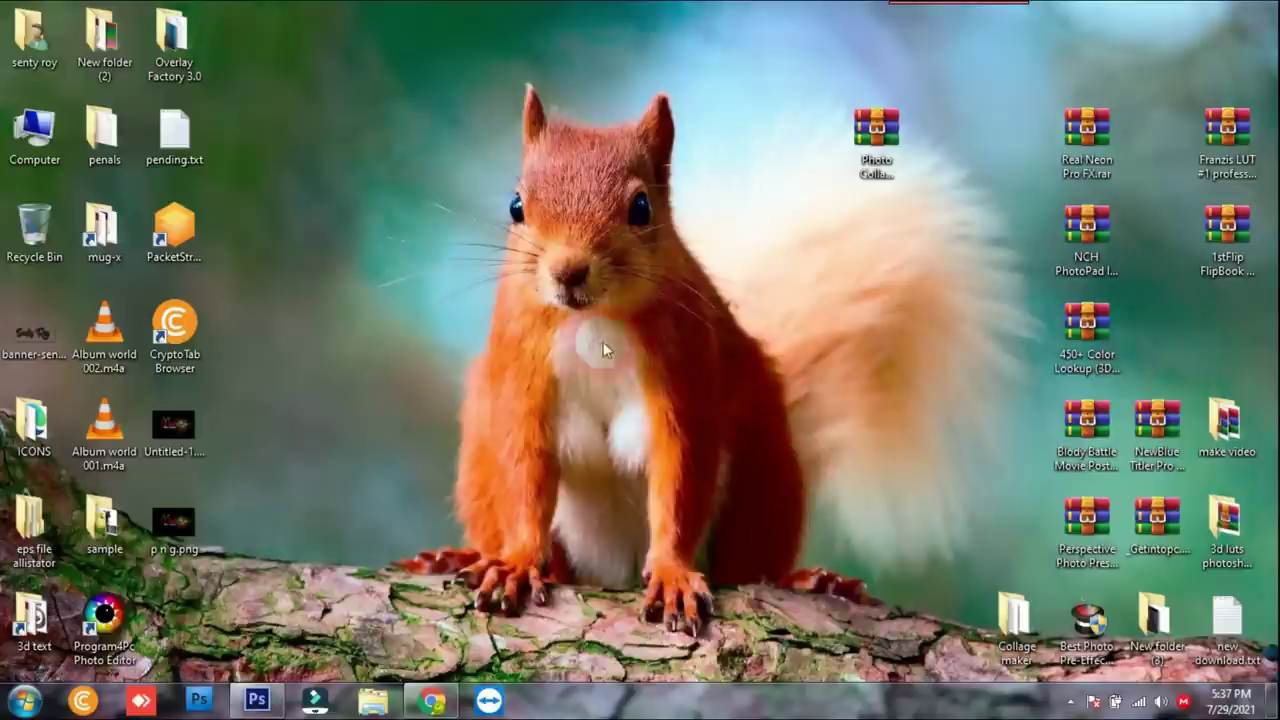
Switch to Chrome, open the Comic Book Creator Bundle video from the YouTube channel's uploads and pause it
click(432, 700)
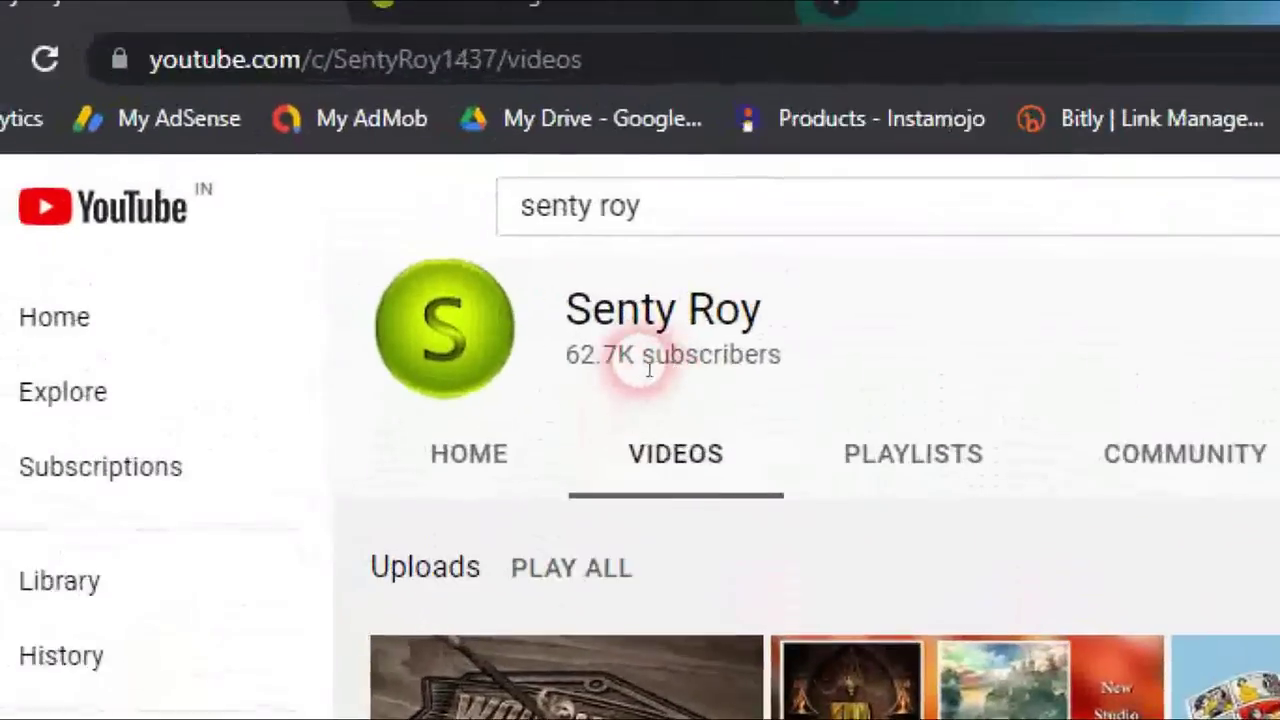
drag(552, 303, 760, 309)
click(749, 323)
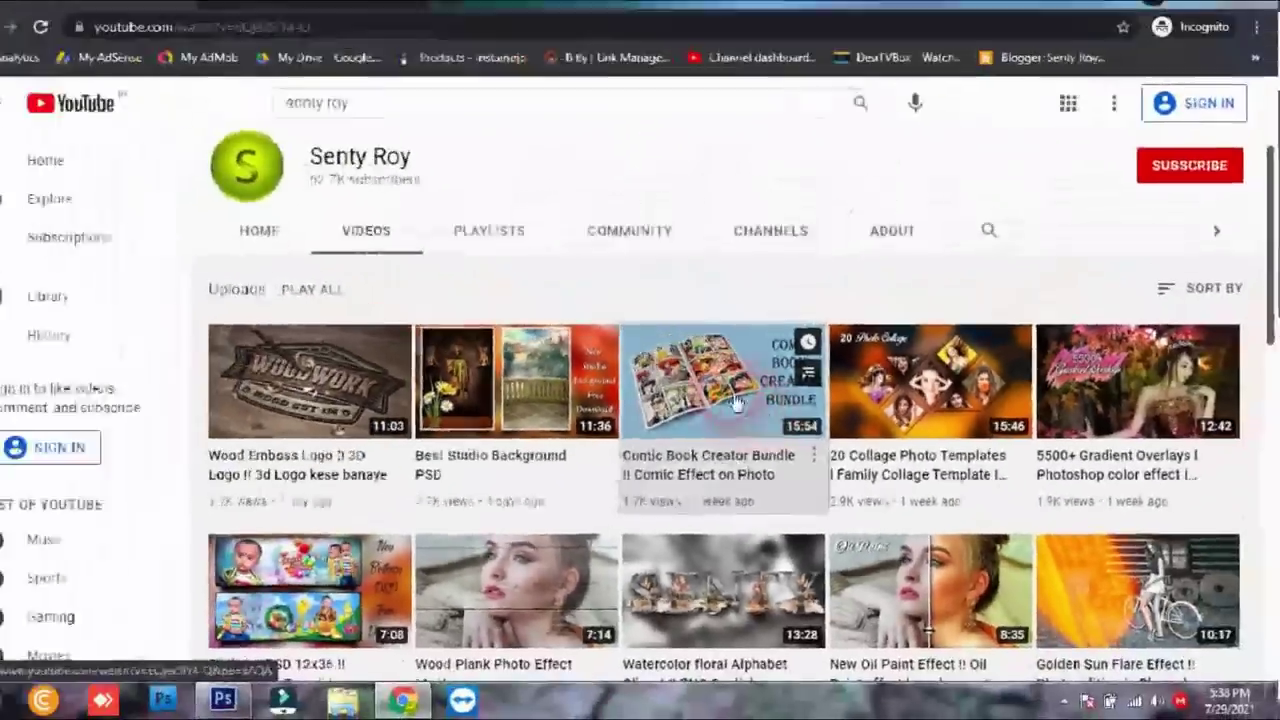
click(735, 400)
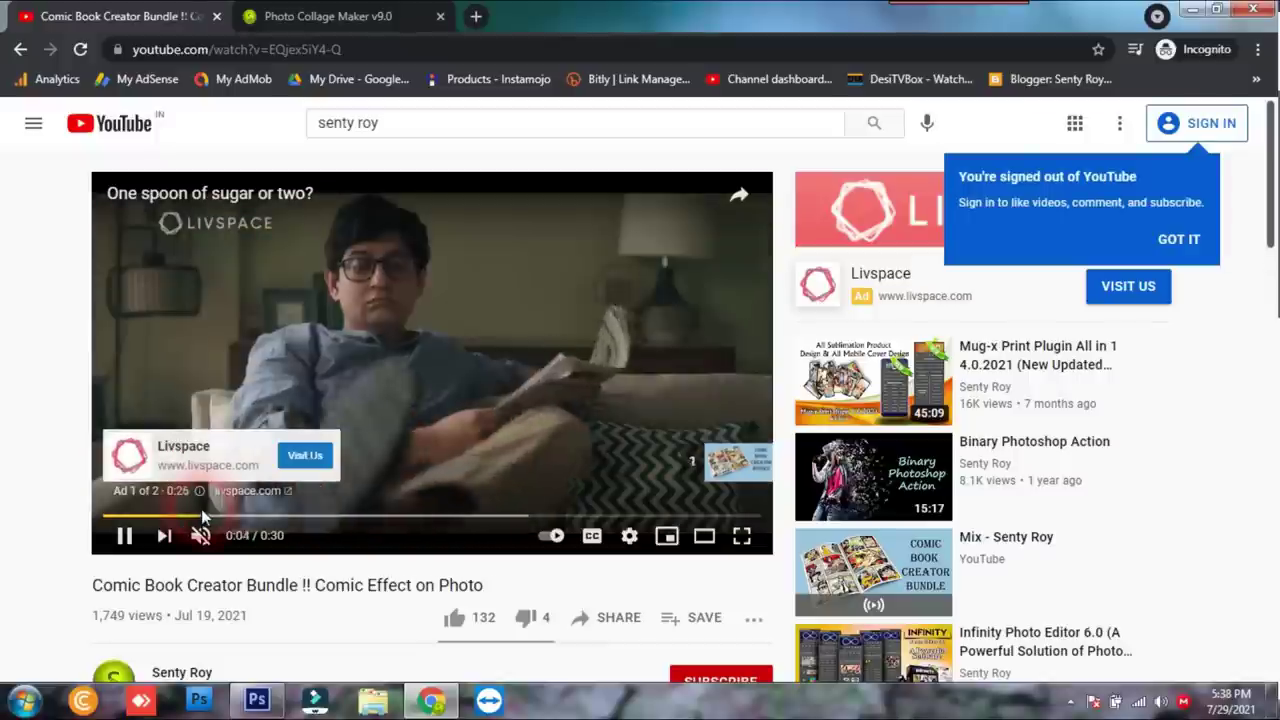
click(128, 538)
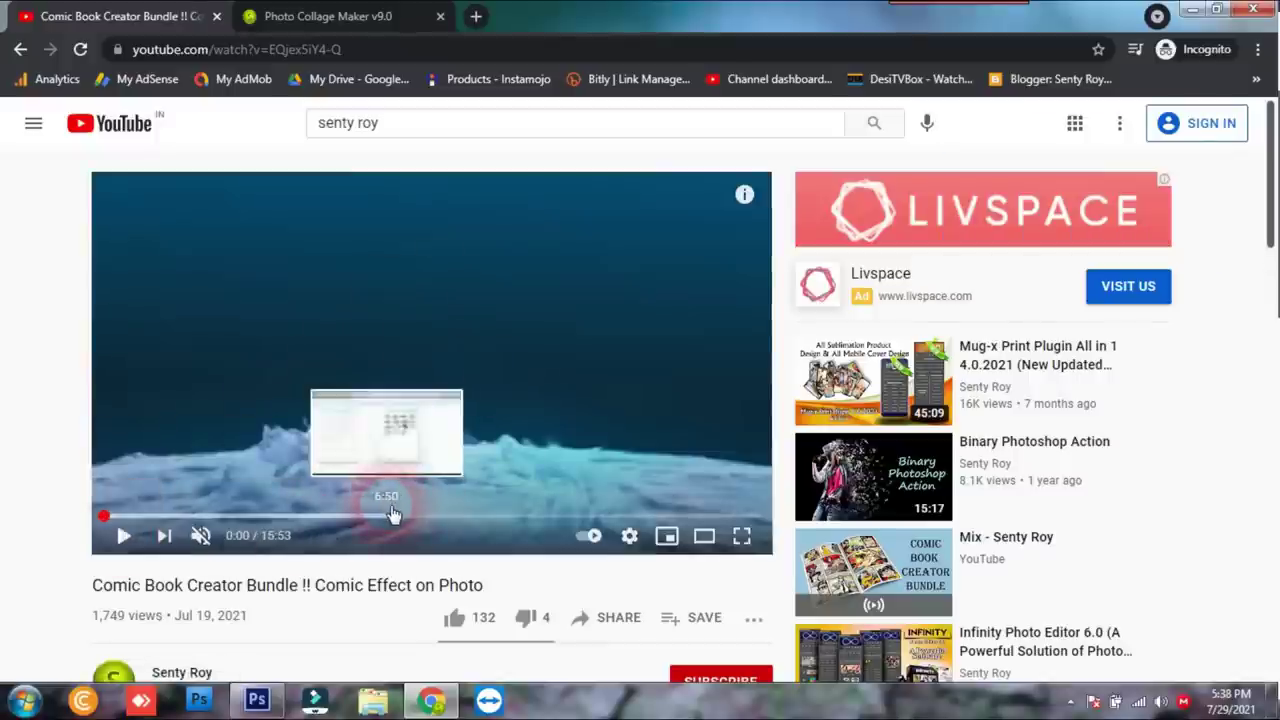
Expand the video's description and highlight the group, social media and website links under Follow me
scroll(392, 514, down, 3)
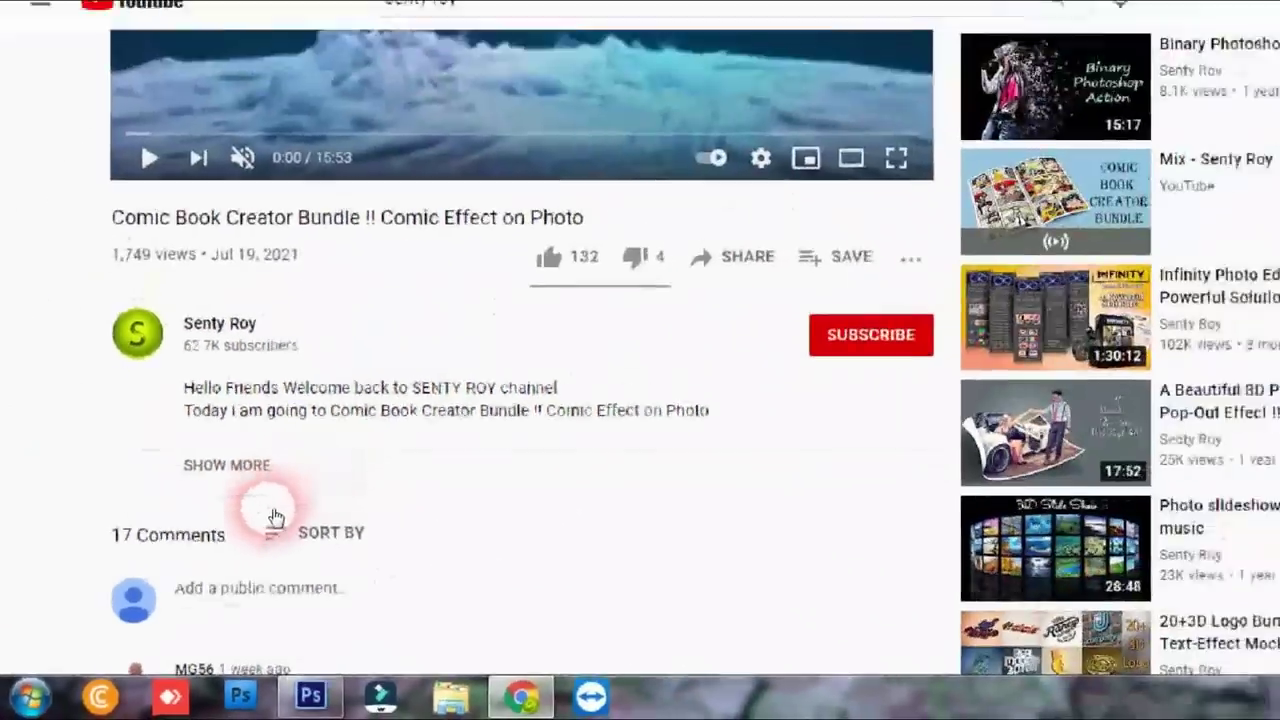
click(398, 362)
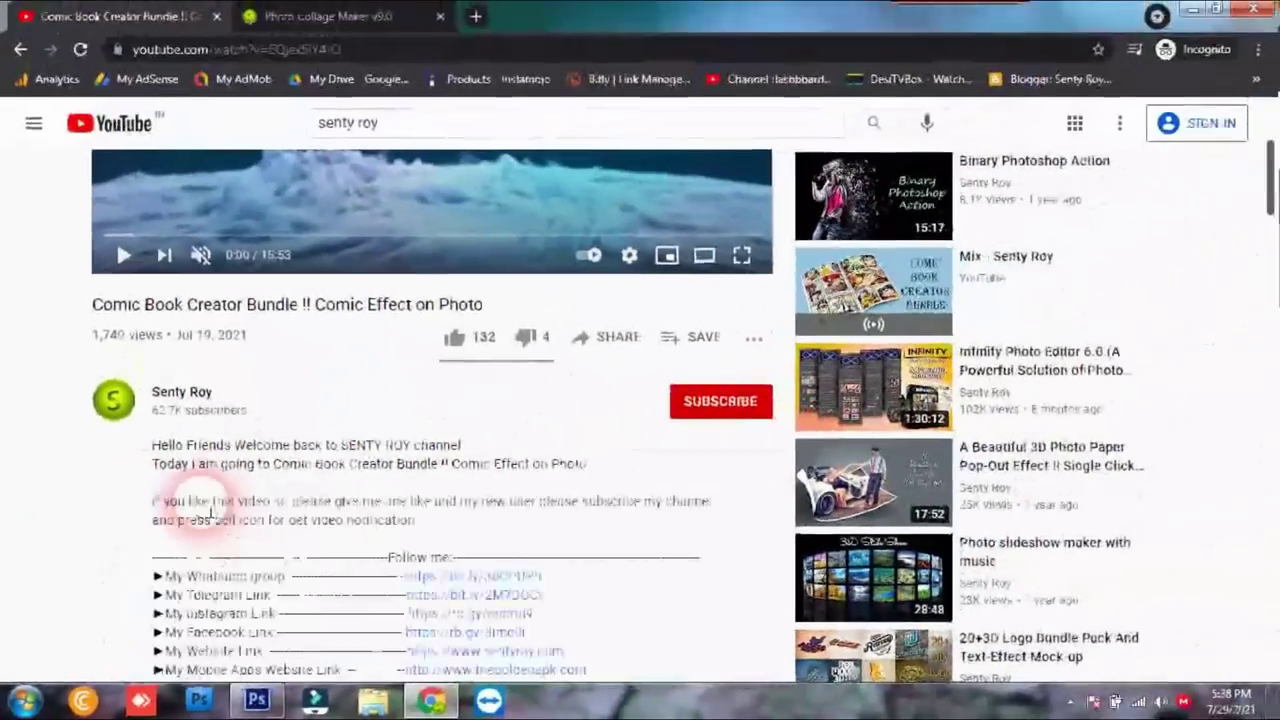
scroll(407, 418, down, 1)
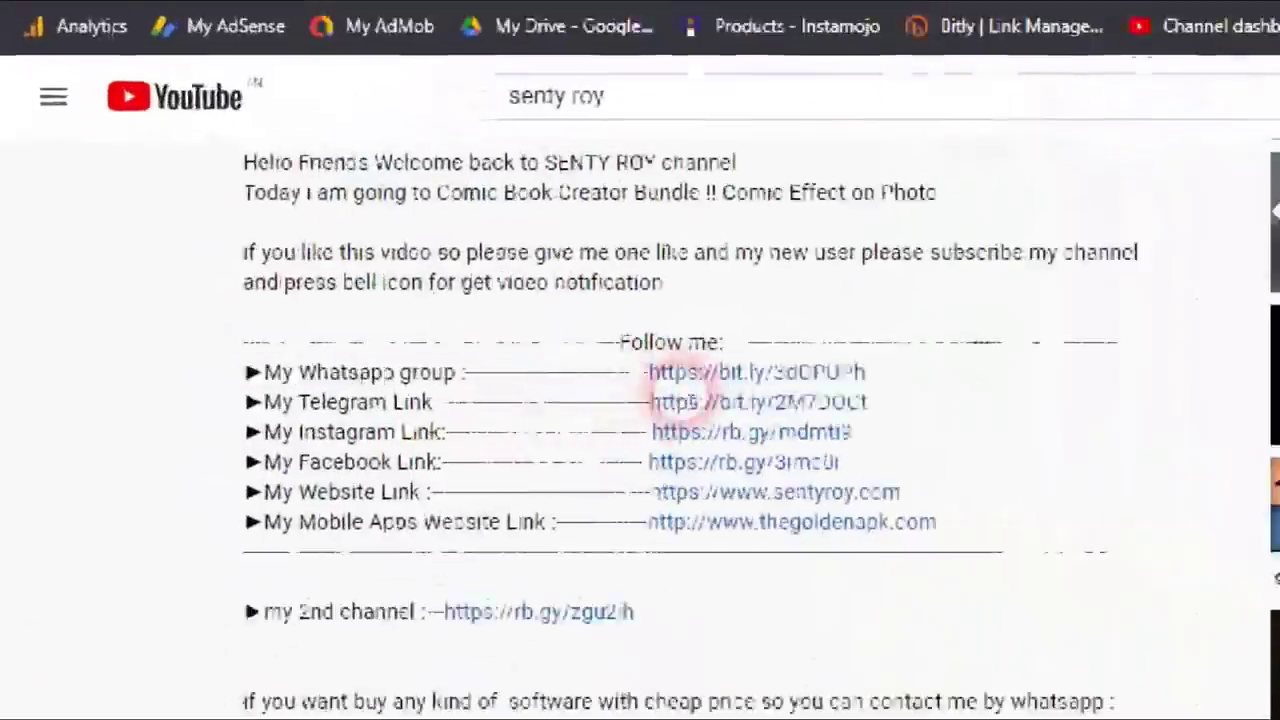
drag(389, 276, 441, 276)
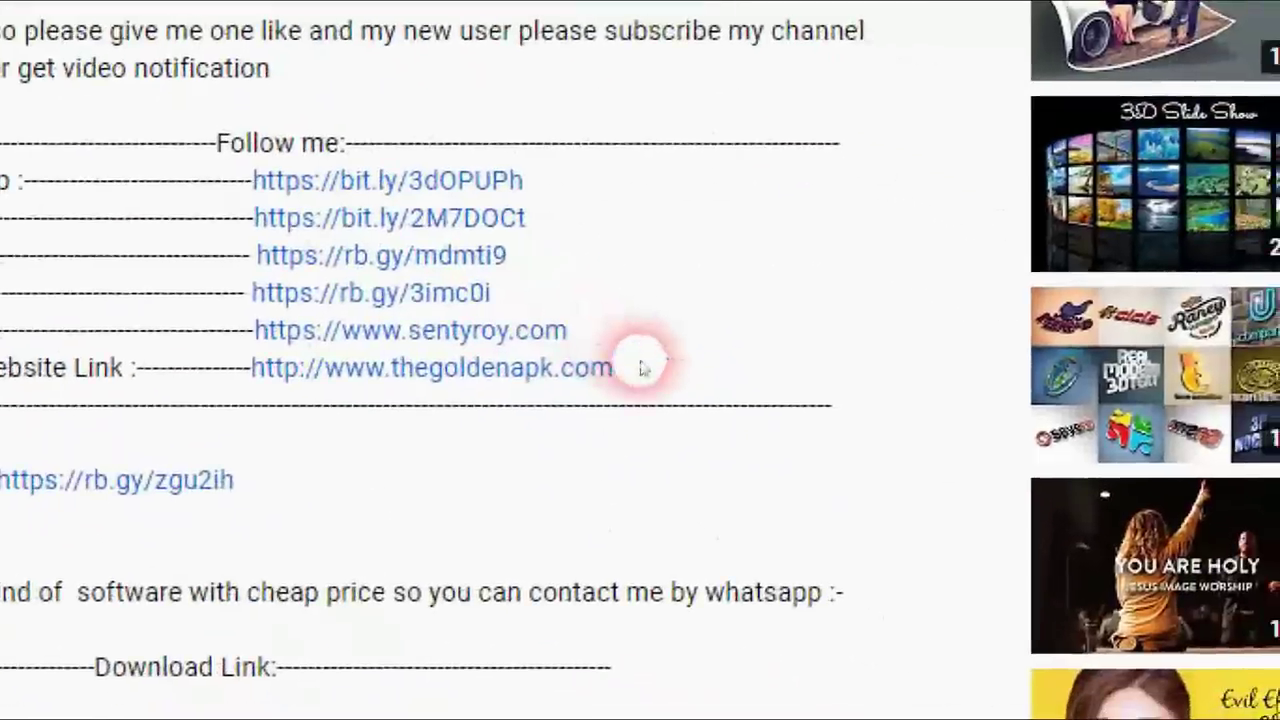
drag(972, 575, 846, 500)
drag(650, 362, 329, 242)
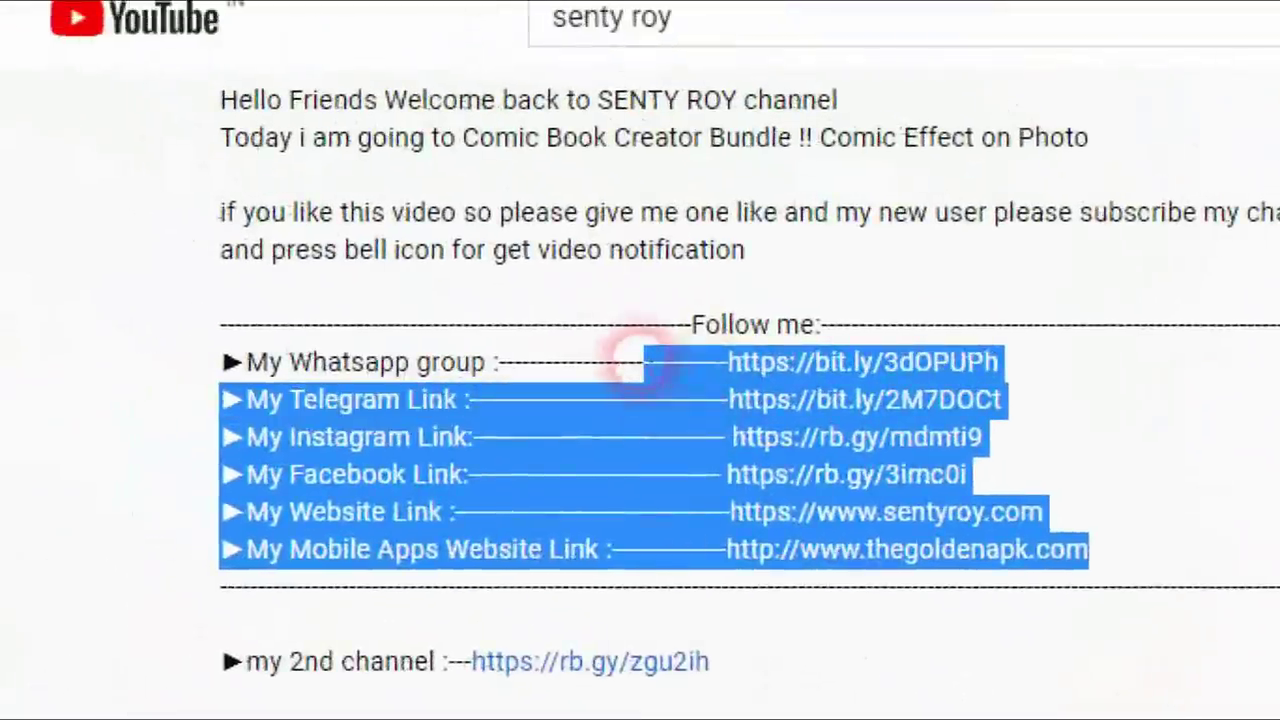
click(235, 242)
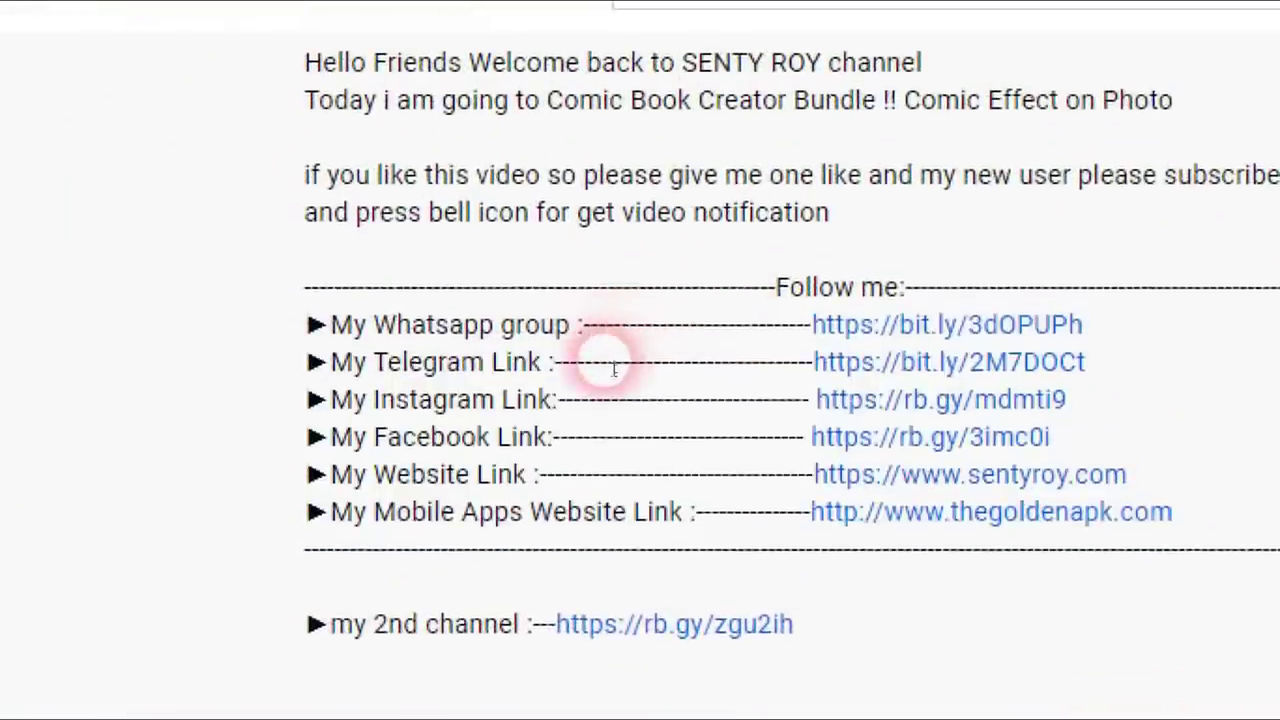
Examine the second channel and Download Link entries in the description, highlighting the download URL
scroll(614, 370, down, 2)
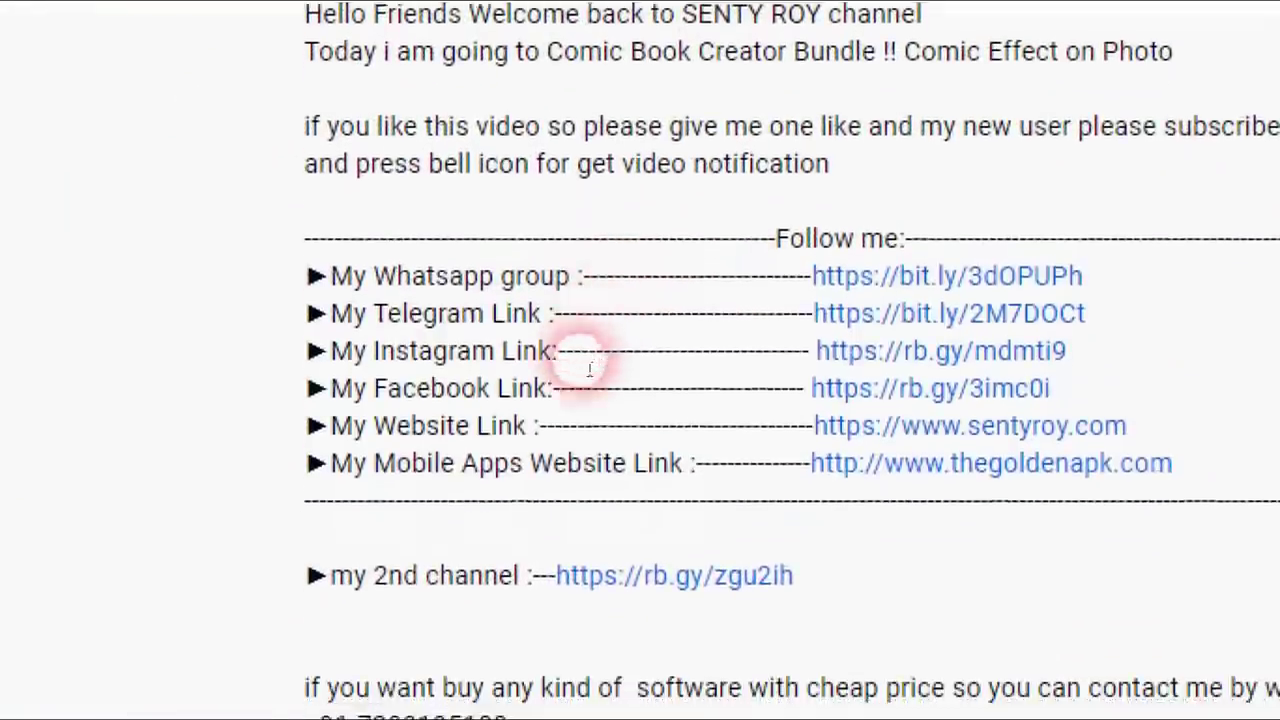
drag(645, 379, 659, 380)
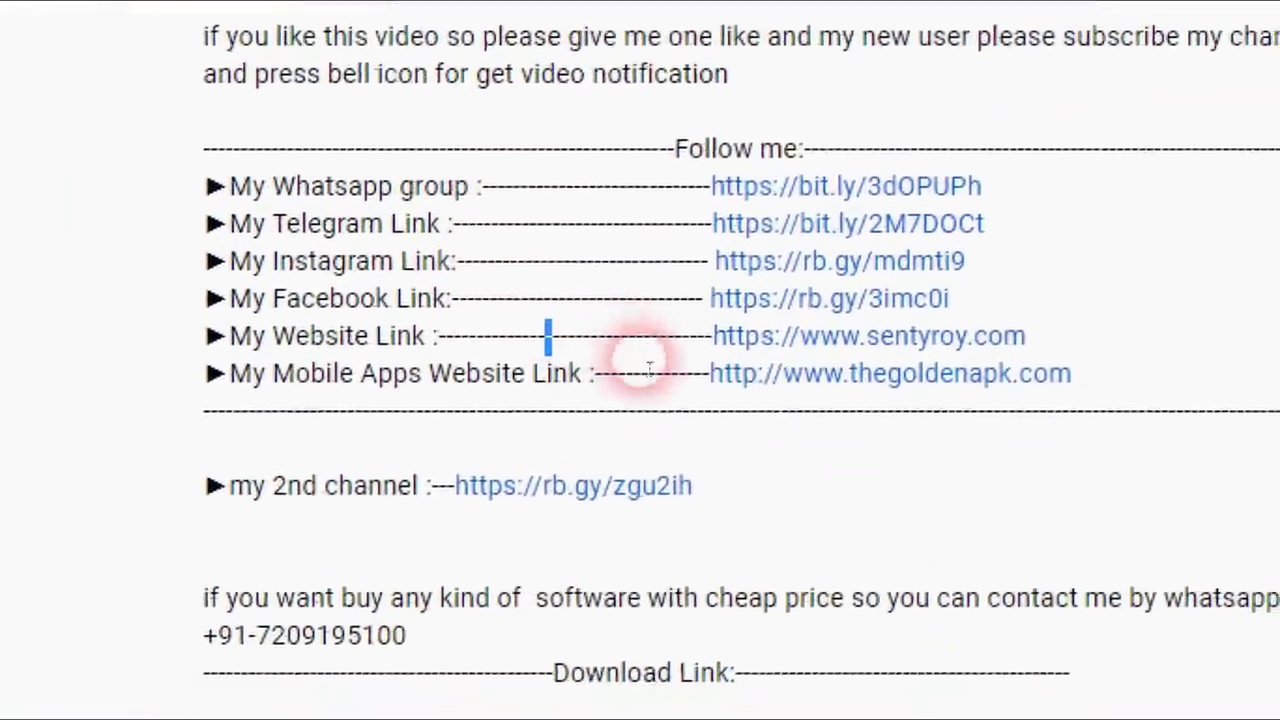
scroll(366, 360, down, 2)
click(342, 370)
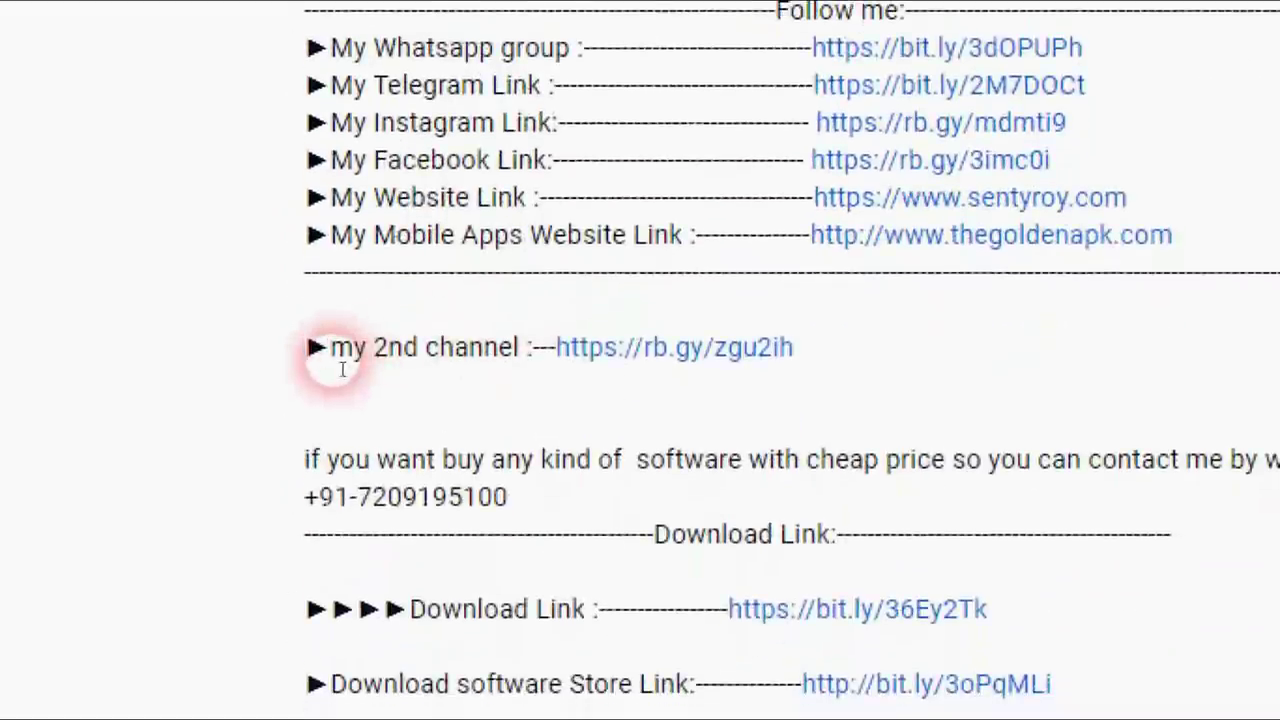
drag(405, 368, 510, 352)
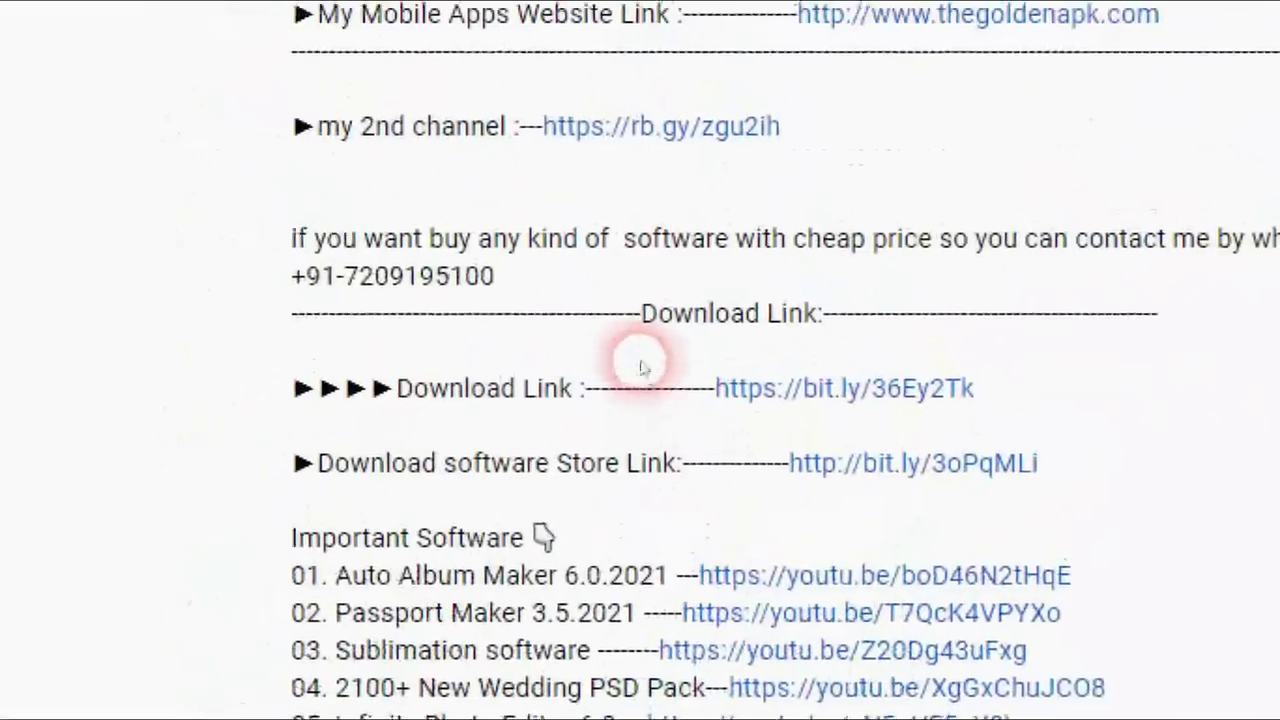
drag(649, 369, 820, 352)
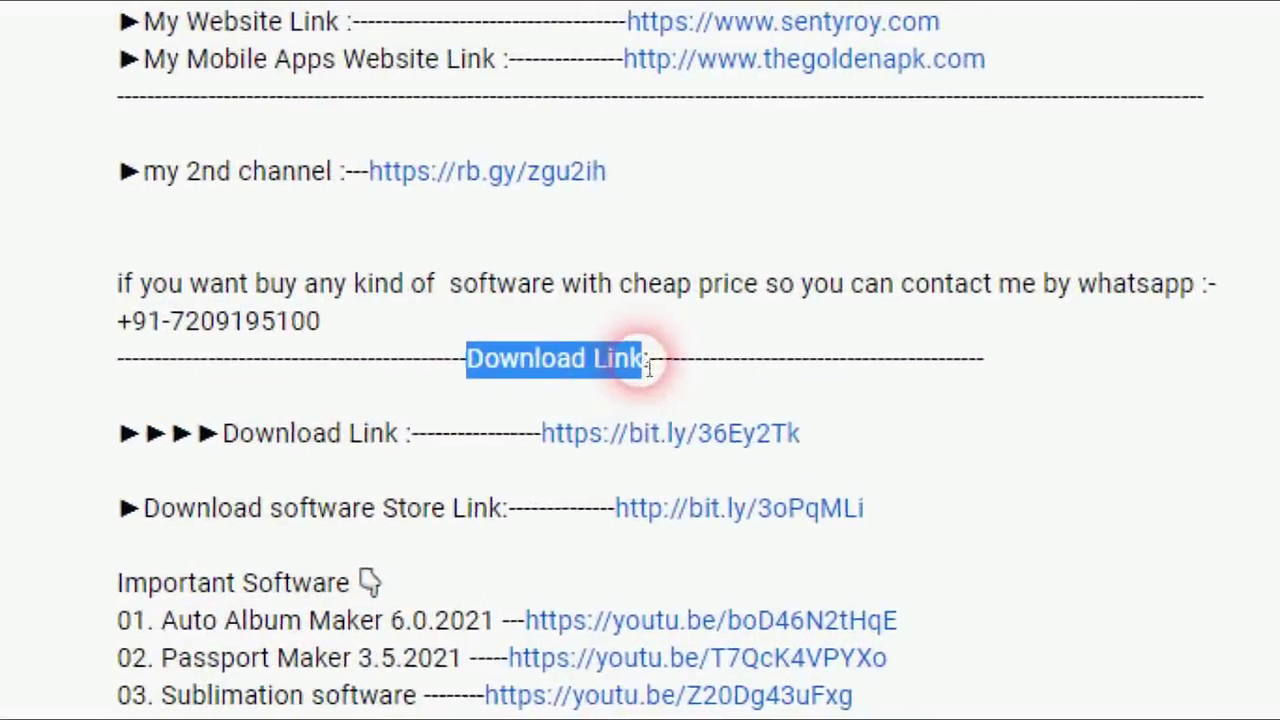
drag(540, 365, 990, 366)
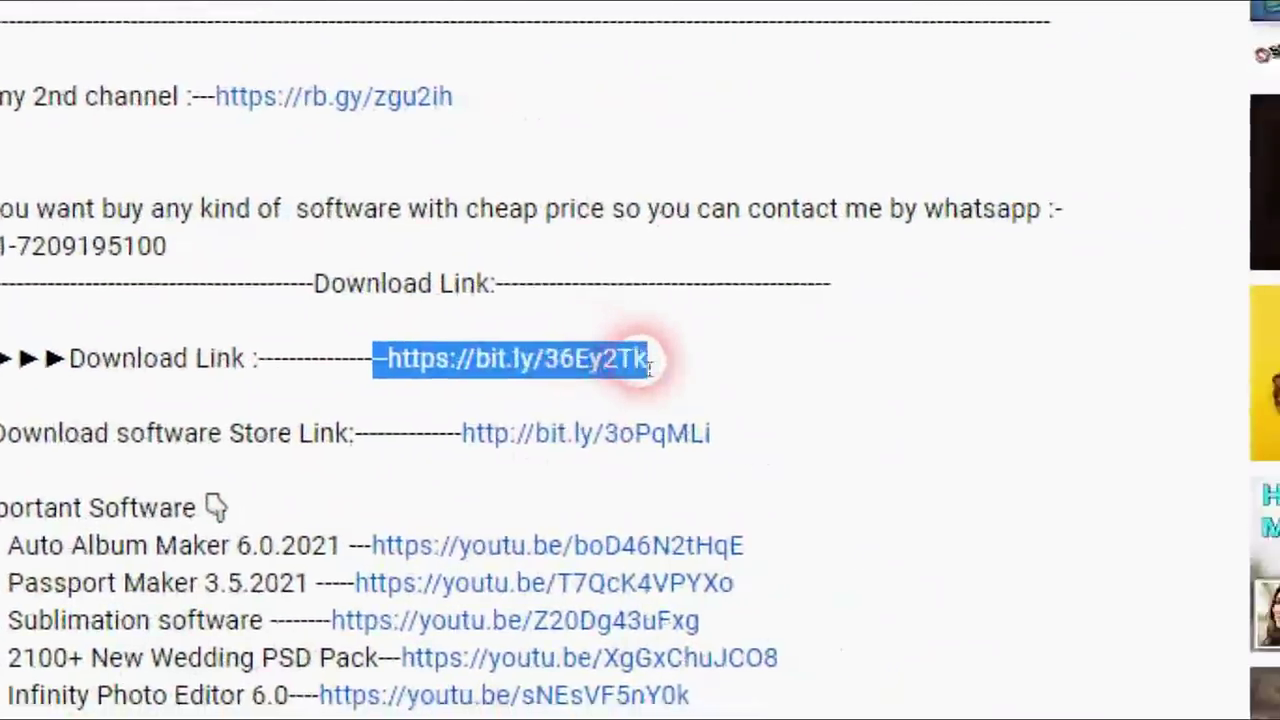
click(499, 360)
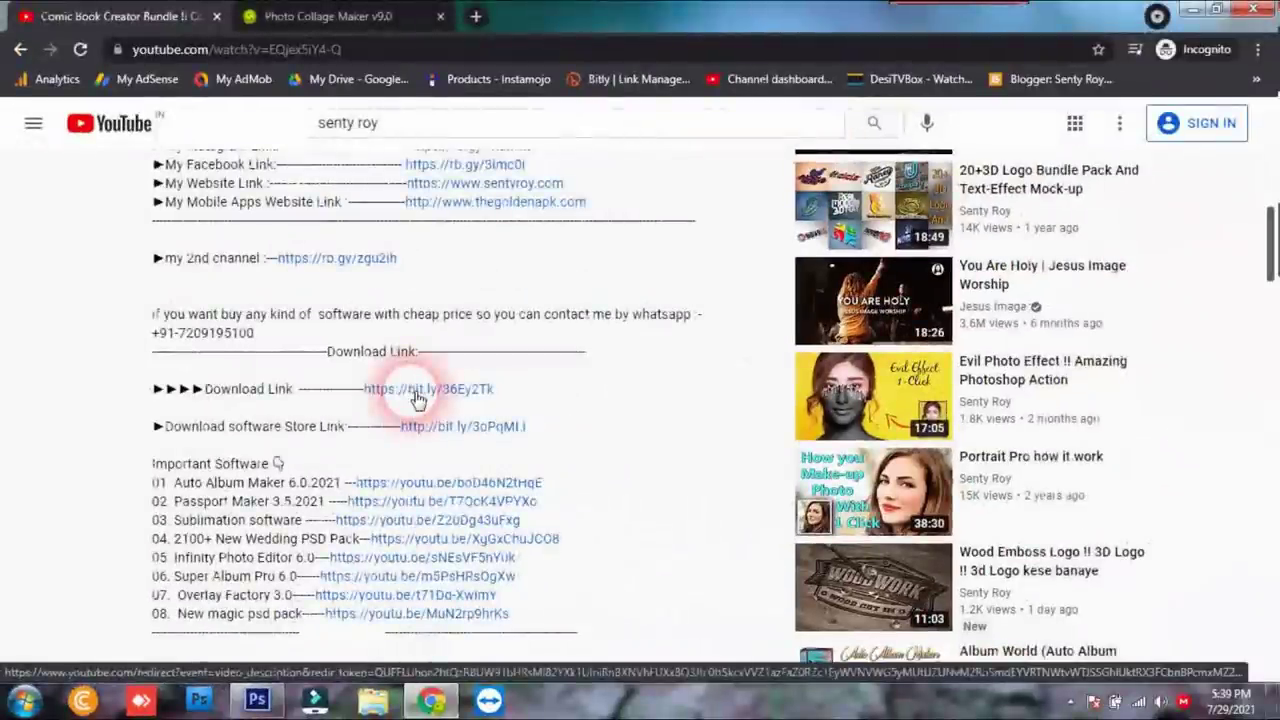
Switch to the open Photo Collage Maker v9.0 page and locate the first download link in the article
click(340, 35)
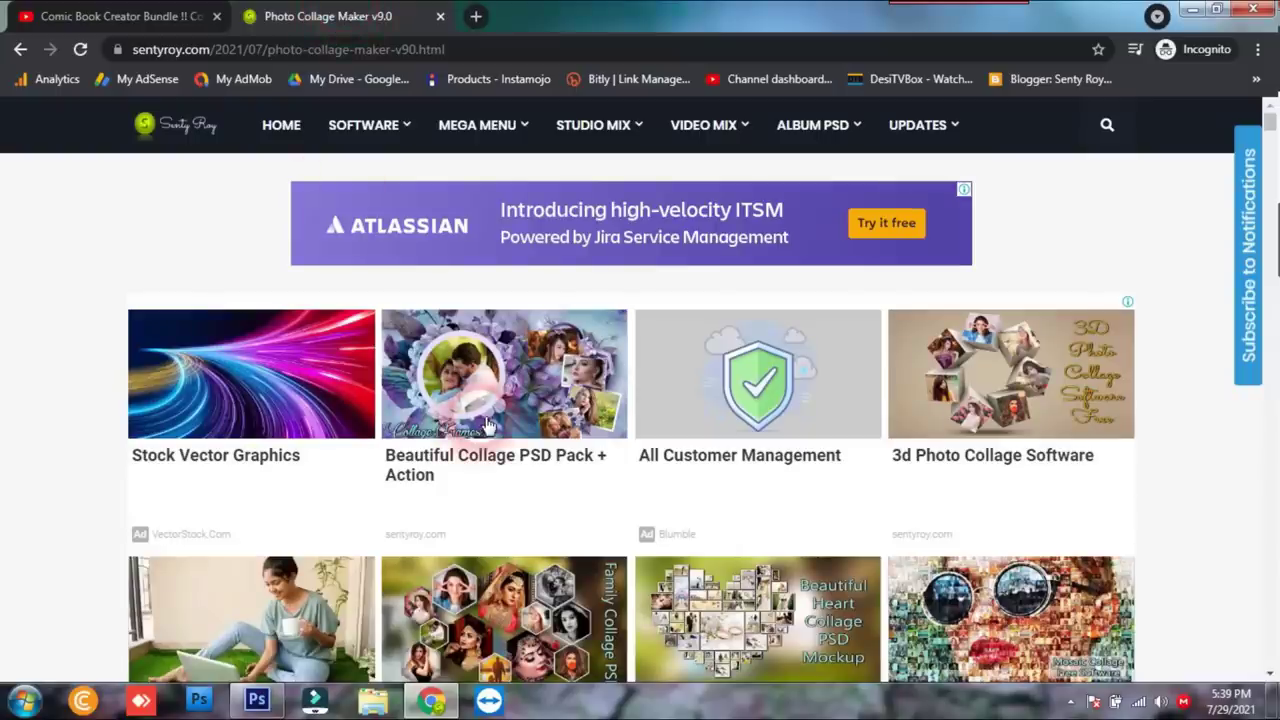
scroll(487, 425, down, 3)
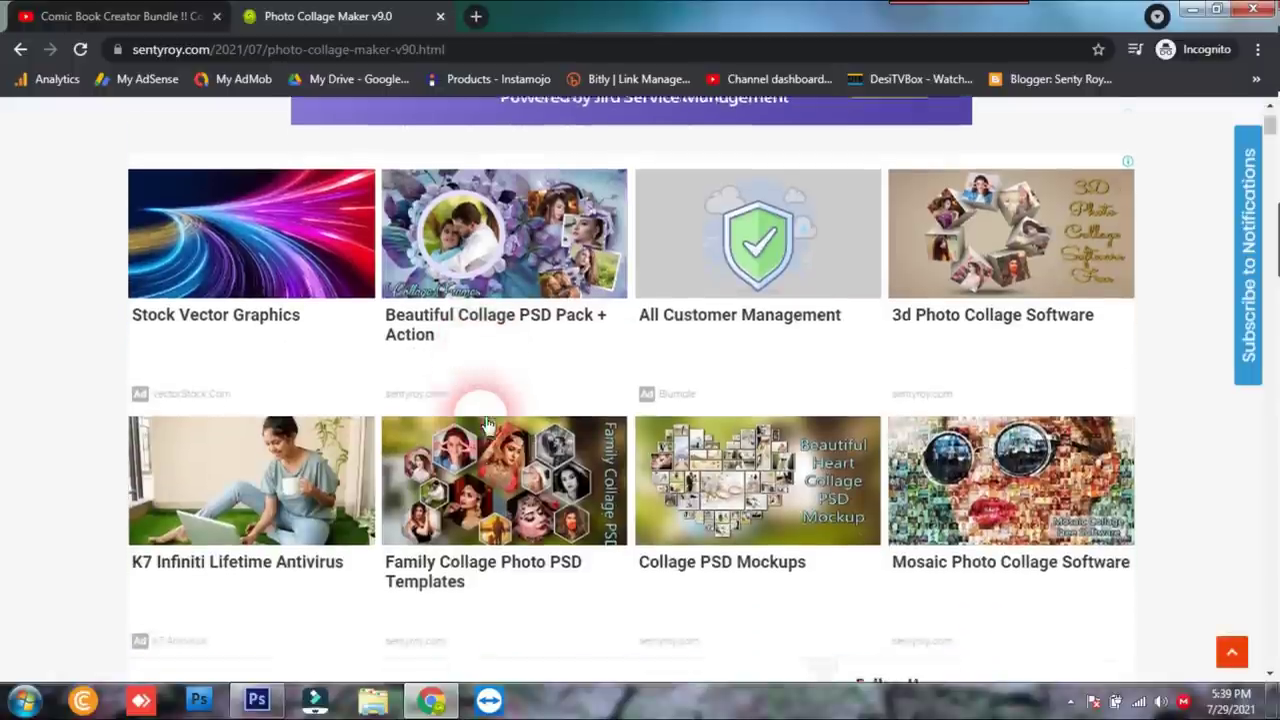
scroll(487, 425, down, 3)
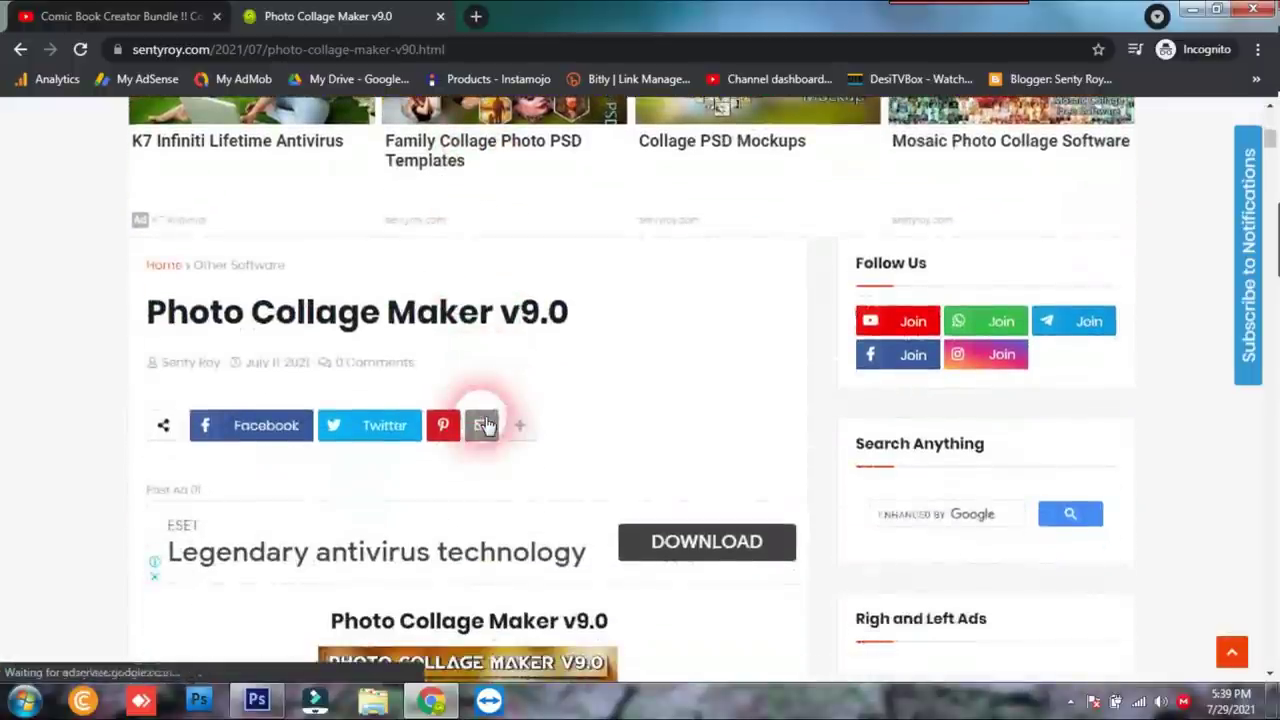
scroll(484, 420, down, 1)
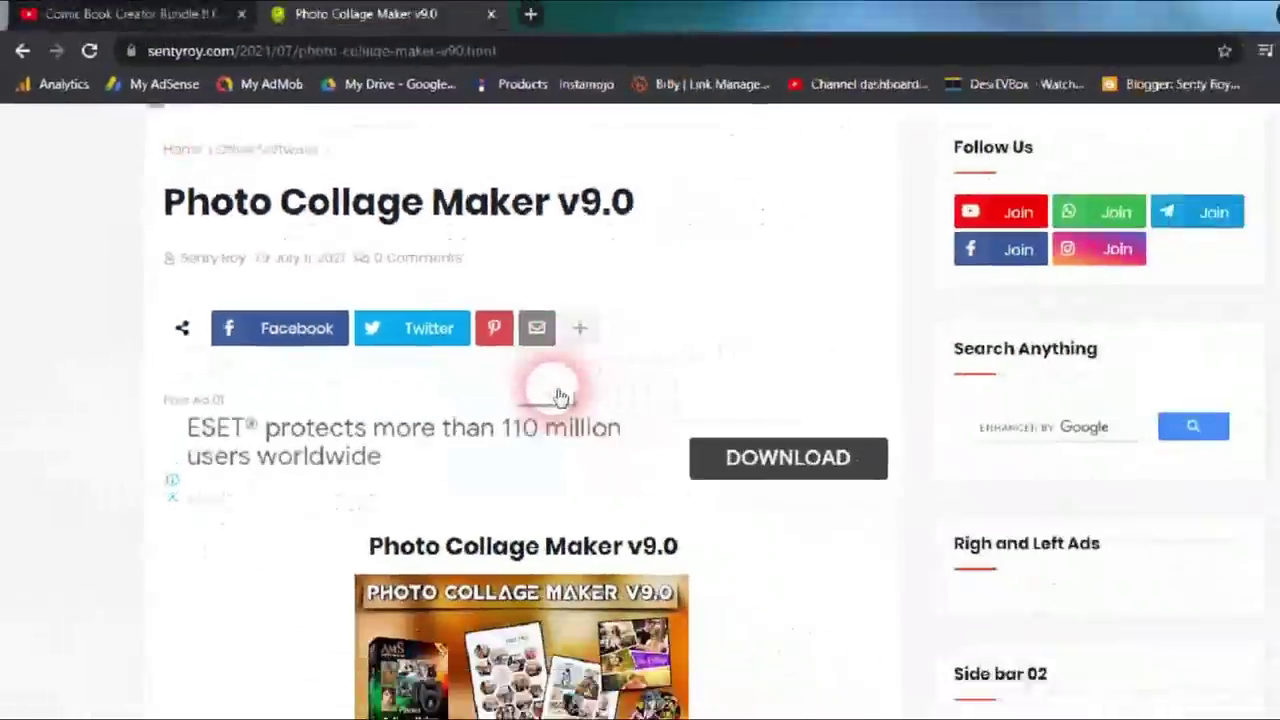
scroll(560, 397, down, 3)
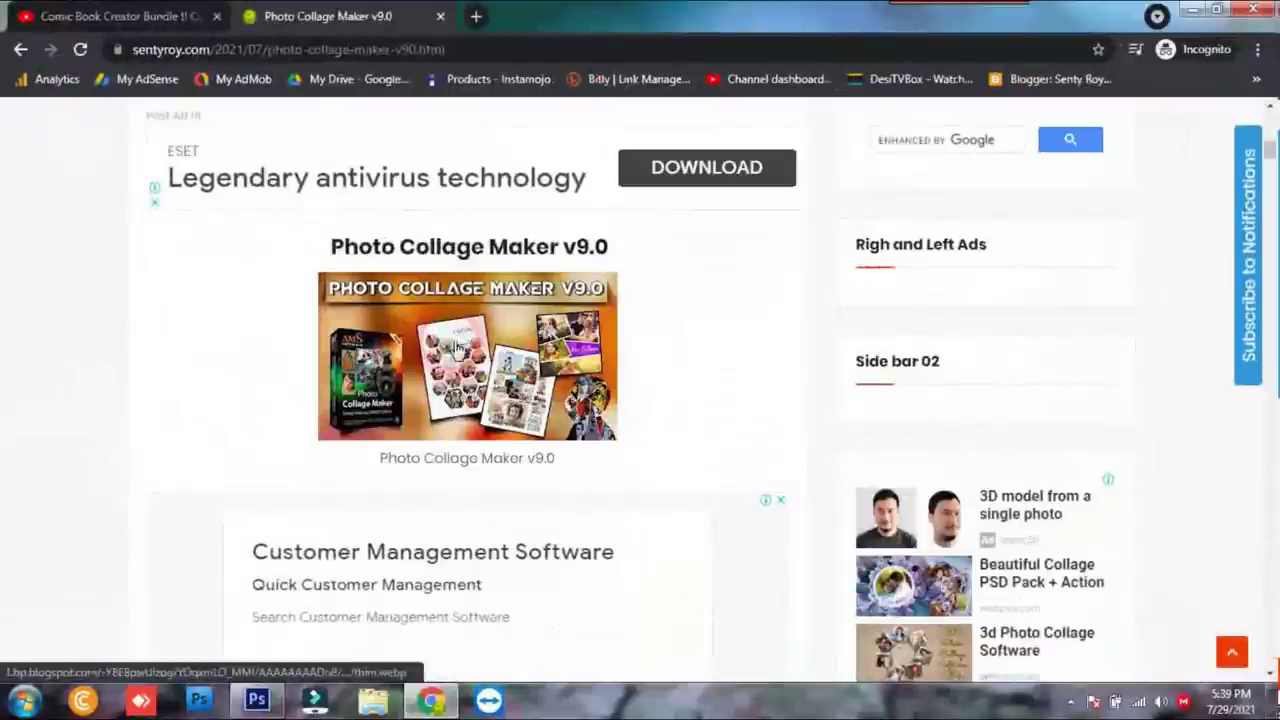
scroll(456, 352, down, 5)
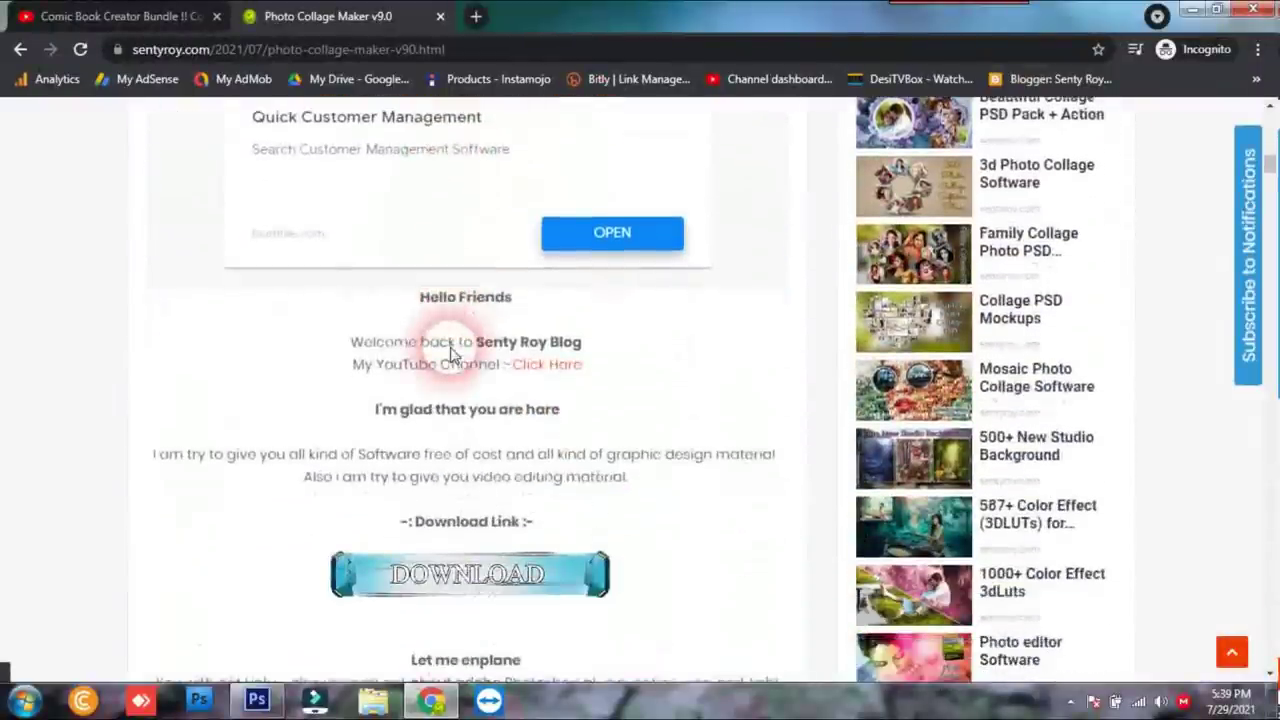
scroll(450, 368, down, 3)
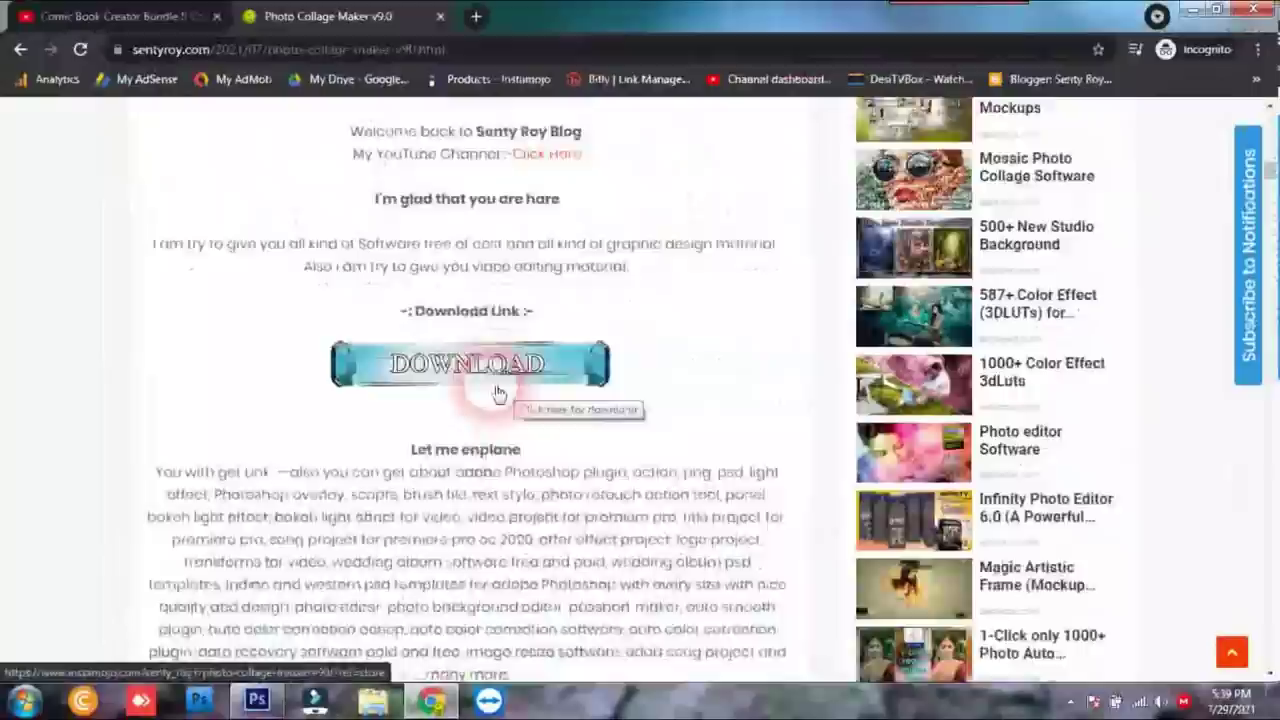
Examine the article's introduction, sample collages and feature descriptions, and return to the download link above Hundreds of Creative Tools
scroll(499, 393, down, 4)
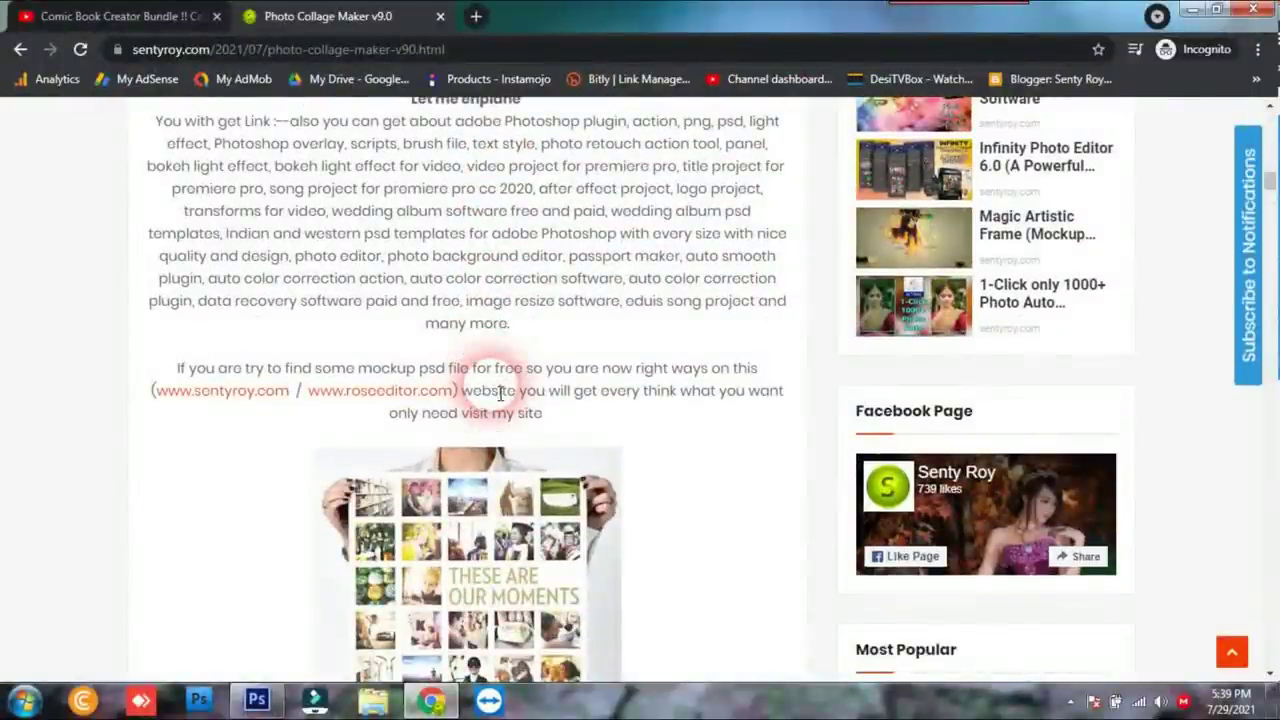
scroll(499, 393, down, 8)
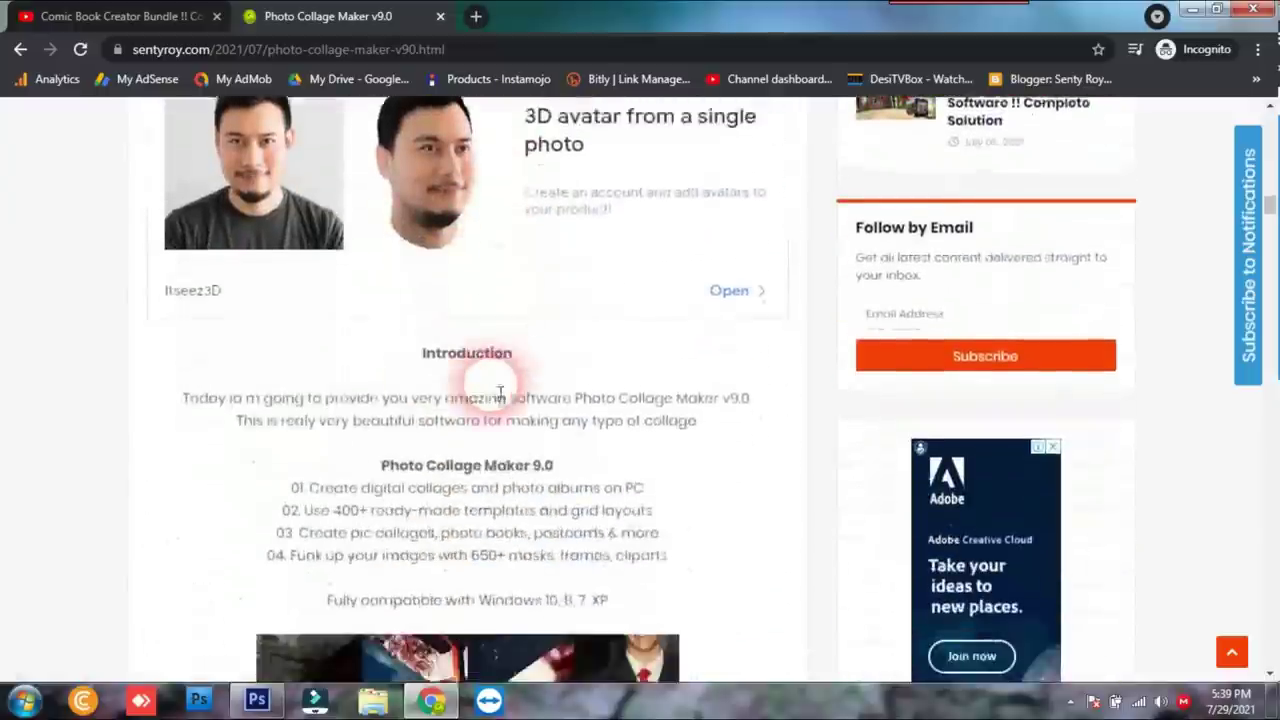
scroll(499, 393, down, 6)
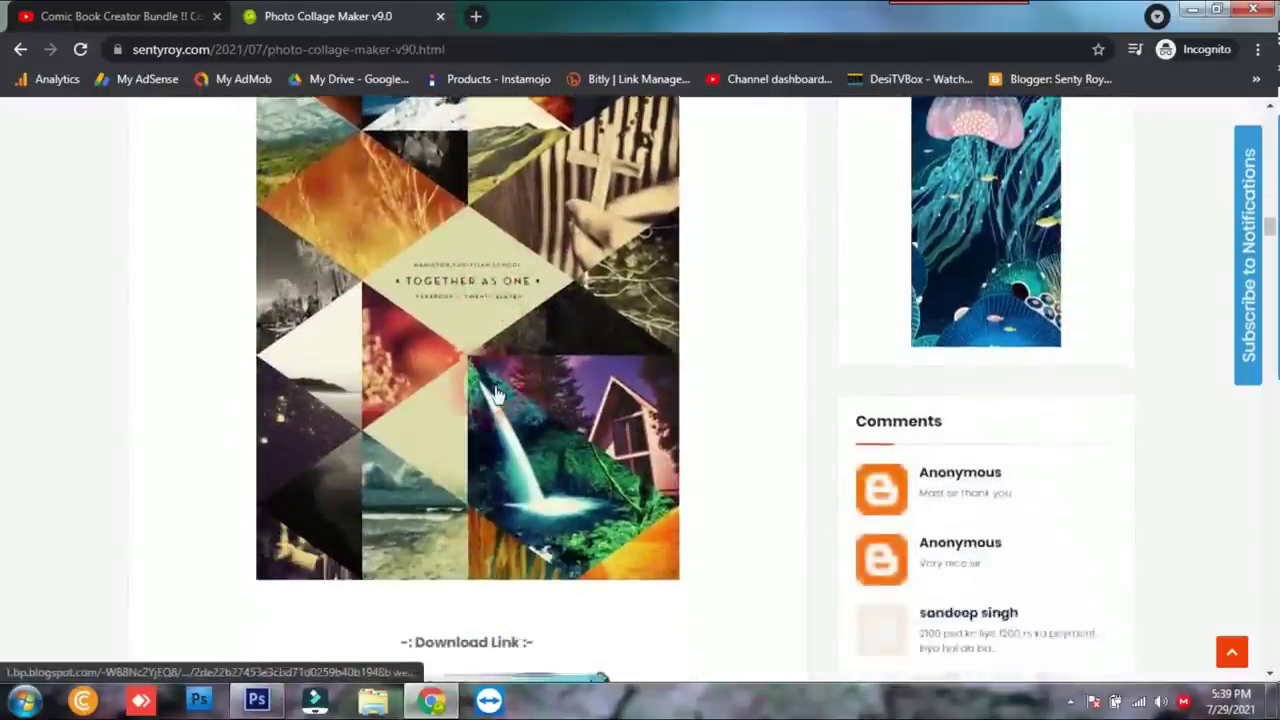
scroll(499, 393, down, 4)
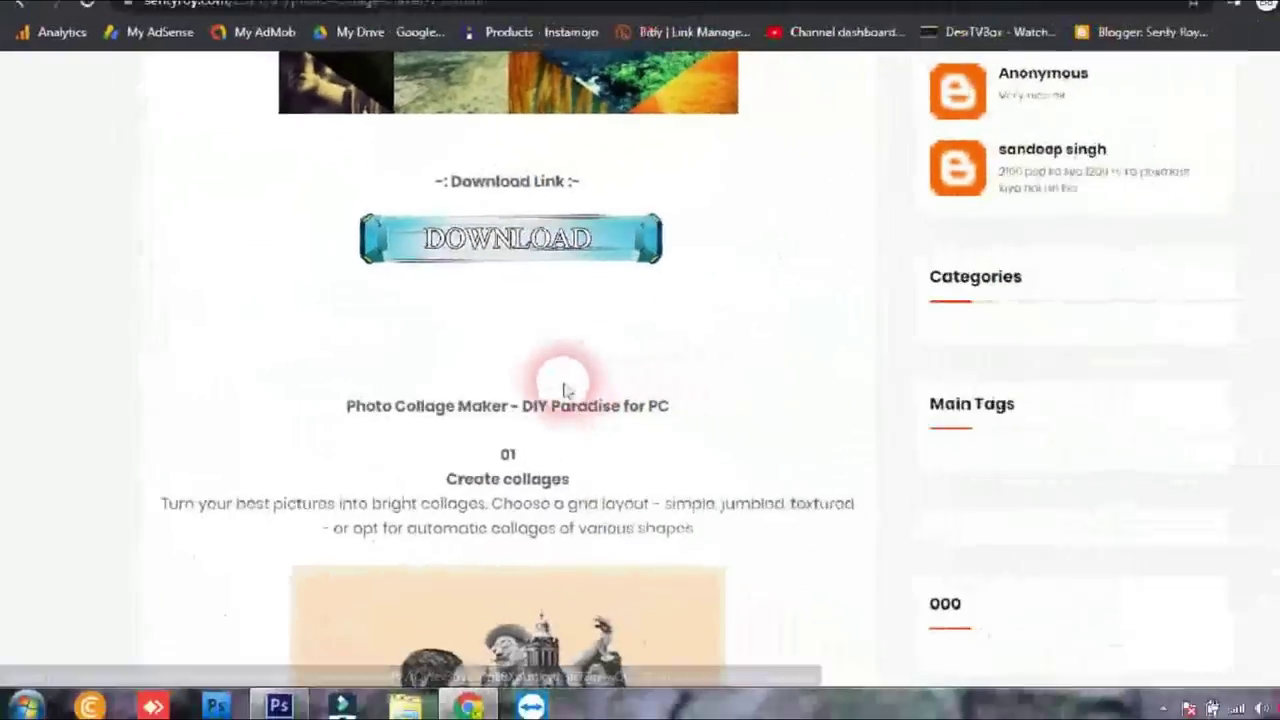
scroll(563, 390, down, 4)
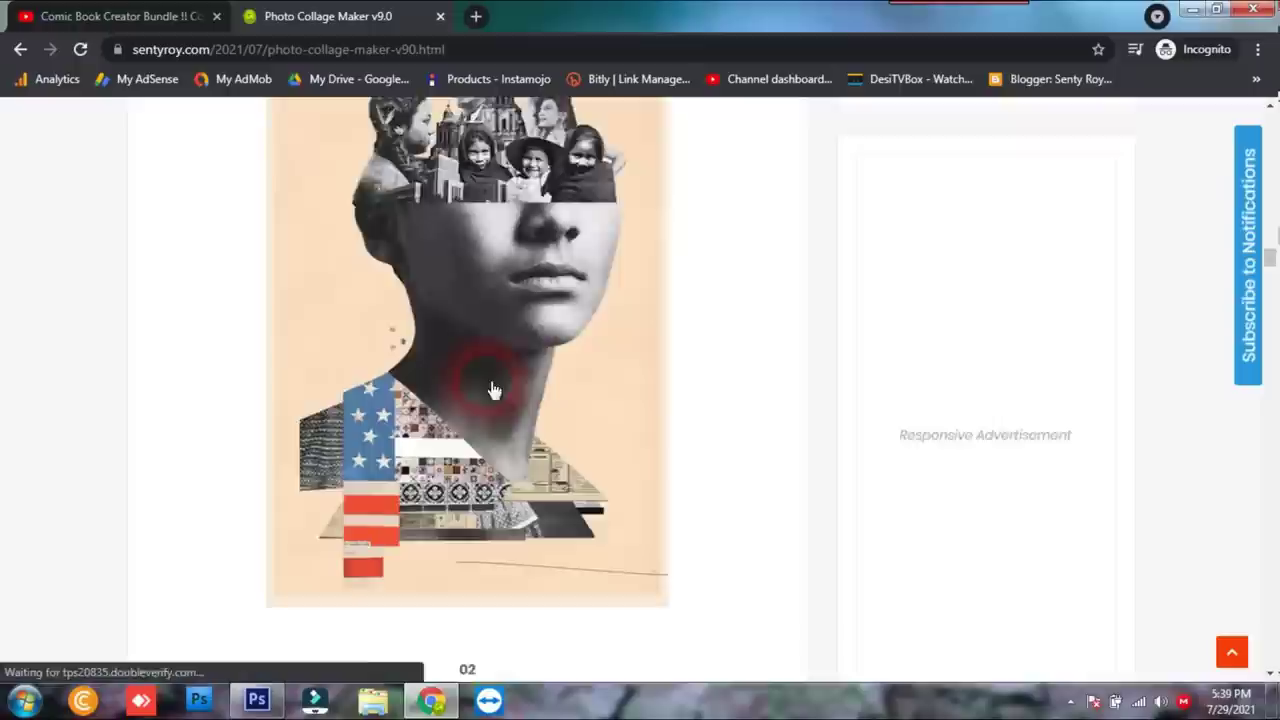
scroll(493, 390, down, 4)
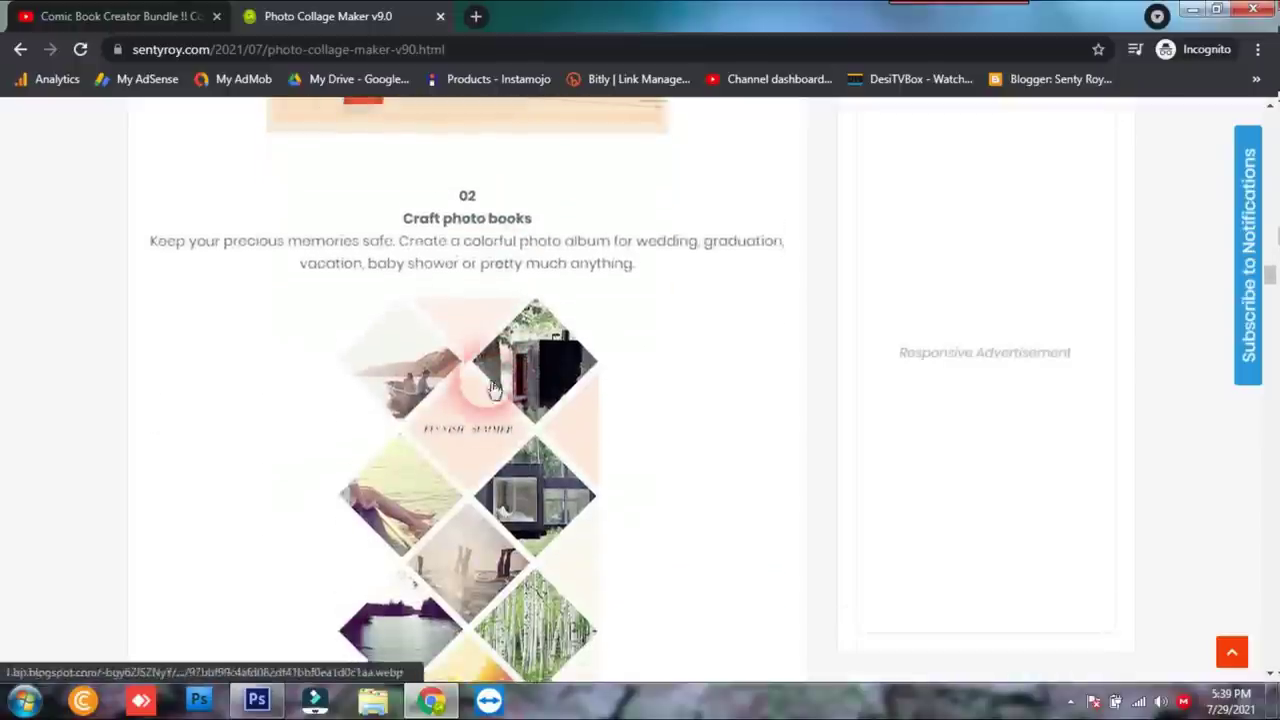
scroll(490, 390, down, 12)
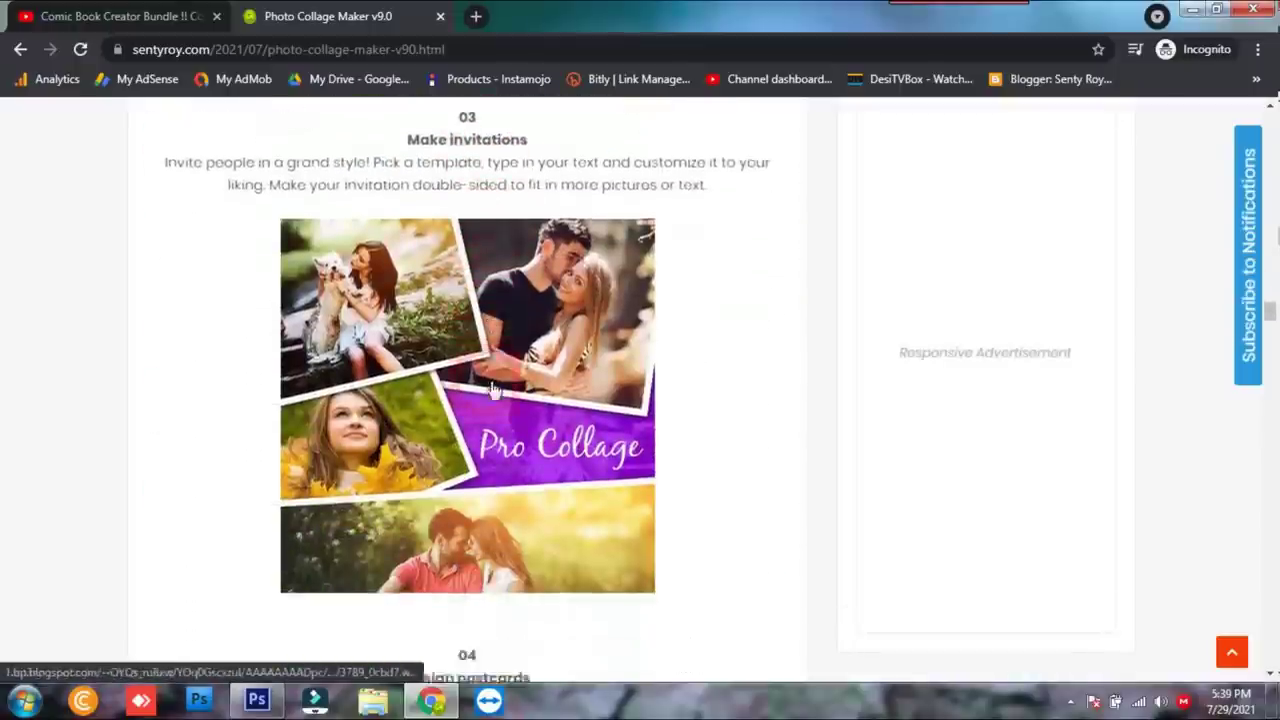
scroll(493, 390, down, 10)
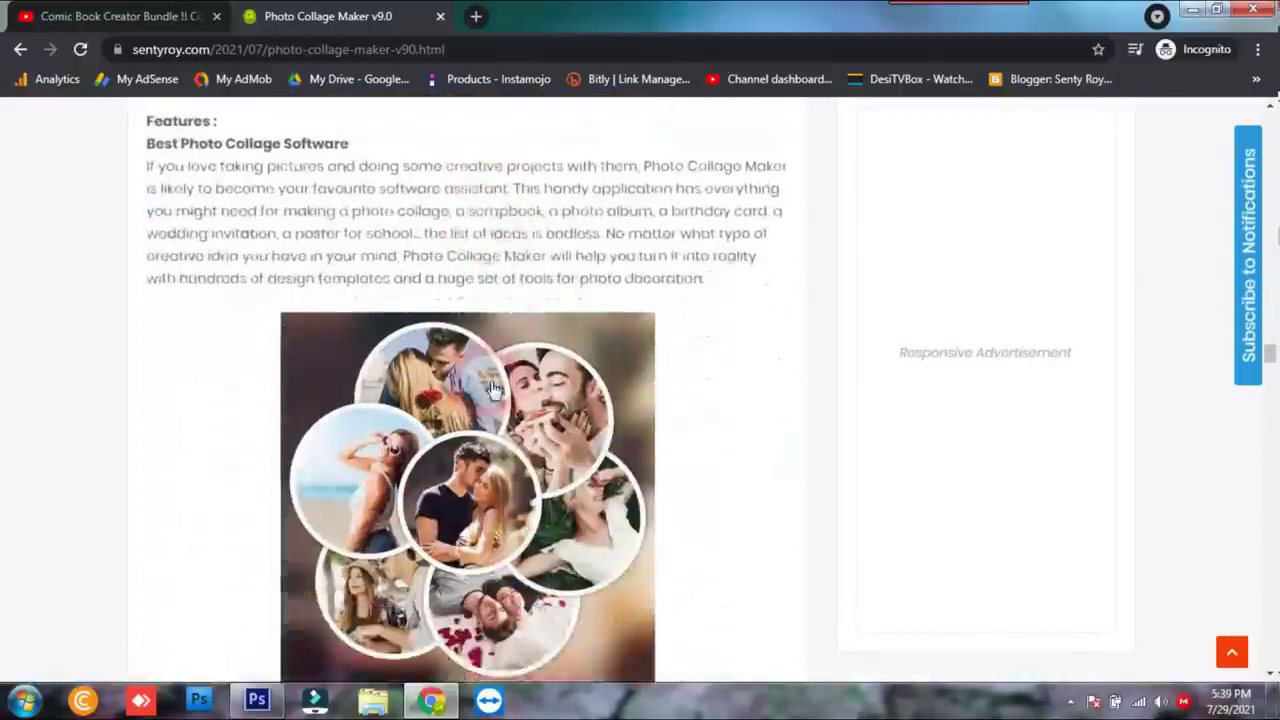
scroll(495, 390, down, 5)
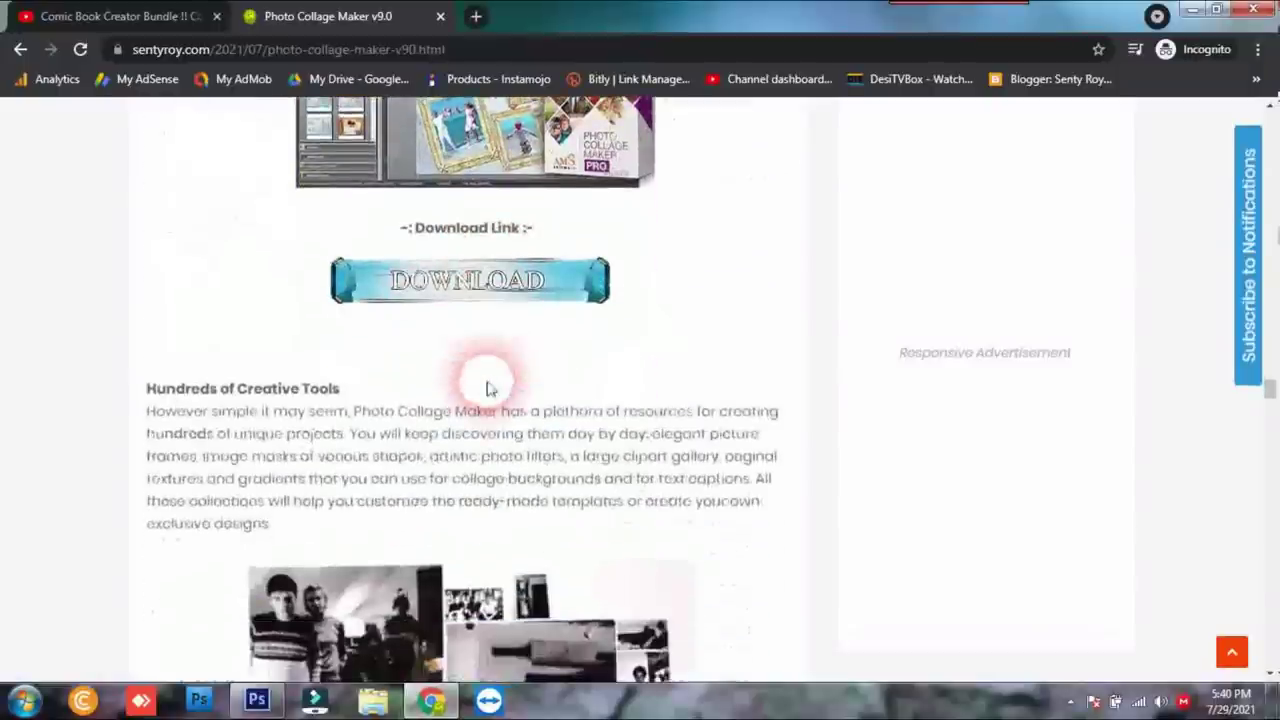
scroll(490, 388, down, 2)
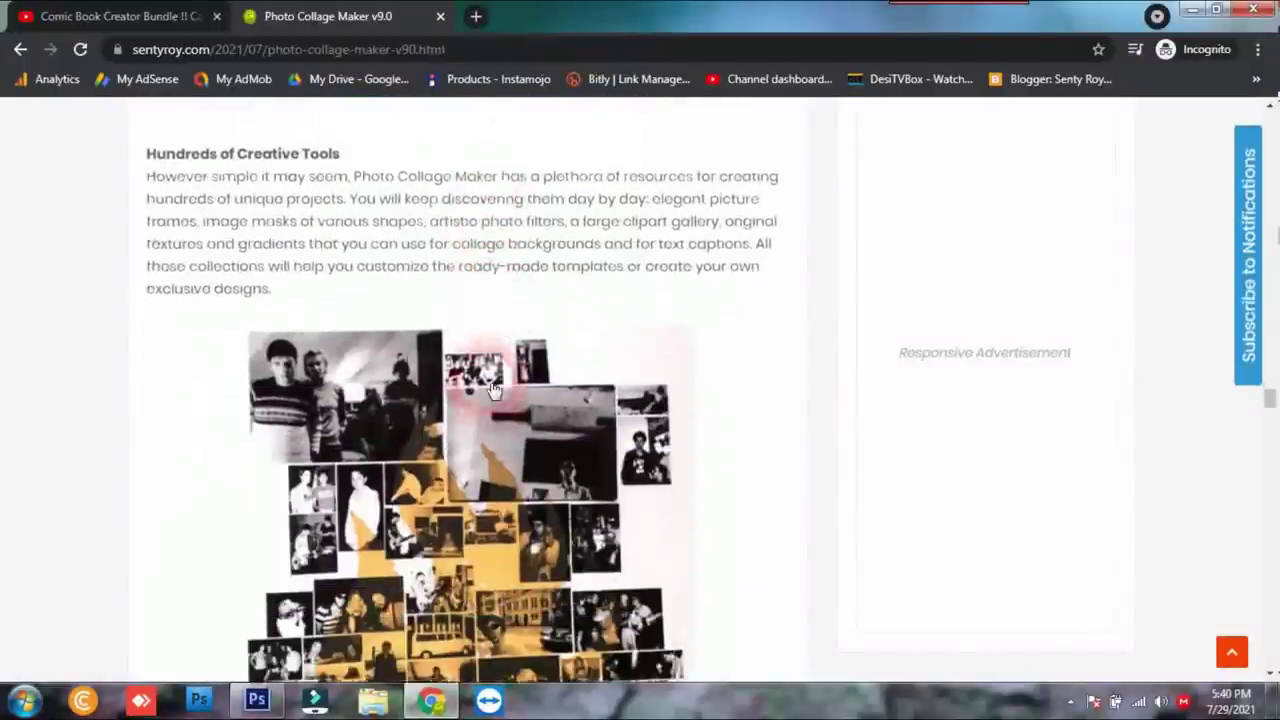
scroll(491, 380, up, 4)
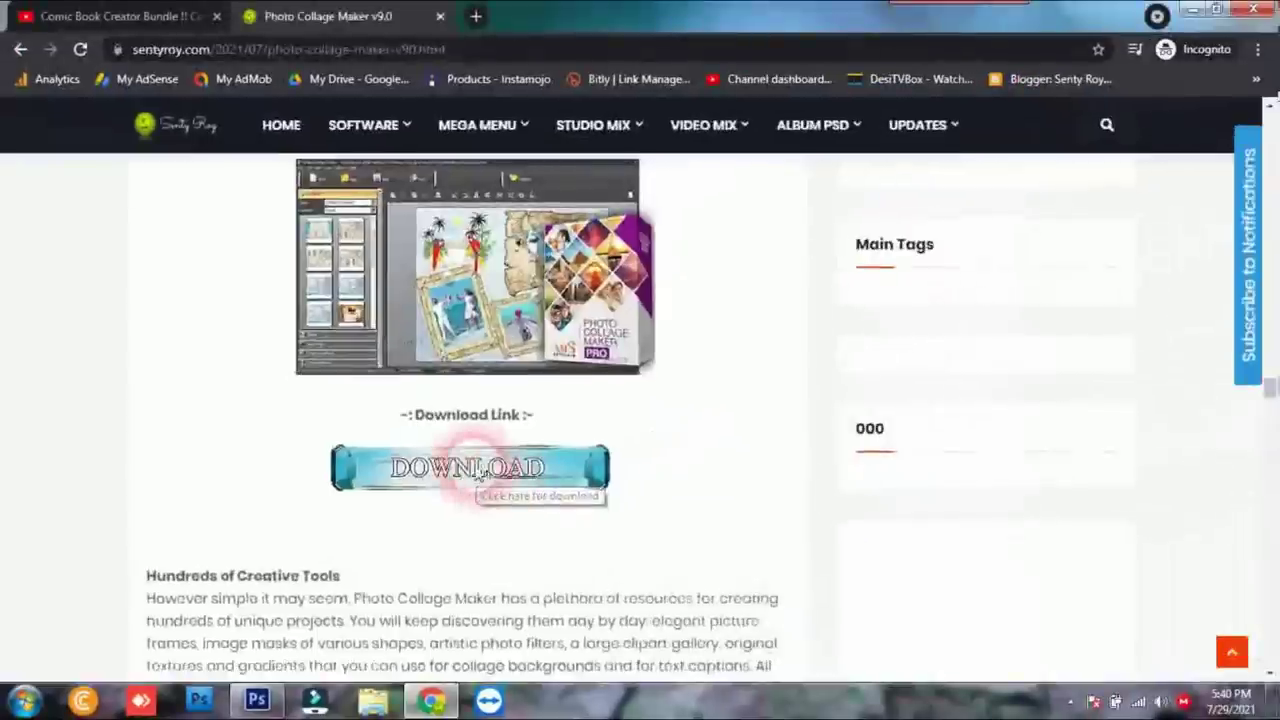
Open the product page from the article's download link, browse the enlarged collage preview images and close the preview
click(510, 479)
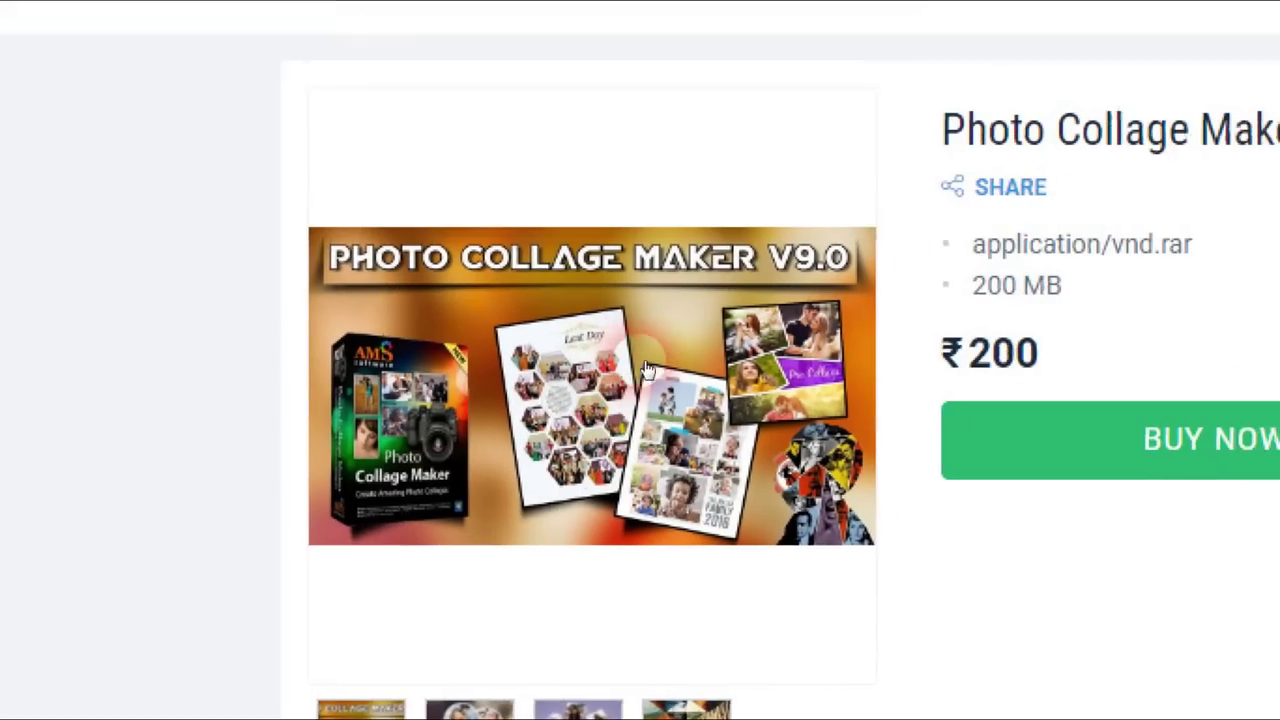
scroll(600, 400, down, 3)
click(480, 370)
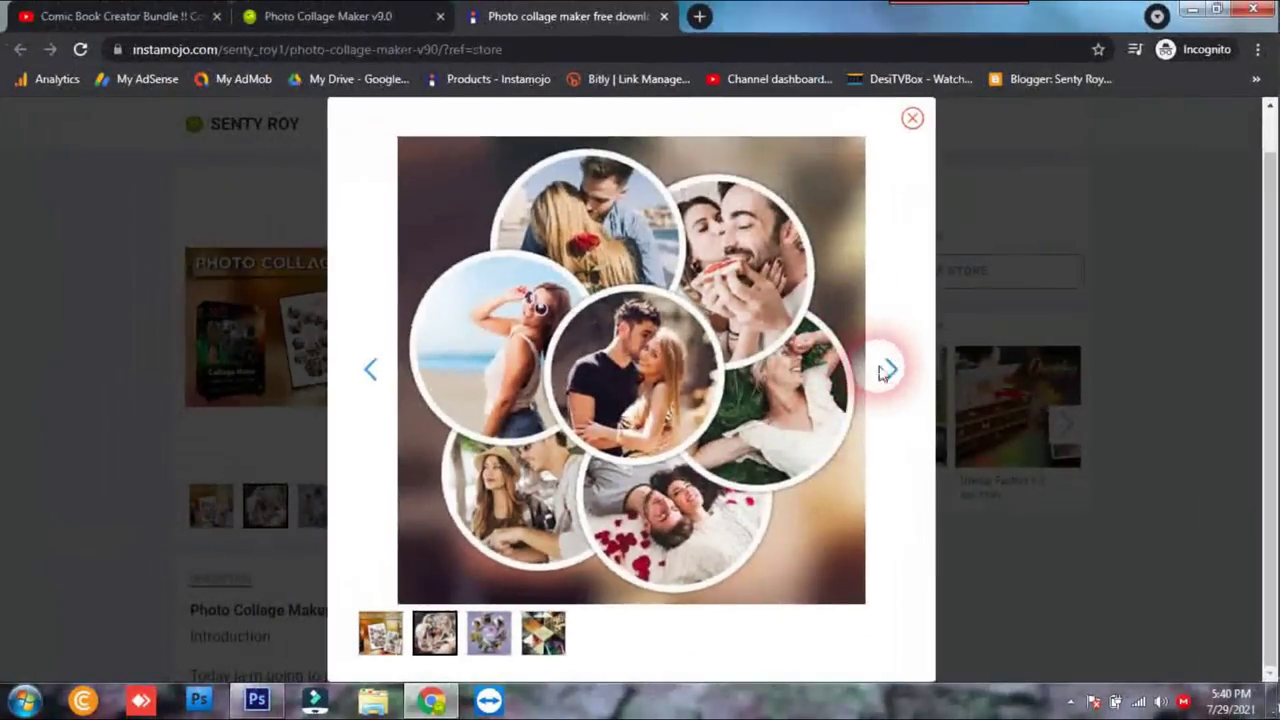
click(884, 370)
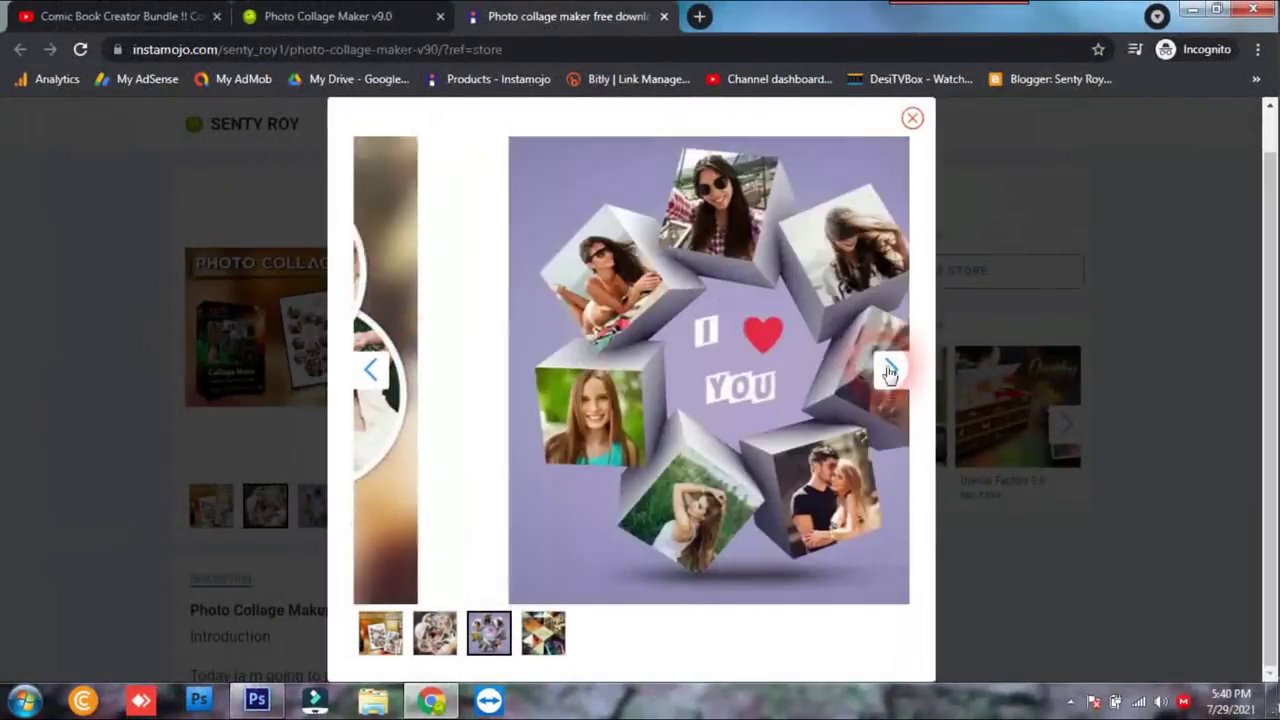
click(889, 368)
click(912, 122)
Highlight the product's price and title, read through its description and return to the purchase option
drag(545, 308, 511, 312)
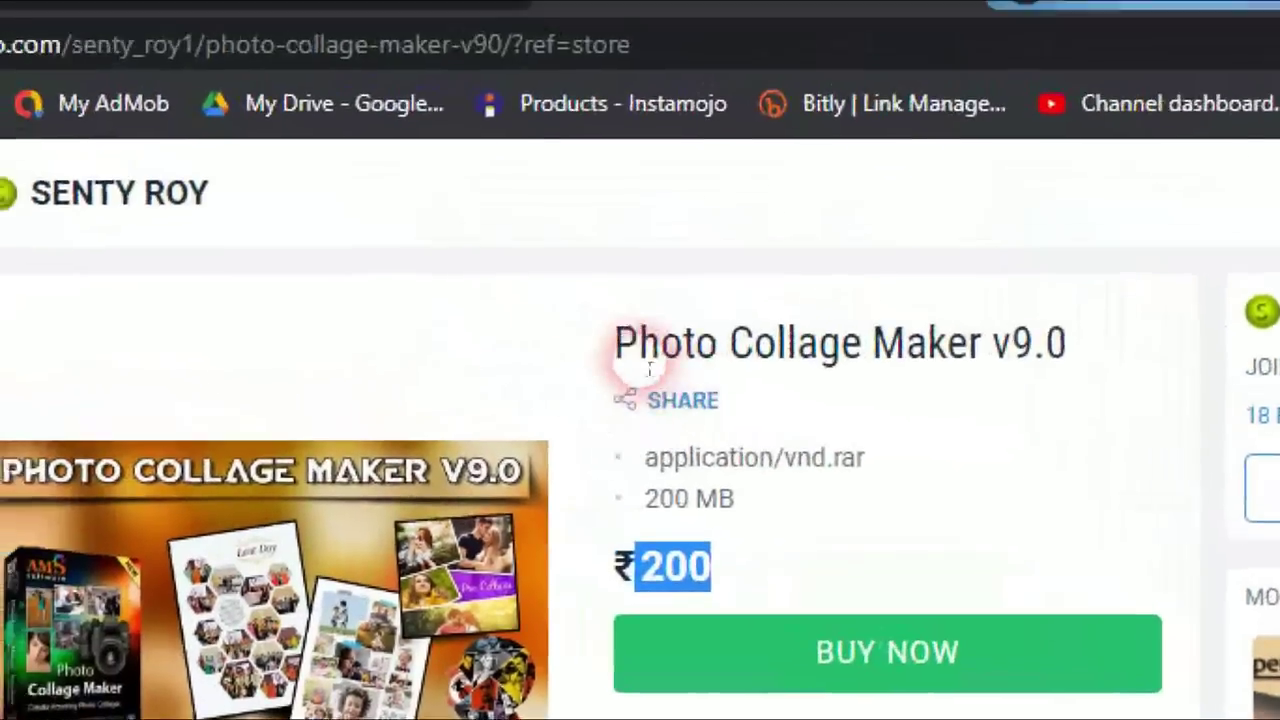
drag(618, 346, 917, 391)
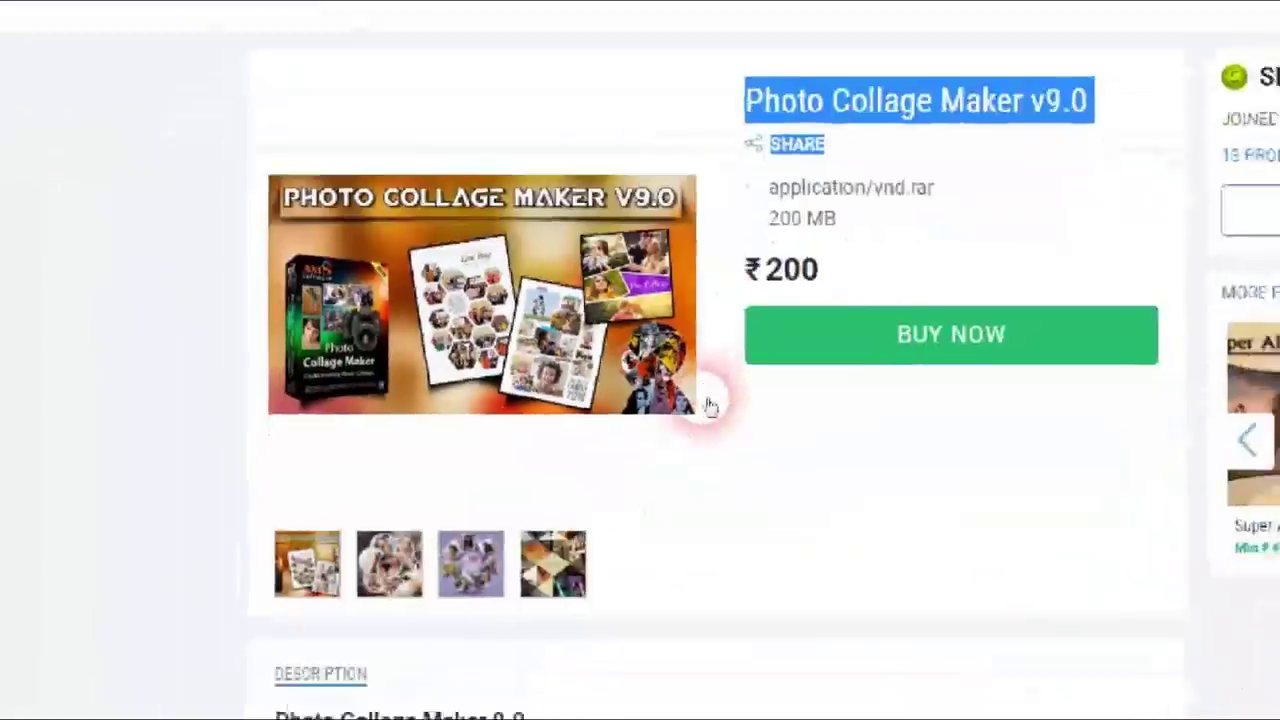
scroll(709, 405, down, 6)
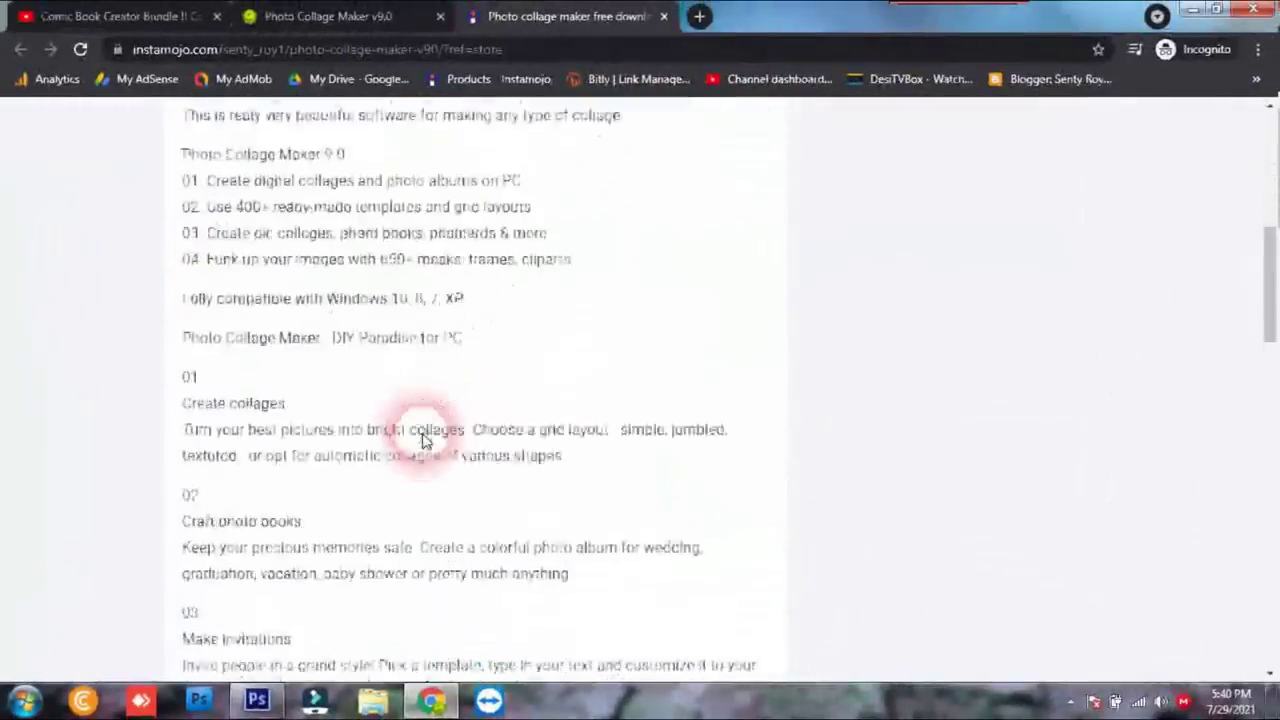
scroll(425, 440, down, 10)
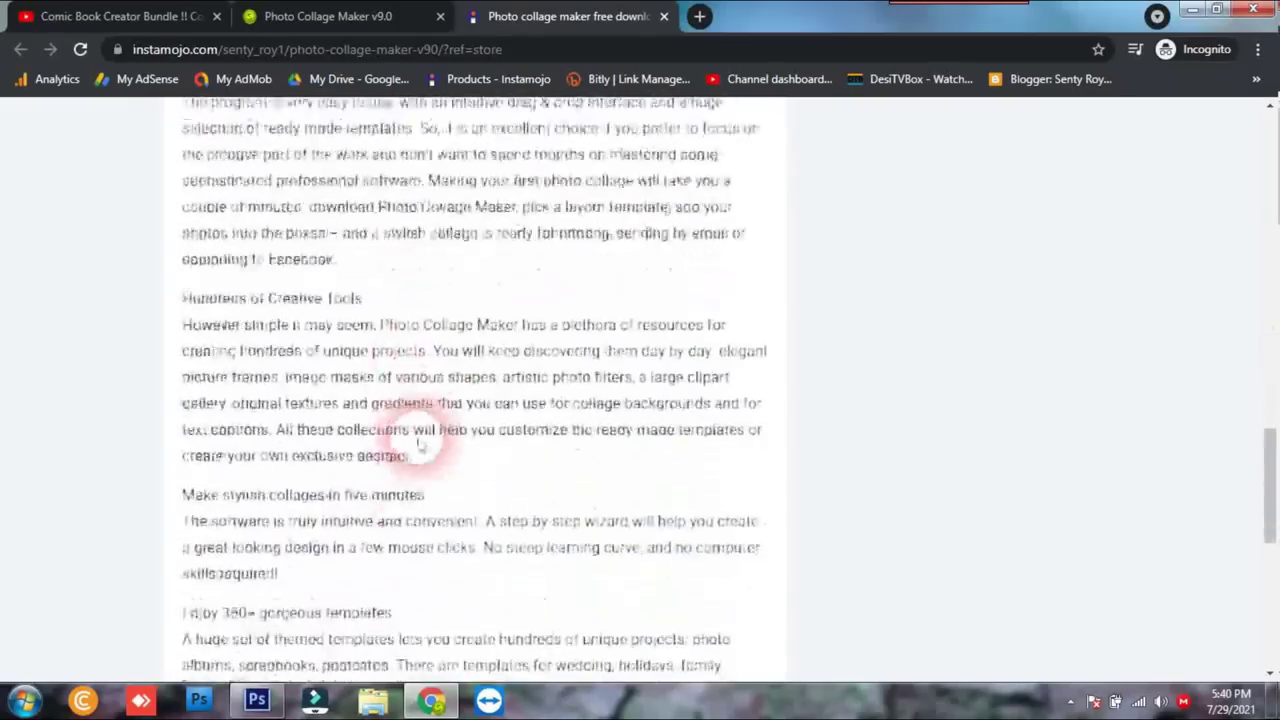
scroll(420, 445, down, 15)
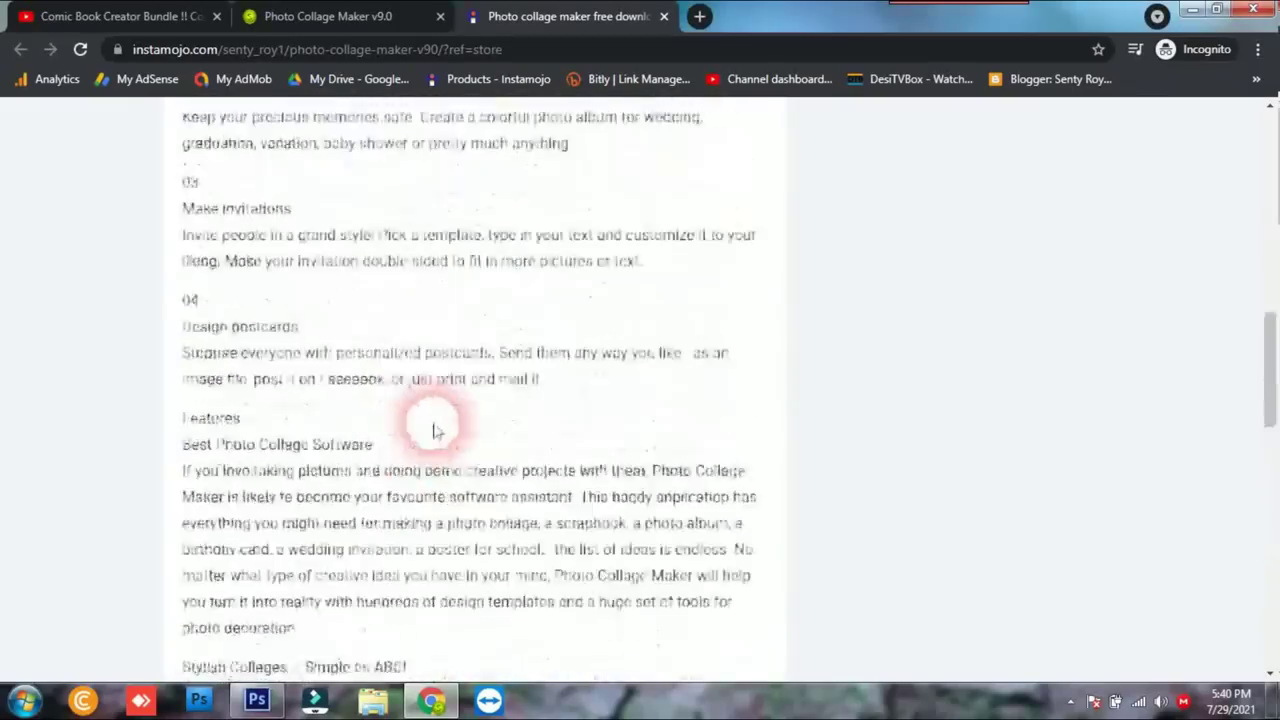
key(Home)
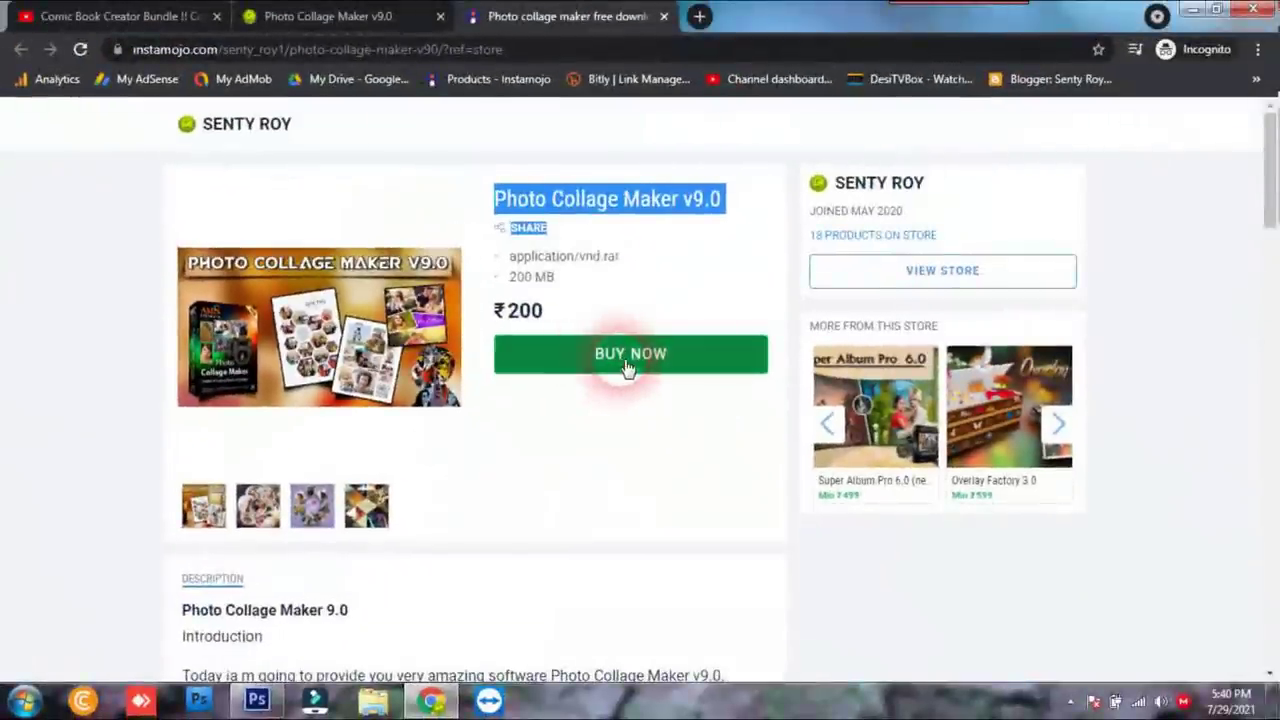
Start buying Photo Collage Maker v9.0, fill in the buyer's name, email and phone number, and continue to payment
click(627, 365)
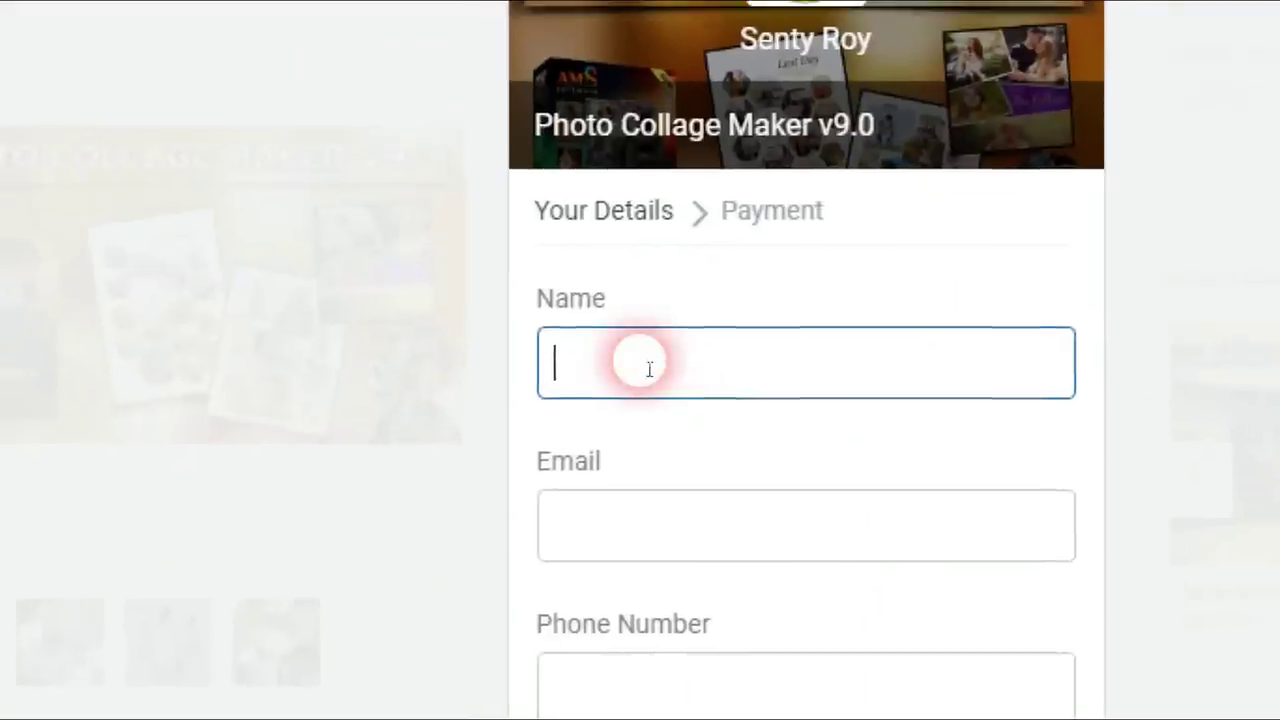
click(649, 369)
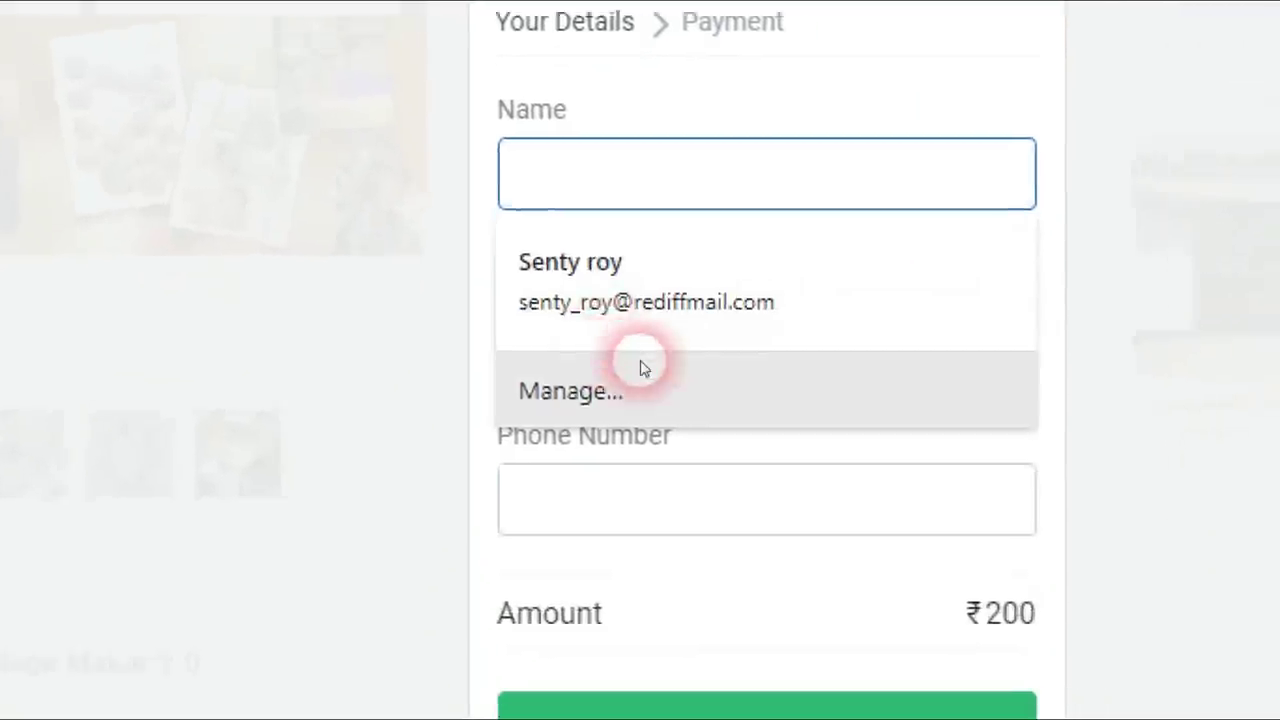
click(646, 521)
click(425, 465)
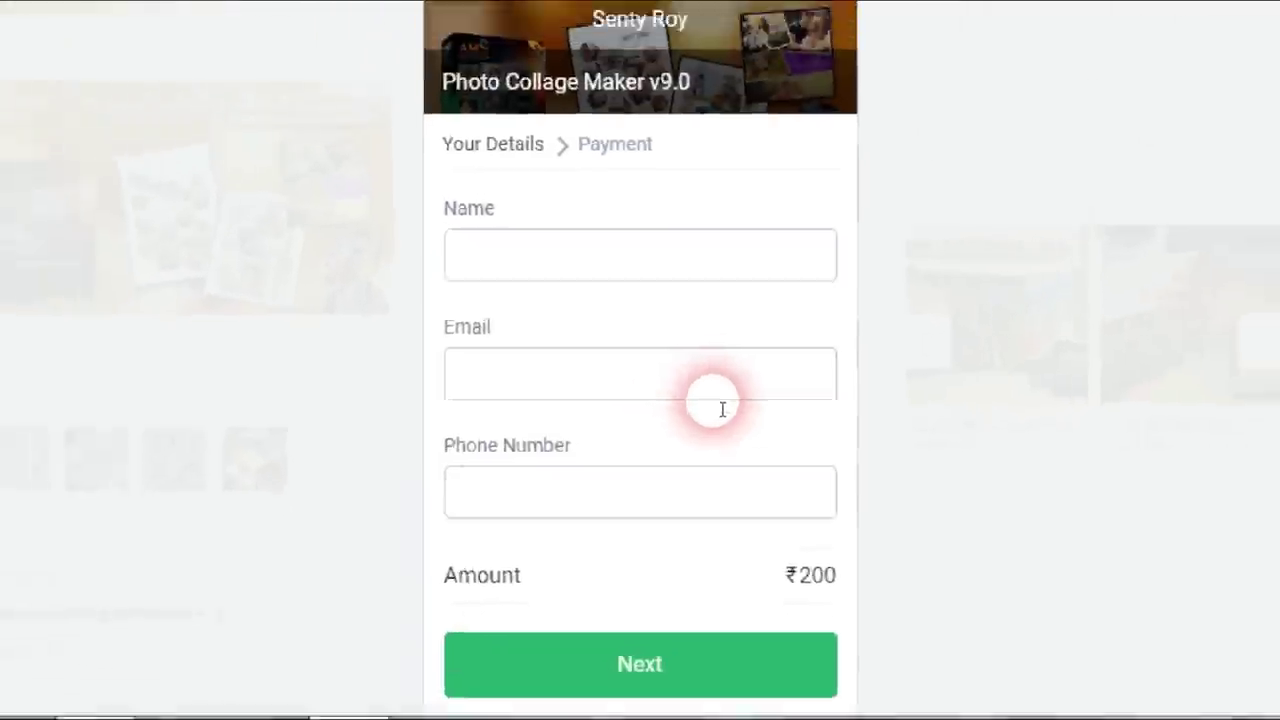
click(612, 228)
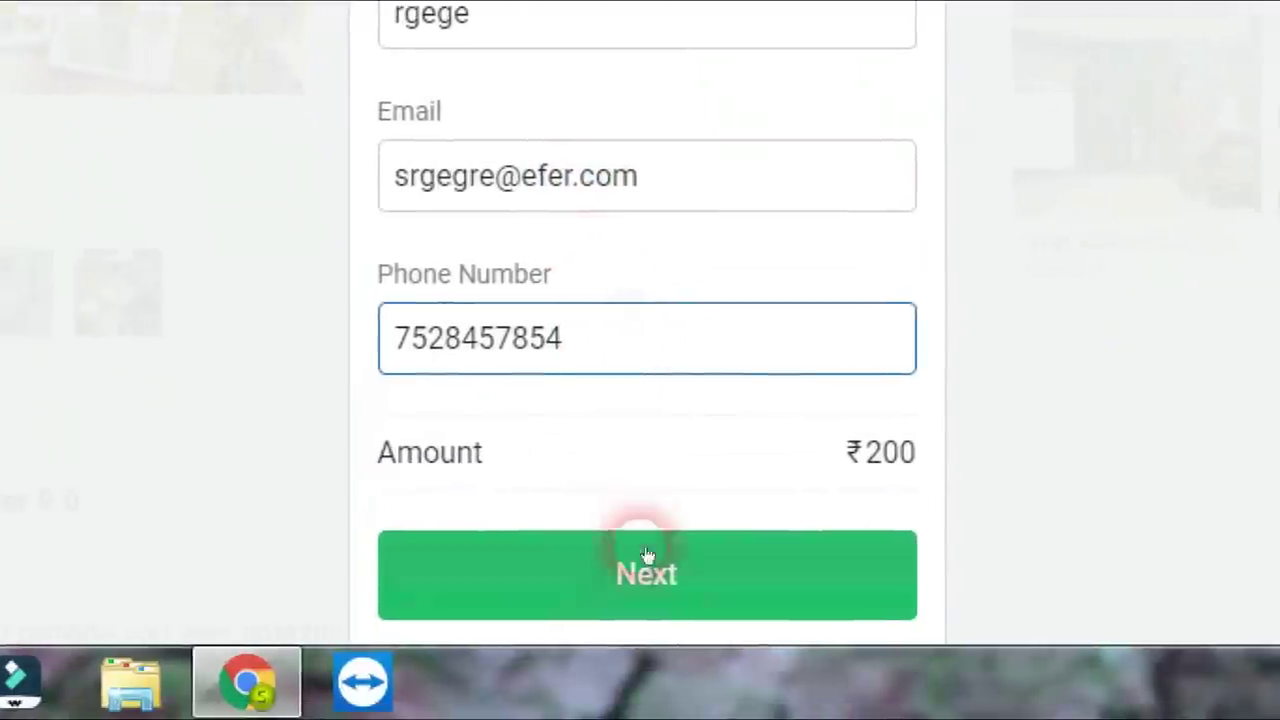
click(646, 556)
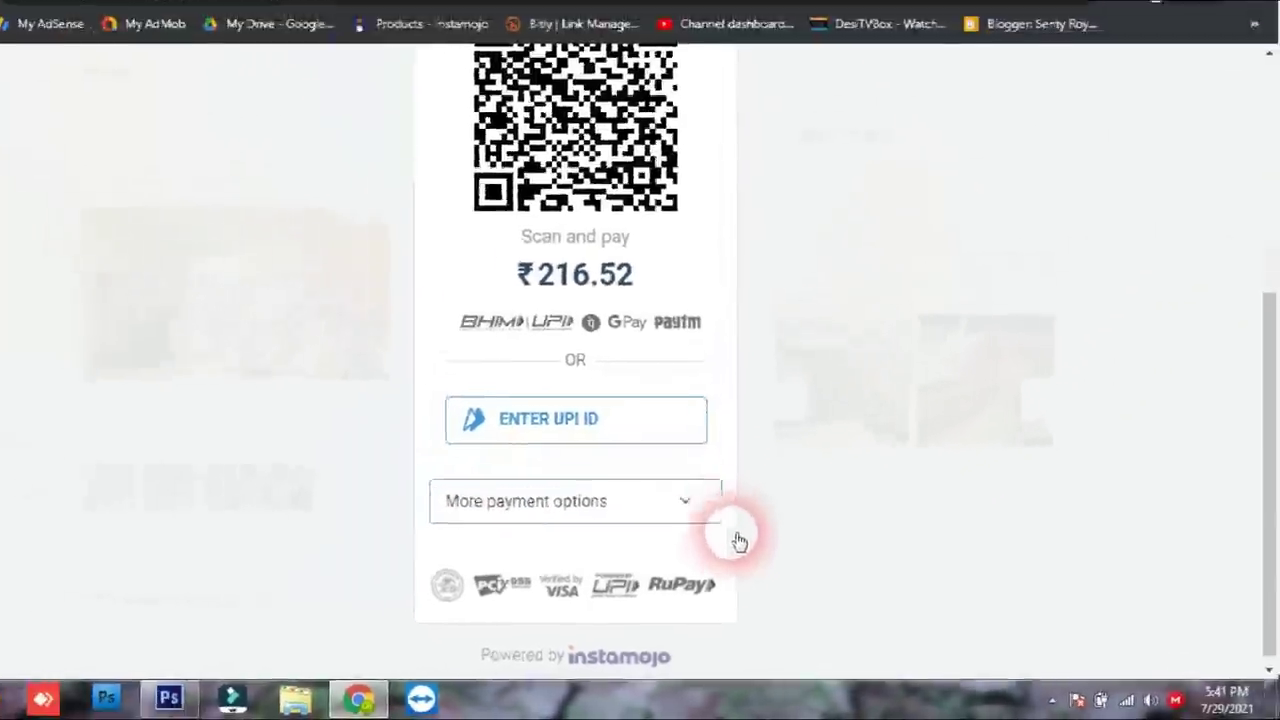
Expand the additional payment options and examine the list of other banks under NEFT/Bank Transfer, leaving no bank chosen
click(690, 508)
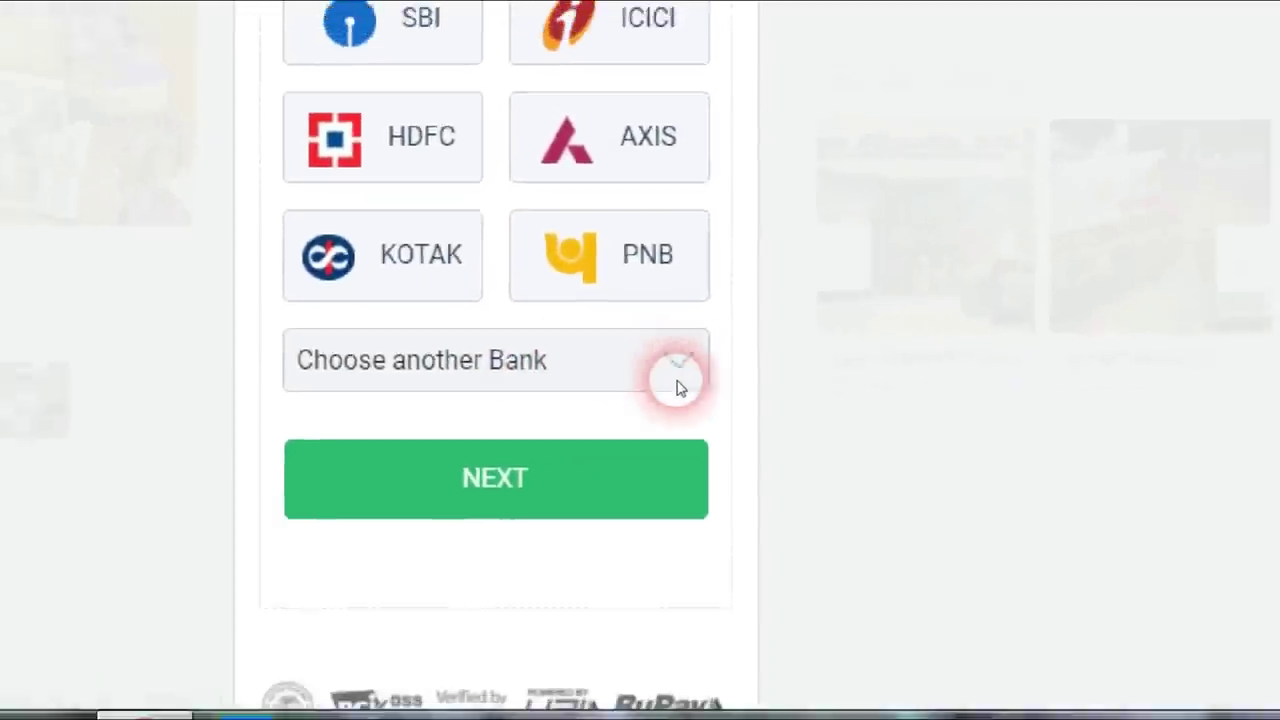
click(642, 437)
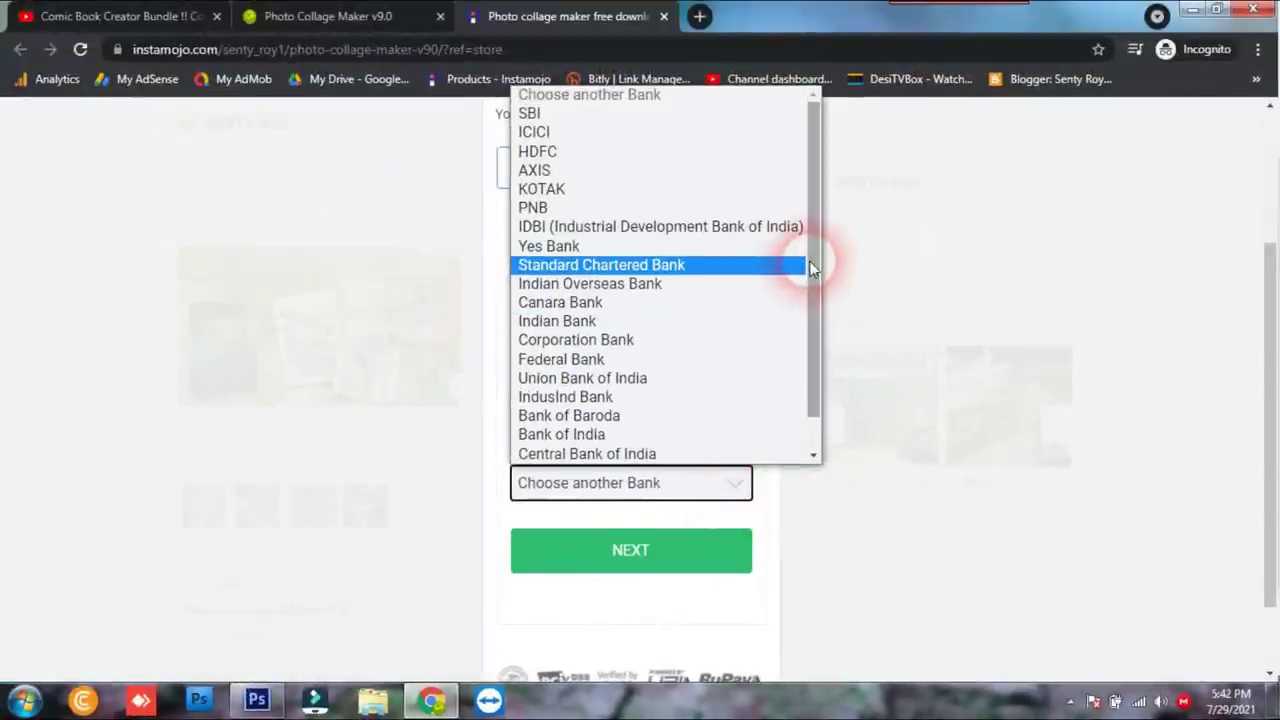
drag(739, 173, 740, 212)
drag(815, 303, 820, 251)
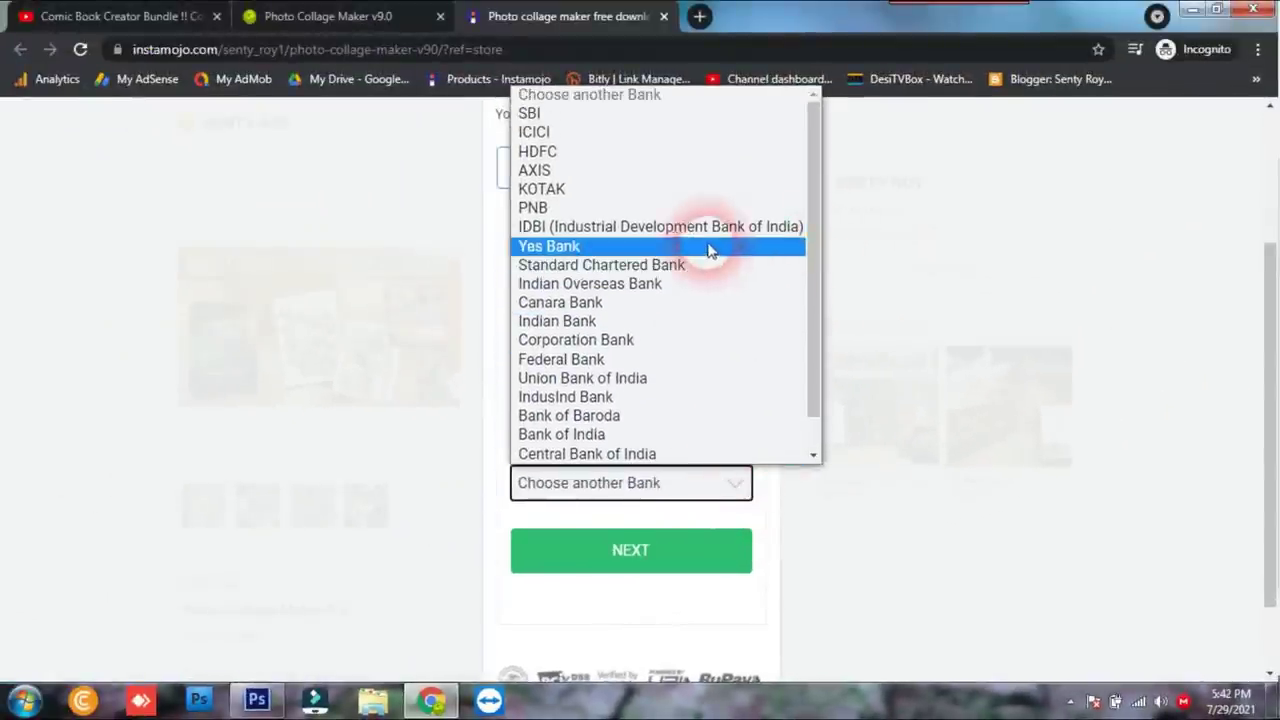
scroll(706, 249, down, 1)
click(786, 500)
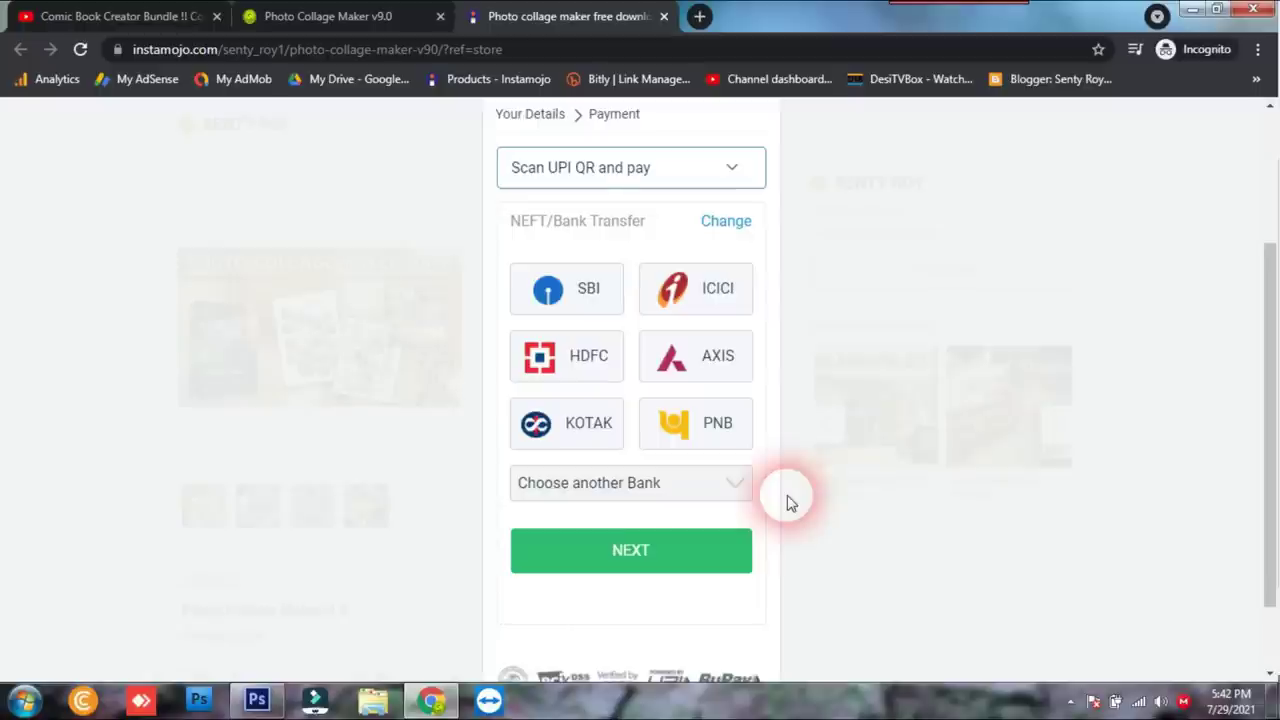
Minimize the browser and reposition the Photo Collage Maker v9.0.rar archive on the desktop
click(1186, 12)
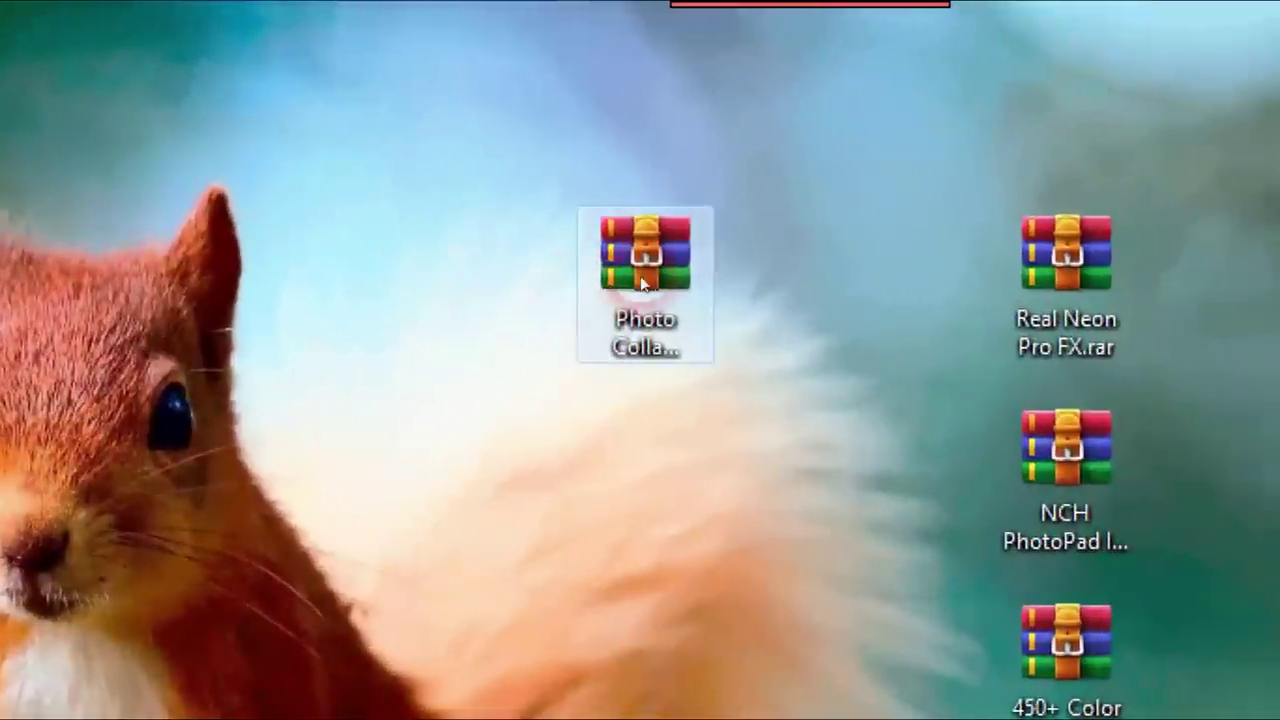
drag(876, 143, 804, 165)
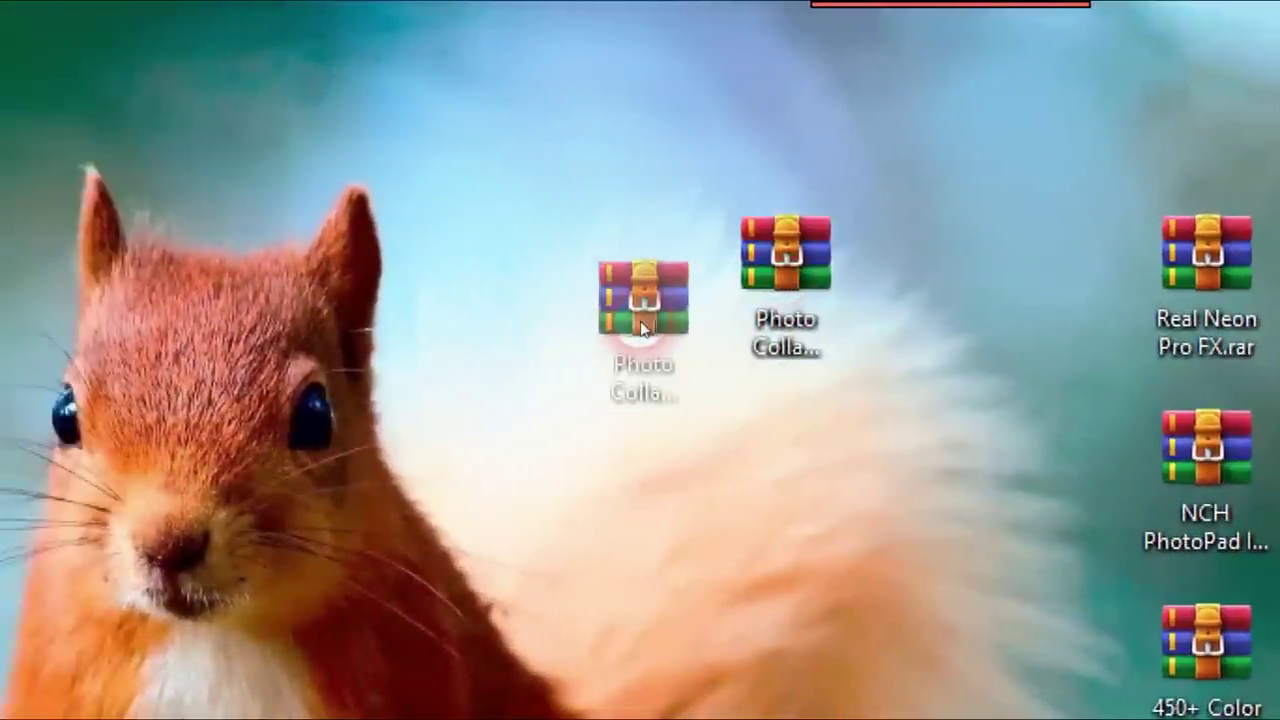
drag(643, 330, 551, 343)
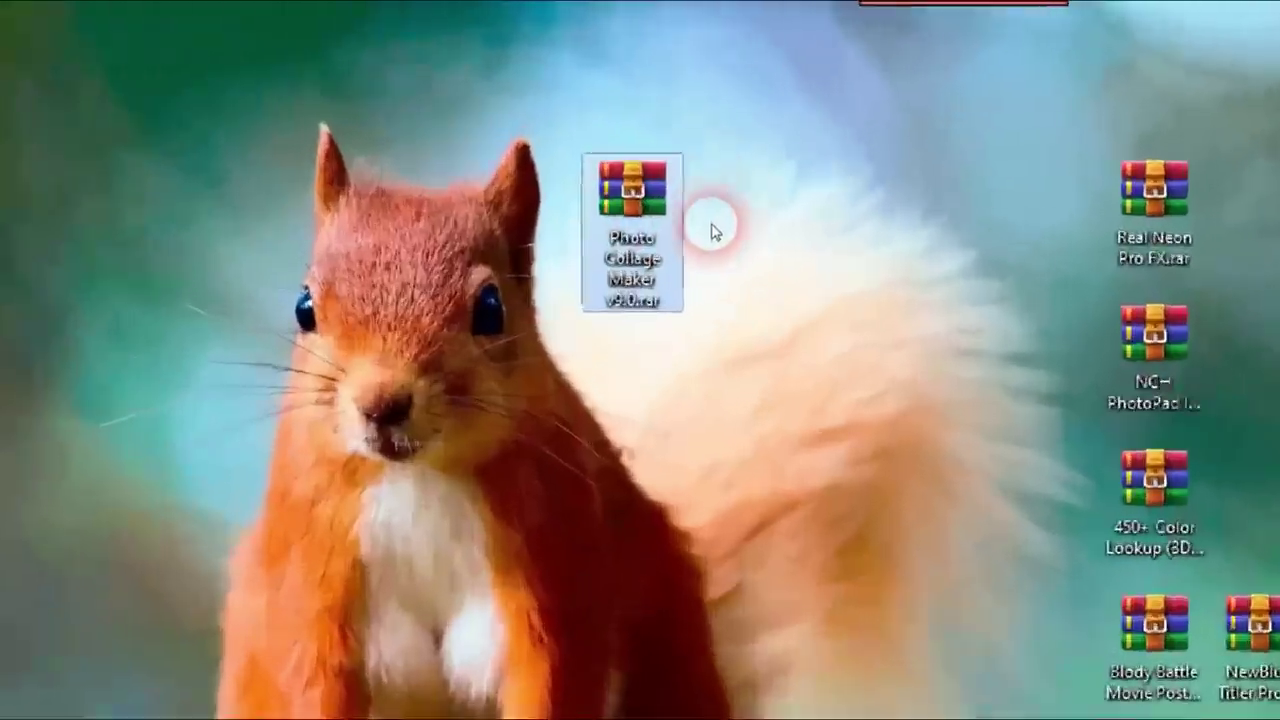
Open the Photo Collage Maker v9.0.rar archive, extract it to a Photo Collage Maker v9.0 folder on the desktop, and close the archive
mouse_move(730, 145)
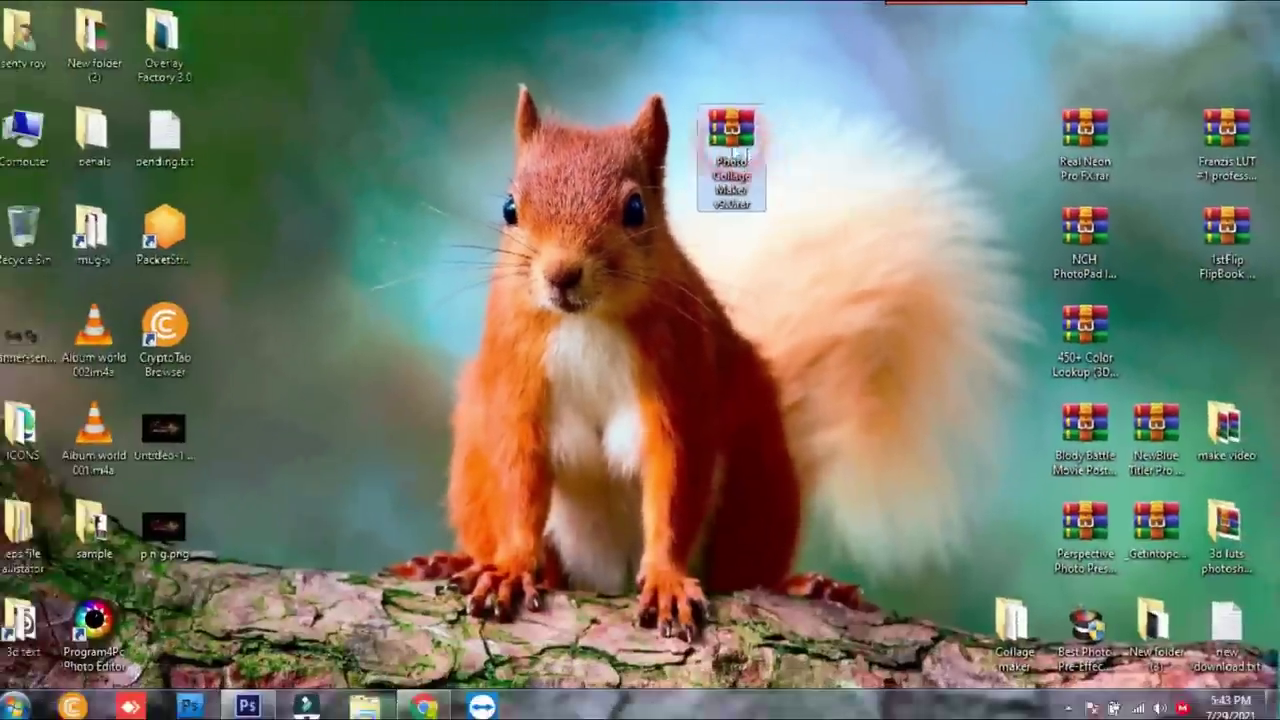
double_click(655, 258)
drag(648, 205, 695, 190)
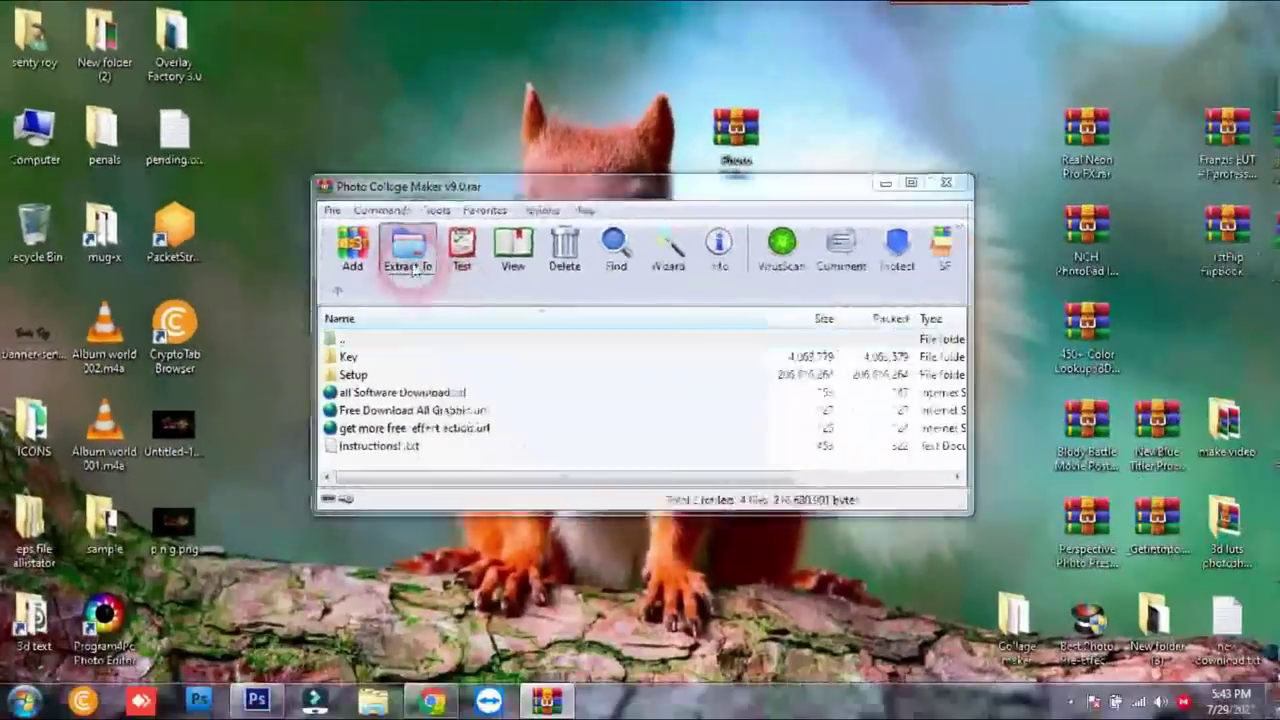
click(643, 370)
mouse_move(706, 142)
mouse_down()
mouse_move(760, 200)
mouse_move(727, 135)
mouse_up()
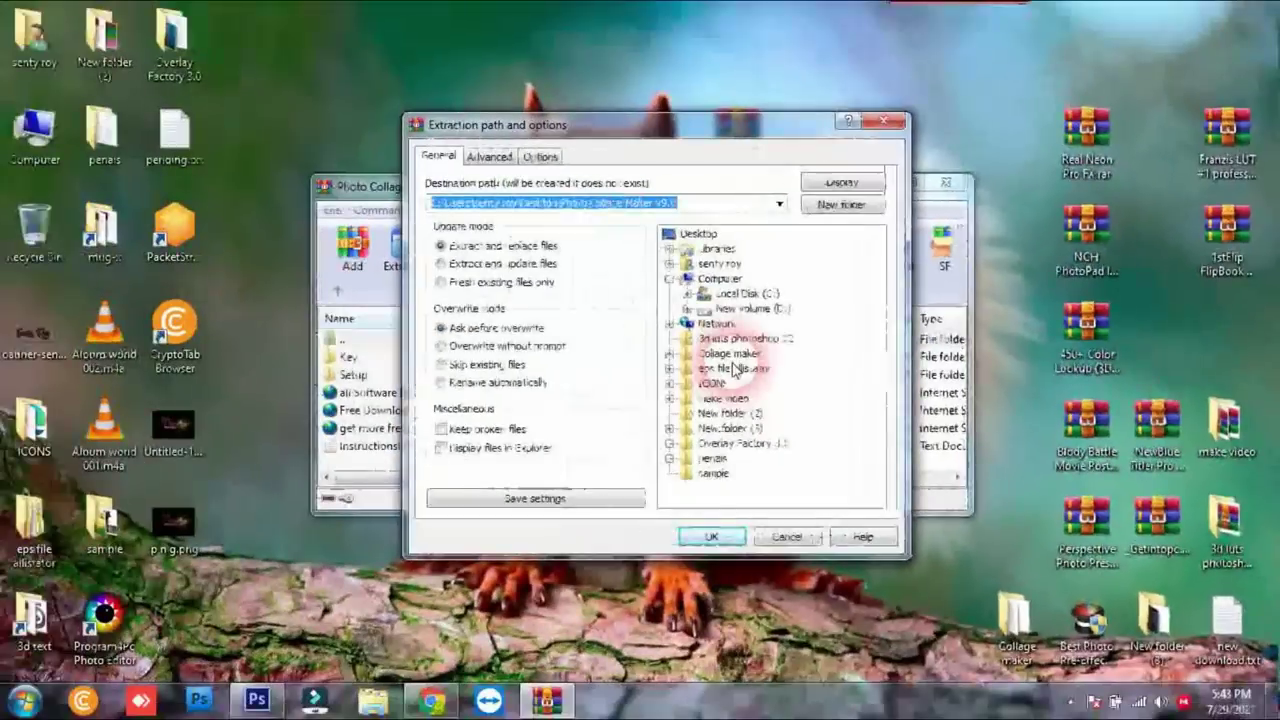
click(709, 537)
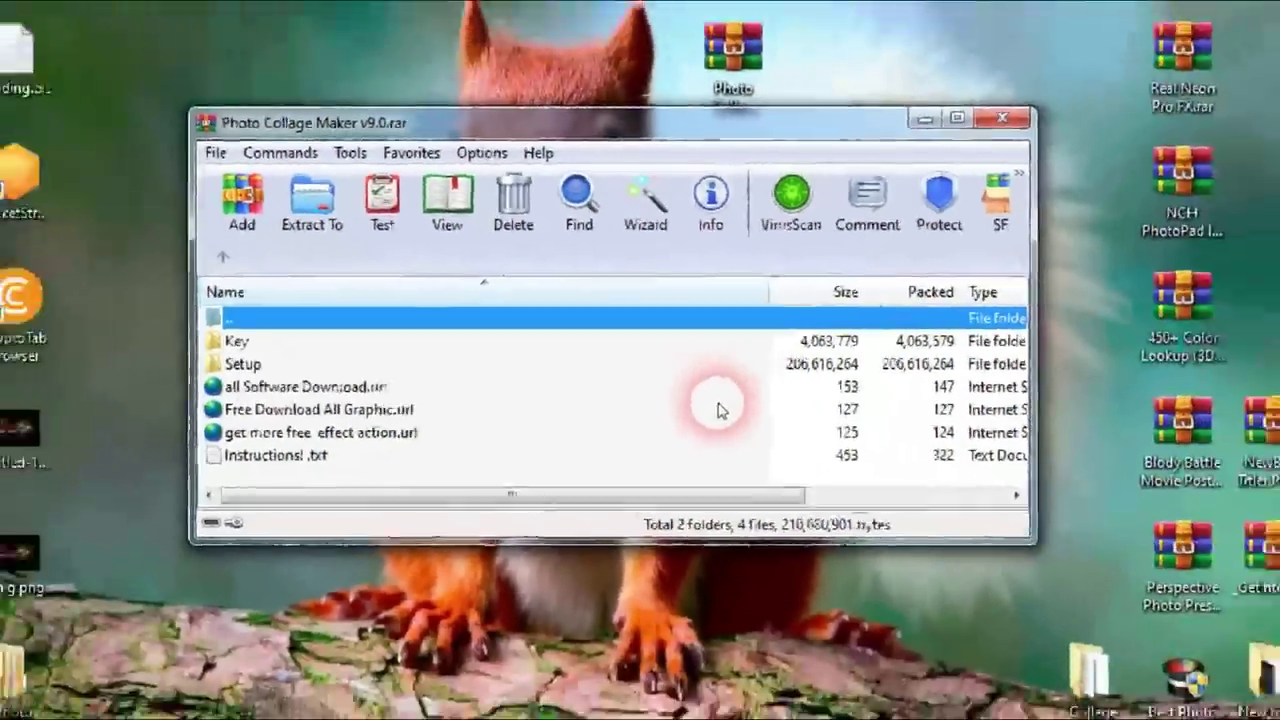
mouse_move(698, 196)
mouse_down()
mouse_move(686, 192)
mouse_move(677, 294)
mouse_move(716, 207)
mouse_up()
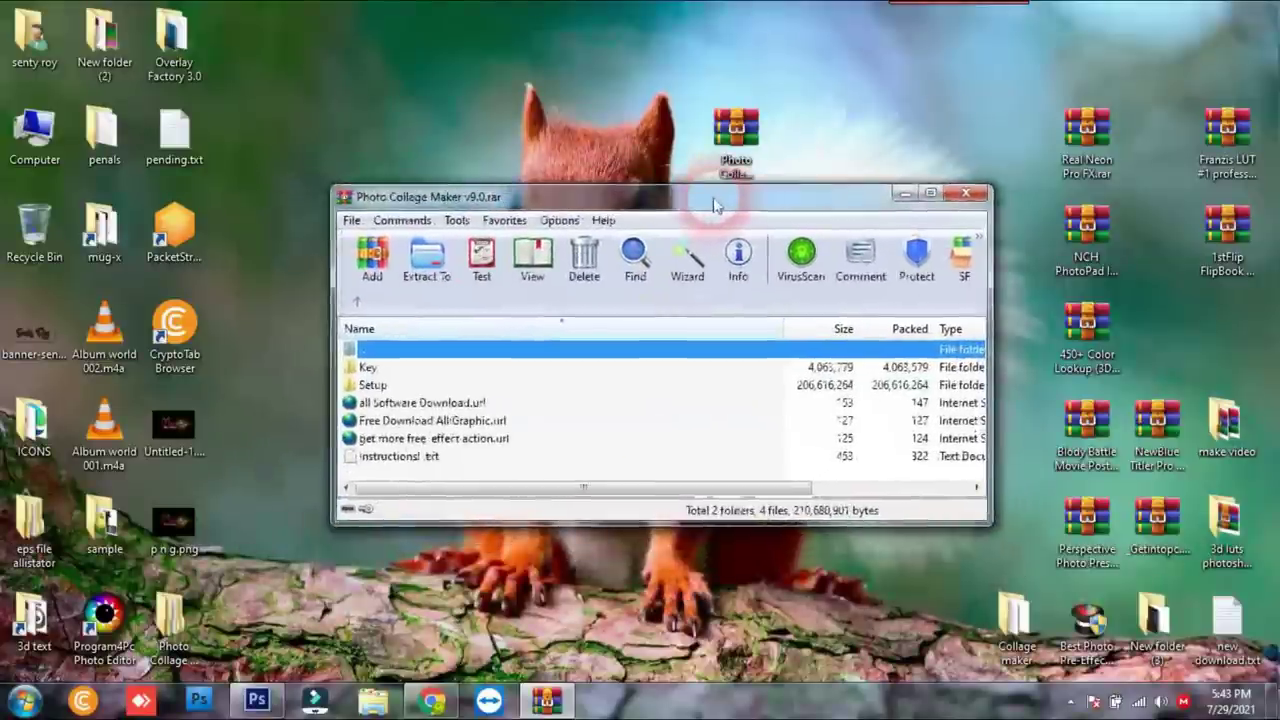
click(963, 195)
Move the extracted Photo Collage Maker v9.0 folder next to its archive on the desktop and point out both items
click(737, 148)
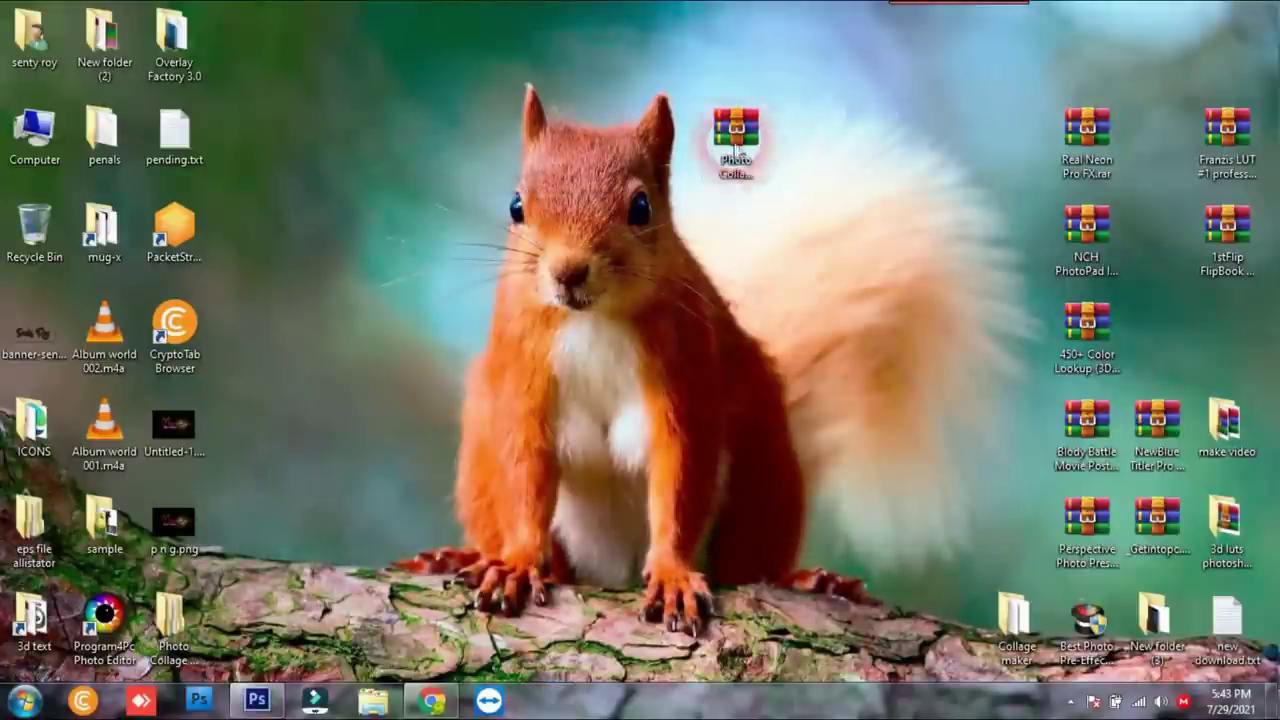
click(748, 160)
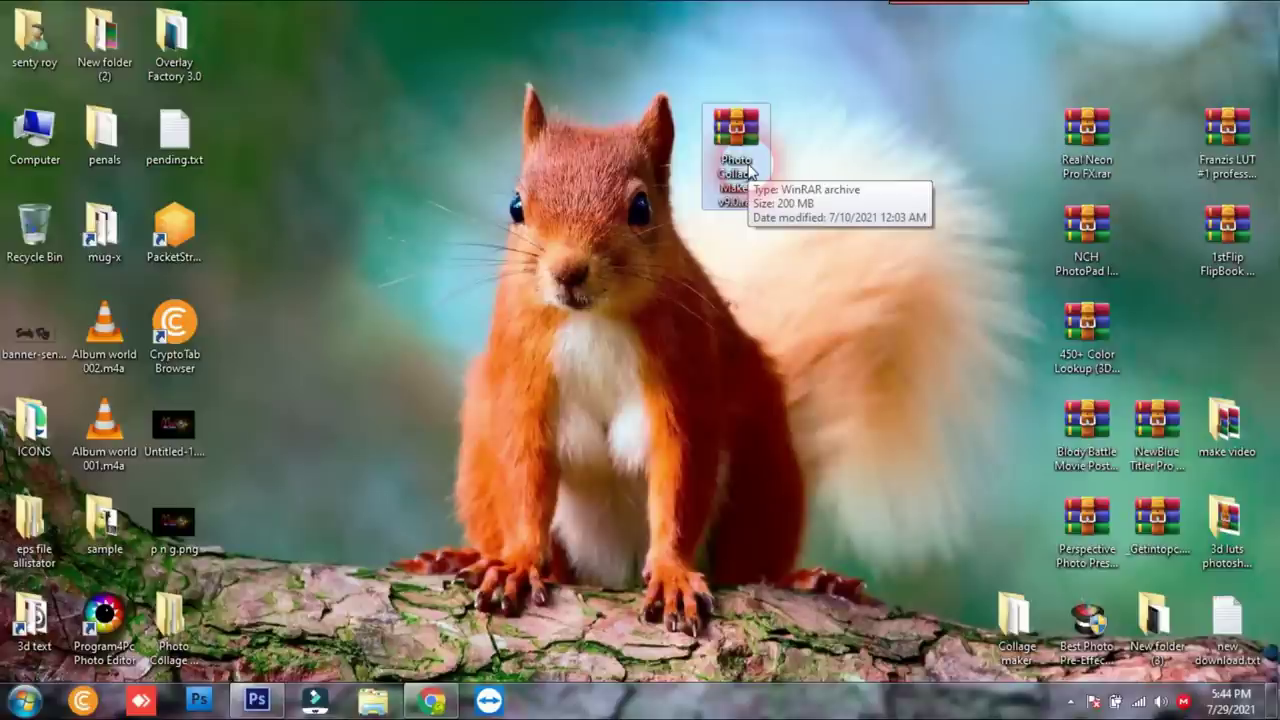
drag(172, 625, 668, 148)
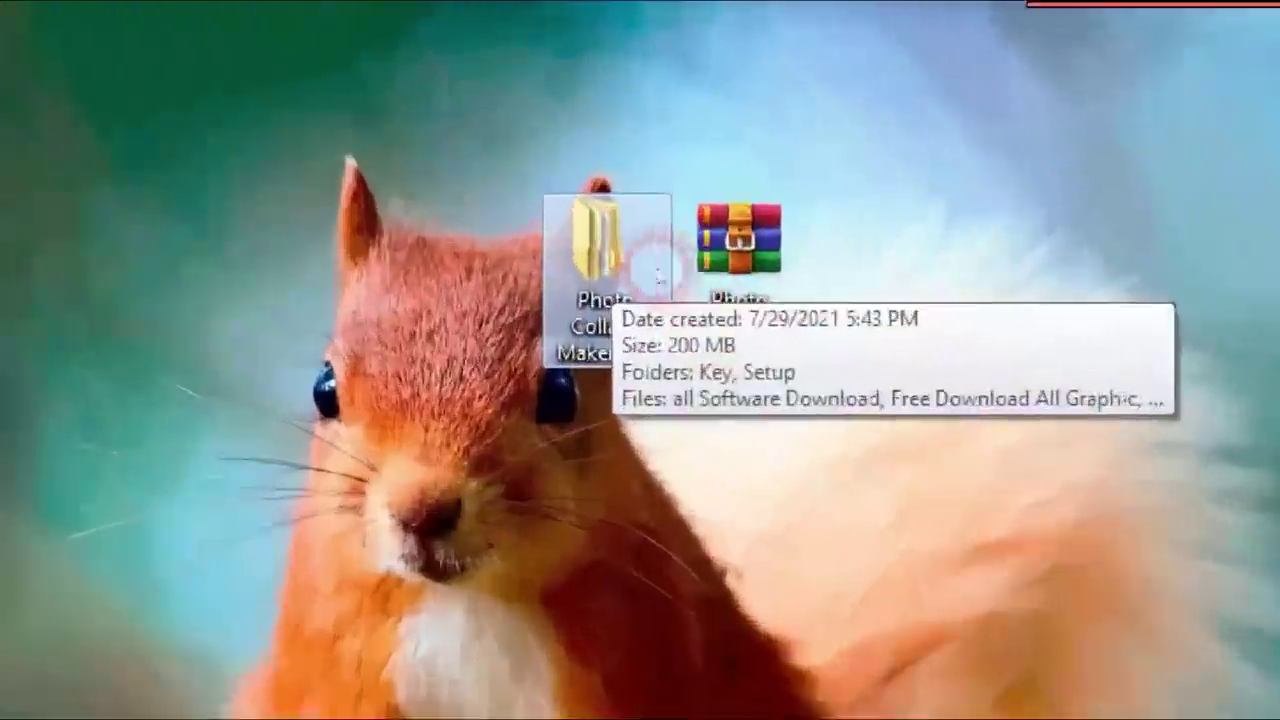
click(727, 173)
mouse_move(645, 345)
mouse_down()
mouse_move(720, 330)
mouse_move(654, 316)
mouse_move(634, 292)
mouse_move(642, 355)
mouse_move(638, 345)
mouse_up()
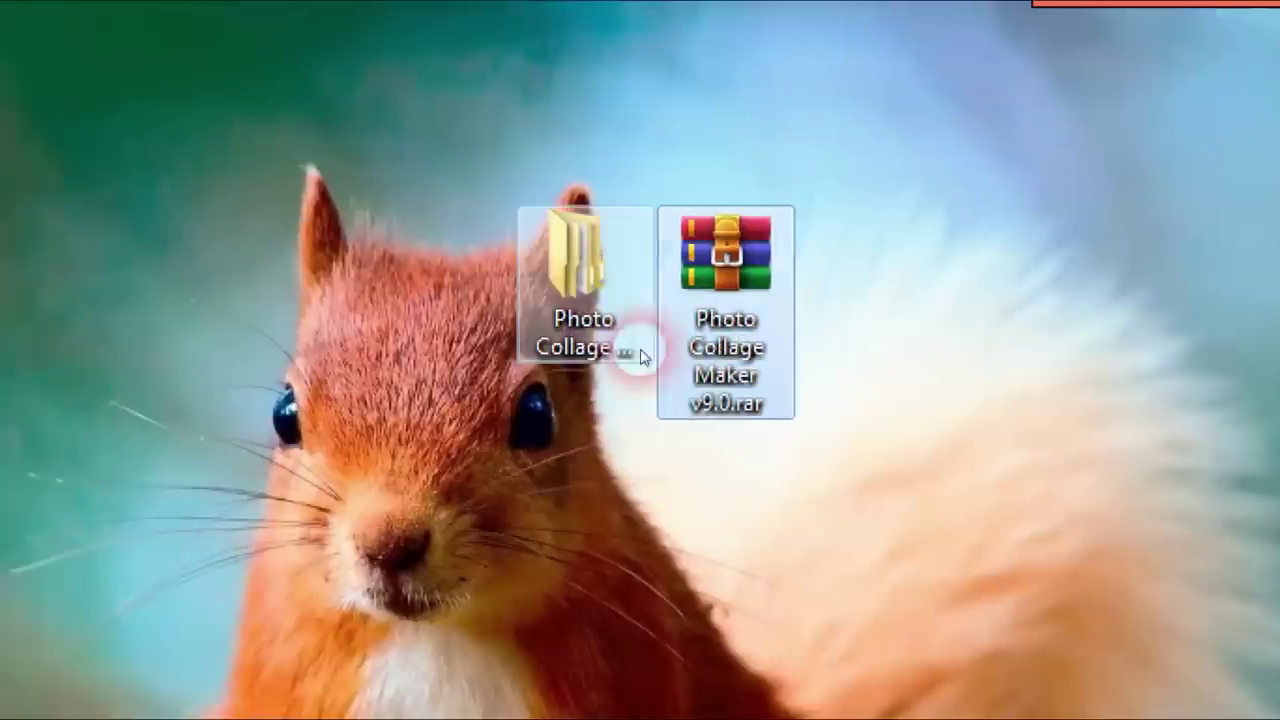
click(515, 300)
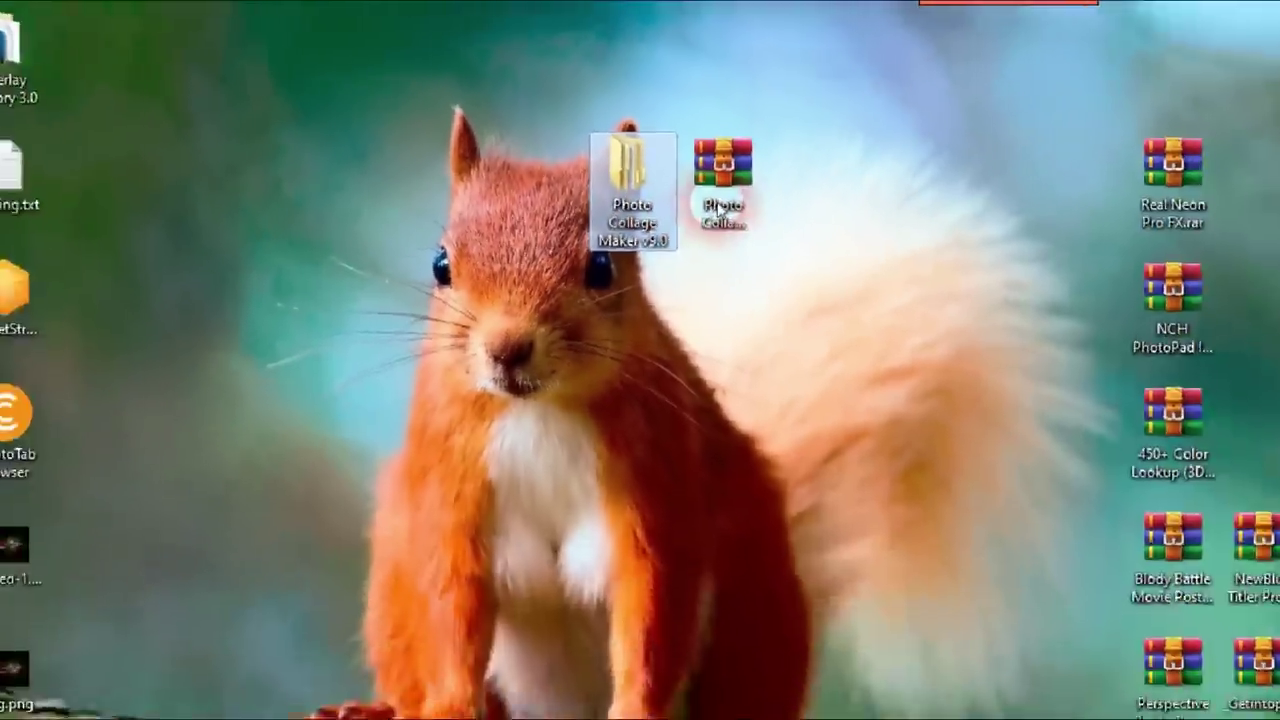
Open the extracted Photo Collage Maker v9.0 folder and point out its Key and Setup folders
double_click(641, 316)
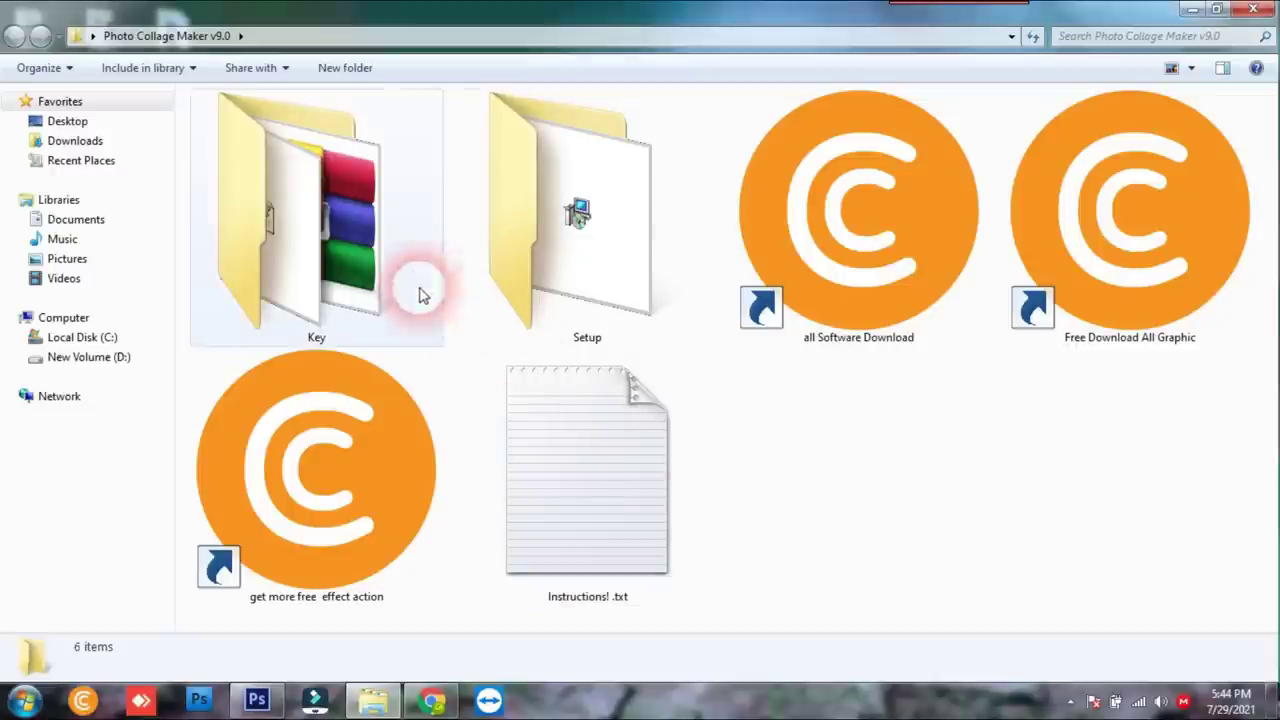
click(380, 269)
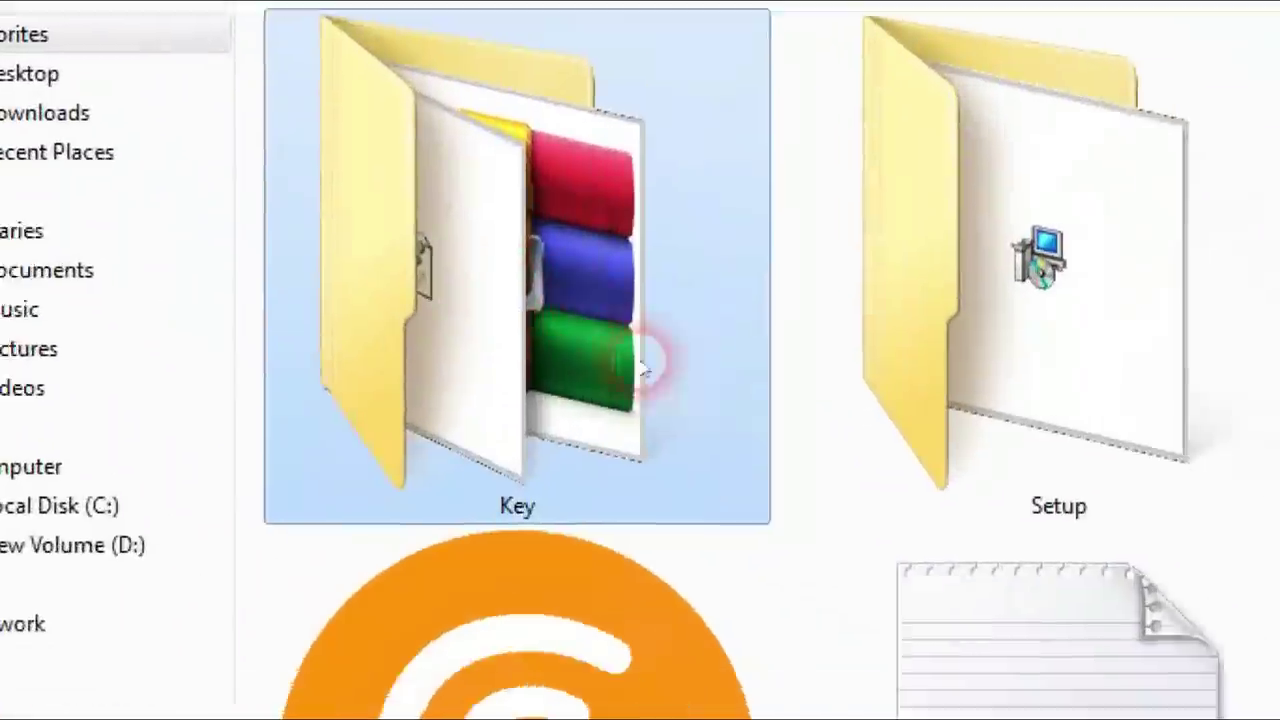
mouse_move(566, 286)
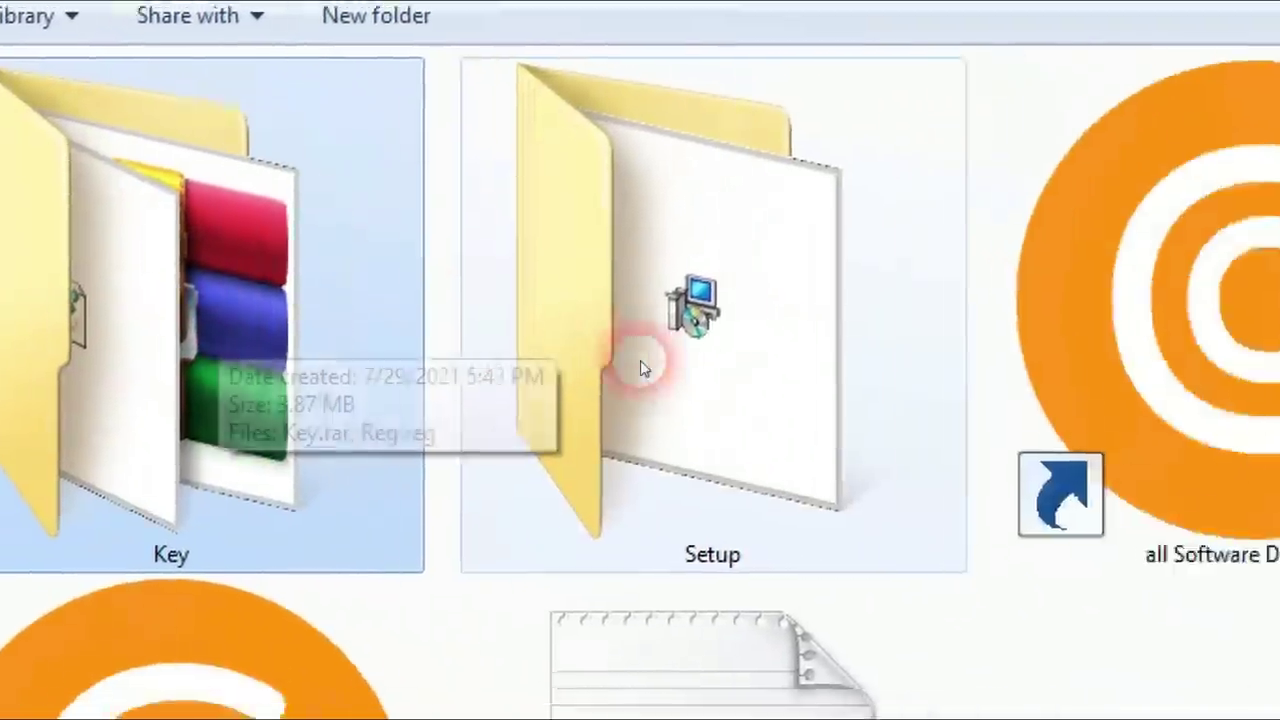
click(1112, 350)
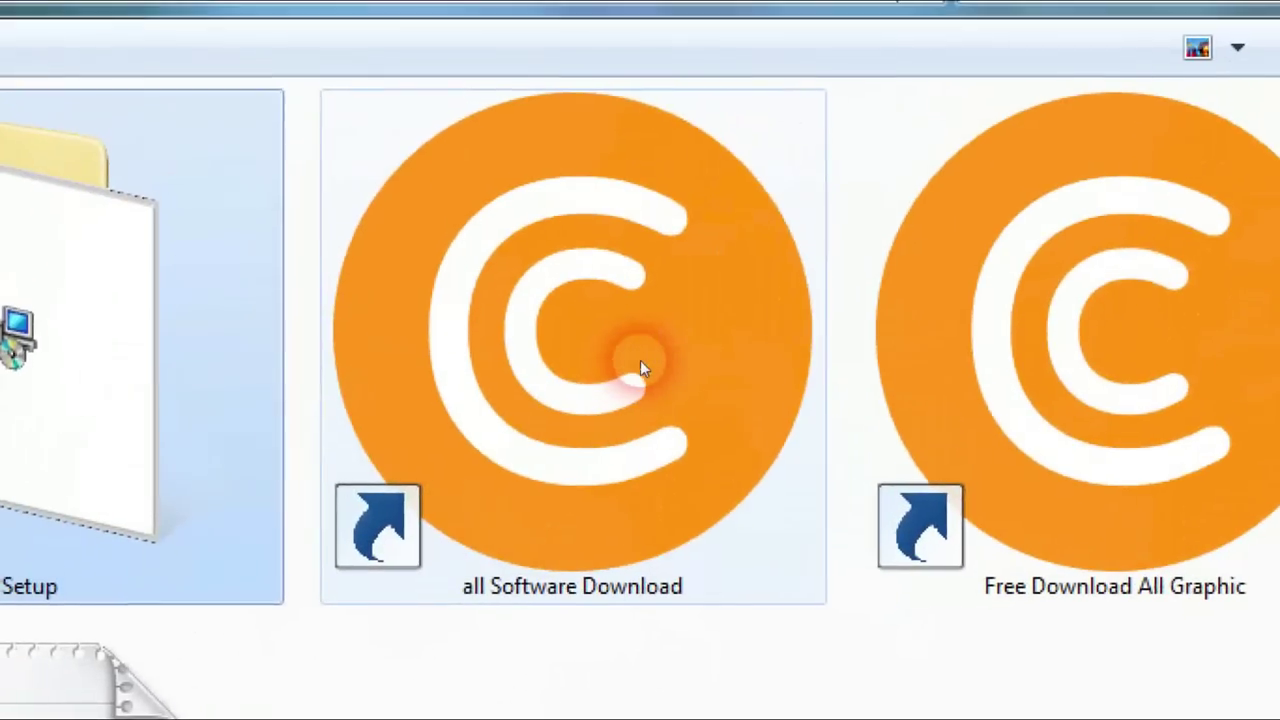
Point out the all Software Download, Free Download All Graphic and get more free effect action shortcuts in the extracted folder
click(640, 366)
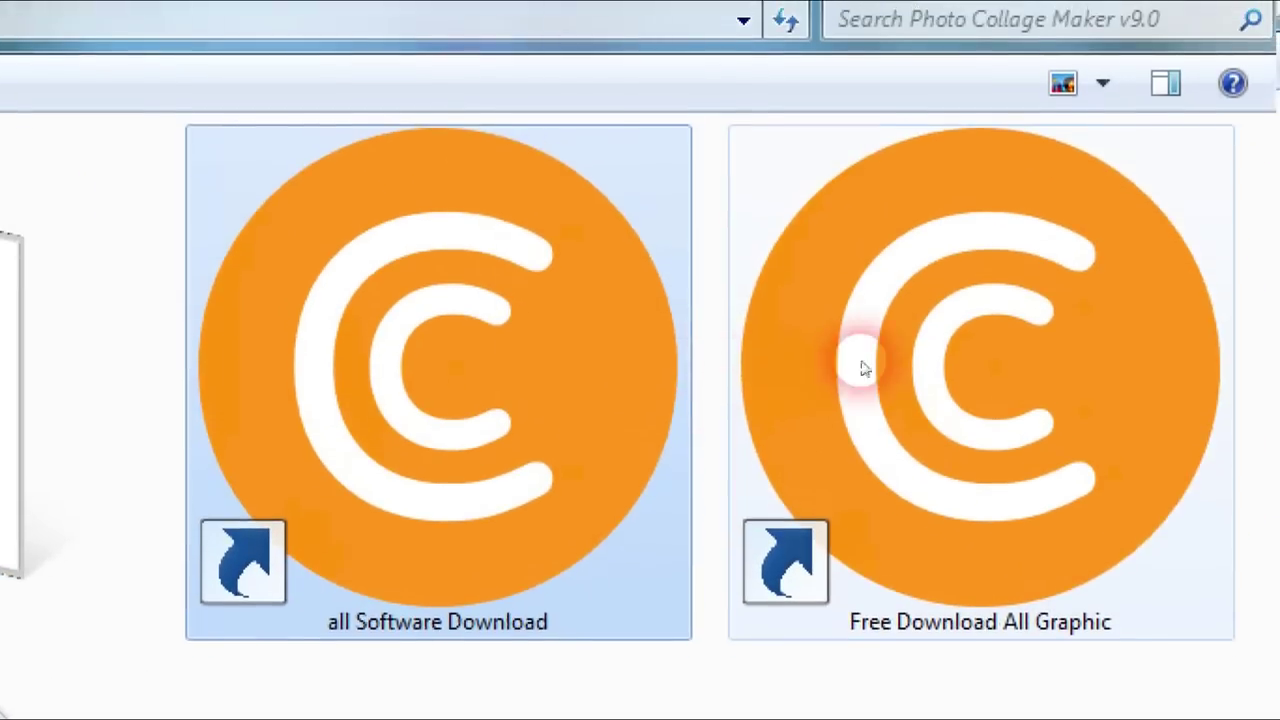
click(991, 328)
click(420, 580)
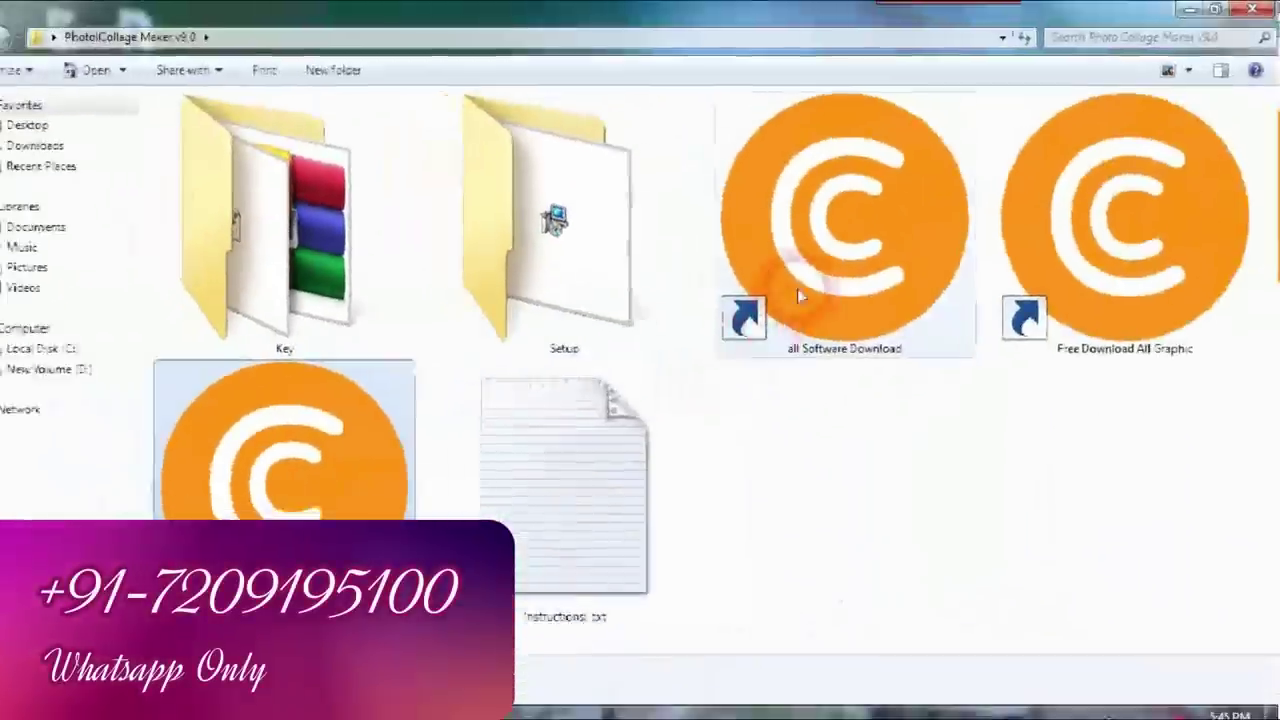
ctrl+click(797, 288)
ctrl+click(1005, 288)
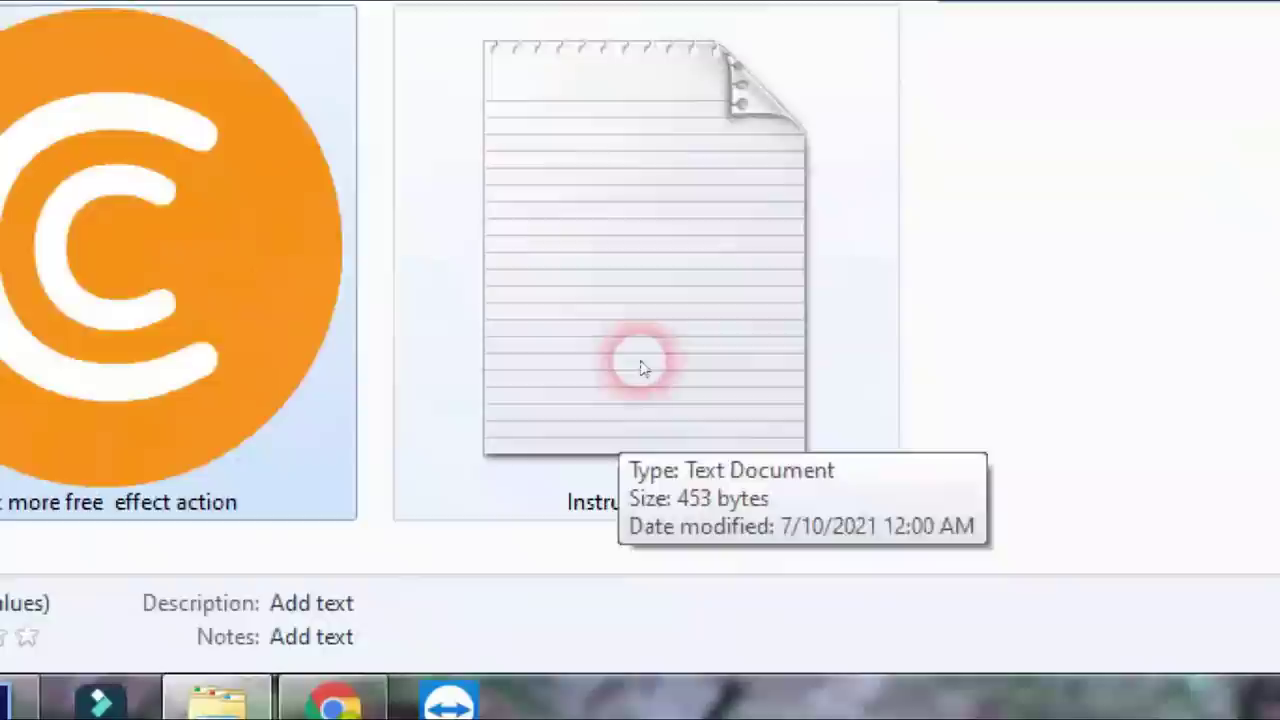
Open the Instructions! .txt file, read through the installation instructions and close it
click(642, 368)
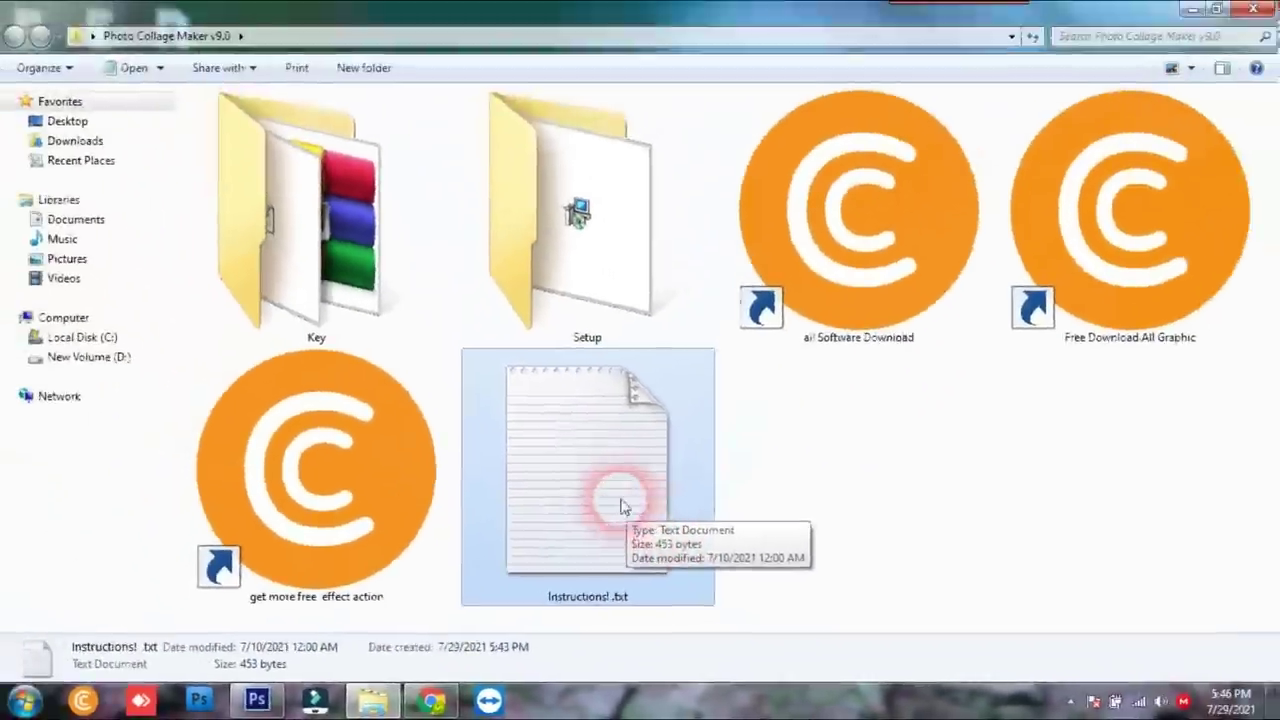
double_click(718, 503)
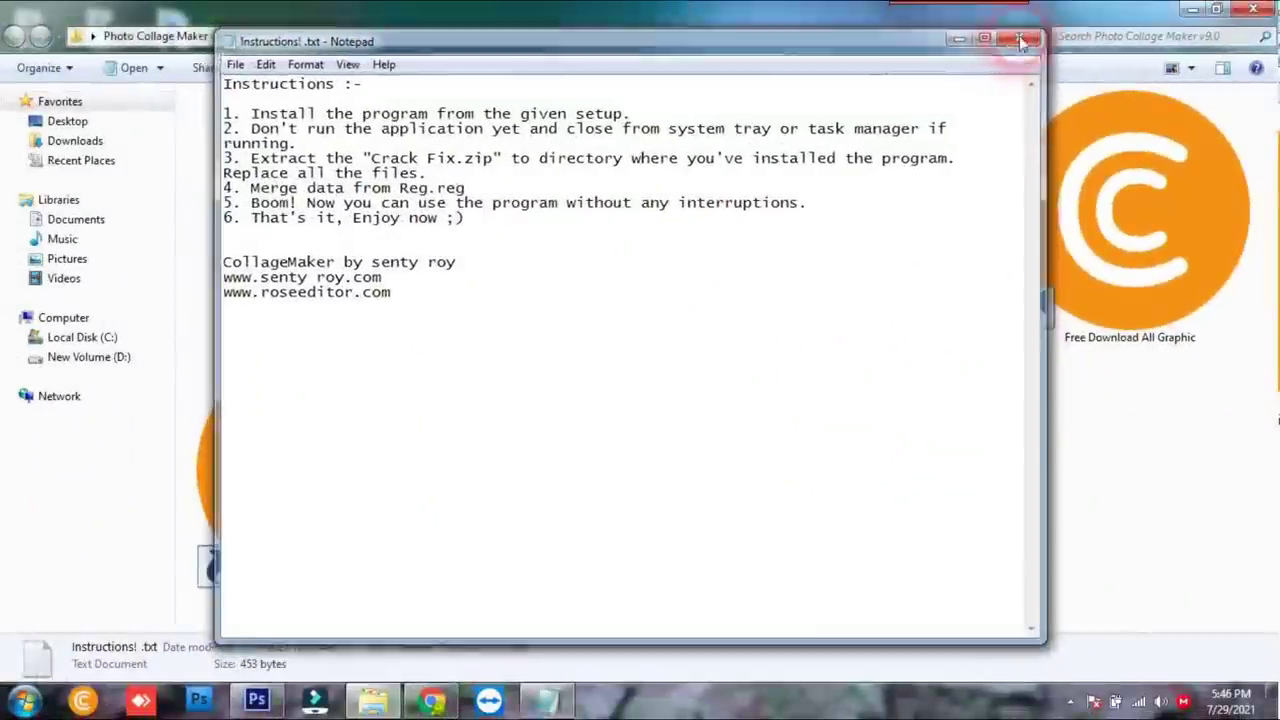
click(1020, 40)
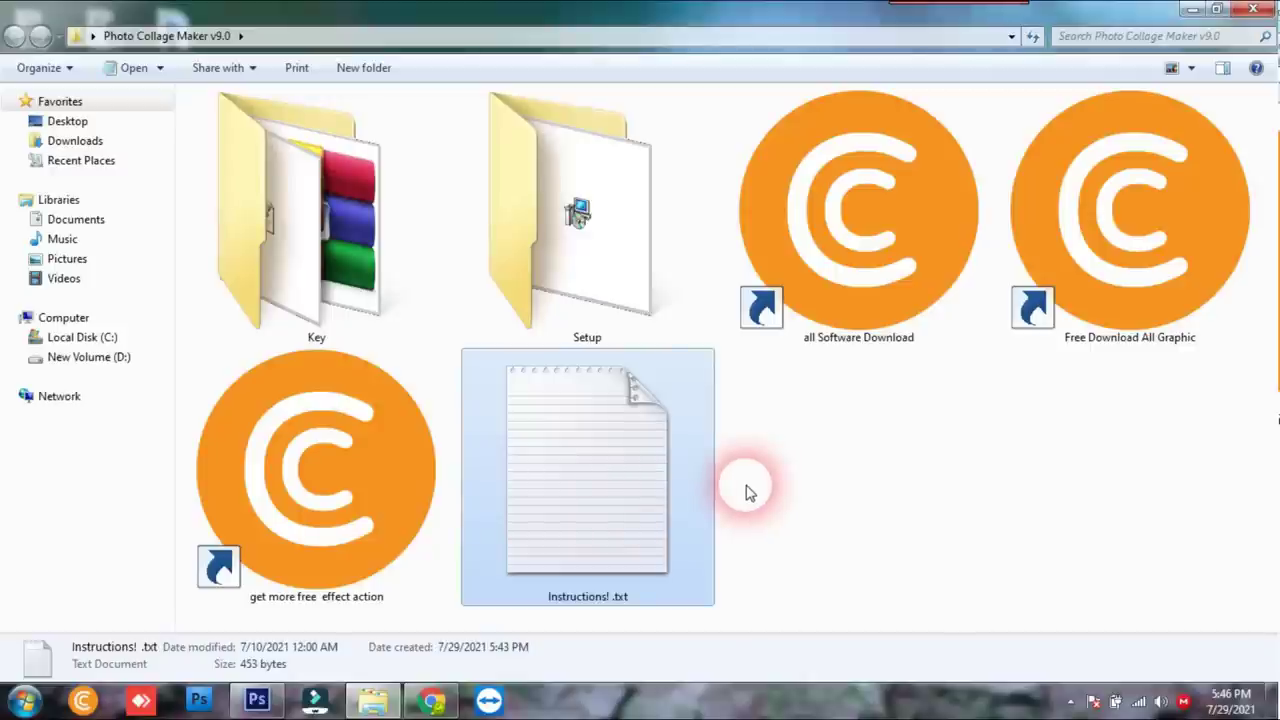
Point out all the extracted items, and highlight the Setup and Key folders together
drag(1166, 557, 251, 180)
click(849, 497)
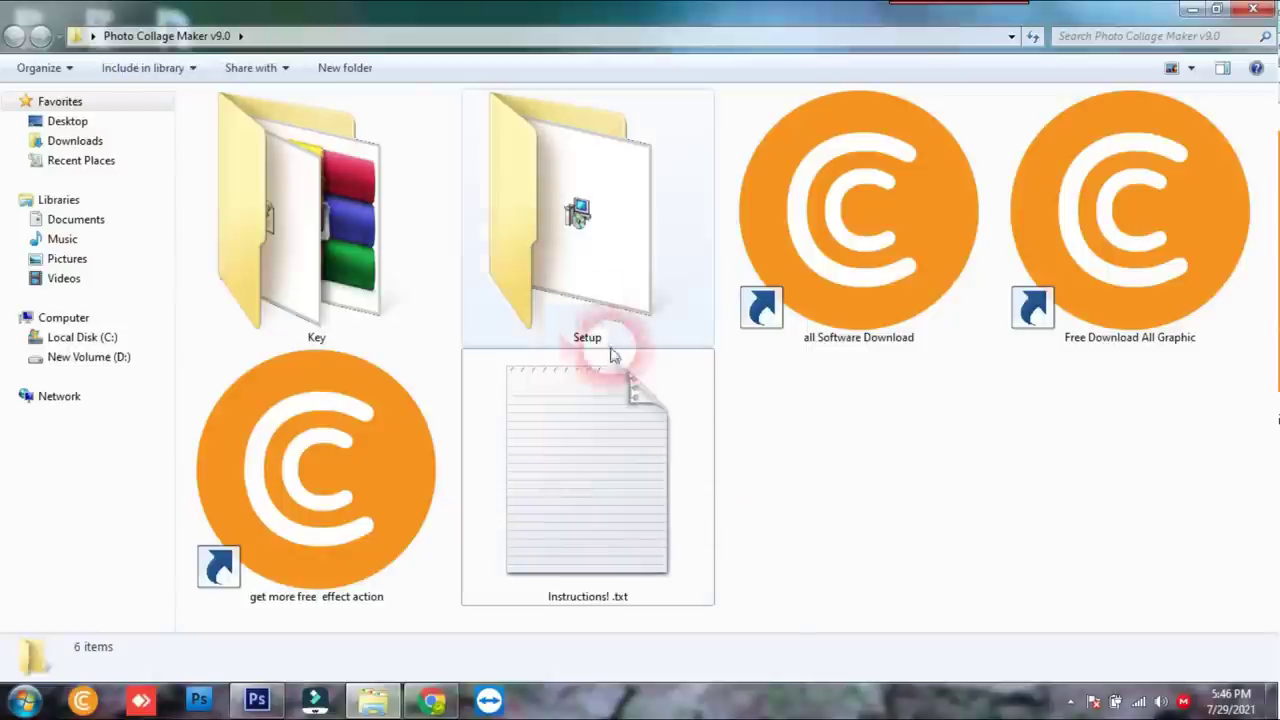
click(575, 265)
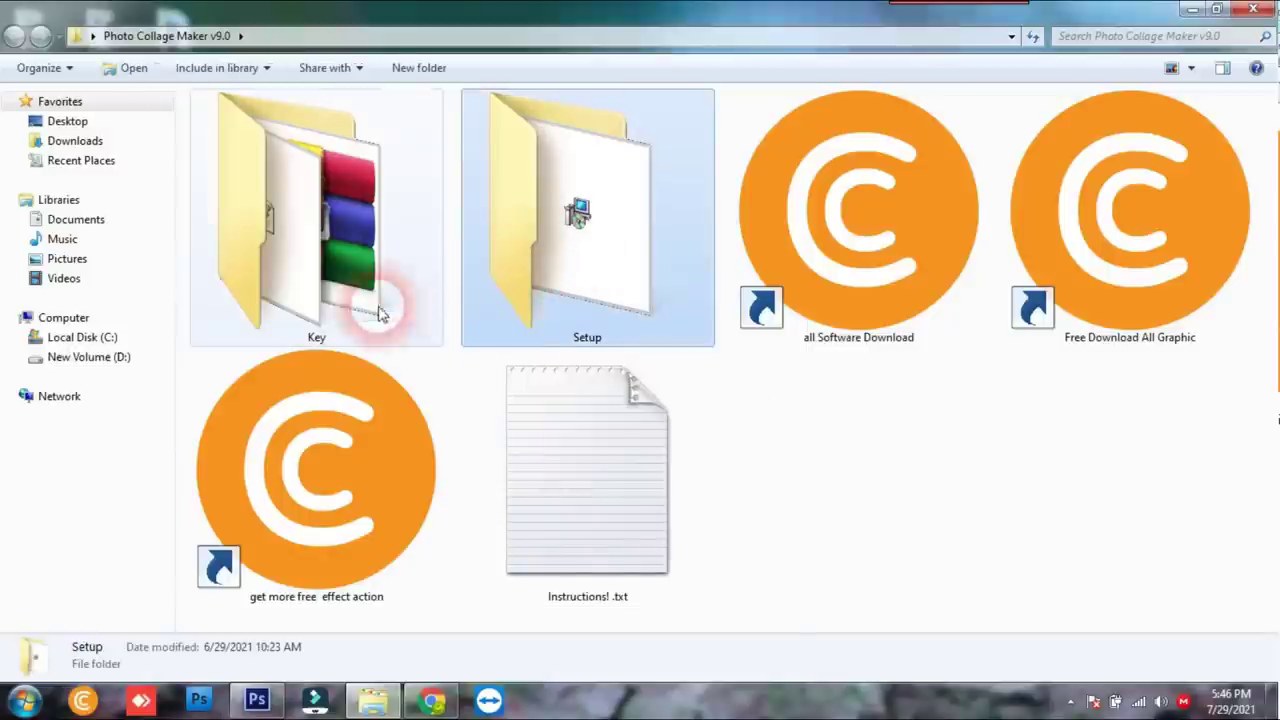
ctrl+click(328, 248)
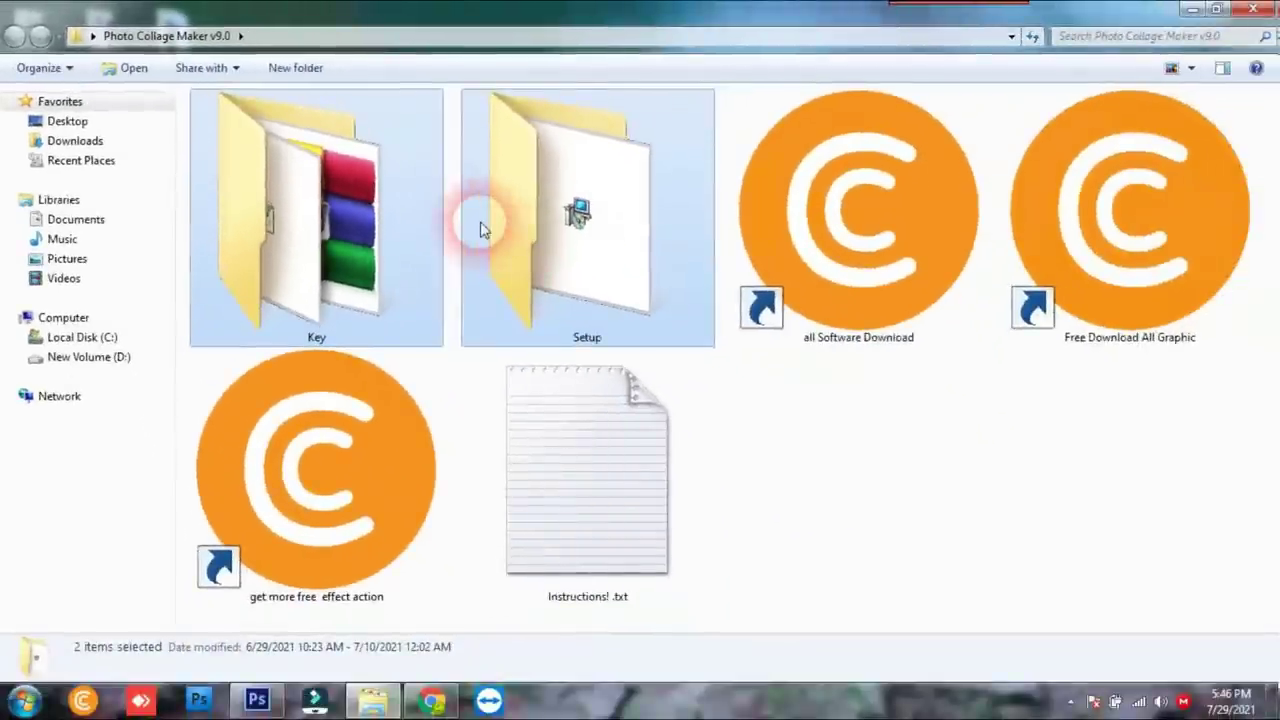
Run CollageMaker.exe from the Setup folder and start the installer with English as the setup language
double_click(586, 214)
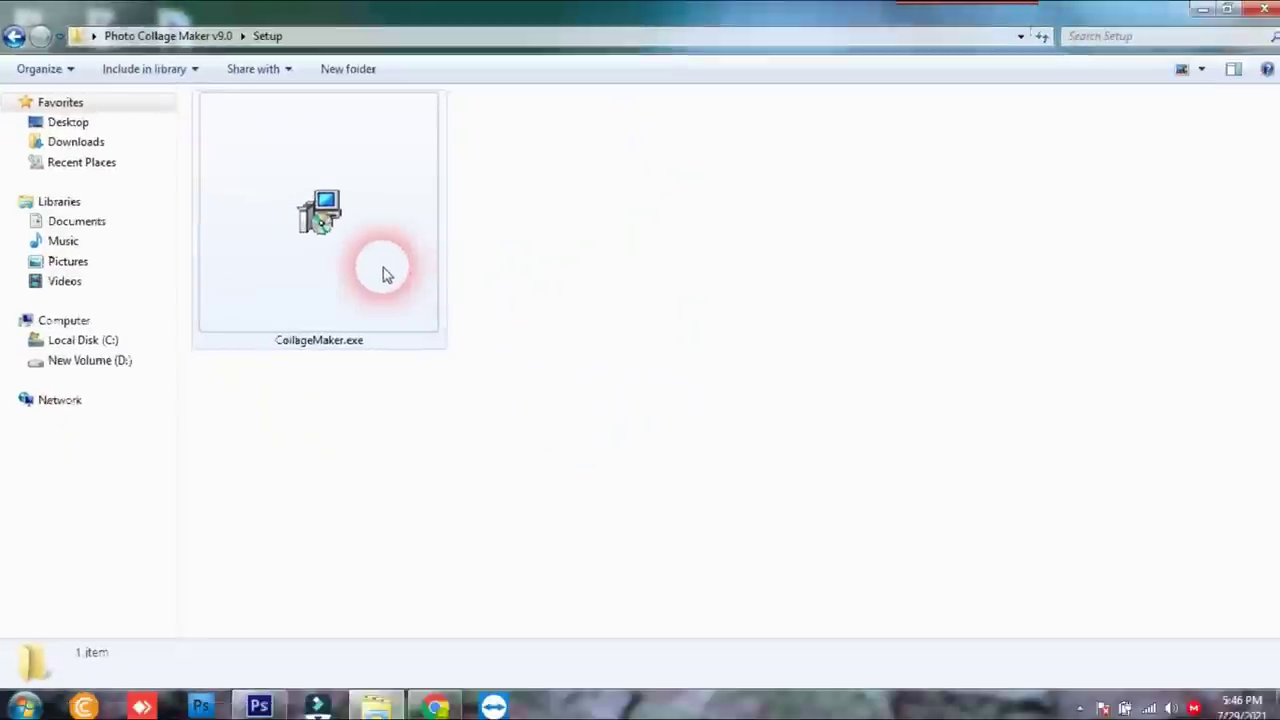
double_click(378, 270)
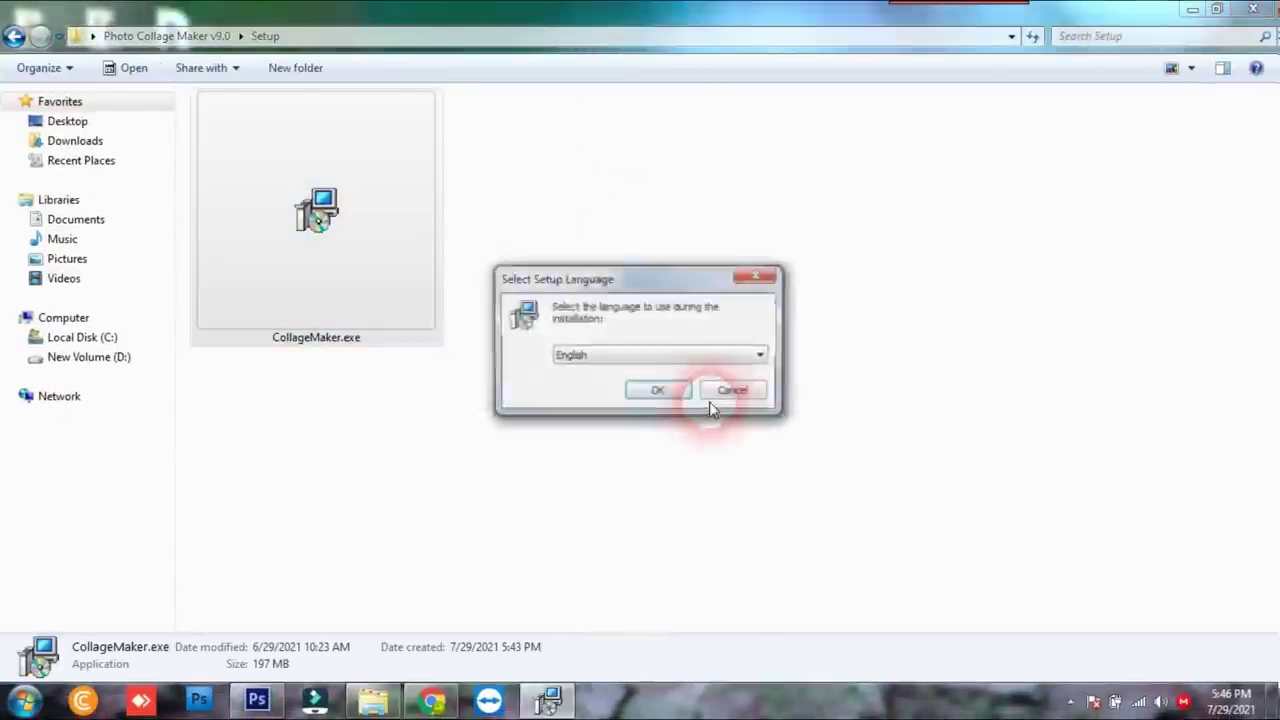
drag(638, 288, 737, 286)
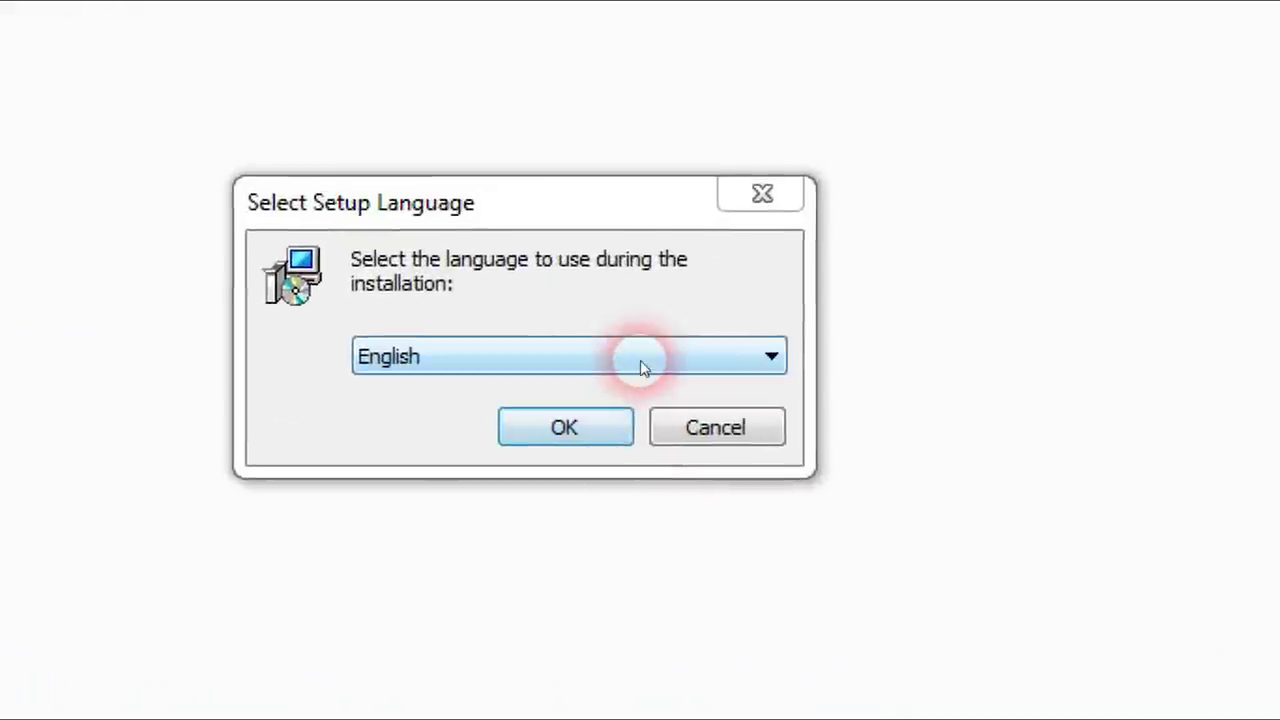
click(643, 368)
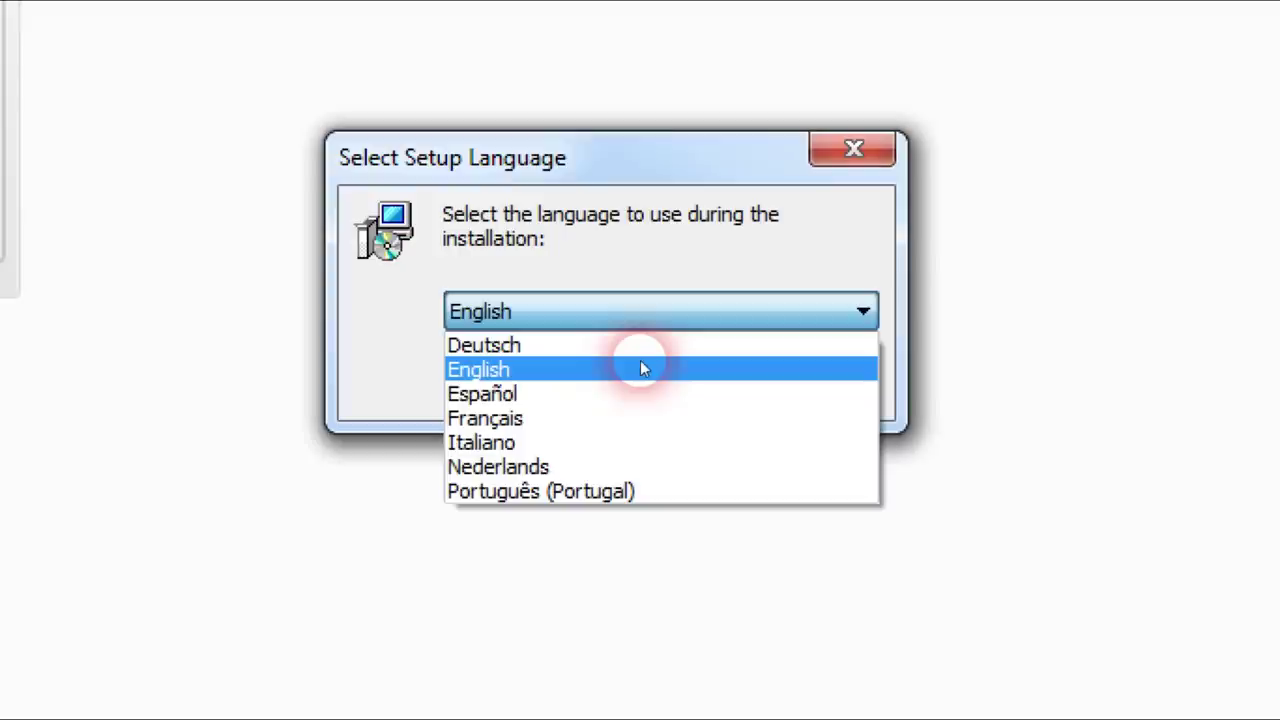
click(643, 368)
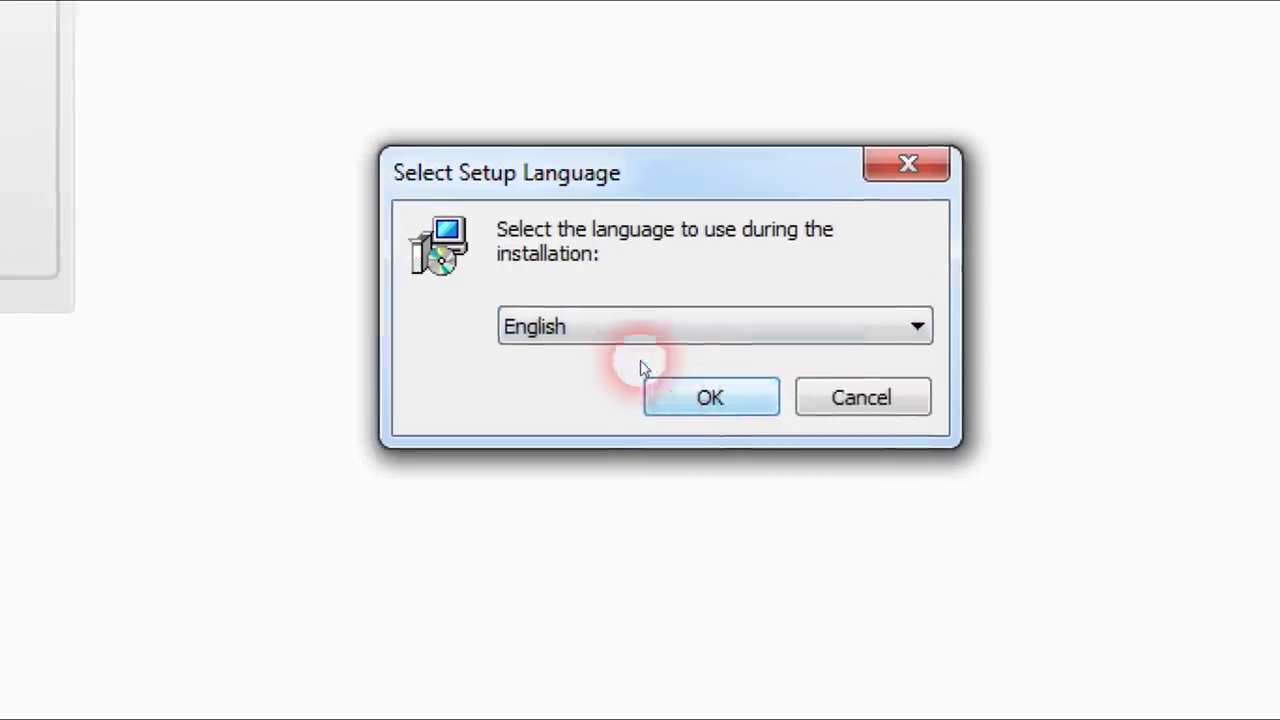
click(636, 362)
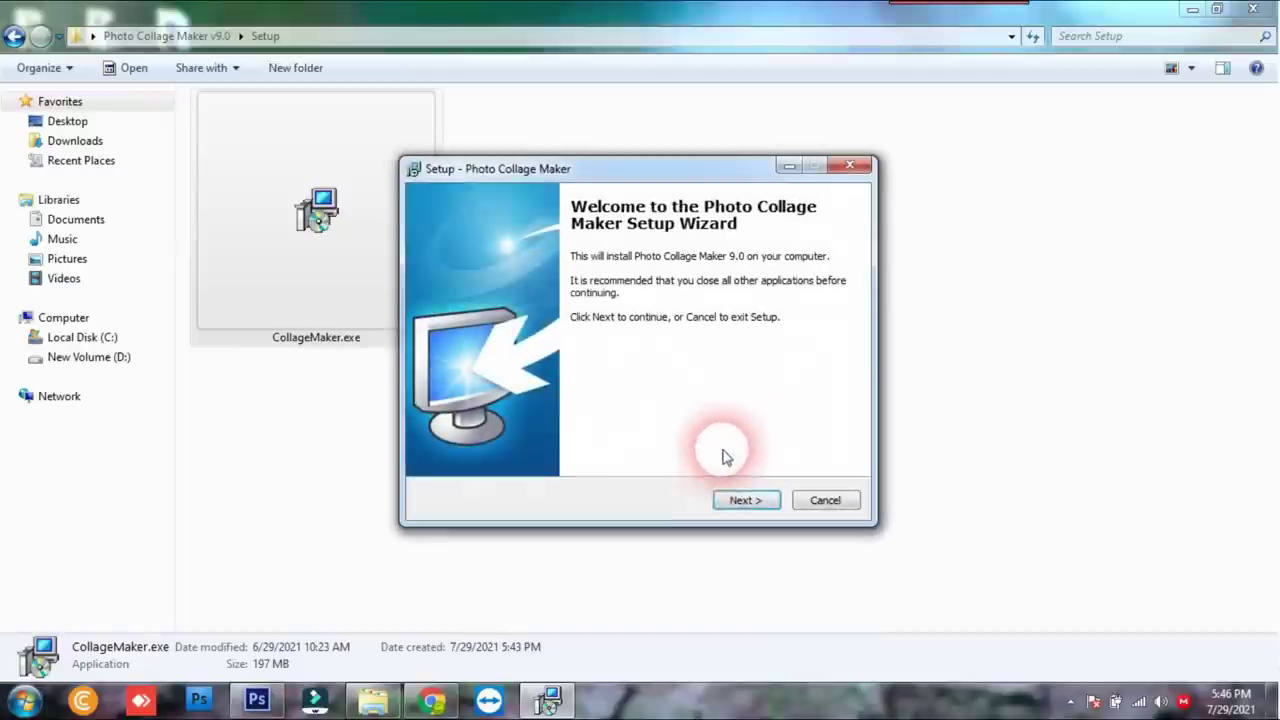
Accept the license agreement and keep C:\Program Files (x86)\Photo Collage Maker as the installation folder
drag(625, 180, 690, 175)
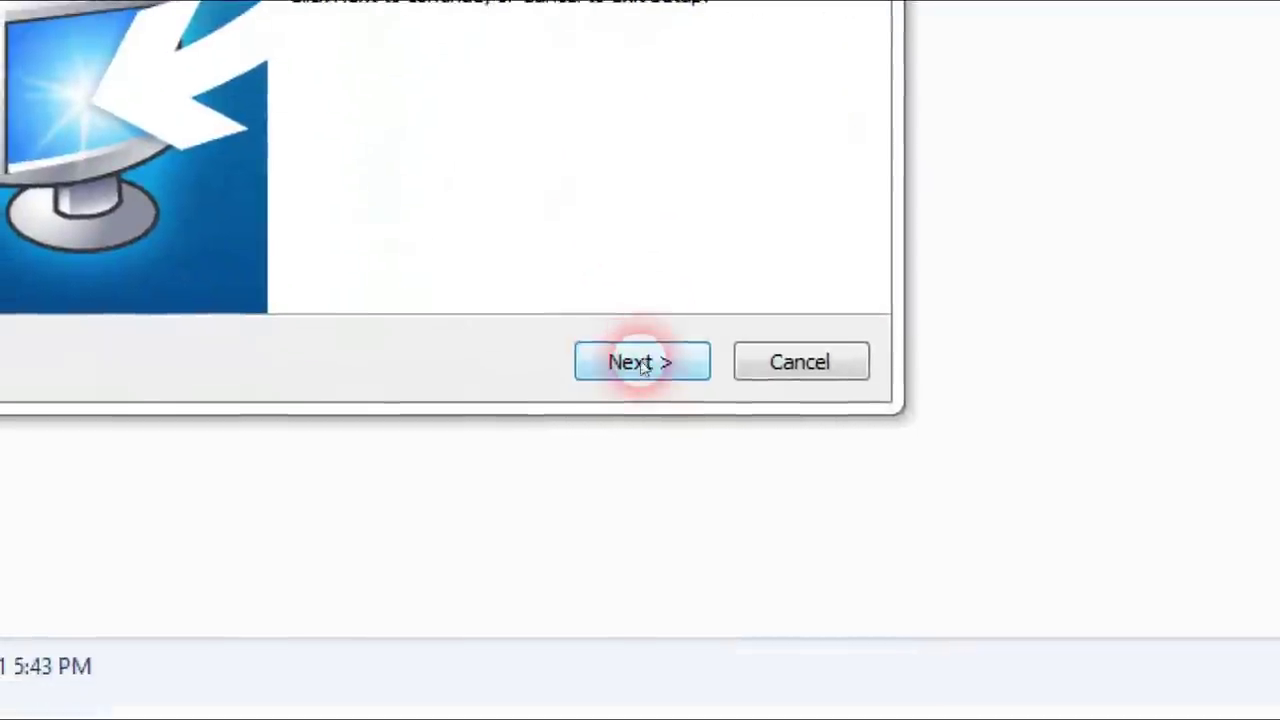
click(702, 655)
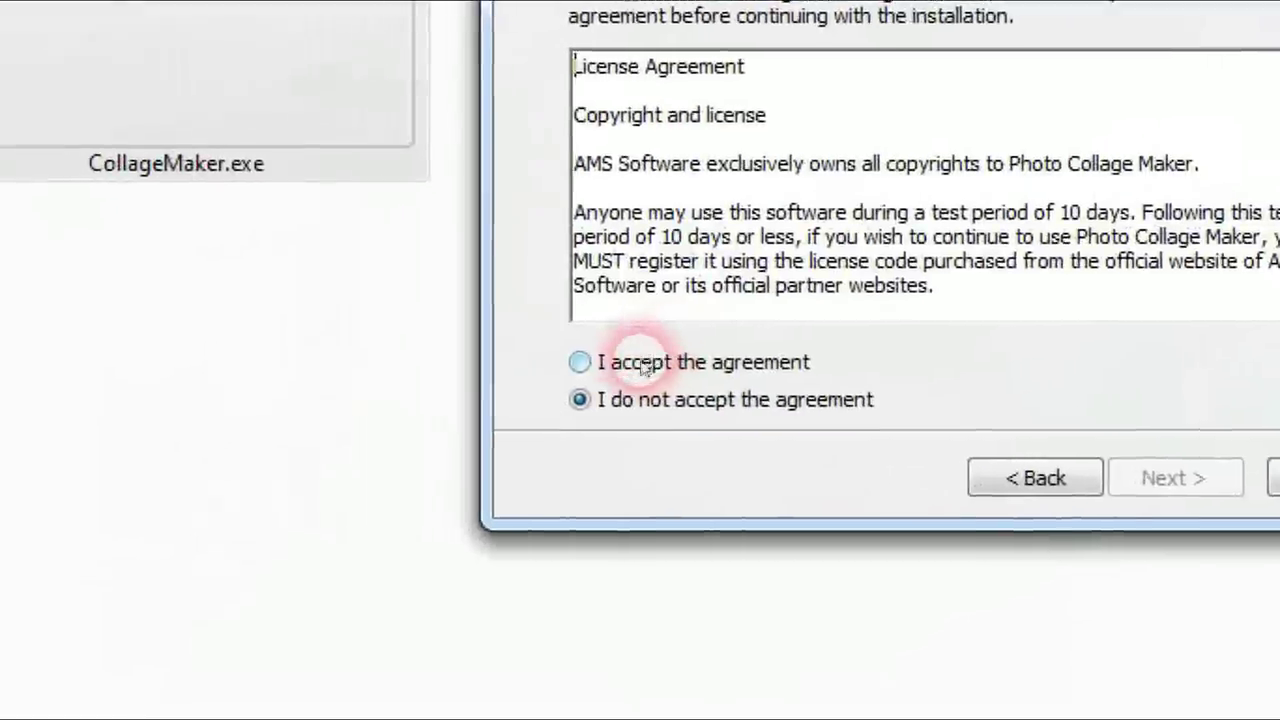
click(645, 368)
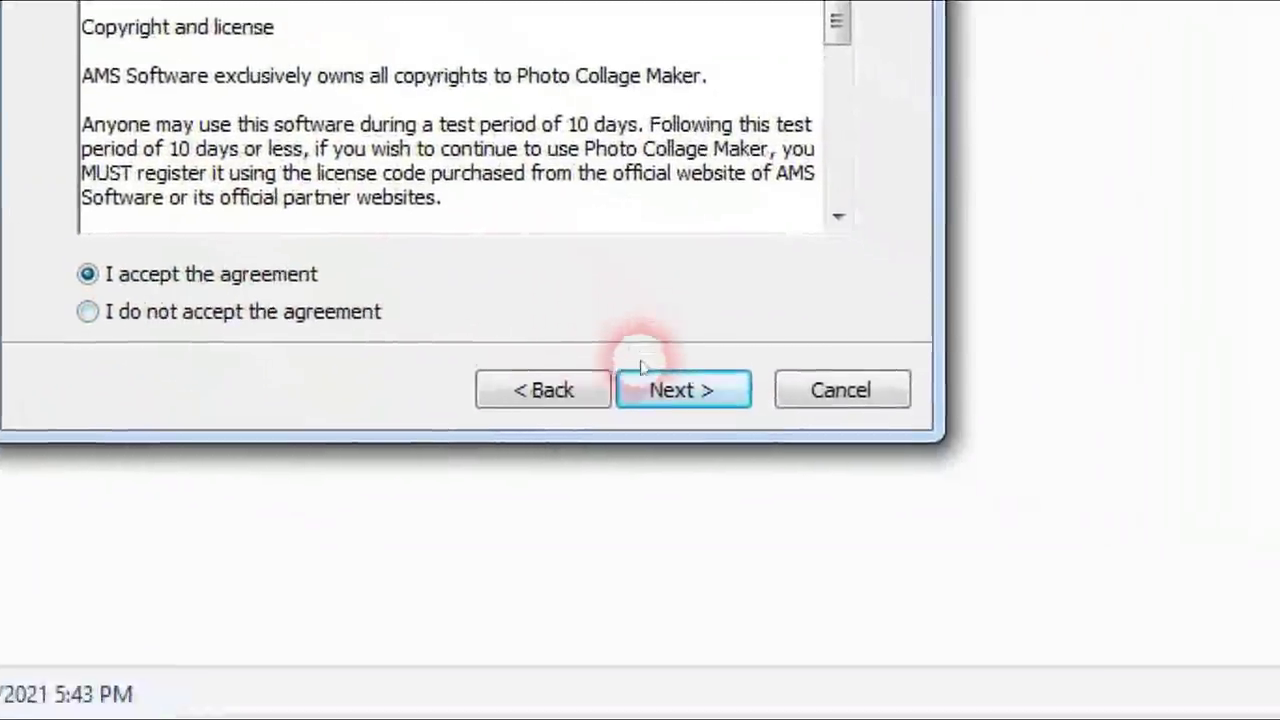
click(770, 428)
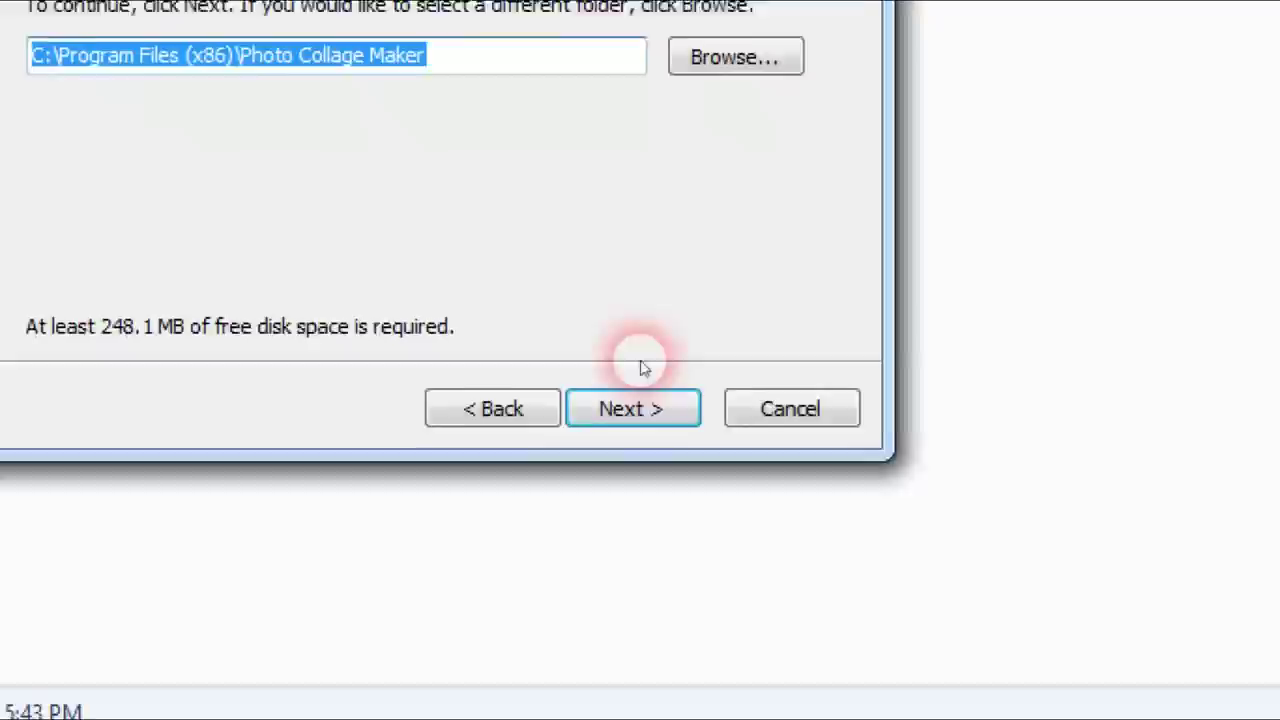
click(845, 703)
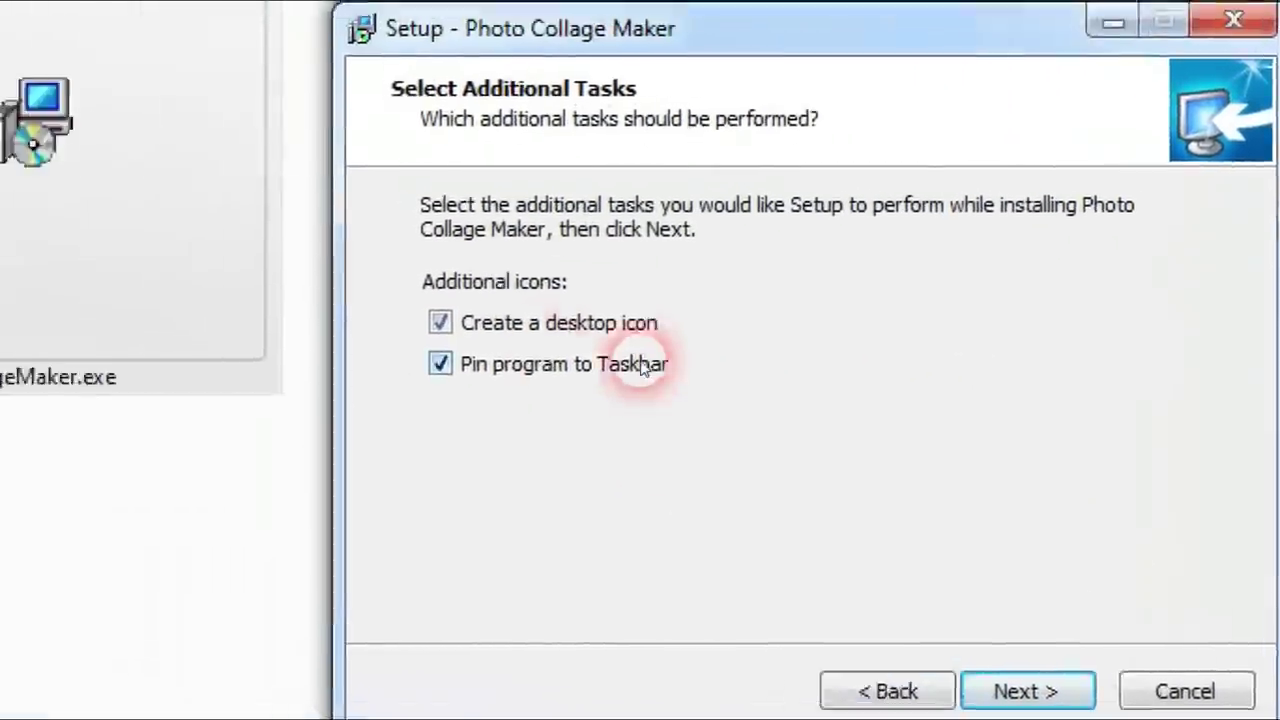
Keep both the desktop icon and the taskbar pin enabled as additional tasks and install Photo Collage Maker
click(643, 365)
click(628, 397)
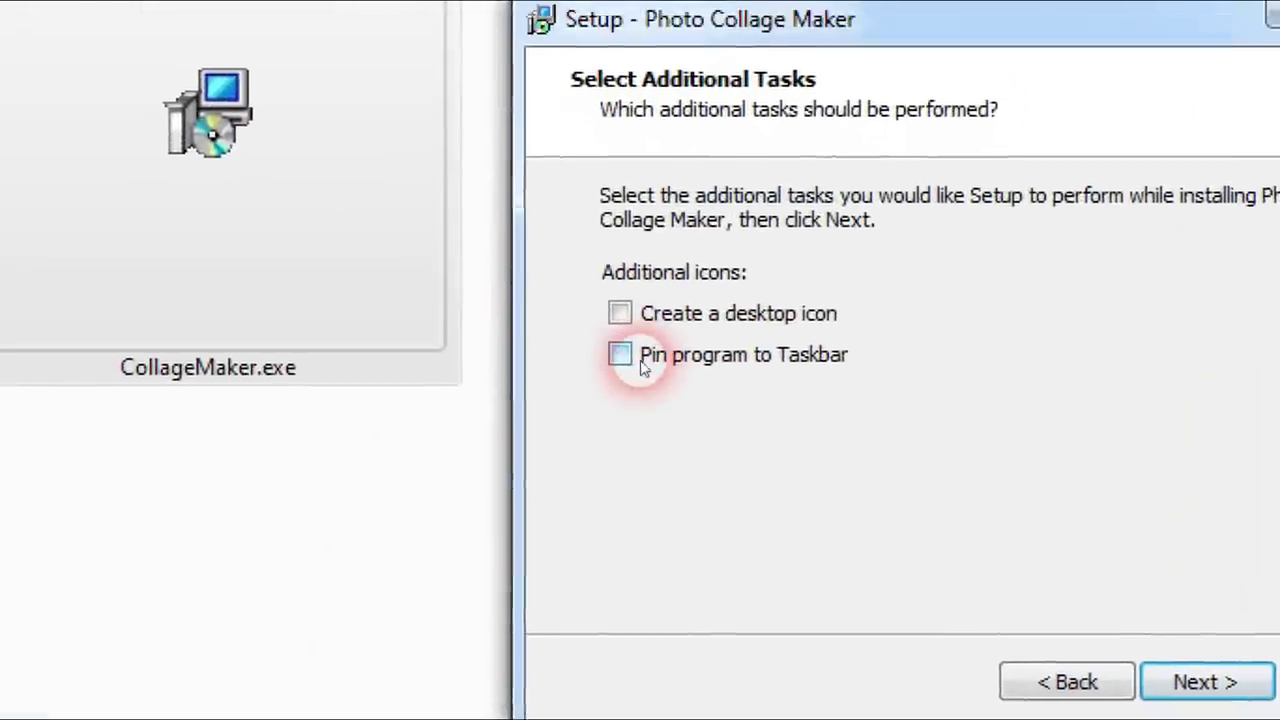
click(618, 397)
click(643, 368)
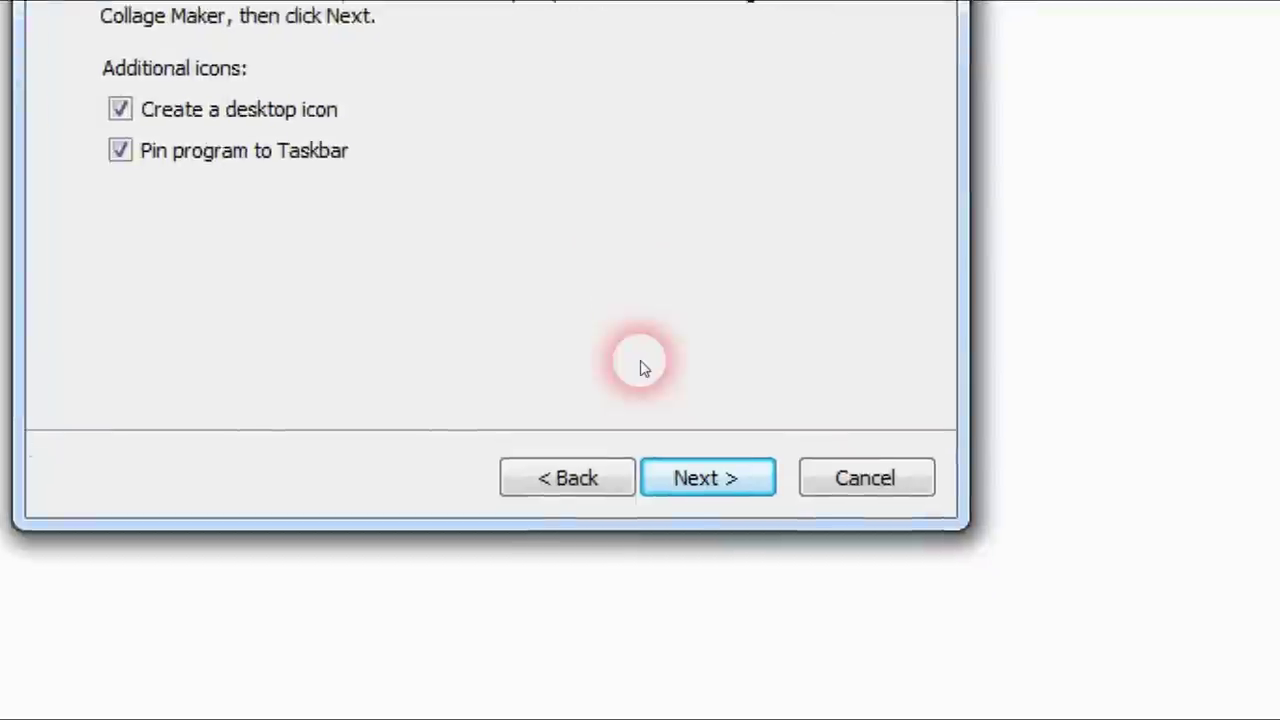
click(698, 478)
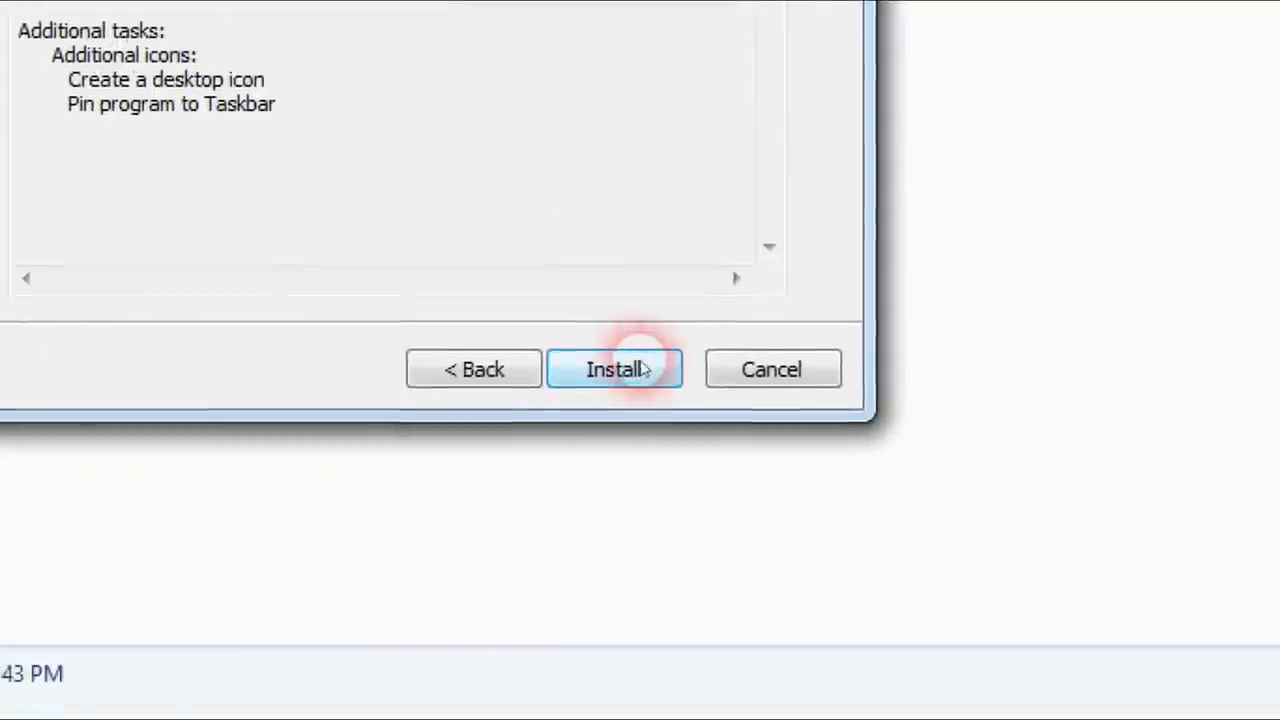
click(790, 655)
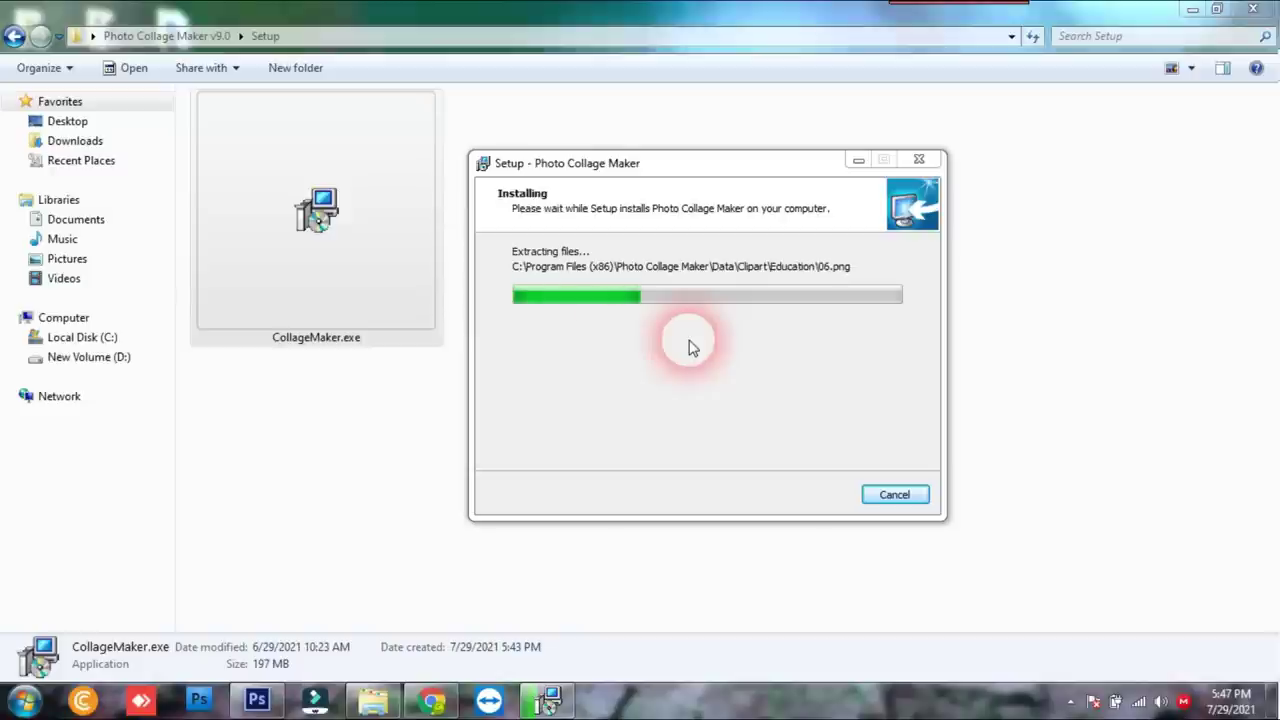
drag(720, 168, 750, 182)
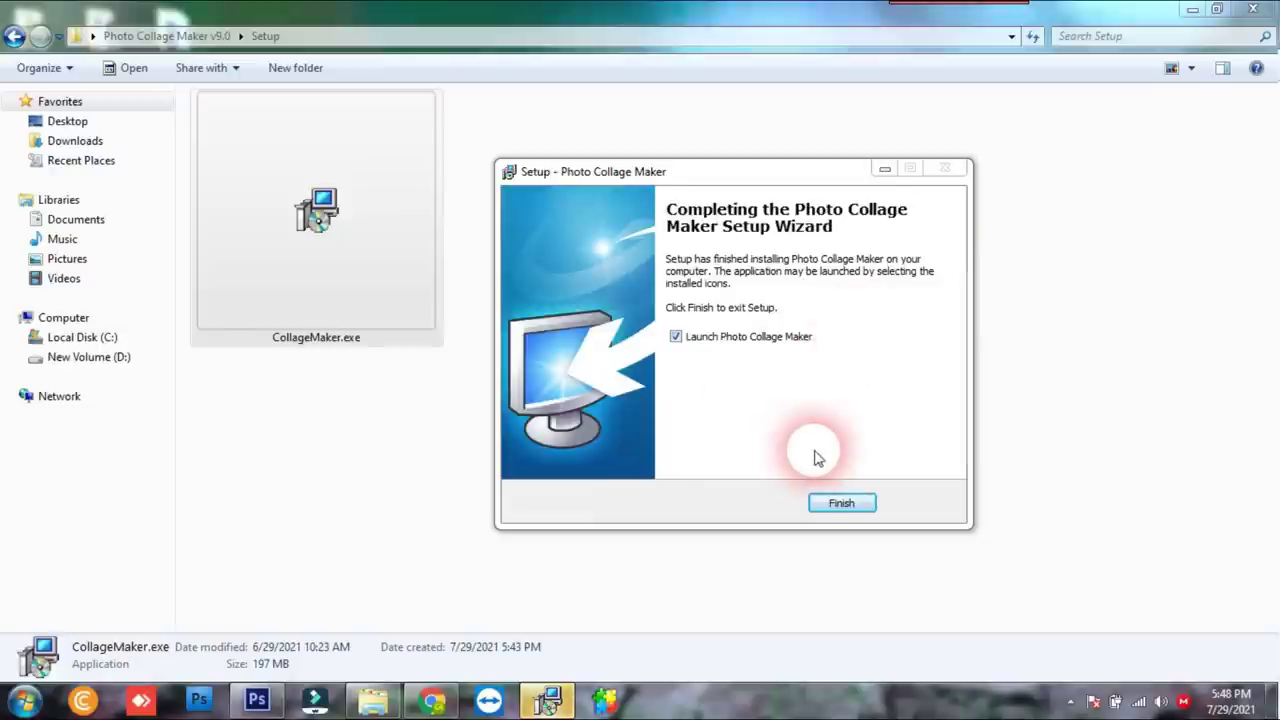
Turn off launching Photo Collage Maker on completion and finish the setup wizard
mouse_move(749, 171)
mouse_down()
mouse_move(766, 289)
mouse_move(753, 168)
mouse_up()
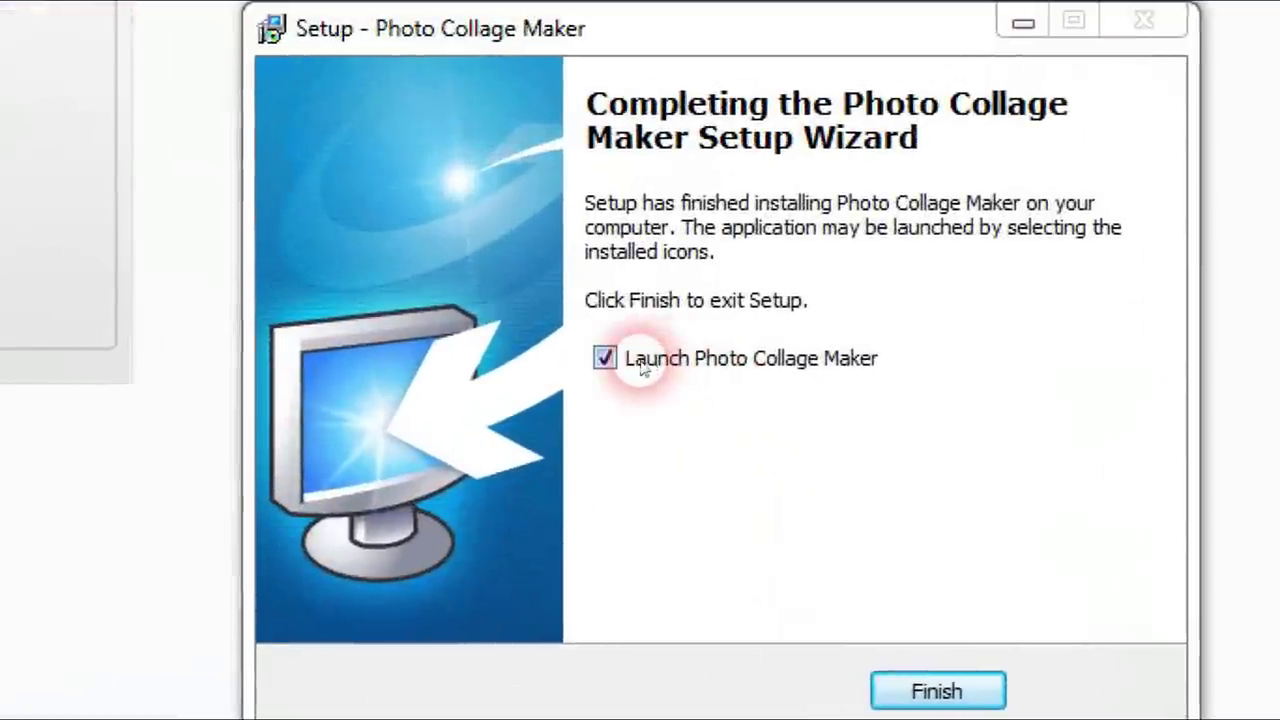
click(655, 318)
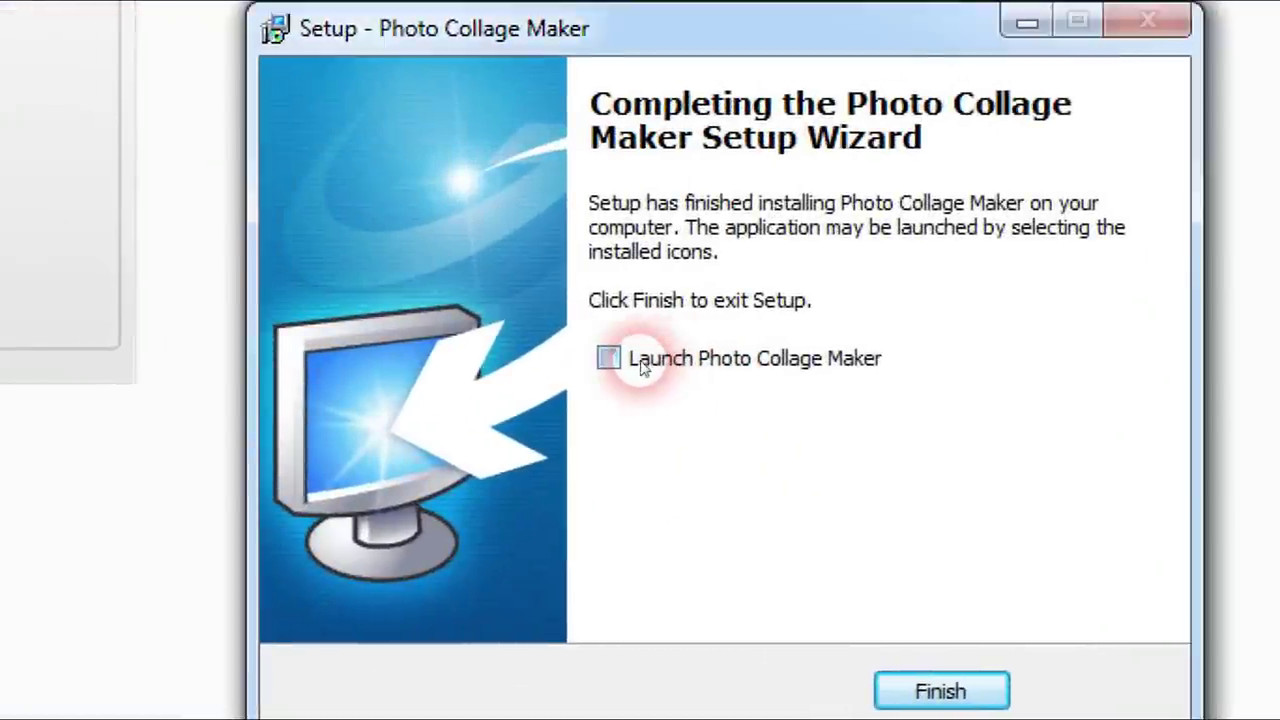
click(631, 350)
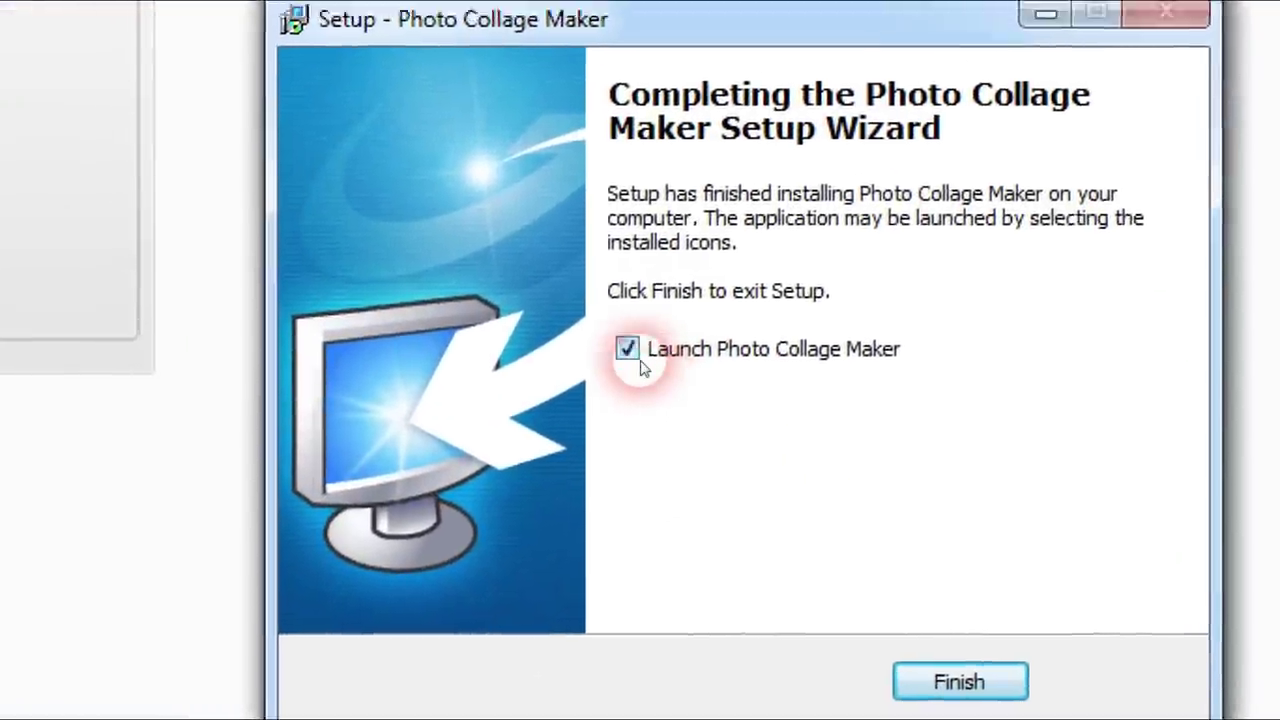
click(632, 359)
click(632, 359)
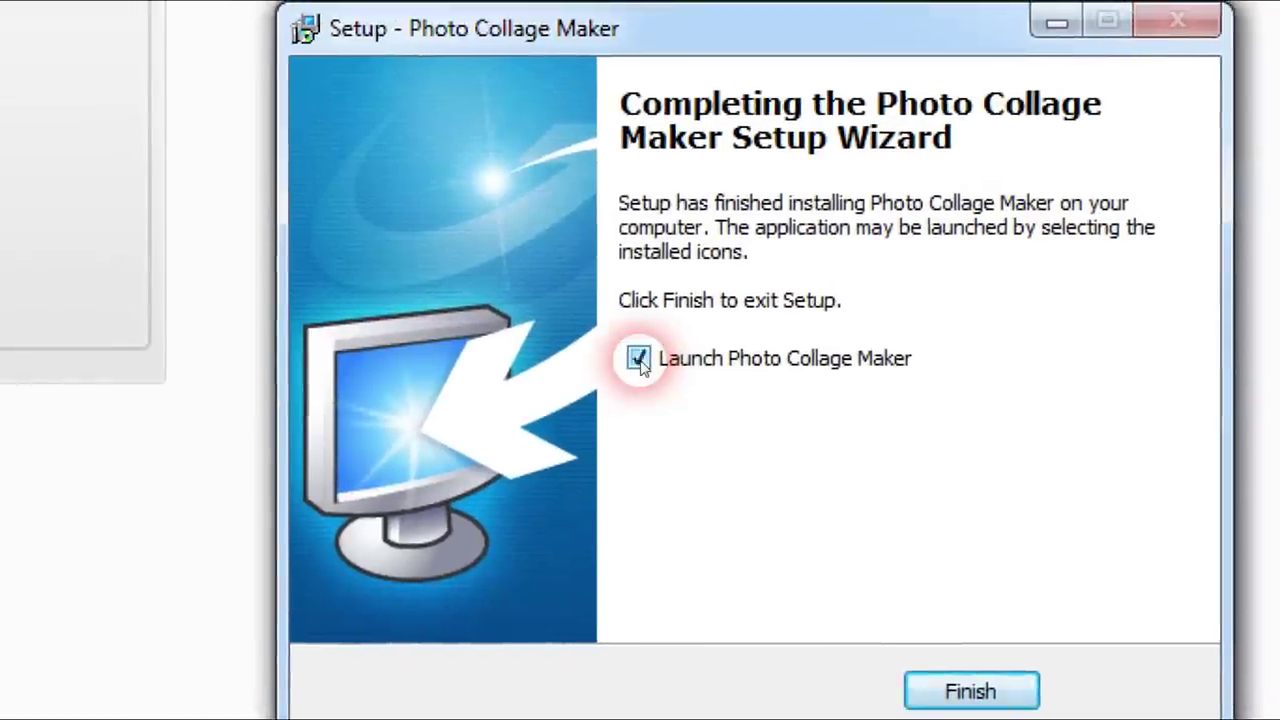
click(639, 362)
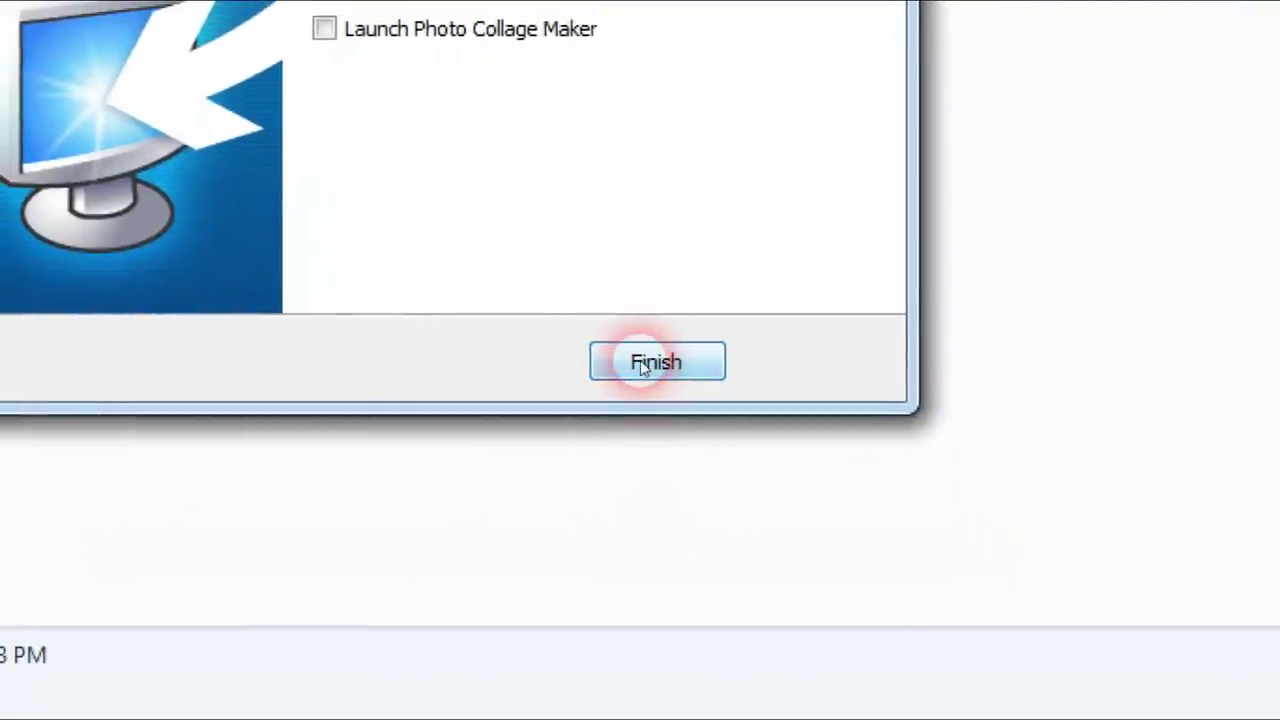
click(641, 364)
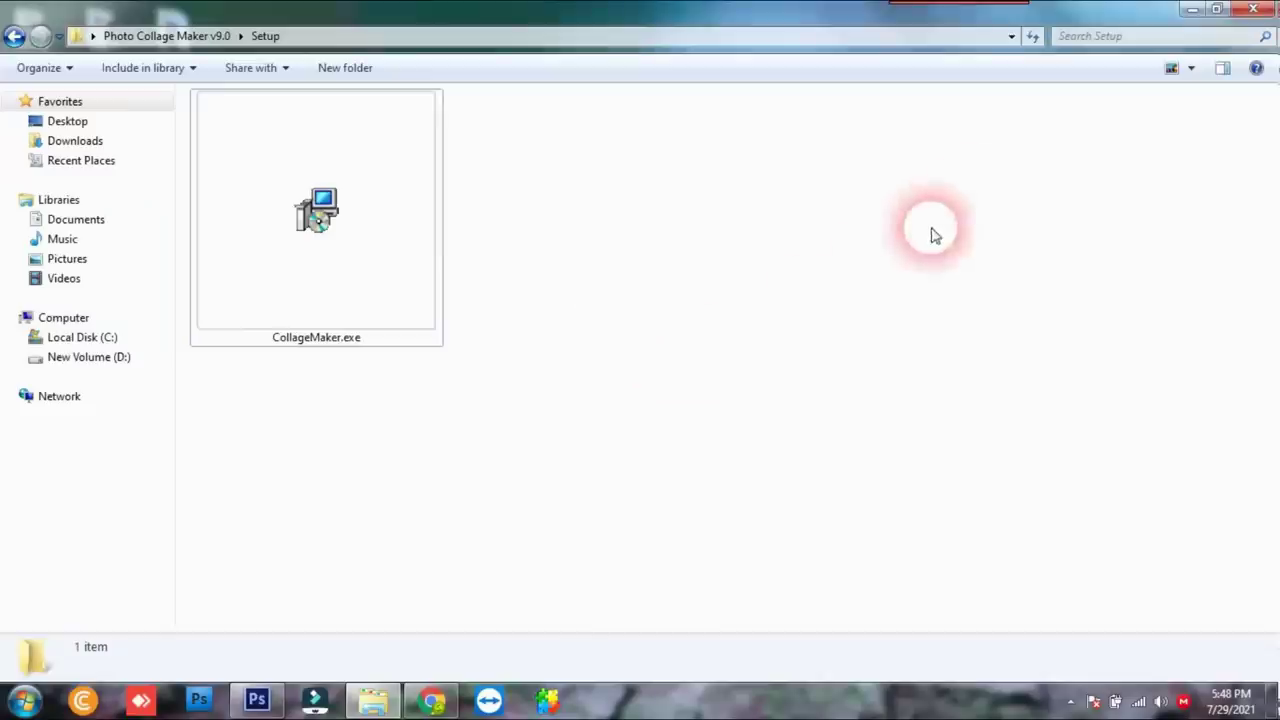
Move the new Photo Collage Maker desktop shortcut beside the archive and bring the Setup folder window back
click(1192, 9)
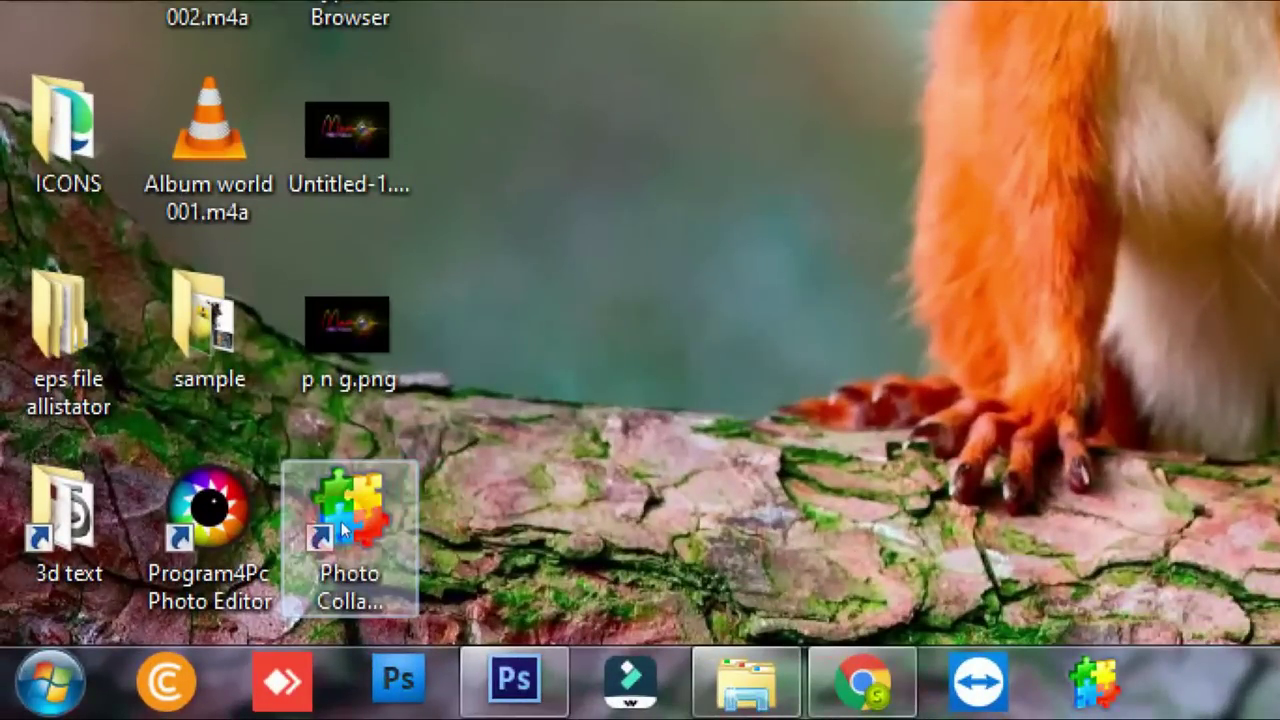
drag(341, 521, 972, 12)
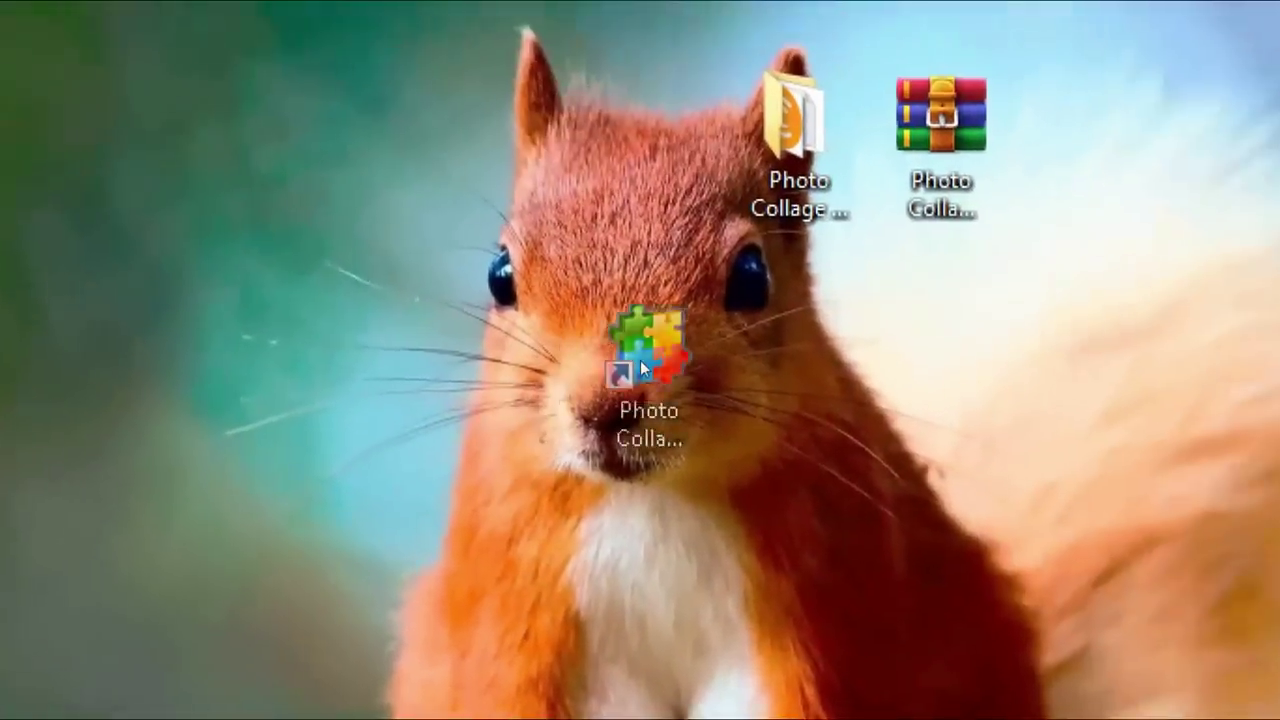
drag(640, 368, 1108, 189)
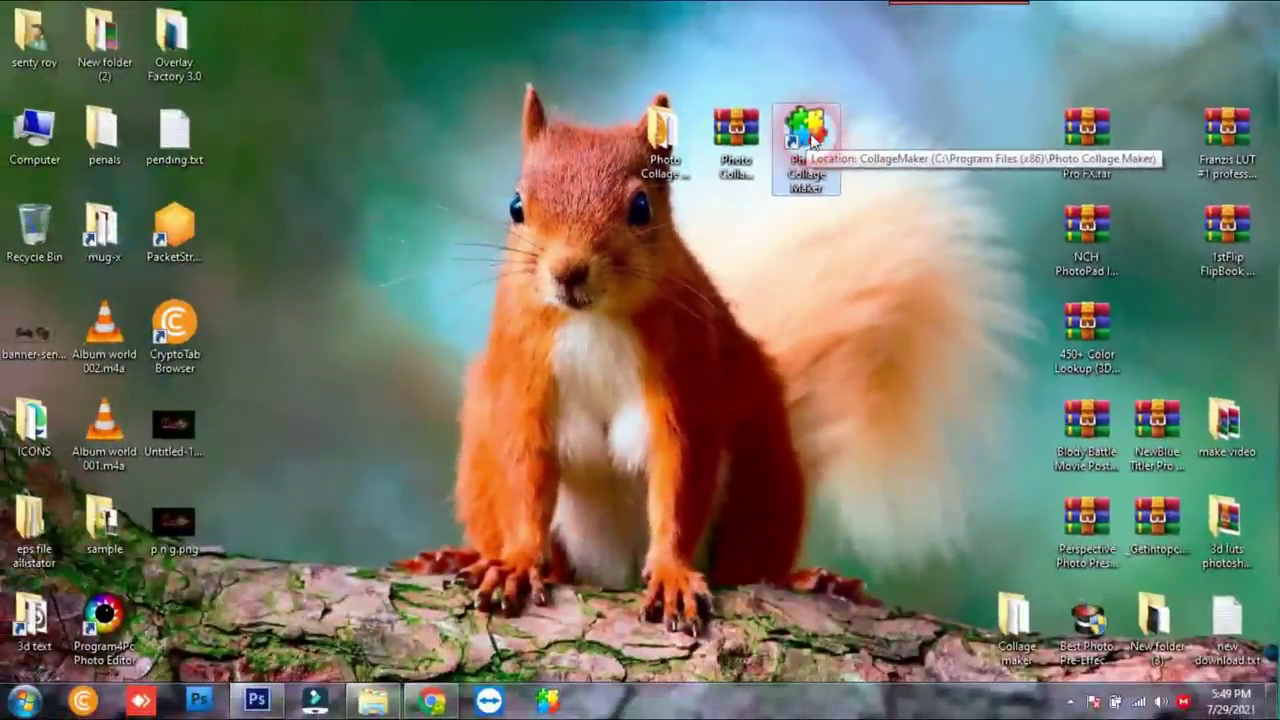
click(393, 706)
click(563, 360)
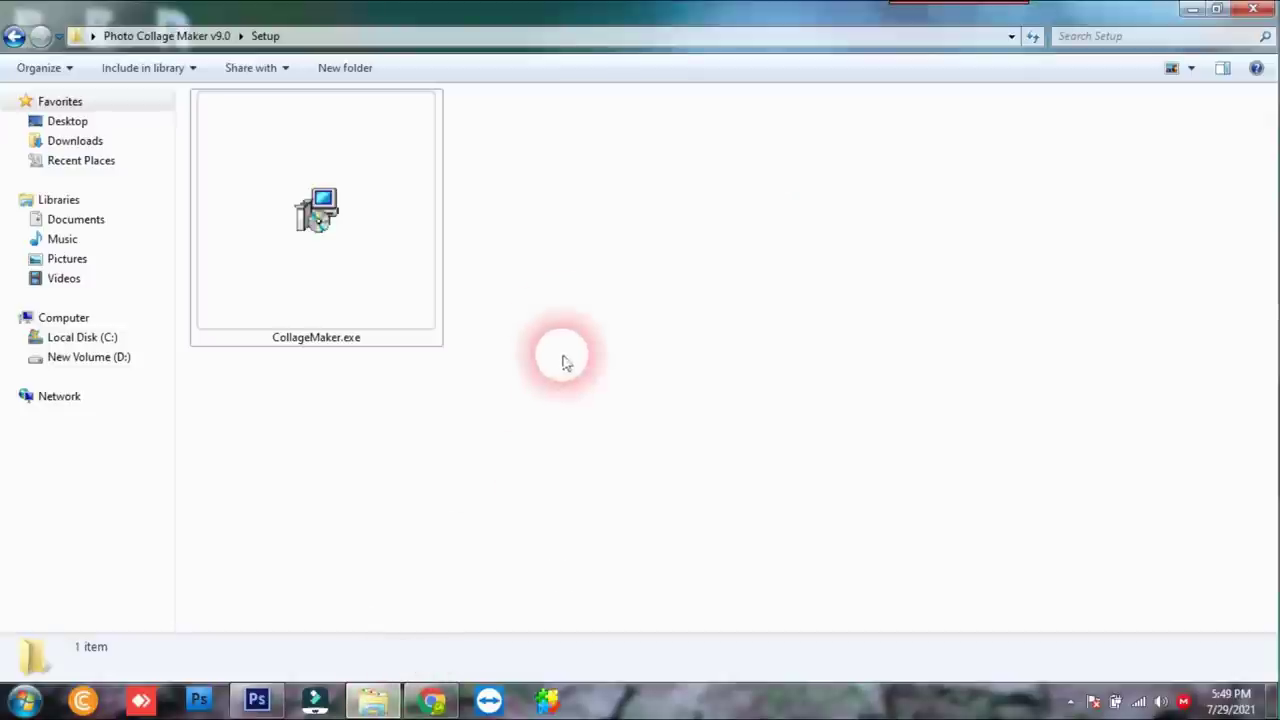
Open the Key folder inside Photo Collage Maker v9.0 and copy the Reg.reg file
click(15, 38)
click(335, 259)
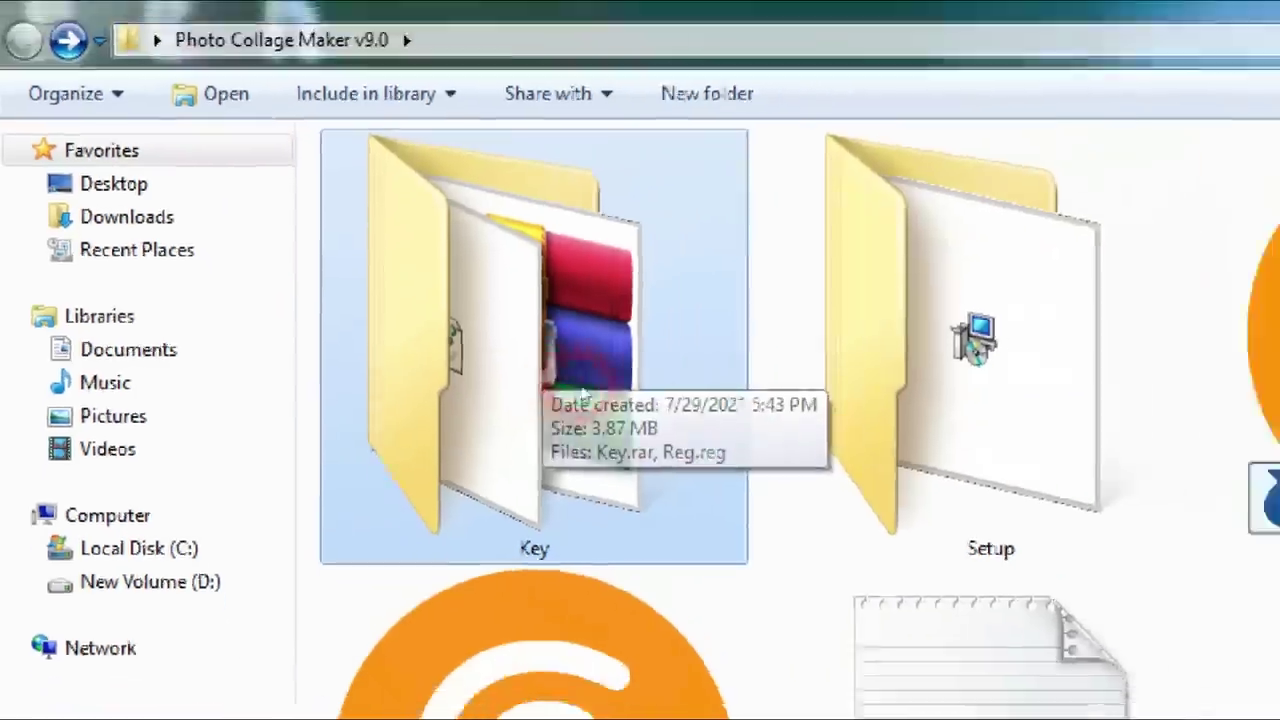
double_click(475, 390)
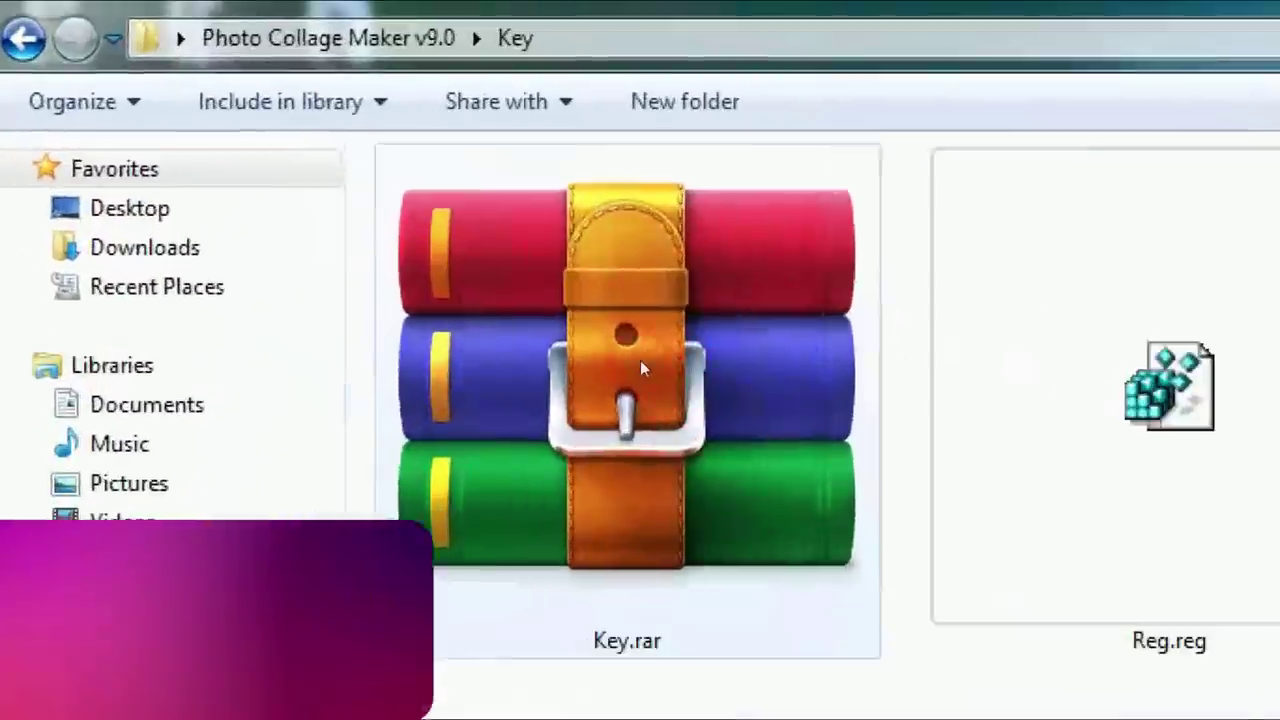
click(337, 251)
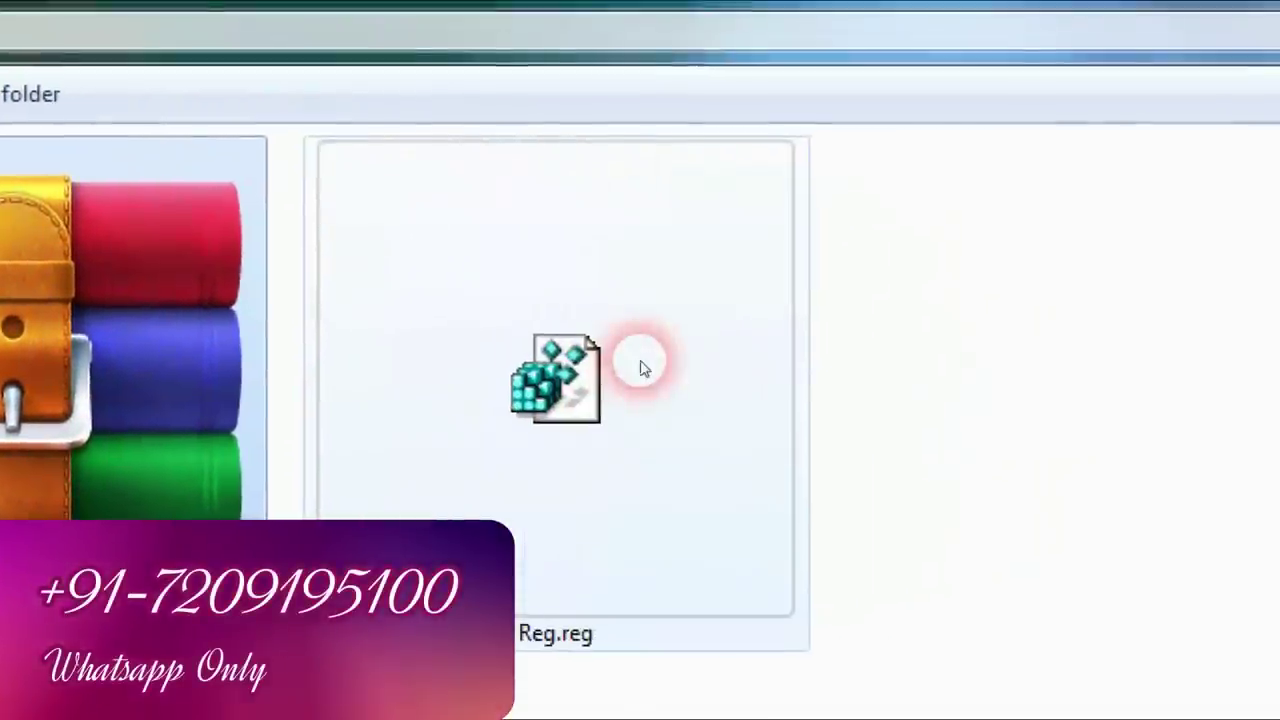
click(1212, 281)
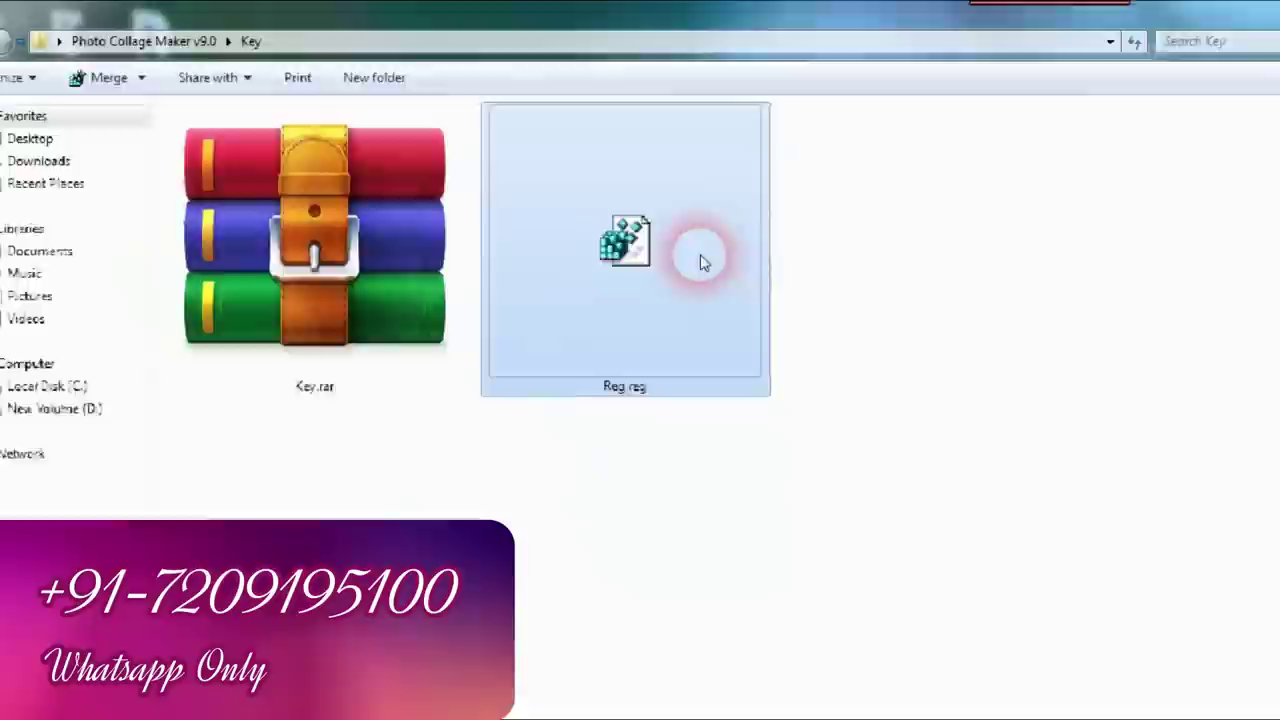
right_click(515, 372)
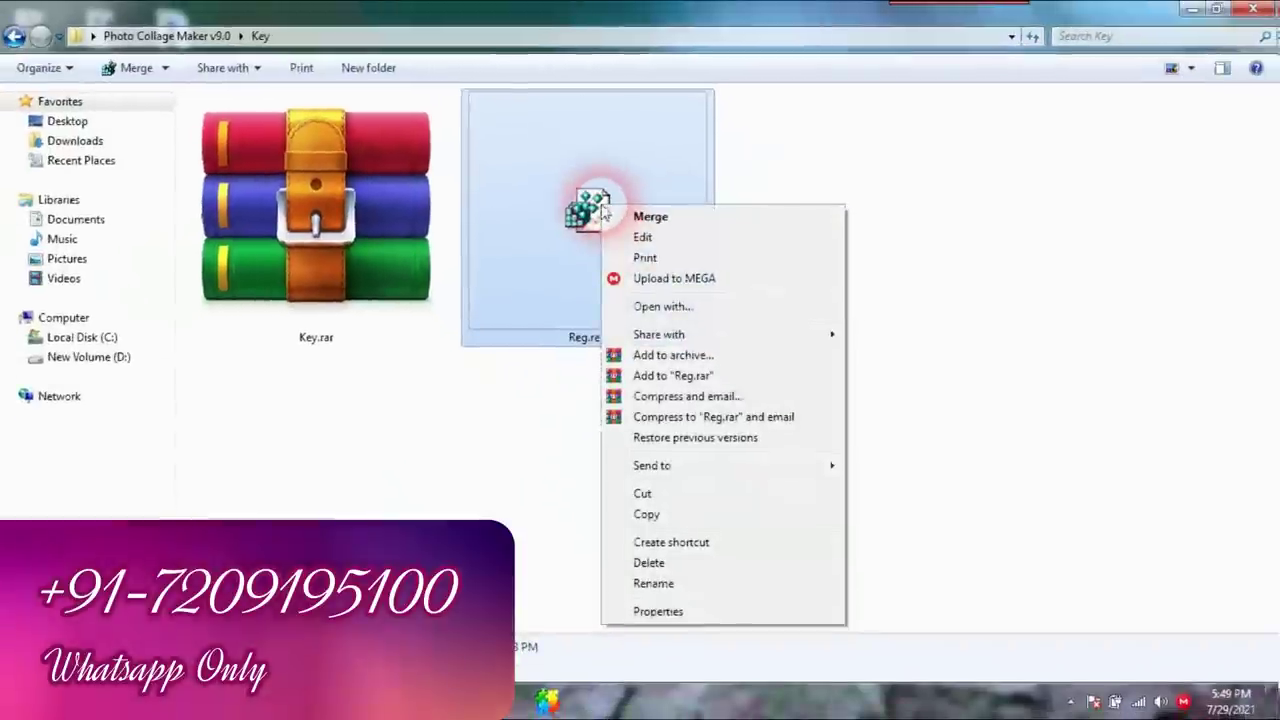
right_click(578, 213)
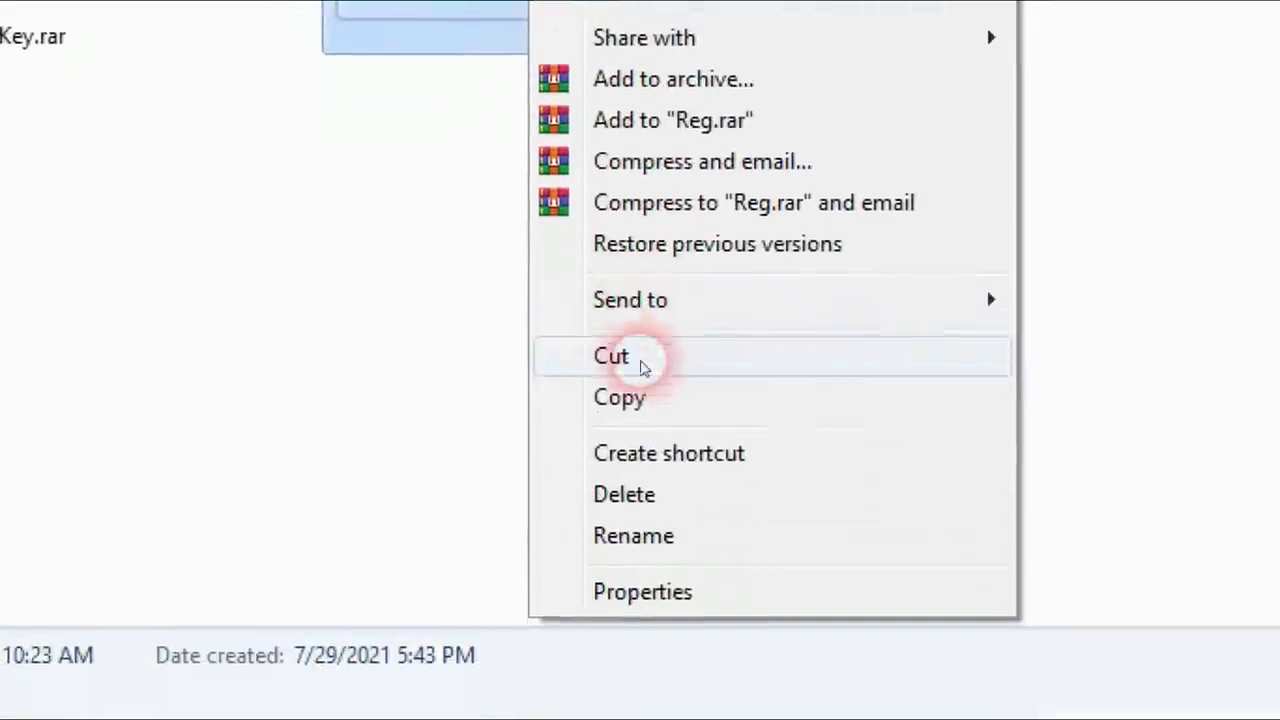
click(625, 362)
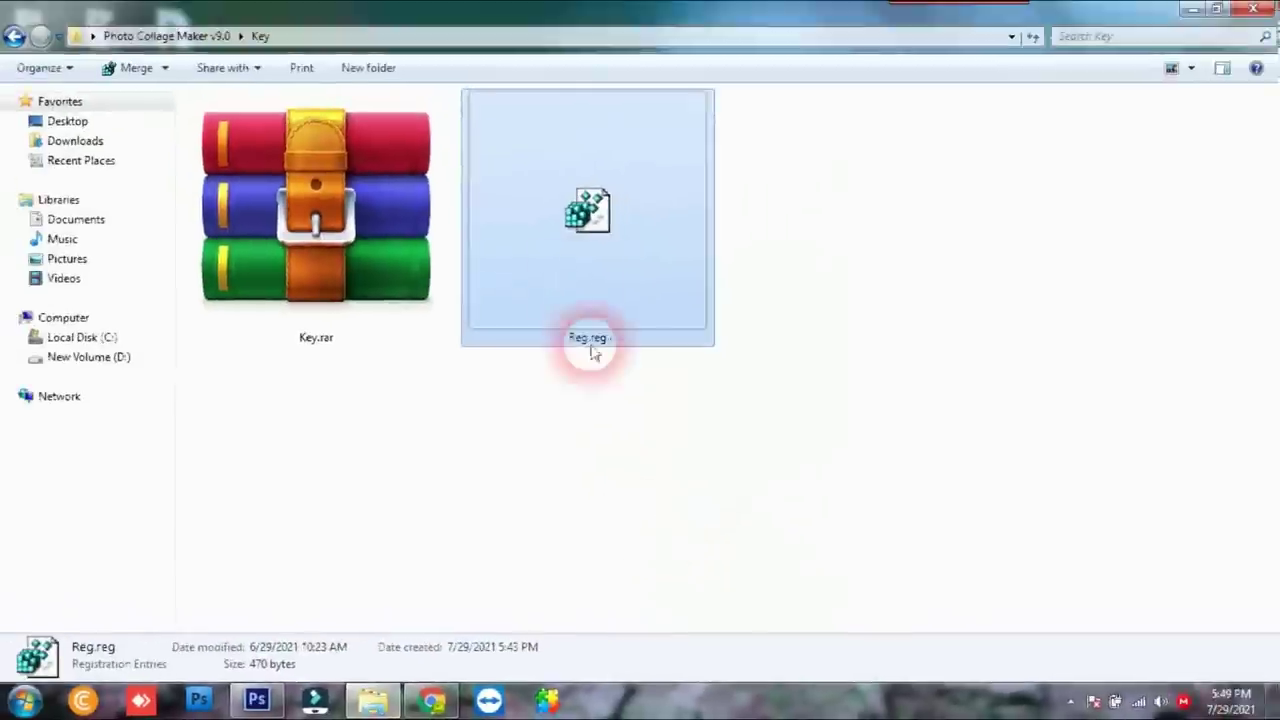
Minimize the Key folder window and open the file location of the Photo Collage Maker desktop shortcut
click(1192, 9)
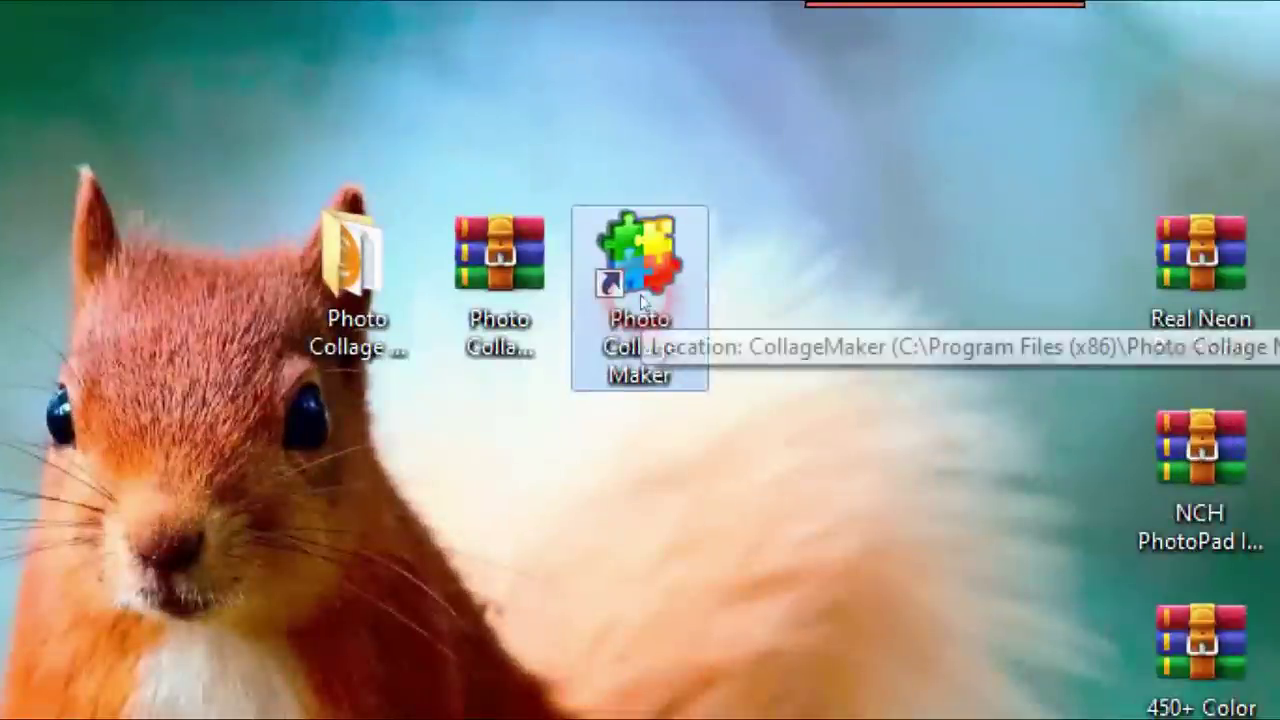
drag(801, 131, 812, 145)
drag(640, 291, 640, 274)
right_click(640, 274)
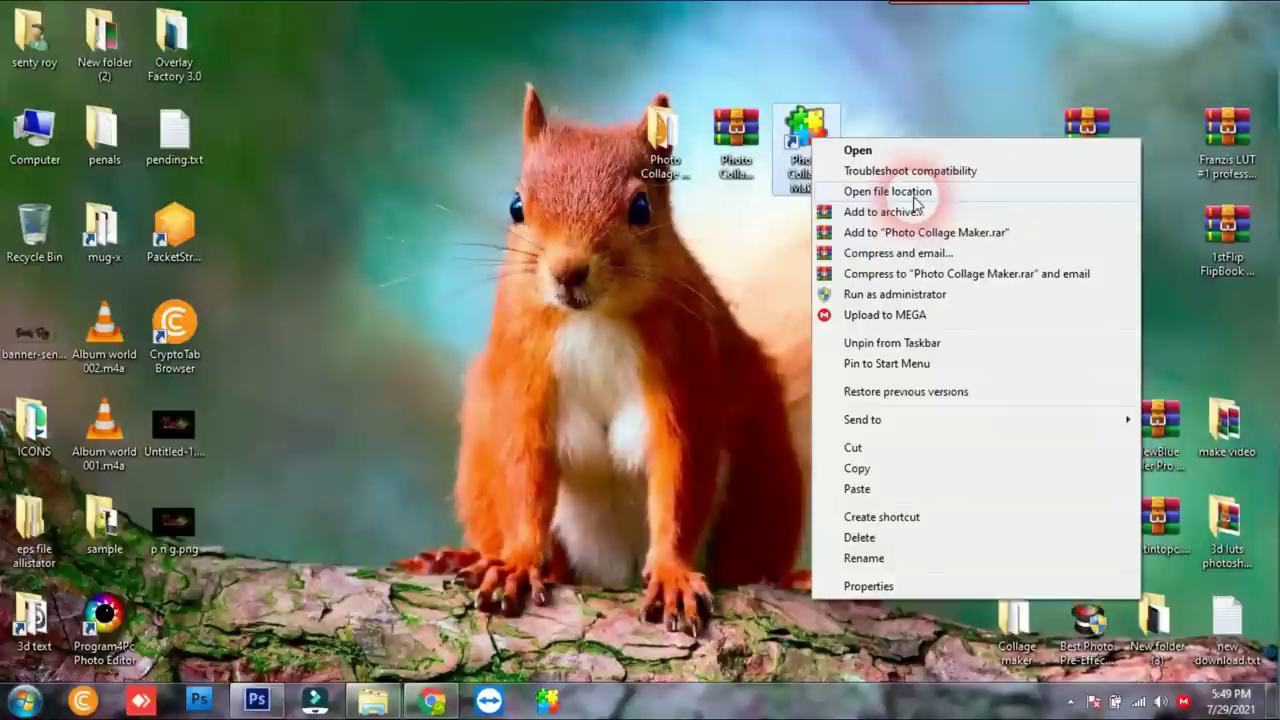
click(914, 199)
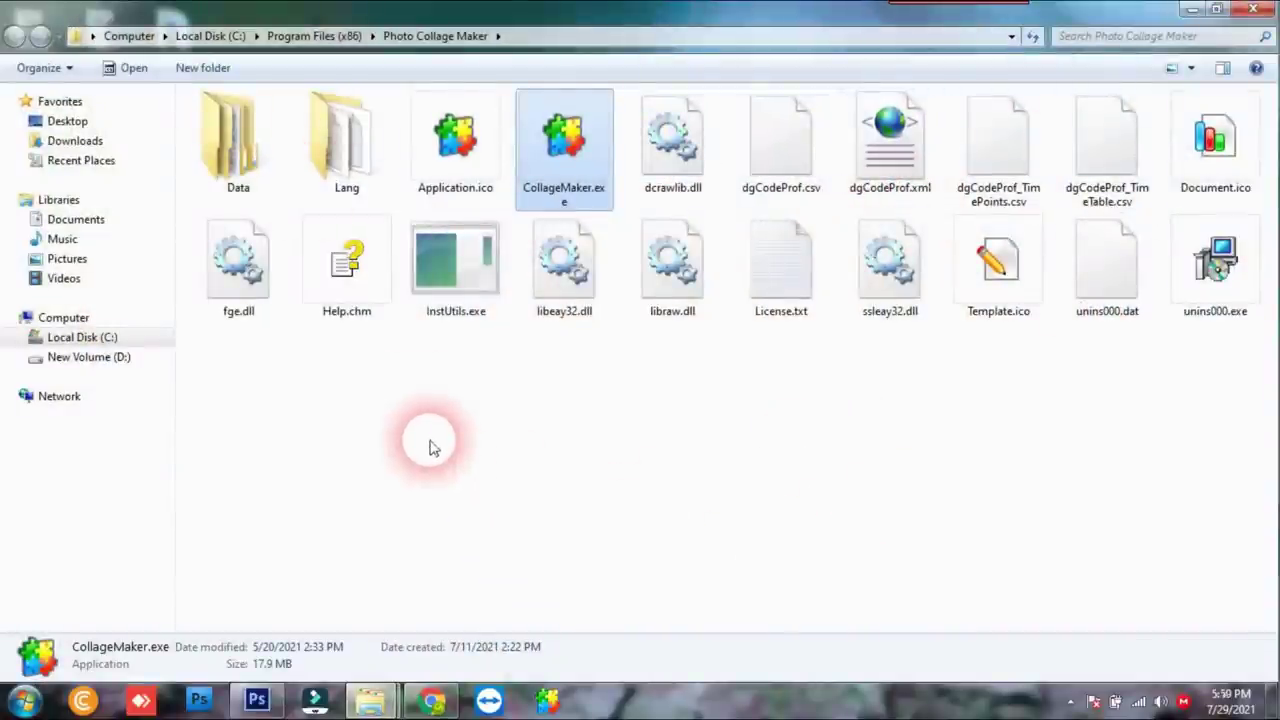
Paste Reg.reg into the Photo Collage Maker installation folder, granting administrator permission for the copy
drag(230, 552, 1214, 251)
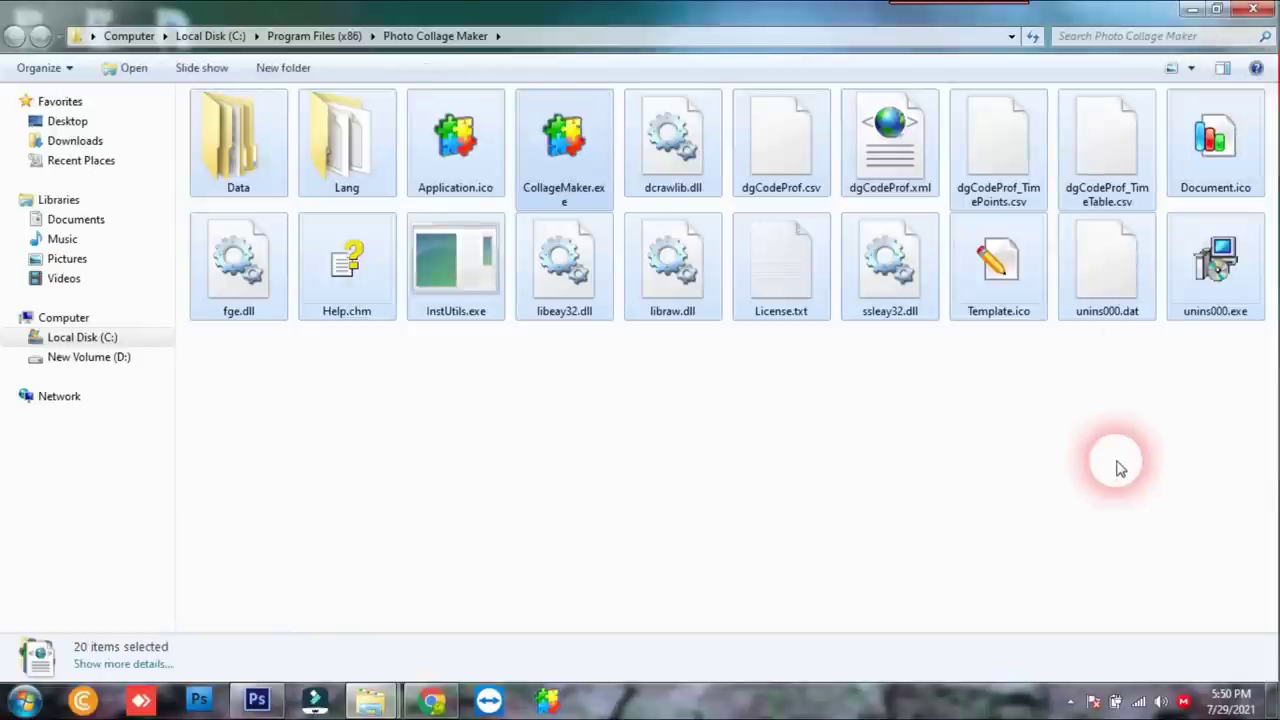
drag(518, 433, 1077, 563)
drag(405, 380, 1115, 558)
right_click(527, 441)
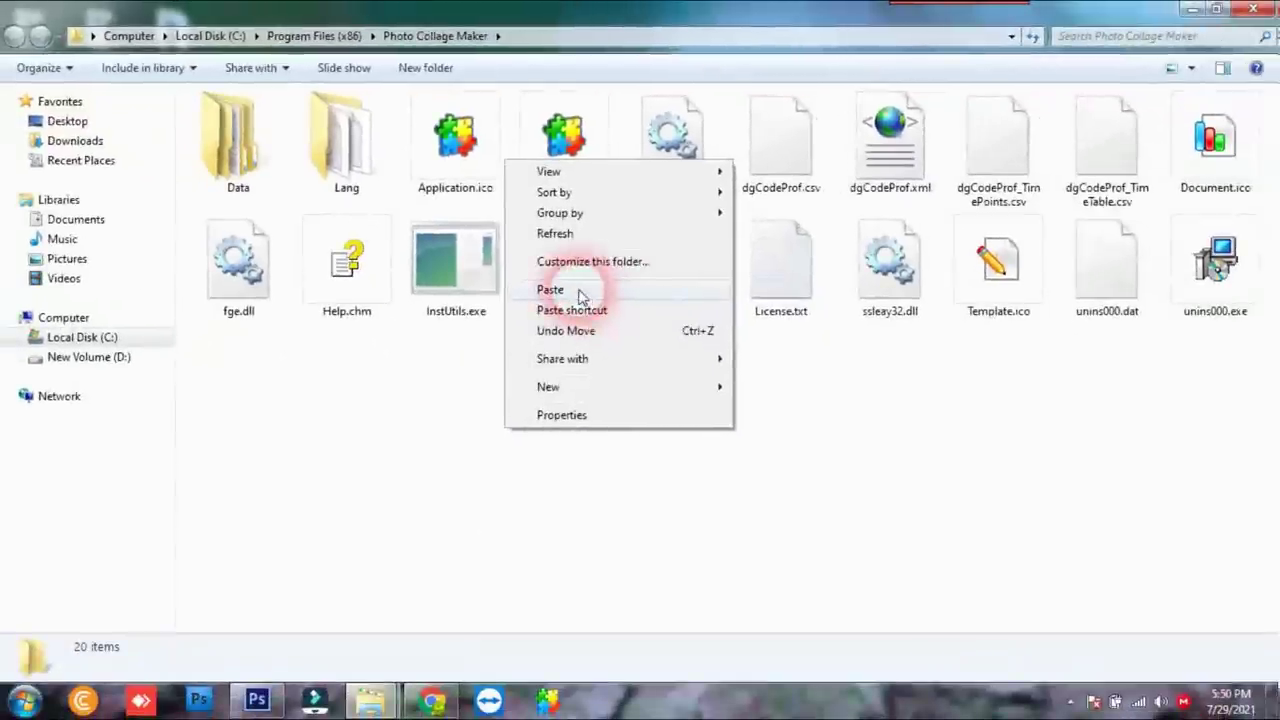
click(580, 290)
drag(682, 258, 793, 289)
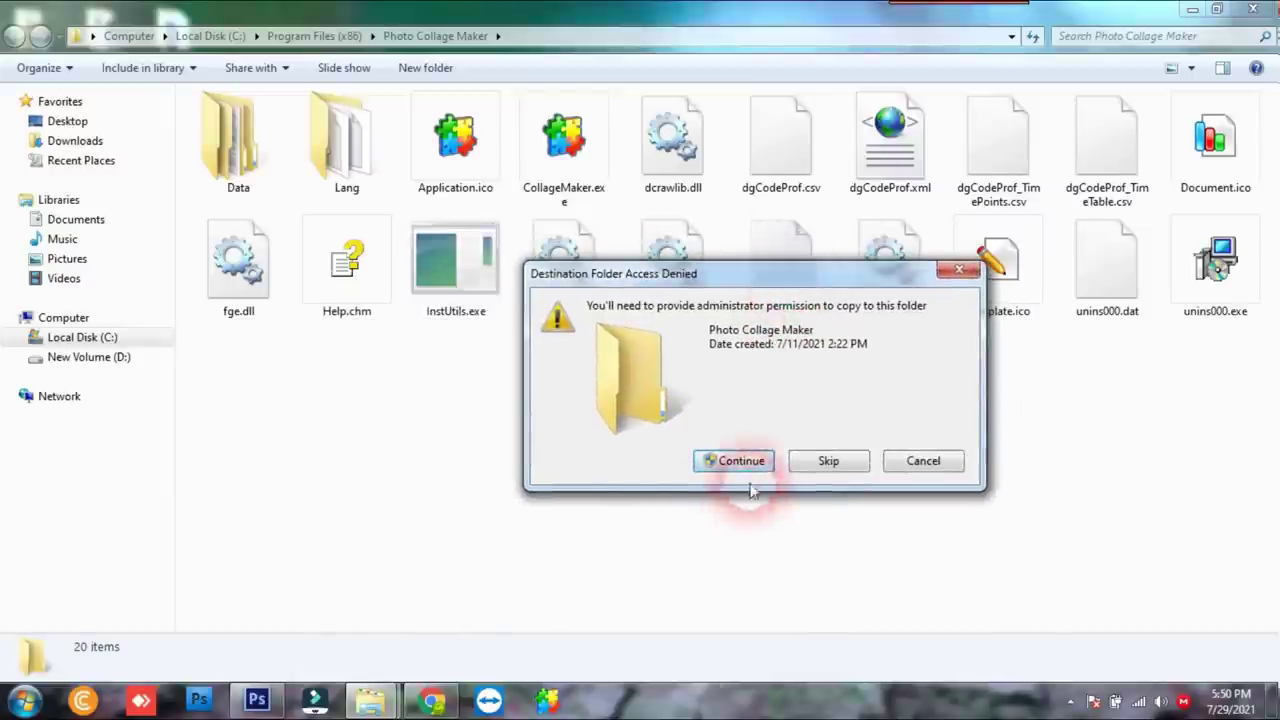
click(738, 462)
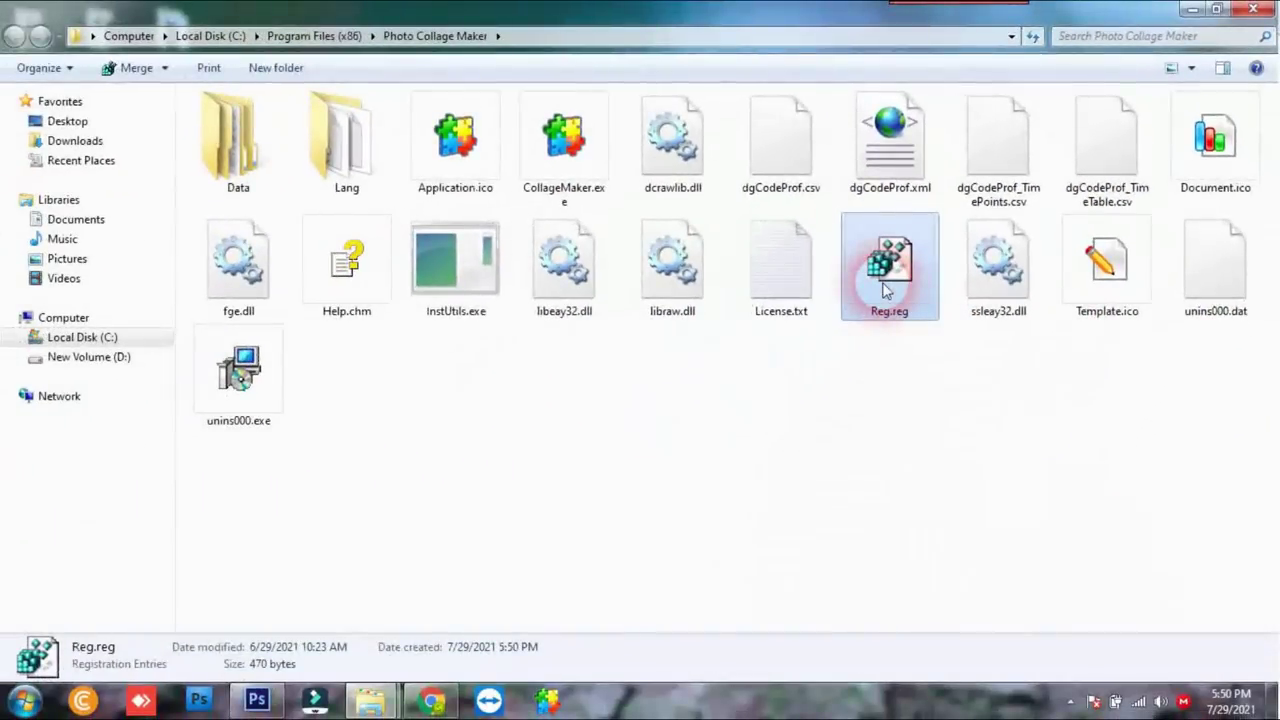
Merge the pasted Reg.reg into the Windows registry and close the Registry Editor message
key(Return)
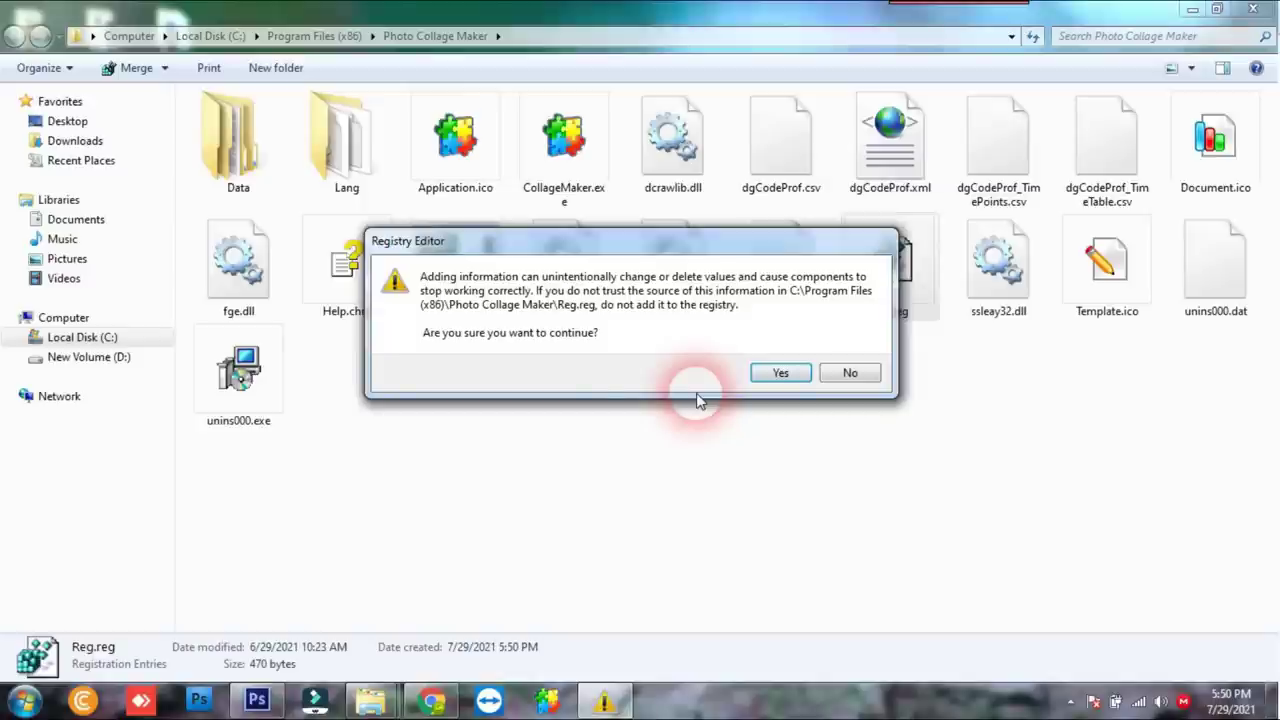
drag(705, 250, 732, 352)
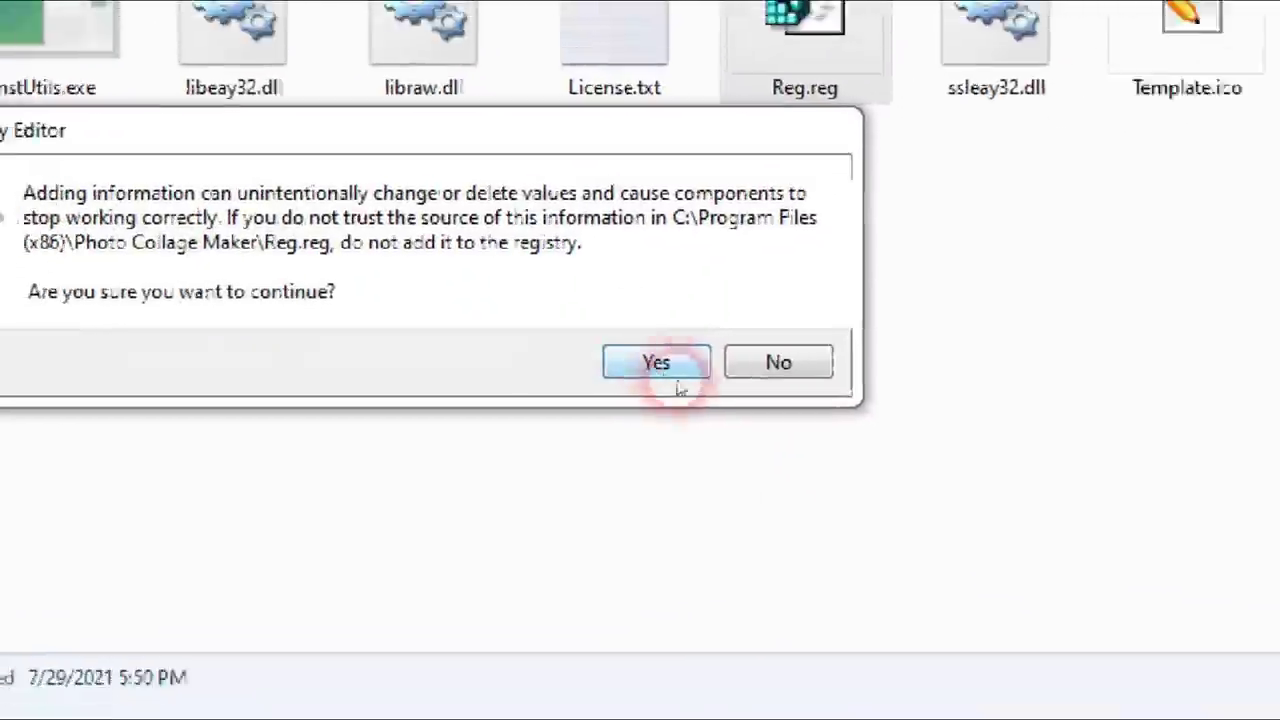
click(676, 382)
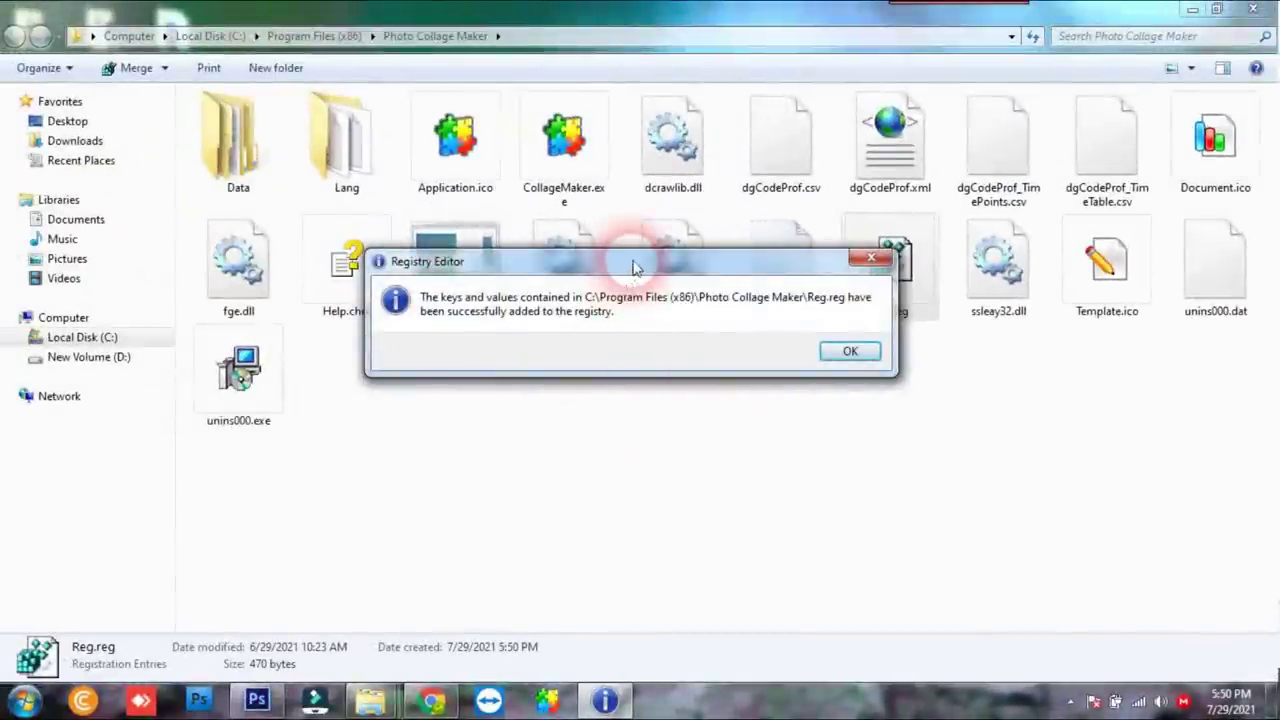
drag(633, 268, 742, 423)
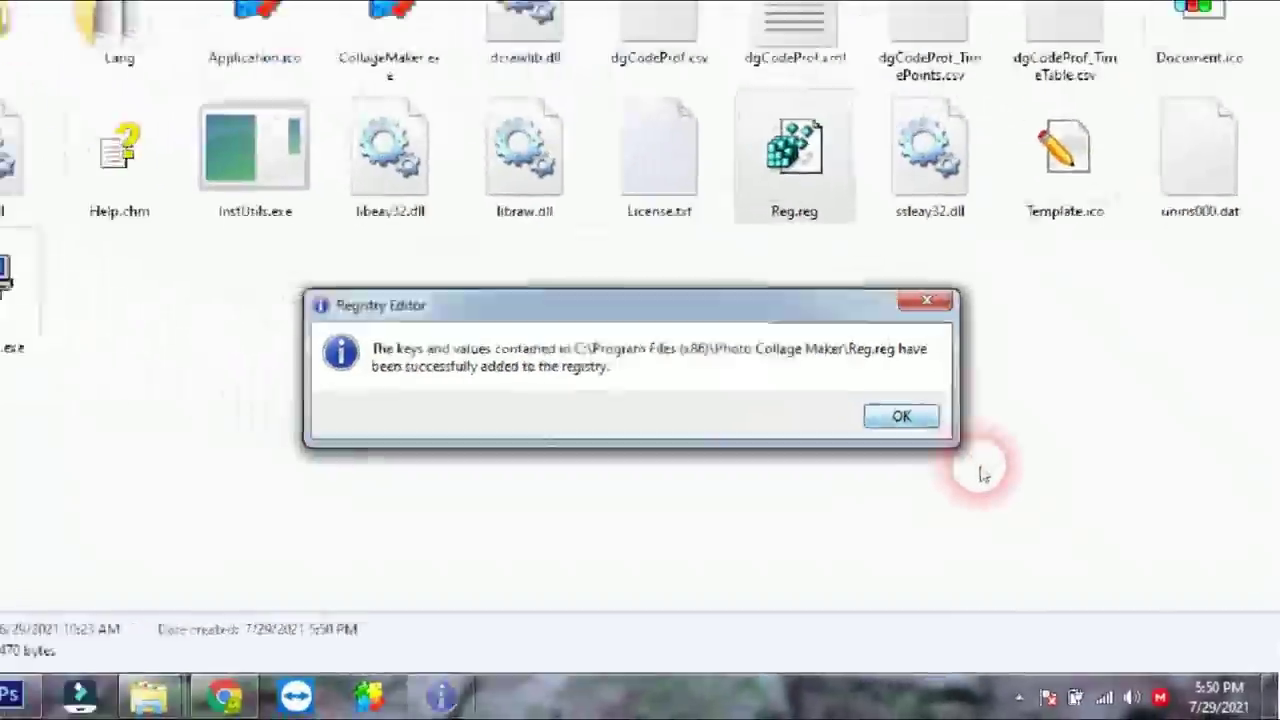
click(962, 463)
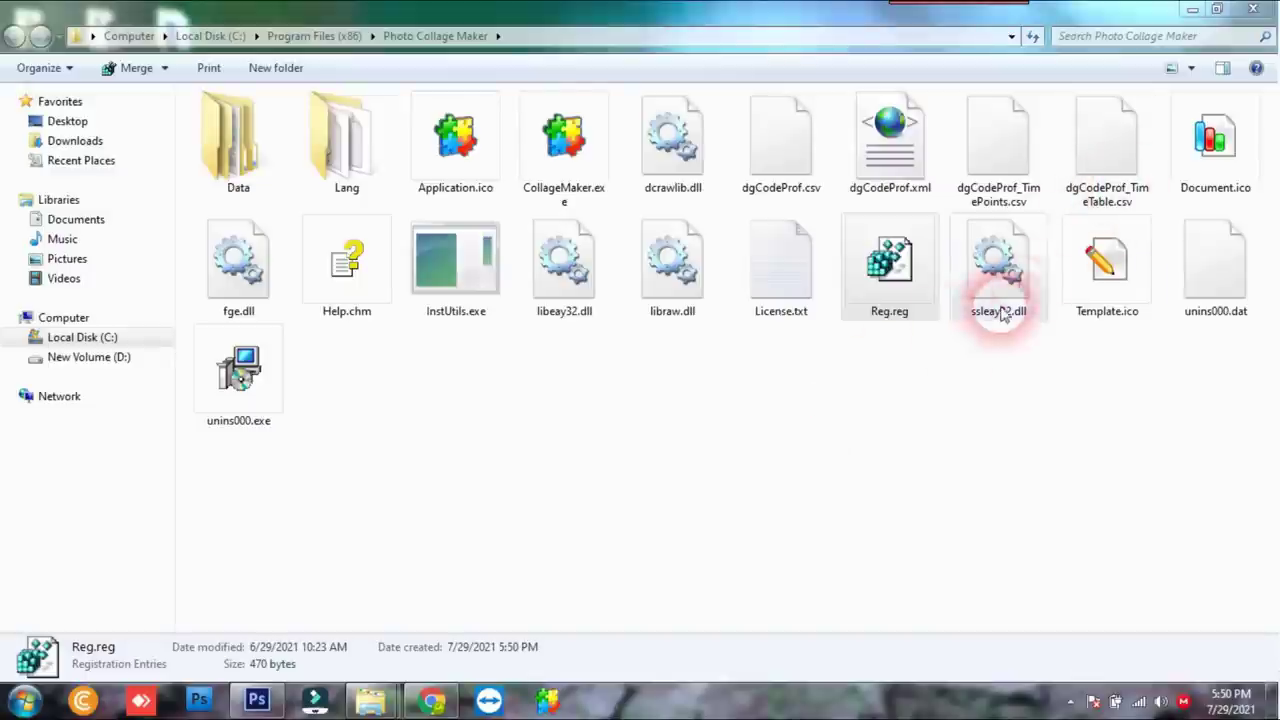
Return to the Key folder, extract Key.rar to the default Key destination and close the archive window
click(378, 708)
click(320, 608)
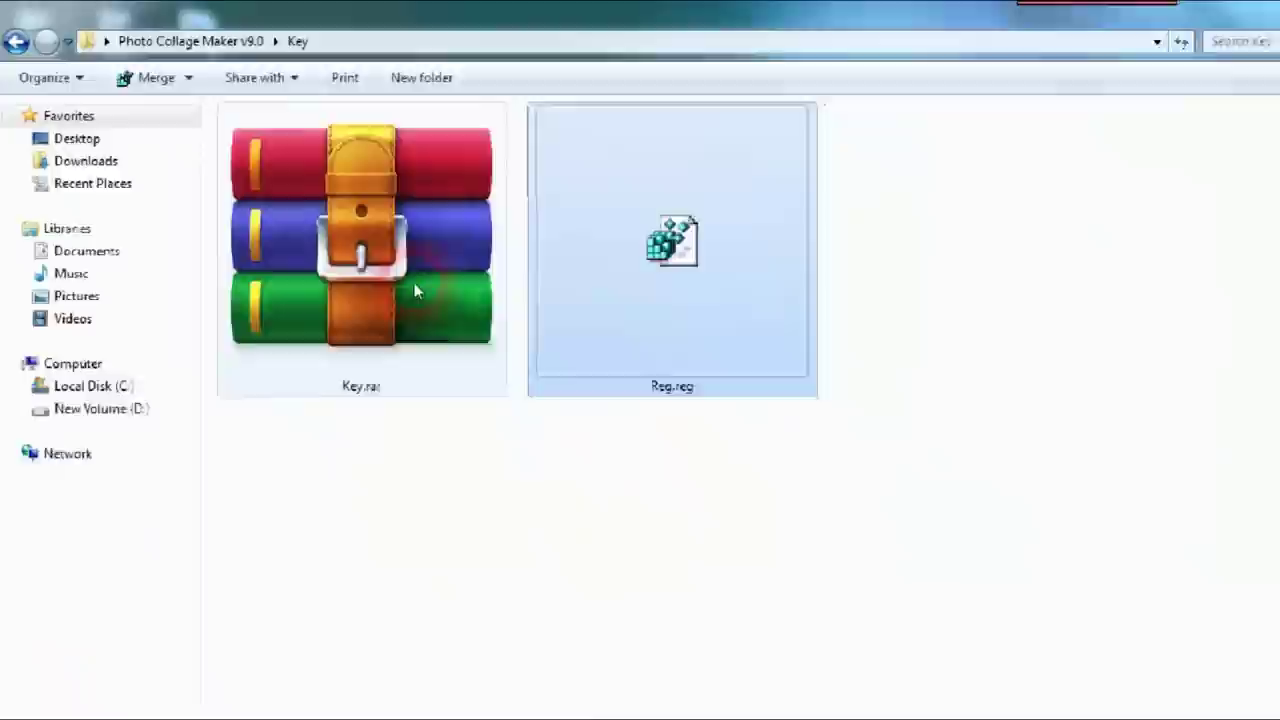
click(383, 267)
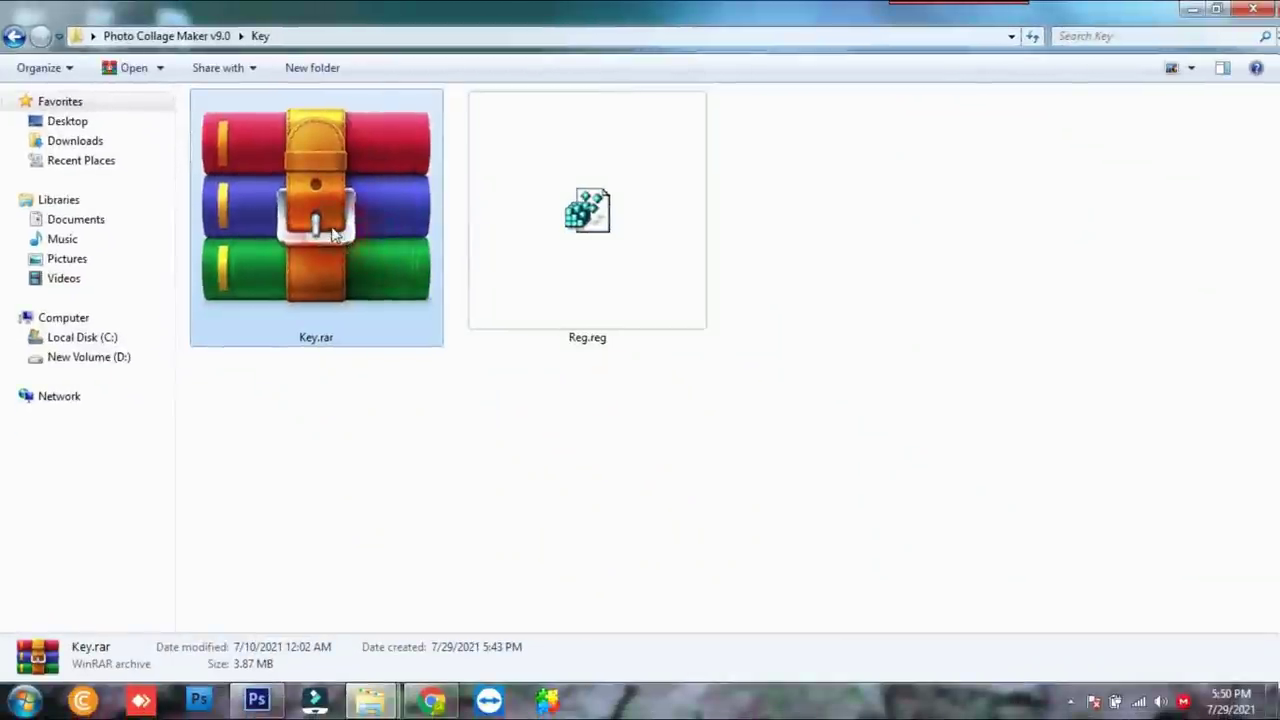
double_click(335, 233)
click(462, 307)
click(428, 262)
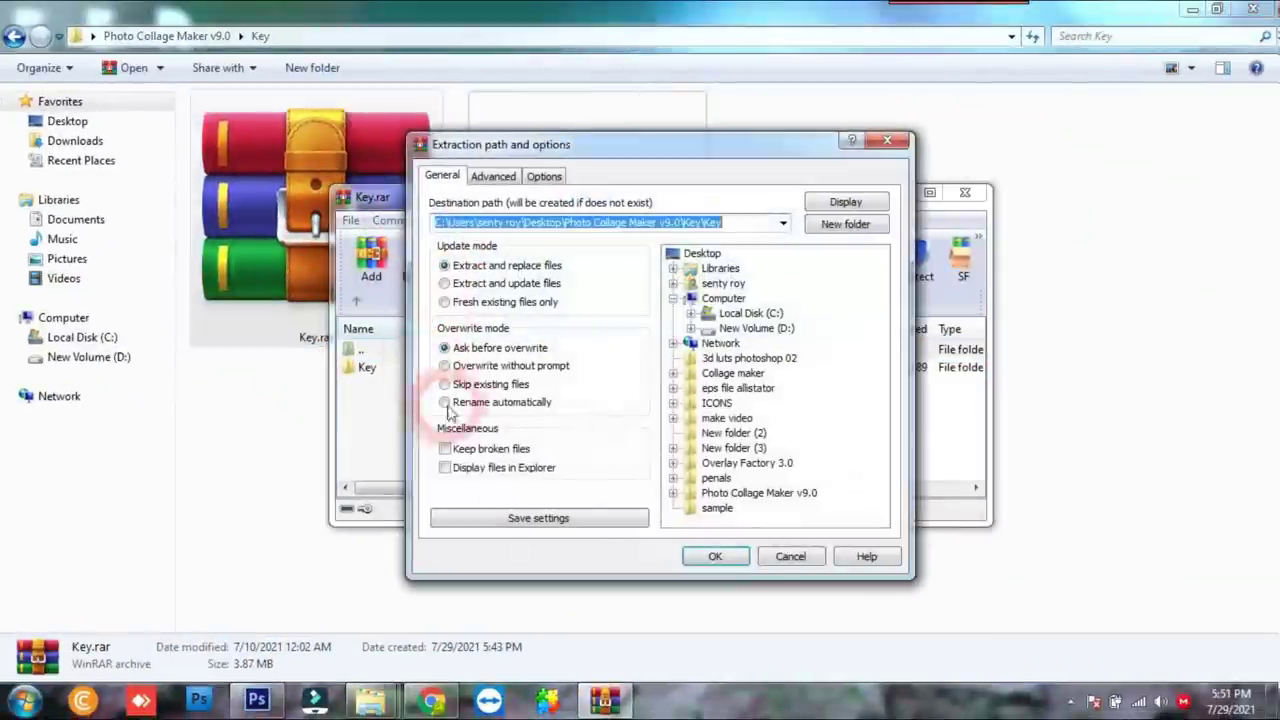
click(712, 557)
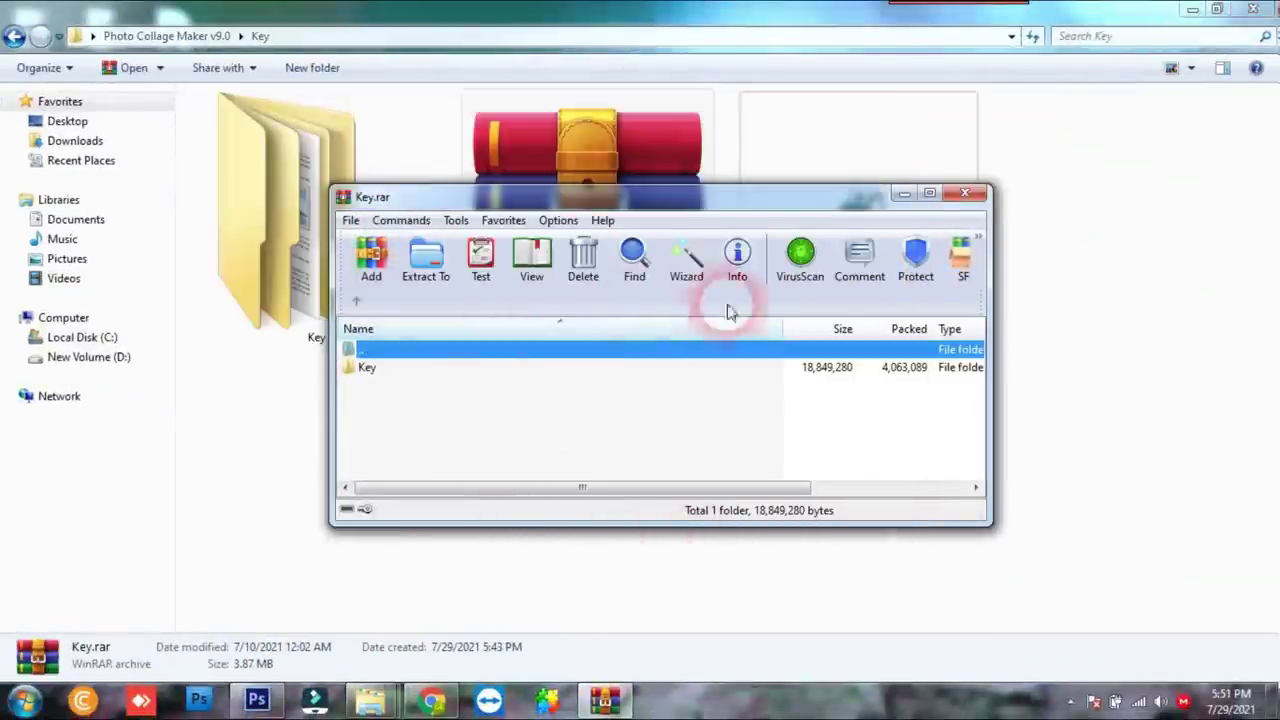
drag(898, 203, 880, 303)
click(977, 290)
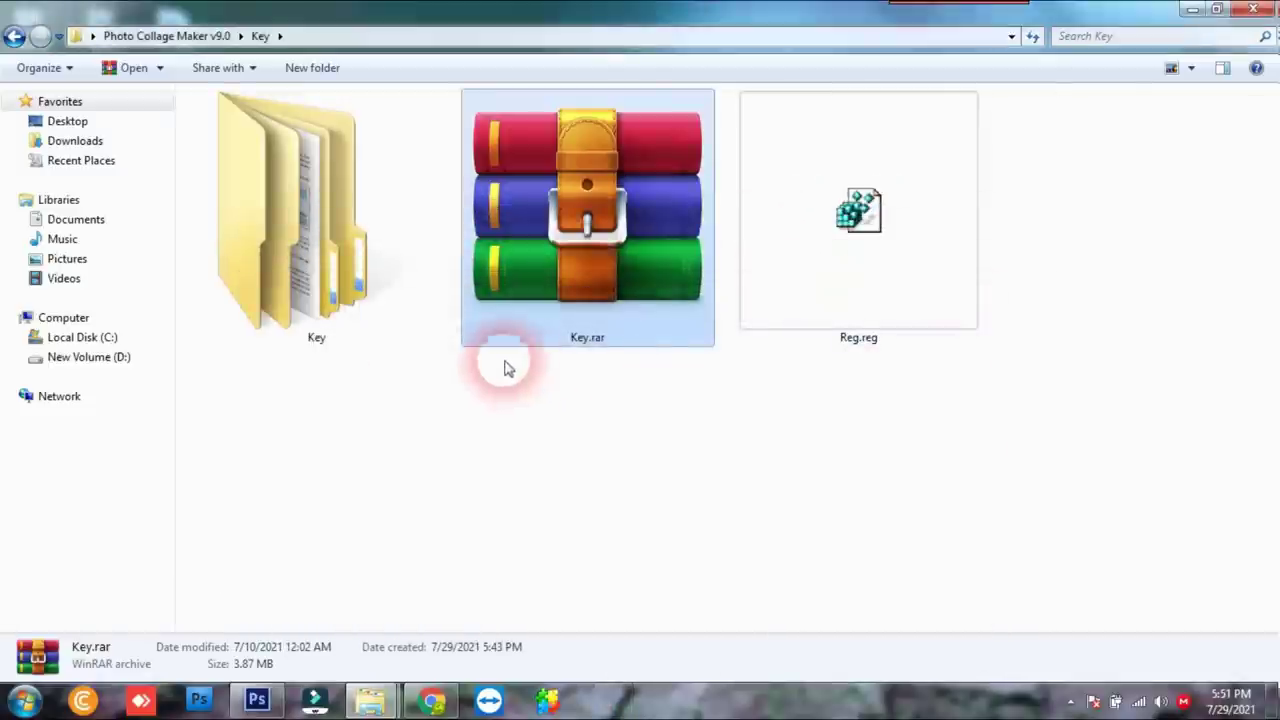
Open the innermost extracted Key folder and copy the CollageMaker.exe file
click(332, 227)
double_click(318, 222)
right_click(320, 217)
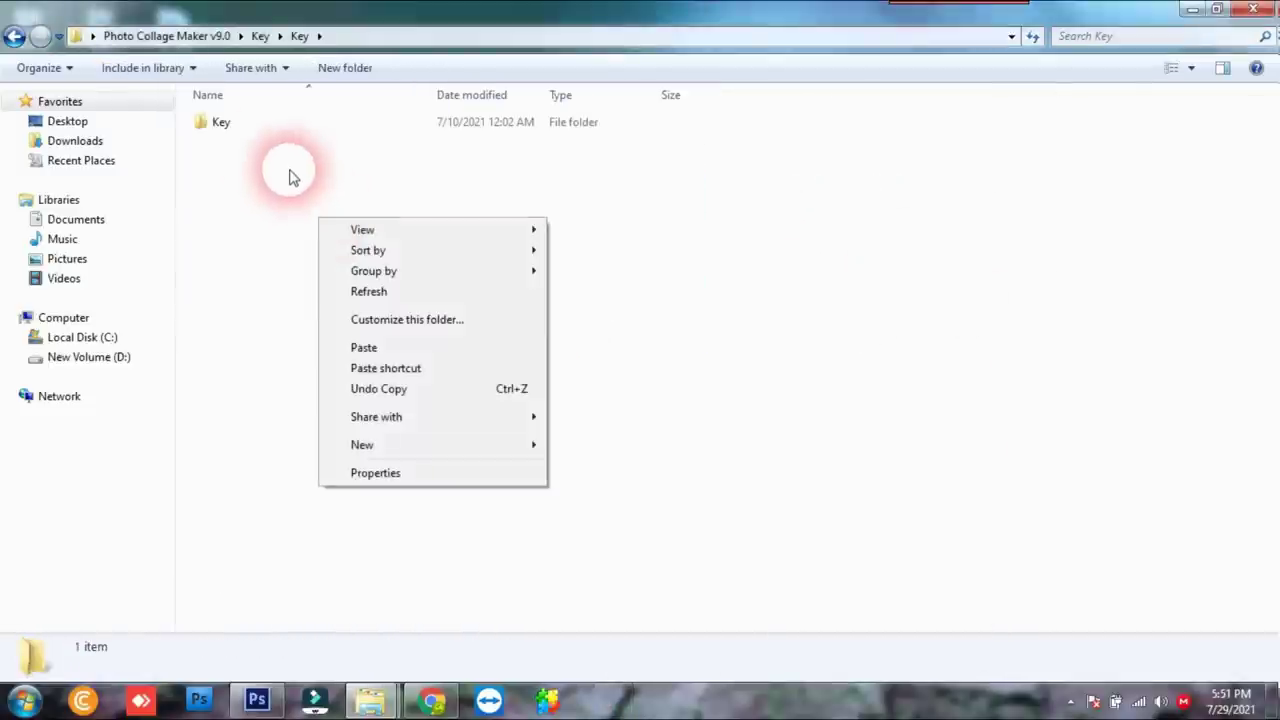
double_click(238, 126)
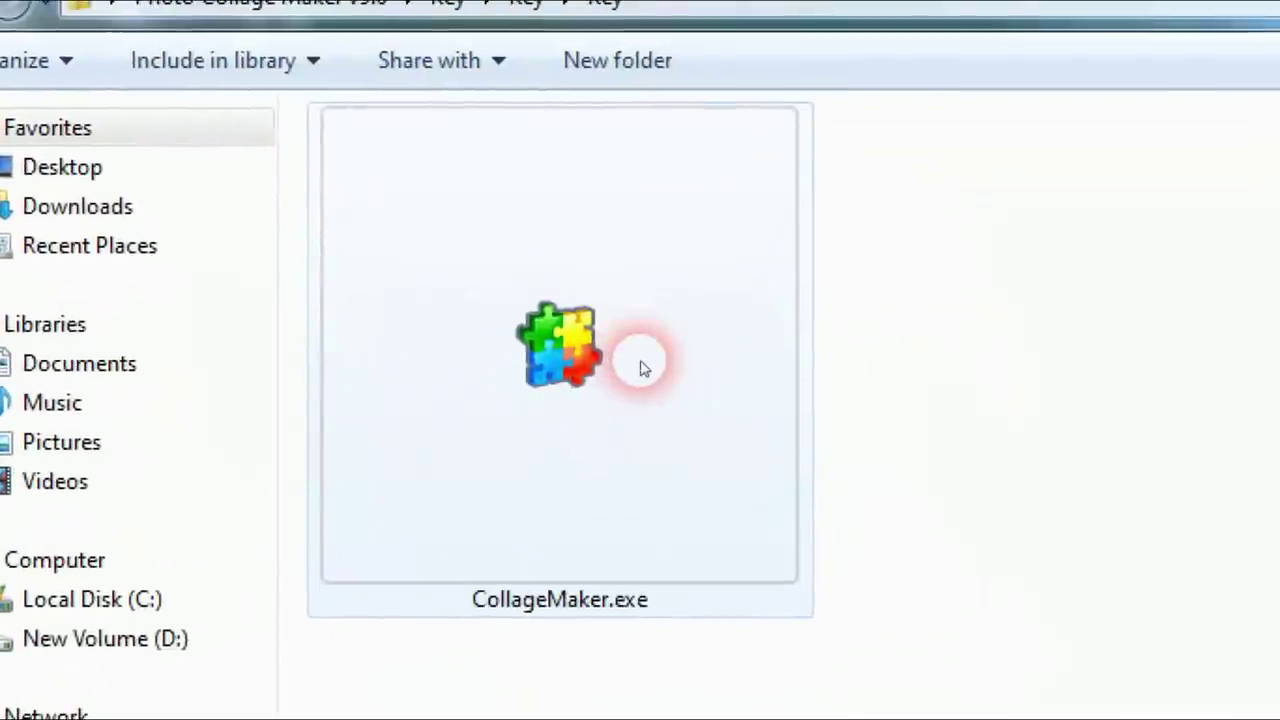
click(320, 222)
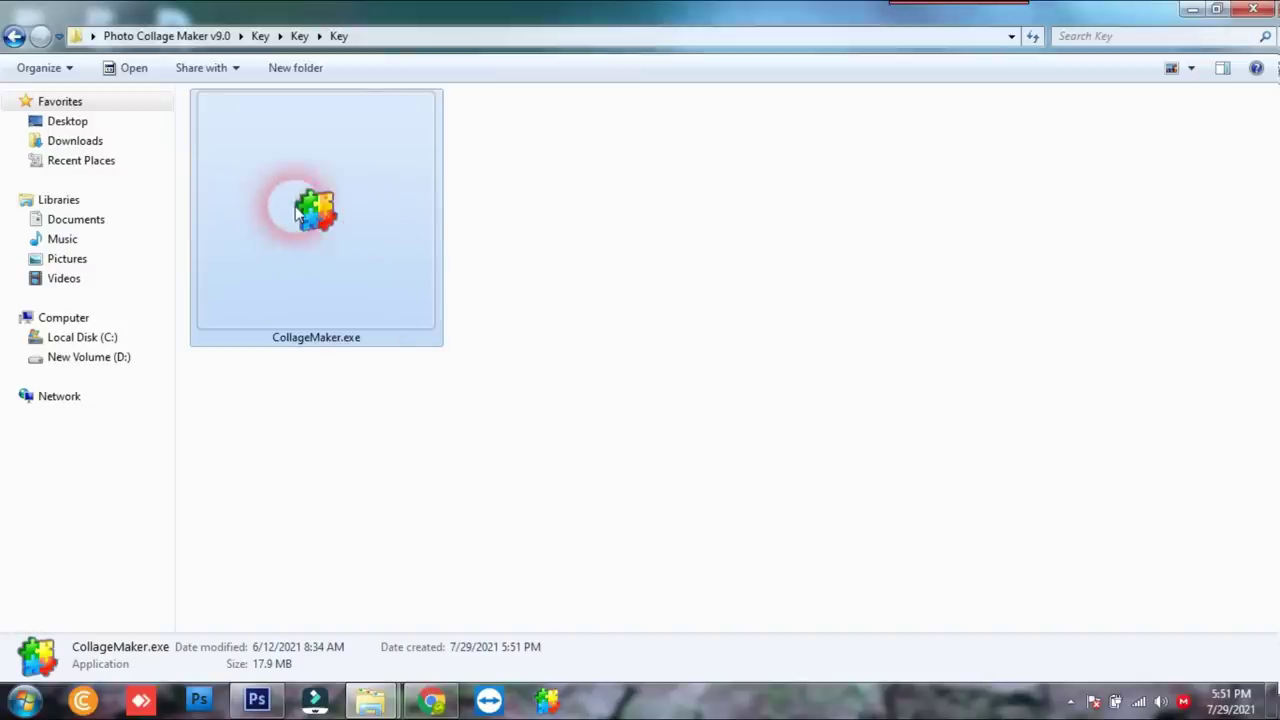
right_click(296, 210)
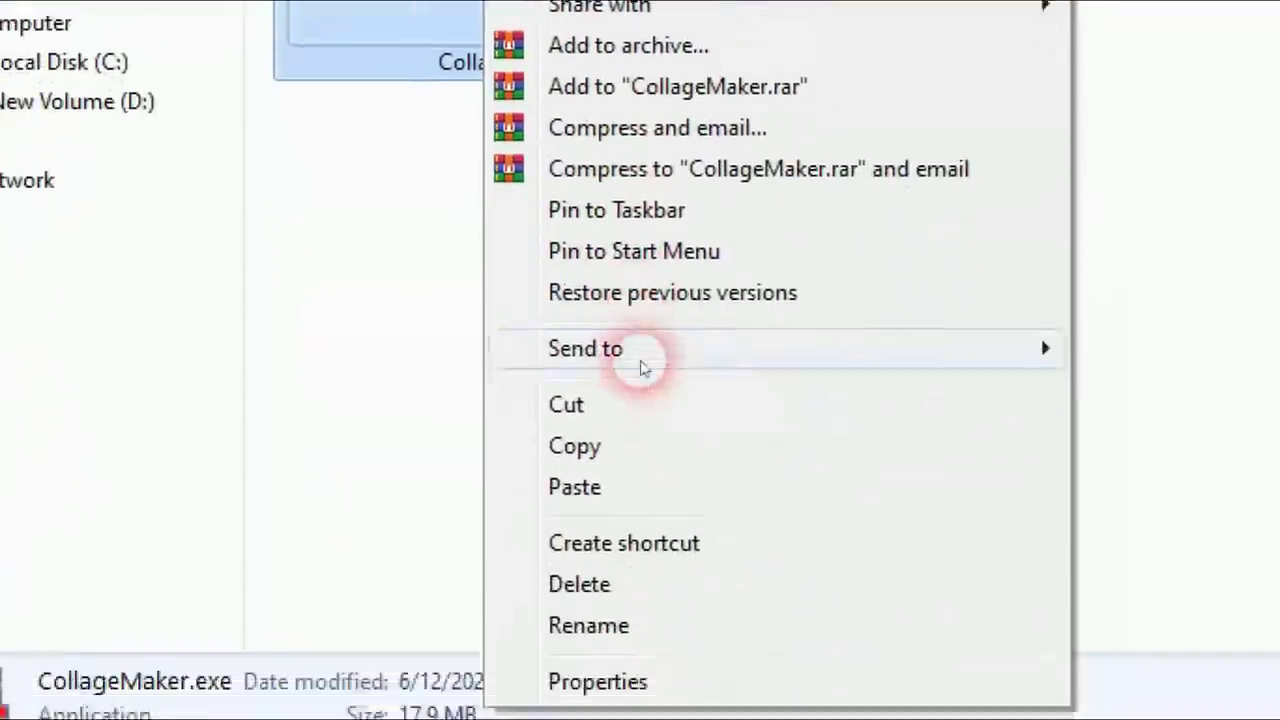
click(642, 446)
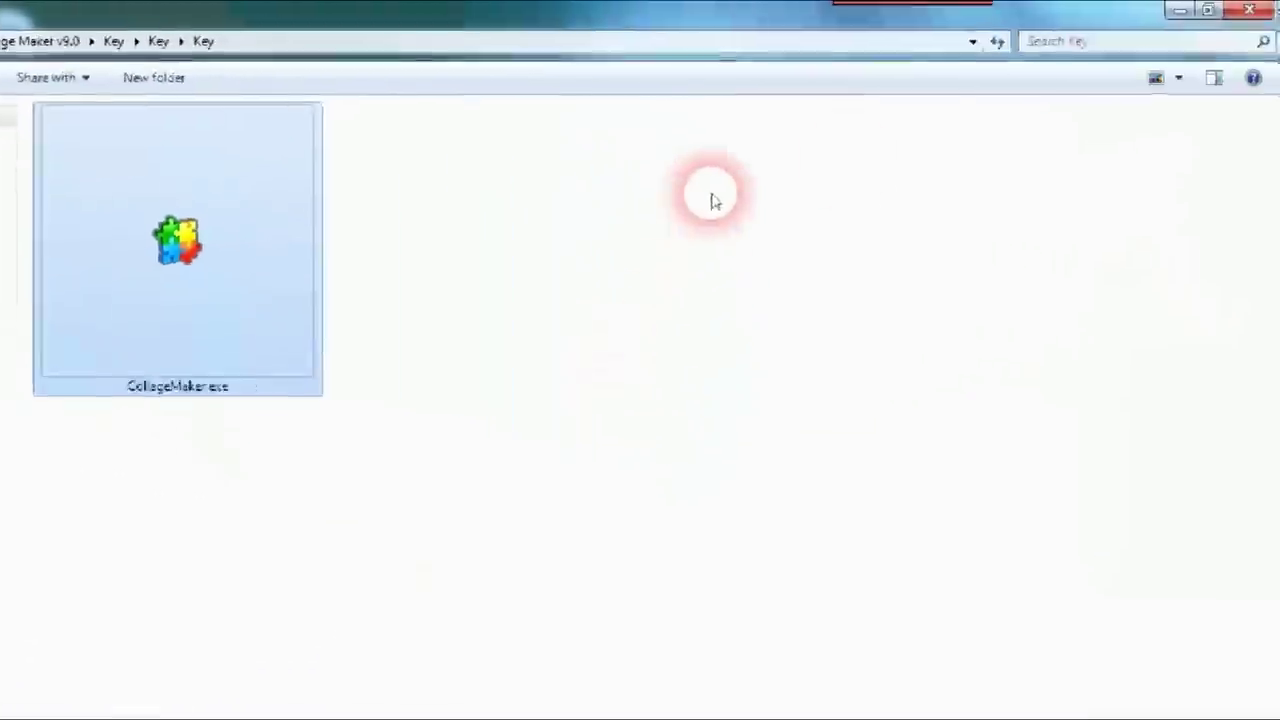
Minimize the Key folder window and close the Photo Collage Maker installation folder window
click(1180, 10)
drag(472, 458, 1080, 438)
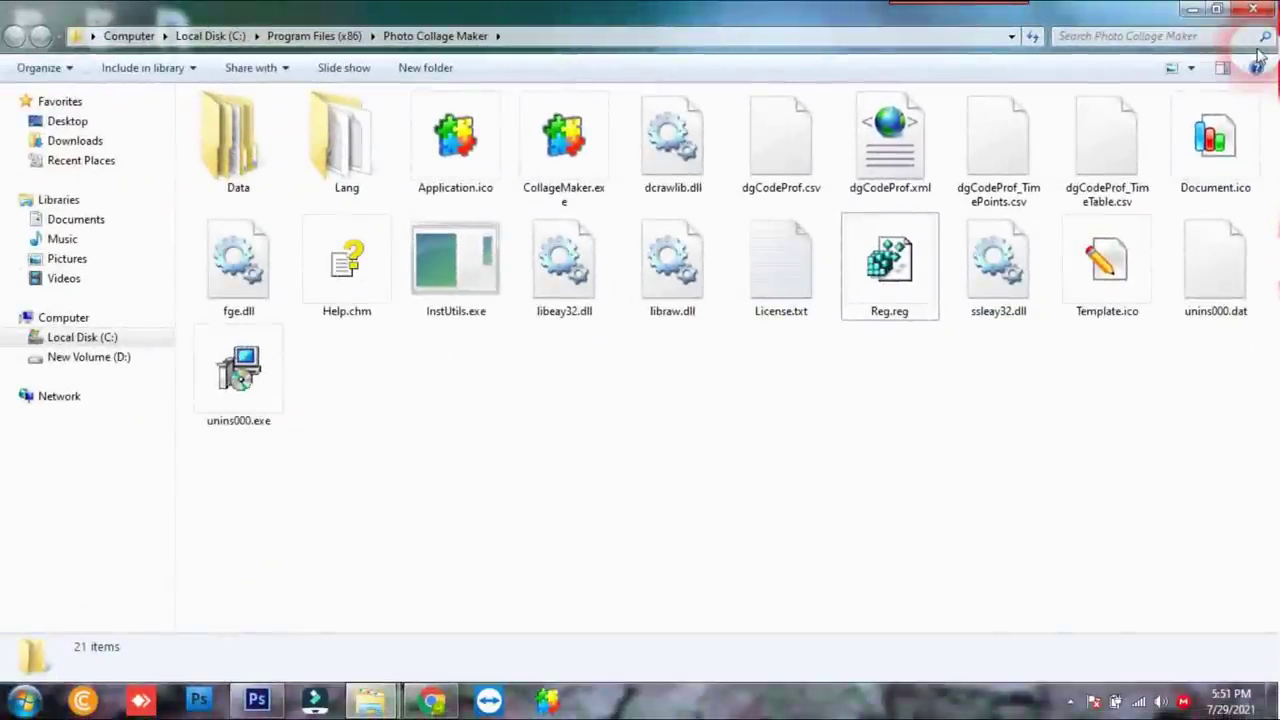
click(1012, 118)
click(1262, 8)
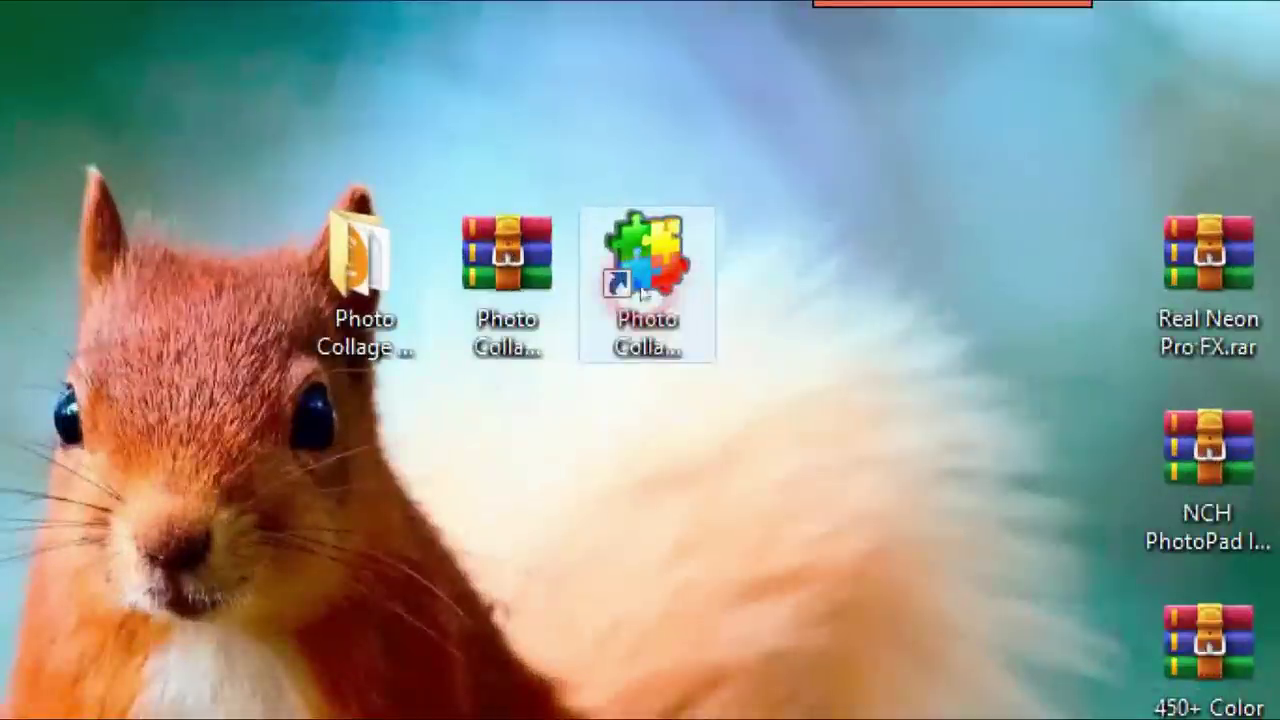
Reopen the Photo Collage Maker installation folder through the file location of its desktop shortcut
right_click(803, 148)
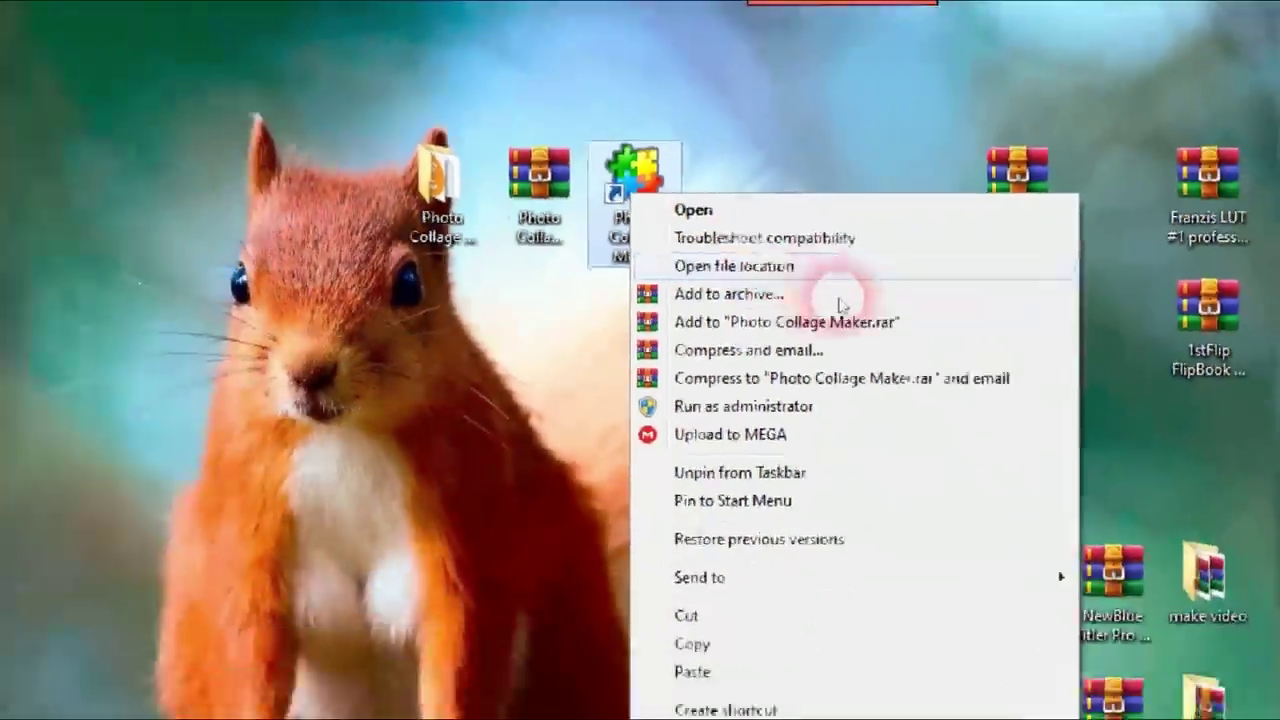
click(838, 268)
drag(471, 457, 1090, 467)
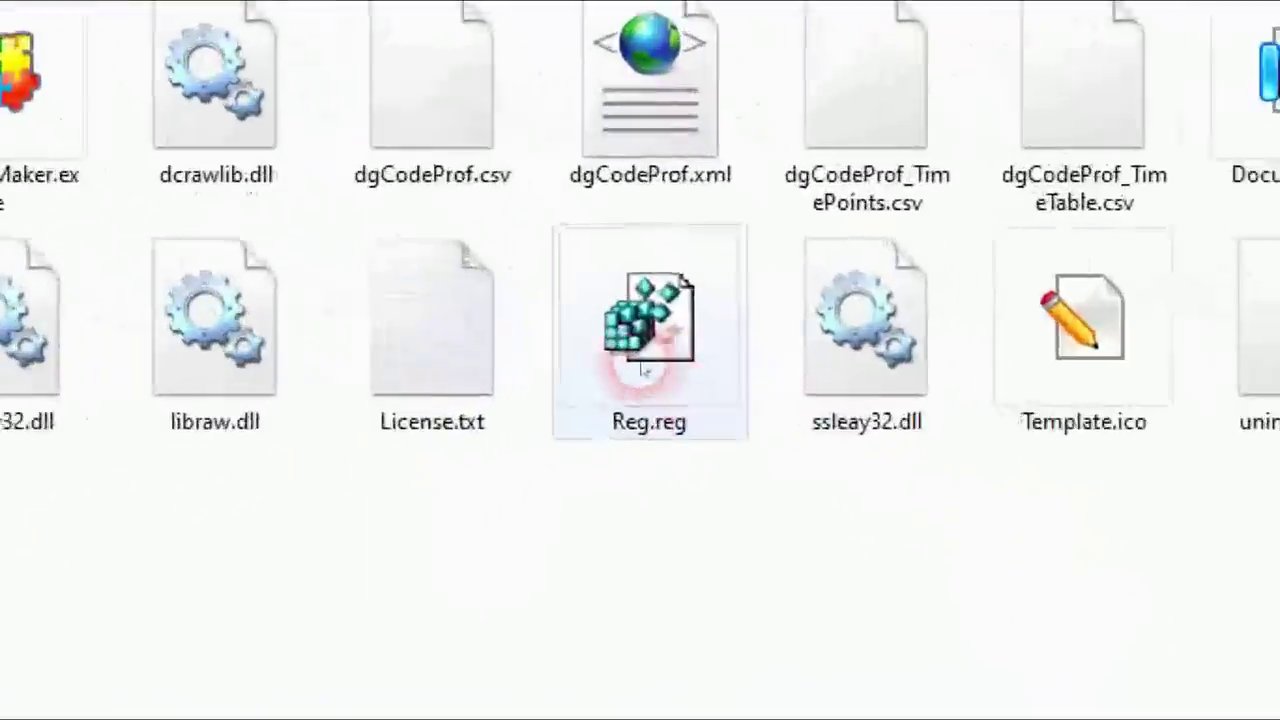
drag(889, 278, 905, 320)
drag(643, 368, 640, 370)
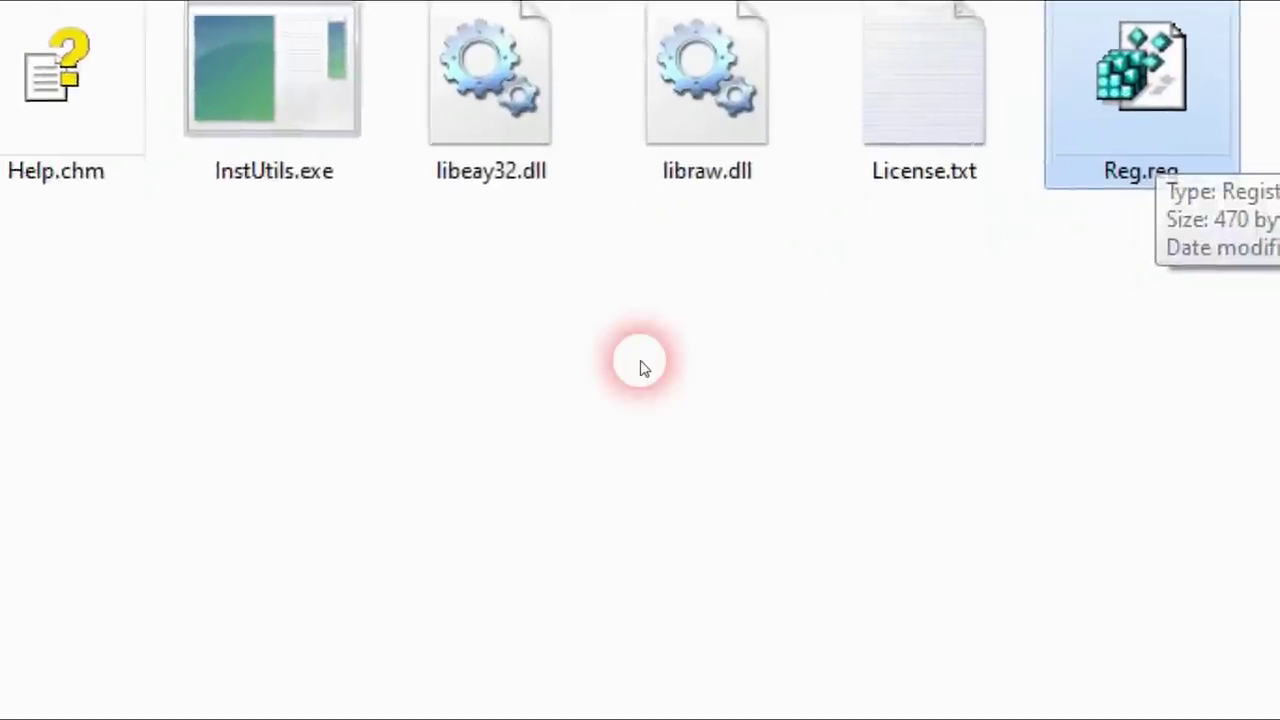
drag(638, 354, 850, 455)
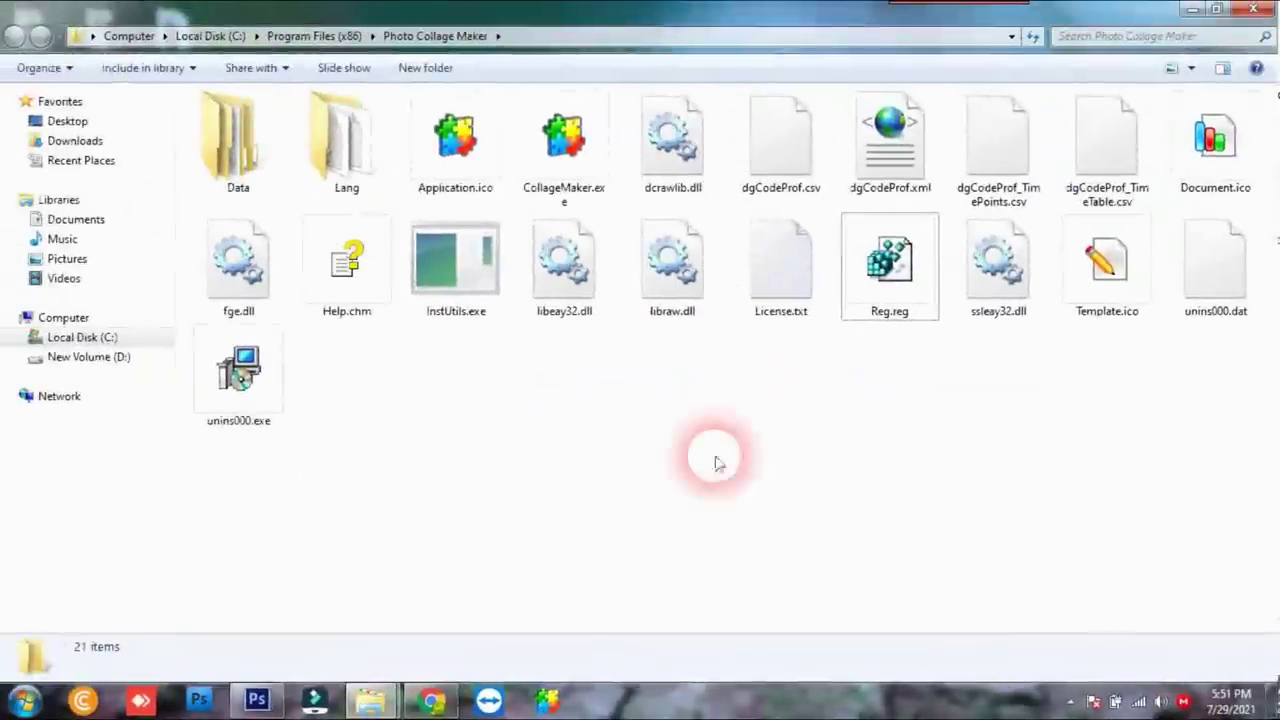
Paste CollageMaker.exe into the Photo Collage Maker installation folder, replace the existing file with administrator permission and close the window
right_click(553, 396)
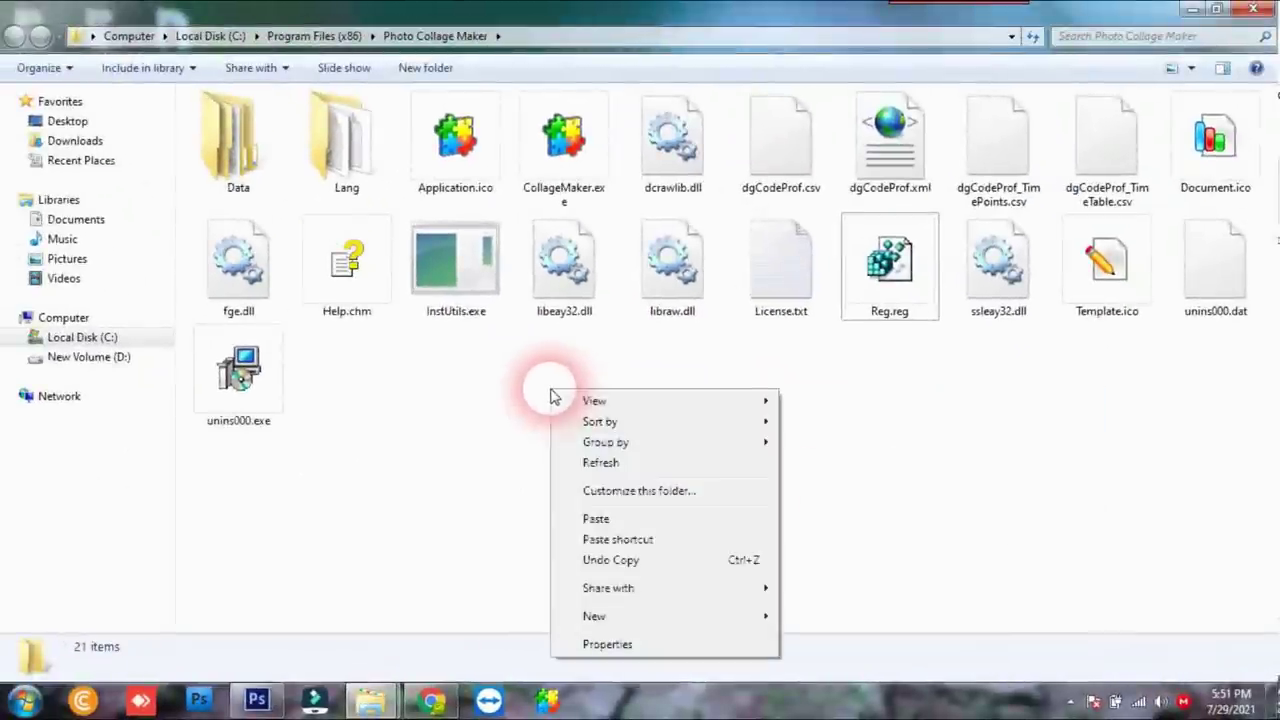
click(596, 518)
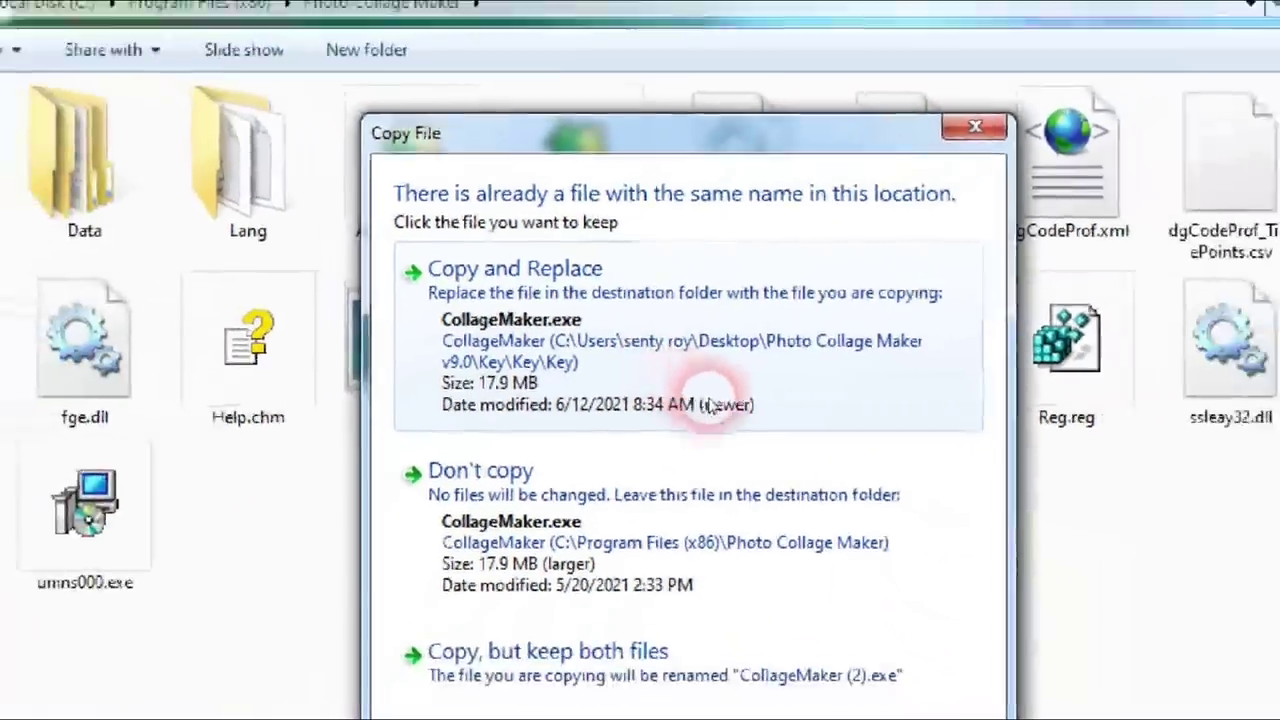
click(710, 405)
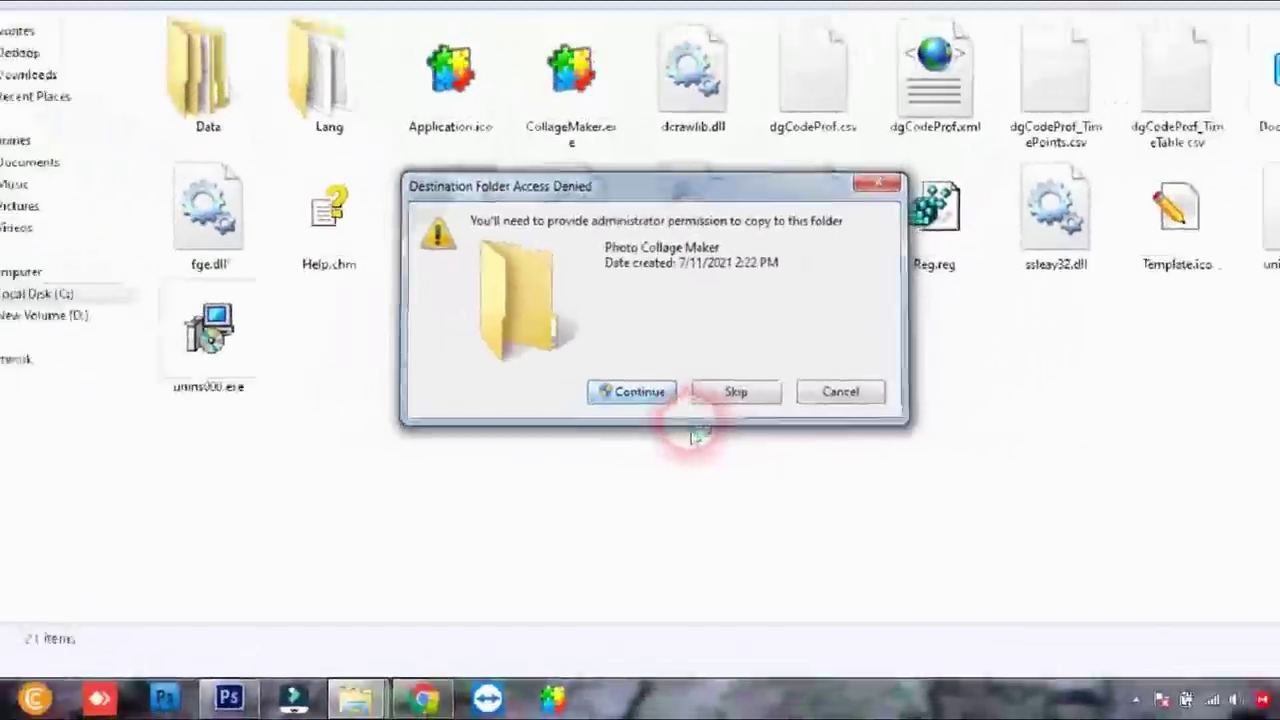
click(620, 427)
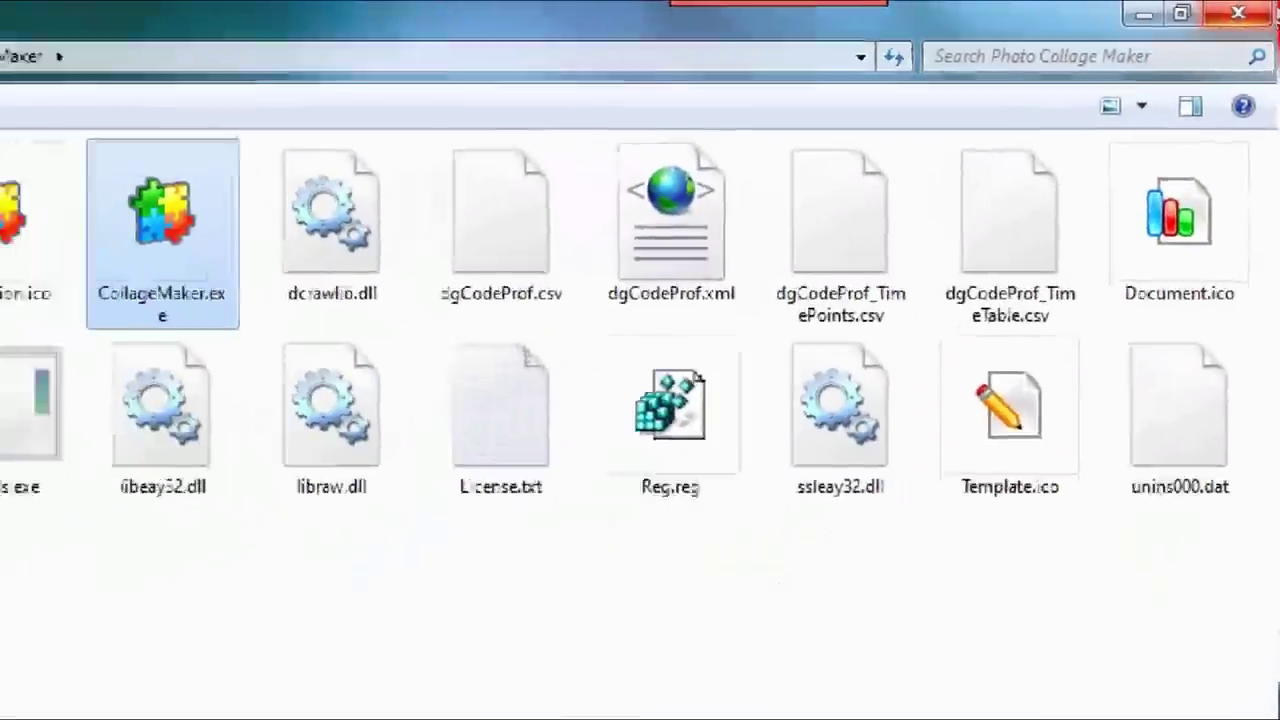
click(1252, 14)
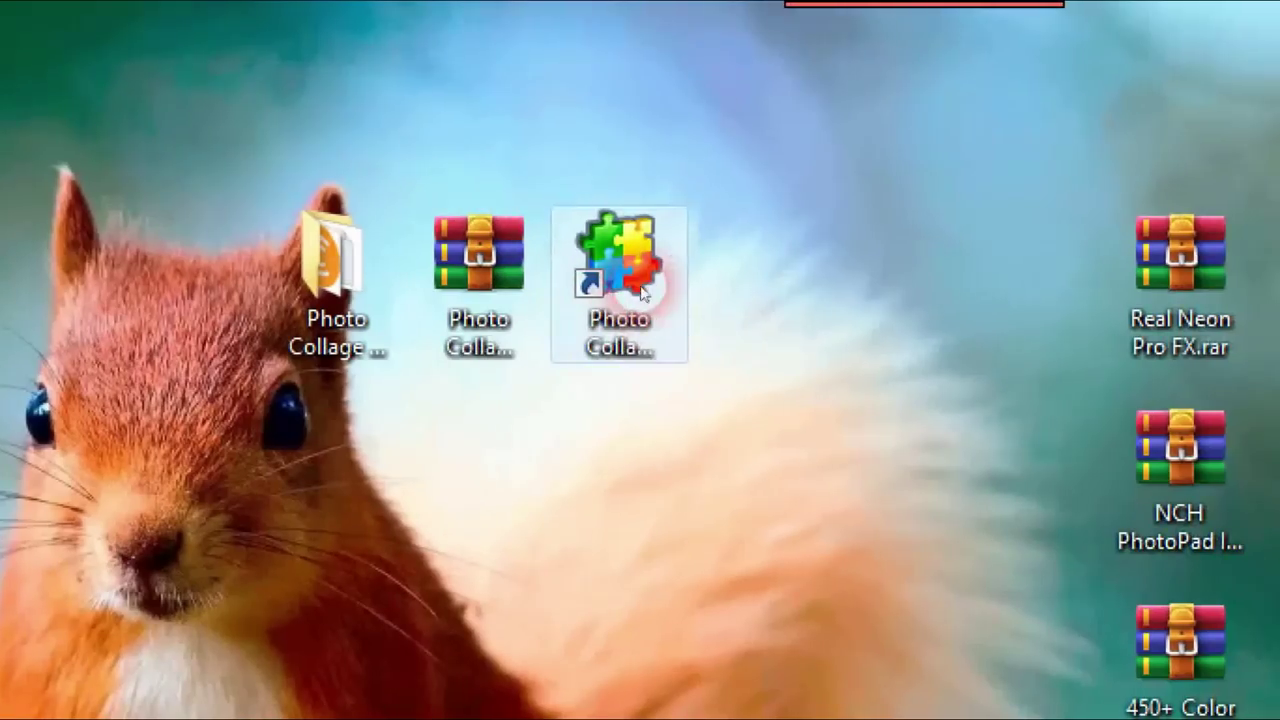
drag(812, 152, 841, 171)
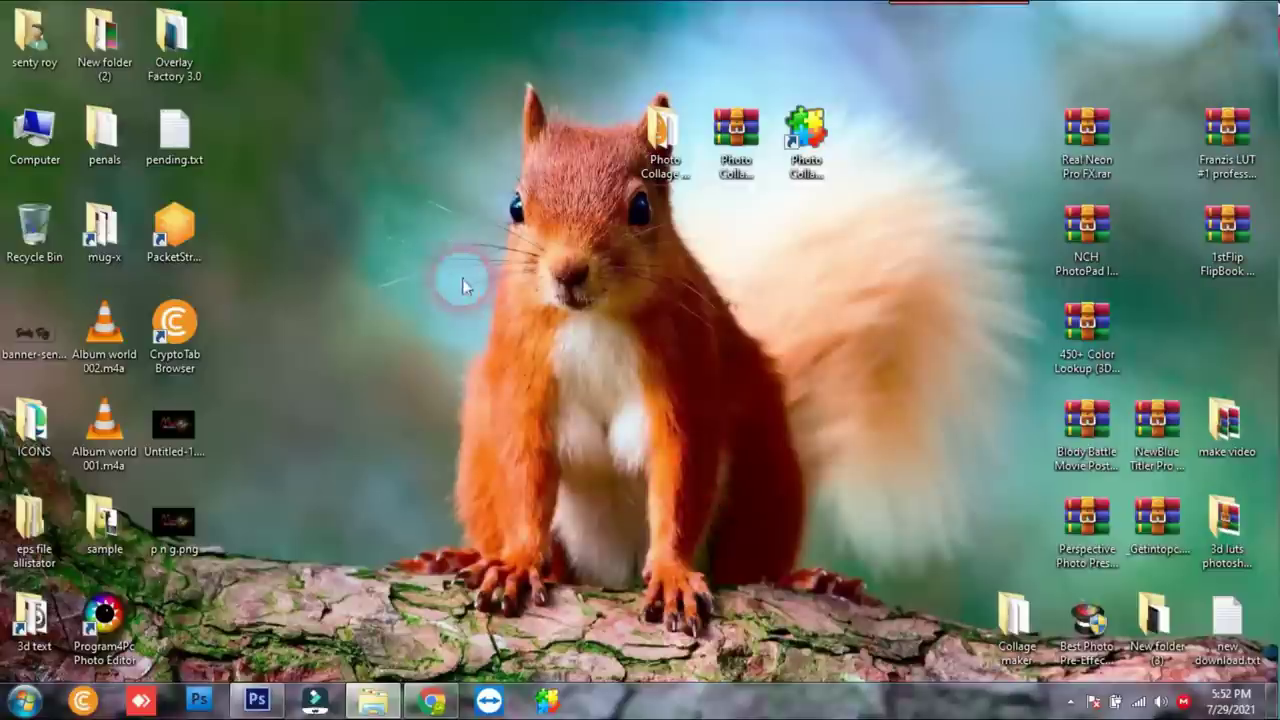
drag(423, 266, 730, 485)
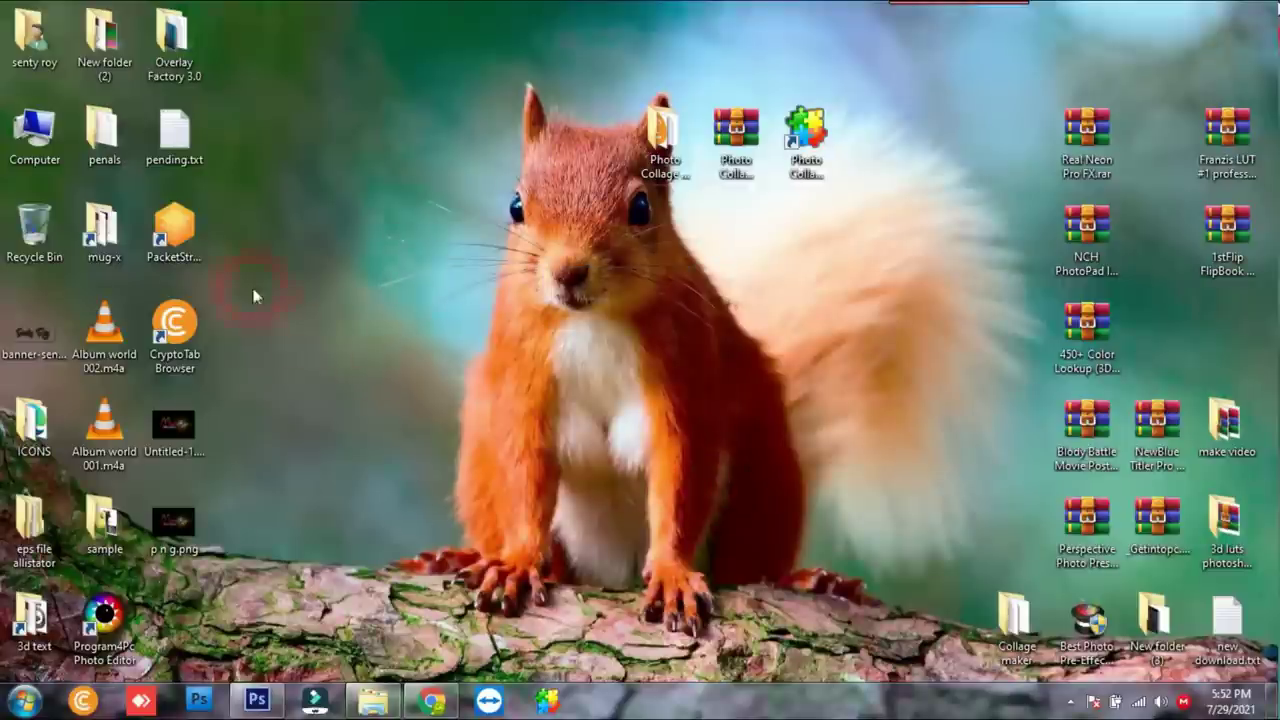
Open the demo folder within demo photos on drive D and select the first 19 photos, starting with 01 (15).jpg, for copying
double_click(48, 150)
double_click(549, 126)
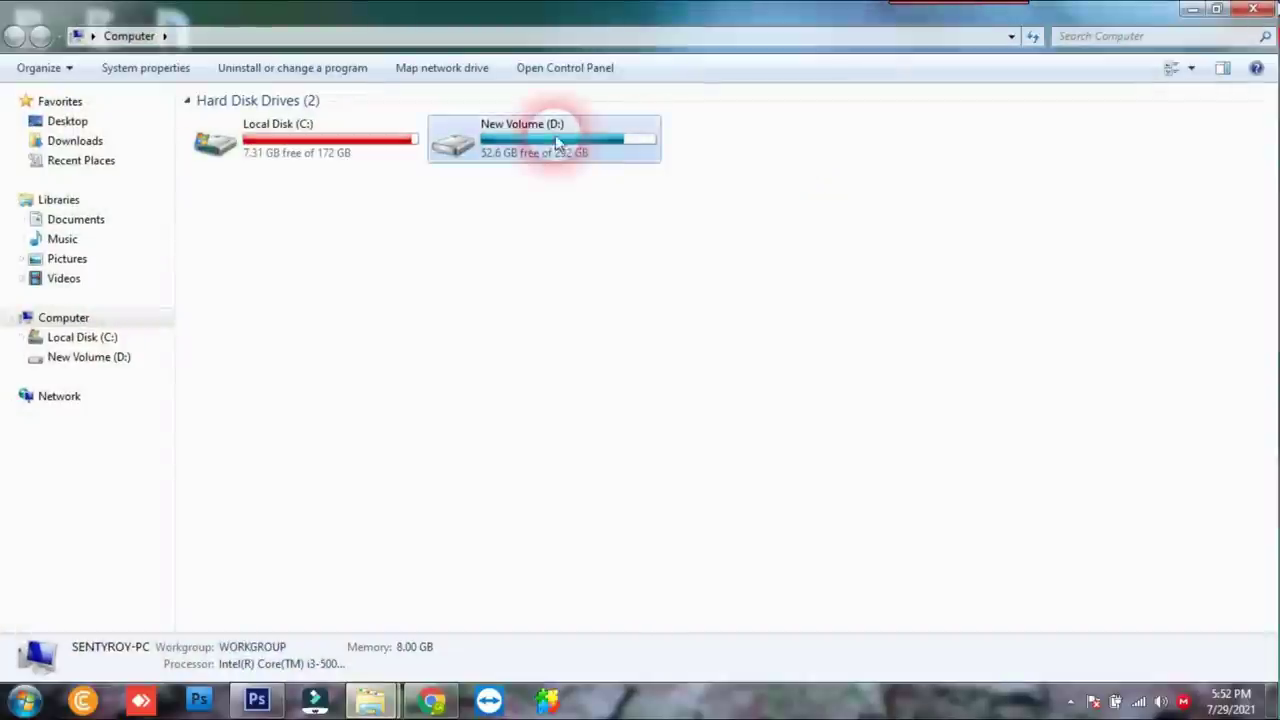
click(905, 157)
double_click(905, 157)
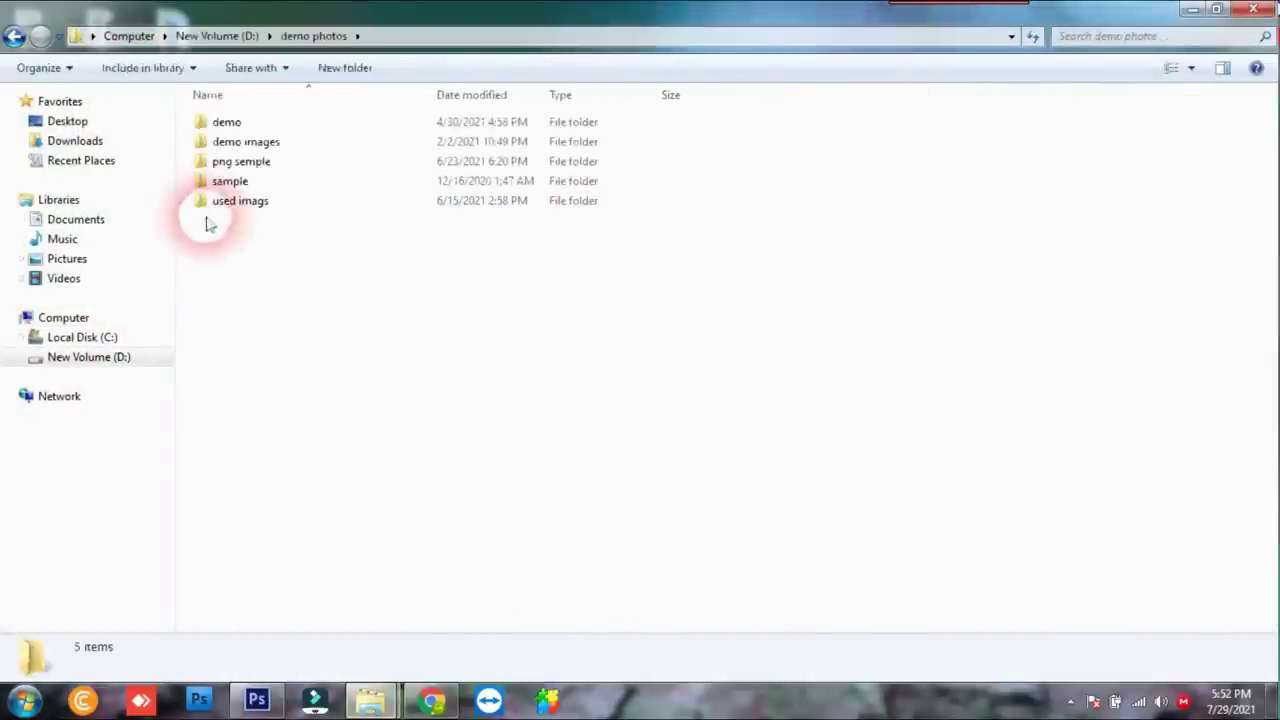
double_click(230, 122)
click(240, 160)
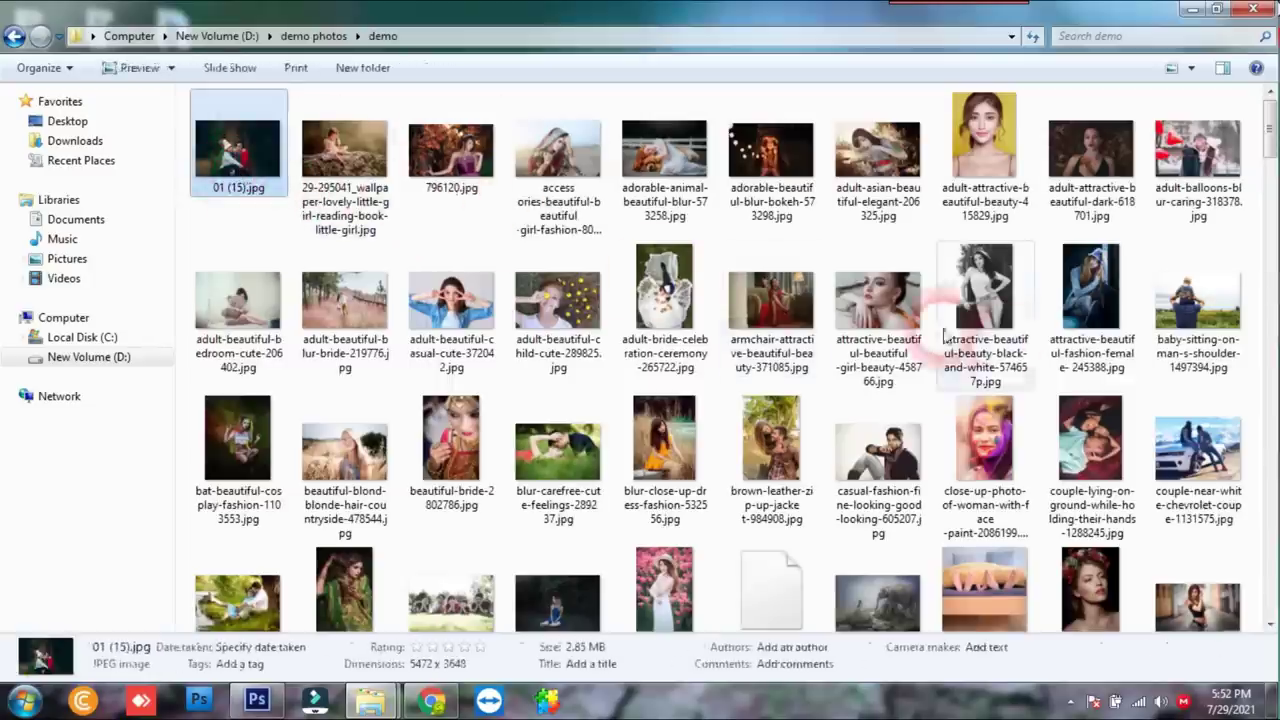
shift+click(1112, 318)
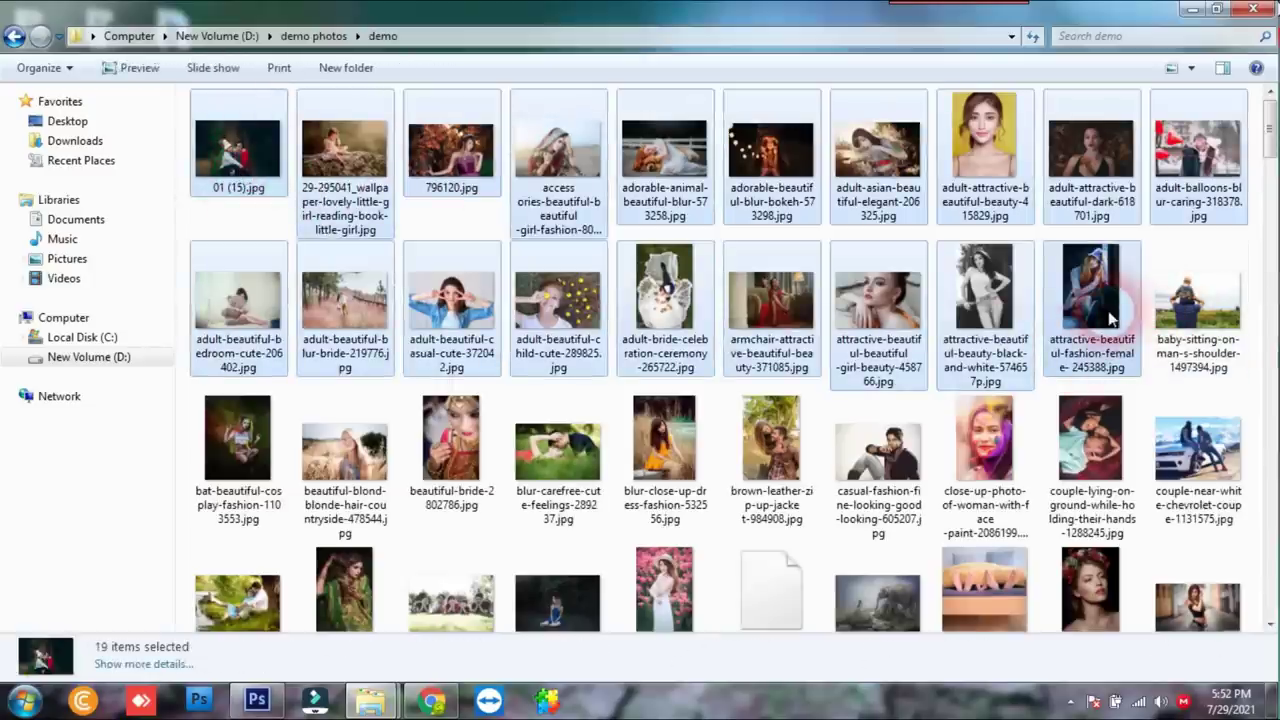
Create a desktop folder named DEMO and paste the 19 selected photos into it
key(super+d)
right_click(561, 348)
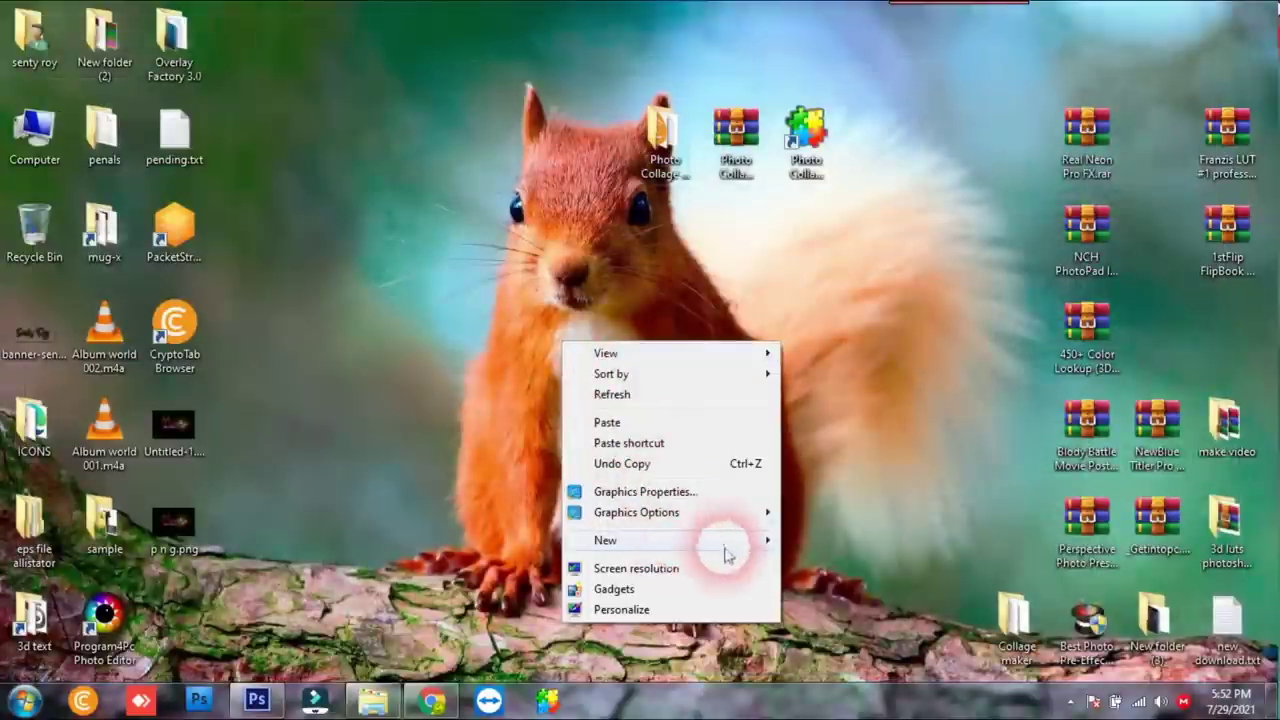
mouse_move(737, 540)
click(850, 290)
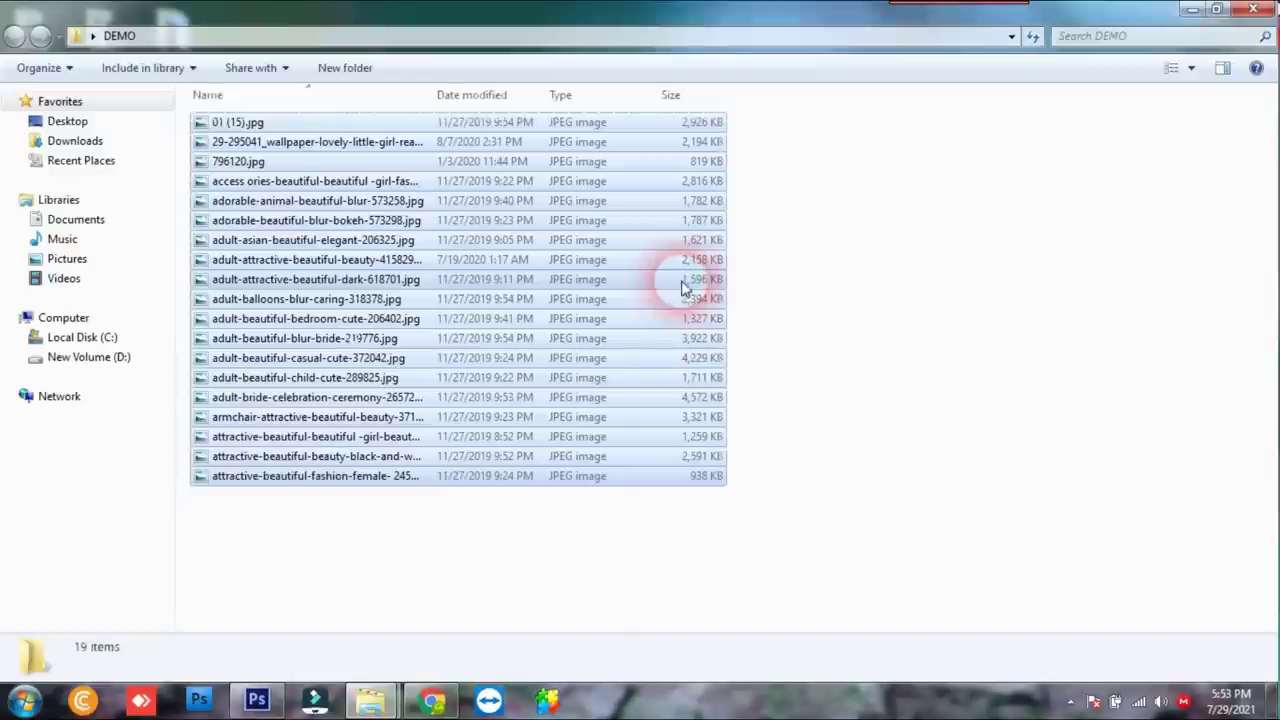
Display the photos in the DEMO folder as extra large icons and close the folder window
right_click(882, 248)
mouse_move(957, 262)
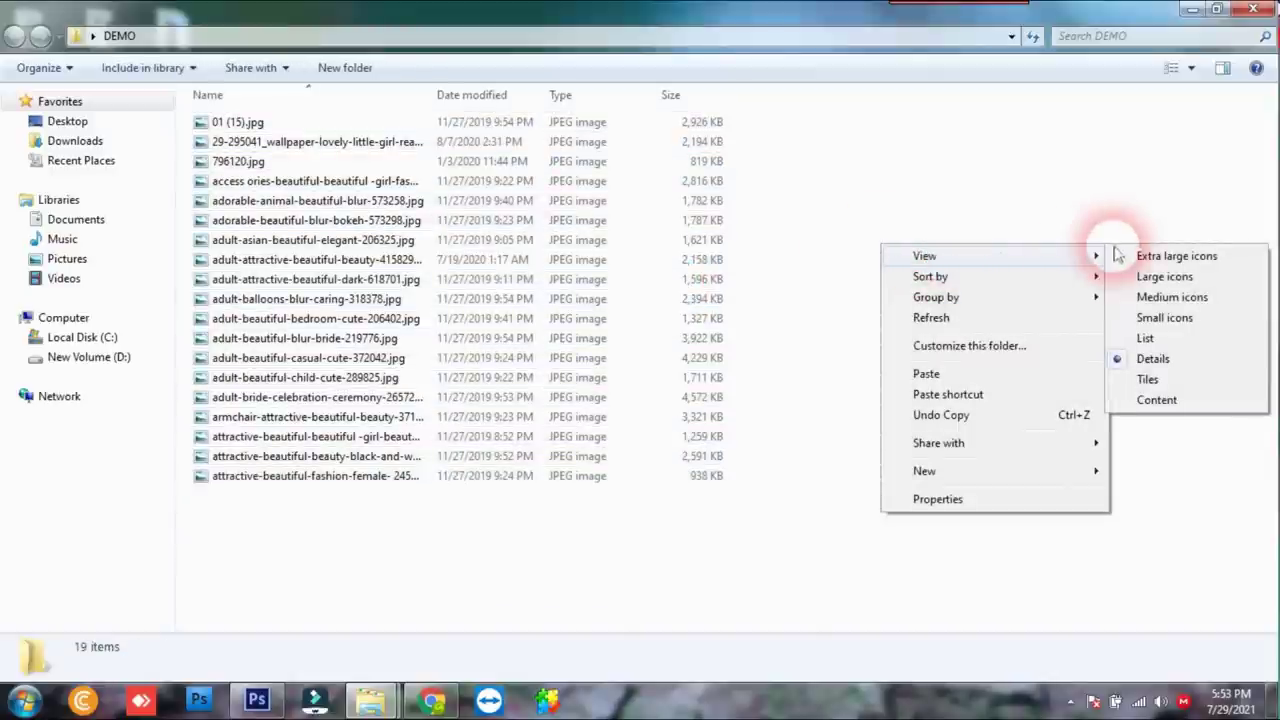
click(1170, 256)
click(1253, 9)
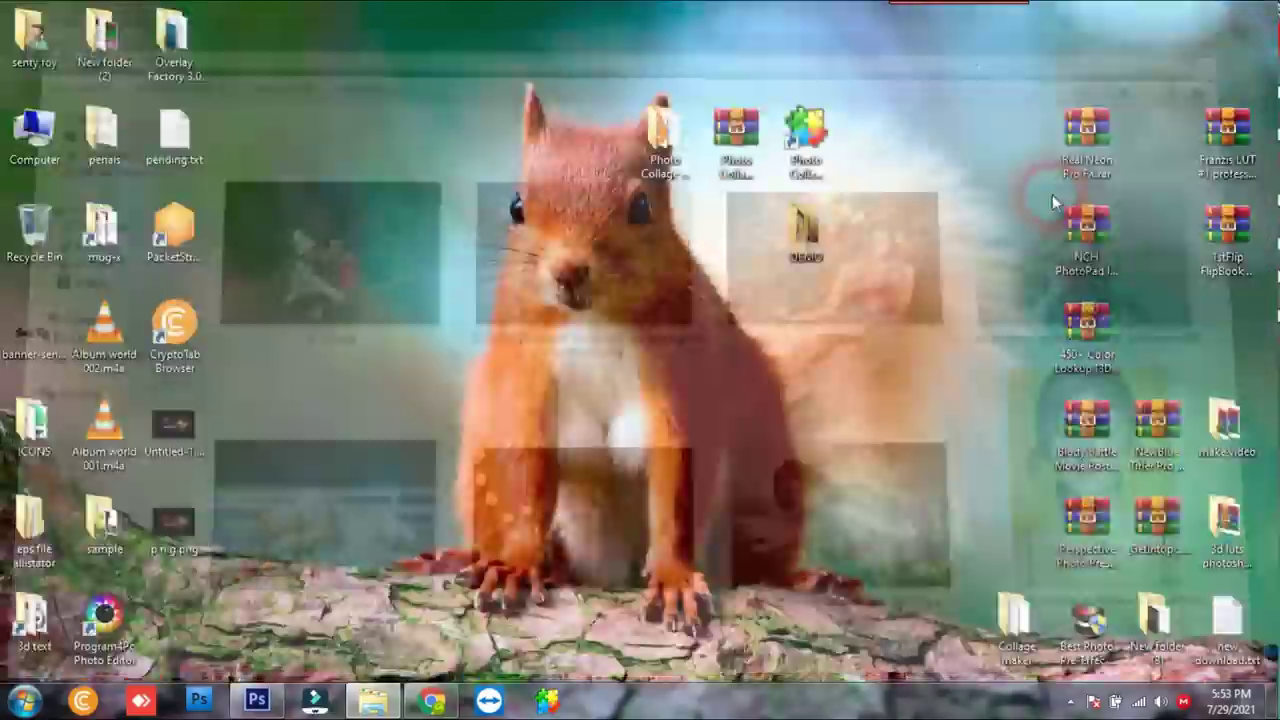
Move the DEMO folder beside the Photo Collage Maker desktop shortcut and launch Photo Collage Maker
drag(901, 268, 878, 142)
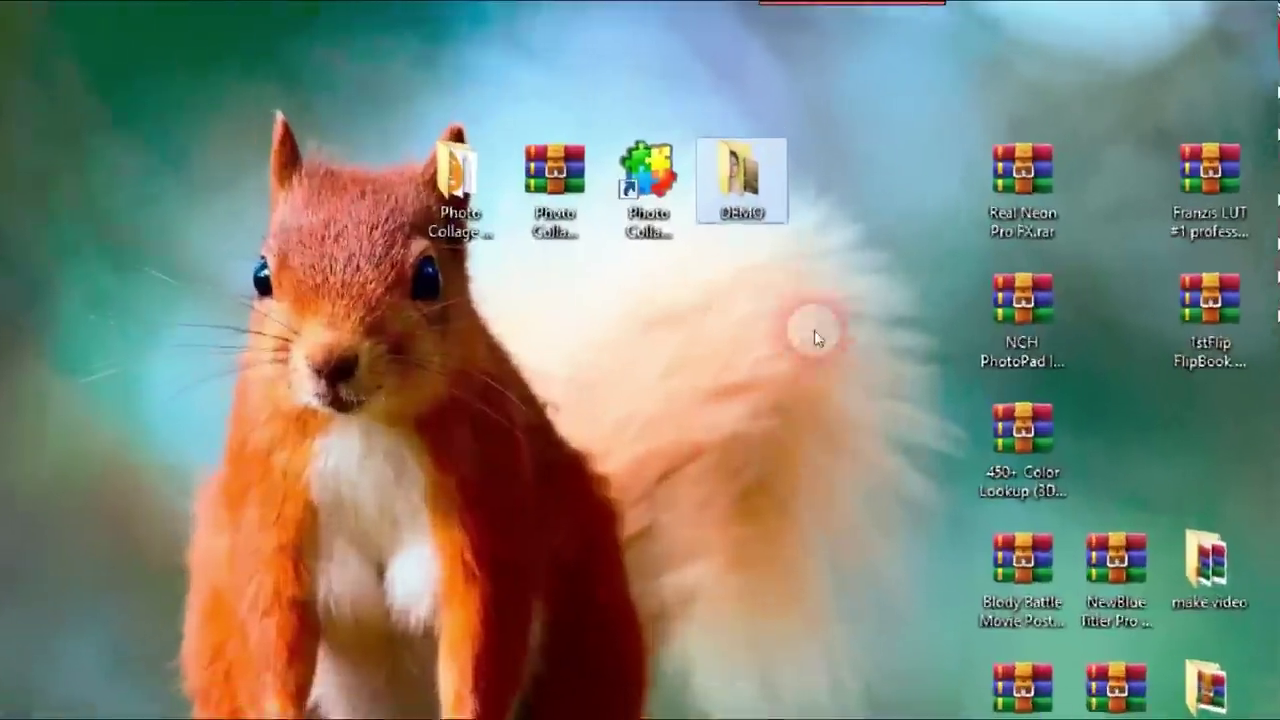
click(800, 132)
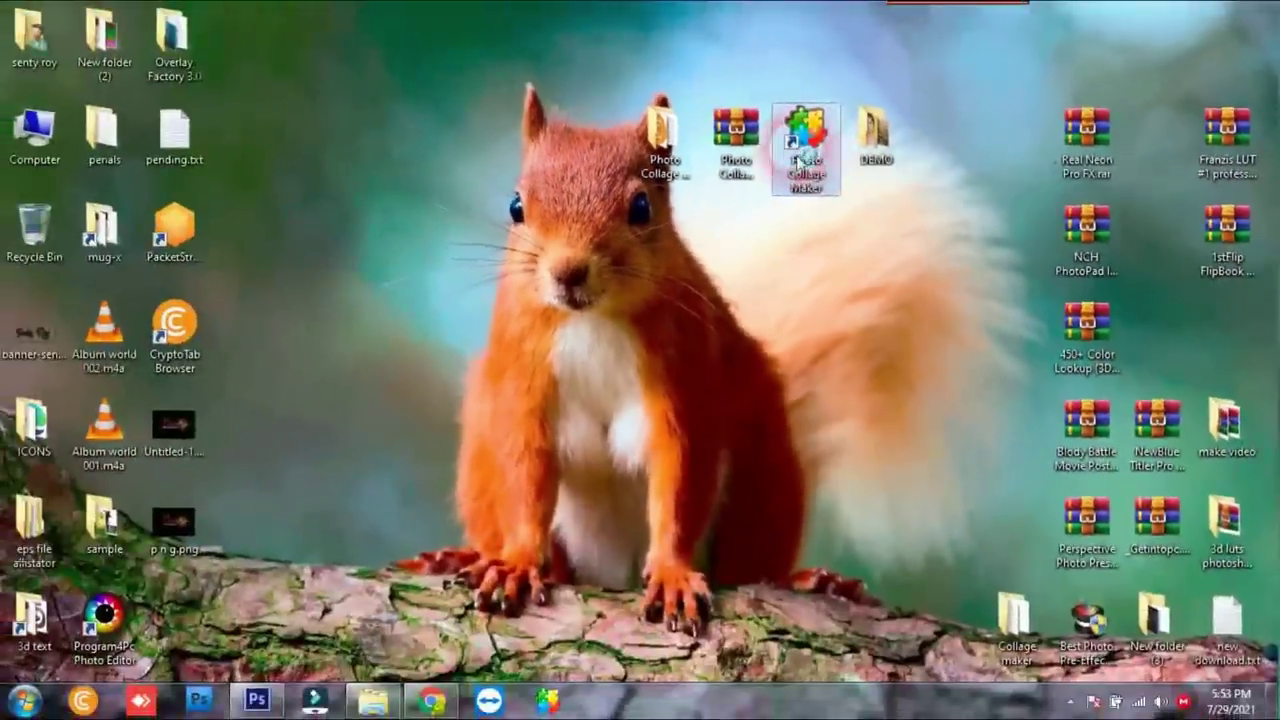
double_click(798, 160)
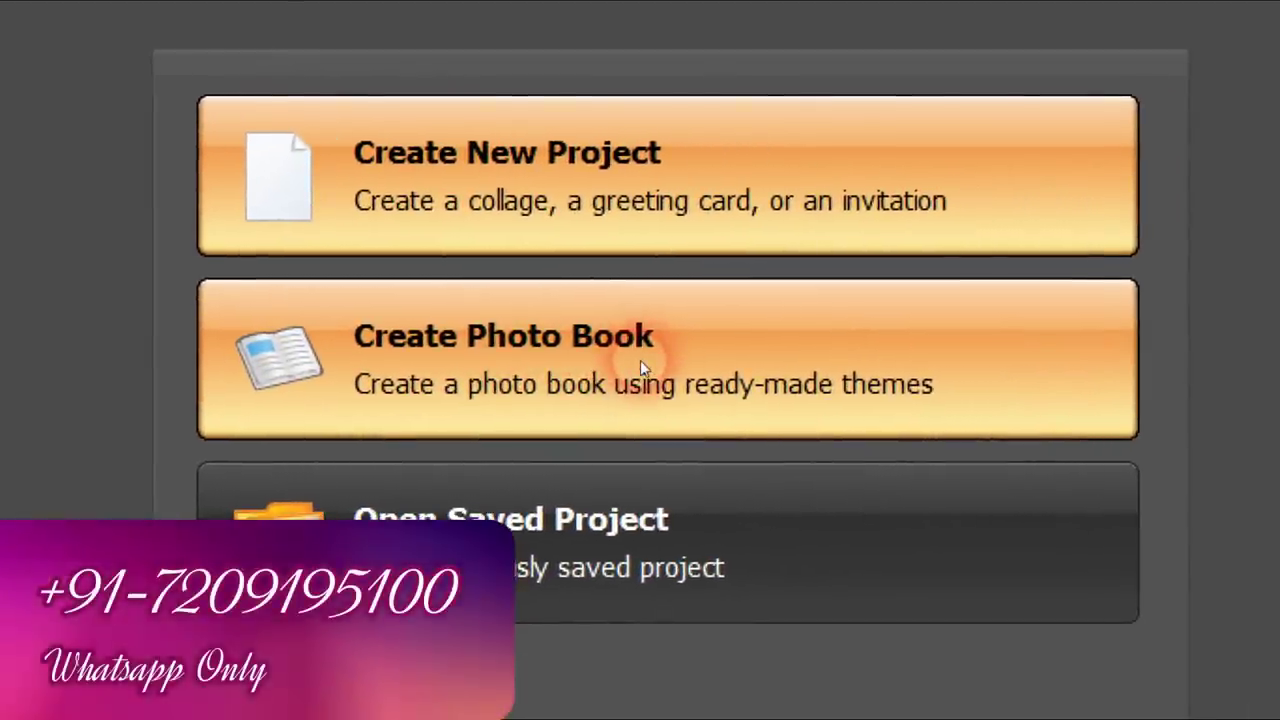
Create a new project and choose Collage Templates as the project type
click(643, 367)
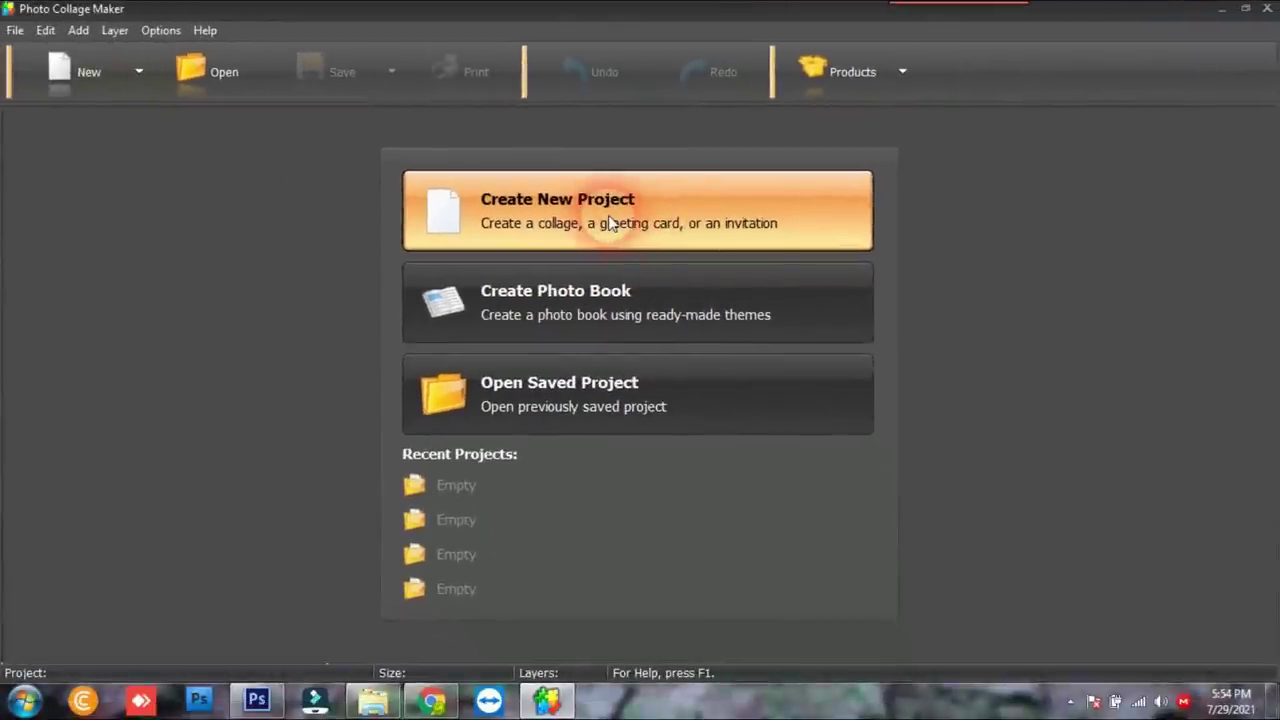
click(610, 222)
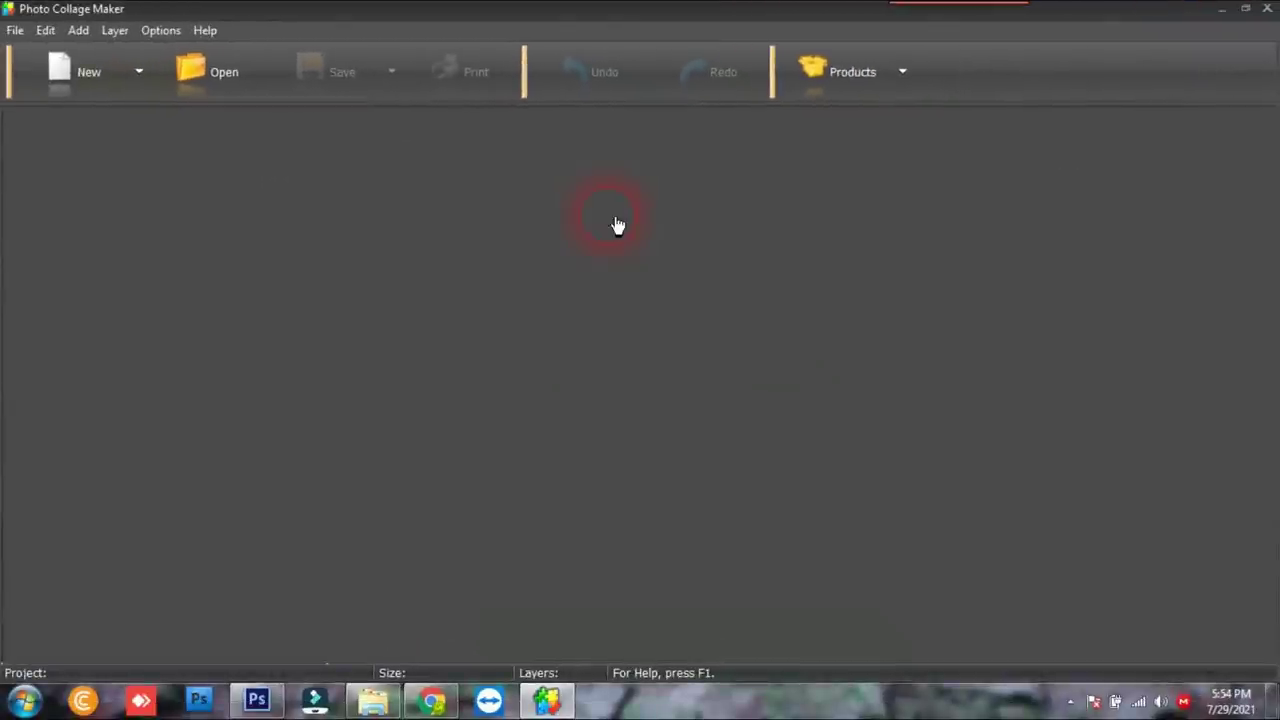
drag(657, 81, 688, 108)
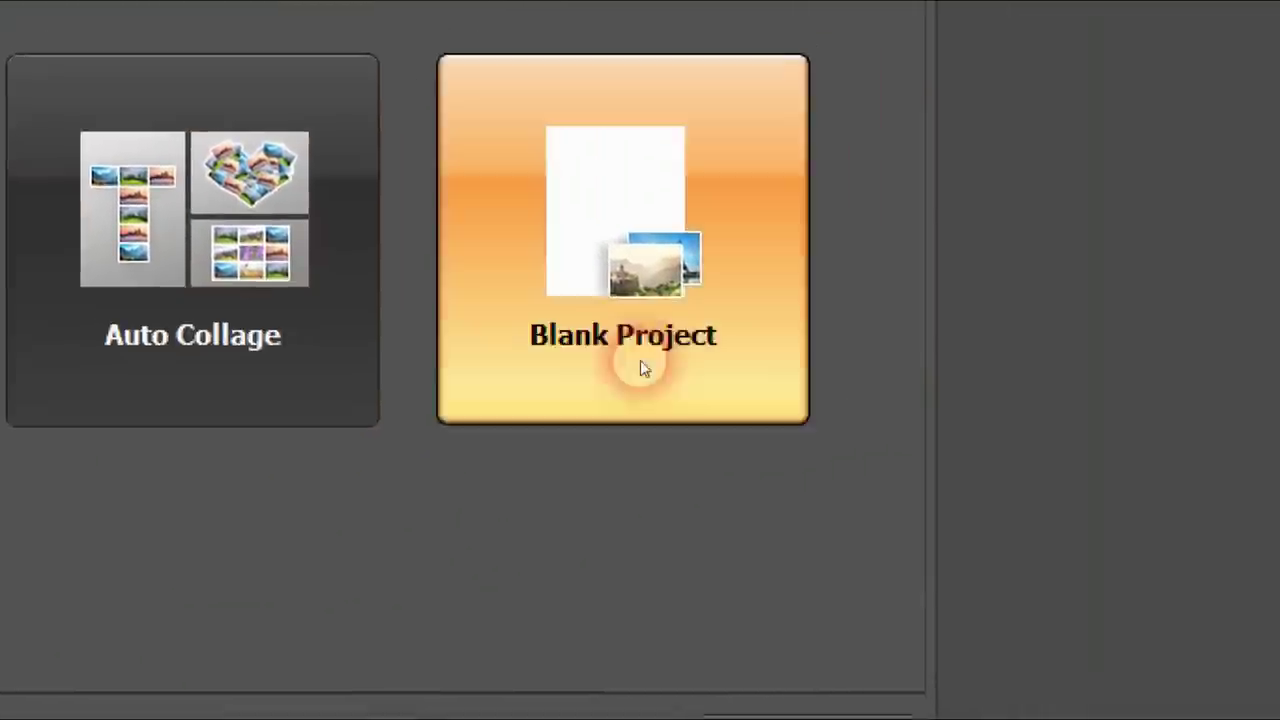
click(1100, 381)
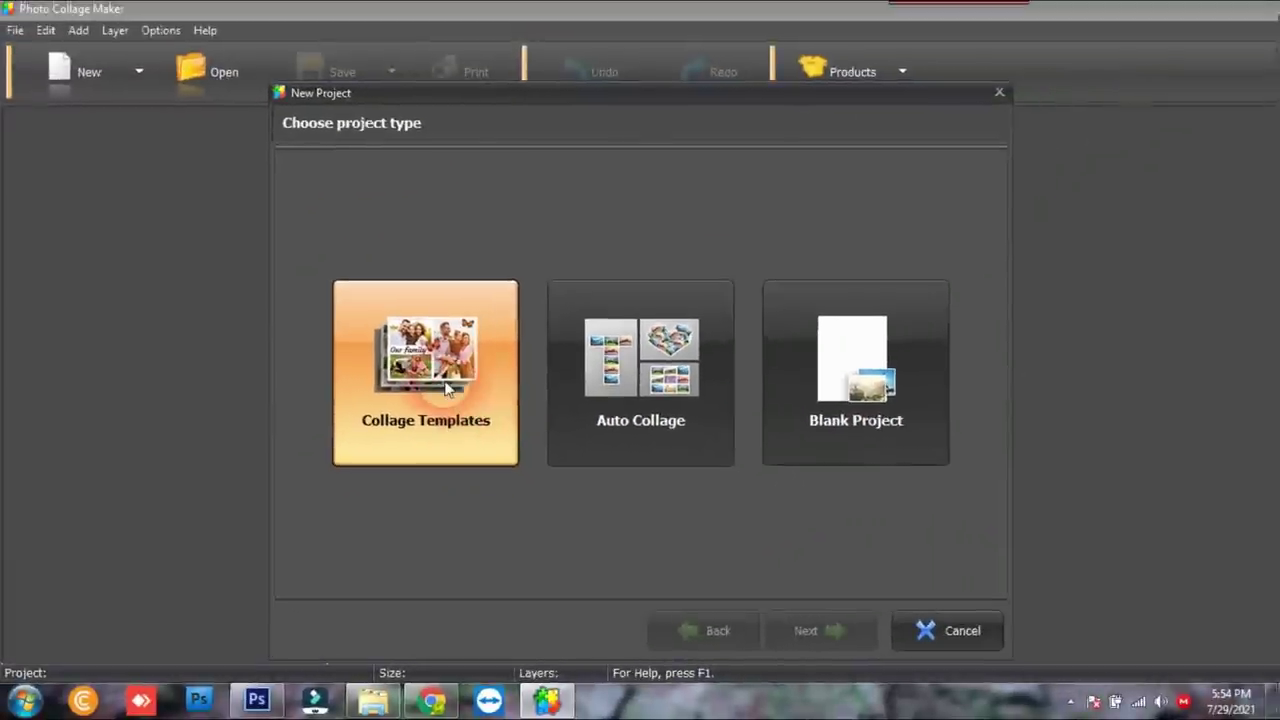
double_click(705, 402)
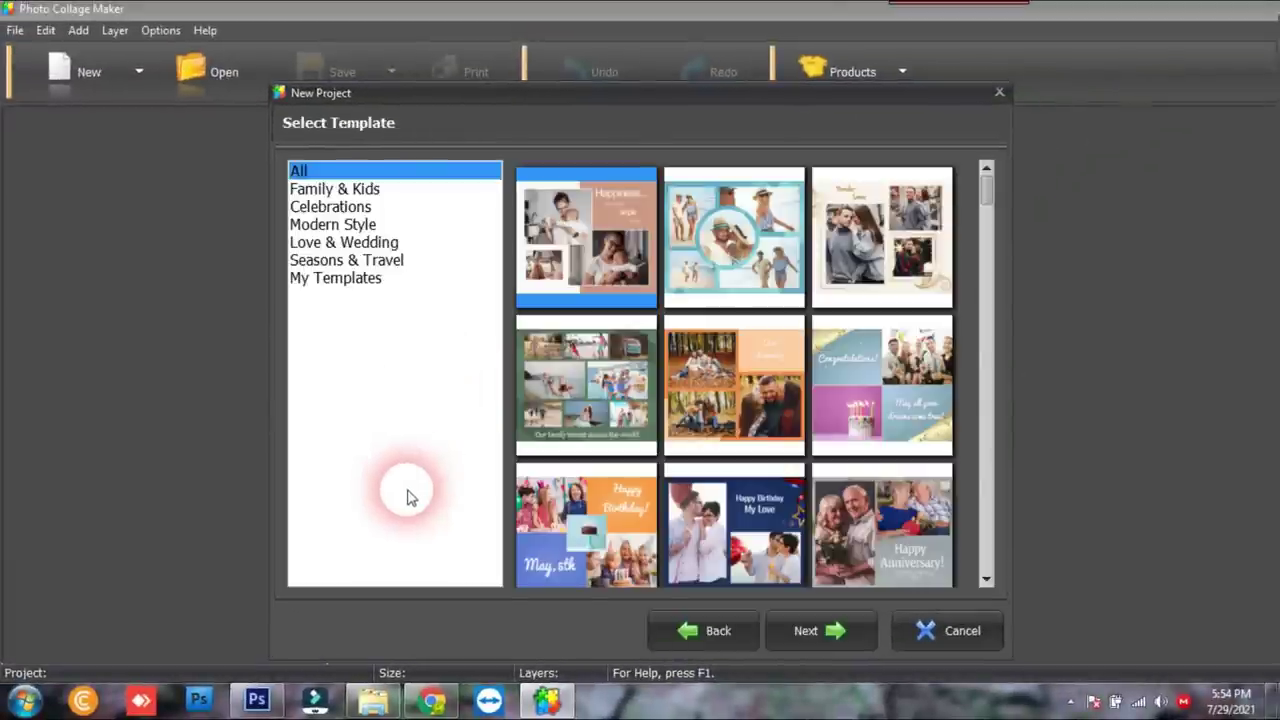
Look through the template categories from Family & Kids and Celebrations down to My Templates
mouse_move(612, 99)
mouse_down()
mouse_move(571, 77)
mouse_move(623, 139)
mouse_move(603, 101)
mouse_up()
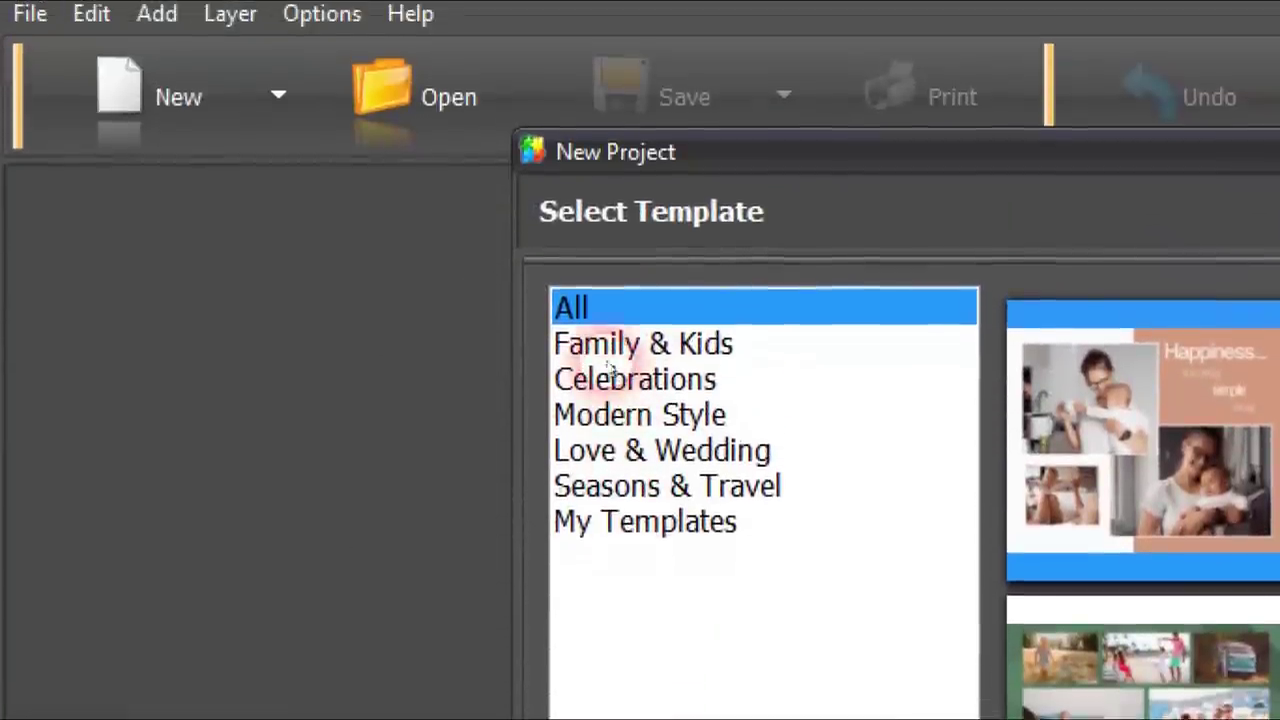
click(600, 177)
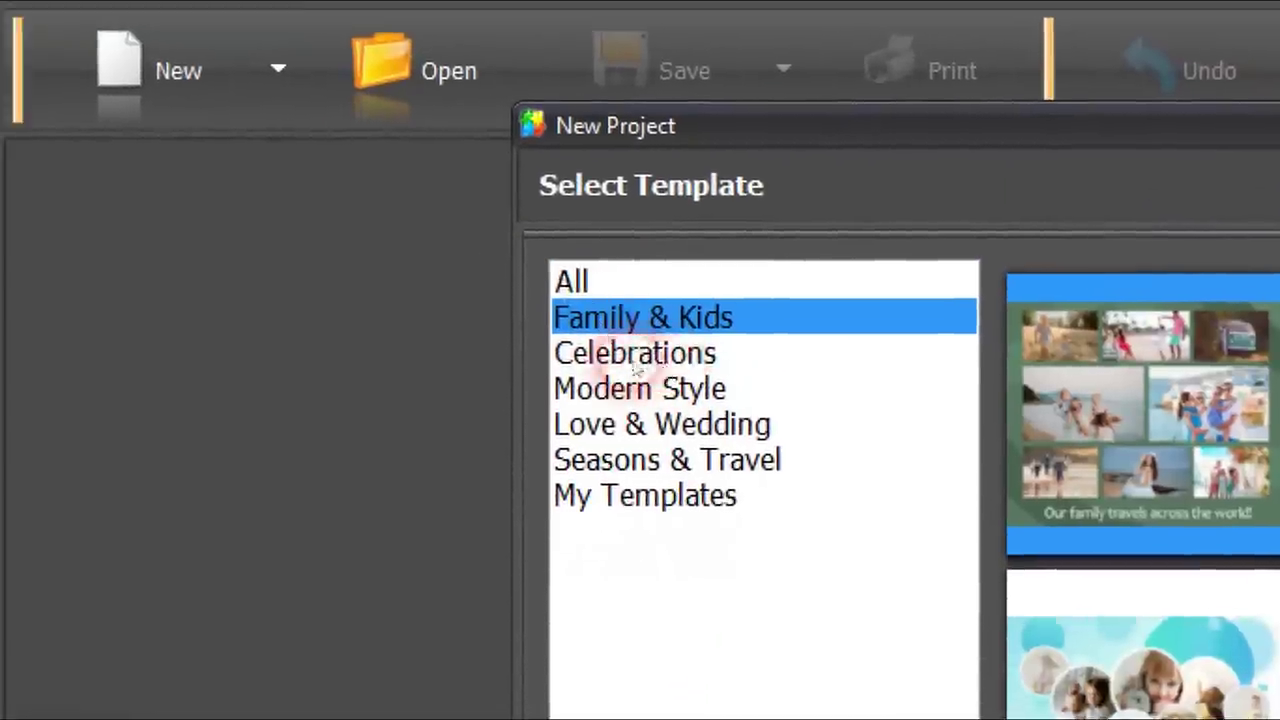
click(635, 358)
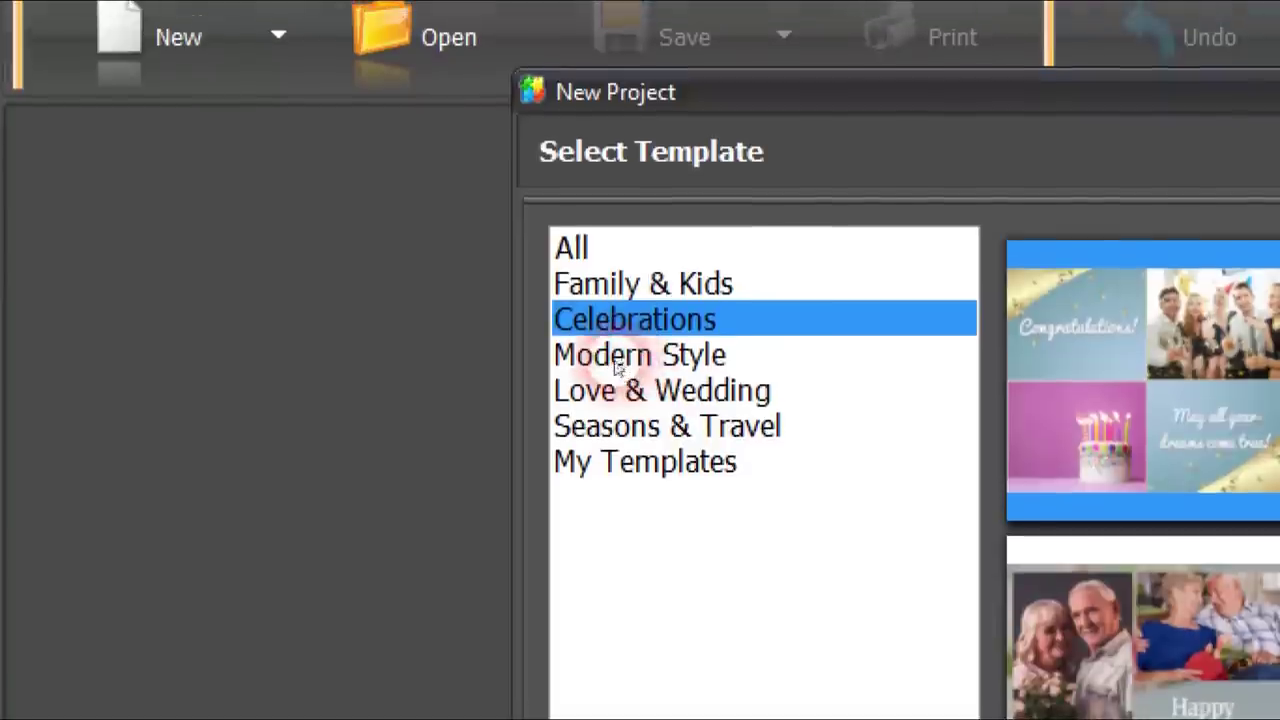
click(630, 389)
click(620, 424)
click(630, 411)
click(625, 447)
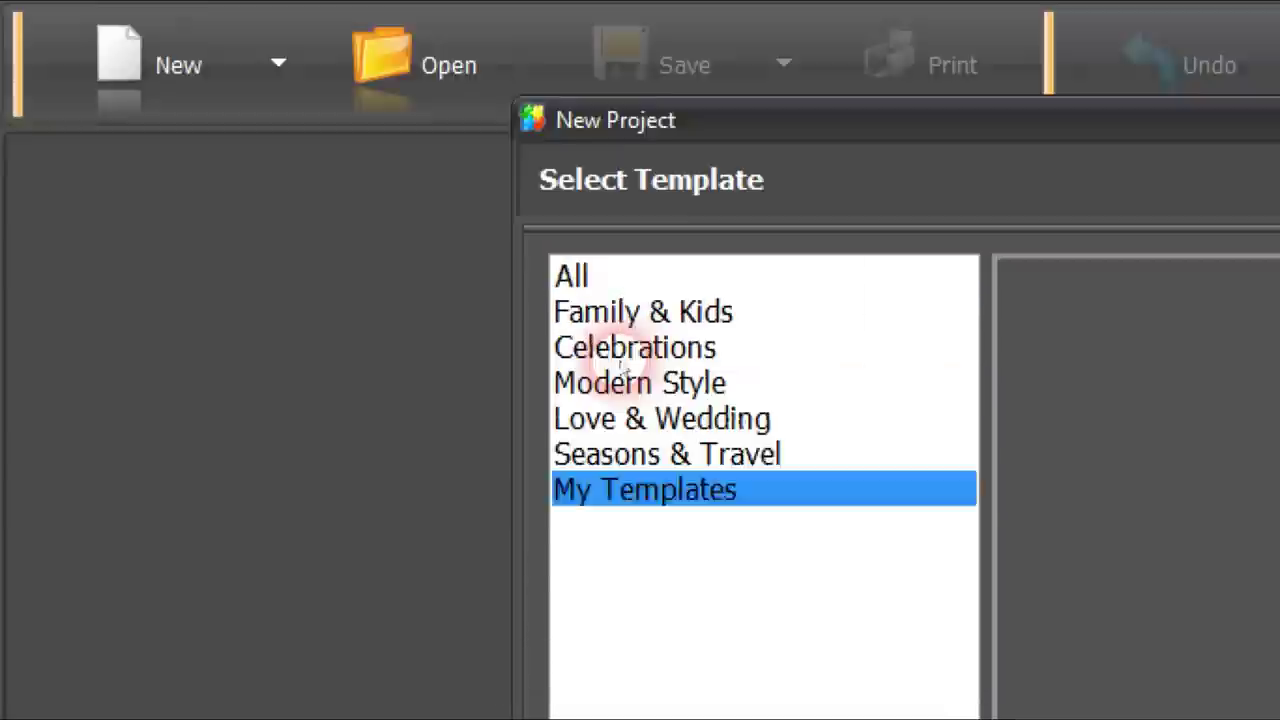
Browse the complete collection of collage templates in the All category from beginning to end
click(585, 238)
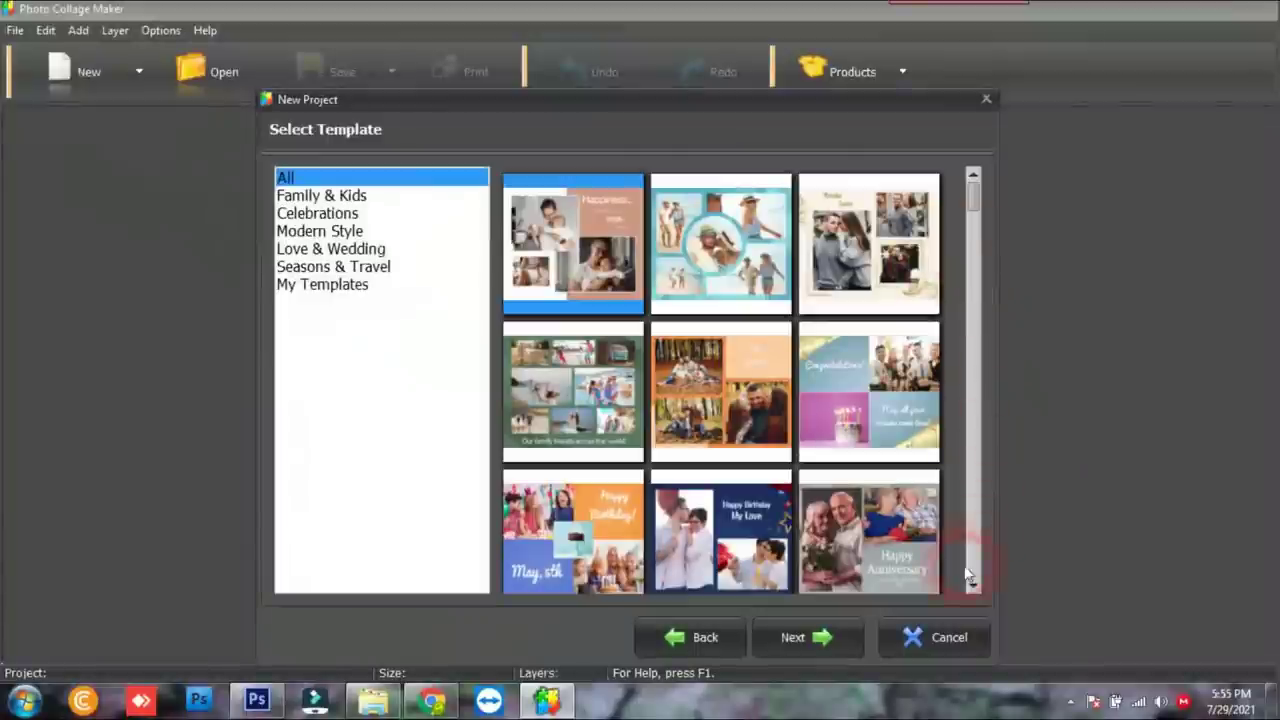
click(973, 590)
click(973, 590)
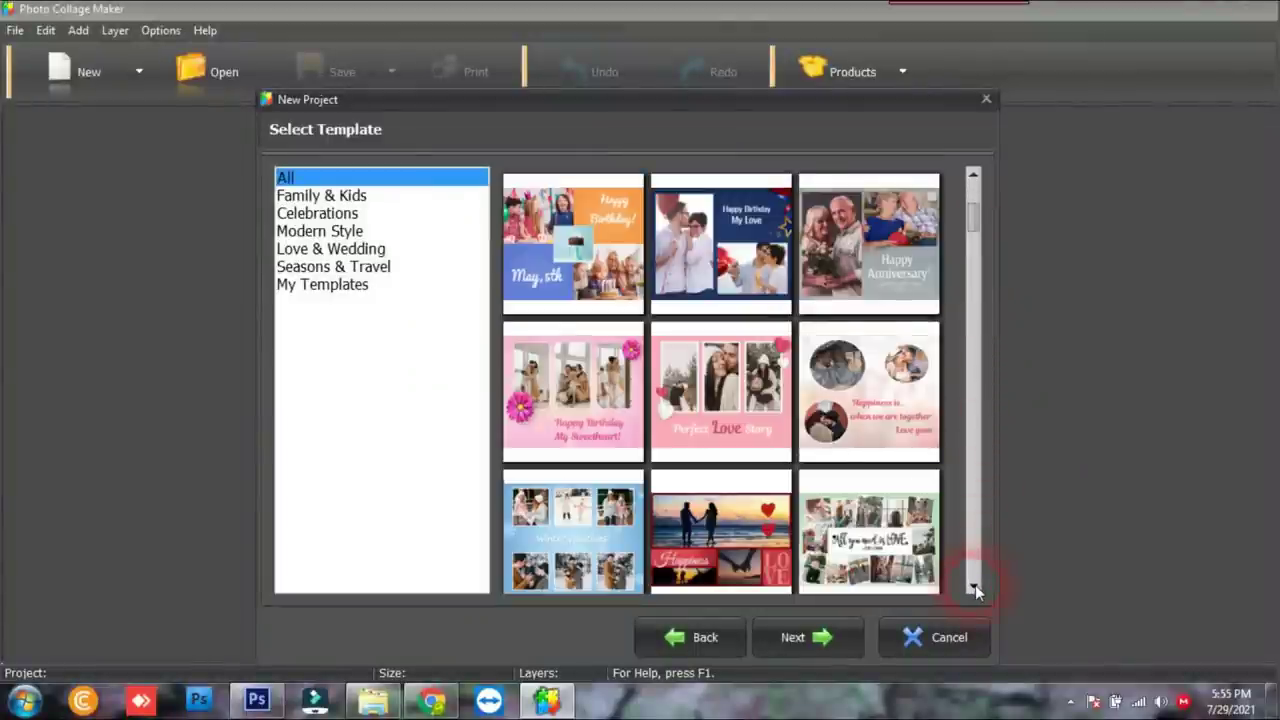
click(973, 590)
click(973, 590)
click(973, 590)
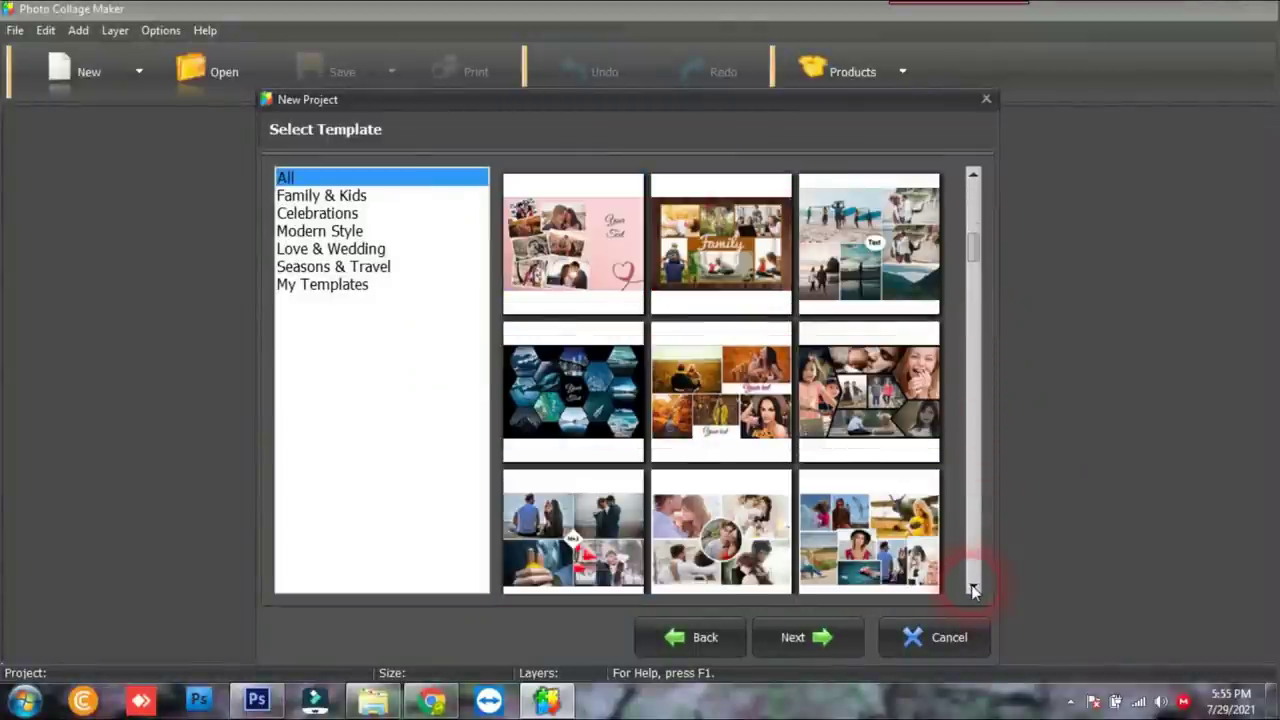
click(973, 590)
click(973, 590)
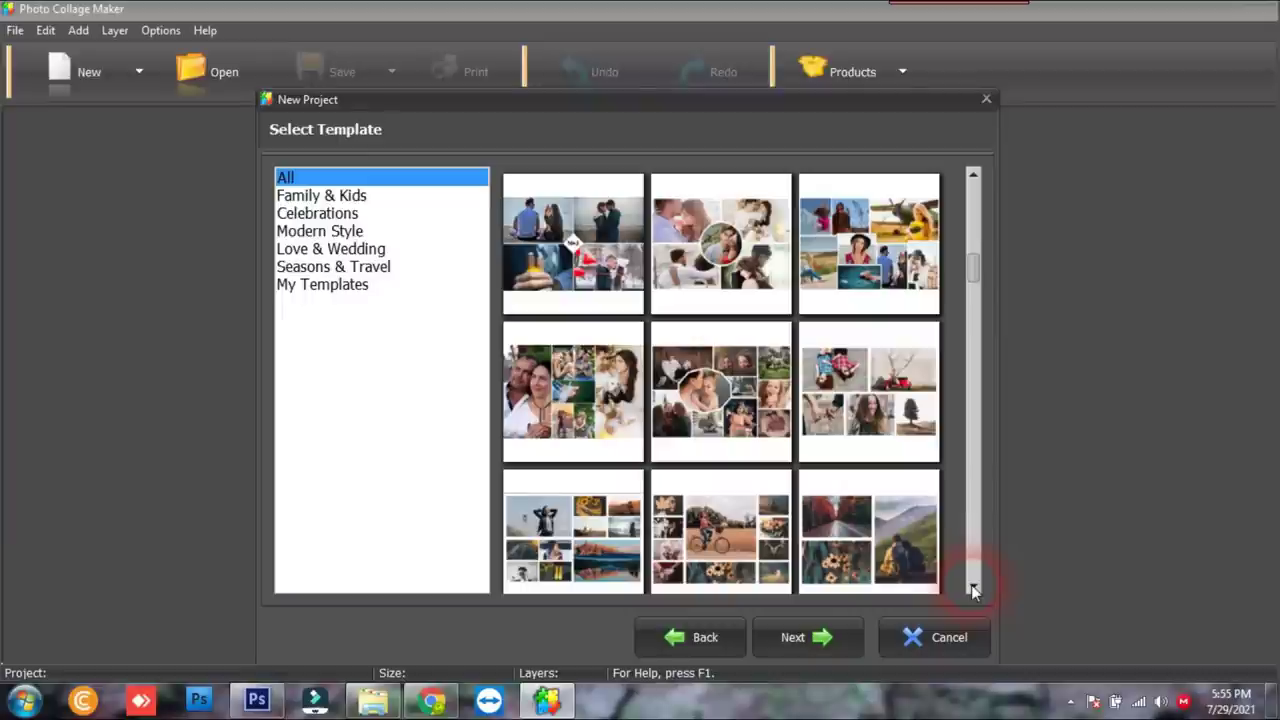
click(973, 590)
click(973, 590)
click(973, 590)
click(973, 590)
click(973, 590)
click(973, 590)
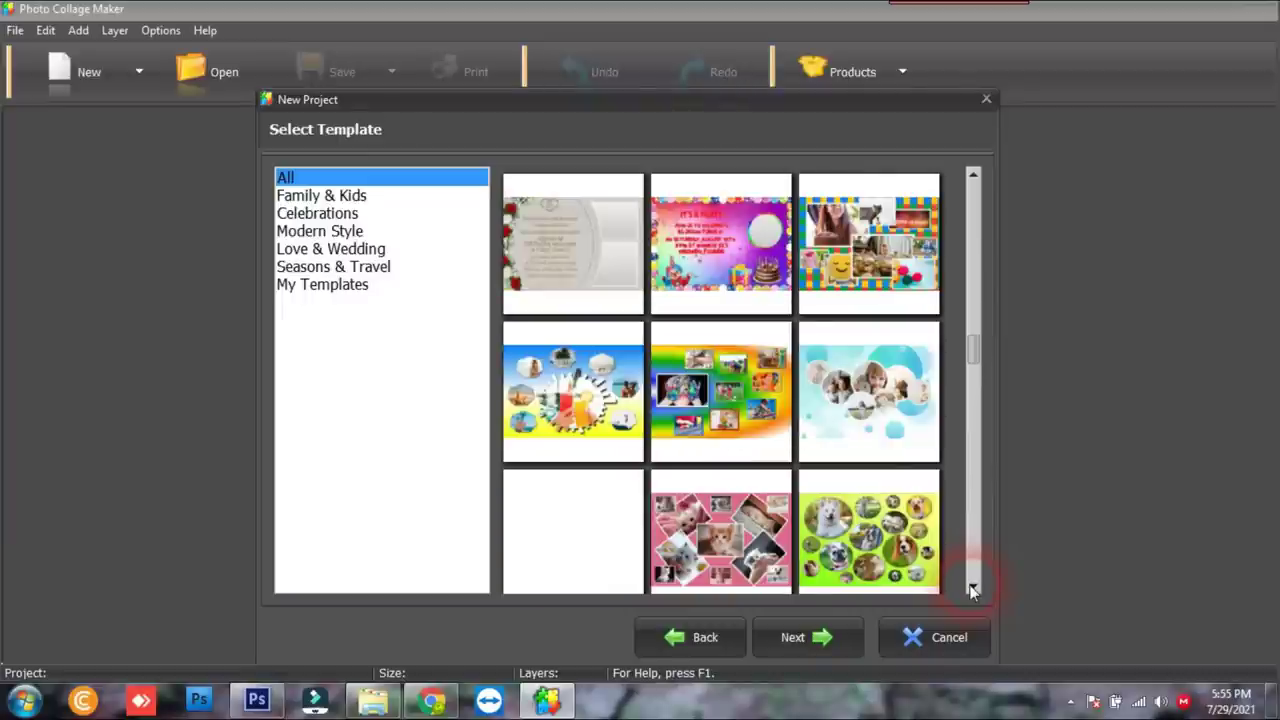
click(973, 590)
click(973, 590)
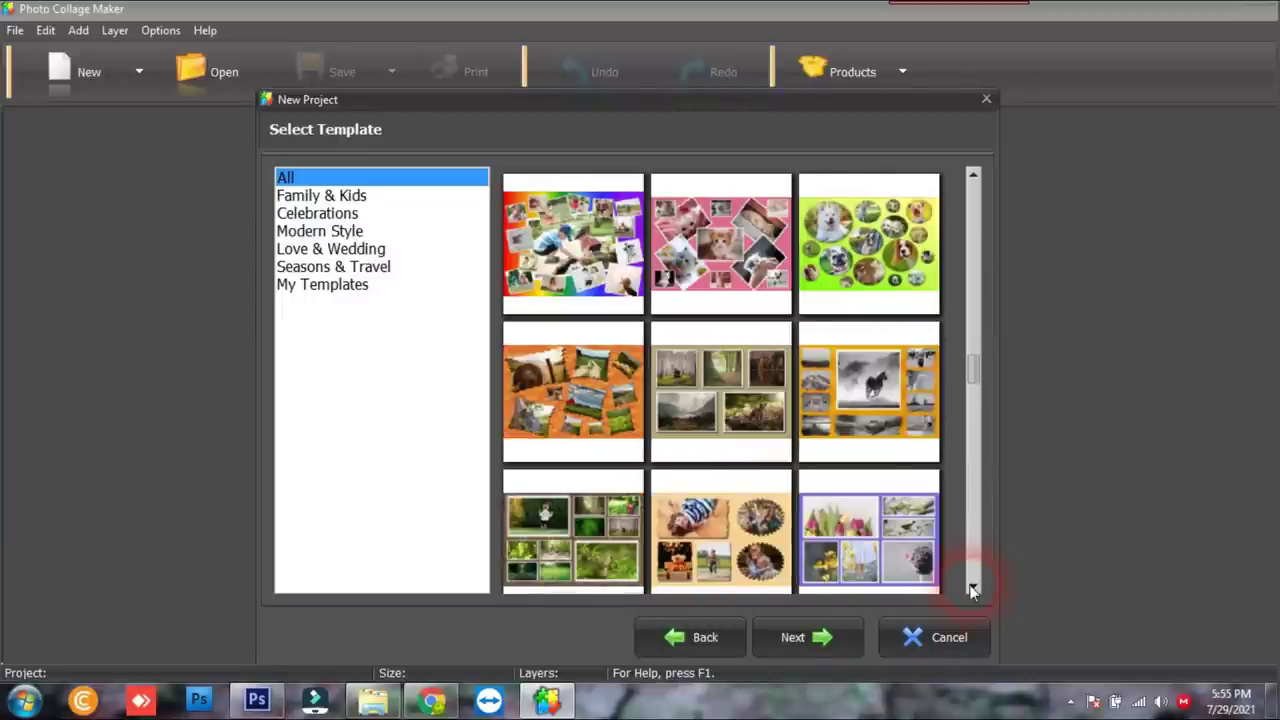
click(973, 590)
click(973, 590)
click(973, 590)
click(973, 590)
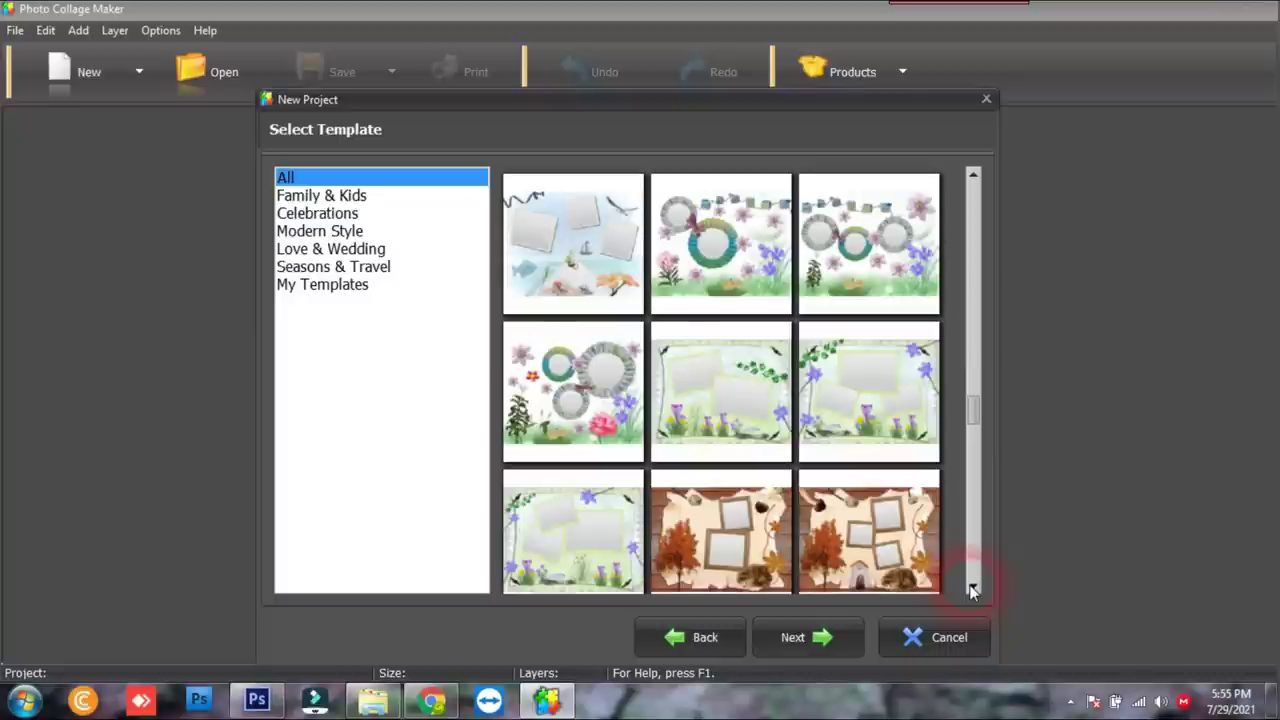
click(973, 590)
click(973, 590)
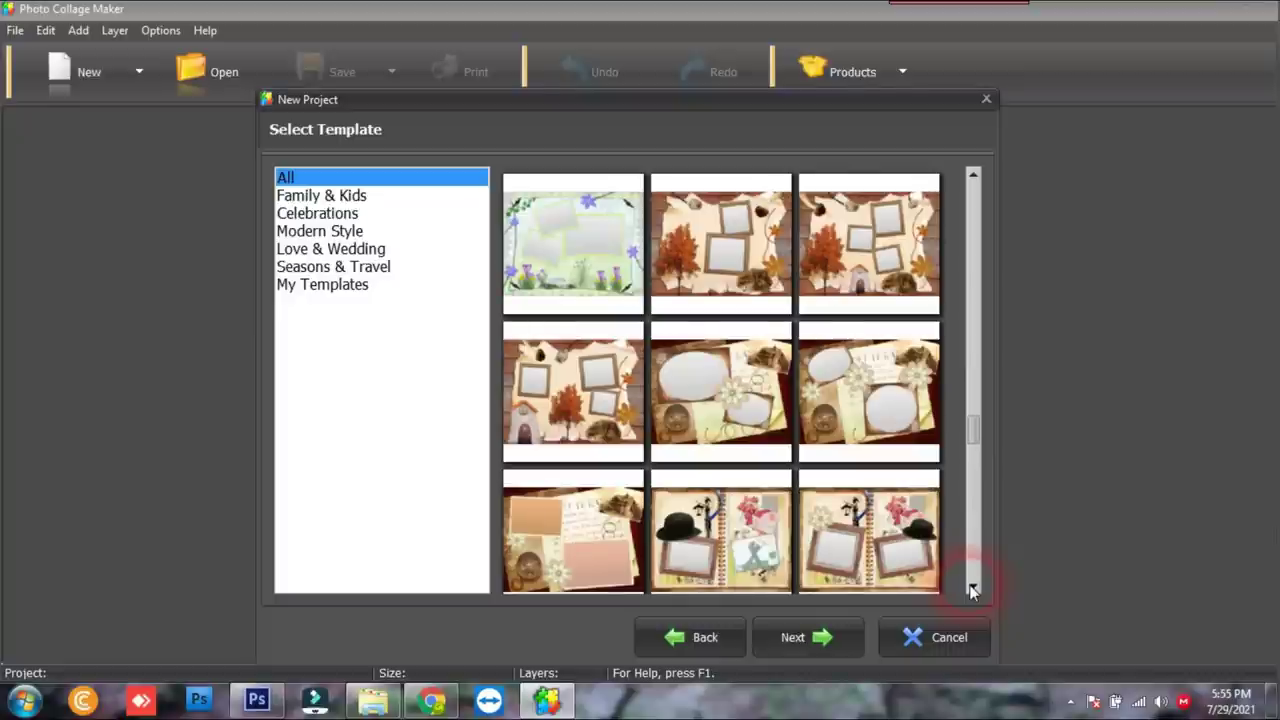
click(973, 590)
click(973, 590)
click(973, 590)
click(973, 590)
click(973, 590)
click(973, 590)
click(973, 590)
click(973, 590)
click(973, 590)
click(973, 590)
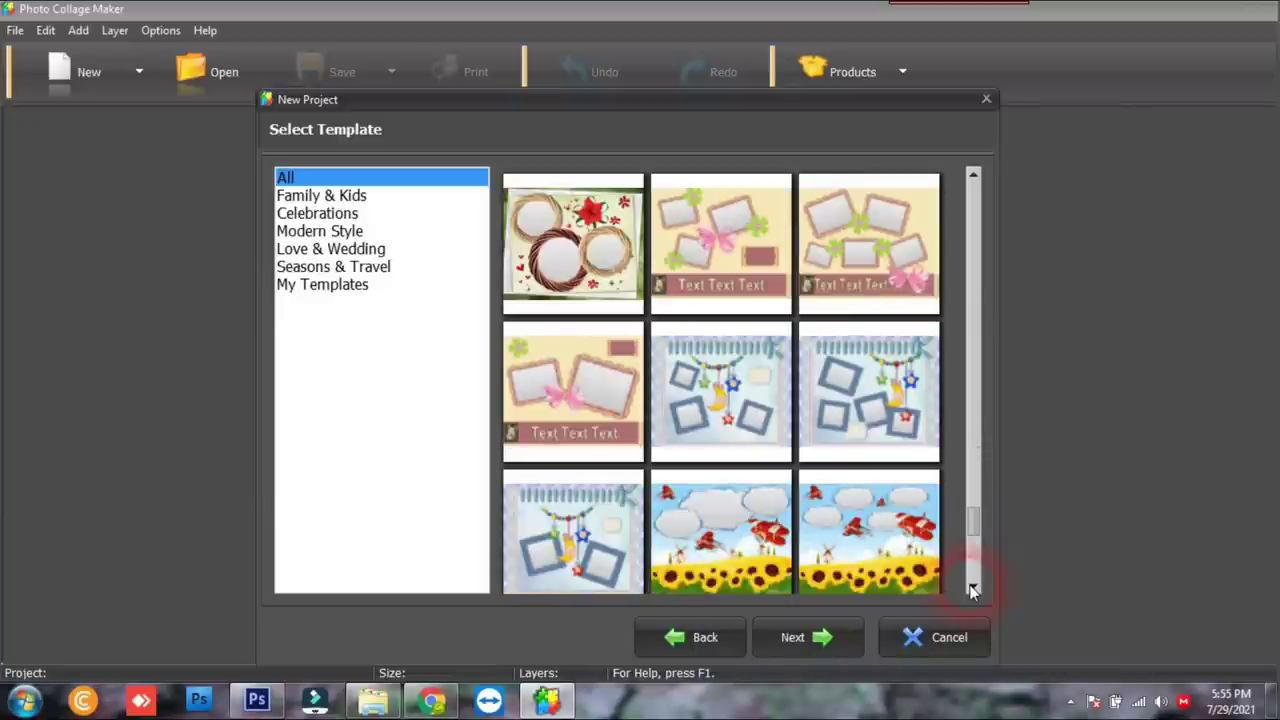
click(973, 590)
click(973, 590)
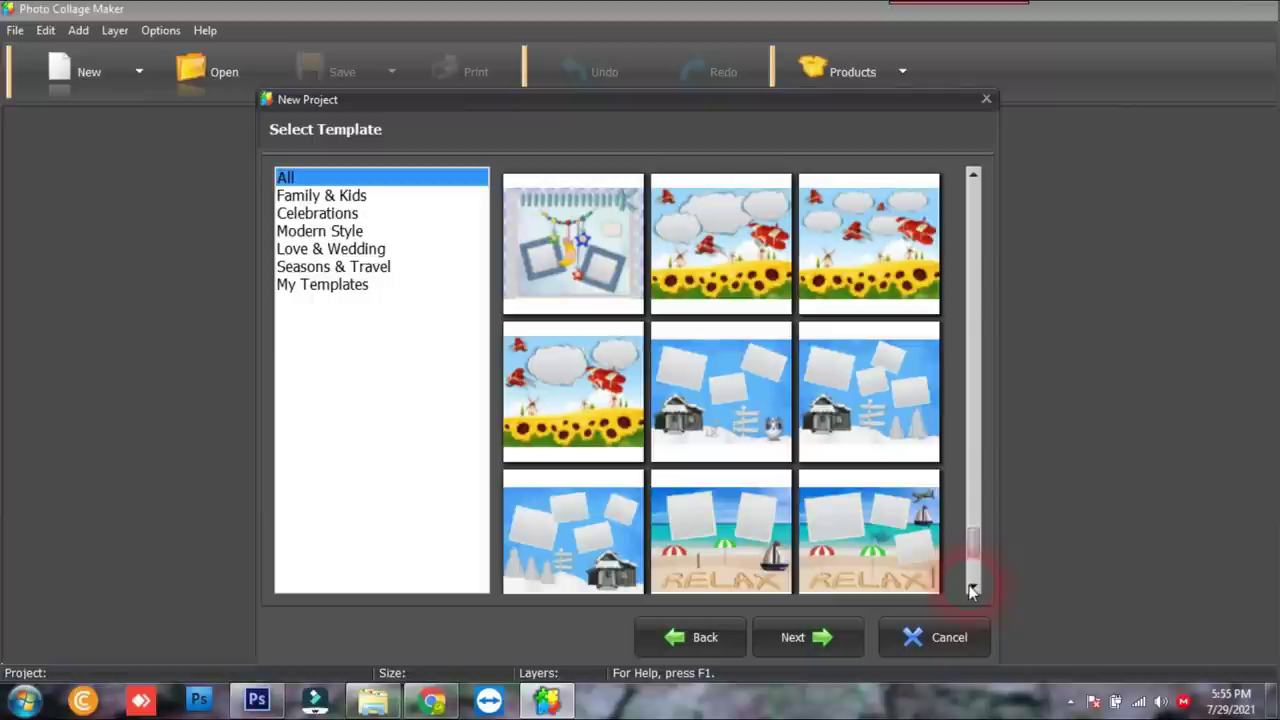
click(973, 590)
click(973, 590)
click(973, 590)
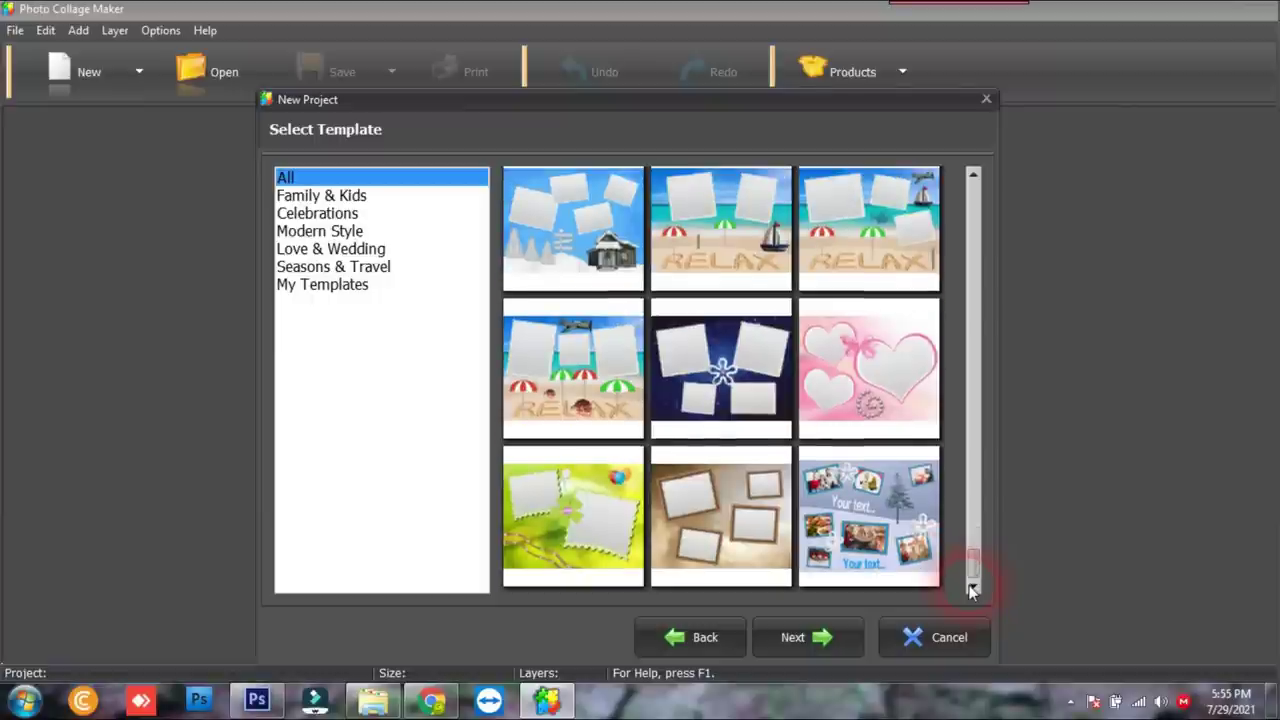
Choose the black-bordered family collage template with angular photo slots and continue to the page settings
drag(973, 578, 975, 246)
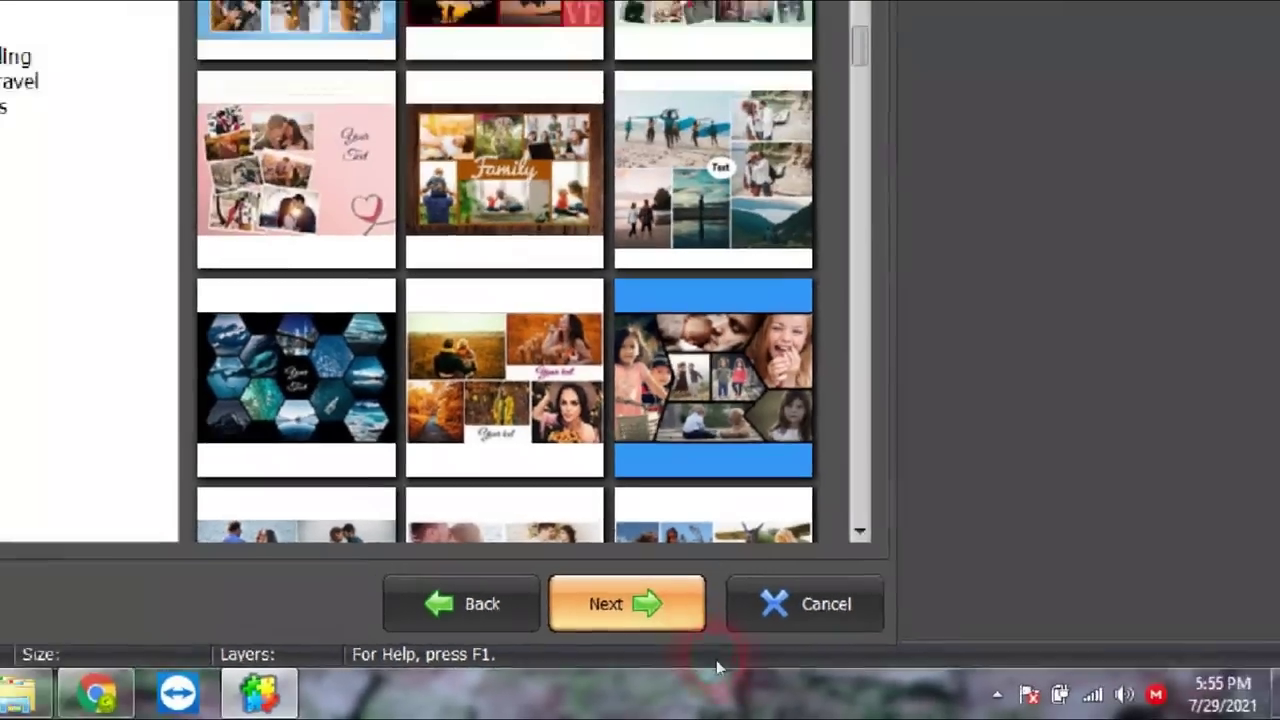
click(550, 697)
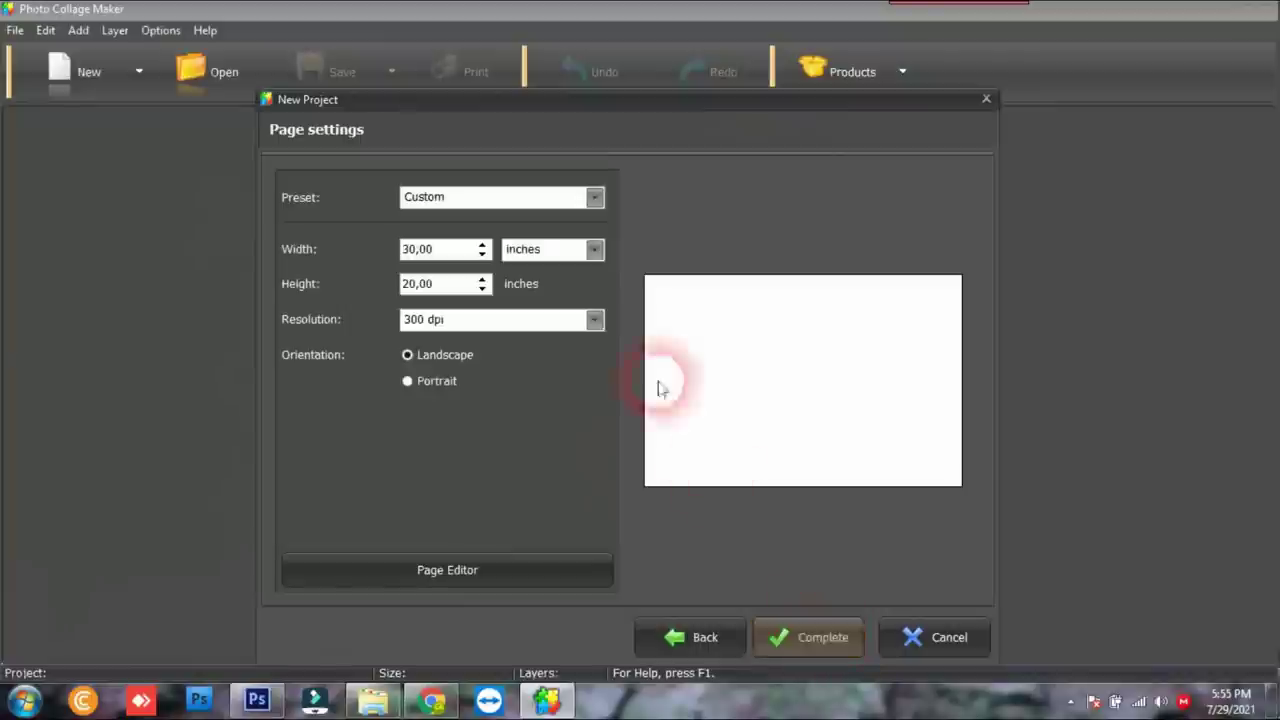
Look through the page size presets and keep Custom
drag(596, 106, 648, 130)
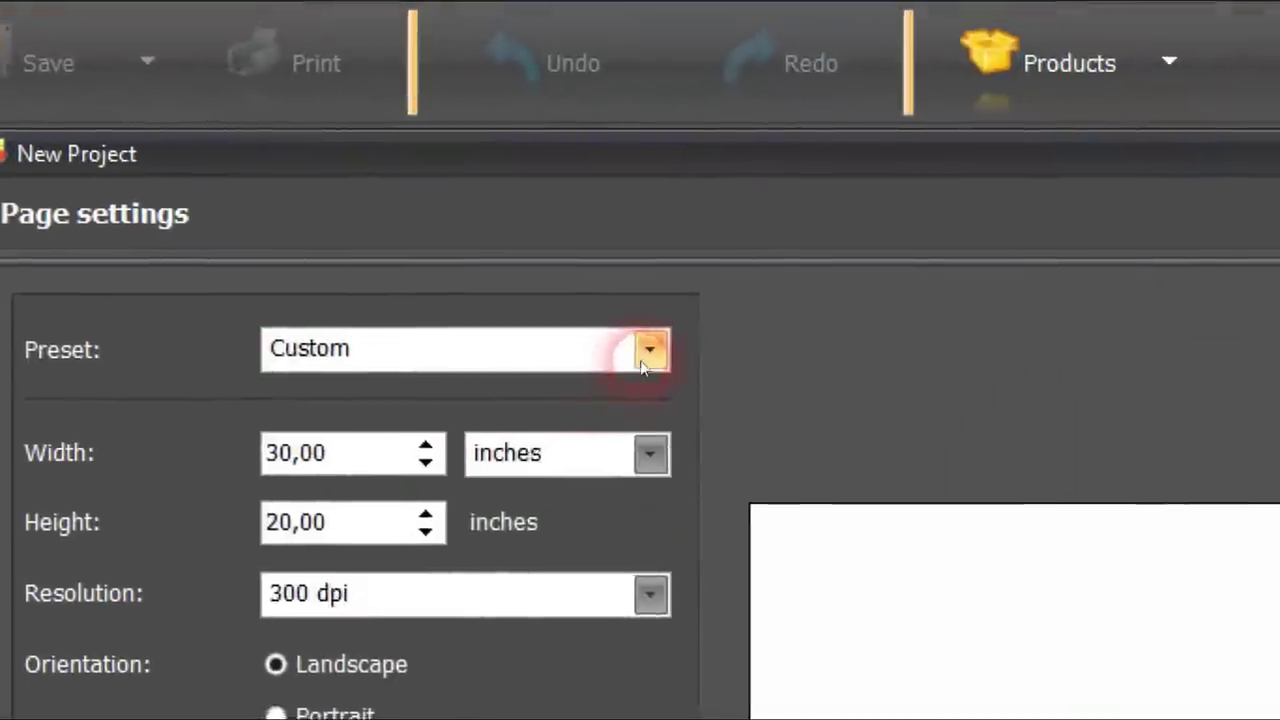
click(645, 364)
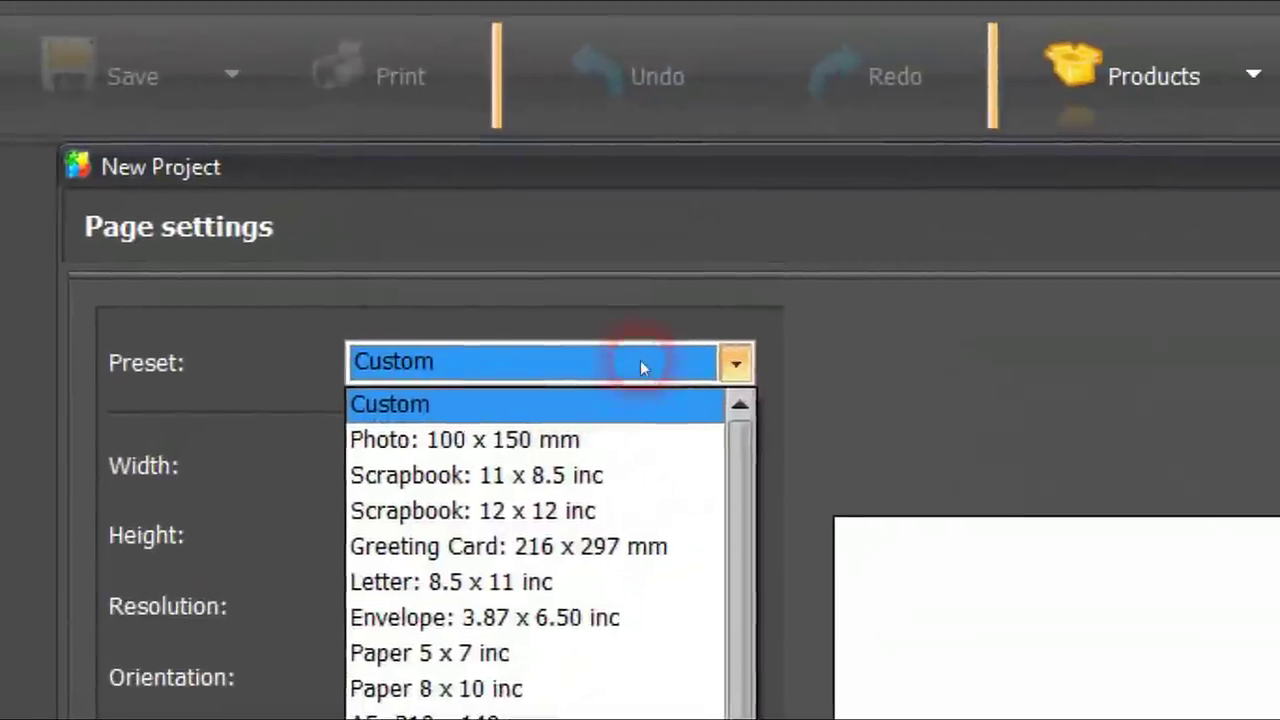
click(643, 362)
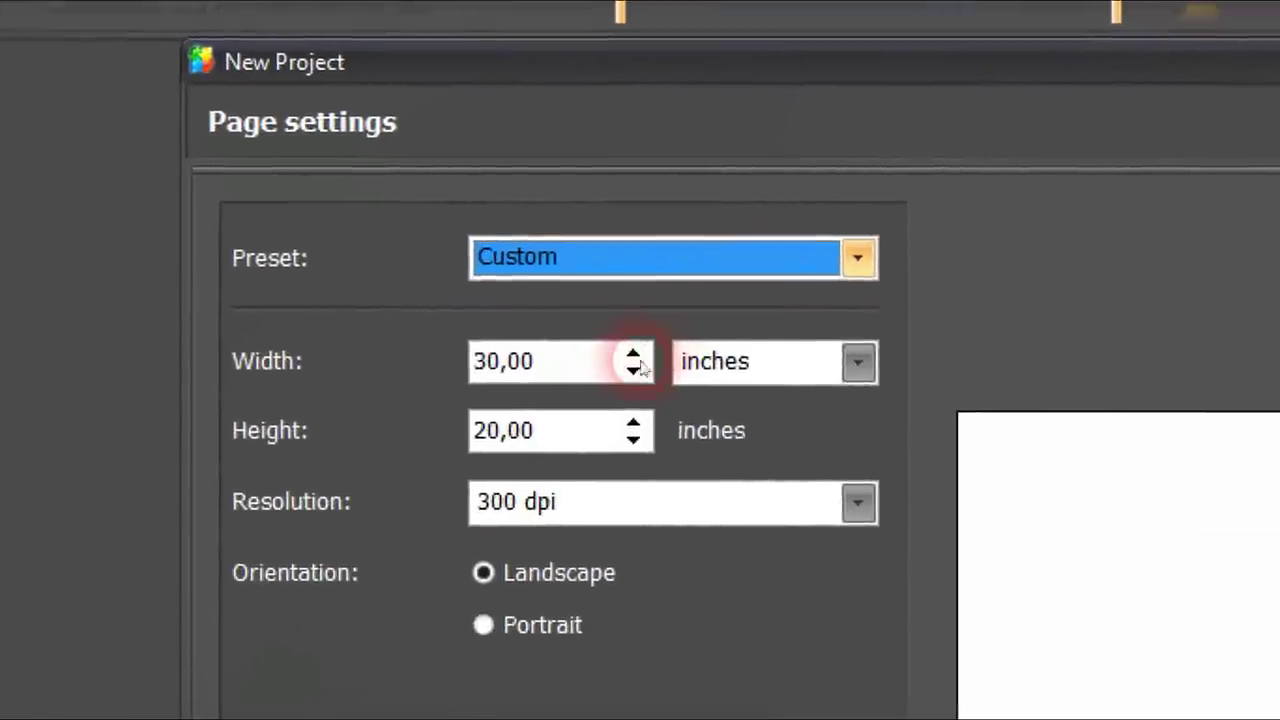
Try a page width of 31 inches and pixels as the unit, restoring 30 inches
click(659, 355)
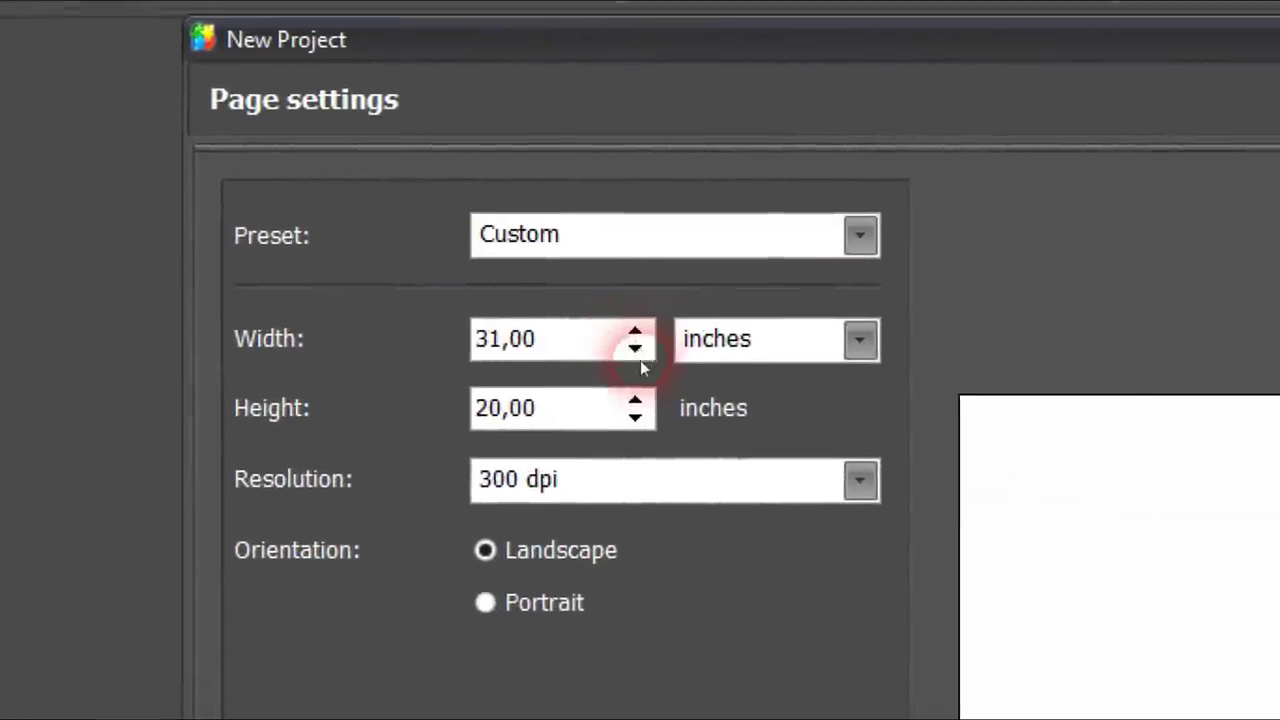
click(659, 370)
click(642, 367)
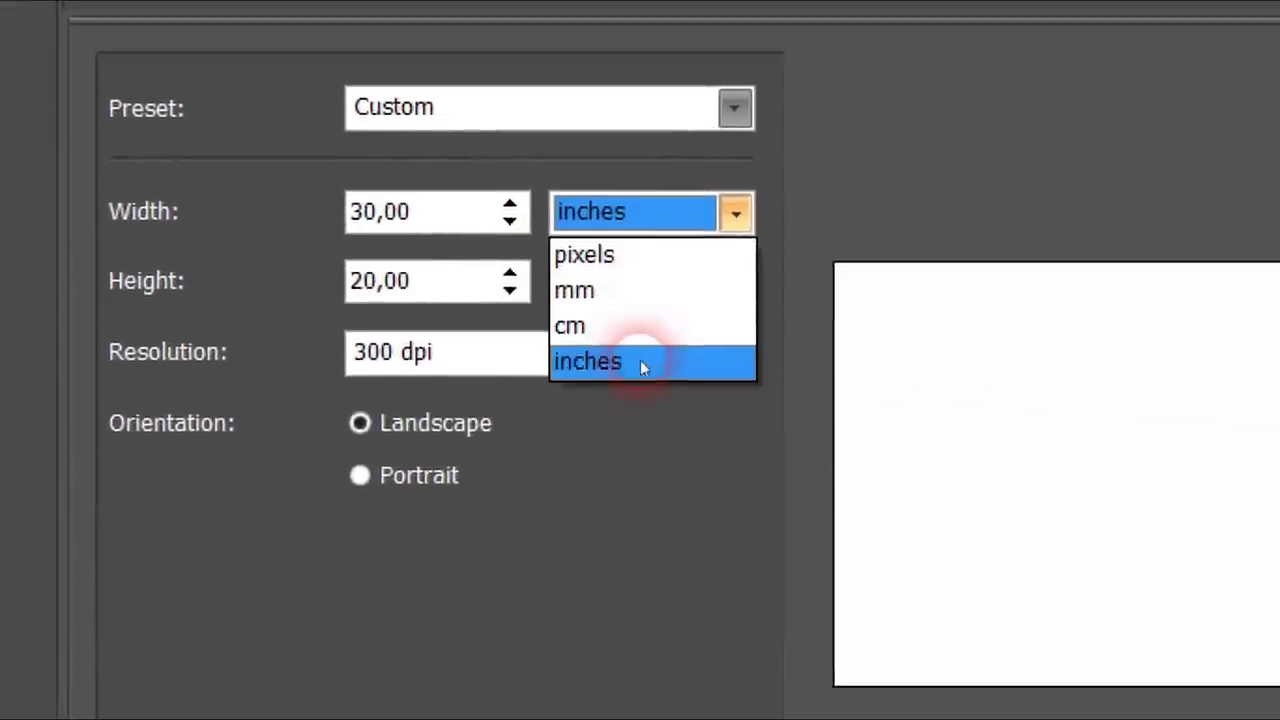
click(640, 357)
click(634, 316)
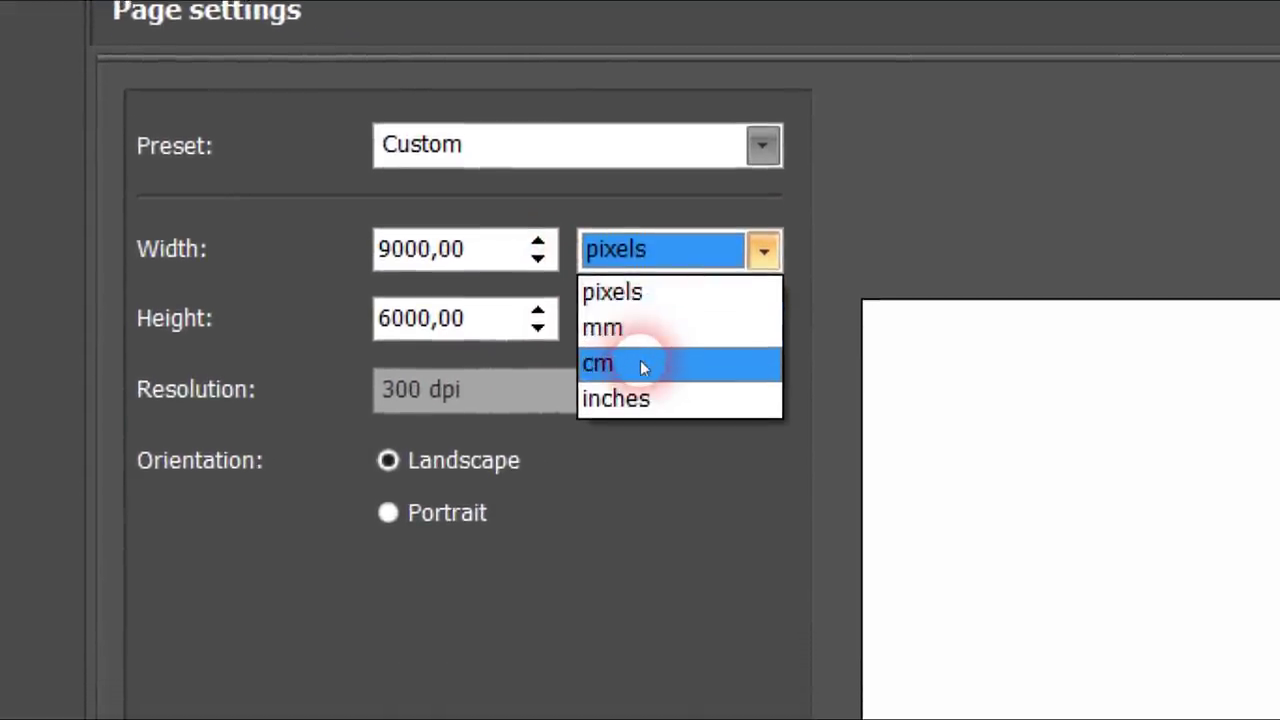
click(642, 391)
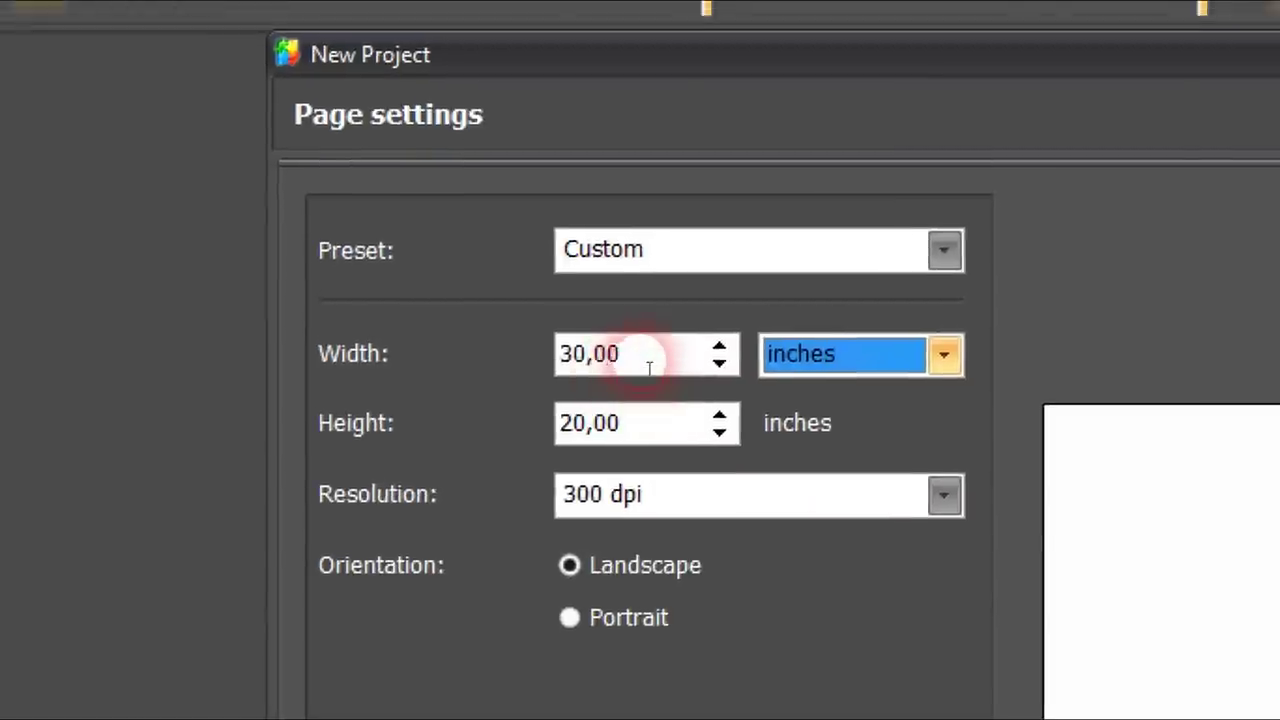
Set the page width to 12 inches and the height to 8 inches, with a resolution of 300 dpi
drag(623, 312, 589, 312)
double_click(643, 365)
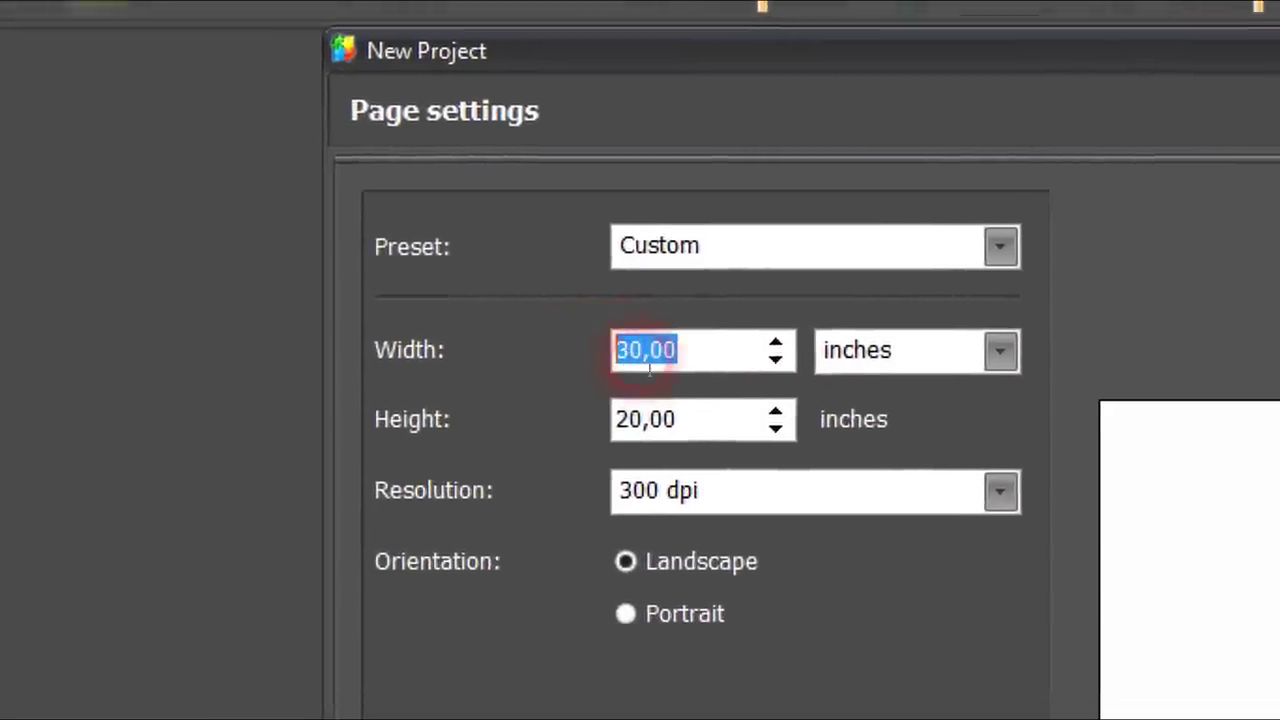
text(12)
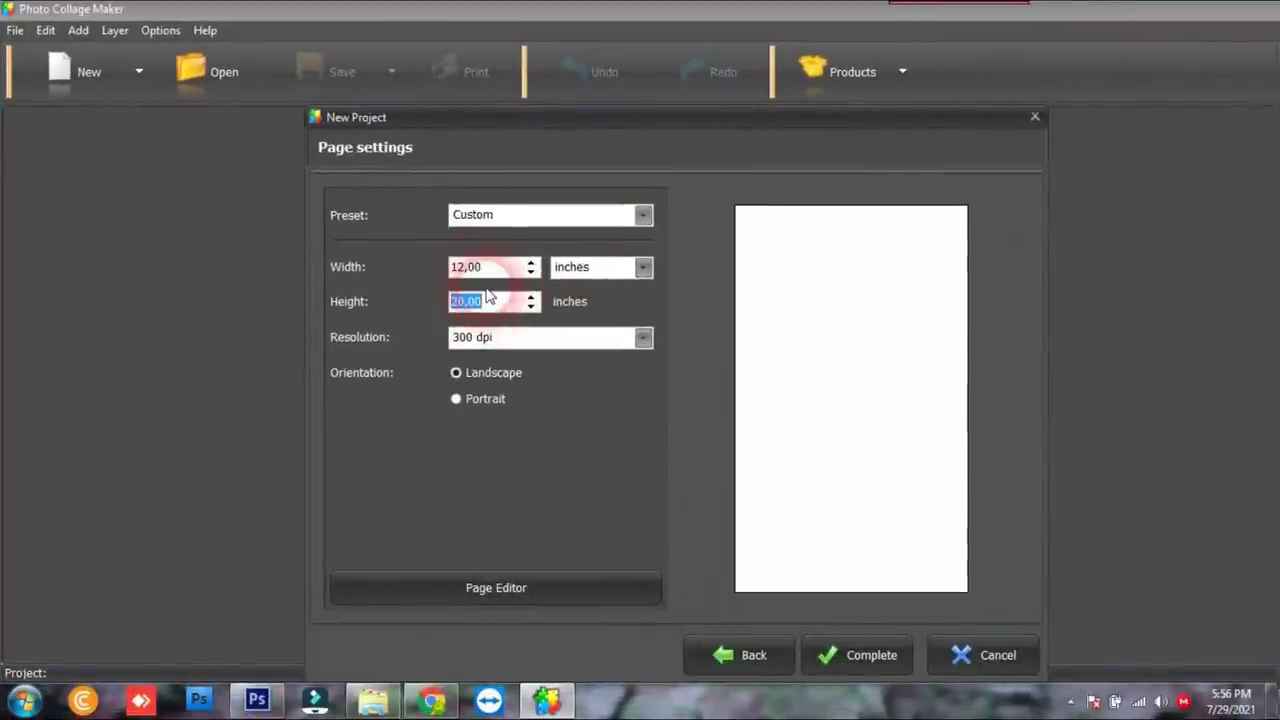
text(8)
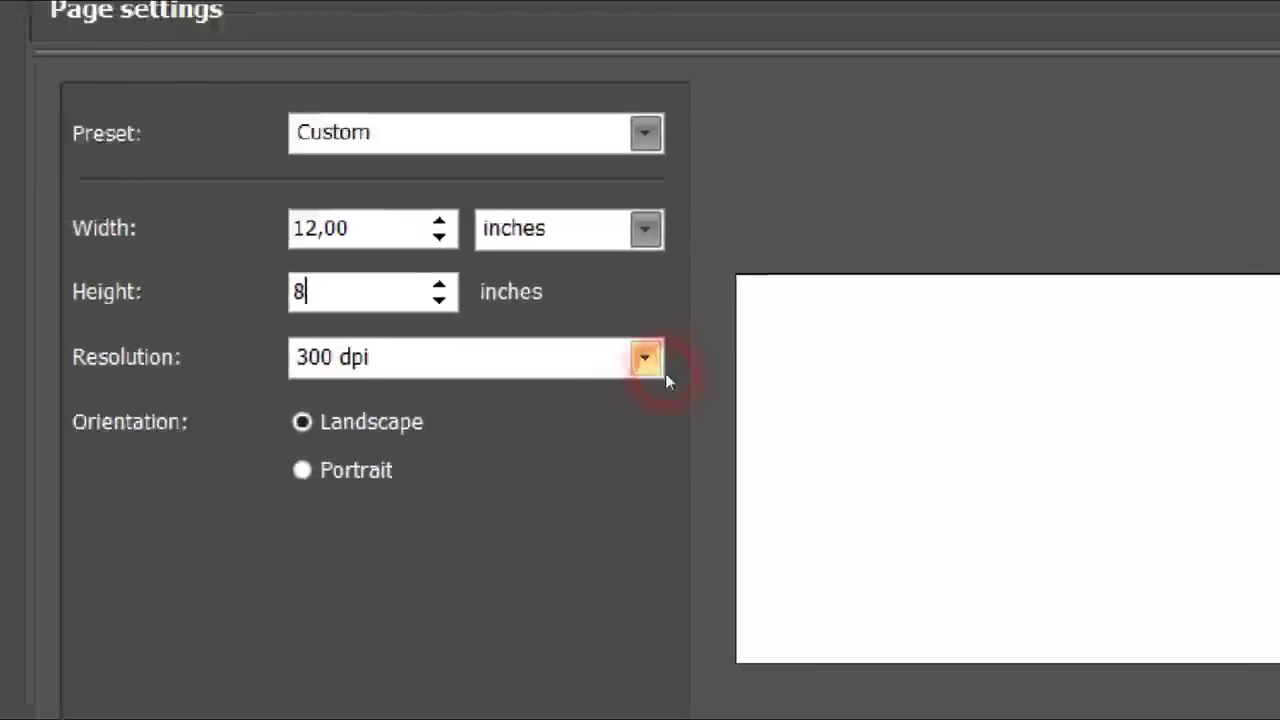
click(662, 370)
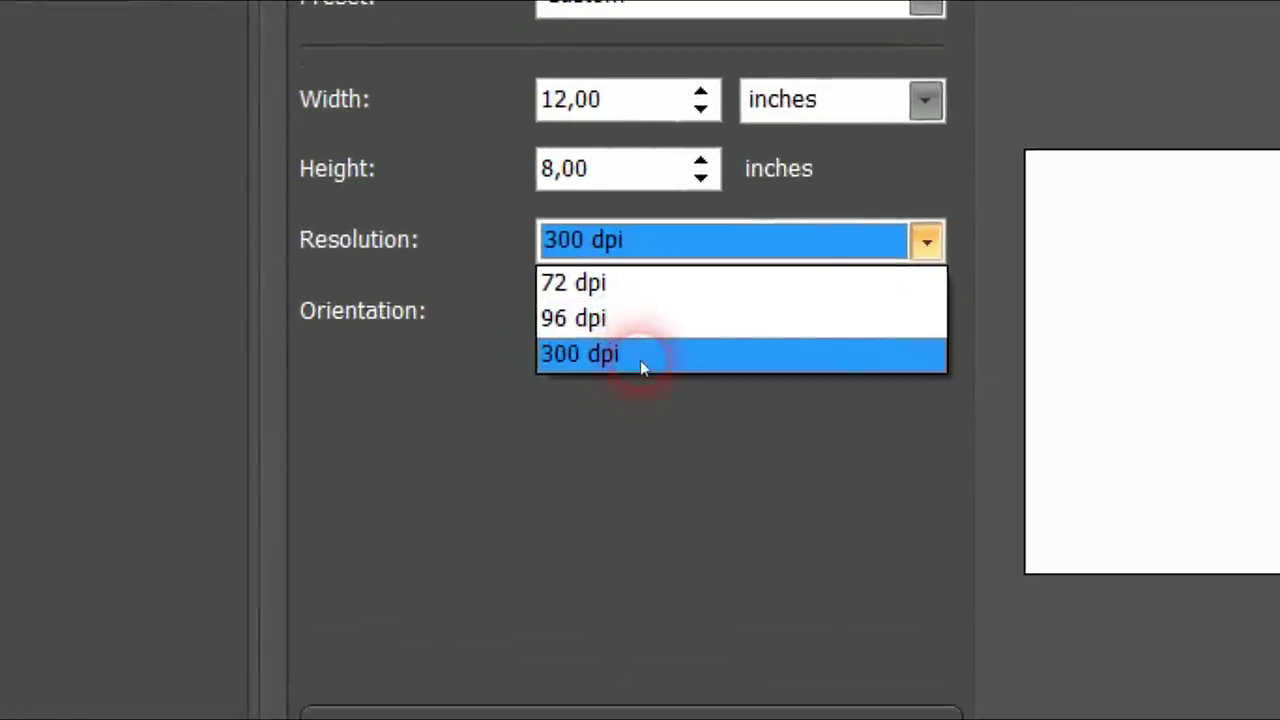
click(640, 362)
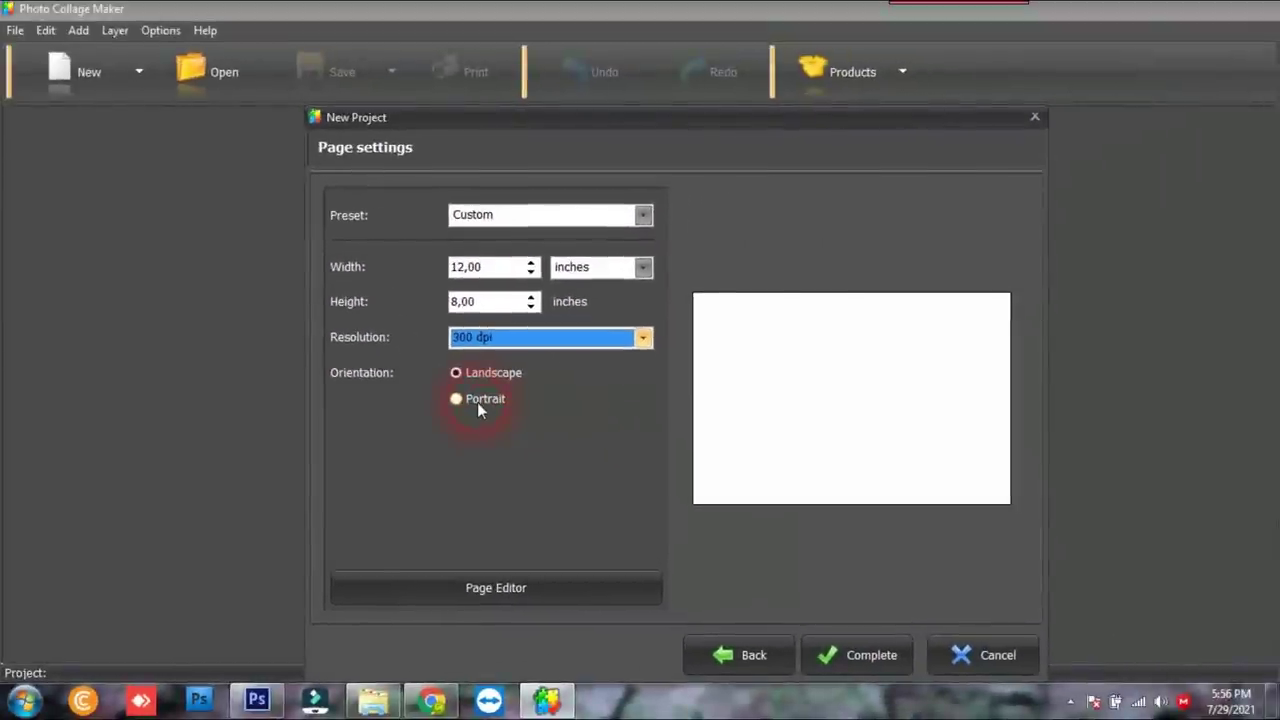
Try the portrait orientation, return to landscape and complete the new project
click(477, 400)
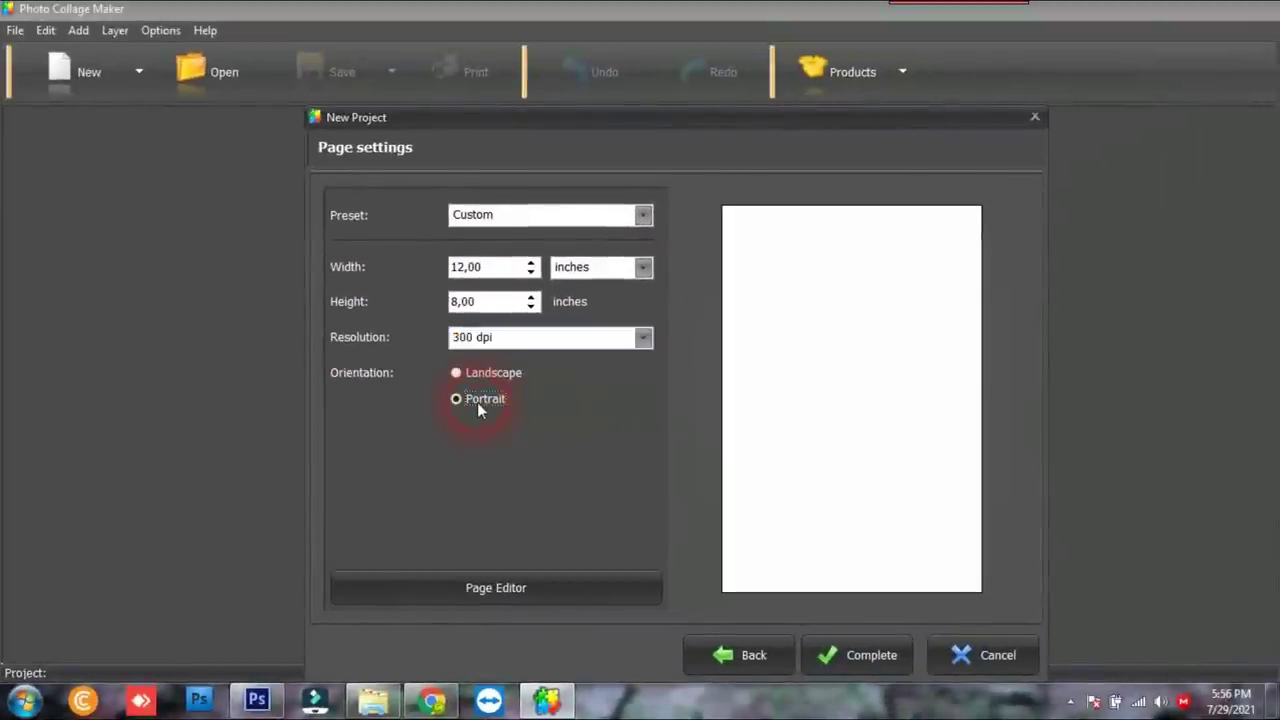
click(483, 373)
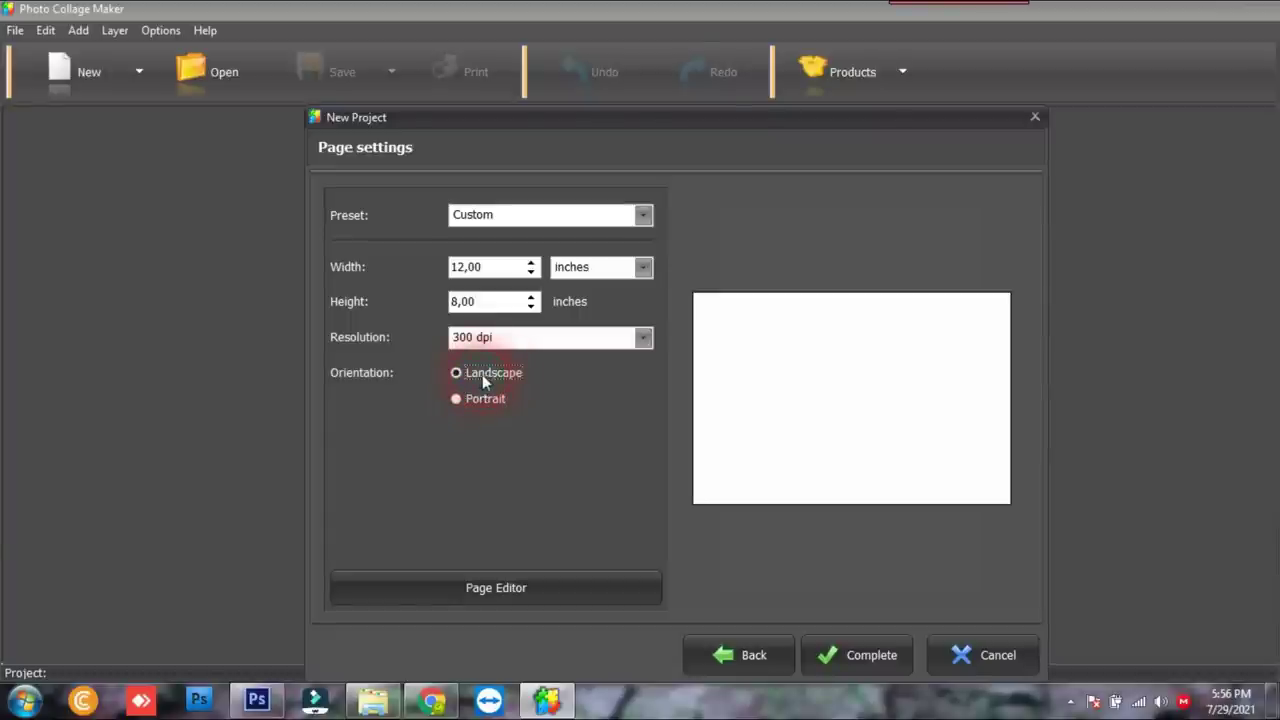
click(872, 658)
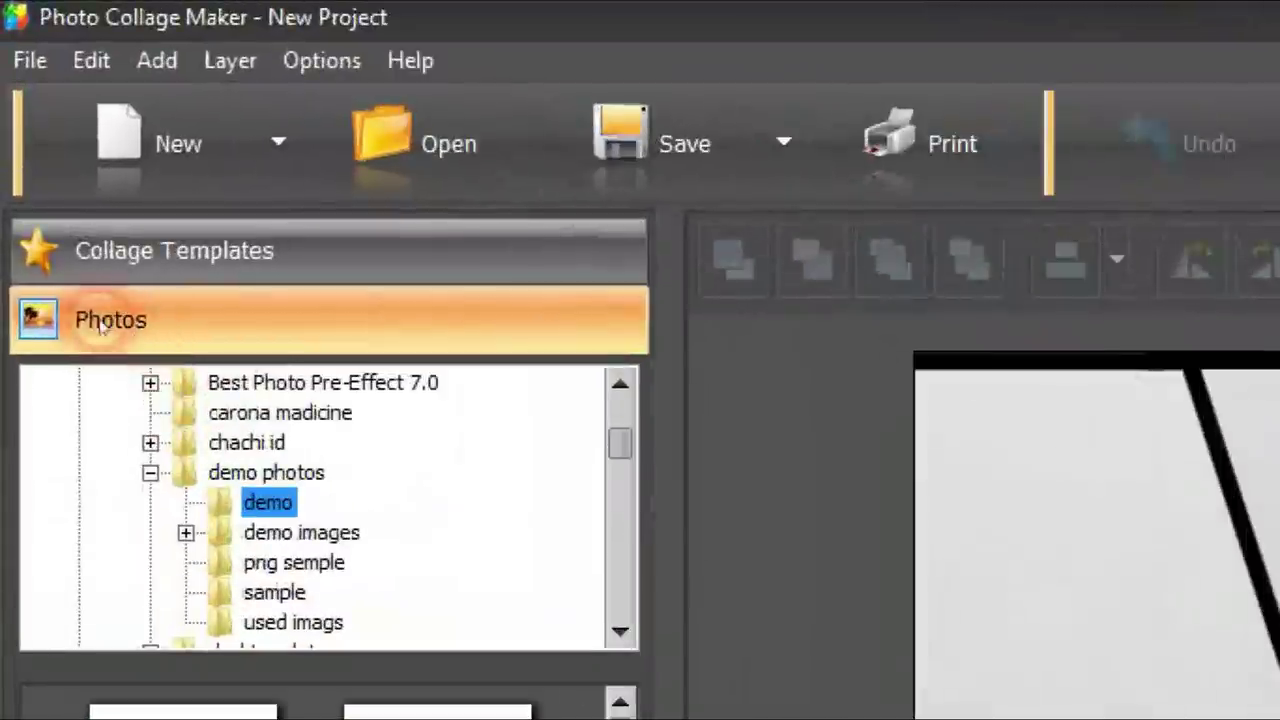
Look over the editing sections for Collage Templates, Photos, Background, Frames and Effects, and Text and Clipart
click(56, 165)
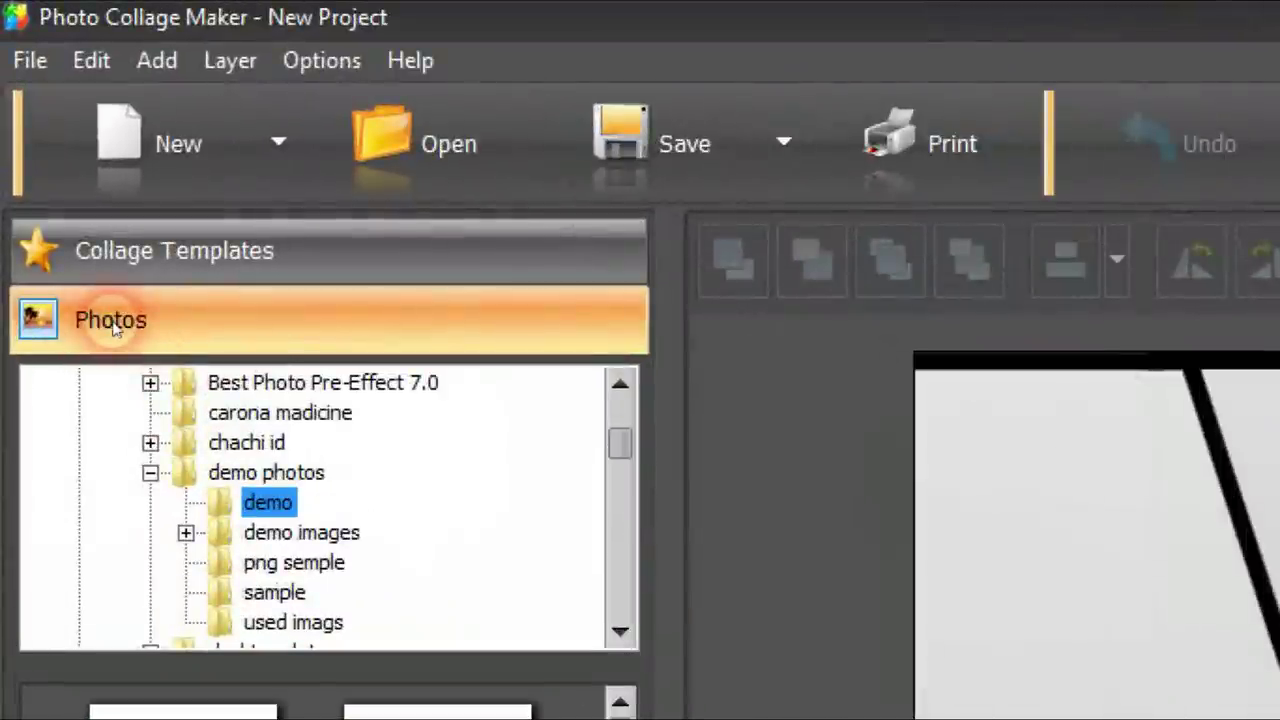
click(113, 330)
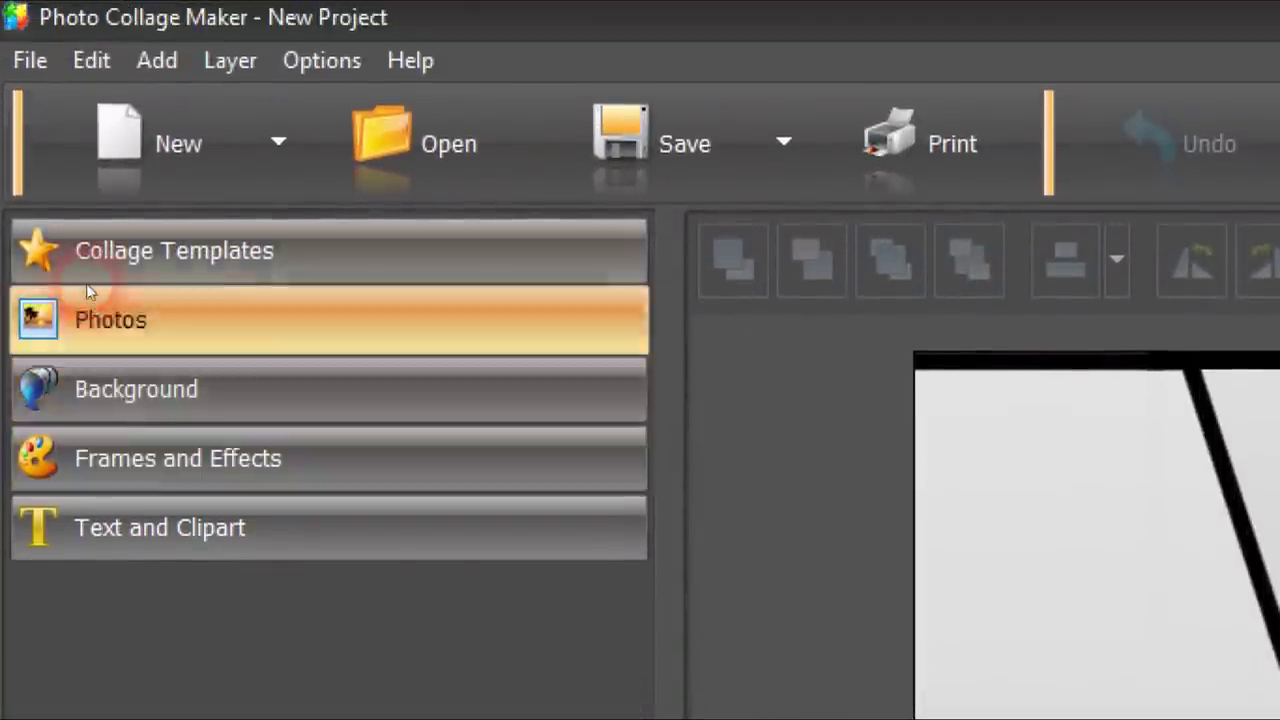
click(123, 189)
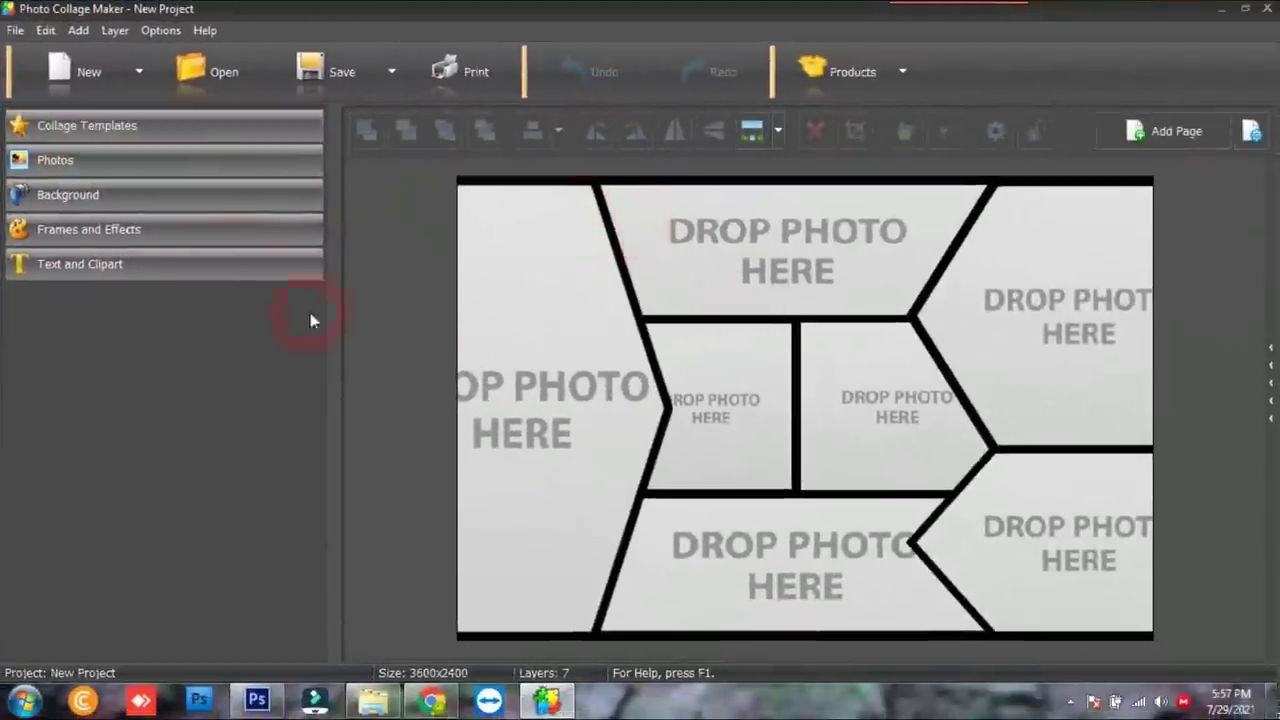
click(127, 148)
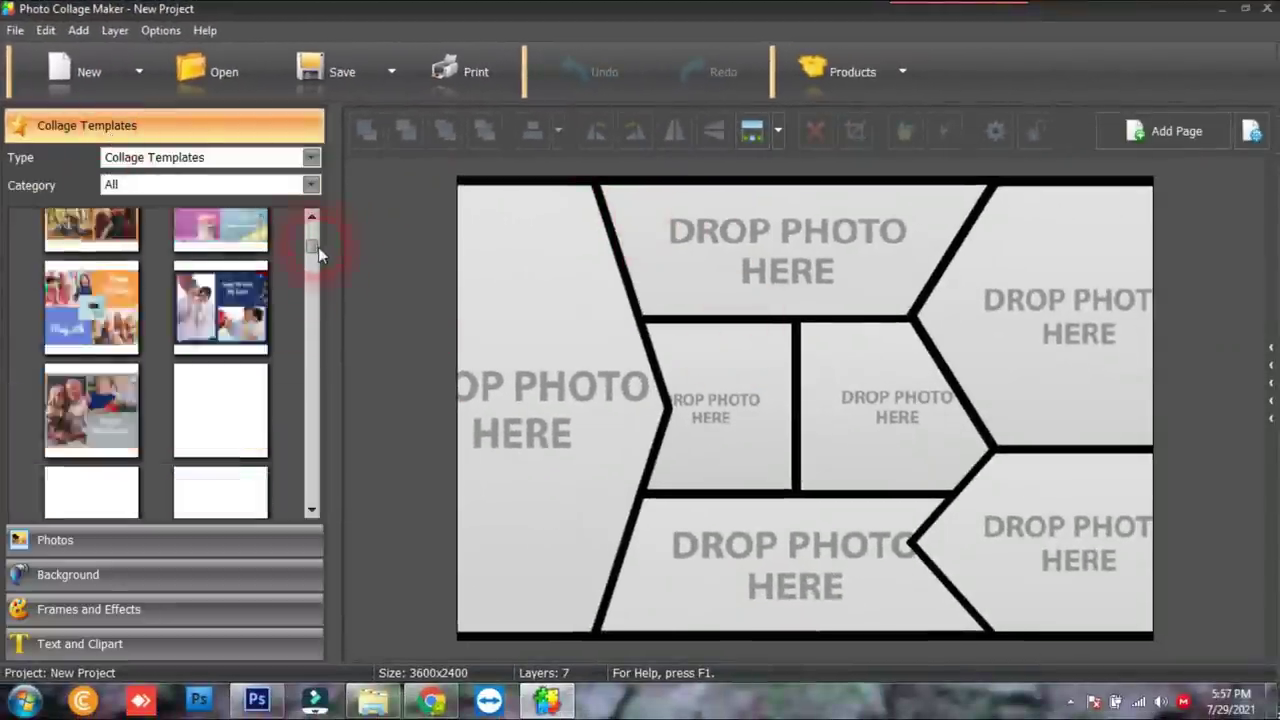
click(159, 129)
click(75, 168)
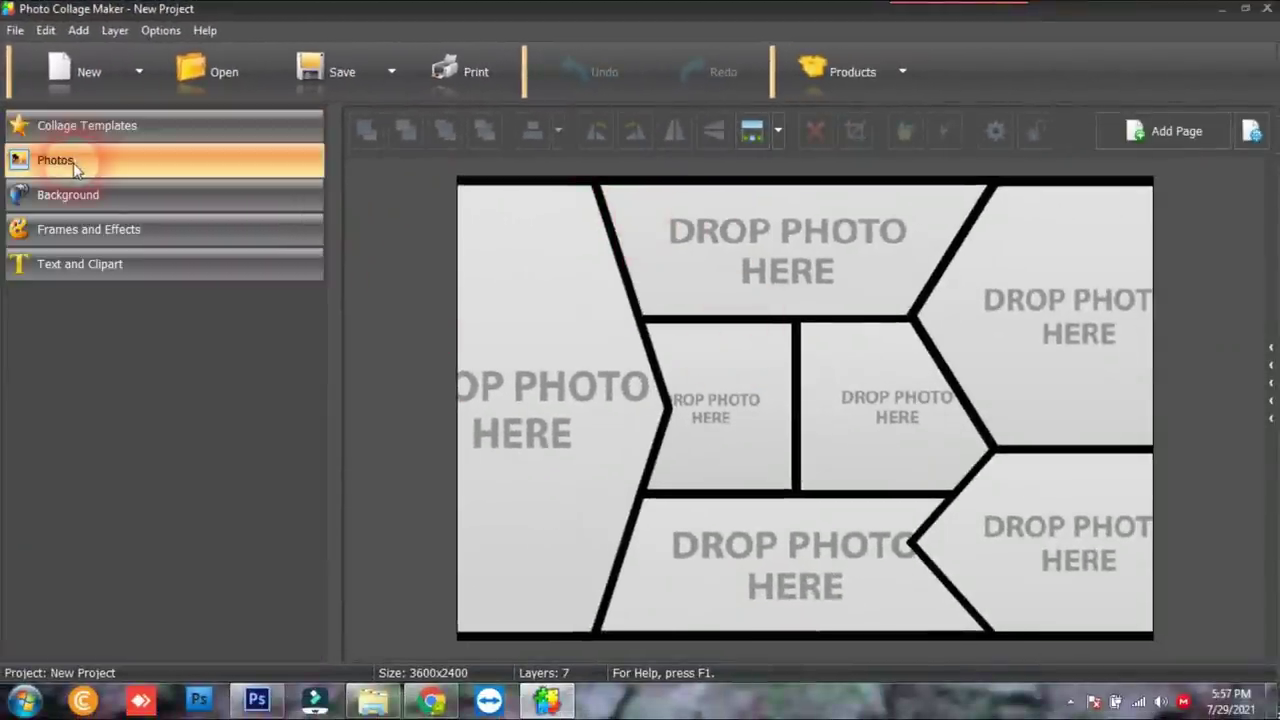
click(66, 194)
click(108, 230)
click(125, 266)
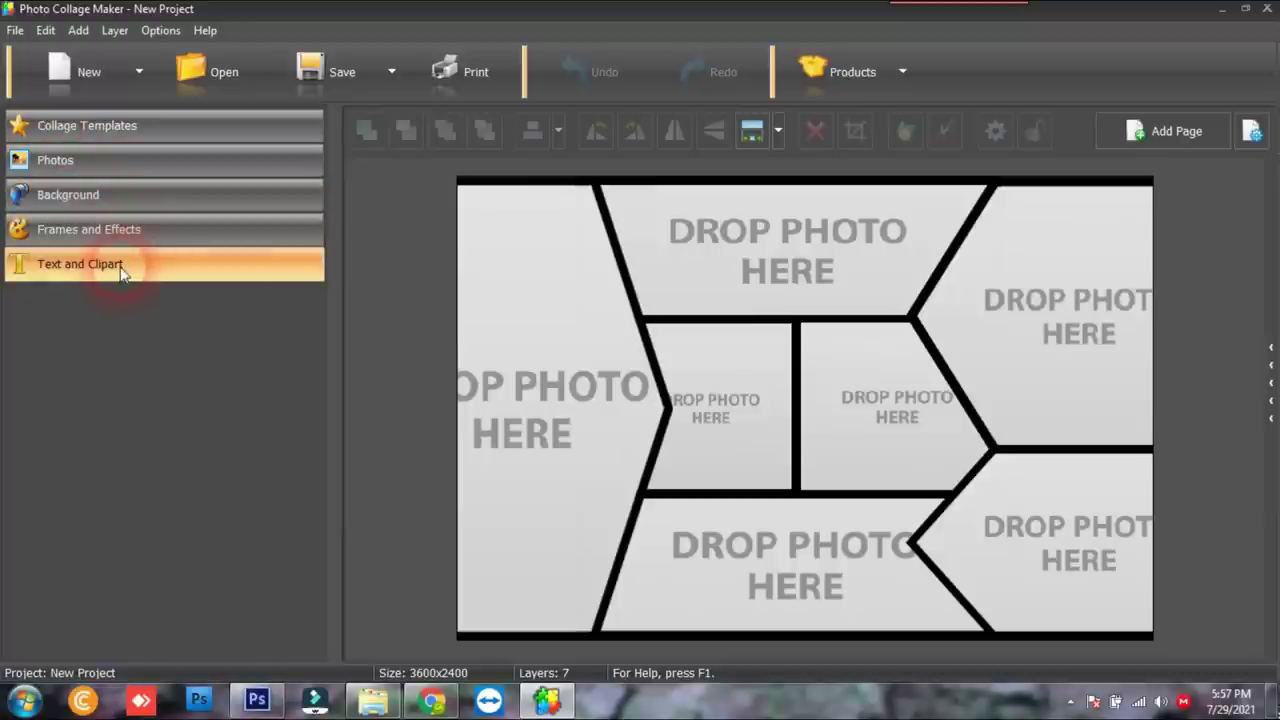
click(52, 174)
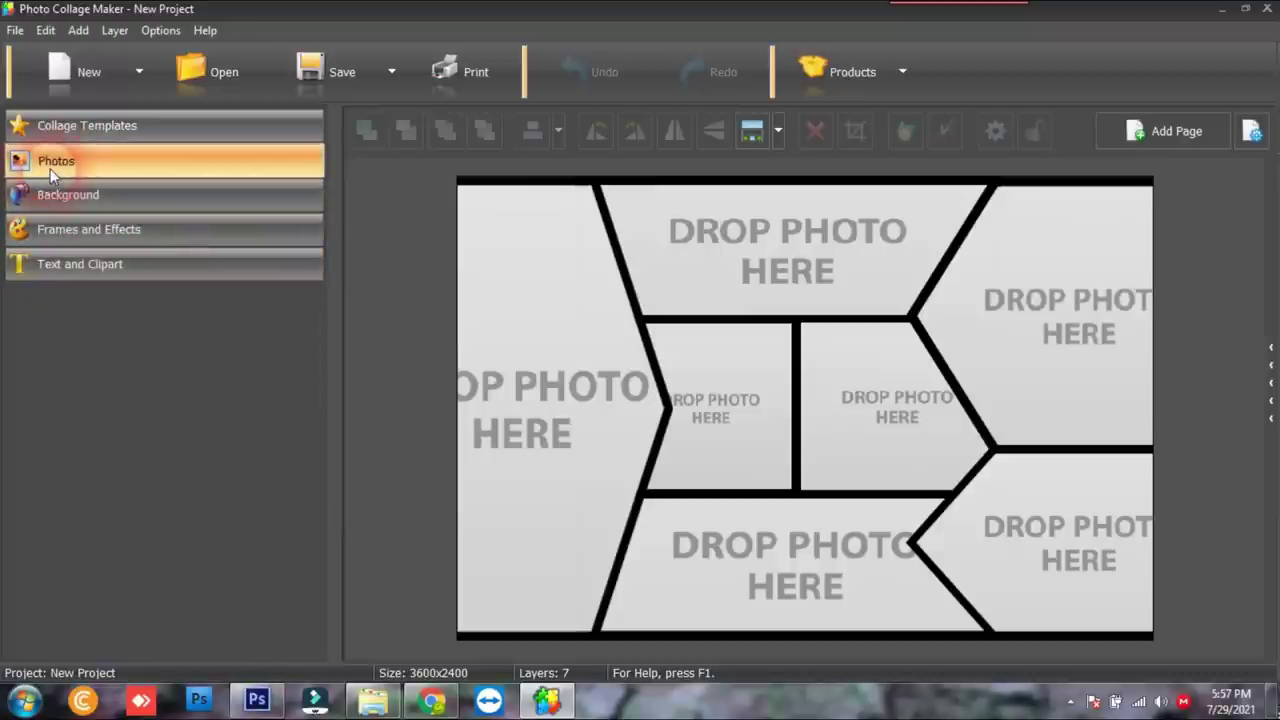
Open the DEMO folder on the desktop as the photo source and browse through its thumbnails
click(308, 218)
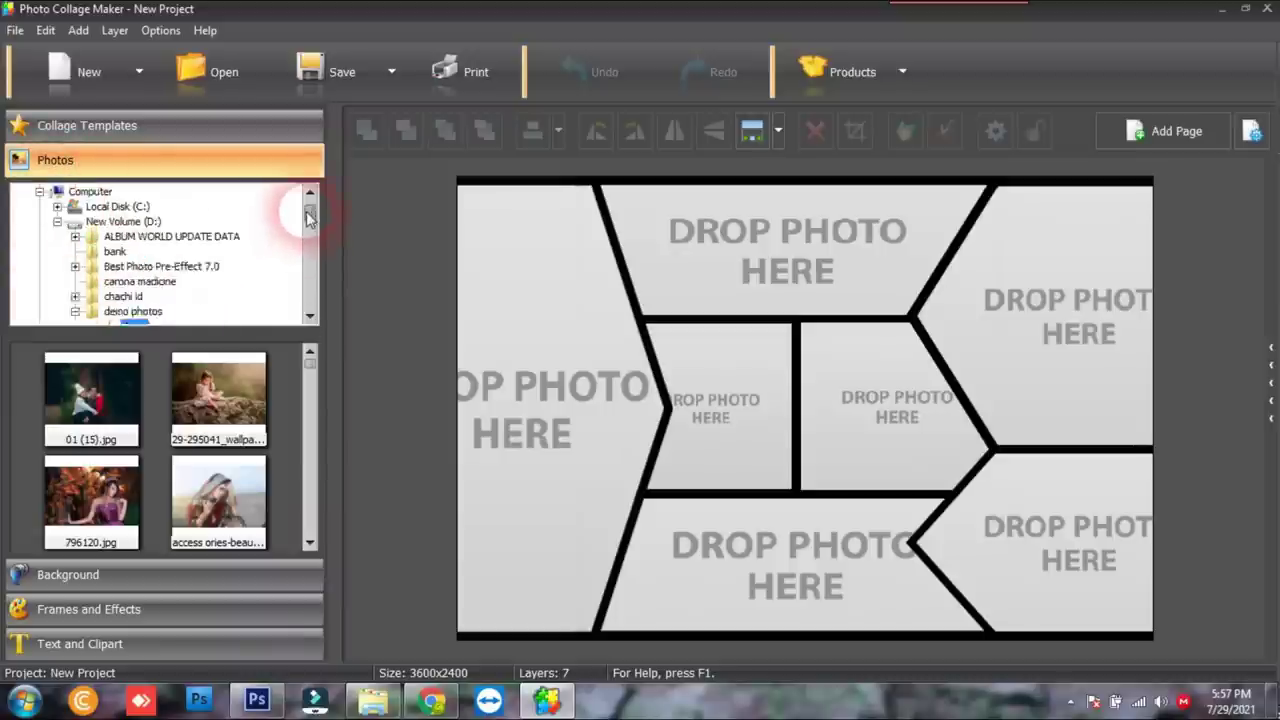
drag(308, 218, 300, 200)
click(57, 264)
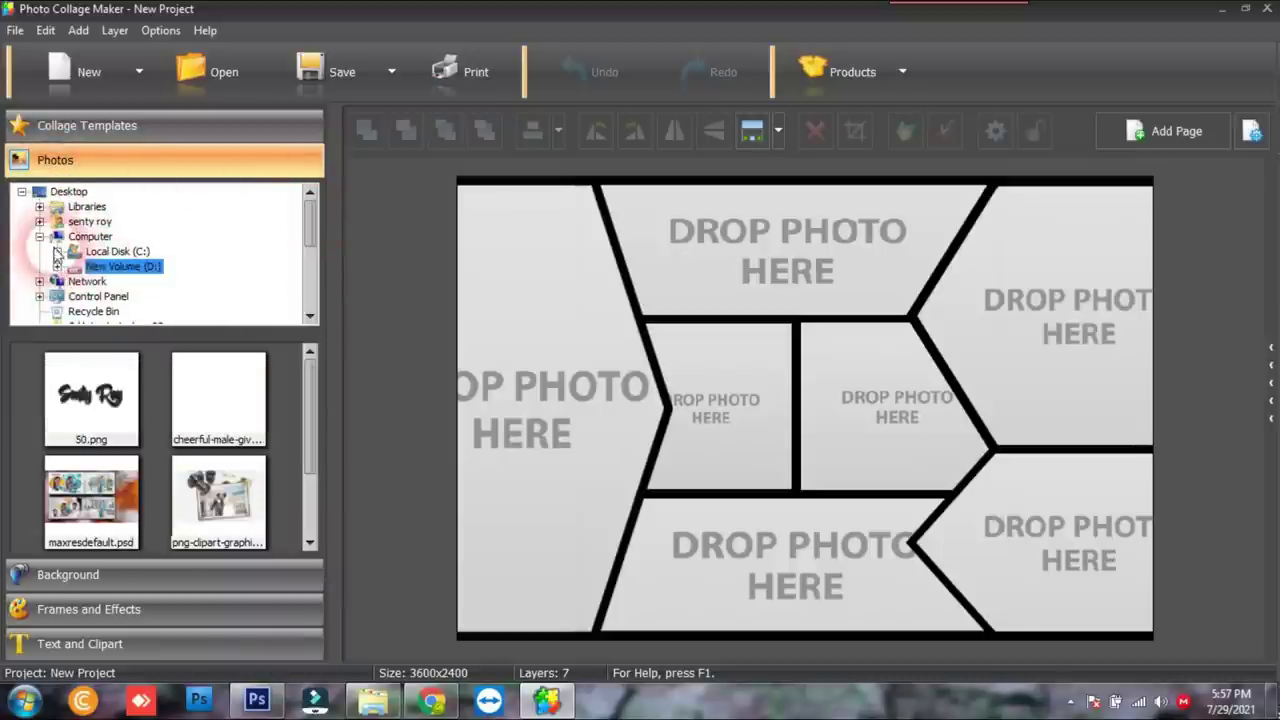
click(40, 237)
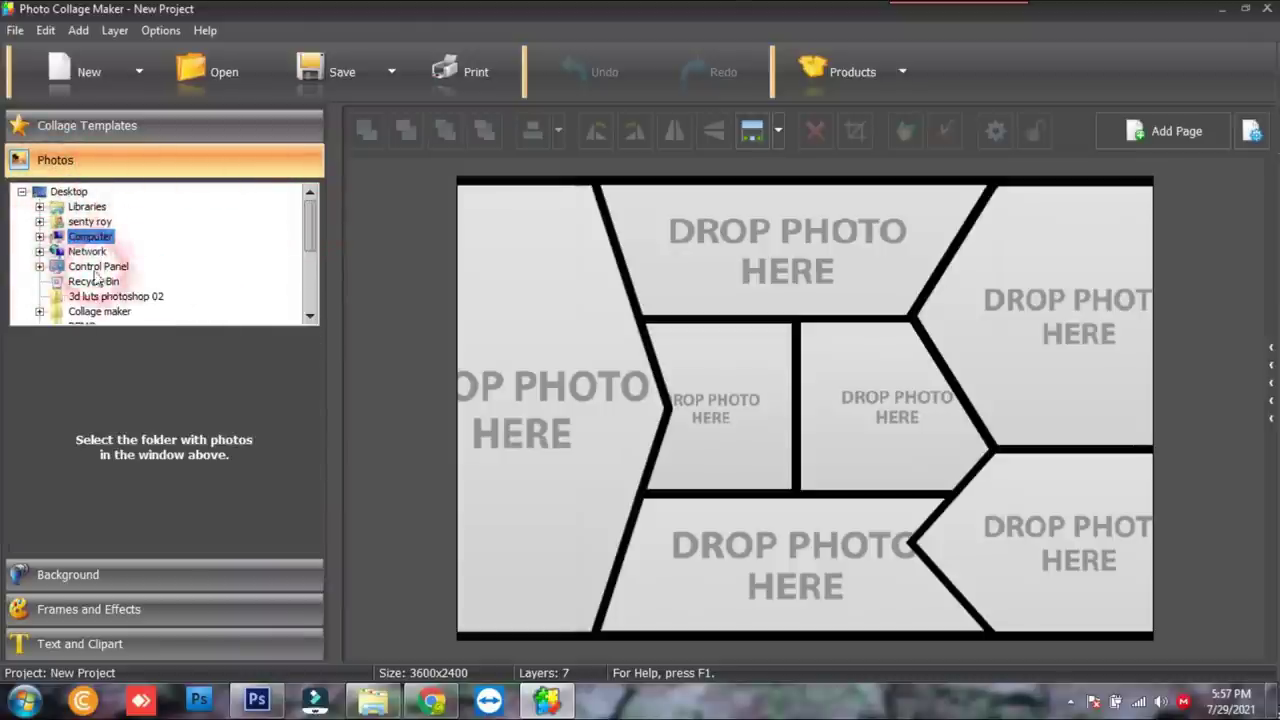
scroll(95, 278, down, 2)
click(90, 240)
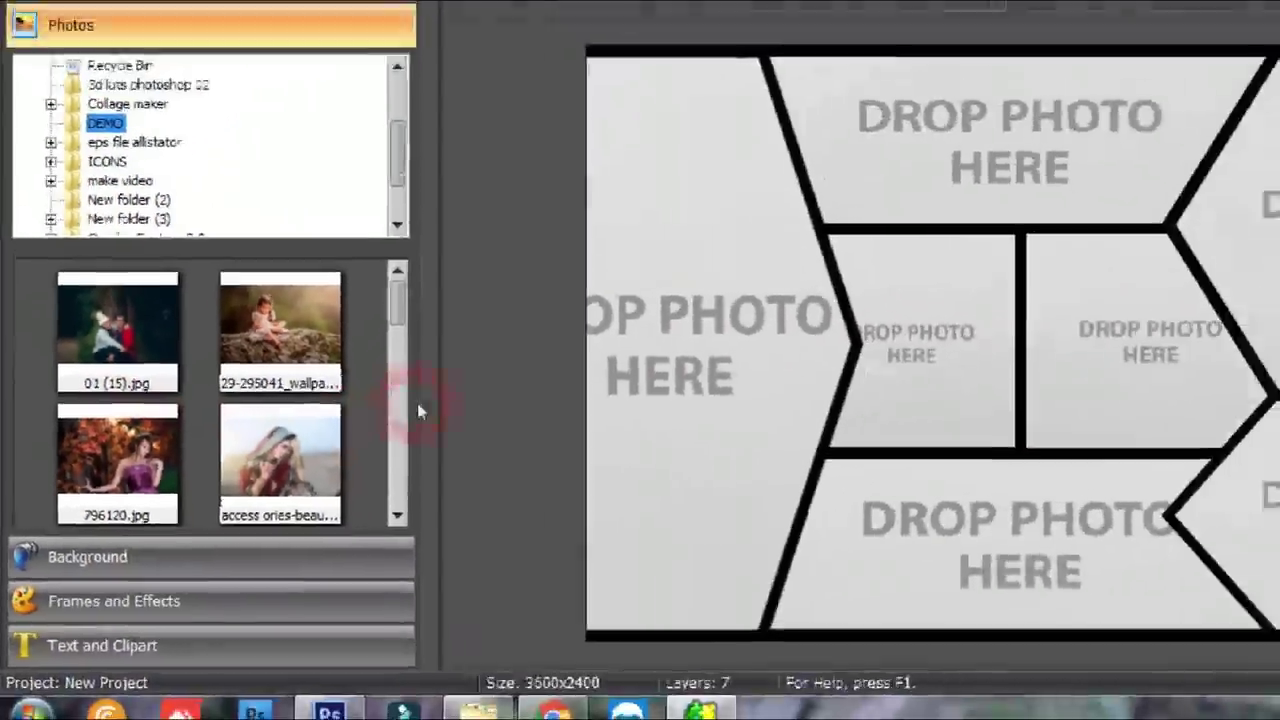
scroll(394, 370, down, 5)
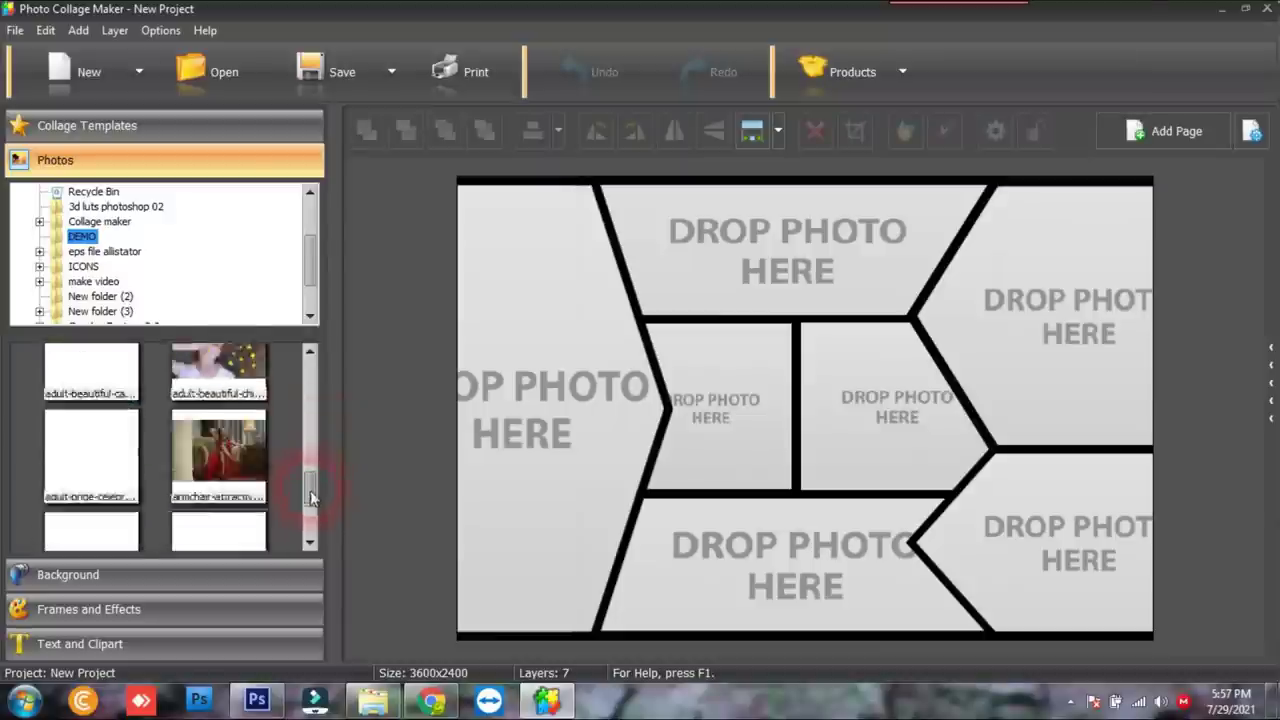
drag(310, 490, 300, 383)
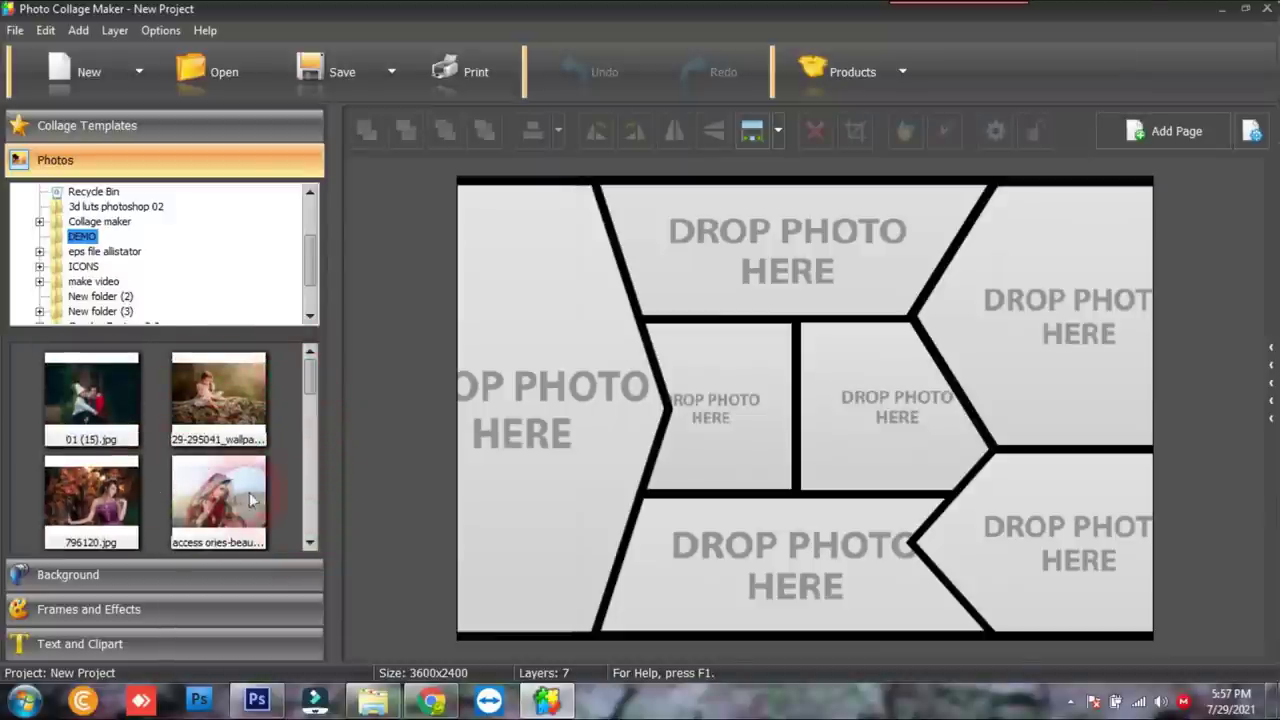
Place 796120.jpg in the tall left frame of the collage and shift the picture inside it to centre the woman
drag(110, 512, 539, 372)
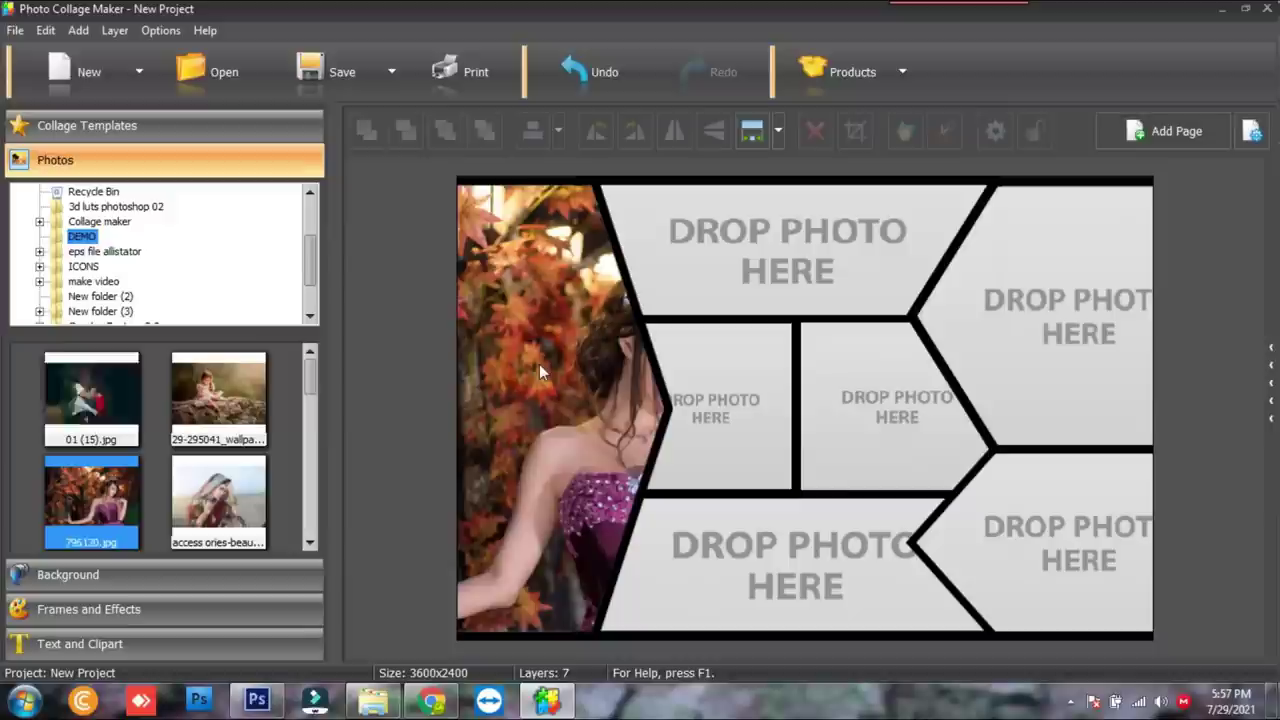
click(605, 393)
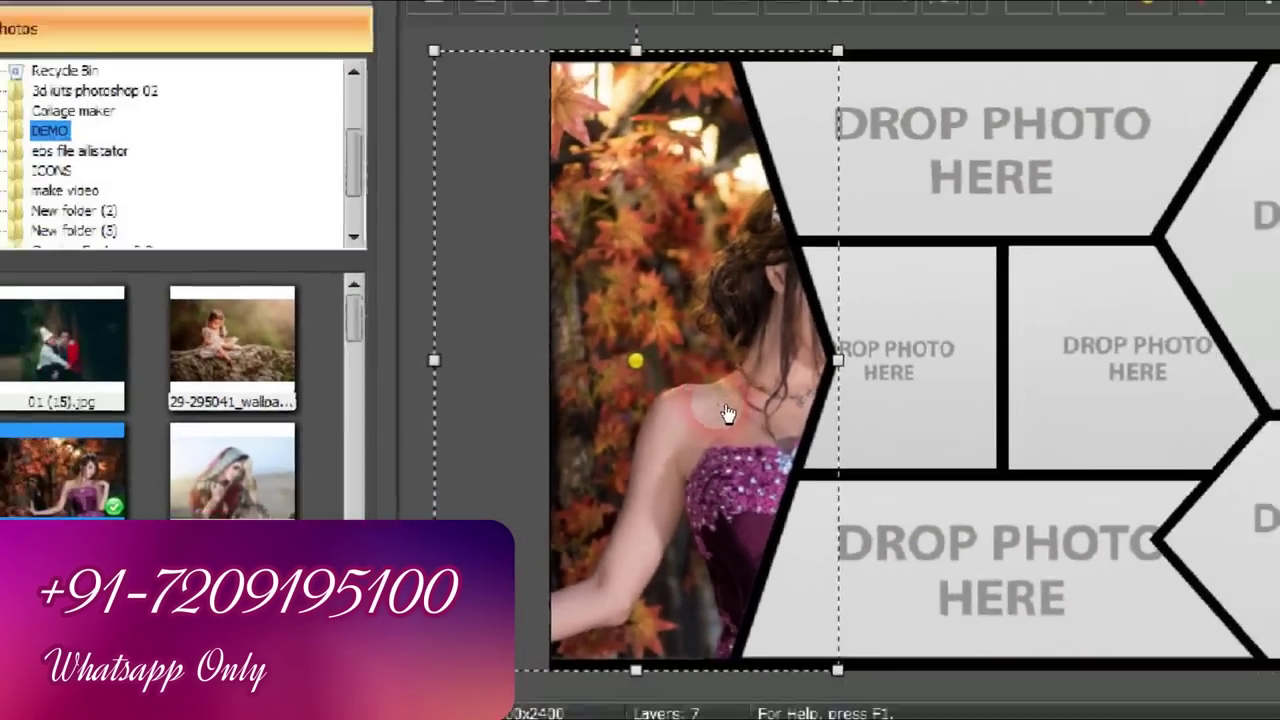
drag(728, 413, 543, 382)
drag(452, 425, 426, 426)
Fill the top middle frame of the collage with the couple photo 01 (15).jpg
click(205, 420)
drag(110, 405, 804, 228)
click(781, 258)
click(326, 404)
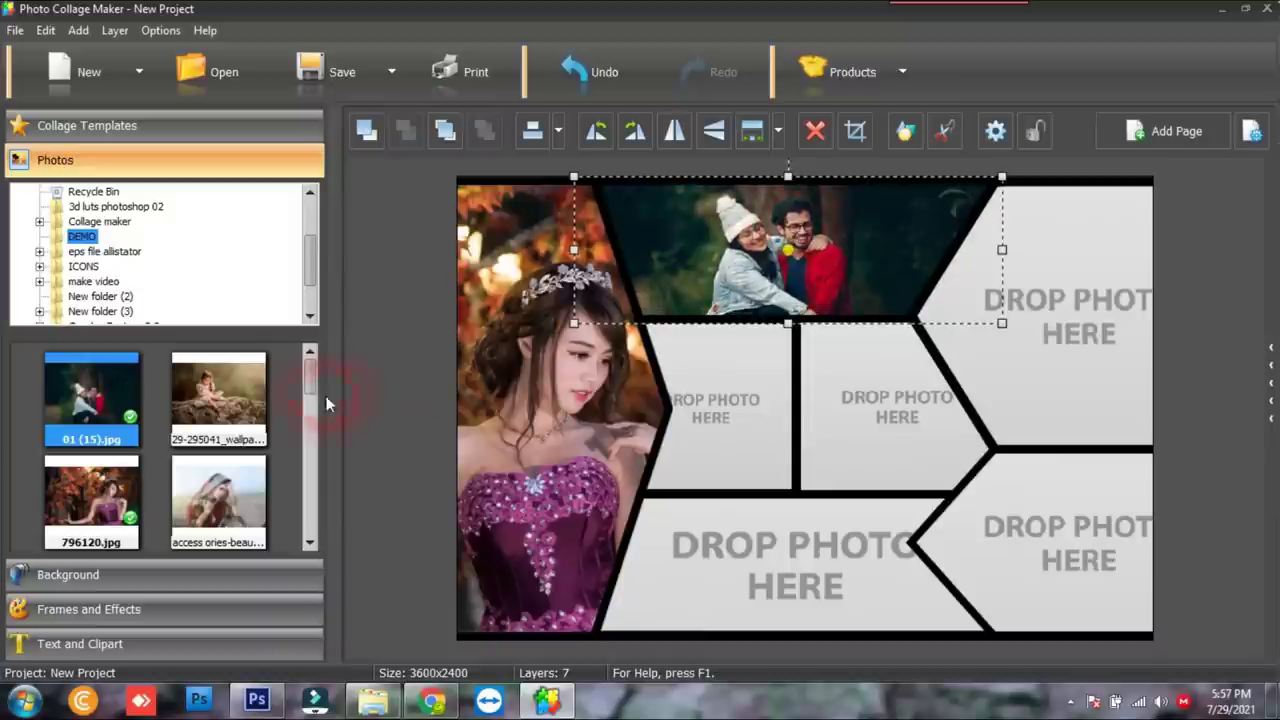
Fill the two small centre frames with the seated girl photo and the veiled woman photo, respectively
drag(208, 418, 762, 418)
click(705, 405)
drag(282, 508, 884, 406)
click(897, 428)
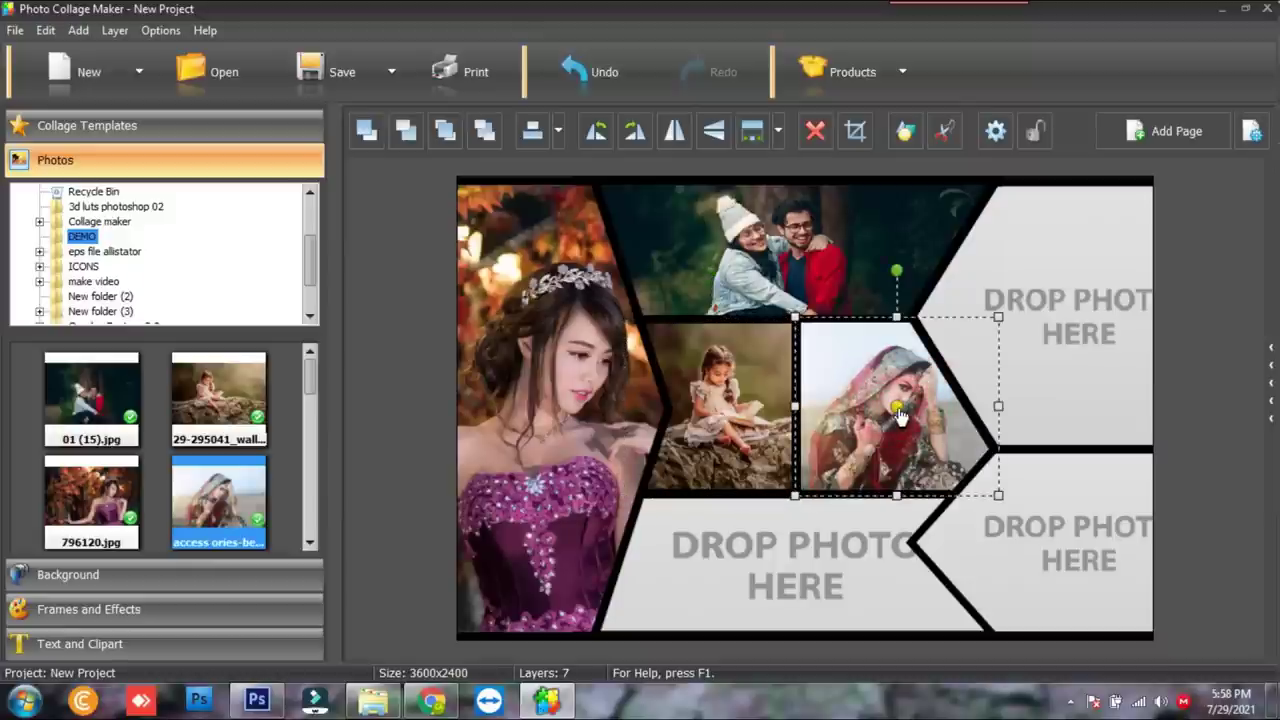
Place the reclining woman photo in the bottom middle frame and the girl with fairy lights in the lower right frame
click(308, 545)
drag(95, 505, 788, 581)
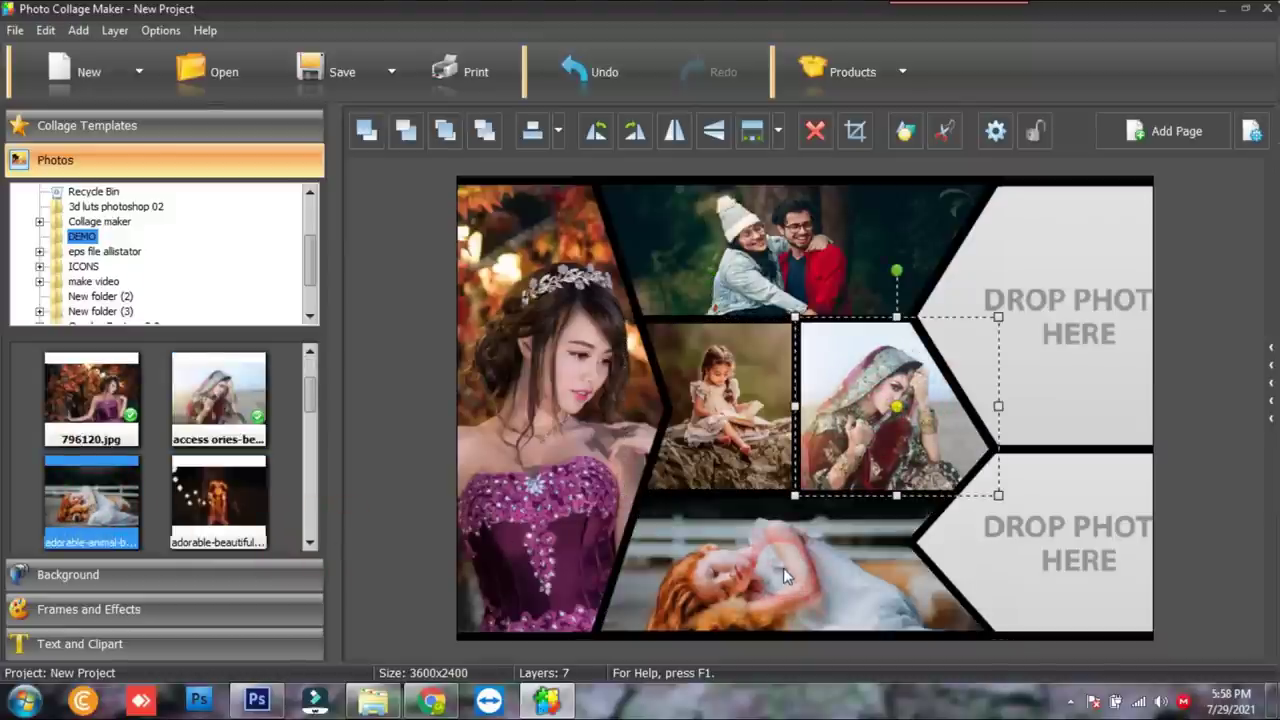
click(783, 570)
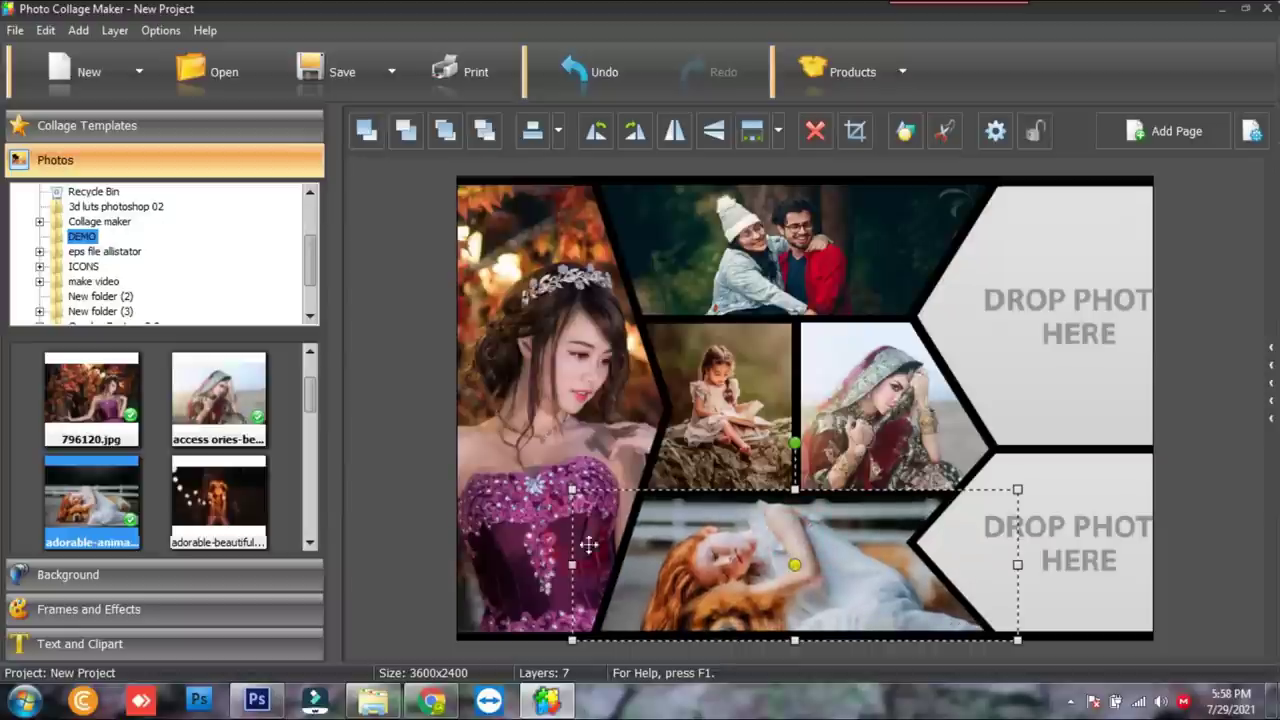
drag(252, 503, 1099, 507)
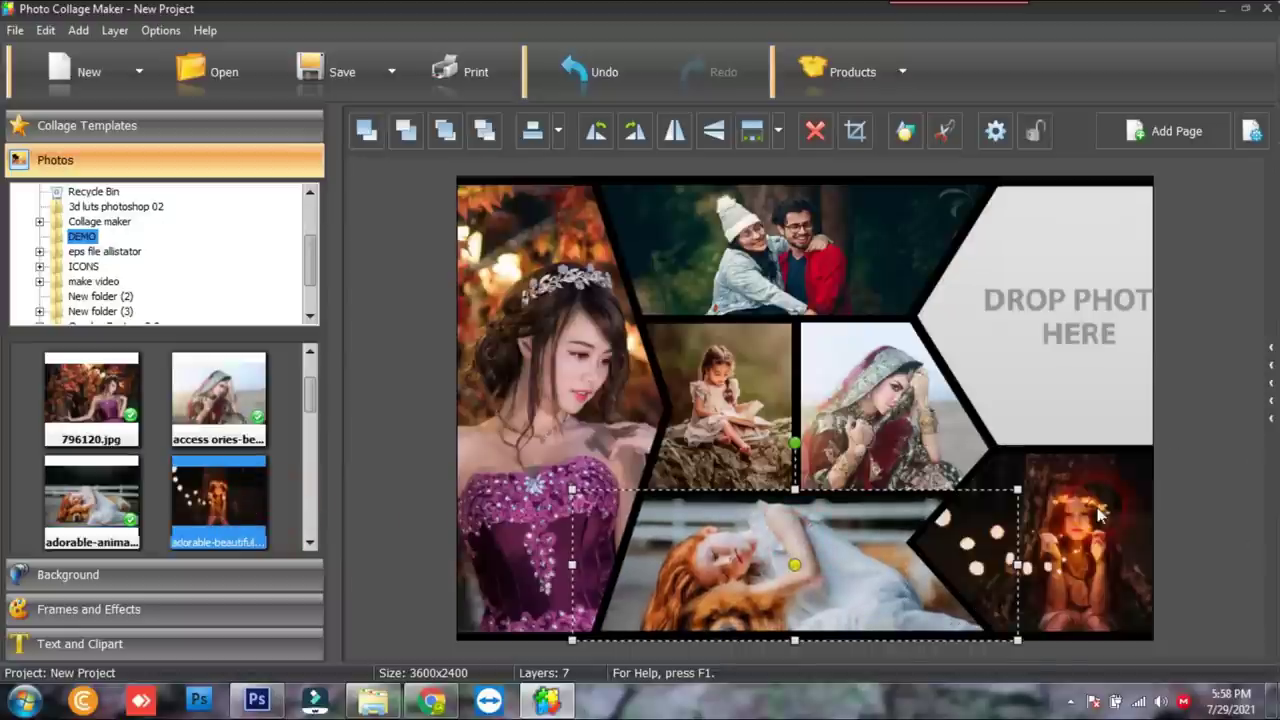
click(1061, 563)
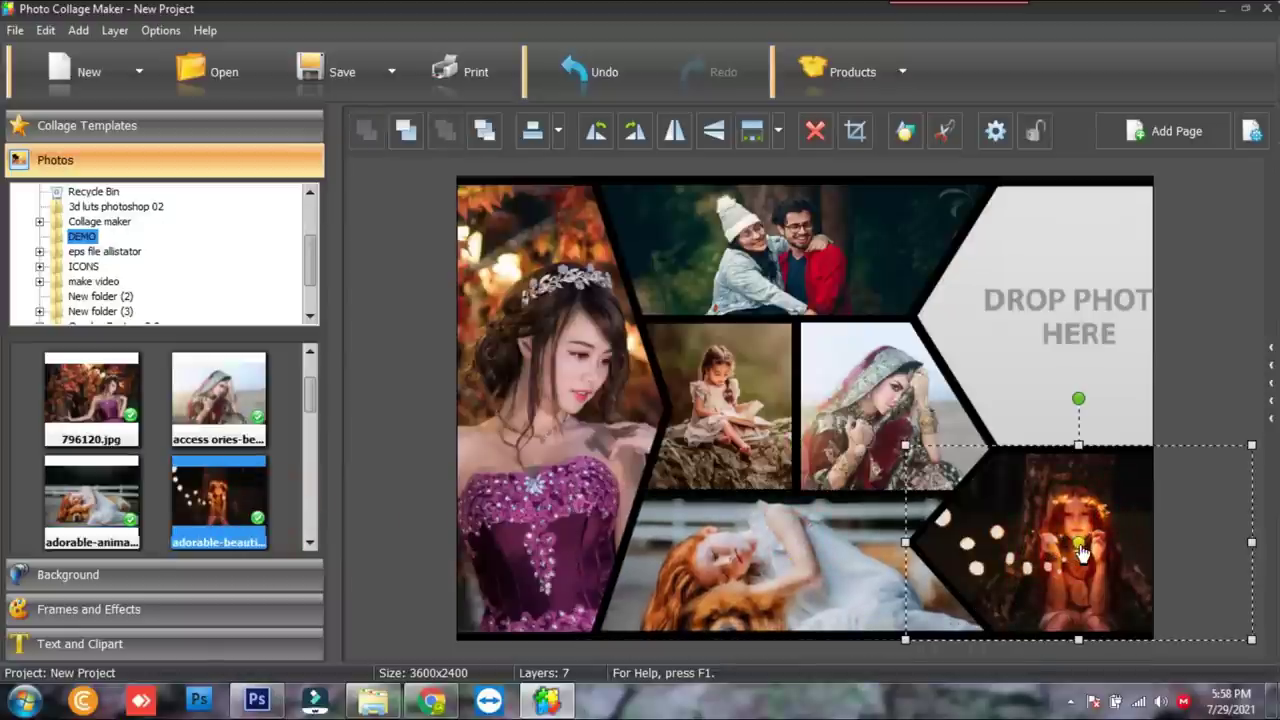
Fill the empty upper right frame with the photo of the woman leaning on a tree branch
click(310, 543)
drag(117, 507, 1120, 340)
click(1077, 330)
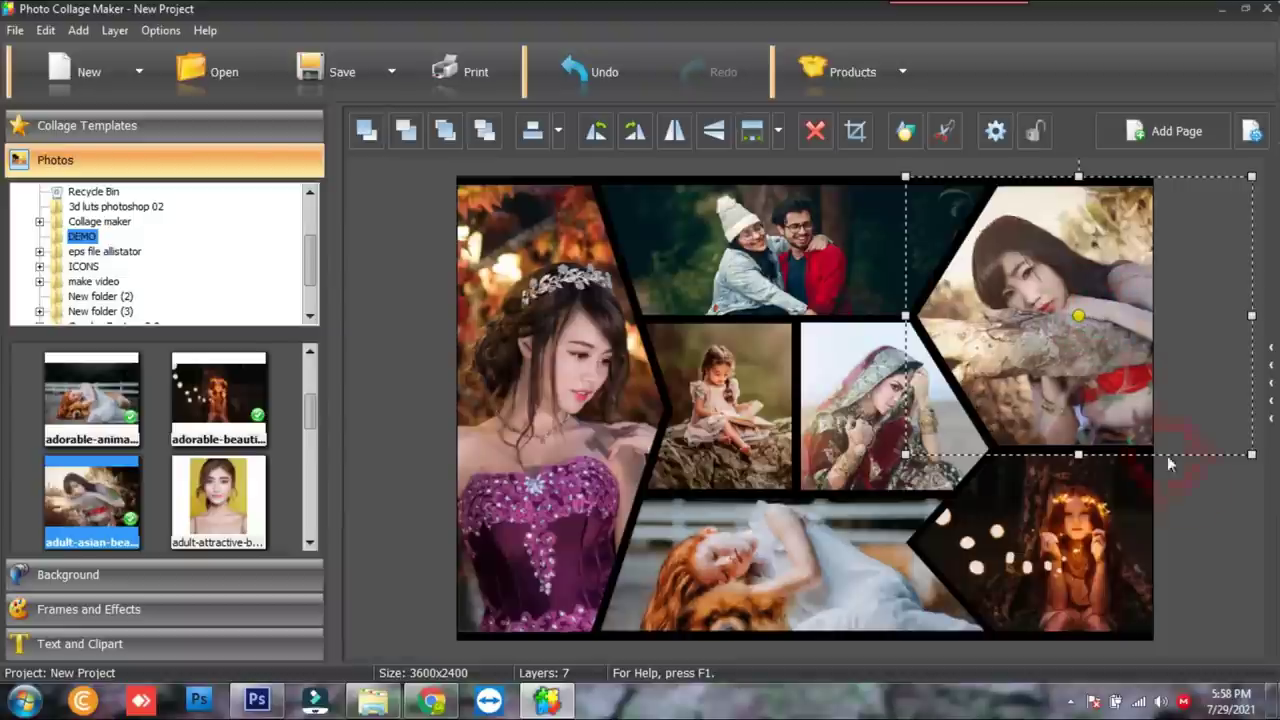
Deselect the collage photos and look over the options for saving the collage as a project, template, image, JPEG or PDF
click(1208, 505)
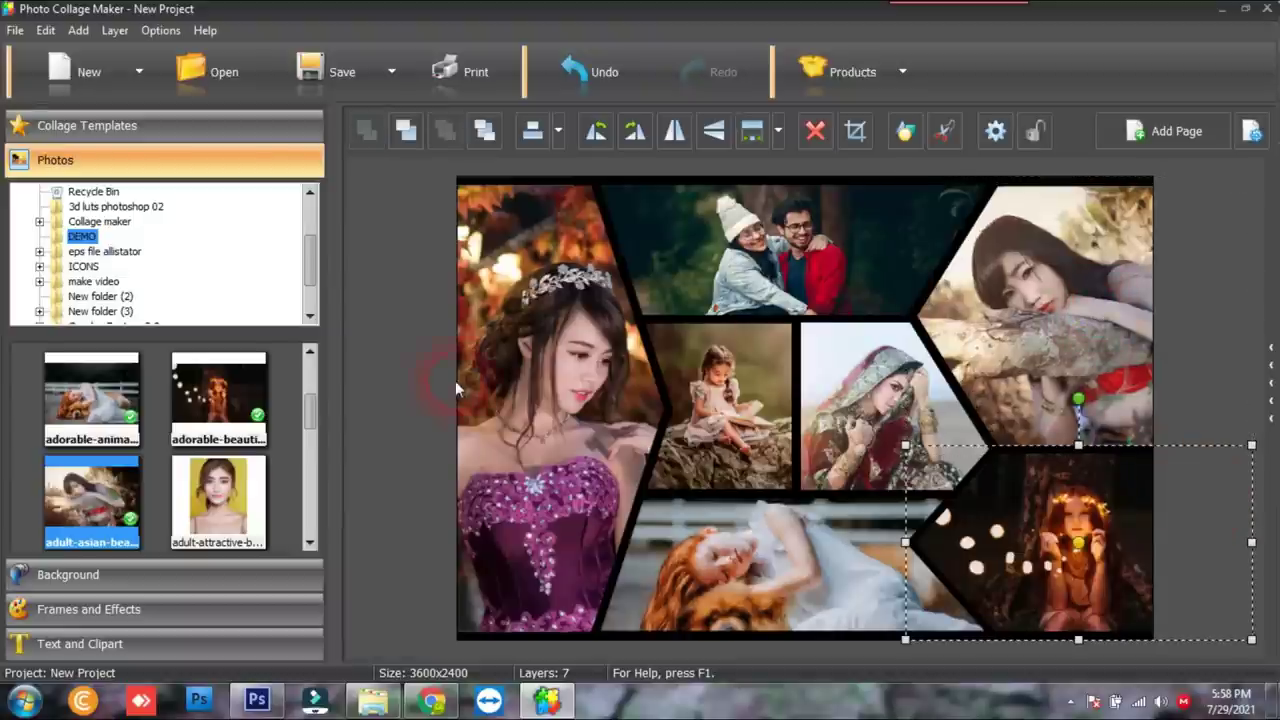
click(384, 375)
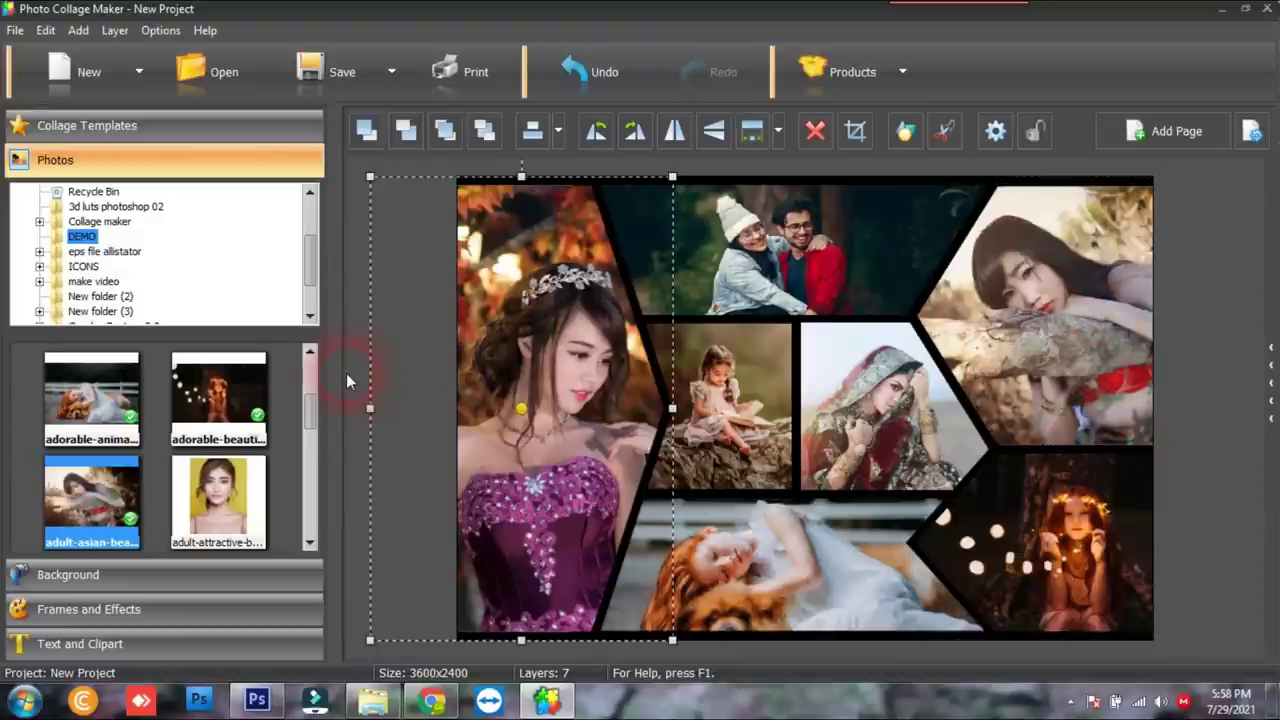
click(347, 373)
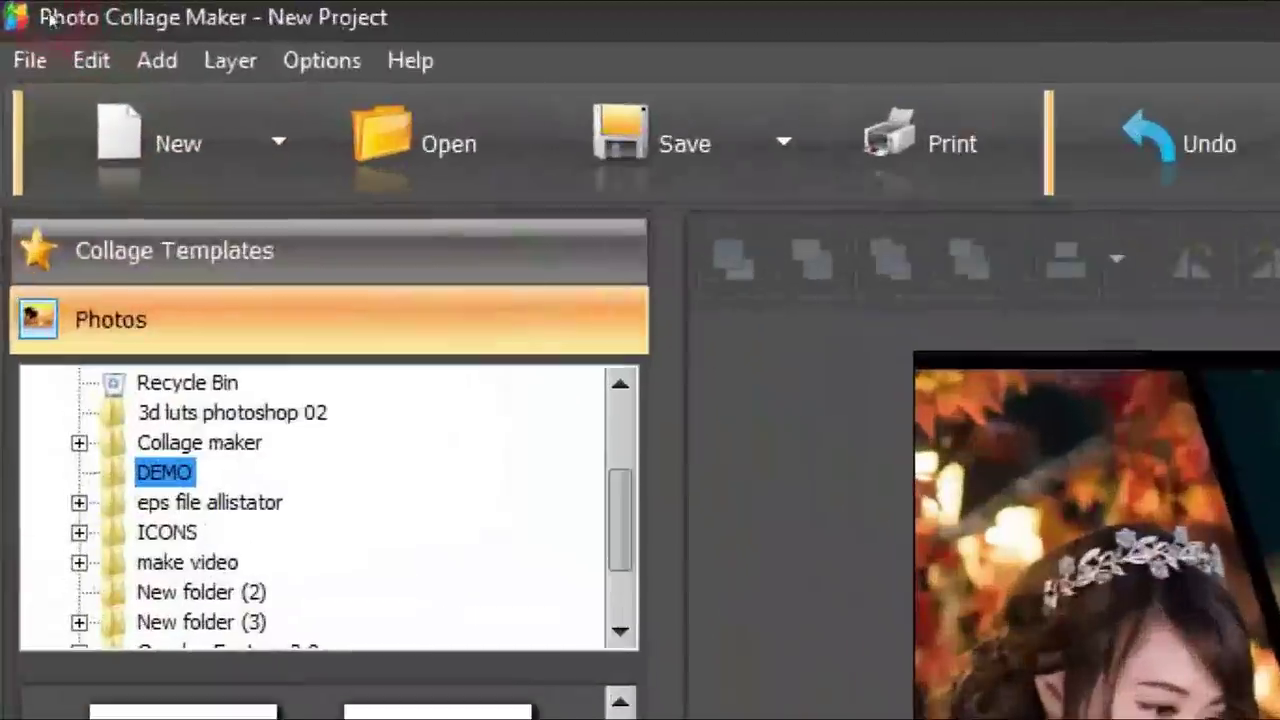
click(31, 62)
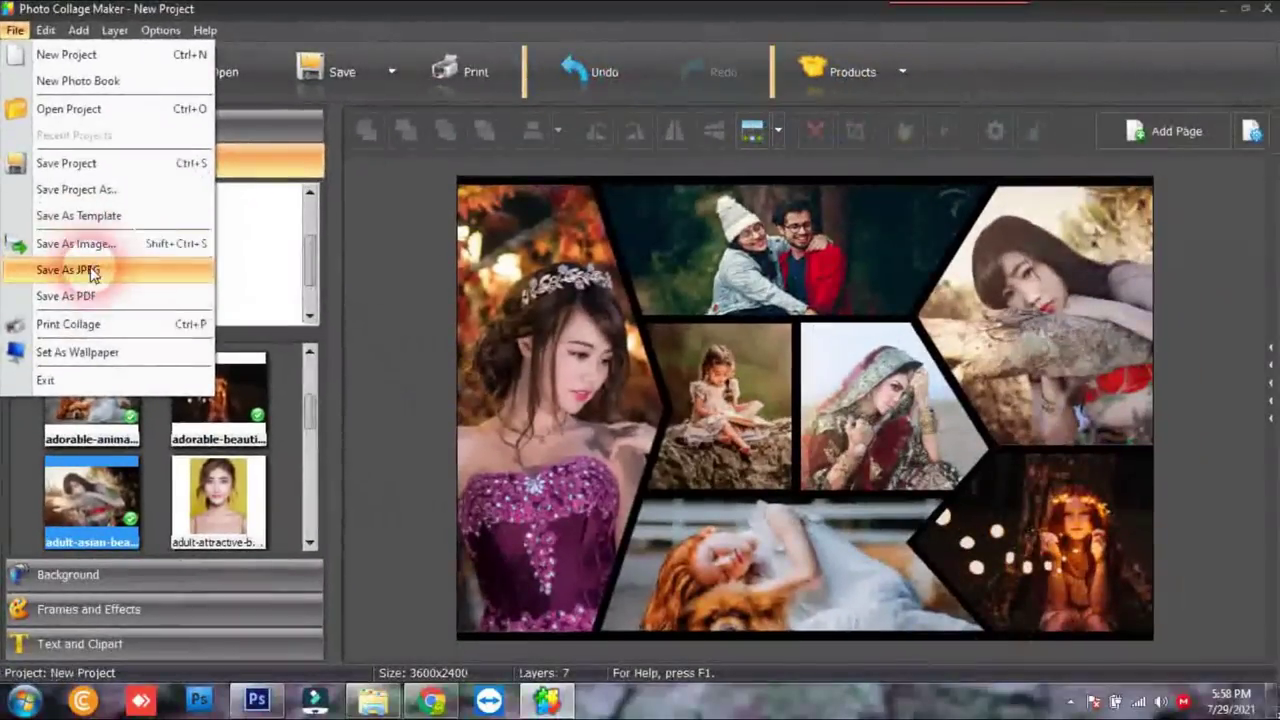
key(Escape)
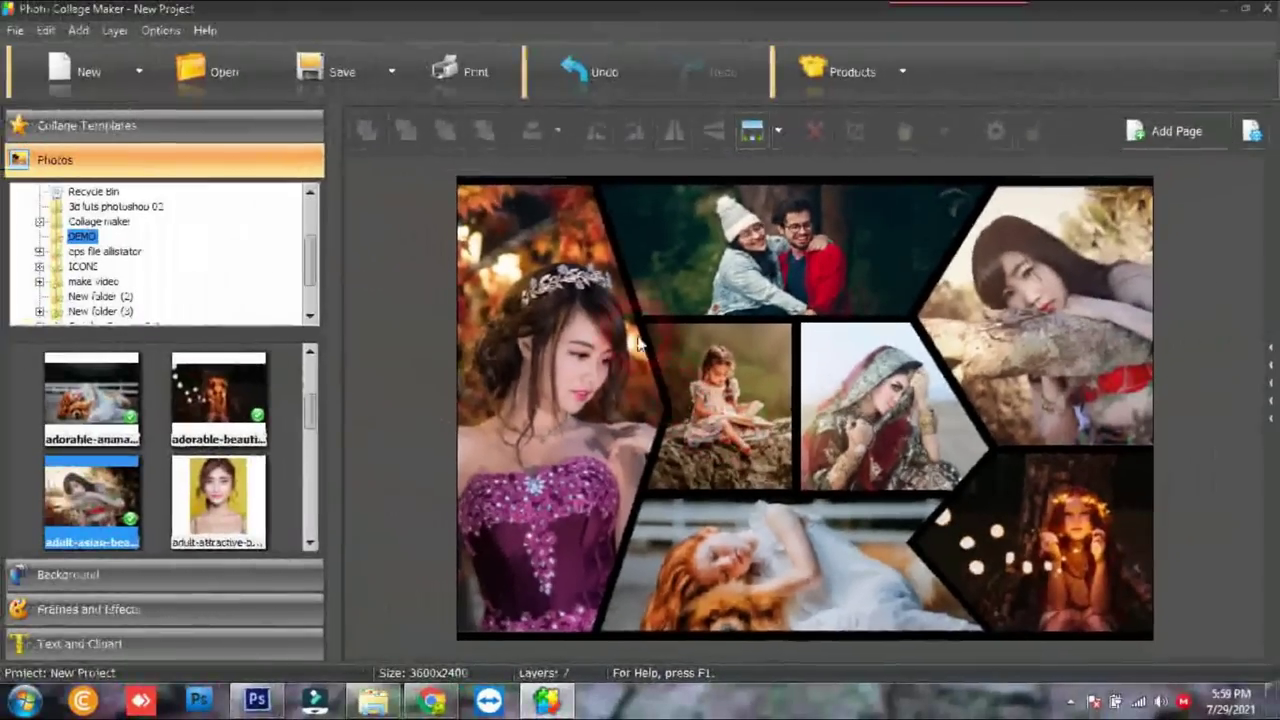
Select the tall left photo and examine the Send Backward, Send to Back and Center tools
click(551, 367)
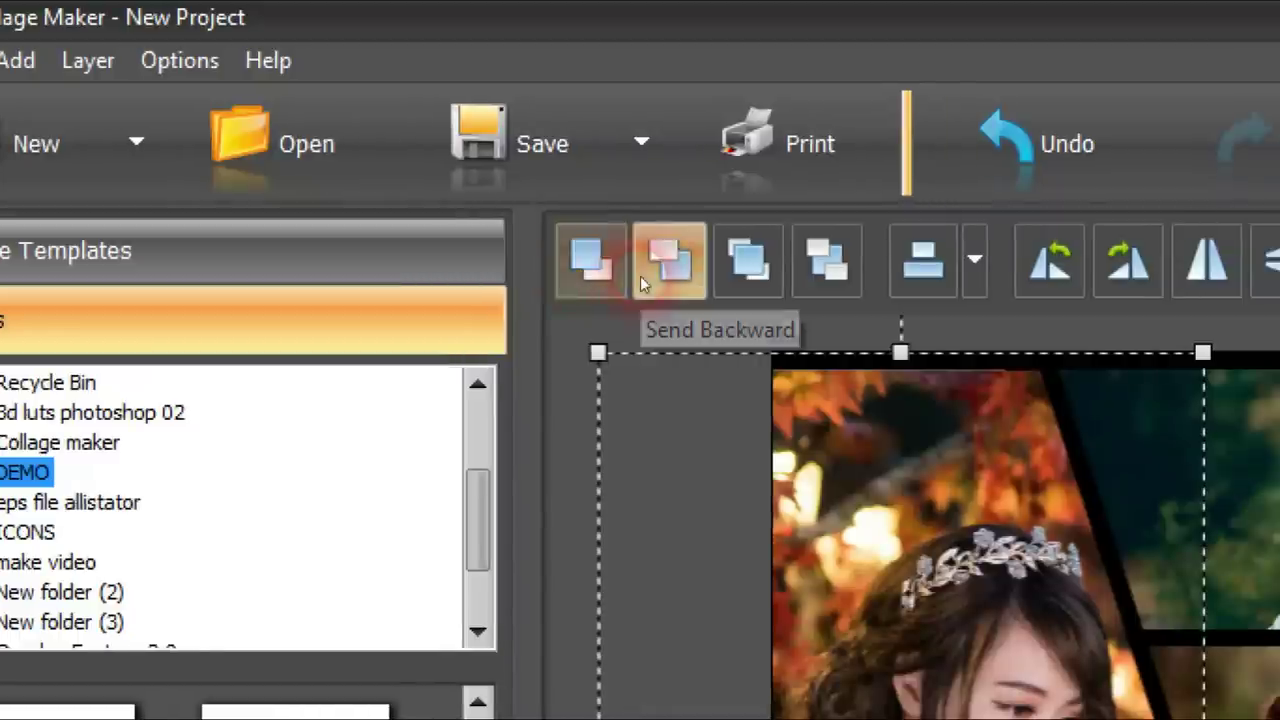
click(701, 276)
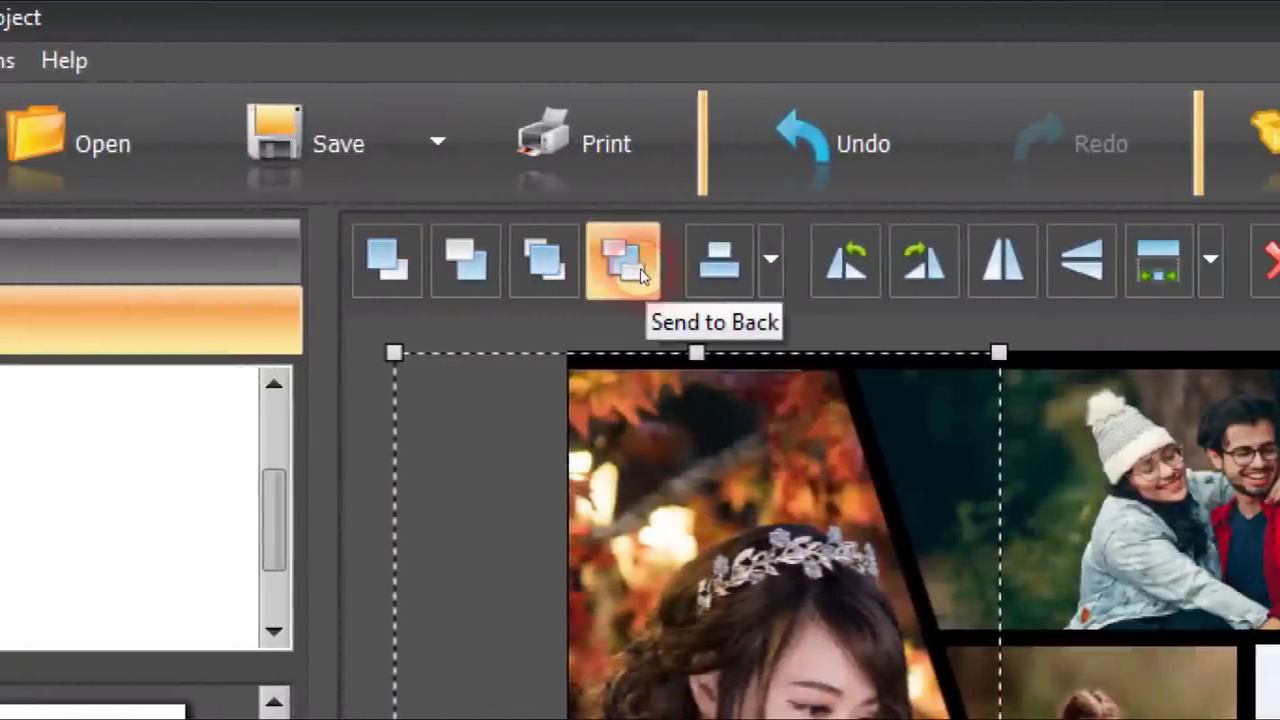
click(722, 268)
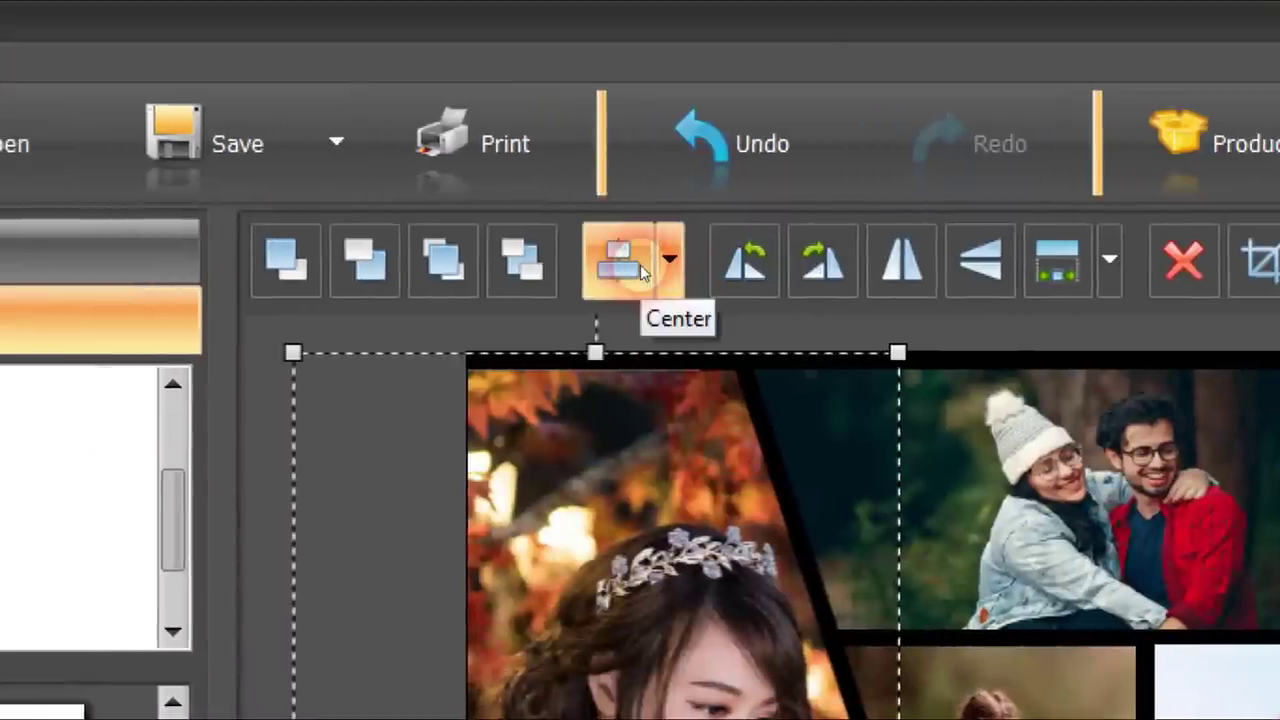
click(640, 264)
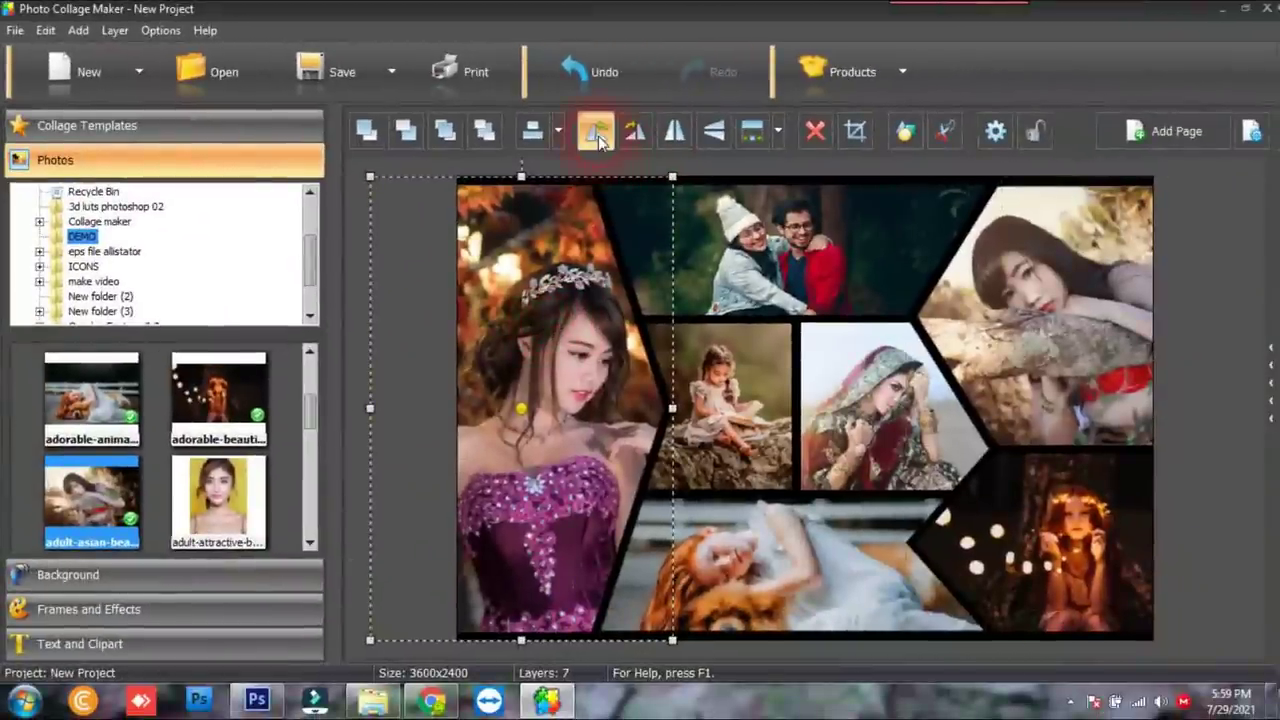
Rotate the tall left photo counterclockwise in four 90-degree turns through a full circle
click(598, 141)
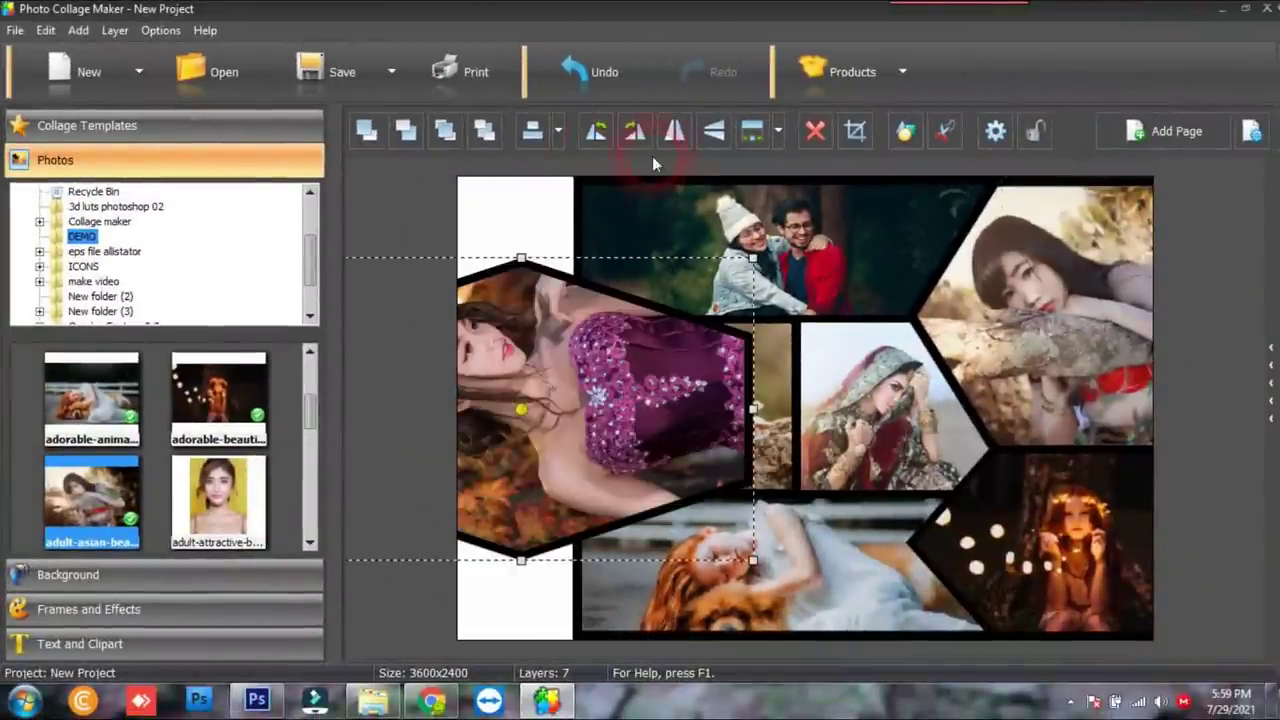
click(597, 135)
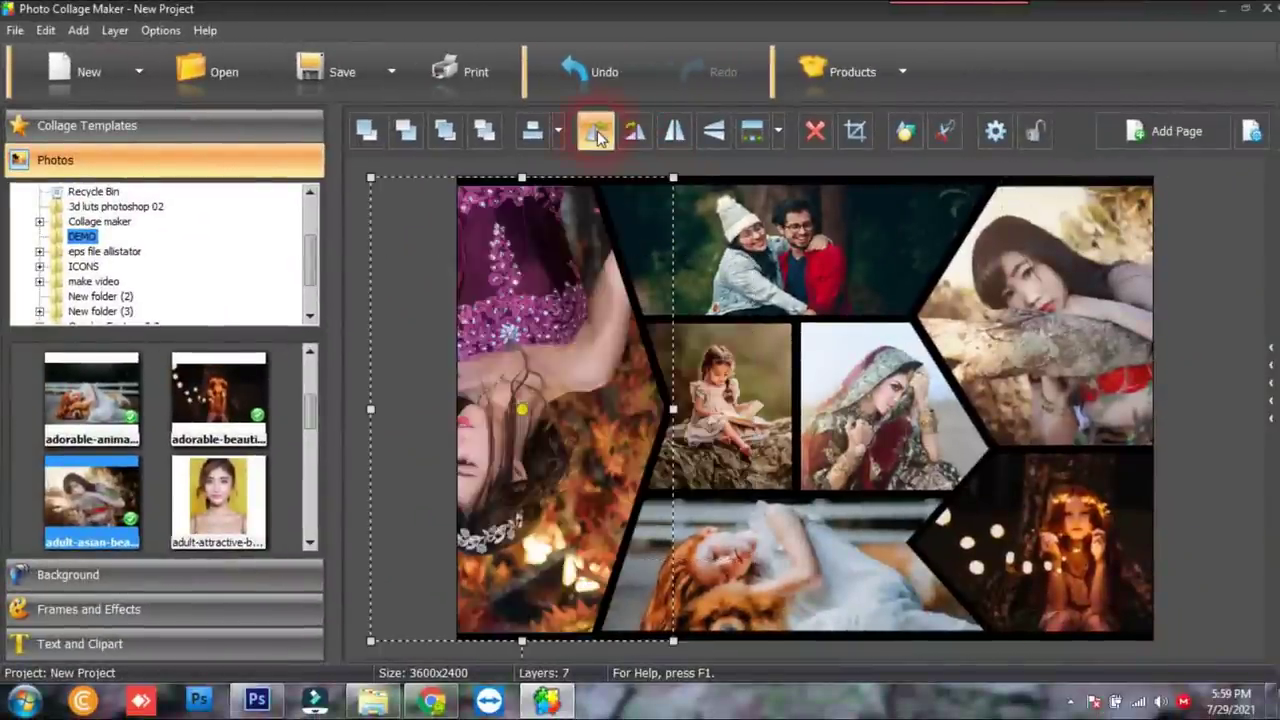
click(597, 134)
click(597, 135)
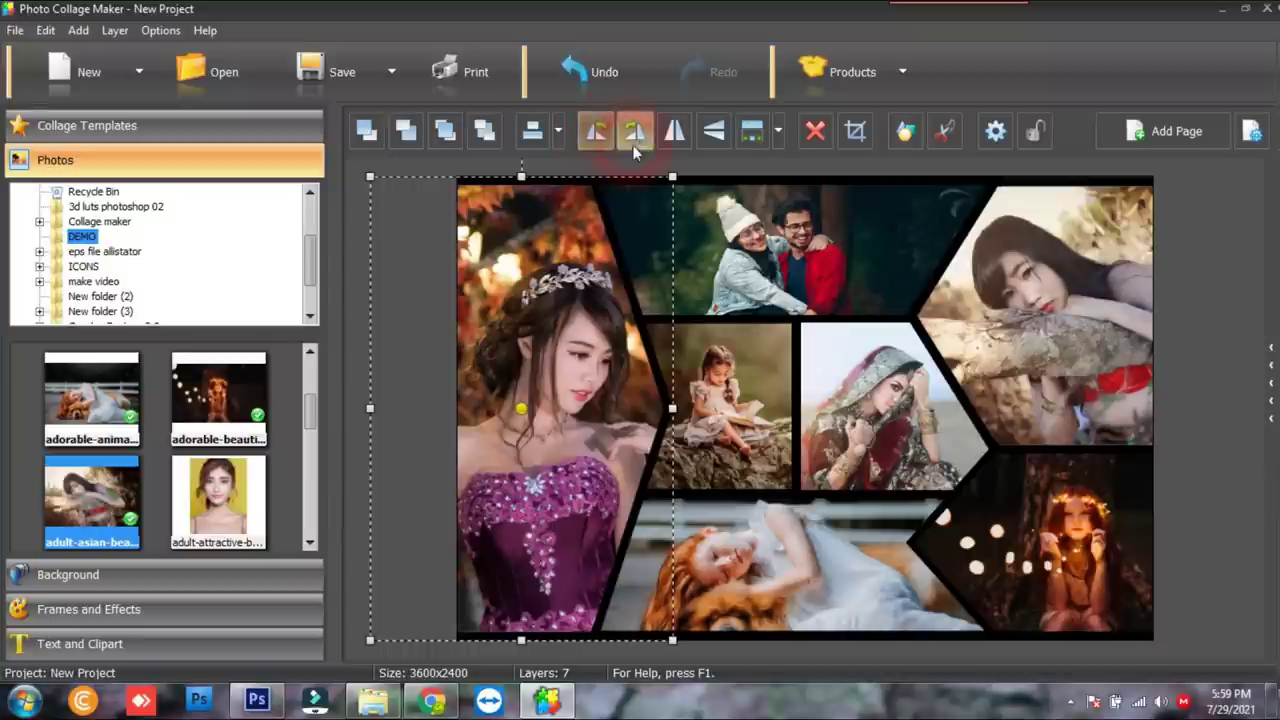
Try flipping the tall left photo horizontally several times
click(676, 135)
click(676, 135)
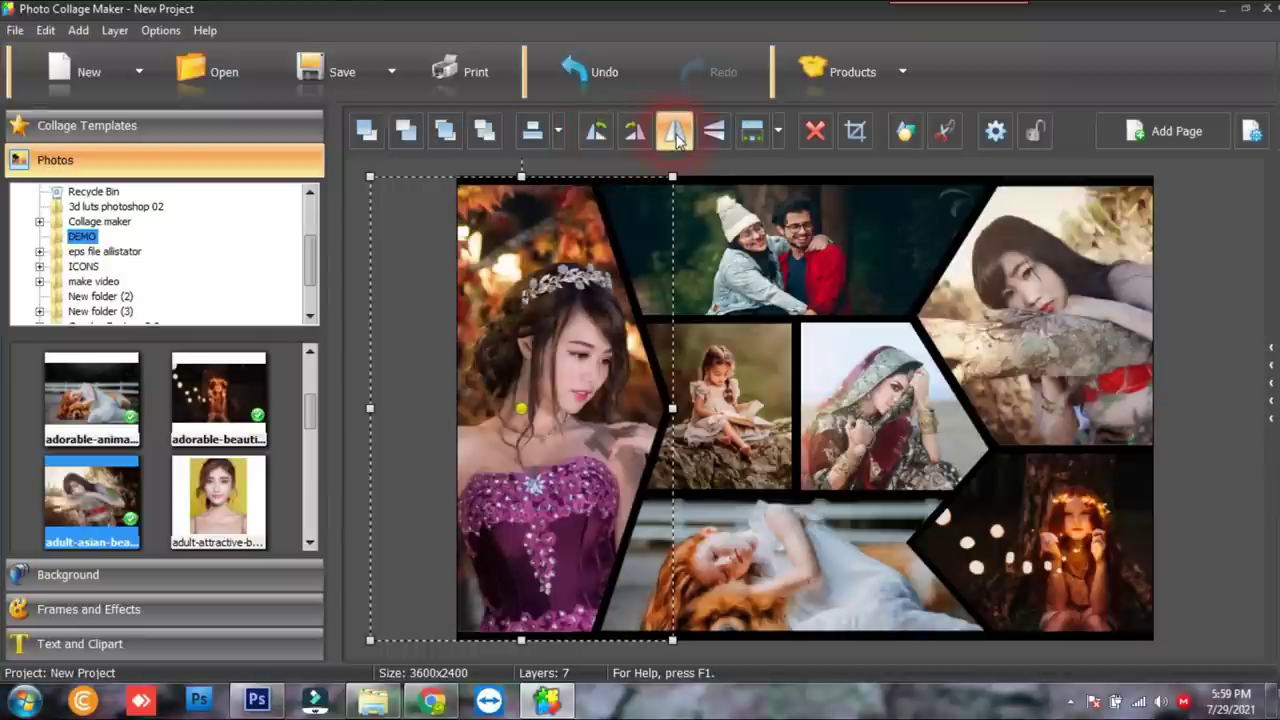
click(676, 135)
click(676, 135)
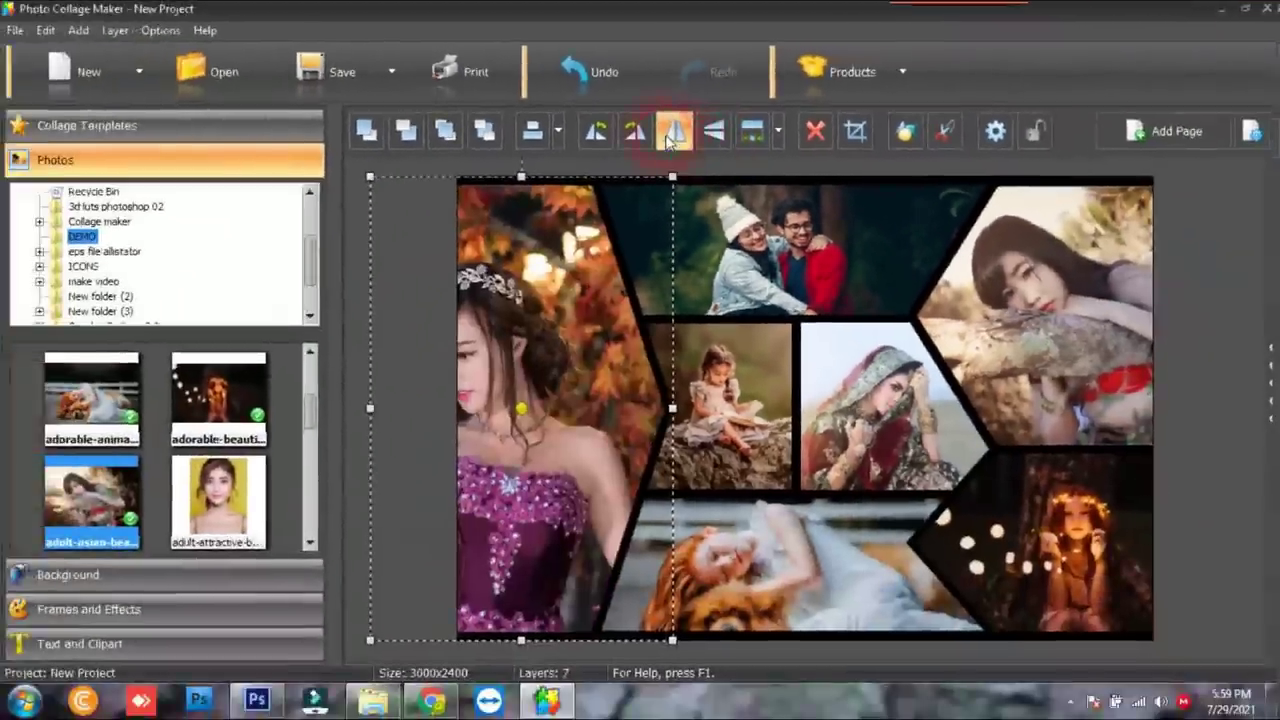
click(649, 278)
Try flipping the tall left photo vertically several times
click(710, 138)
click(710, 138)
click(710, 138)
click(710, 138)
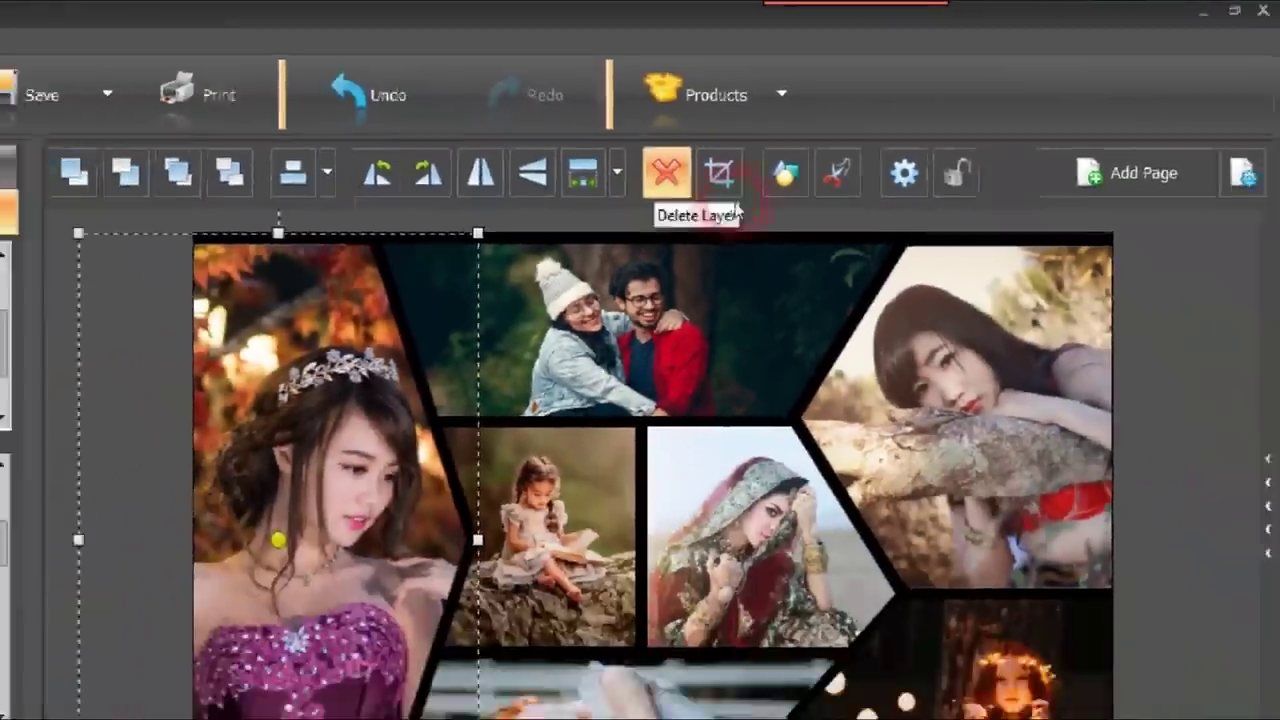
Delete the layer of the tall left photo and undo the deletion
click(640, 272)
click(595, 407)
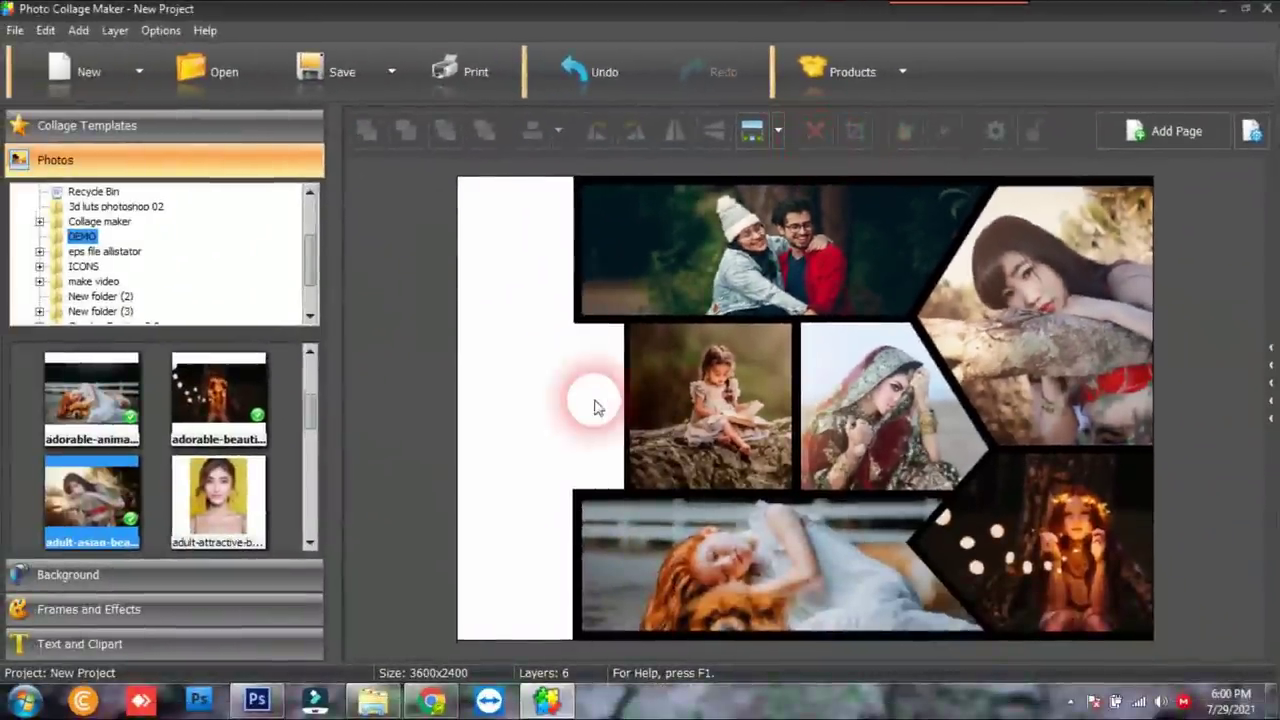
key(ctrl+z)
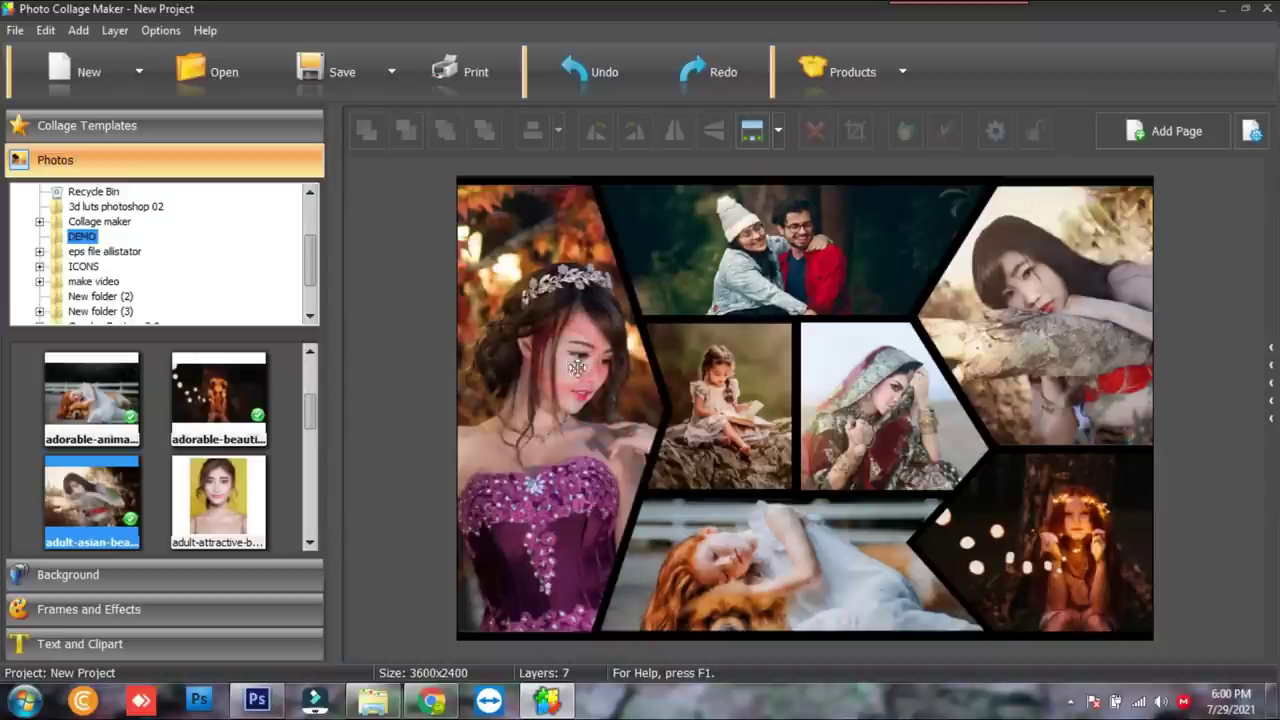
Crop the tall left photo more tightly around the woman from its left and upper edges, and reposition it inside its frame
click(577, 368)
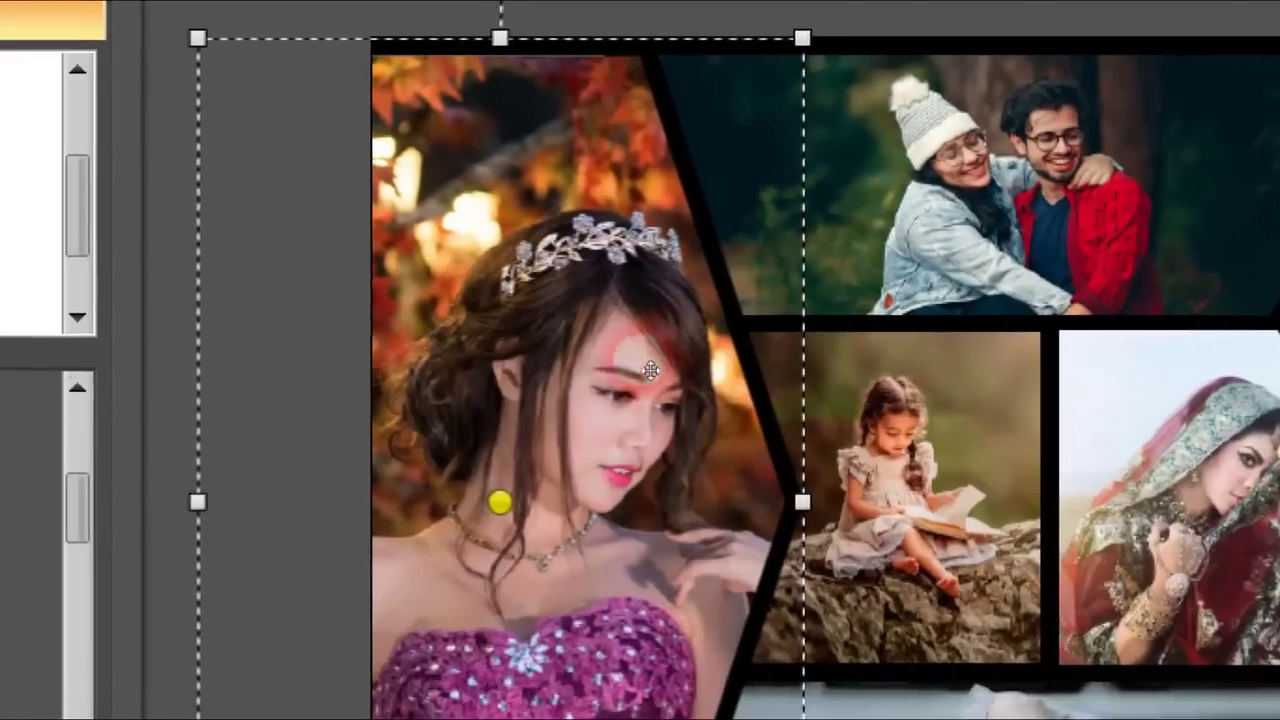
click(598, 327)
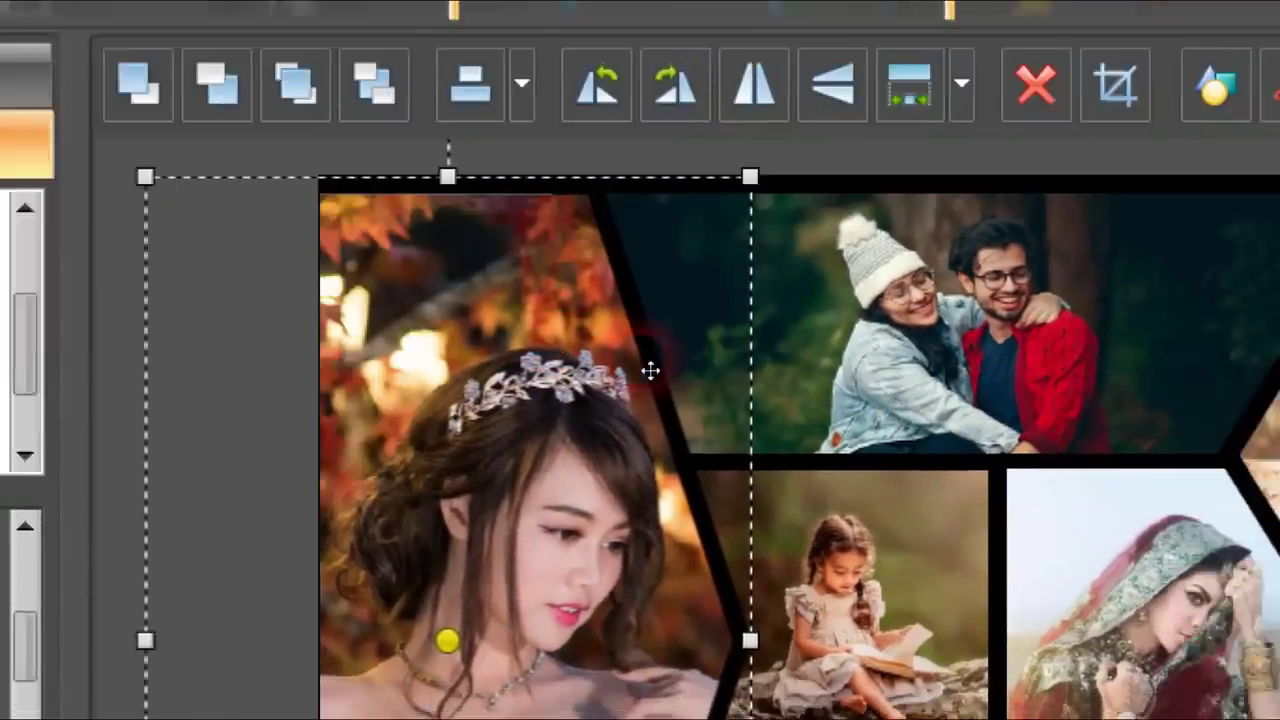
click(1237, 109)
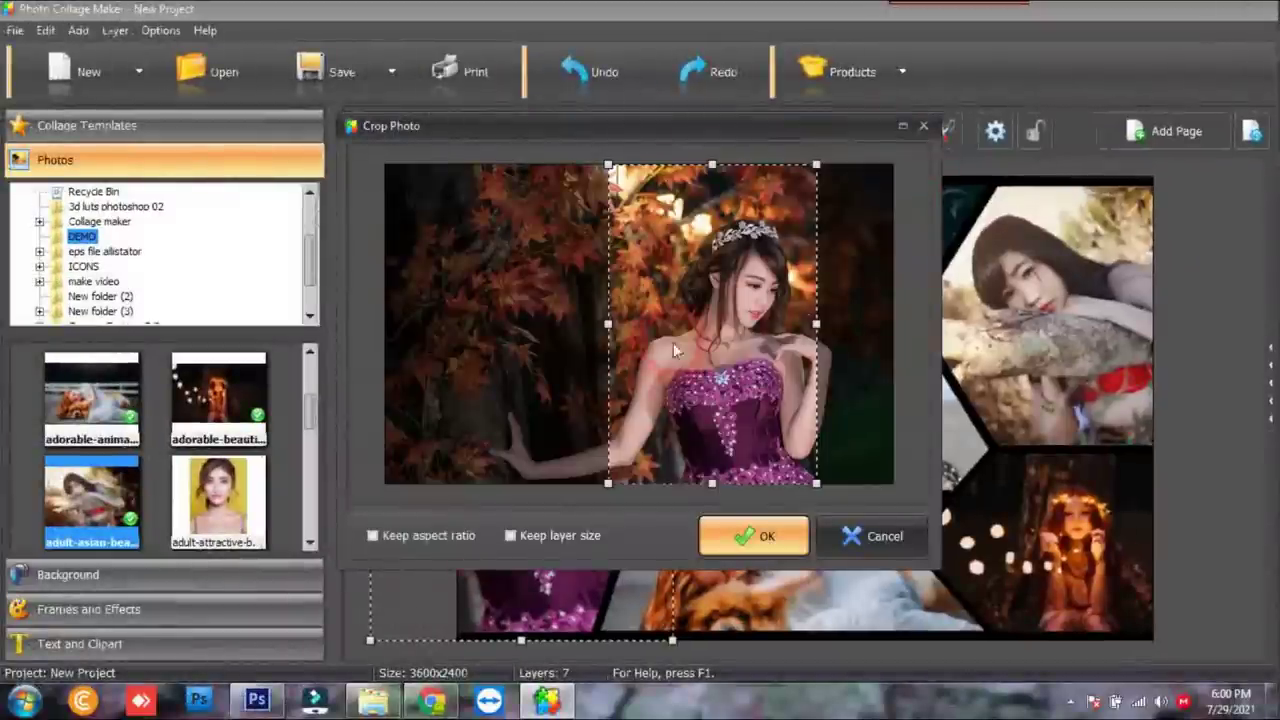
drag(717, 135, 722, 90)
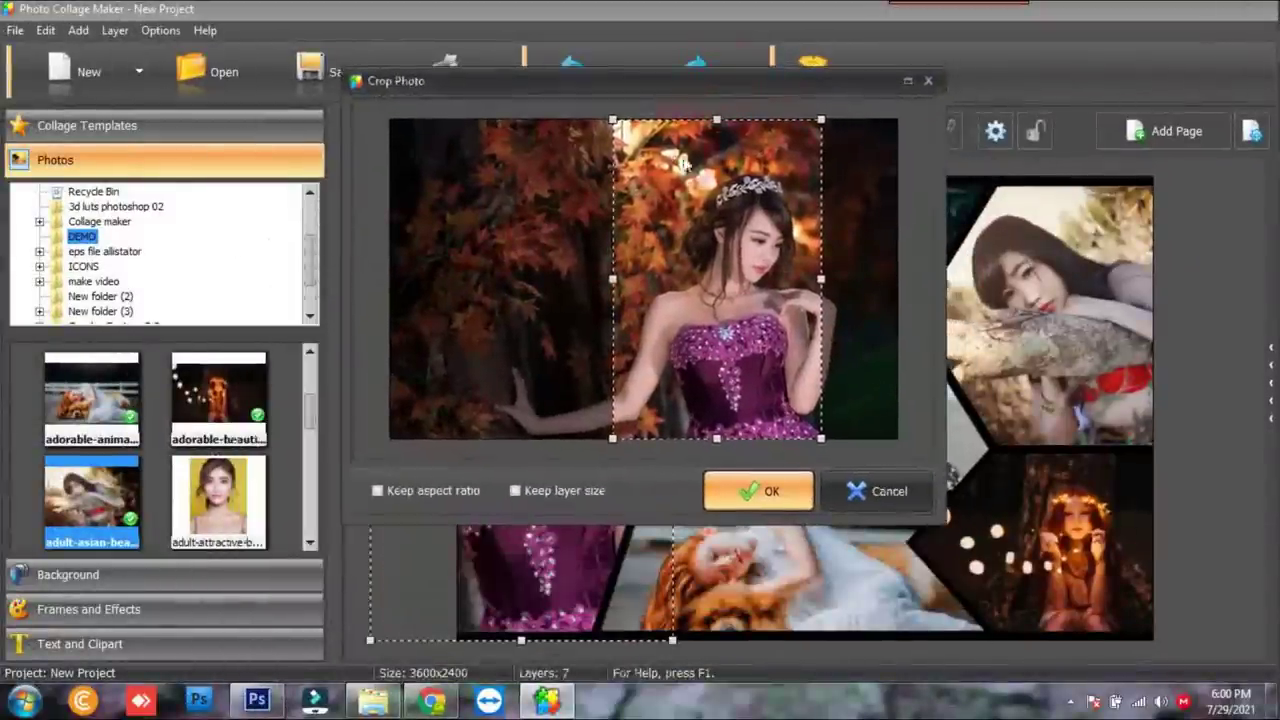
drag(614, 121, 645, 148)
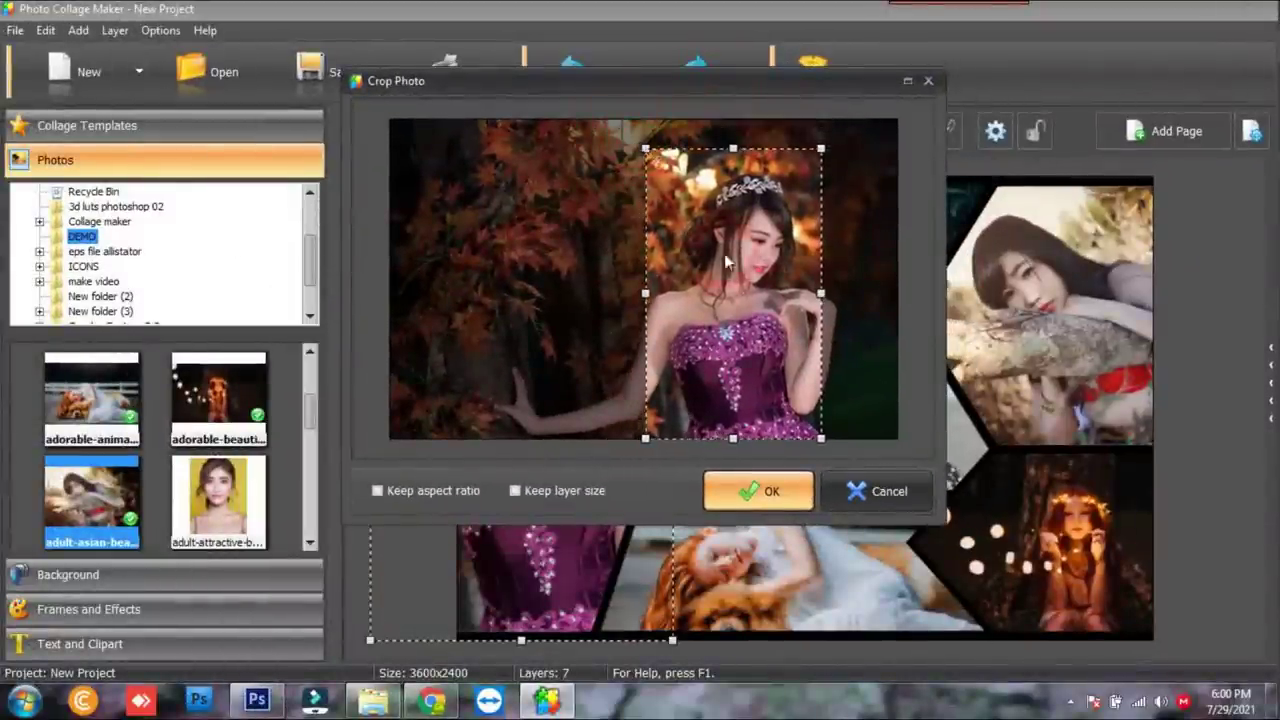
drag(750, 273, 760, 275)
click(762, 491)
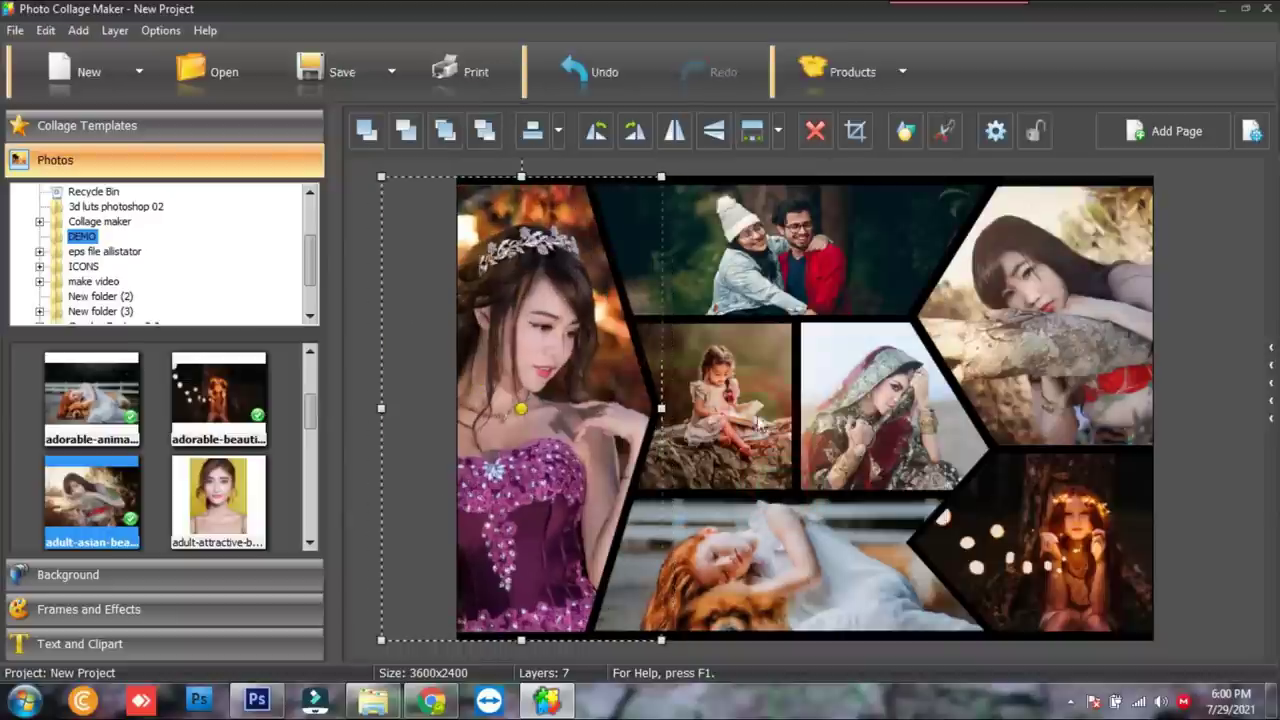
drag(526, 414, 554, 426)
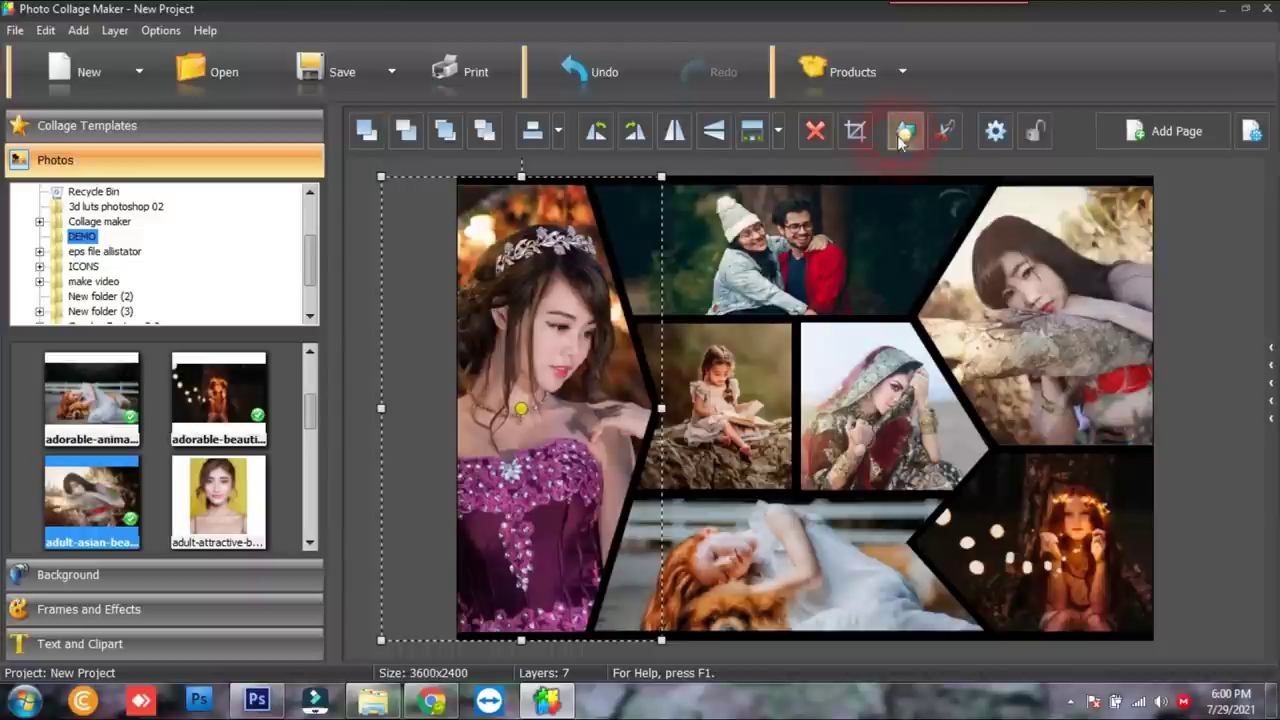
Try a circular mask shape on the tall left photo and undo it
click(905, 131)
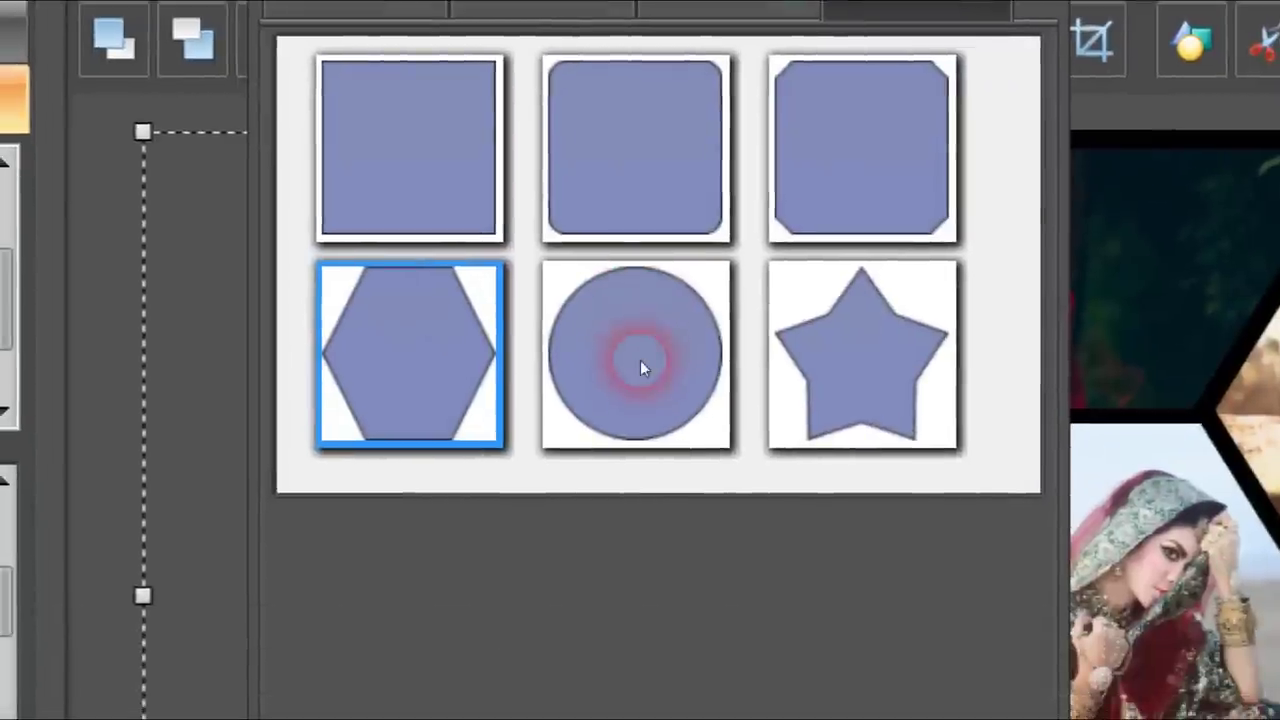
click(640, 368)
click(666, 594)
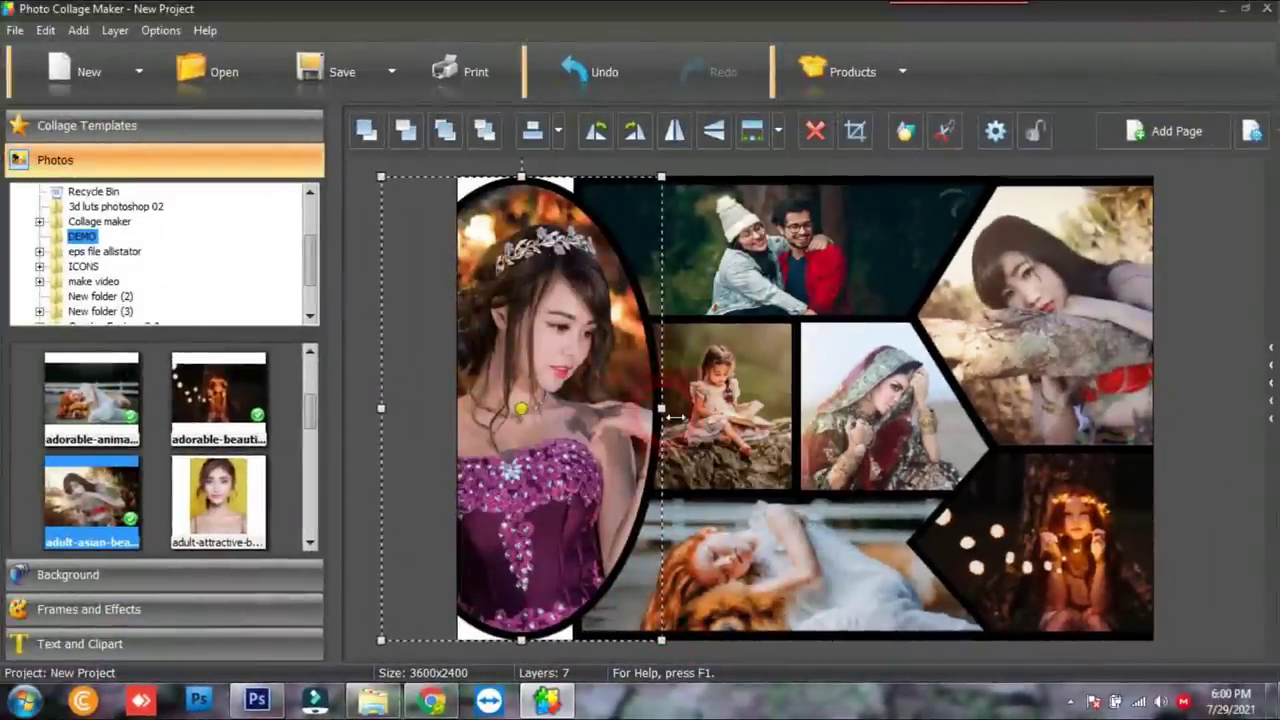
key(ctrl+z)
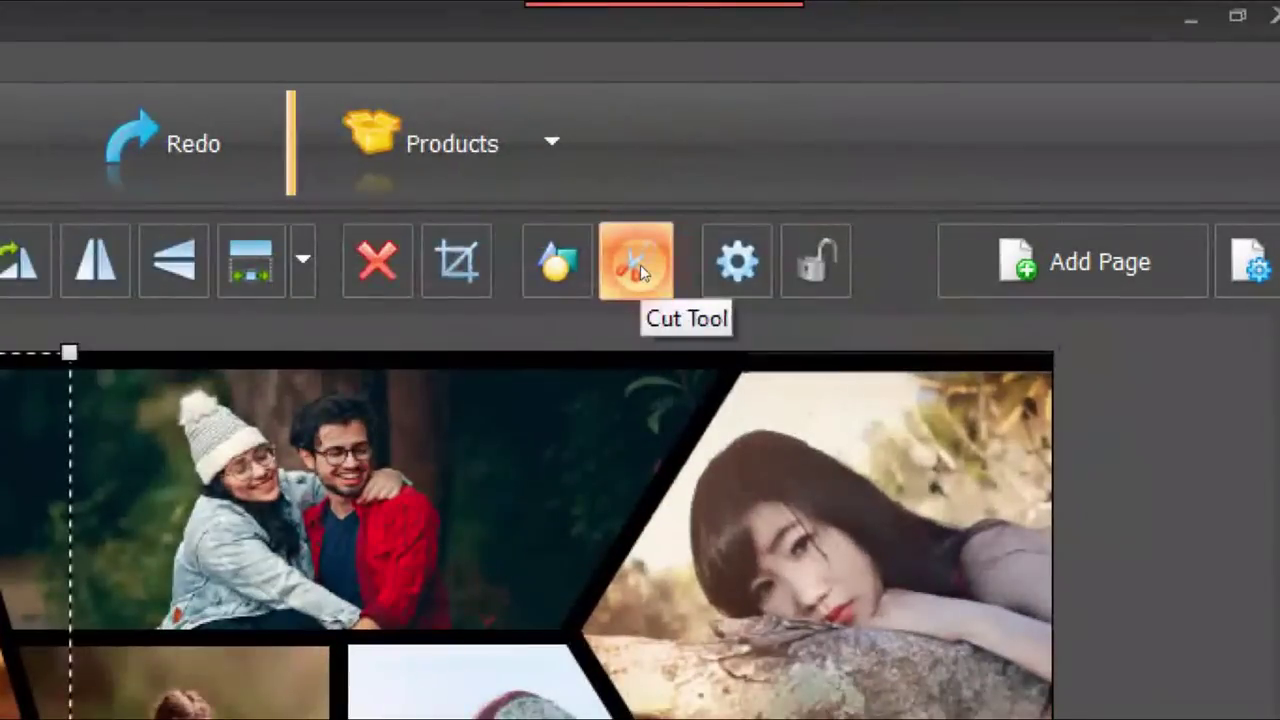
Open the tall left photo in the Cut Tool and outline the woman and her outstretched arm with a closed freeform selection
click(946, 135)
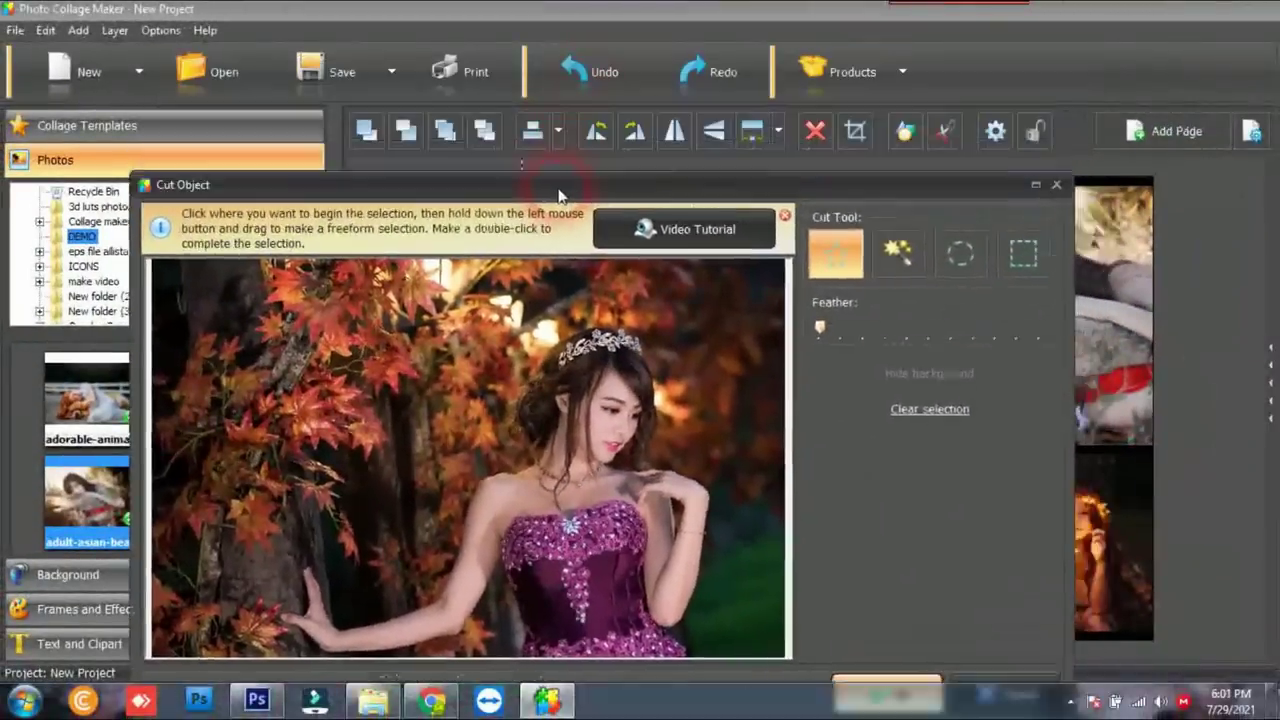
drag(560, 195, 615, 98)
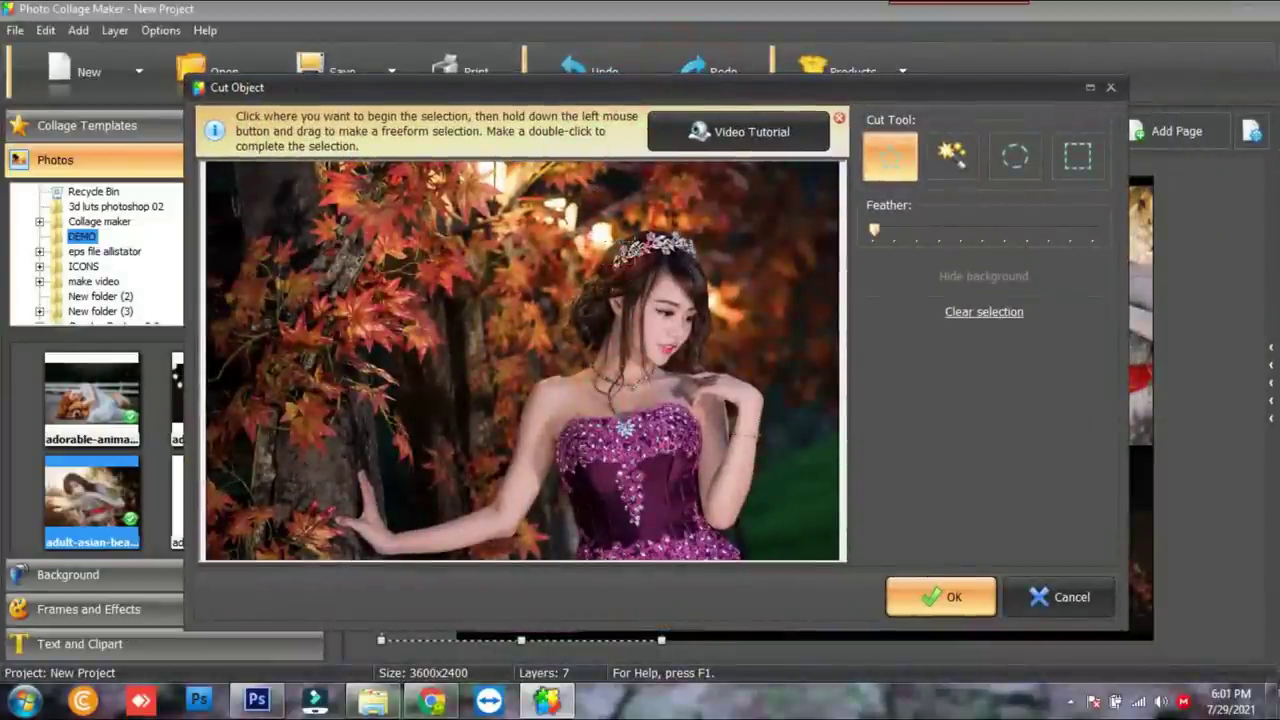
drag(352, 448, 447, 498)
mouse_move(598, 238)
mouse_down()
mouse_move(642, 216)
mouse_move(686, 235)
mouse_move(743, 276)
mouse_move(790, 368)
mouse_up()
mouse_move(794, 553)
mouse_down()
mouse_move(440, 576)
mouse_move(383, 566)
mouse_move(353, 535)
mouse_move(350, 478)
mouse_up()
double_click(500, 505)
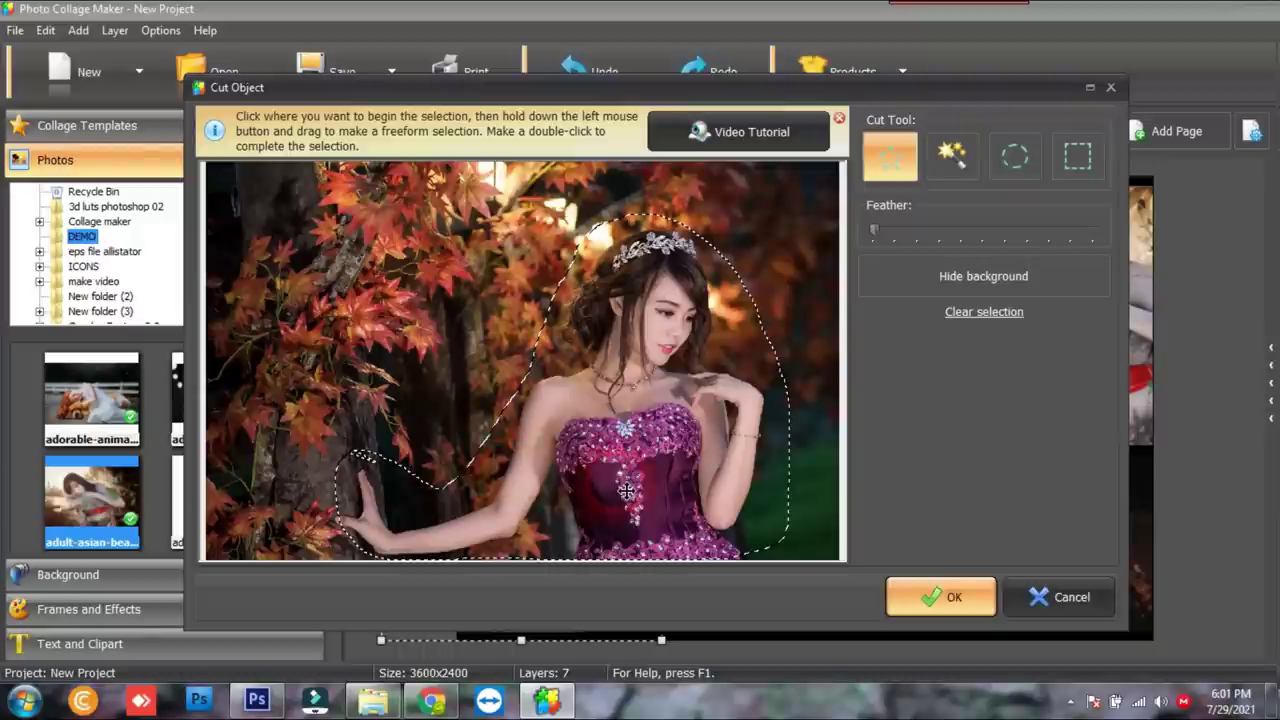
Switch to the magic wand cutting method, raise its sensitivity and add a slight feather
click(951, 160)
drag(887, 229, 945, 229)
click(897, 290)
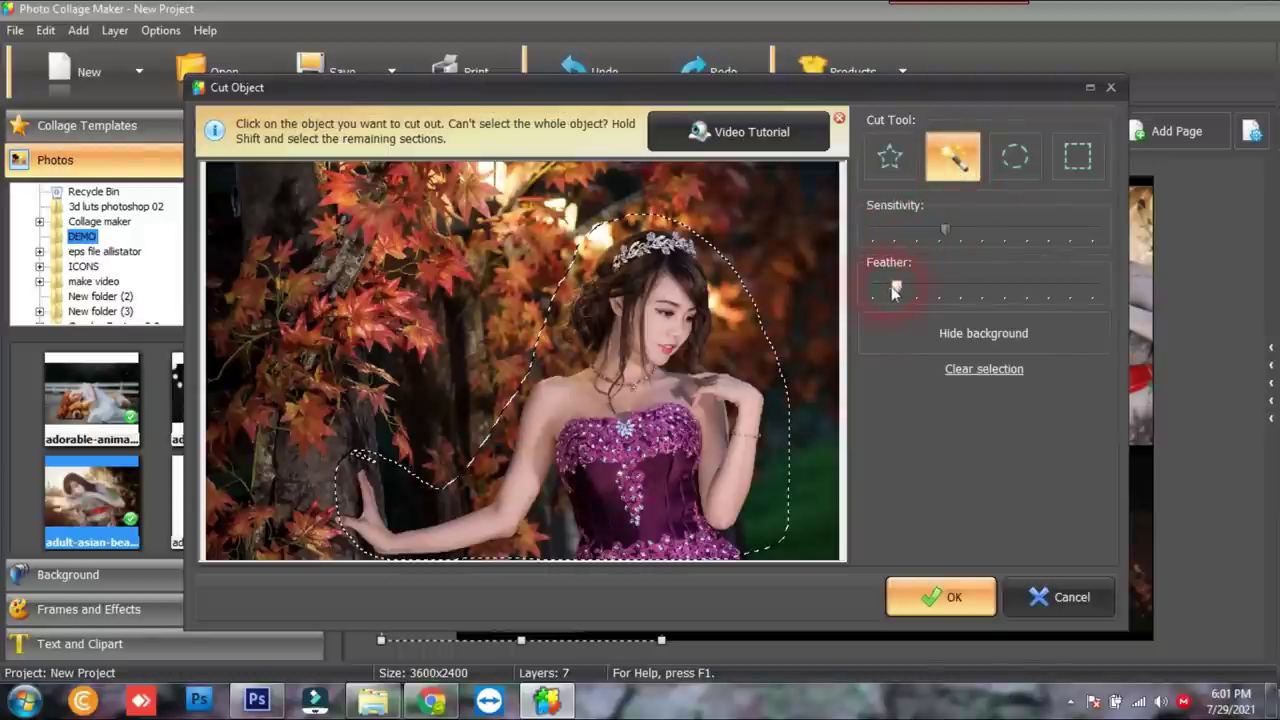
Hide the background of the woman's cut-out selection and raise the feather to the second-to-last mark
click(925, 597)
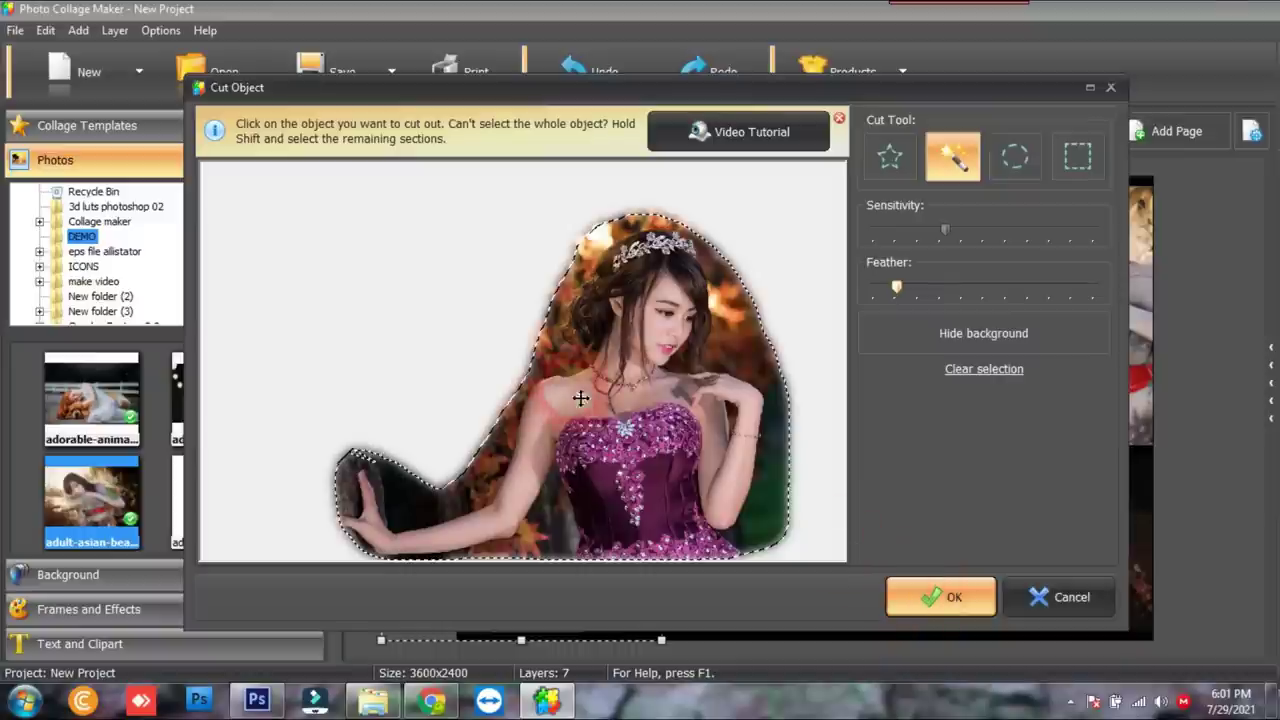
click(914, 222)
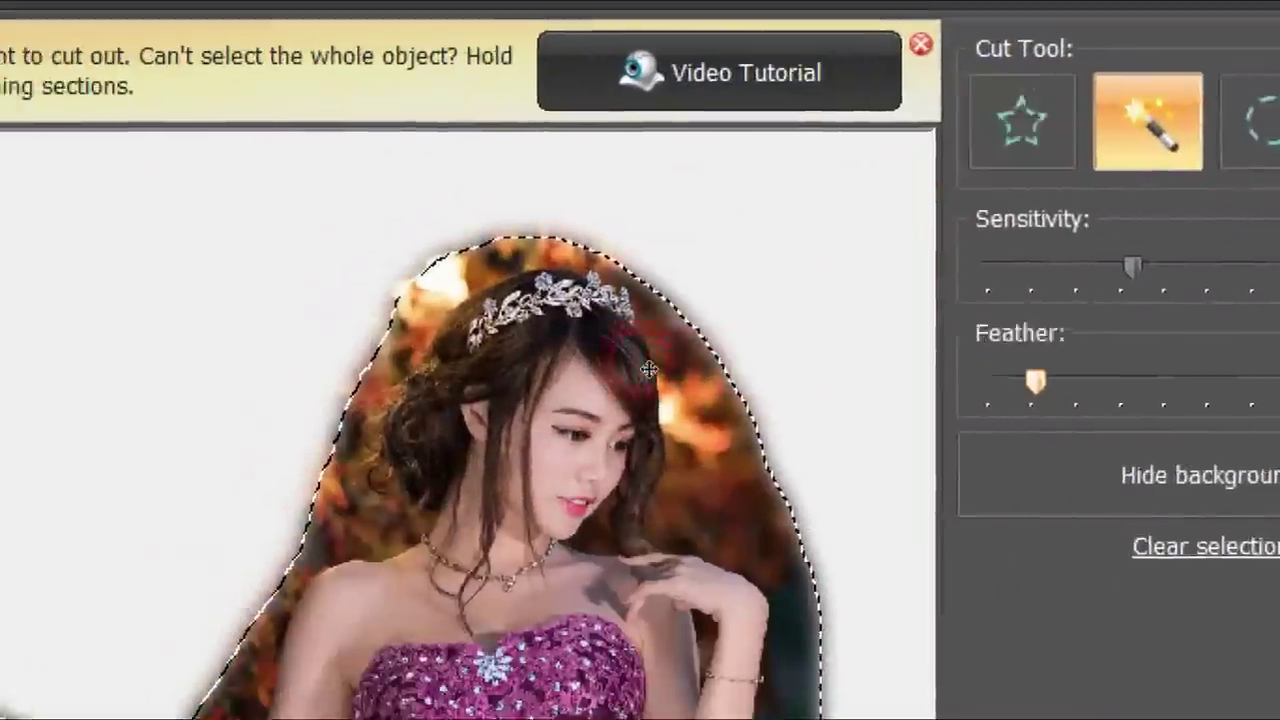
click(782, 367)
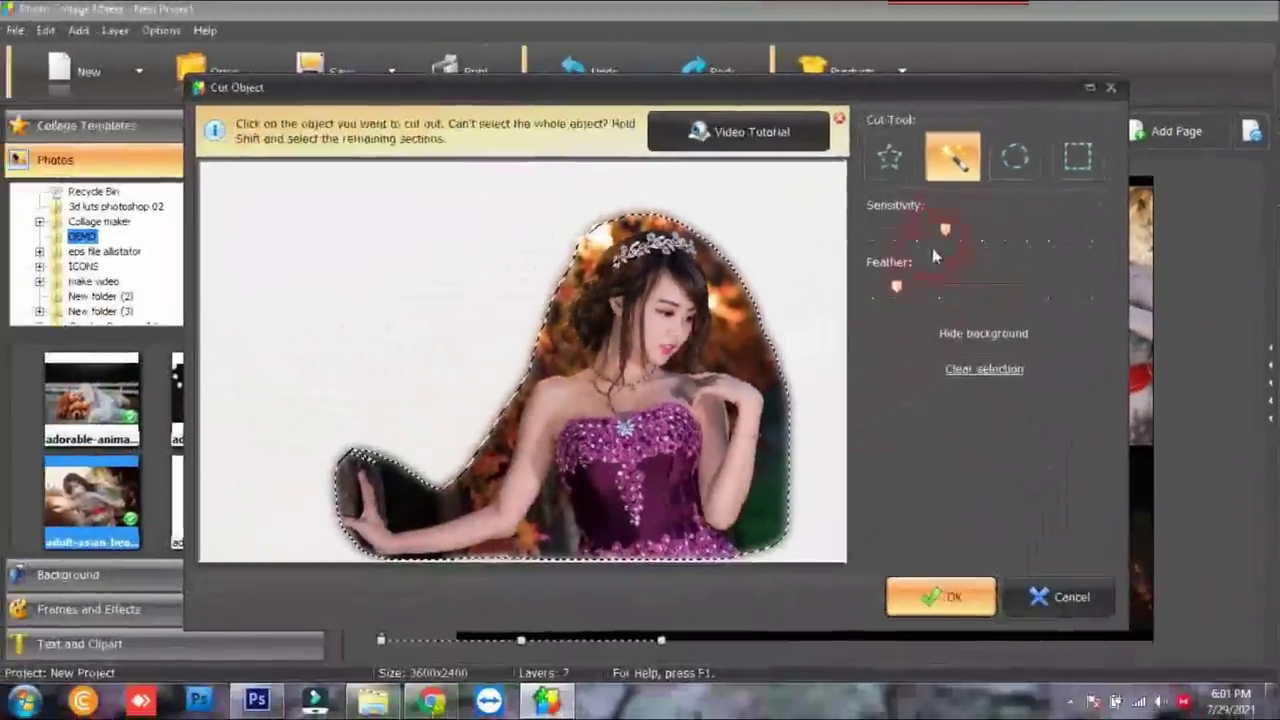
click(897, 288)
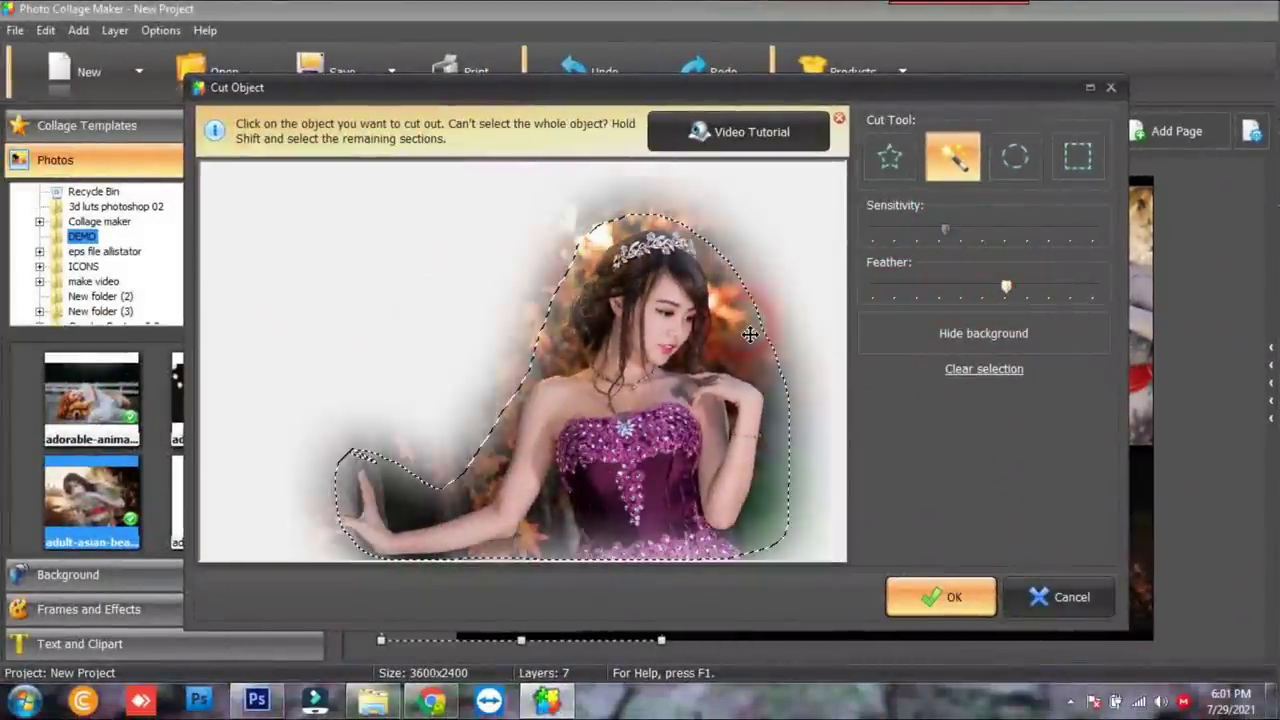
click(975, 330)
click(1026, 289)
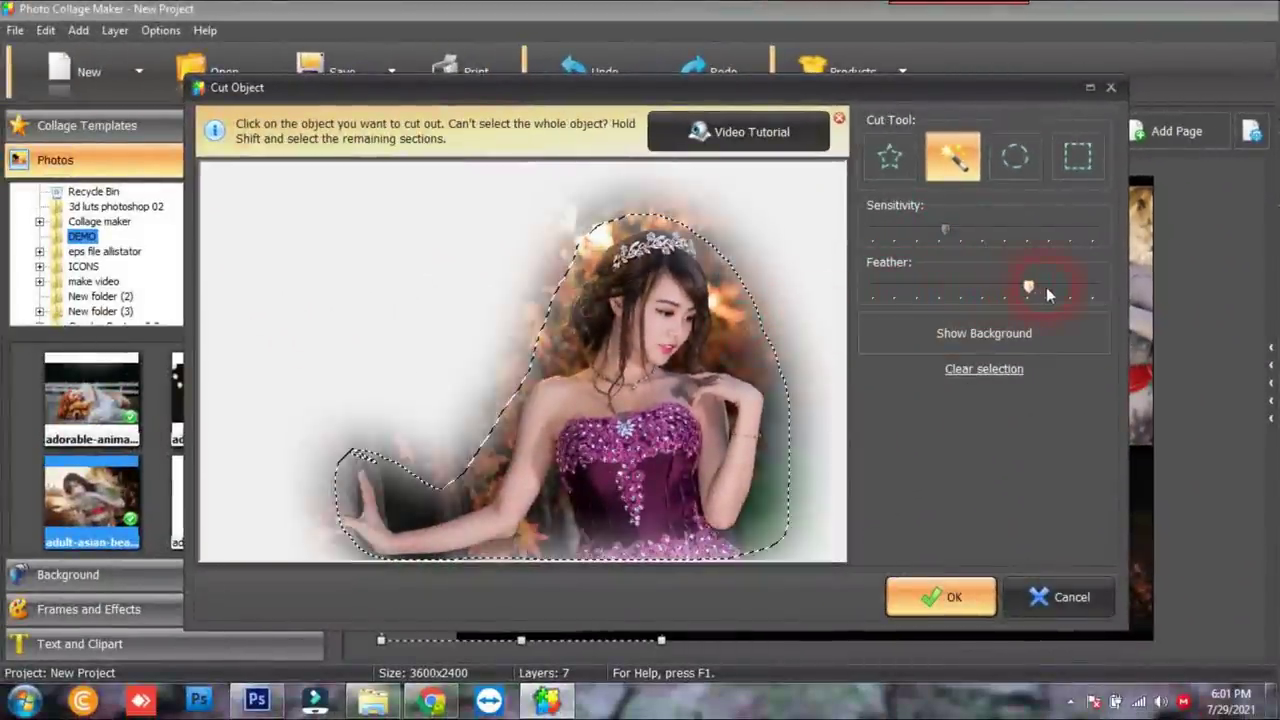
click(1048, 289)
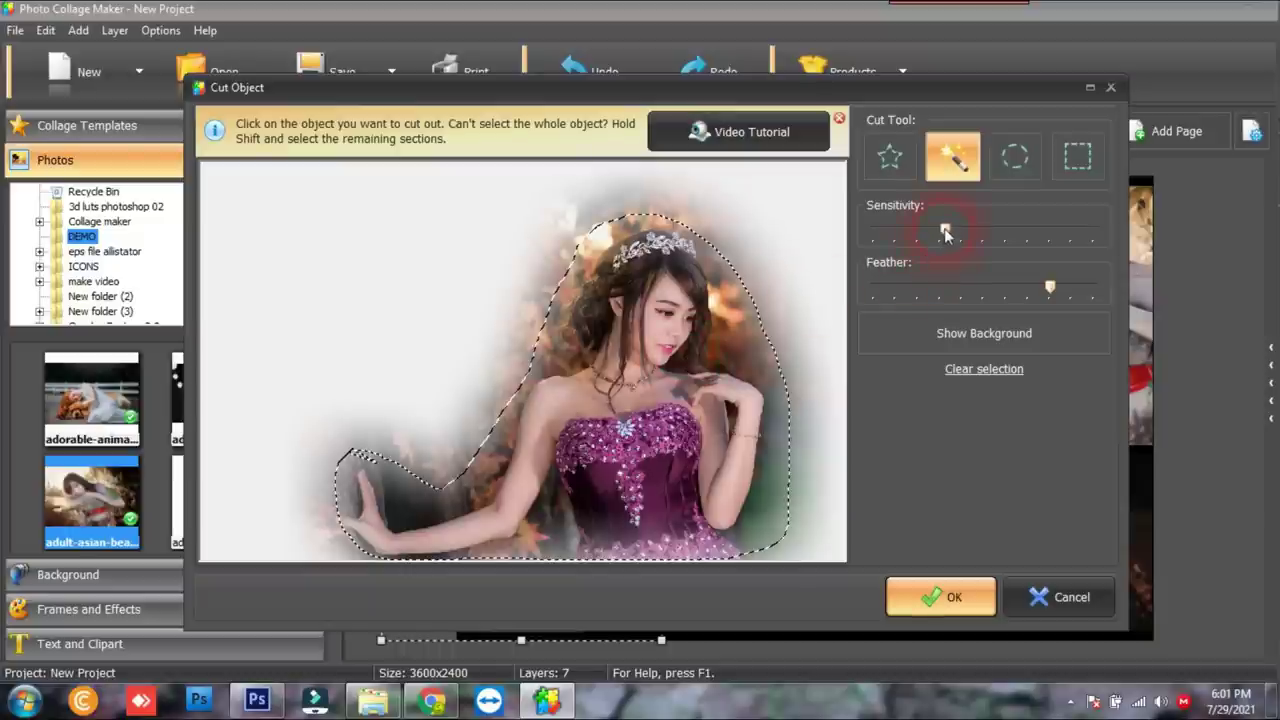
Apply the feathered cut-out to the purple-dress photo and undo it
mouse_move(876, 233)
mouse_down()
mouse_move(1053, 231)
mouse_move(879, 234)
mouse_up()
click(912, 596)
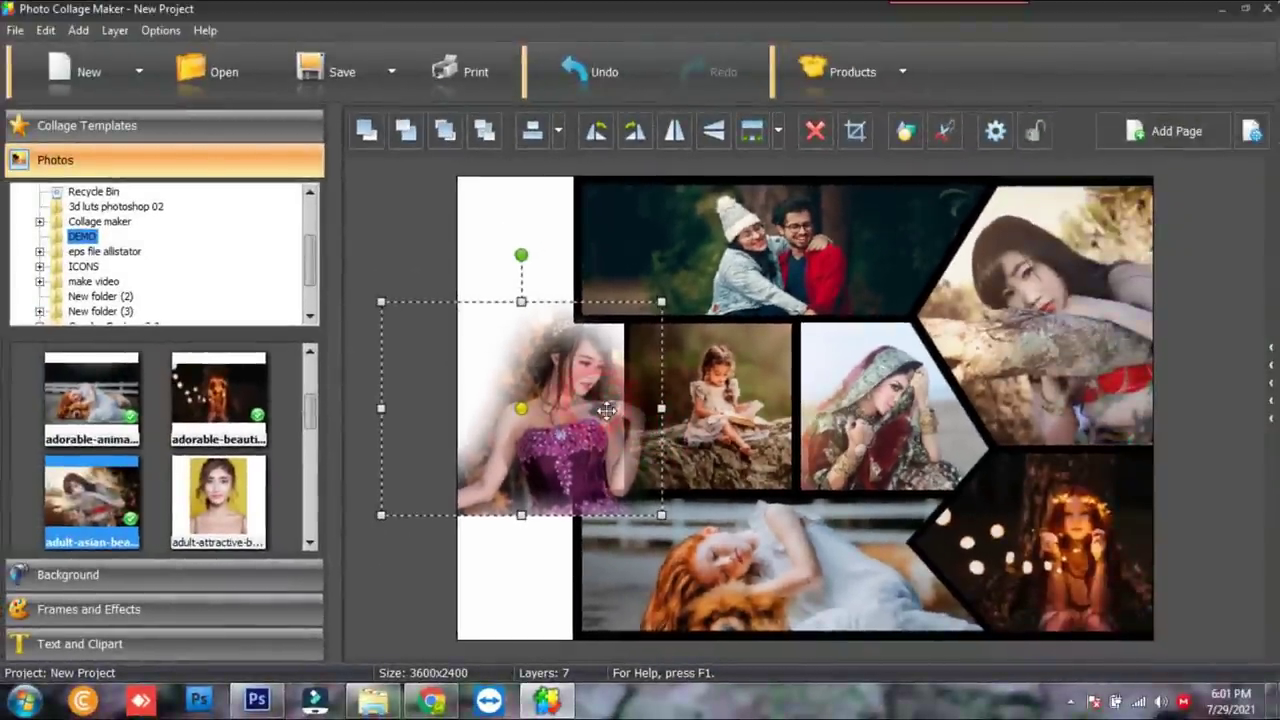
key(ctrl+z)
click(917, 211)
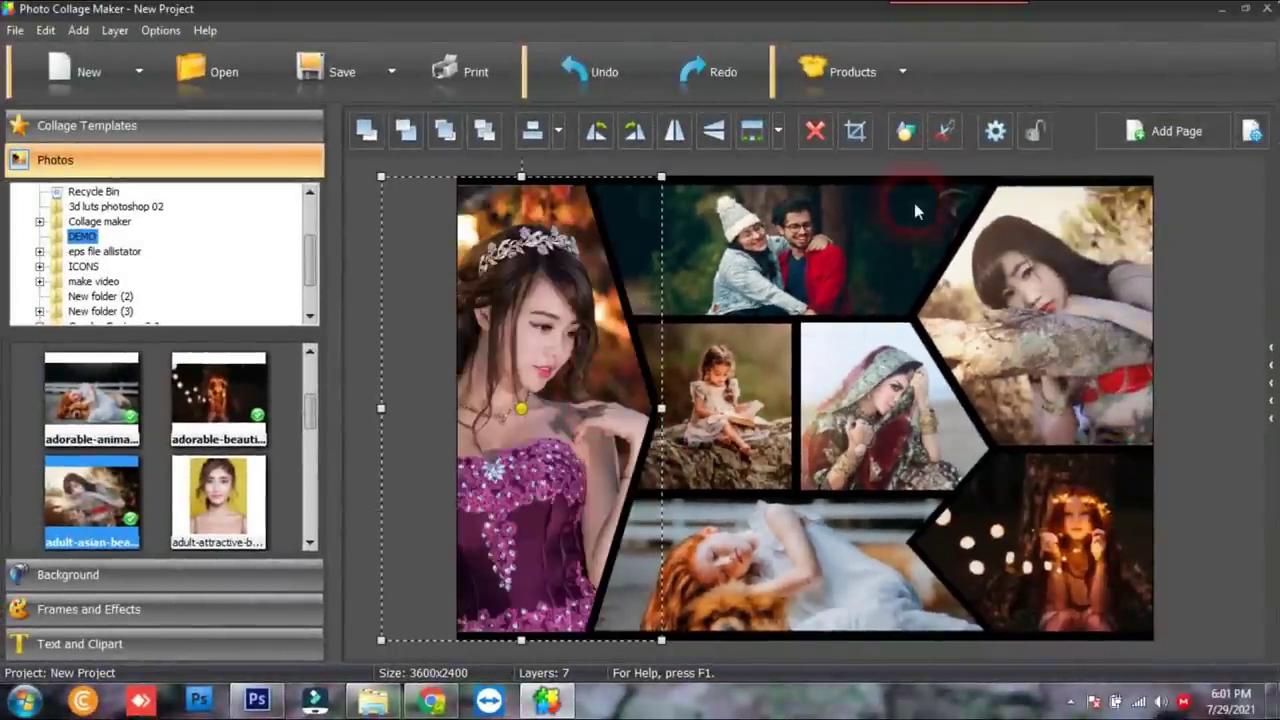
click(990, 138)
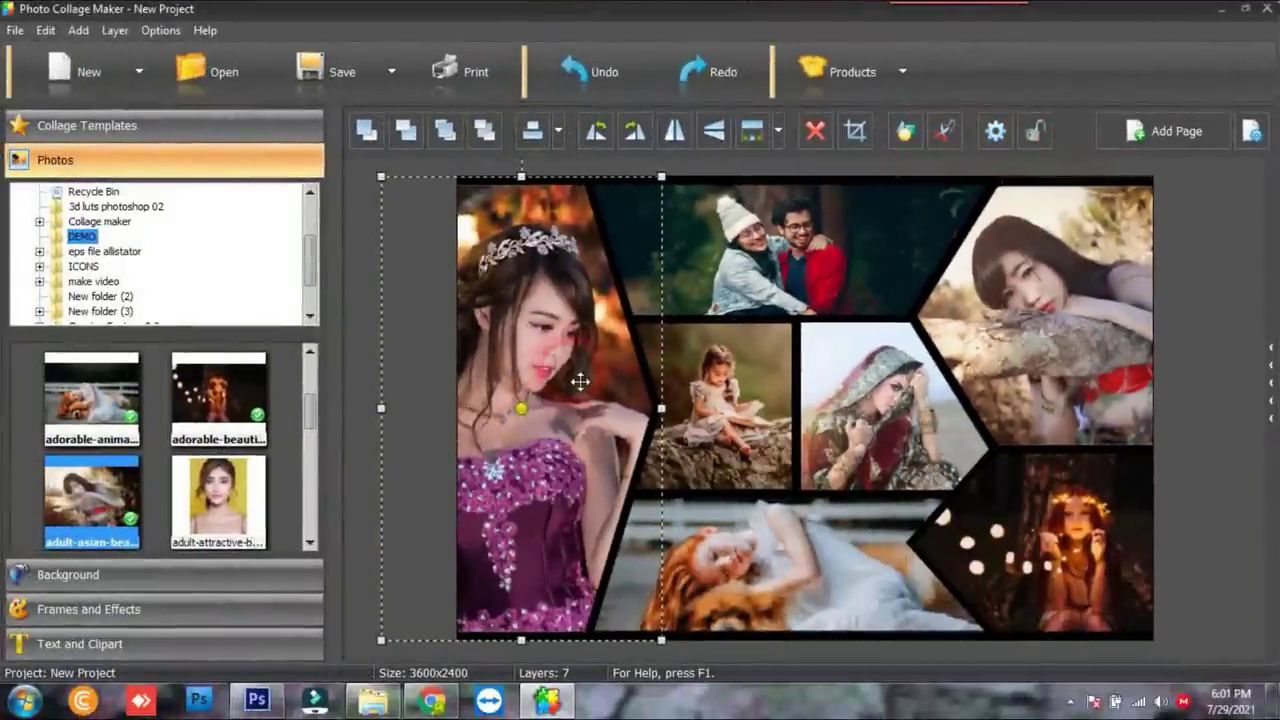
click(902, 158)
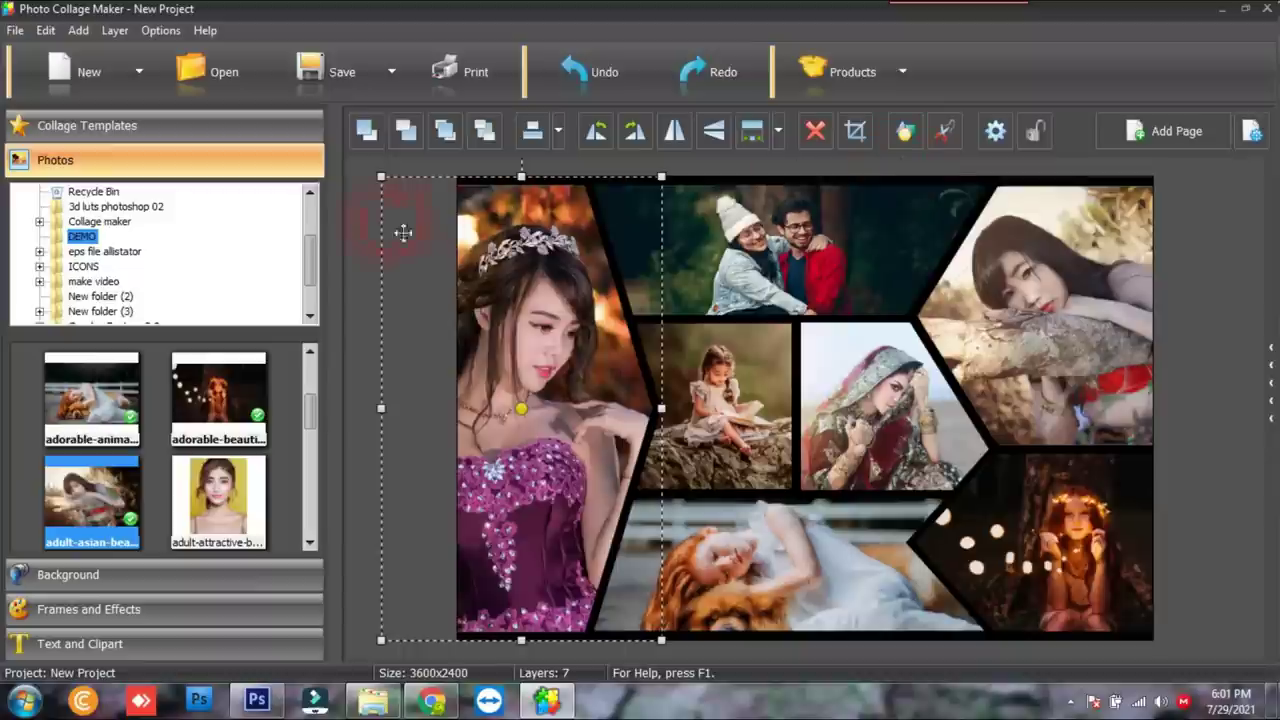
click(361, 224)
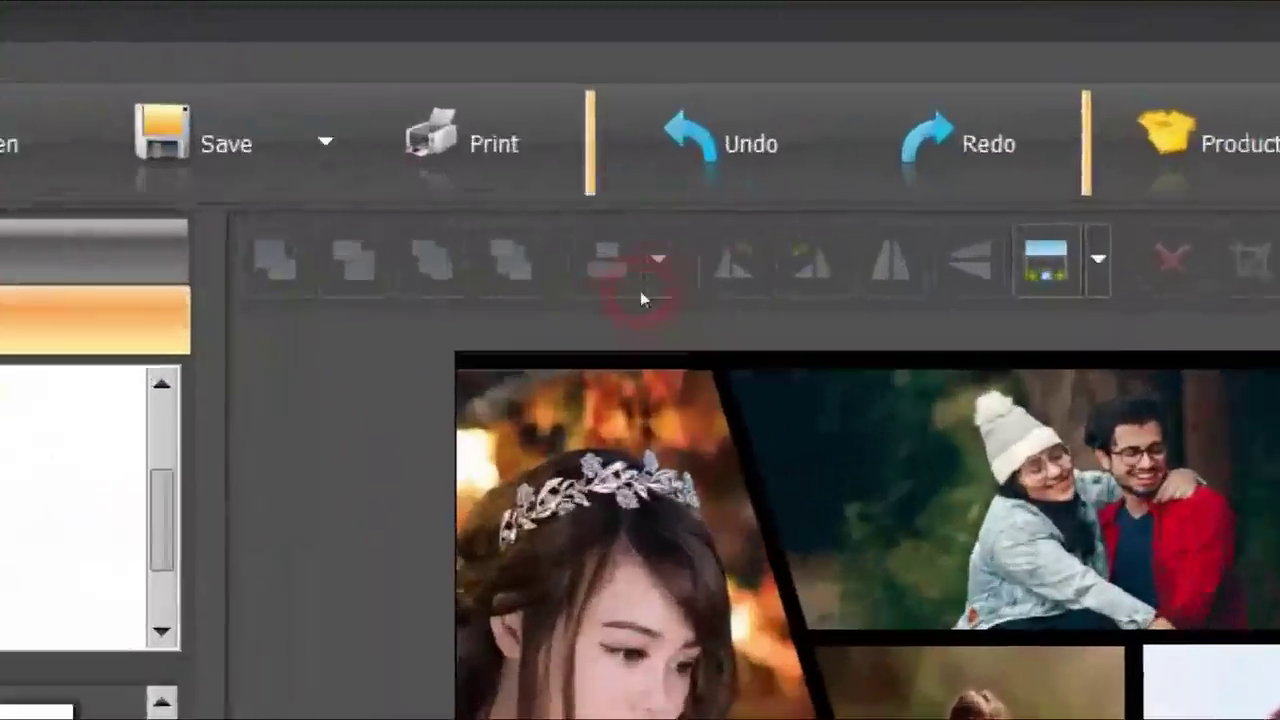
click(819, 148)
Open the photo settings for the purple-dress photo and place the dialog clear of it
click(313, 422)
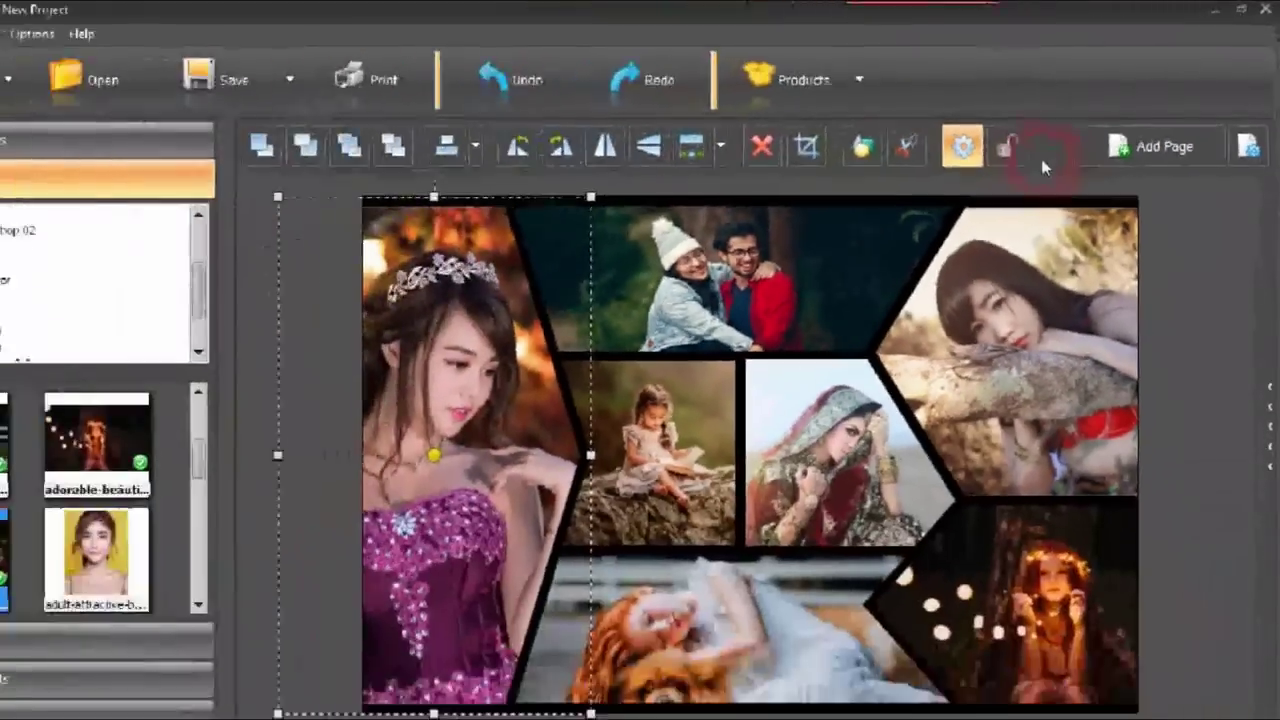
click(962, 146)
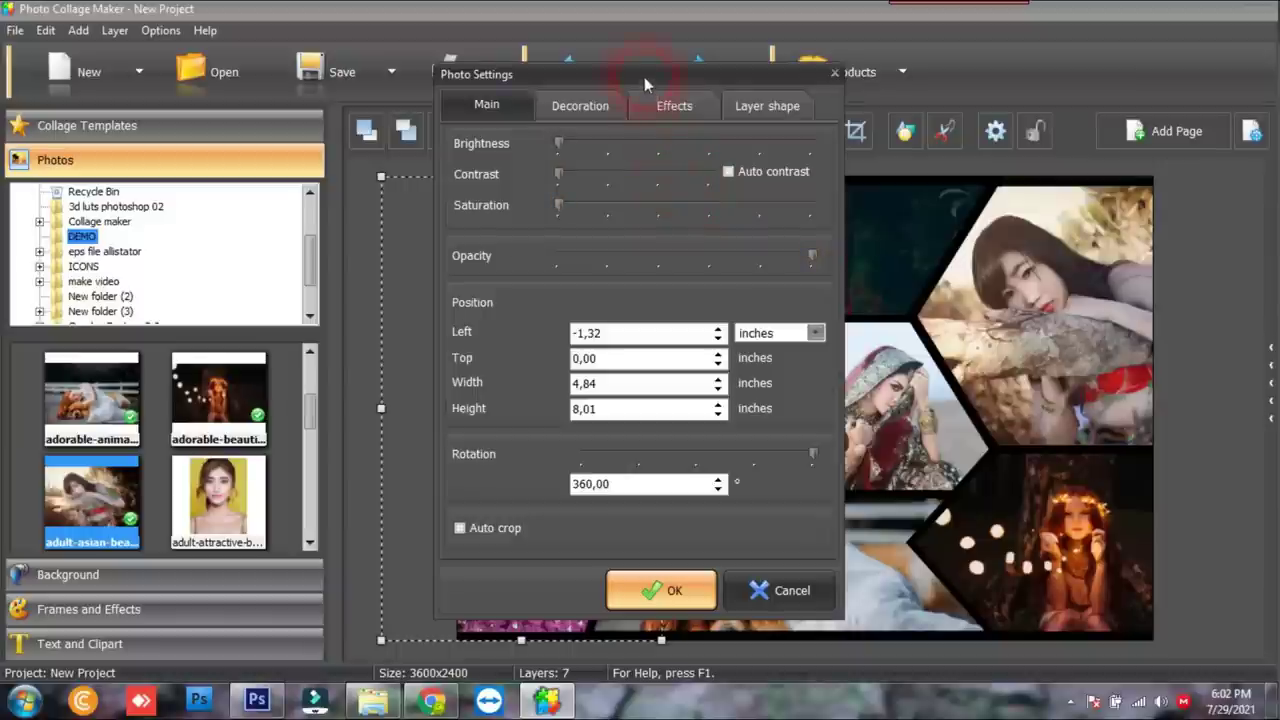
drag(569, 85, 690, 374)
drag(752, 336, 976, 79)
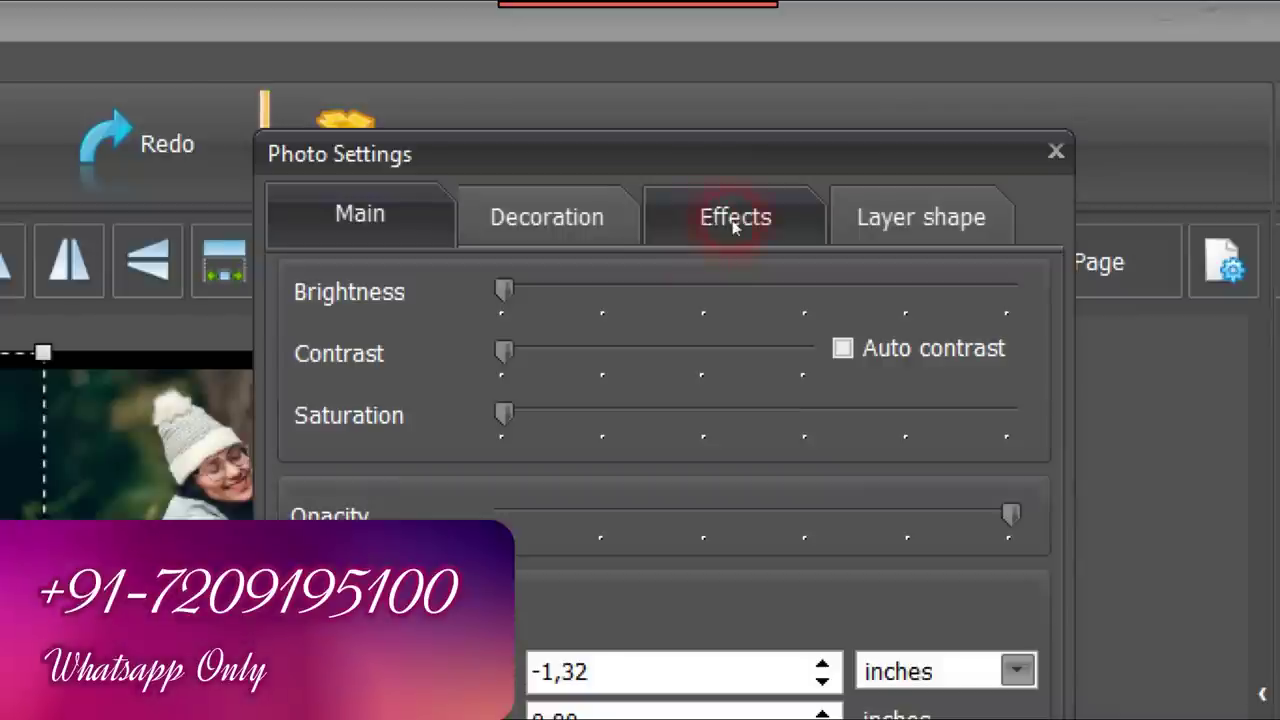
Try a higher brightness on the purple-dress photo and return the brightness to its minimum
click(397, 216)
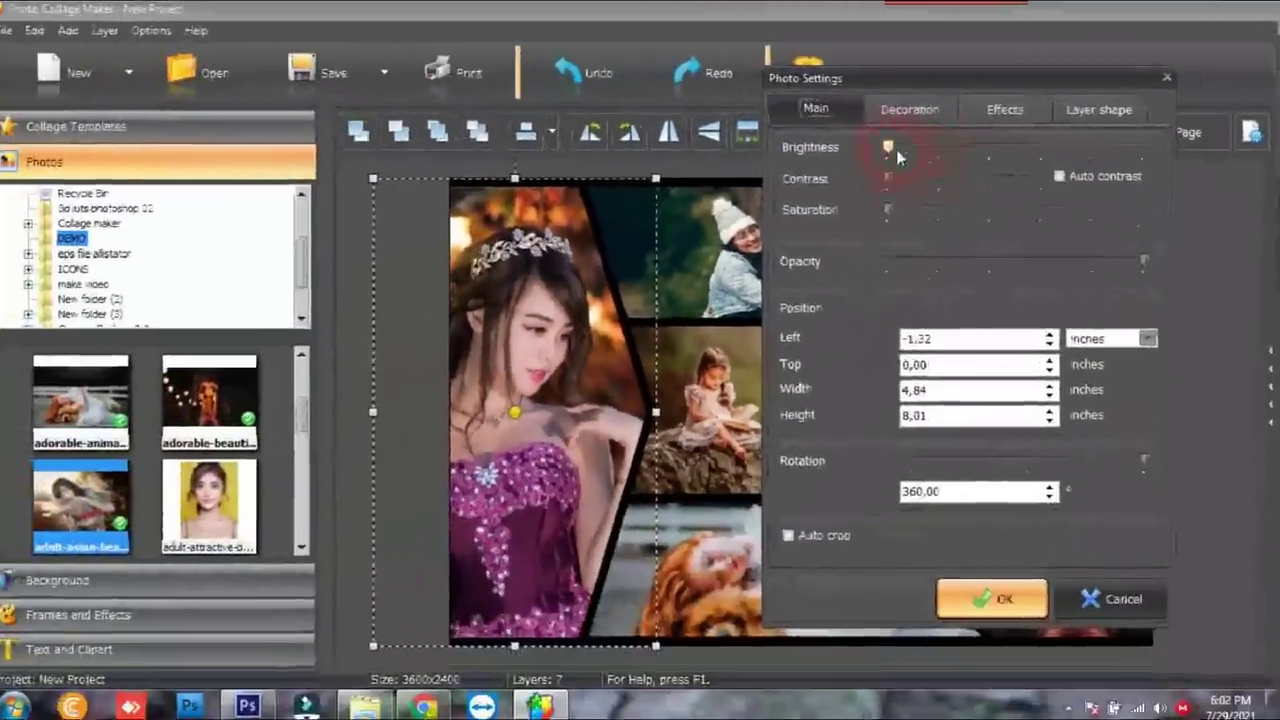
drag(651, 290, 733, 290)
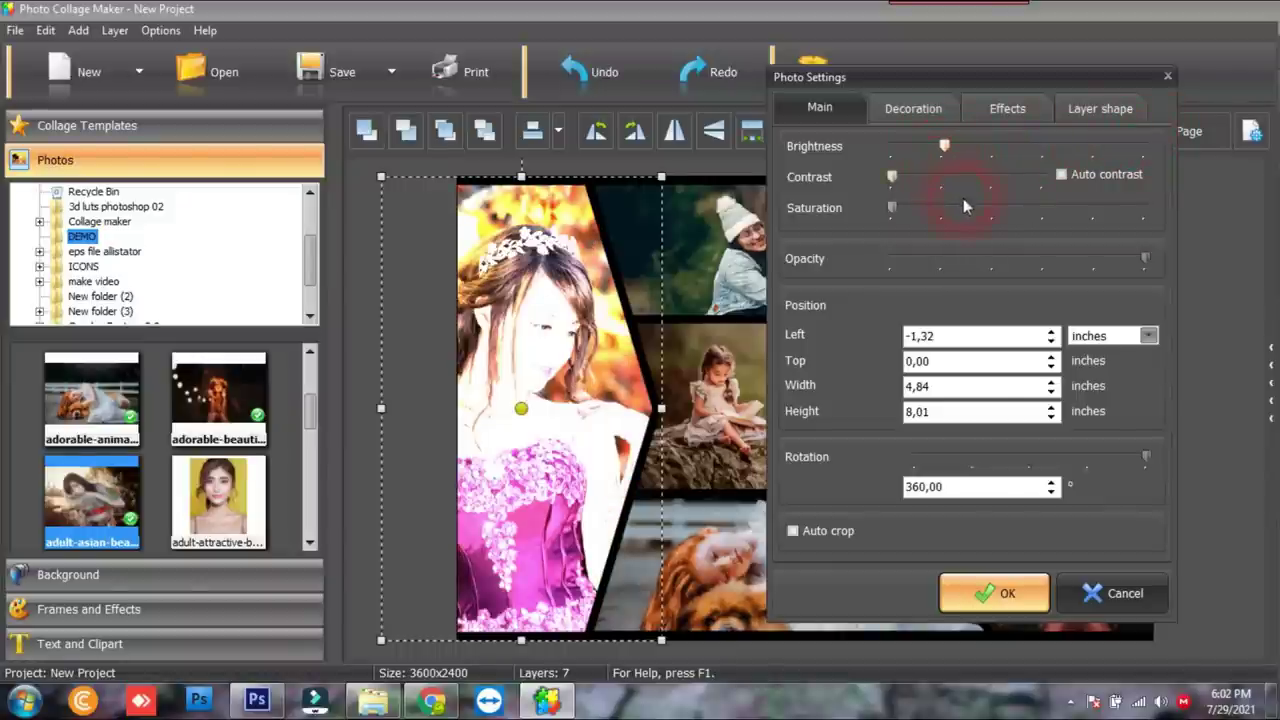
click(927, 147)
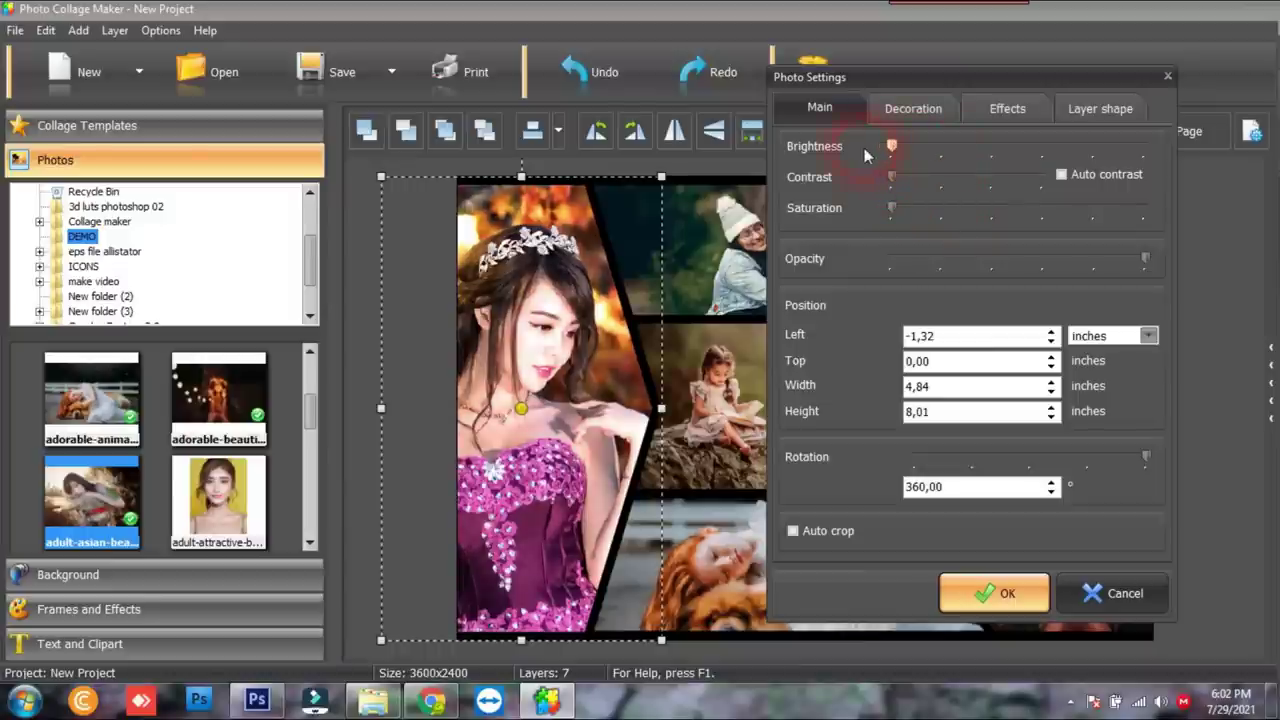
Turn on auto contrast for the photo, try the maximum saturation and reduce it to the second mark
drag(892, 180, 895, 180)
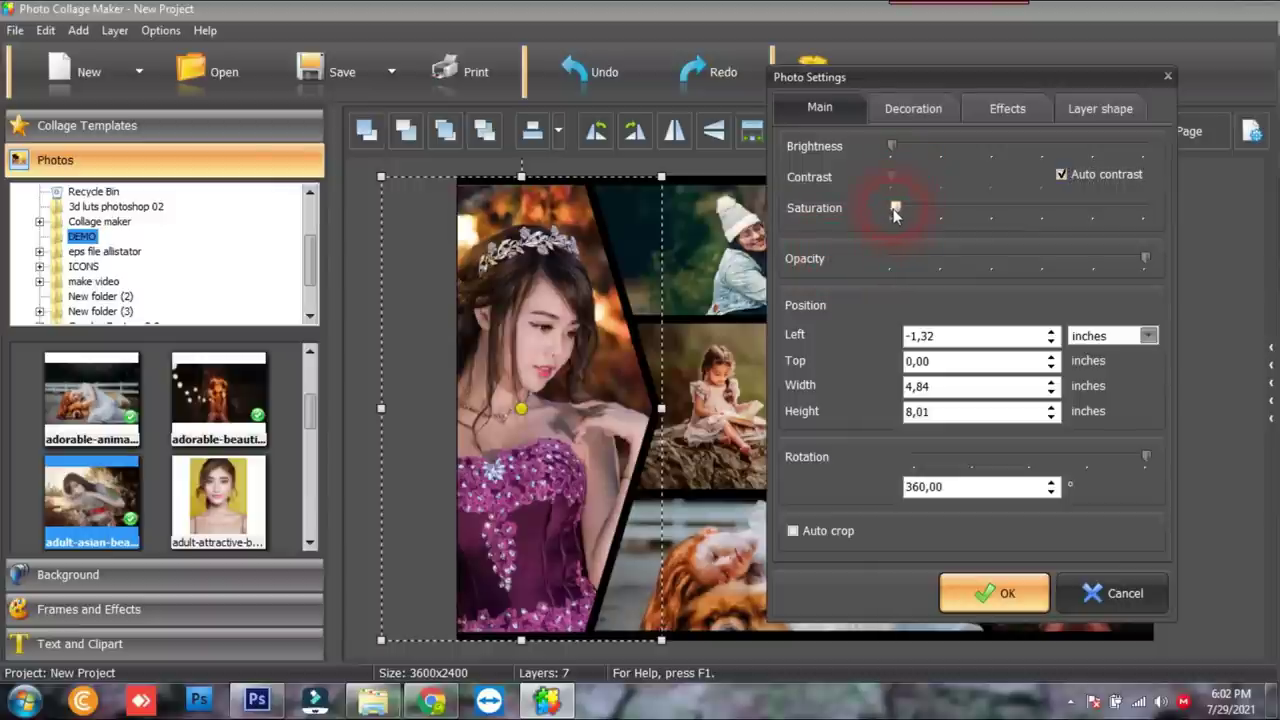
drag(941, 210, 971, 212)
drag(1146, 208, 1144, 210)
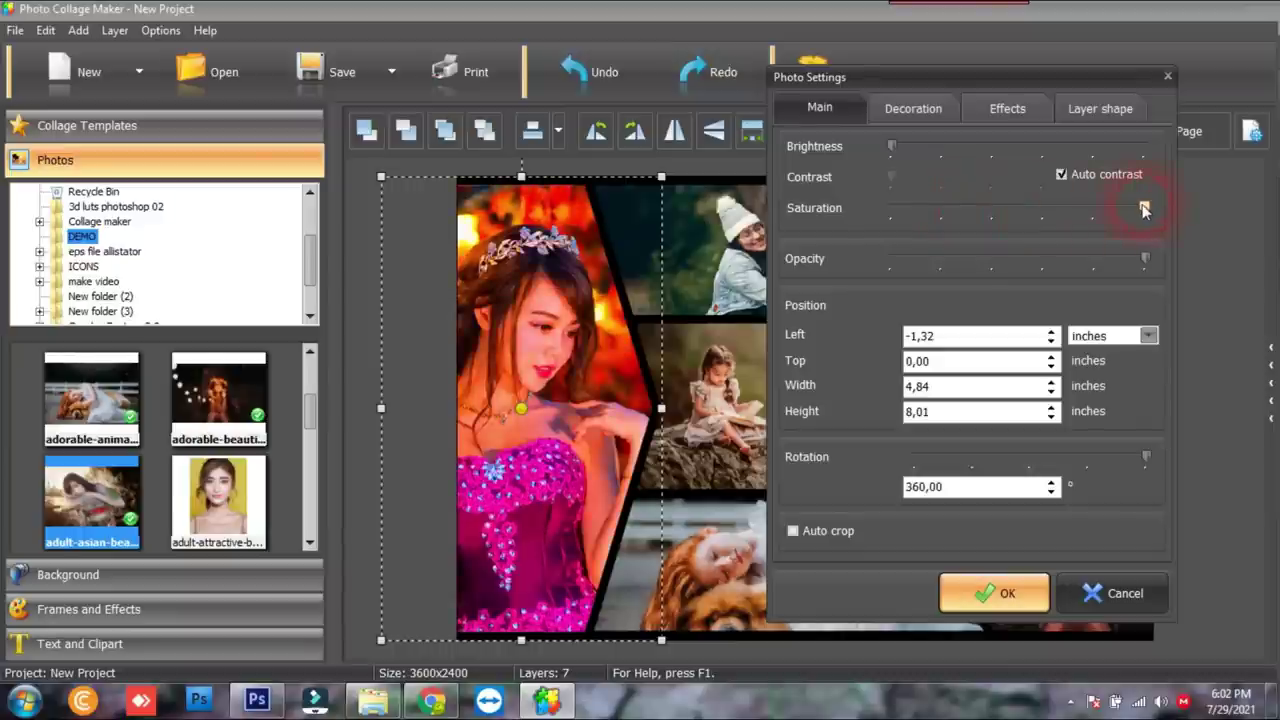
drag(892, 210, 938, 210)
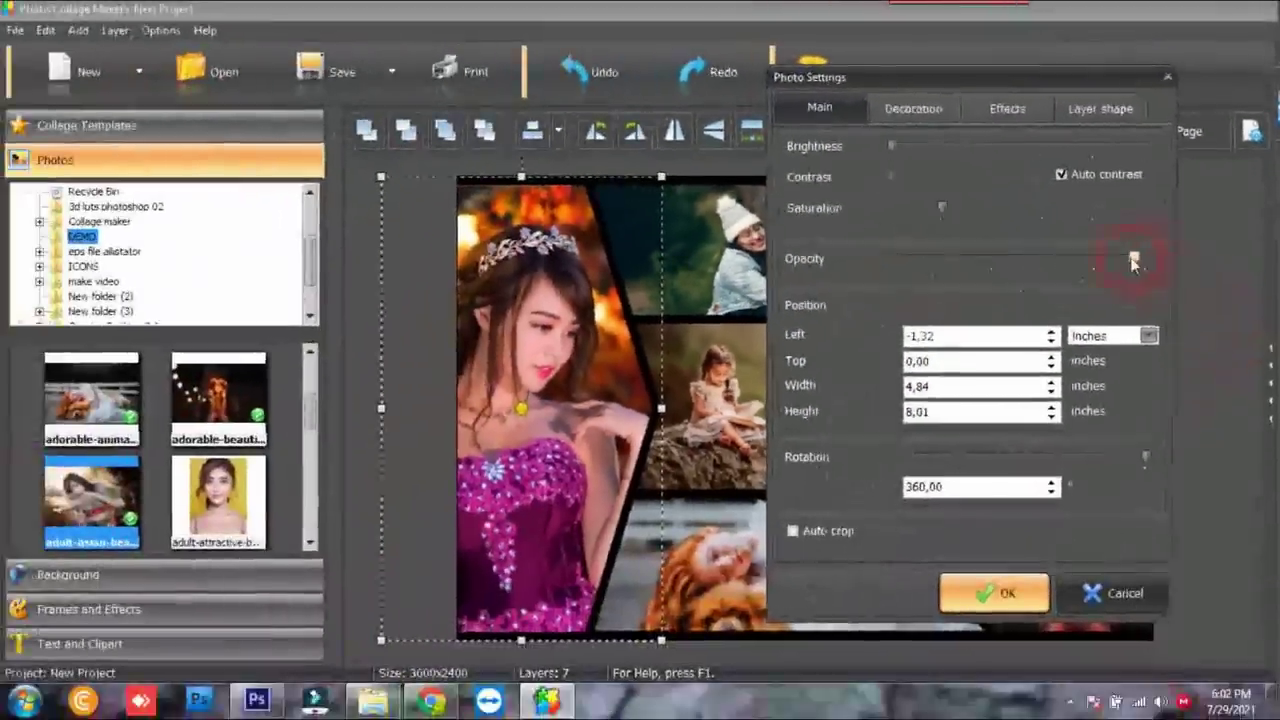
Try lower opacity levels on the purple-dress photo and restore it to full opacity
drag(1121, 304, 860, 308)
drag(893, 258, 909, 262)
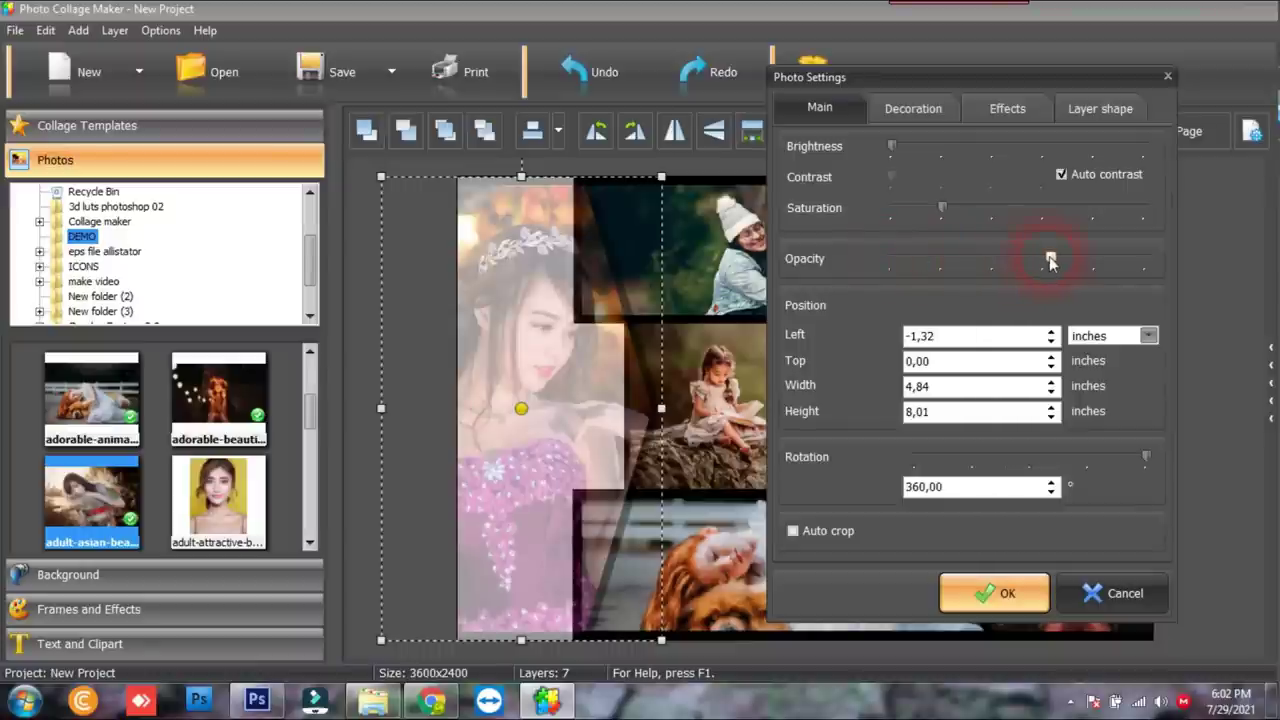
drag(1049, 256, 1167, 260)
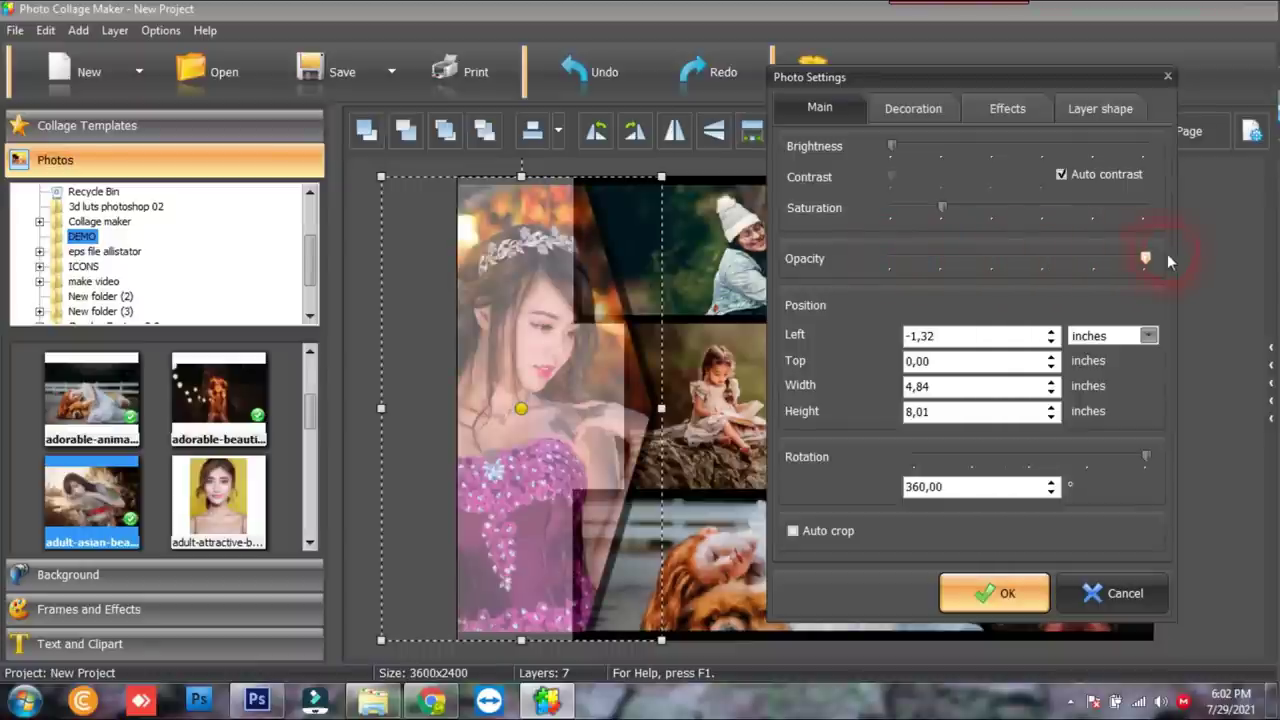
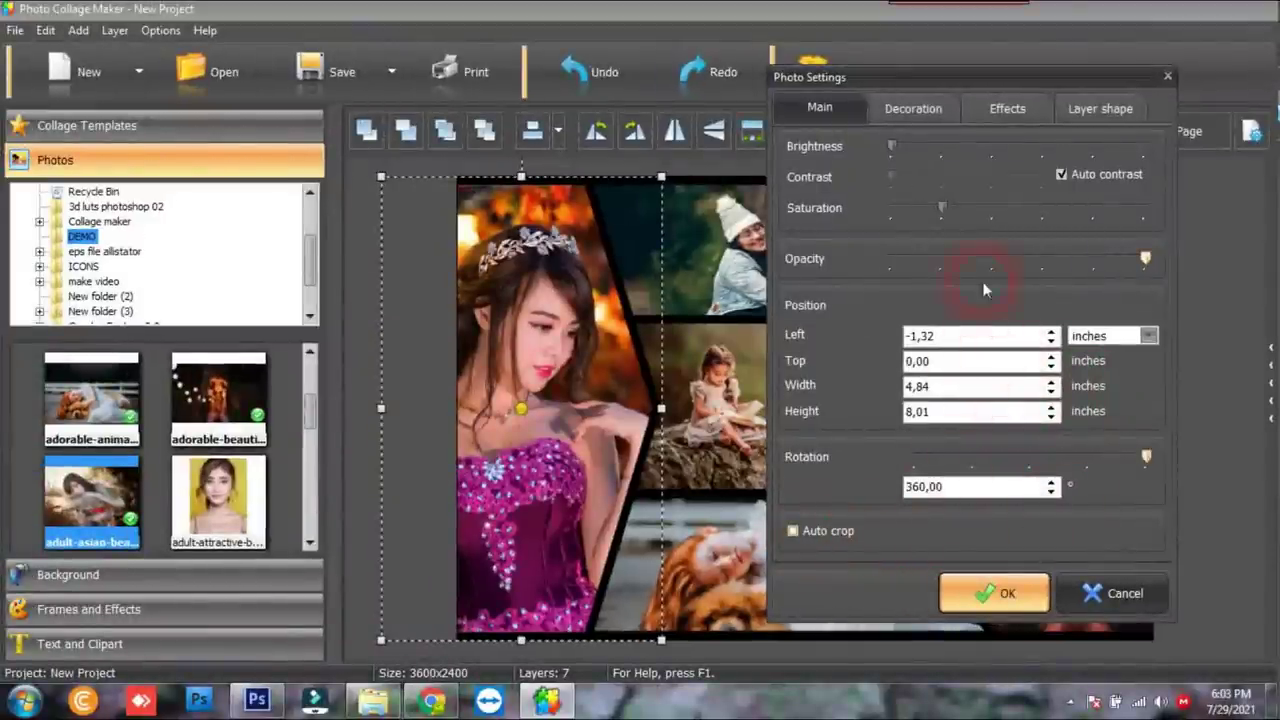
Add a border to the purple-dress photo in cyan with RGB 39, 232, 235
click(913, 110)
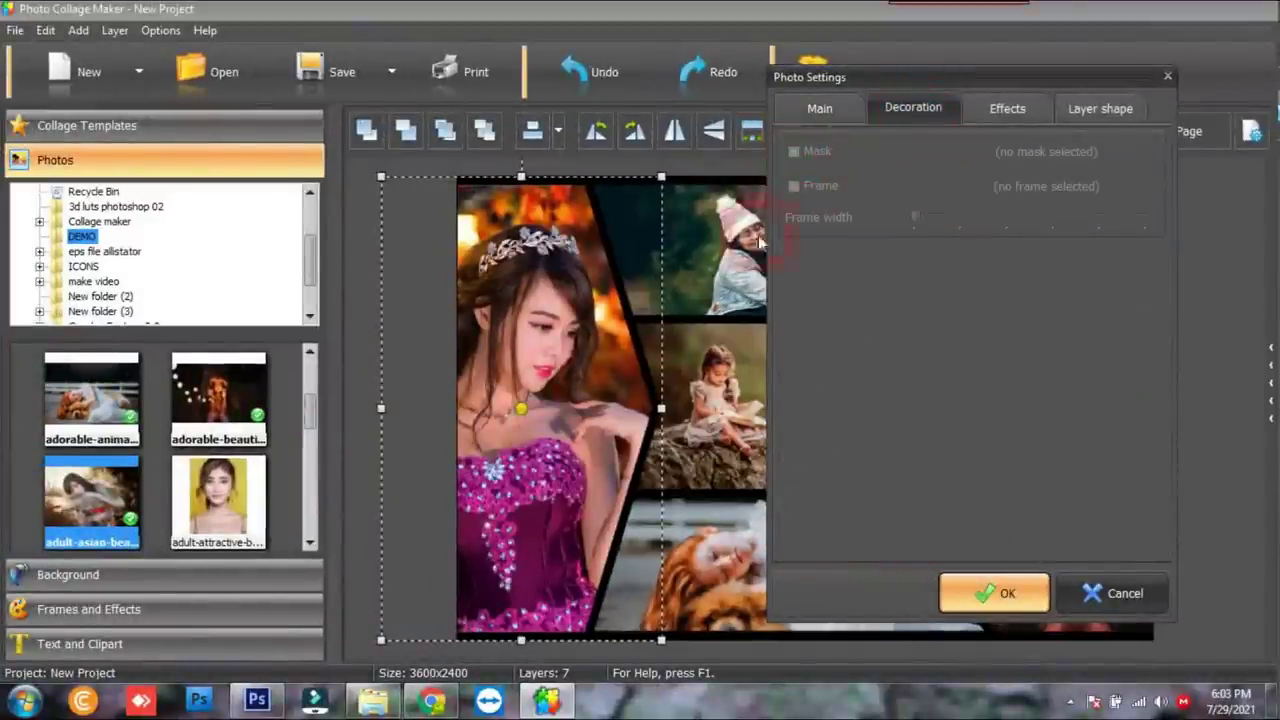
click(1008, 108)
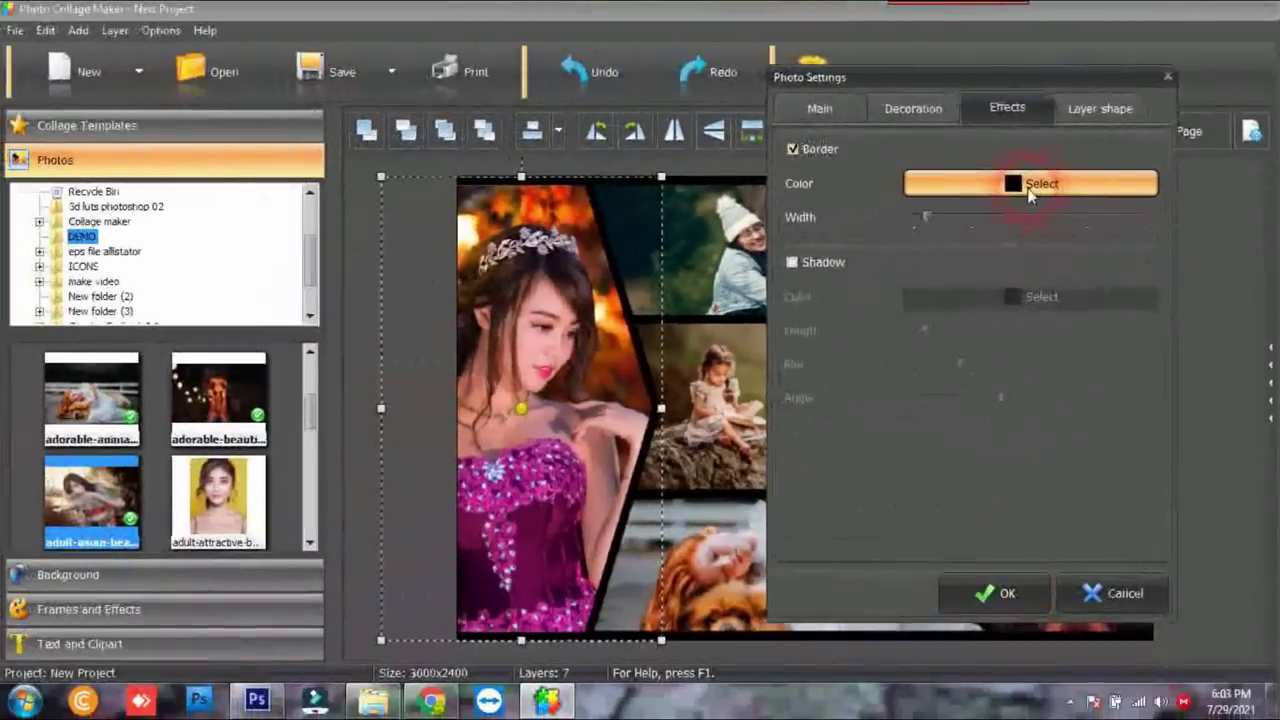
click(1031, 203)
click(729, 217)
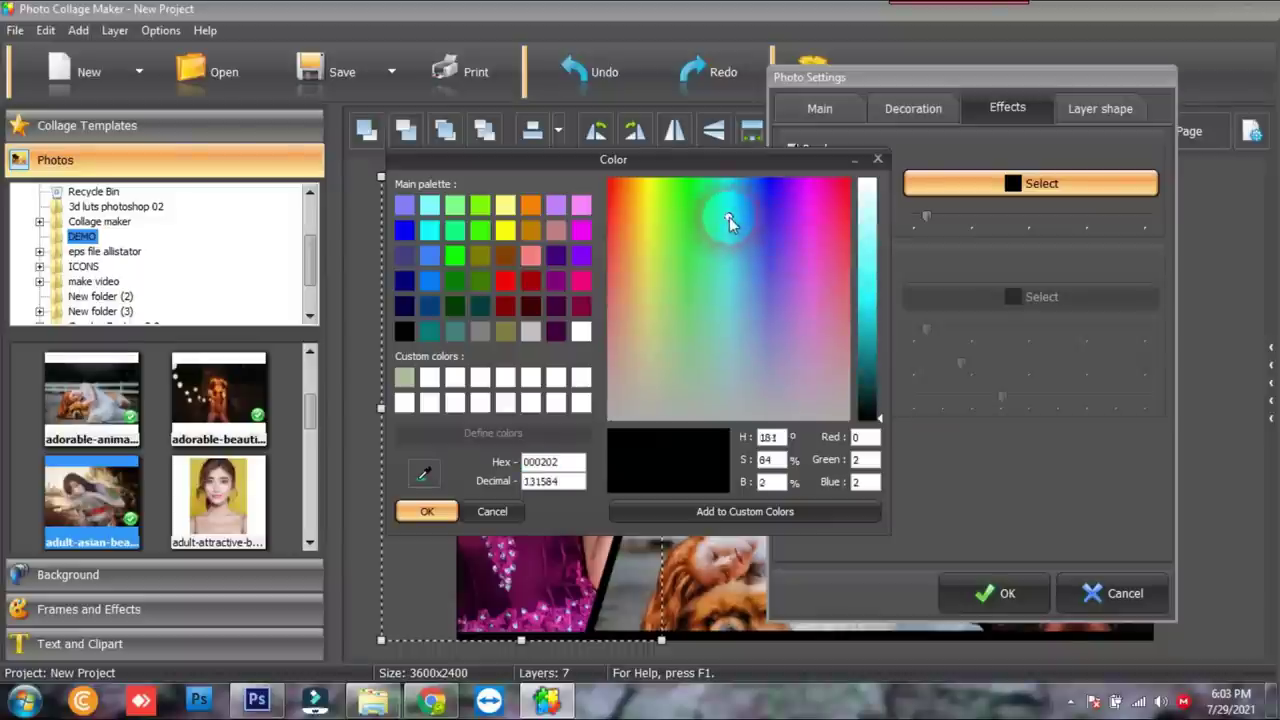
drag(880, 405, 880, 312)
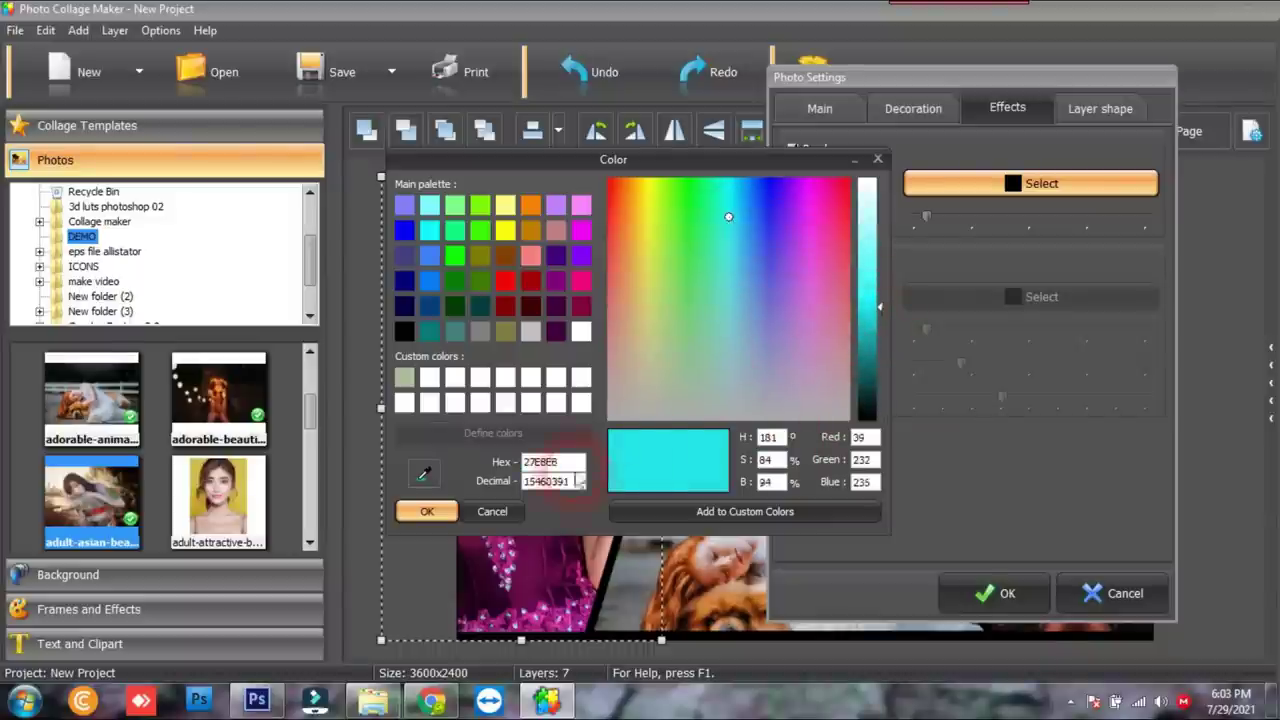
click(427, 511)
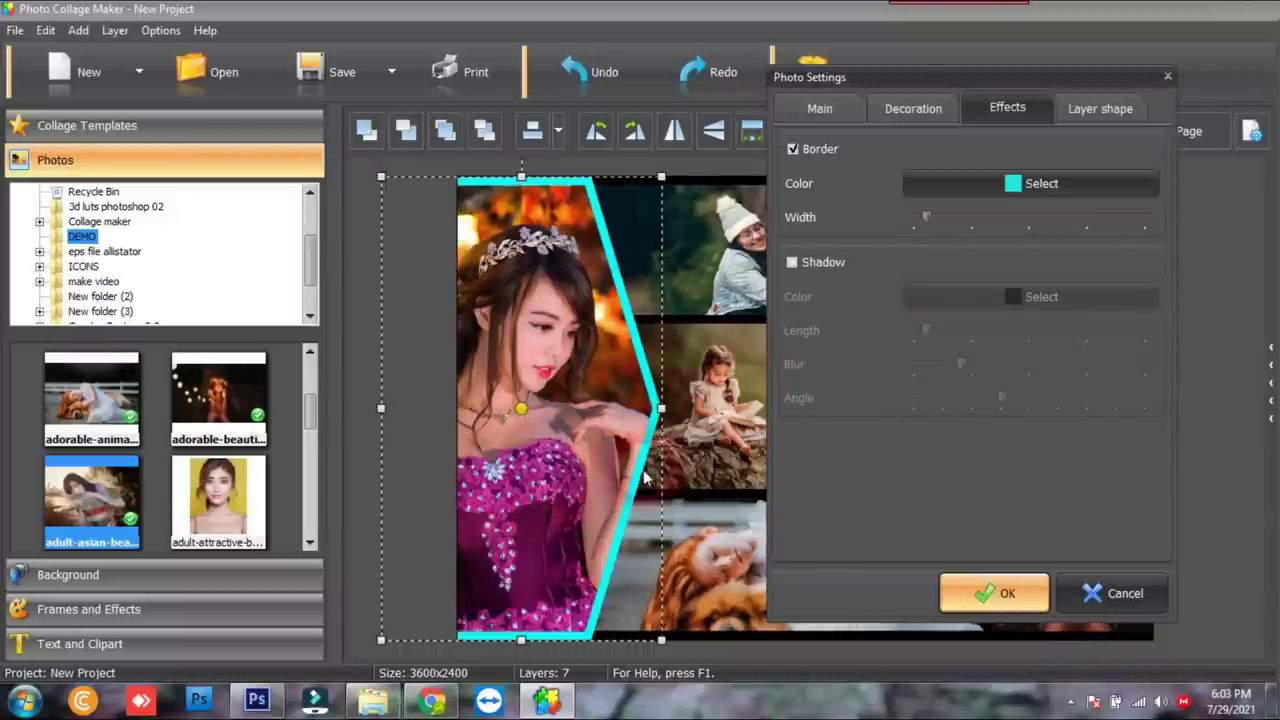
Change the photo's border colour to black (000000)
click(1037, 183)
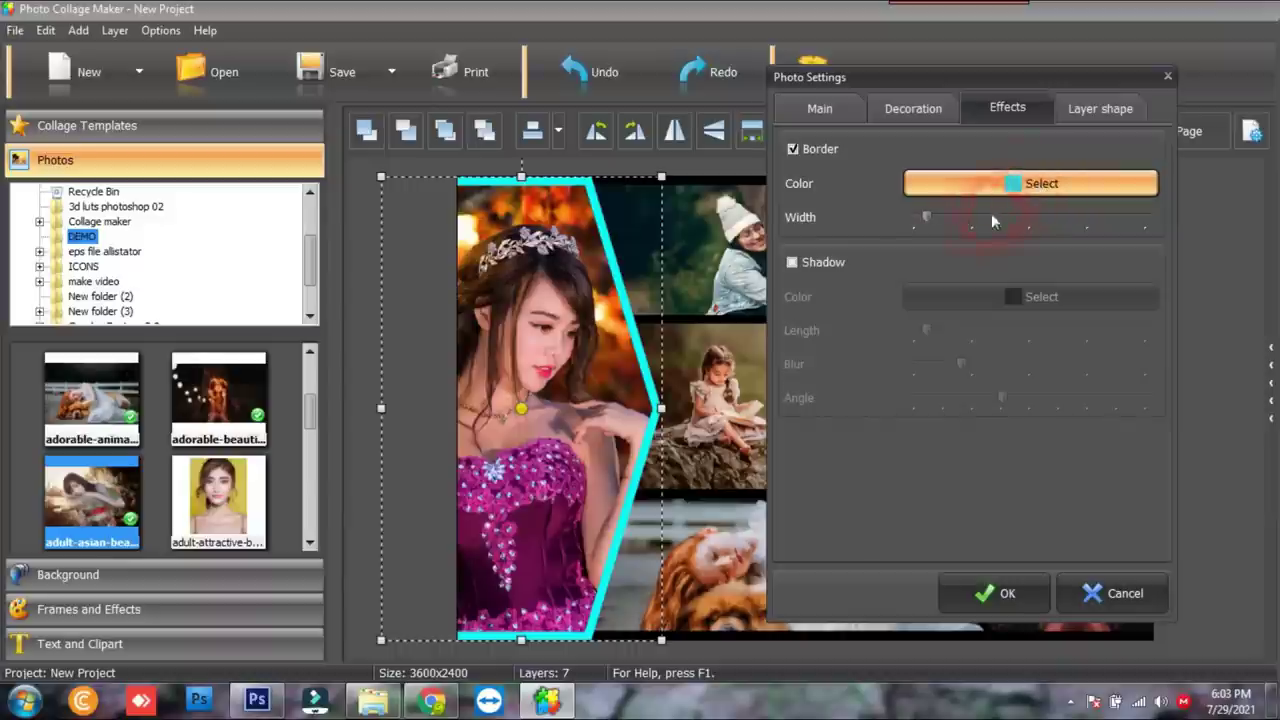
click(404, 331)
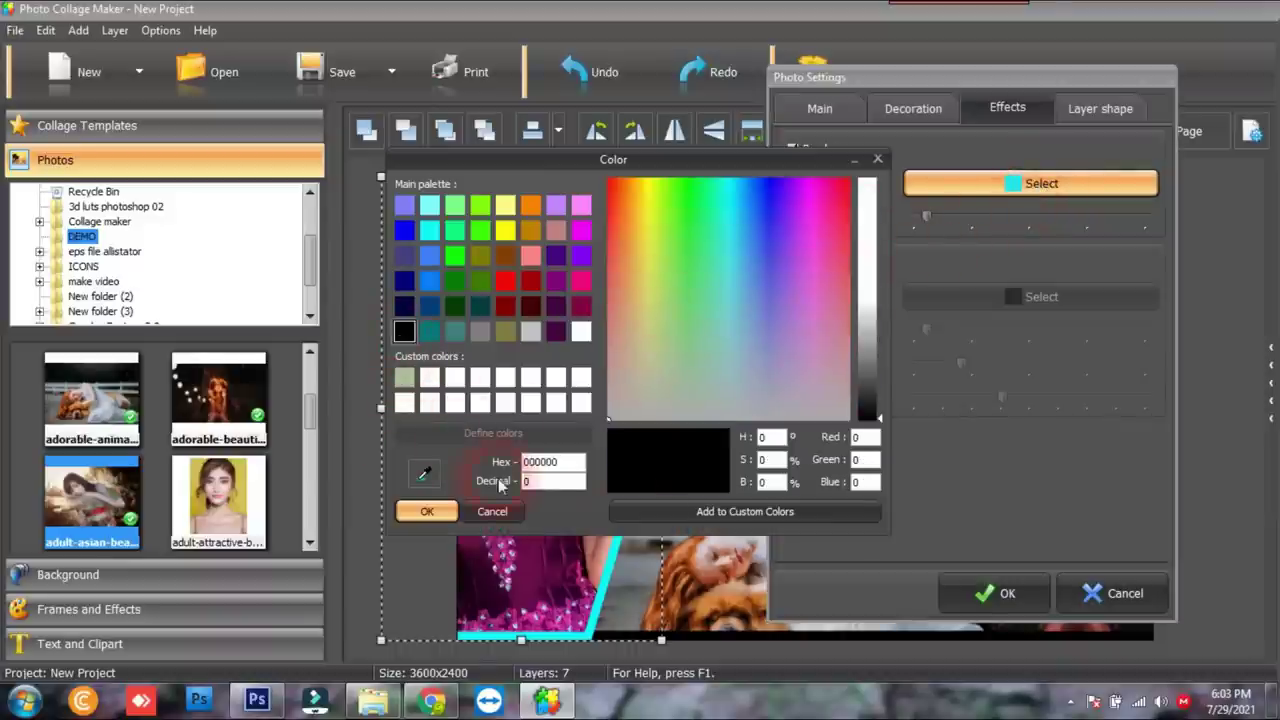
click(427, 511)
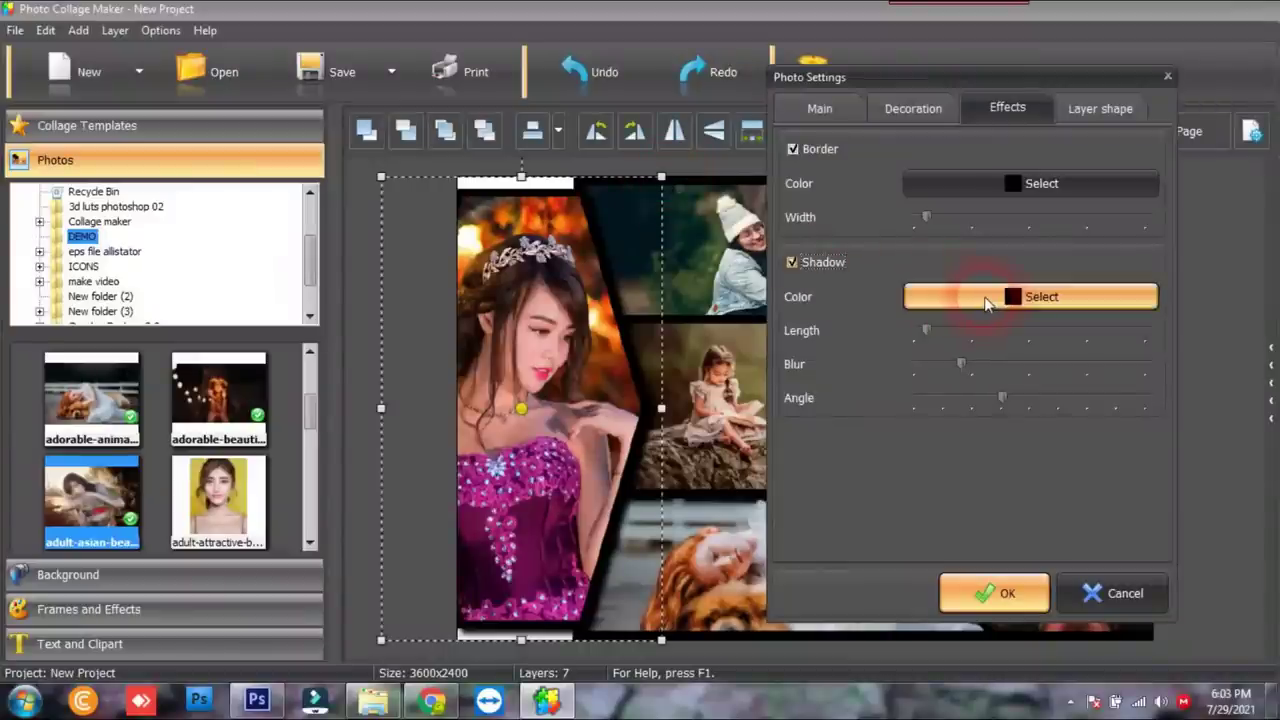
Try a black shadow on the purple-dress photo and discard all the photo settings changes
click(1000, 295)
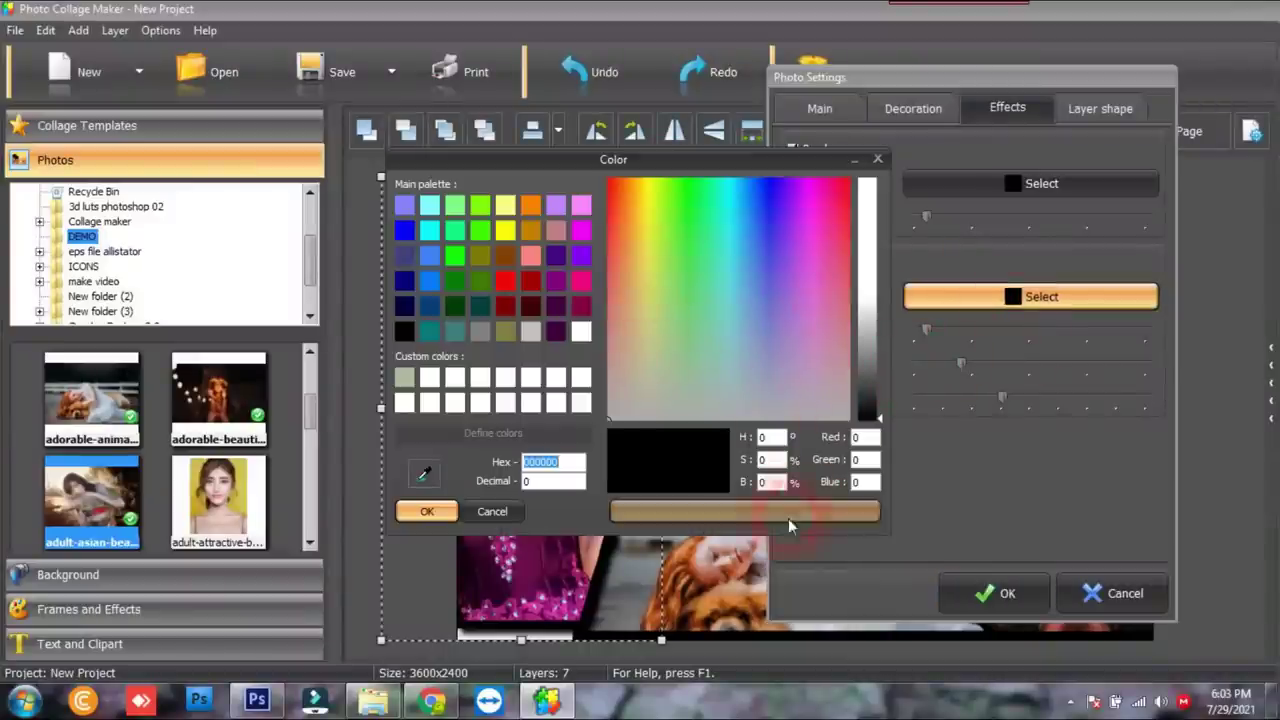
click(492, 513)
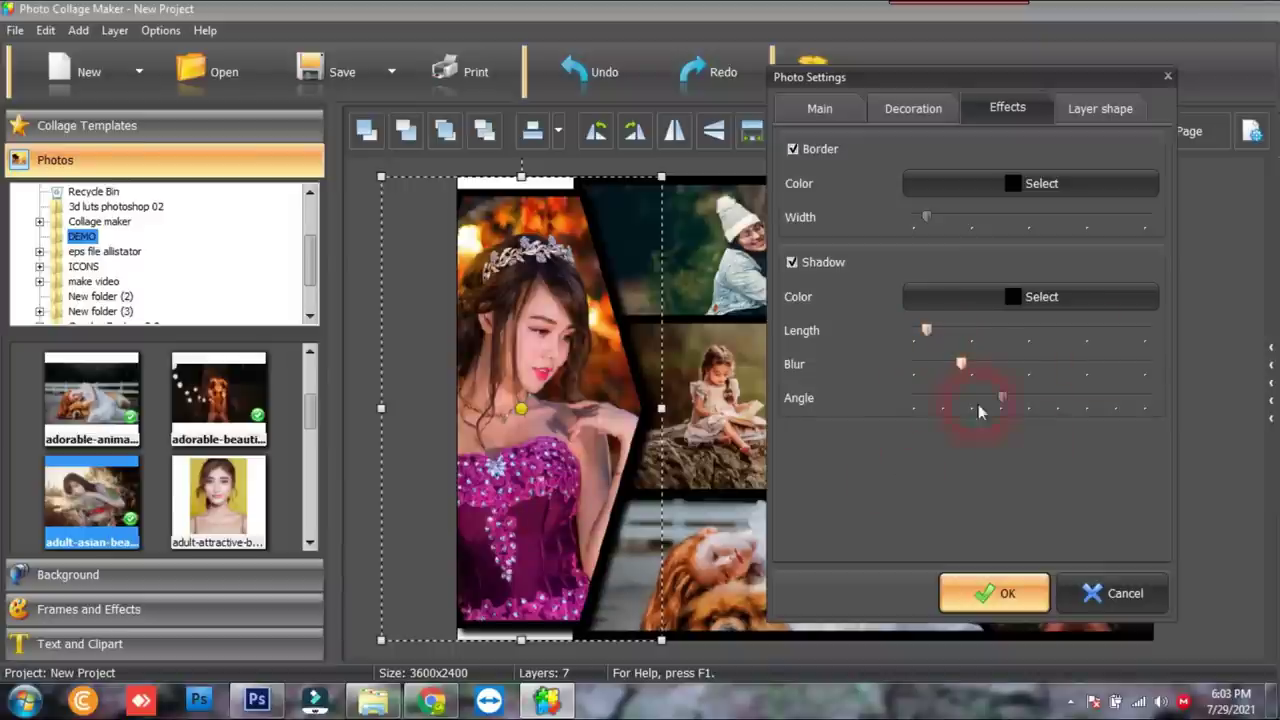
click(1108, 590)
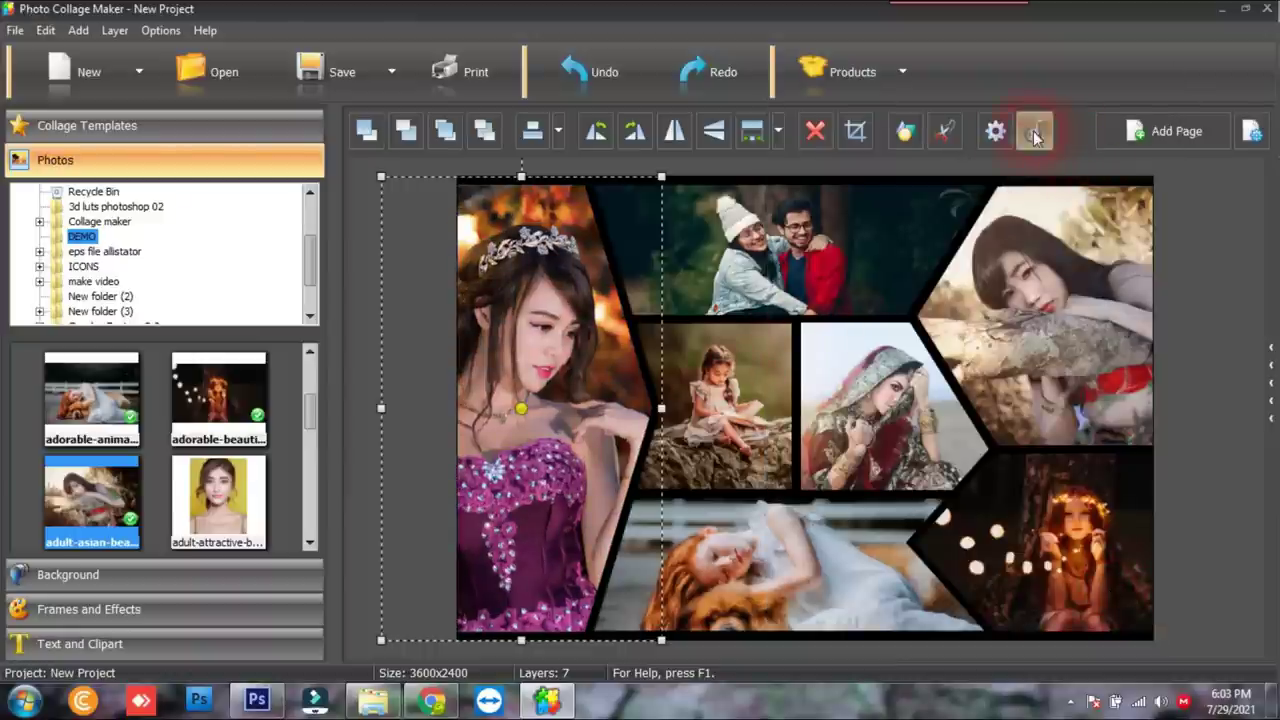
Undo a trial move of the purple-dress photo and lock its layer
drag(563, 328, 667, 333)
key(ctrl+z)
click(1033, 131)
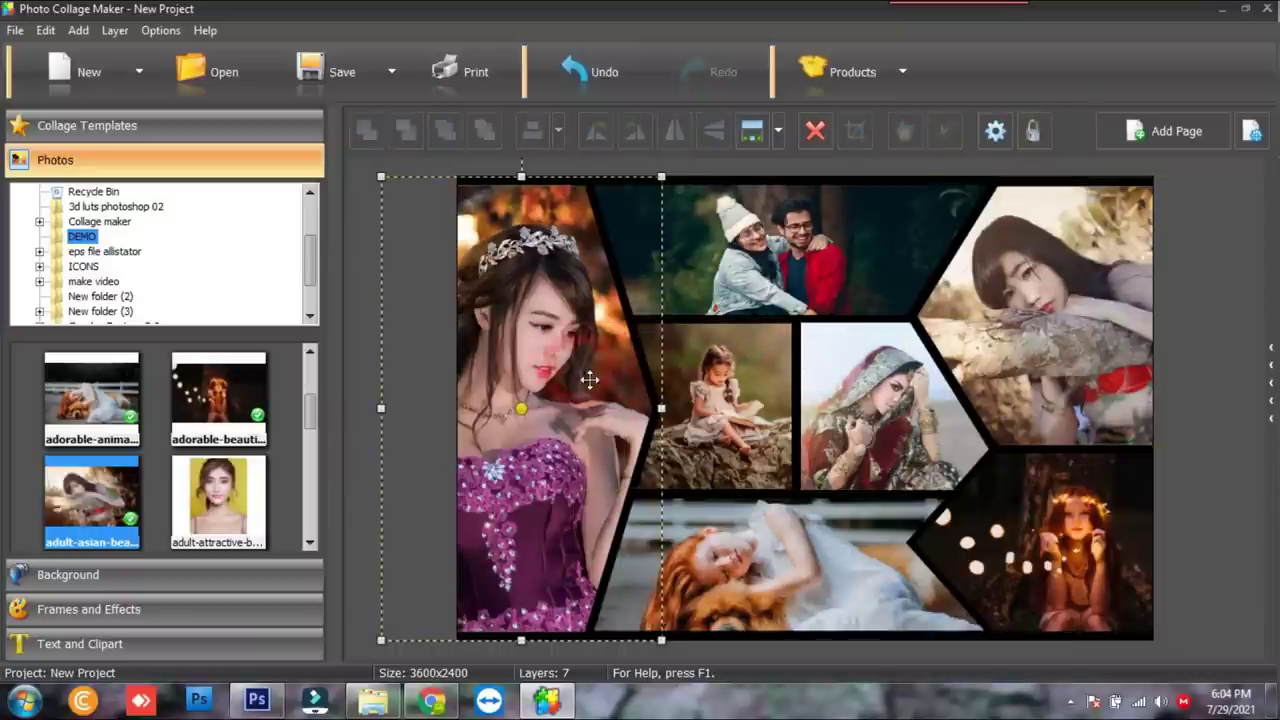
Try to open the settings of the locked purple-dress photo, and unlock its layer
click(1180, 395)
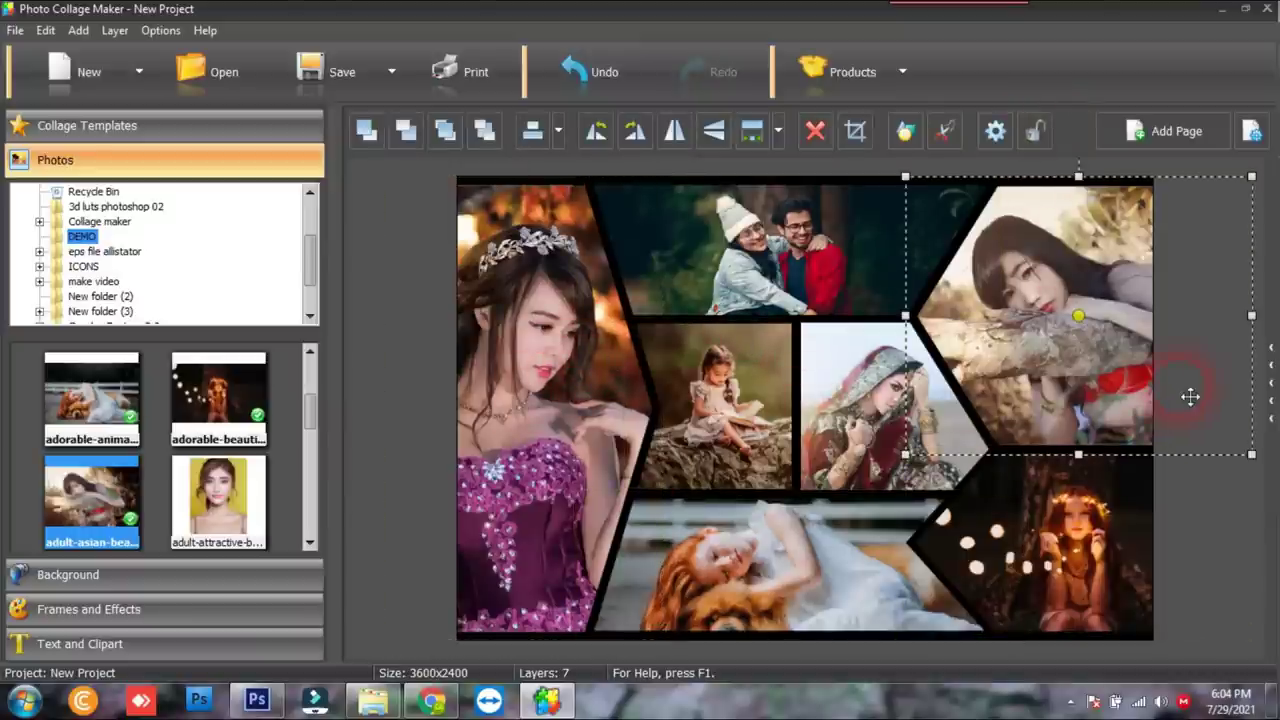
click(508, 415)
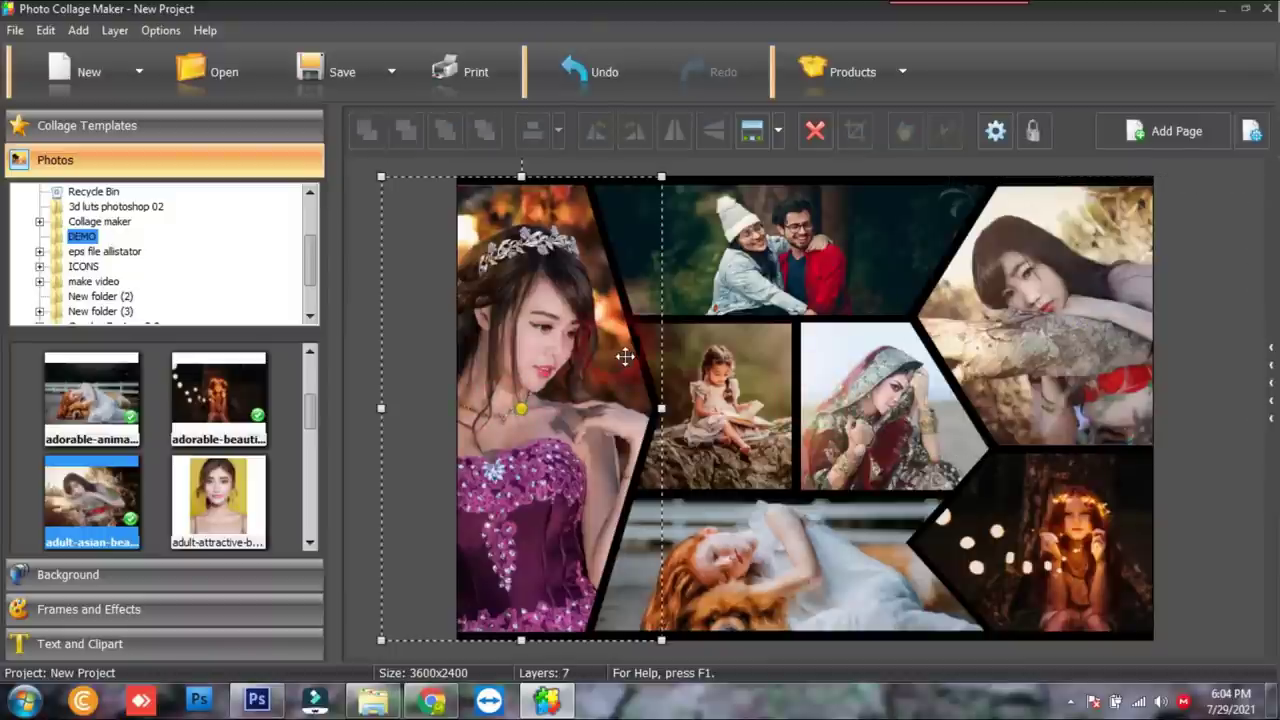
click(995, 131)
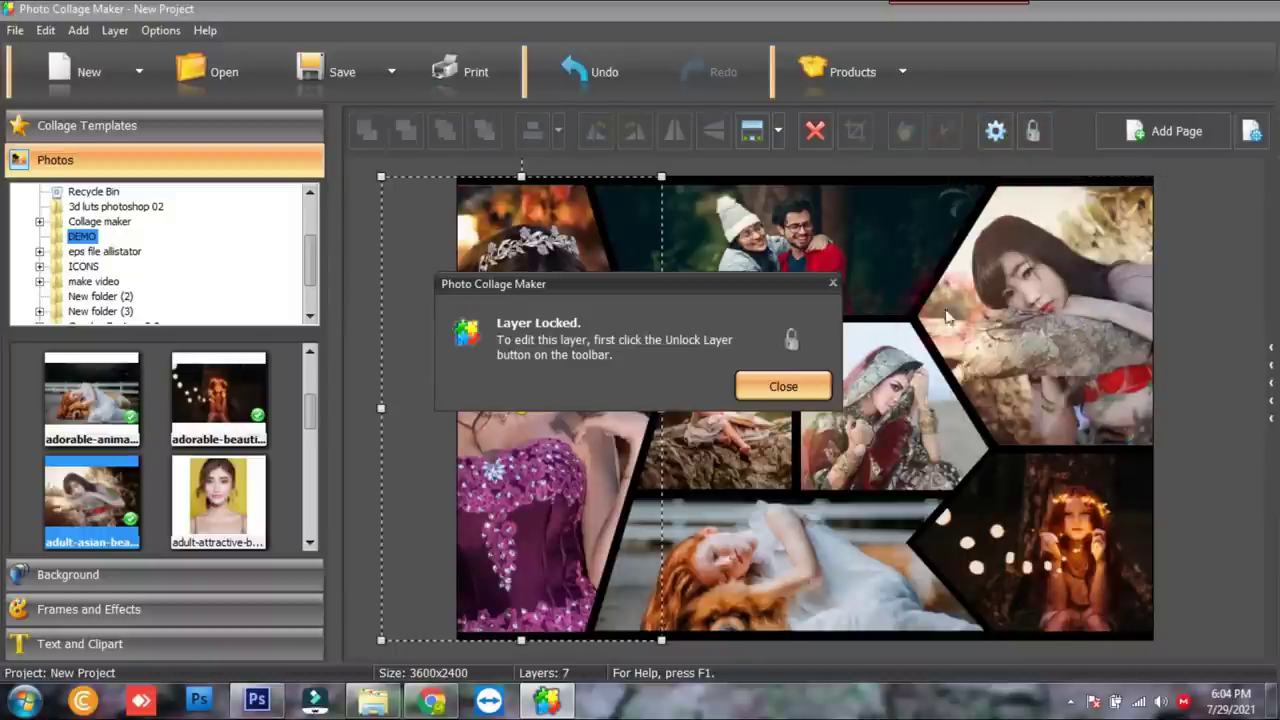
click(783, 387)
click(1034, 131)
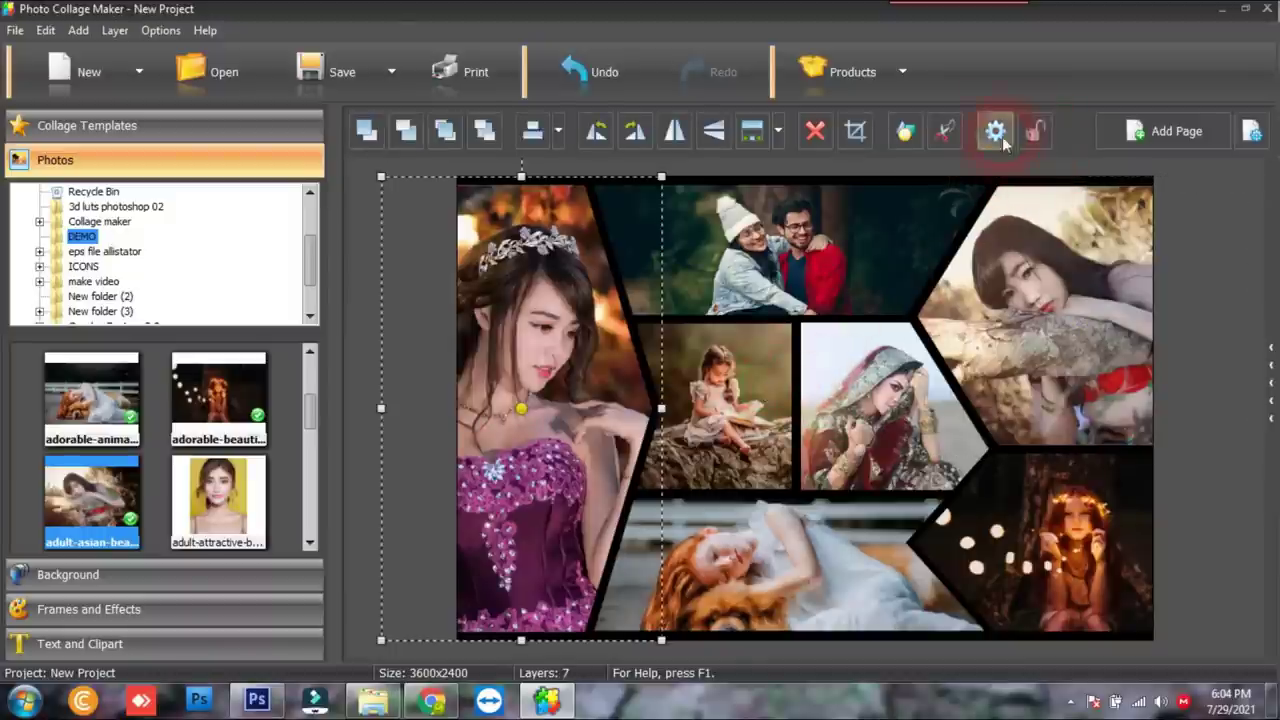
Review the Effects and Layer shape settings of the purple-dress photo and close them without changing anything
click(995, 131)
click(675, 112)
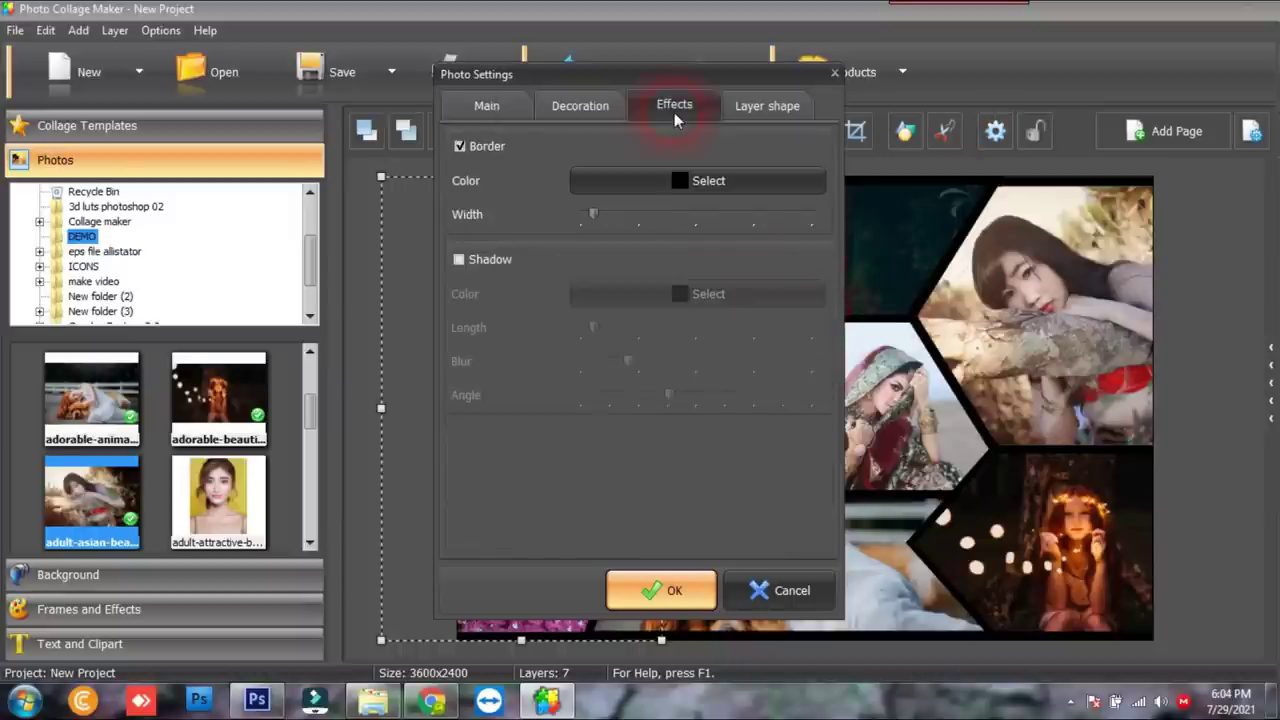
click(740, 109)
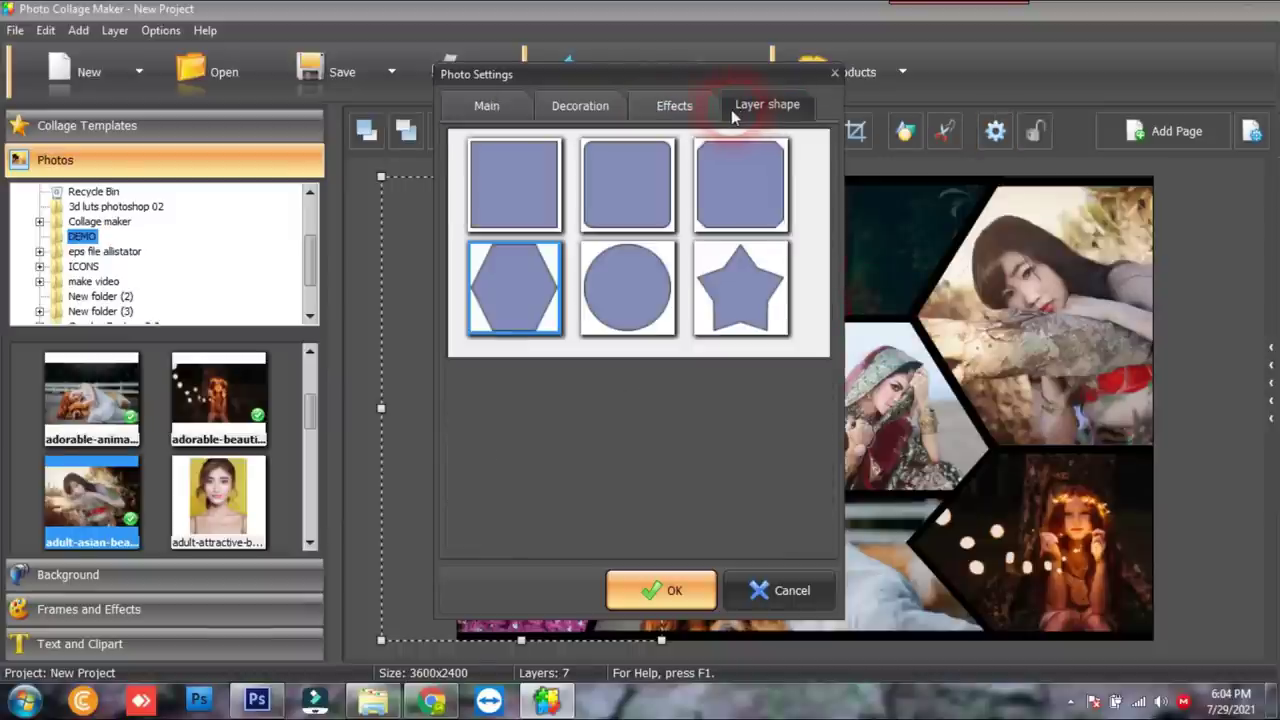
click(713, 166)
click(672, 117)
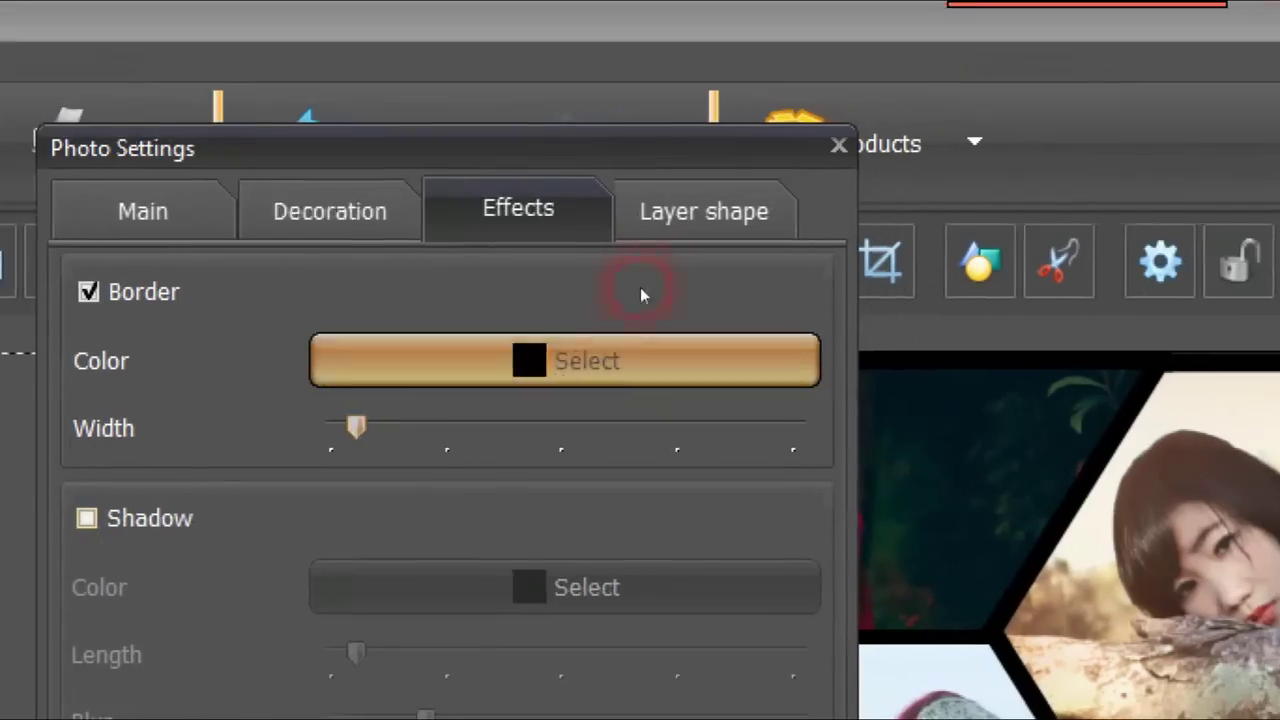
click(829, 211)
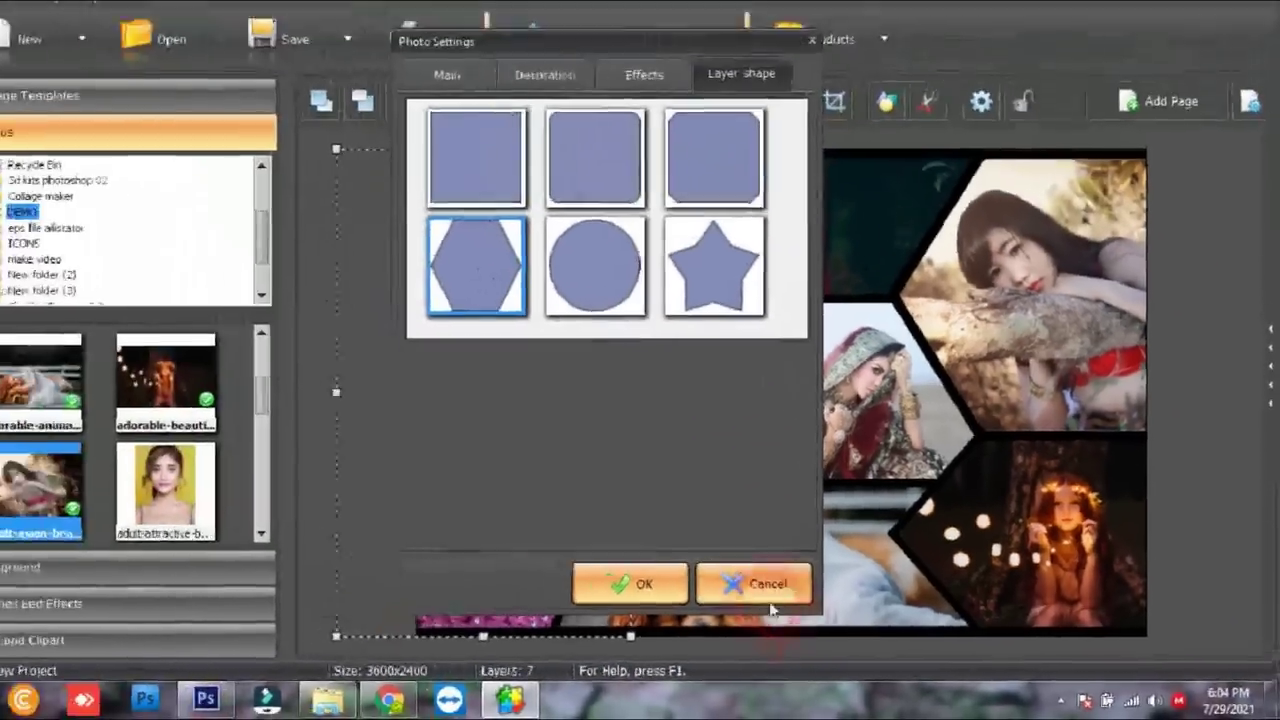
click(663, 534)
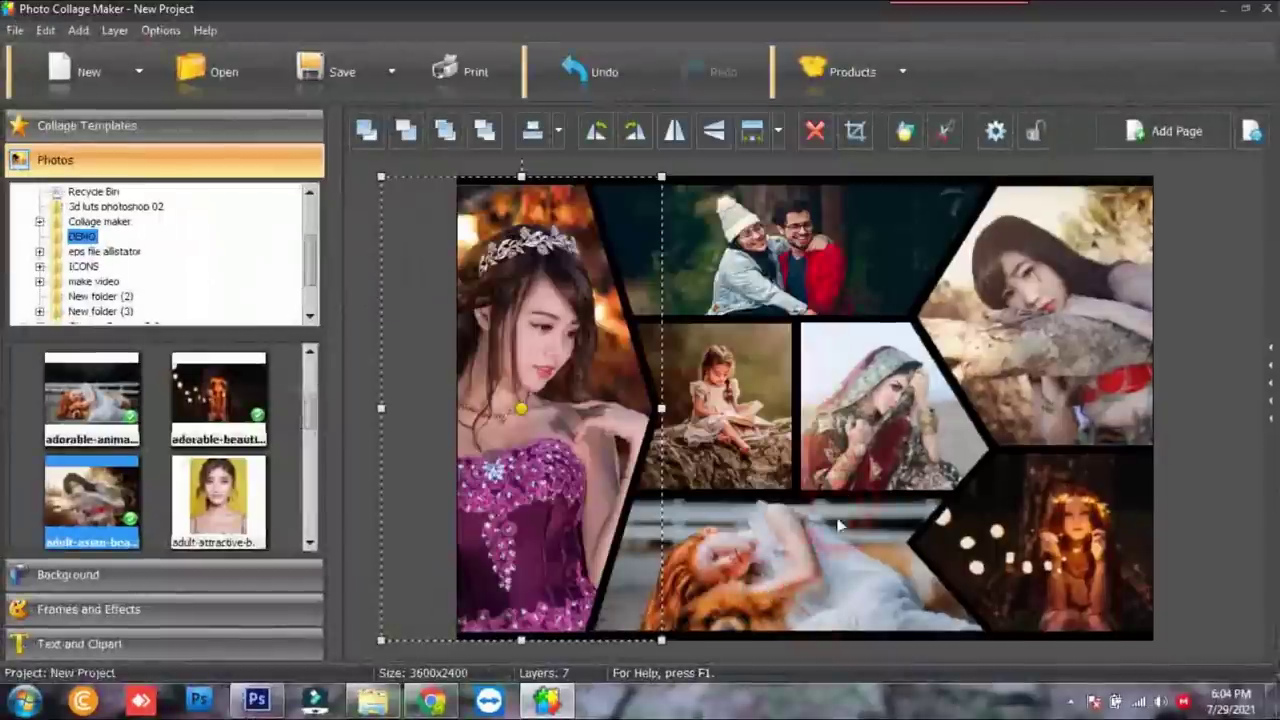
Reopen the purple-dress photo's settings, view the main adjustments beside the photo, and close them
double_click(571, 343)
drag(620, 80, 810, 103)
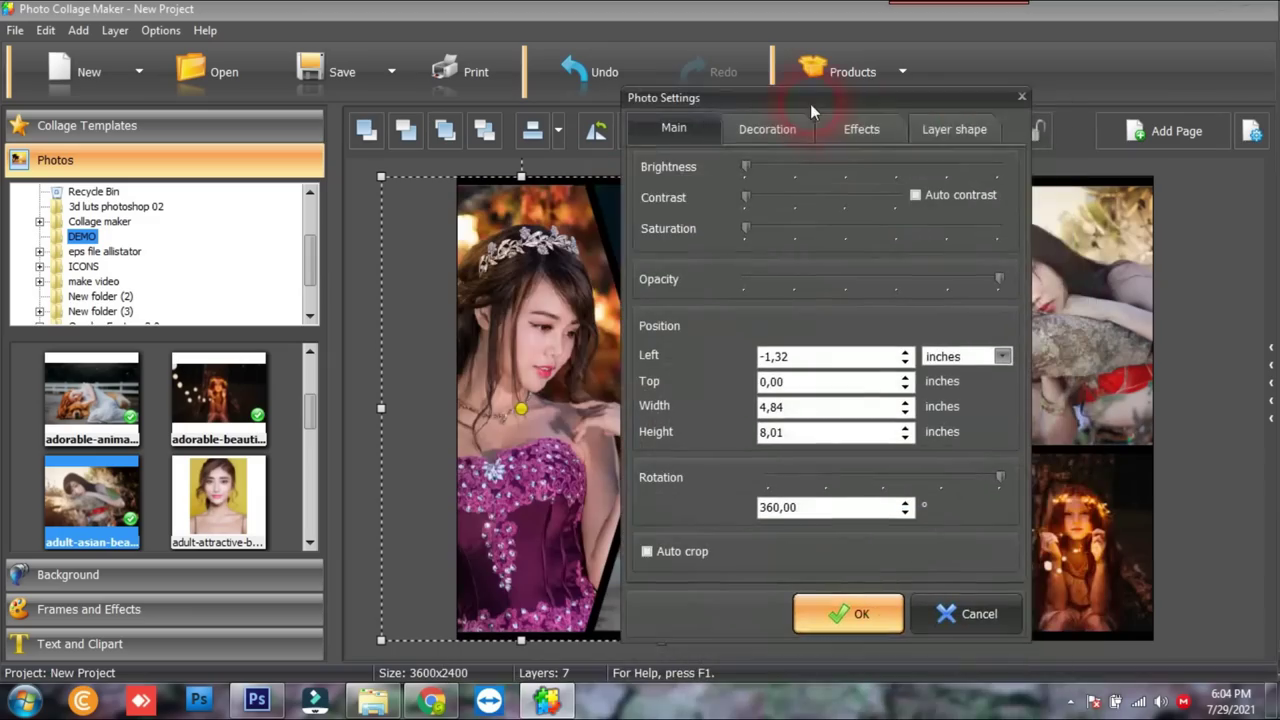
click(1022, 97)
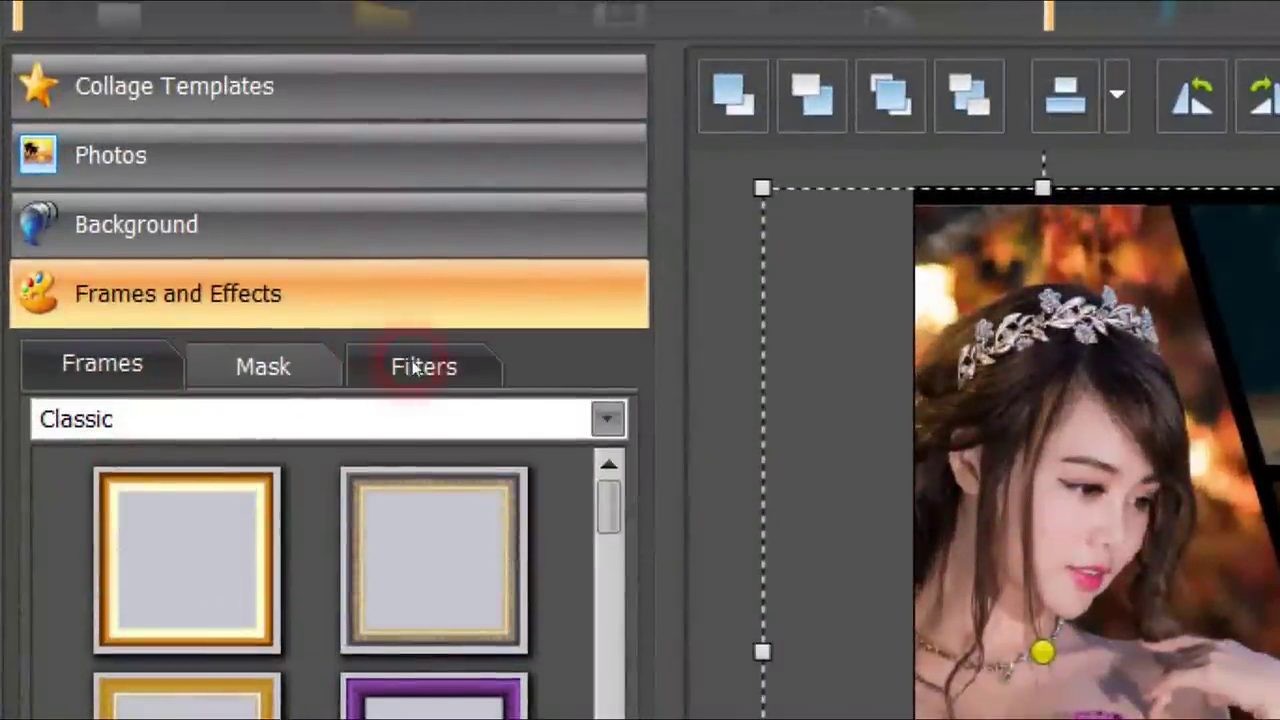
Apply the Desaturate filter to the purple-dress photo, and try the Hue filter but cancel it
click(415, 368)
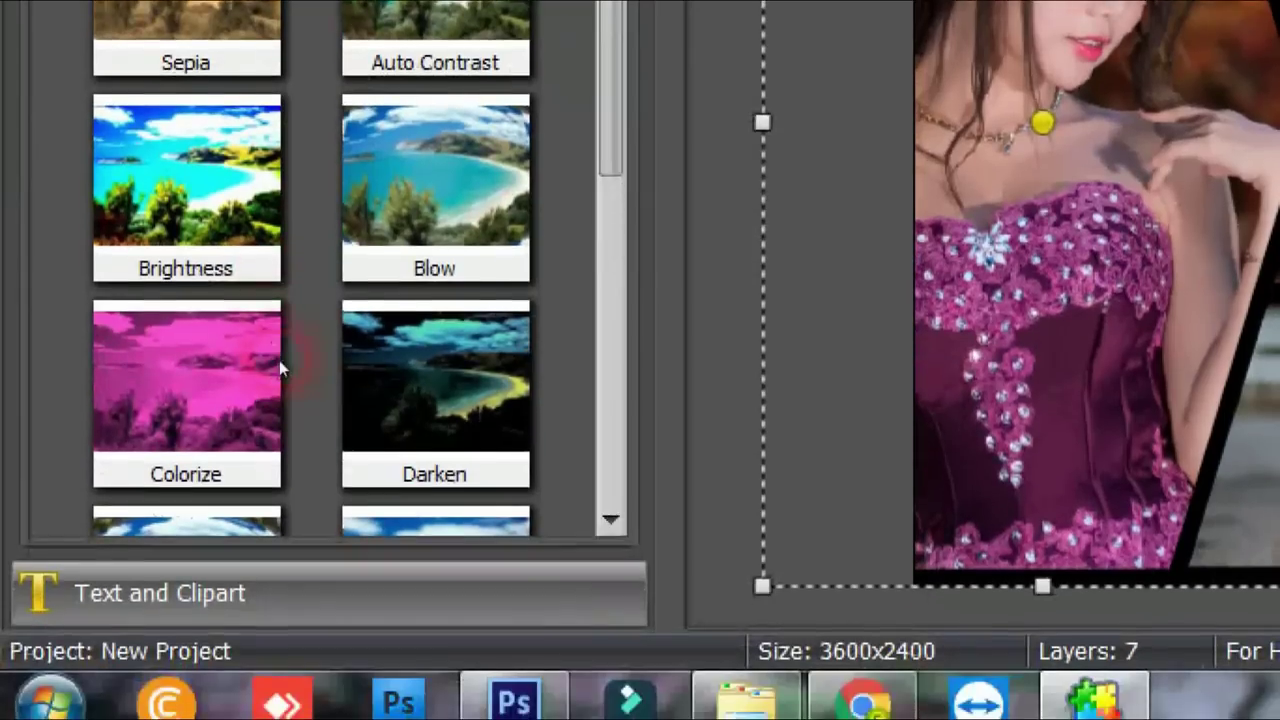
drag(612, 90, 614, 216)
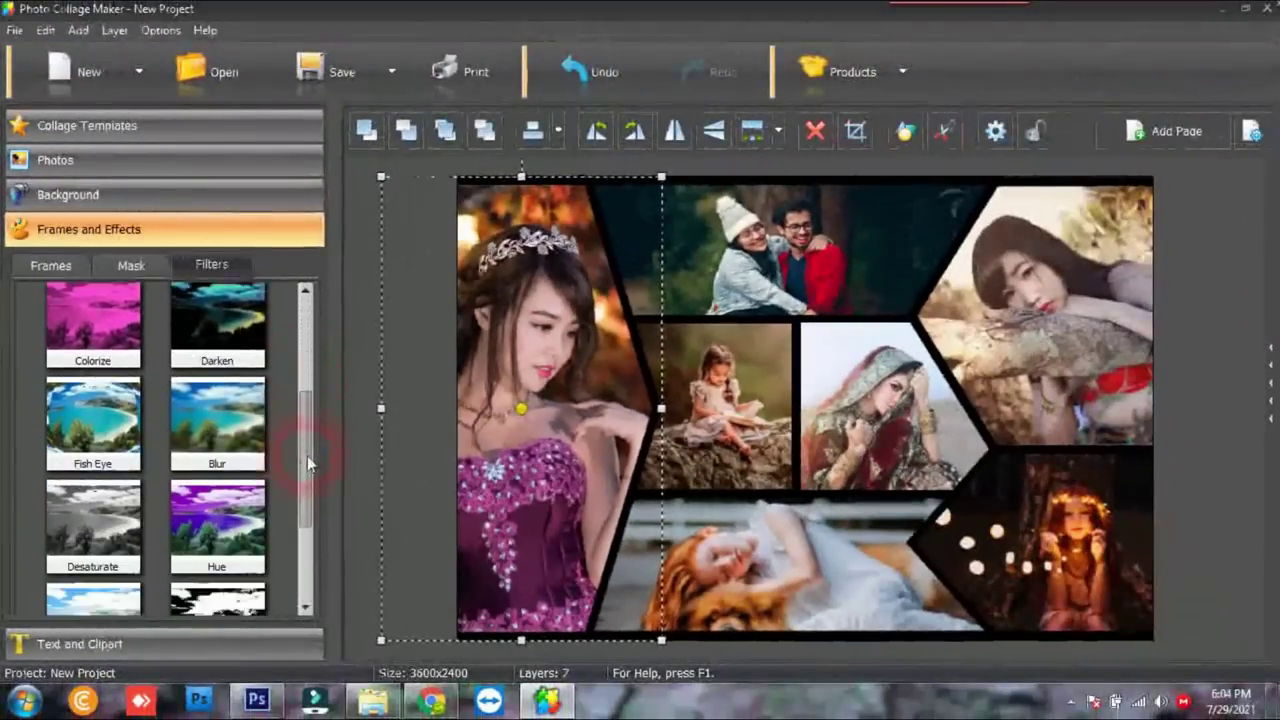
drag(307, 455, 317, 491)
drag(99, 452, 519, 406)
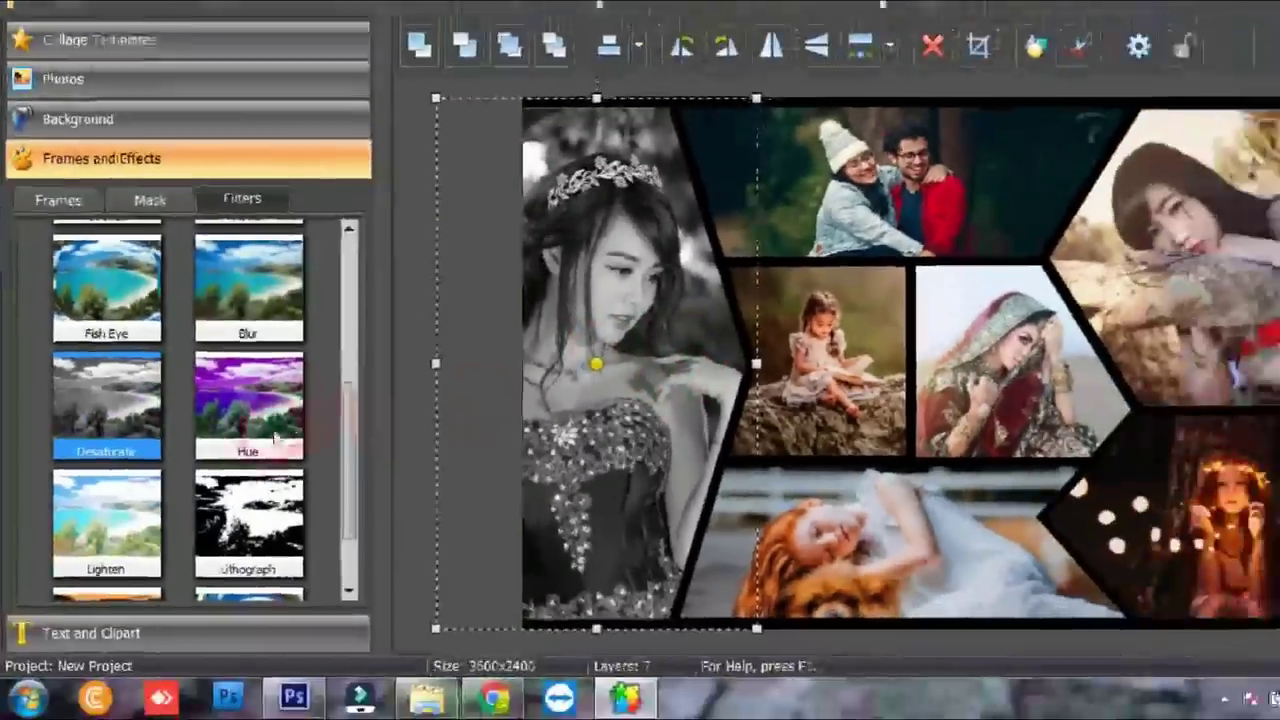
drag(275, 435, 580, 331)
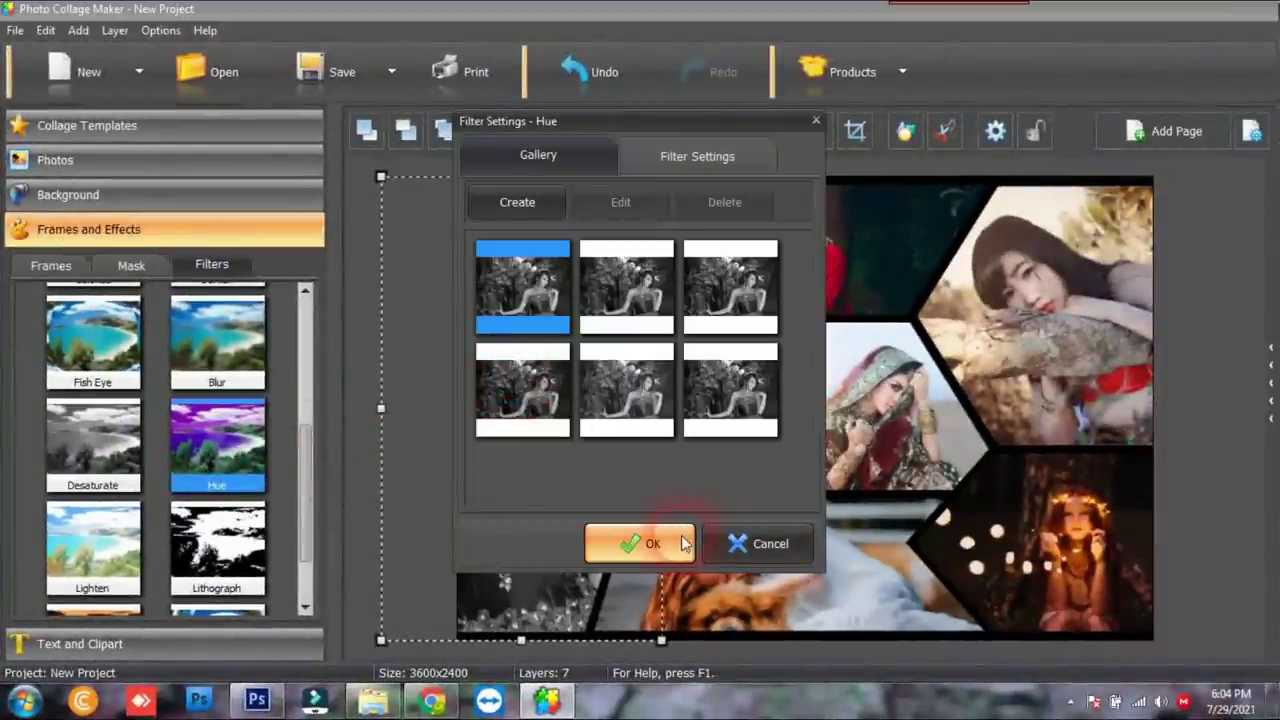
click(725, 541)
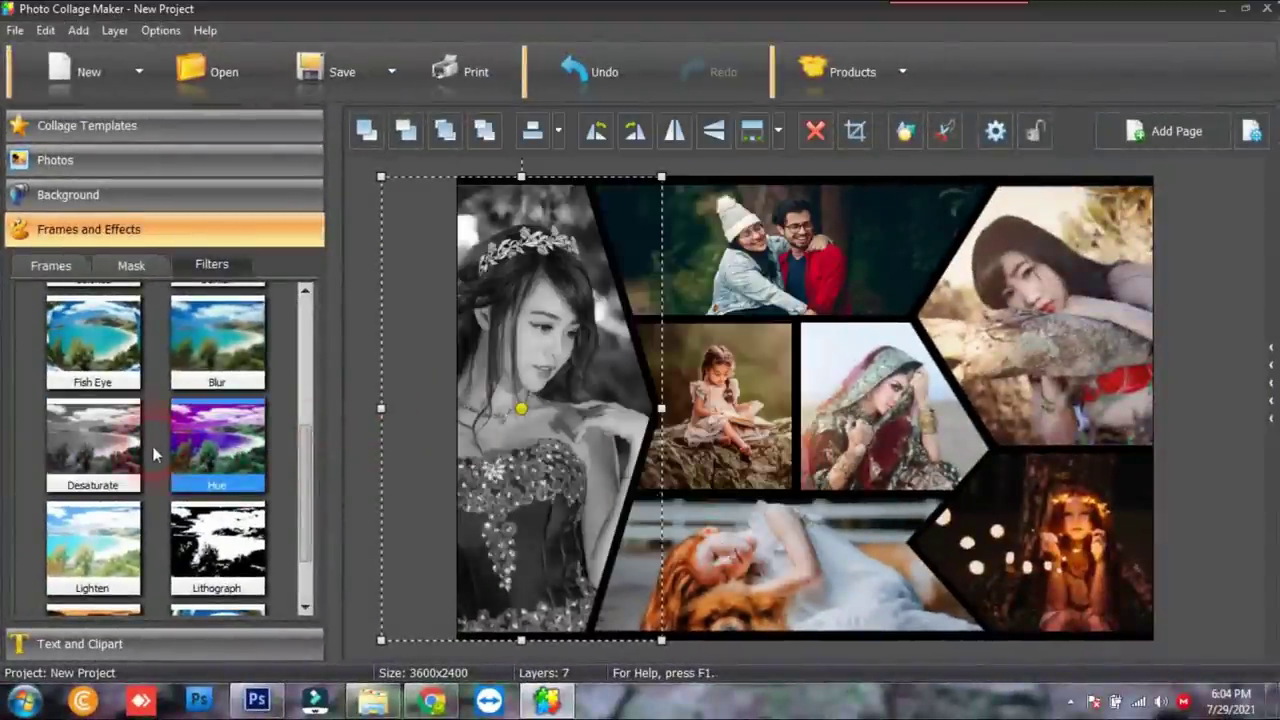
Try the Lithograph filter on the purple-dress photo and undo the filters to restore its original colours
double_click(217, 545)
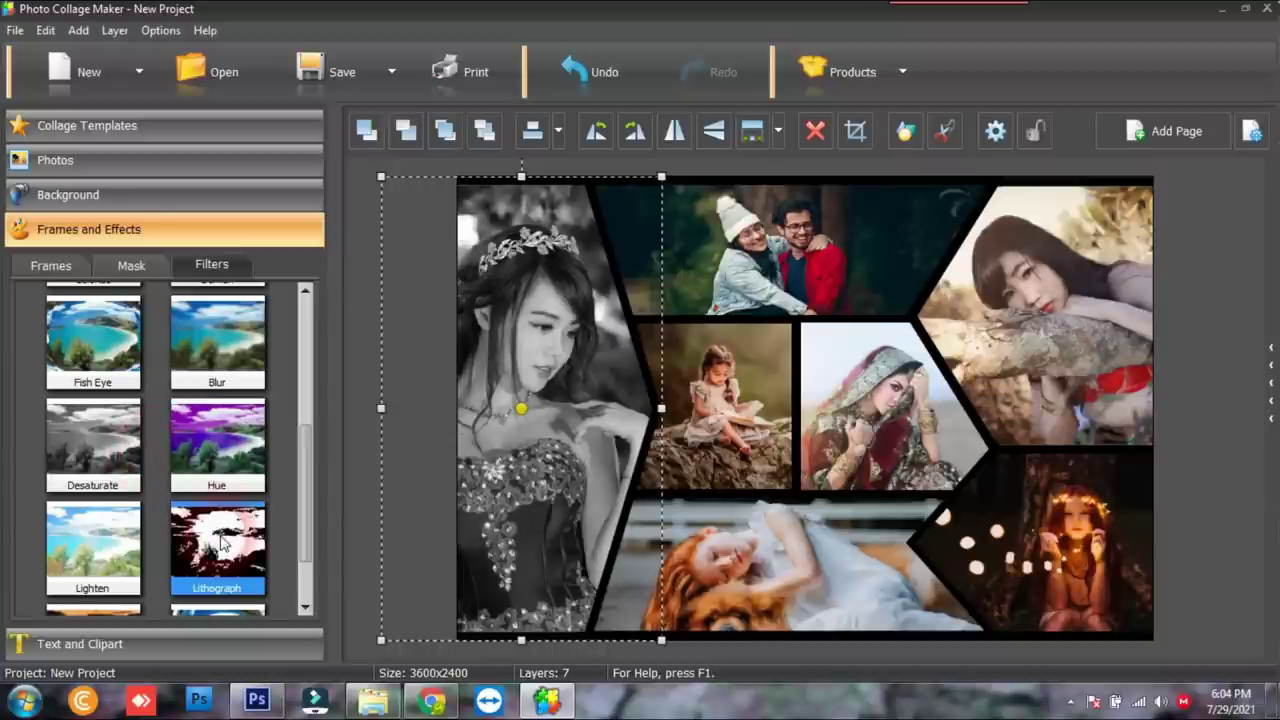
click(667, 549)
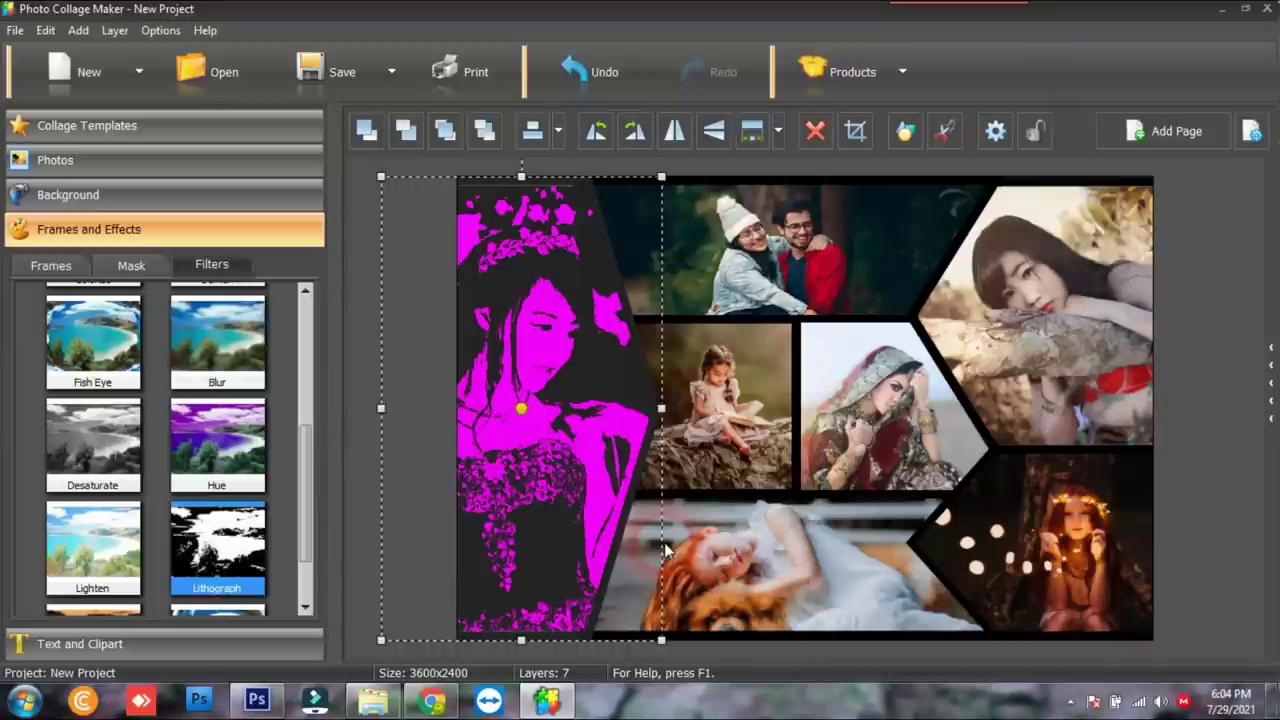
click(350, 572)
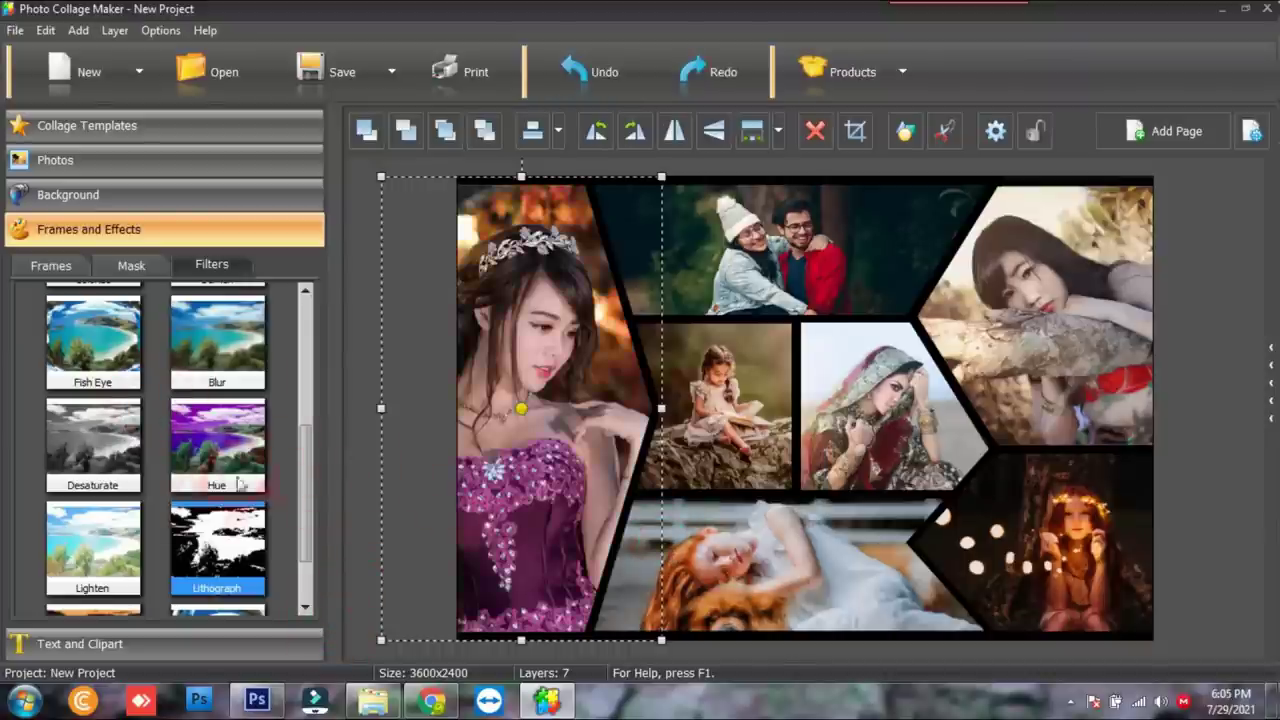
Try a soft-edged oval mask from the Round category on the purple-dress photo and undo it
drag(318, 487, 298, 305)
click(131, 265)
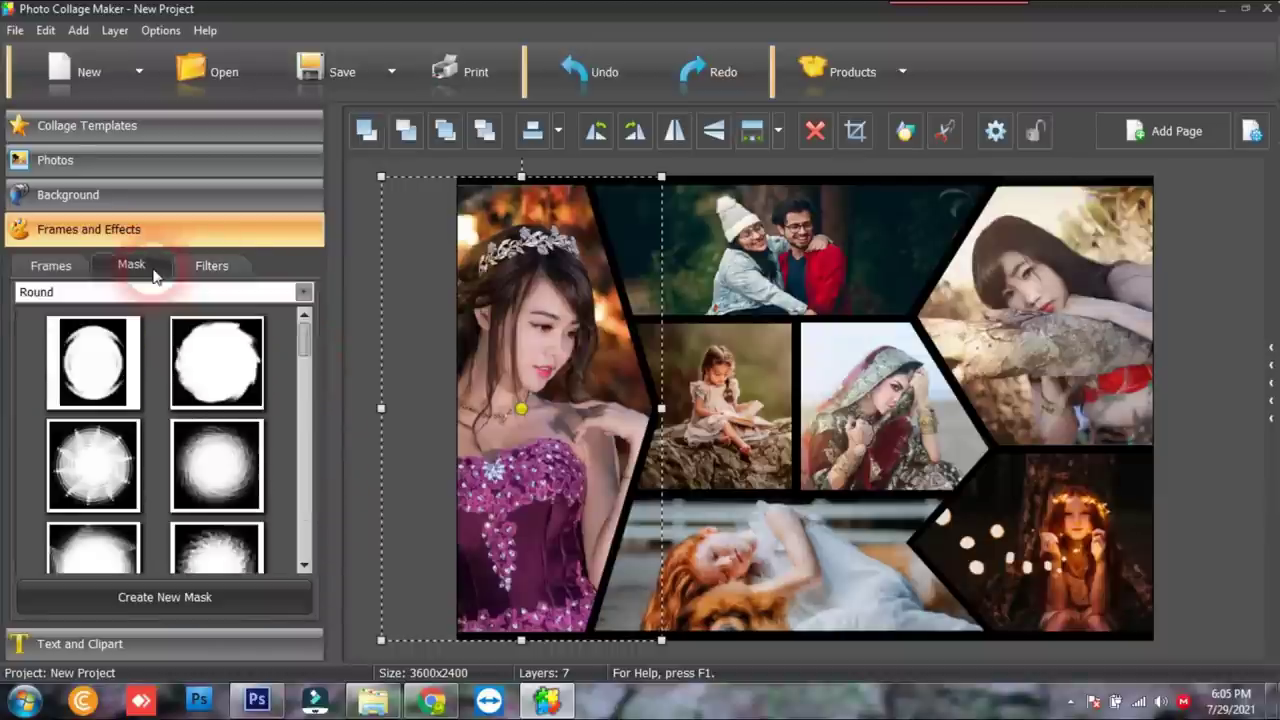
drag(303, 355, 309, 434)
drag(217, 437, 517, 400)
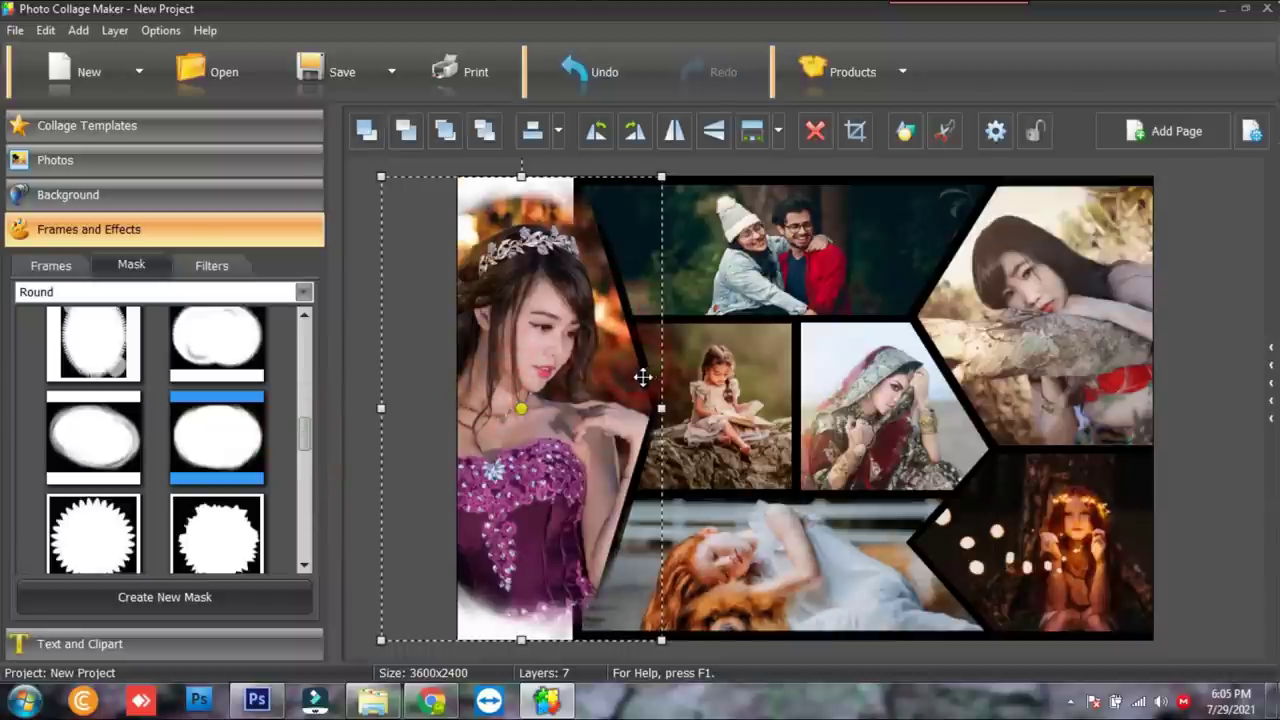
key(ctrl+z)
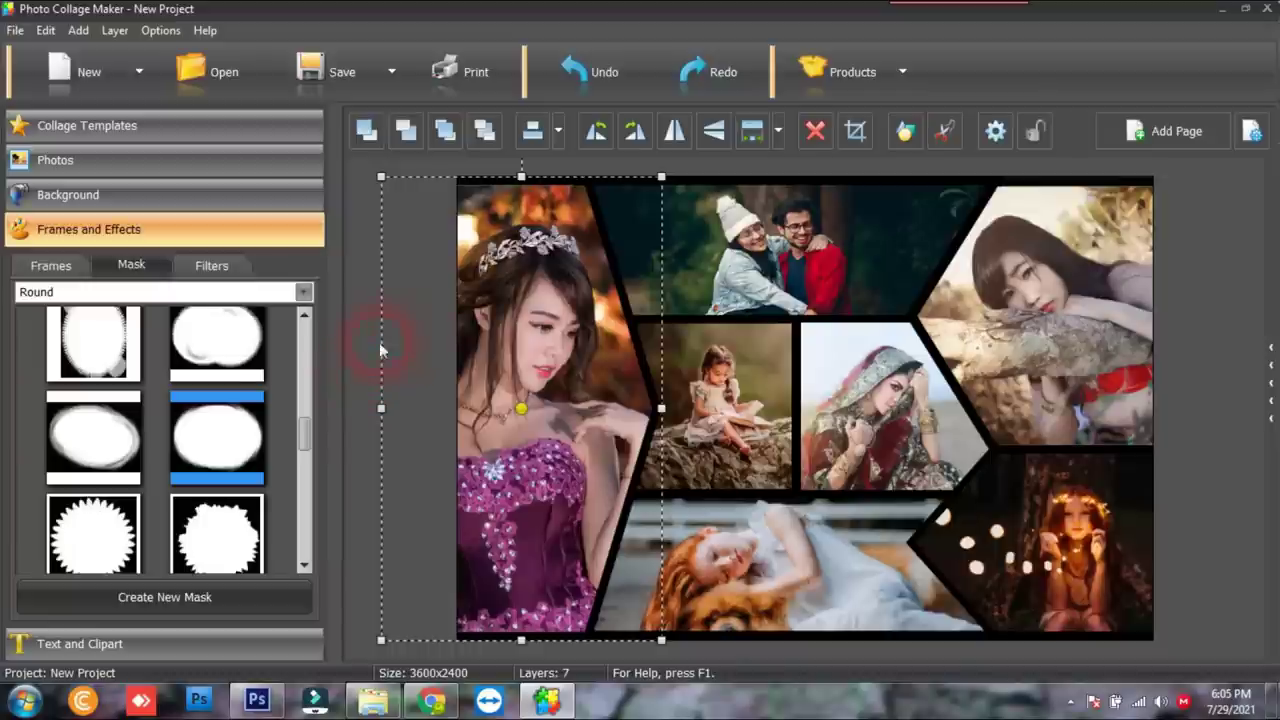
Try a green frame from the Classic category on the purple-dress photo and undo it
click(52, 268)
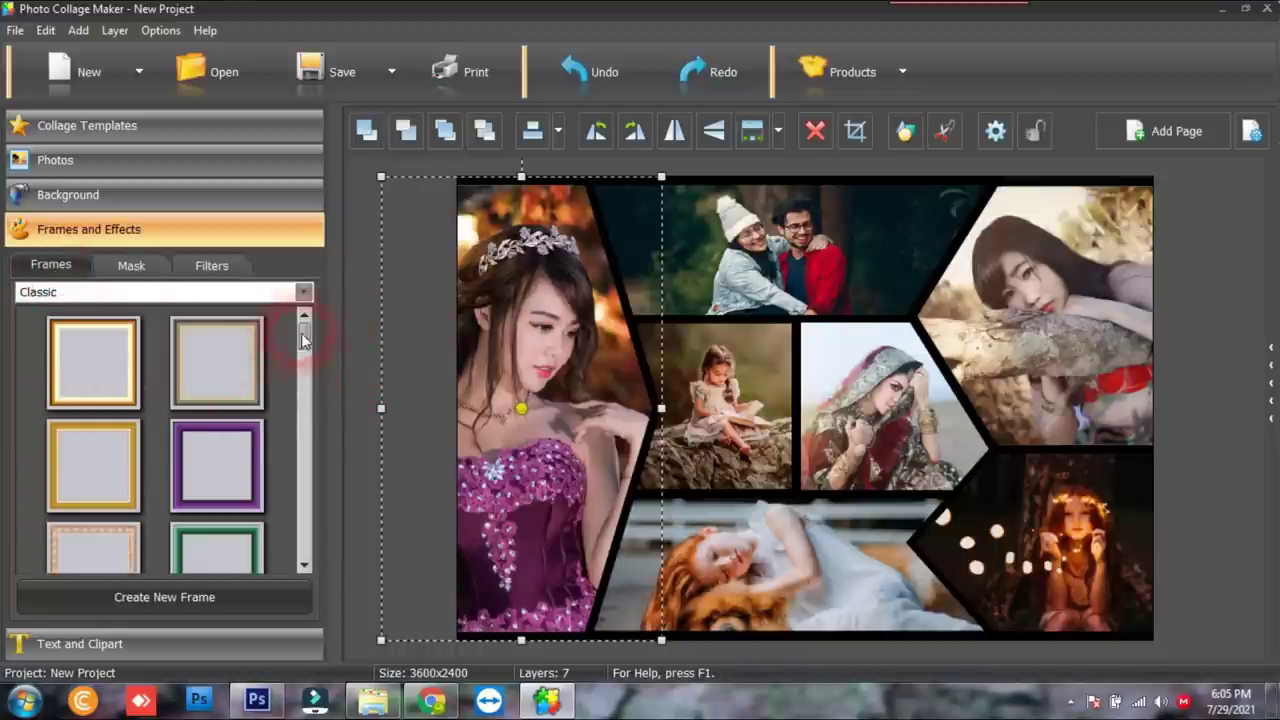
drag(306, 337, 310, 422)
click(212, 449)
drag(212, 449, 471, 404)
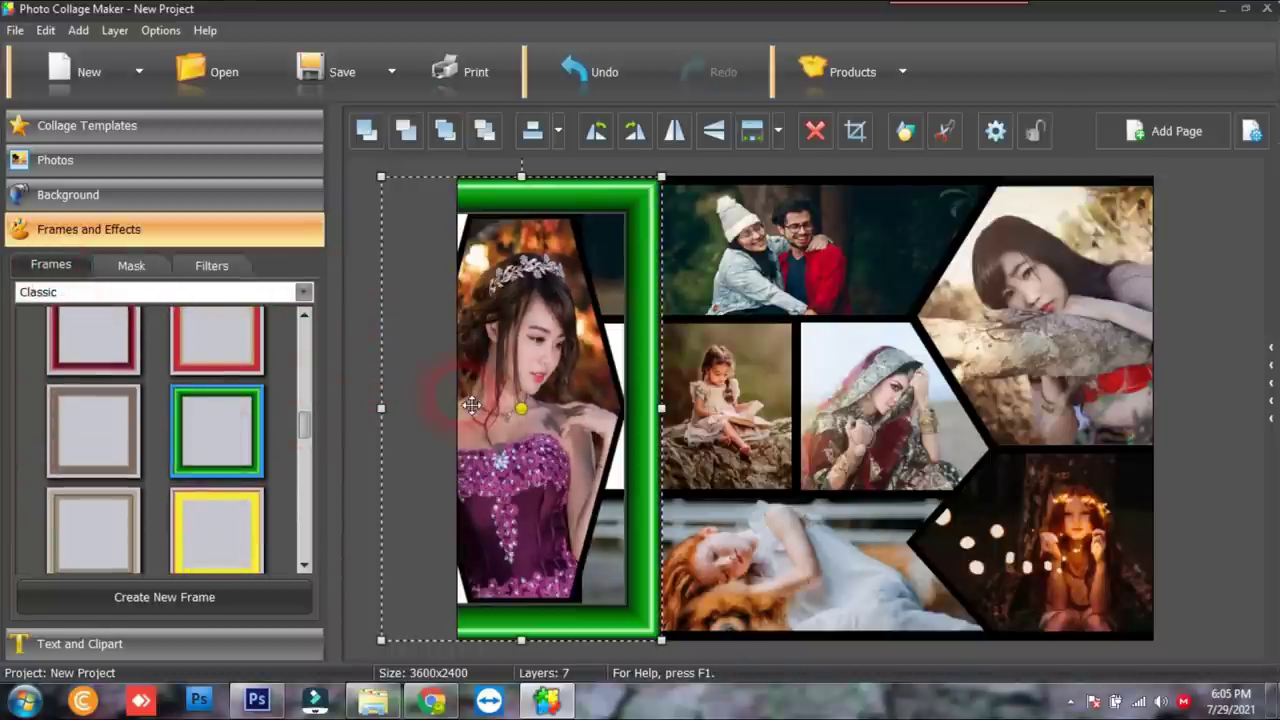
key(ctrl+z)
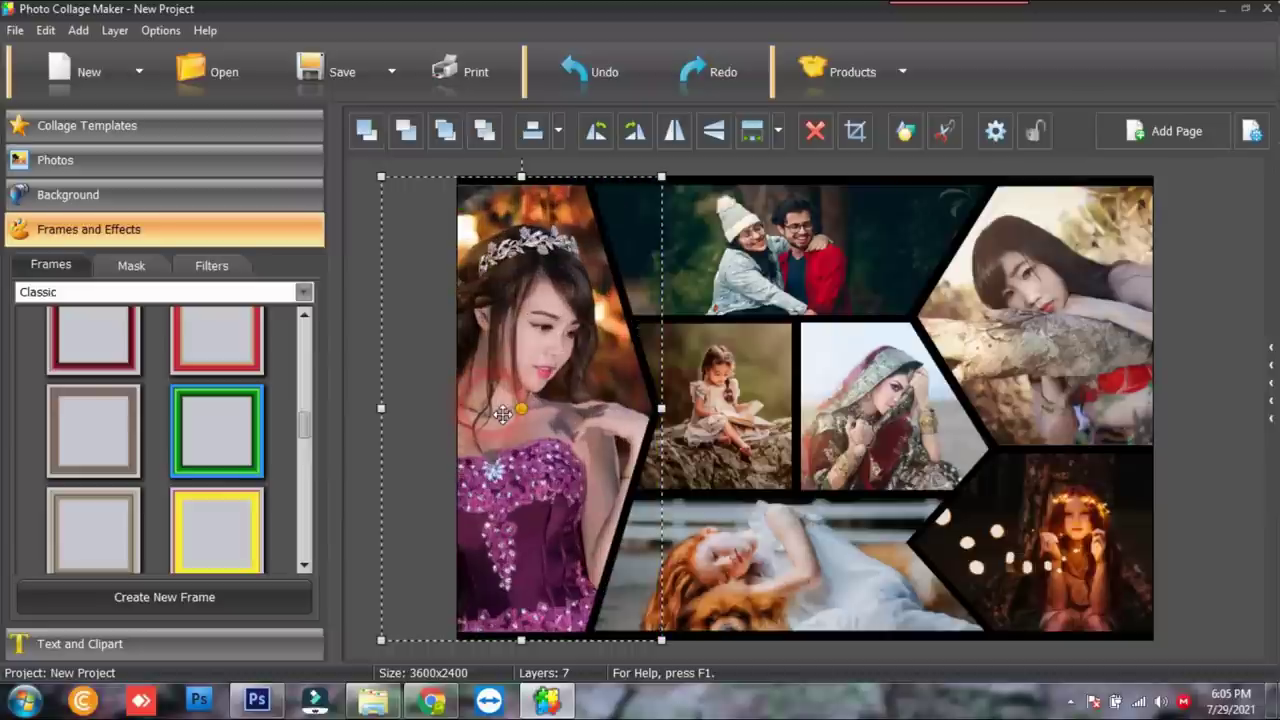
View the collage's background options, collapse them, and deselect the purple-dress photo
click(160, 229)
click(139, 198)
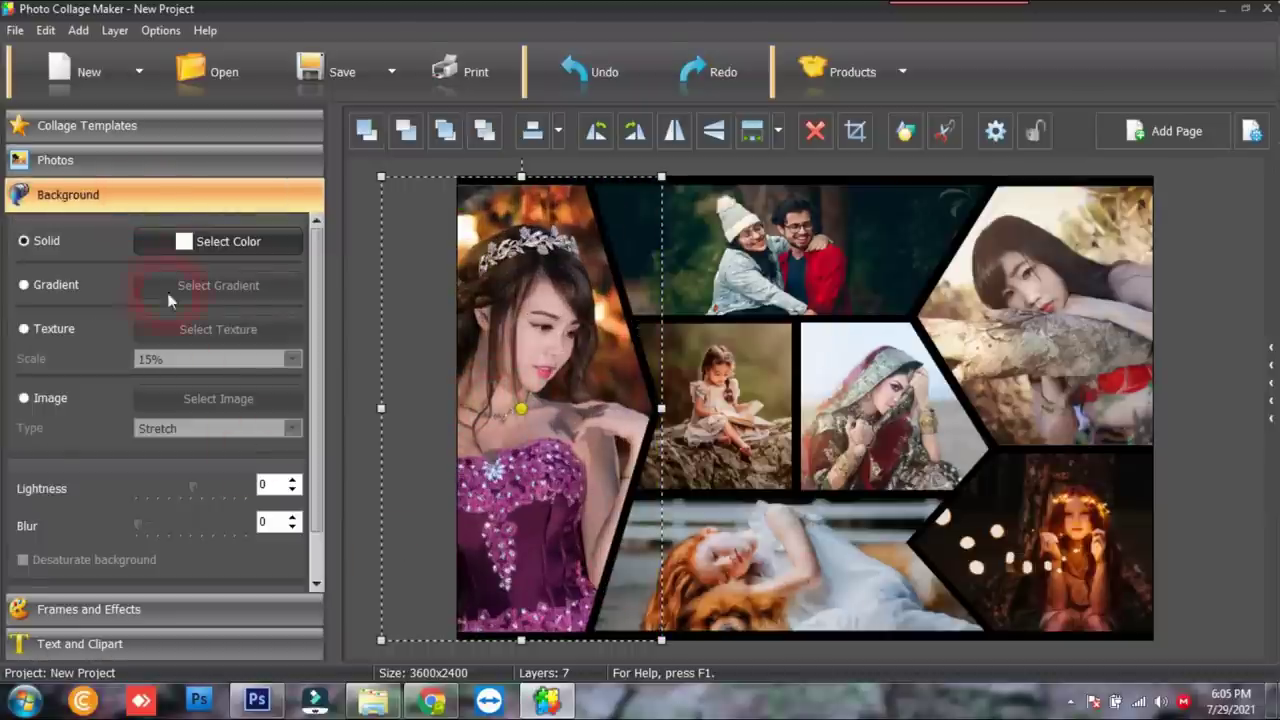
click(132, 194)
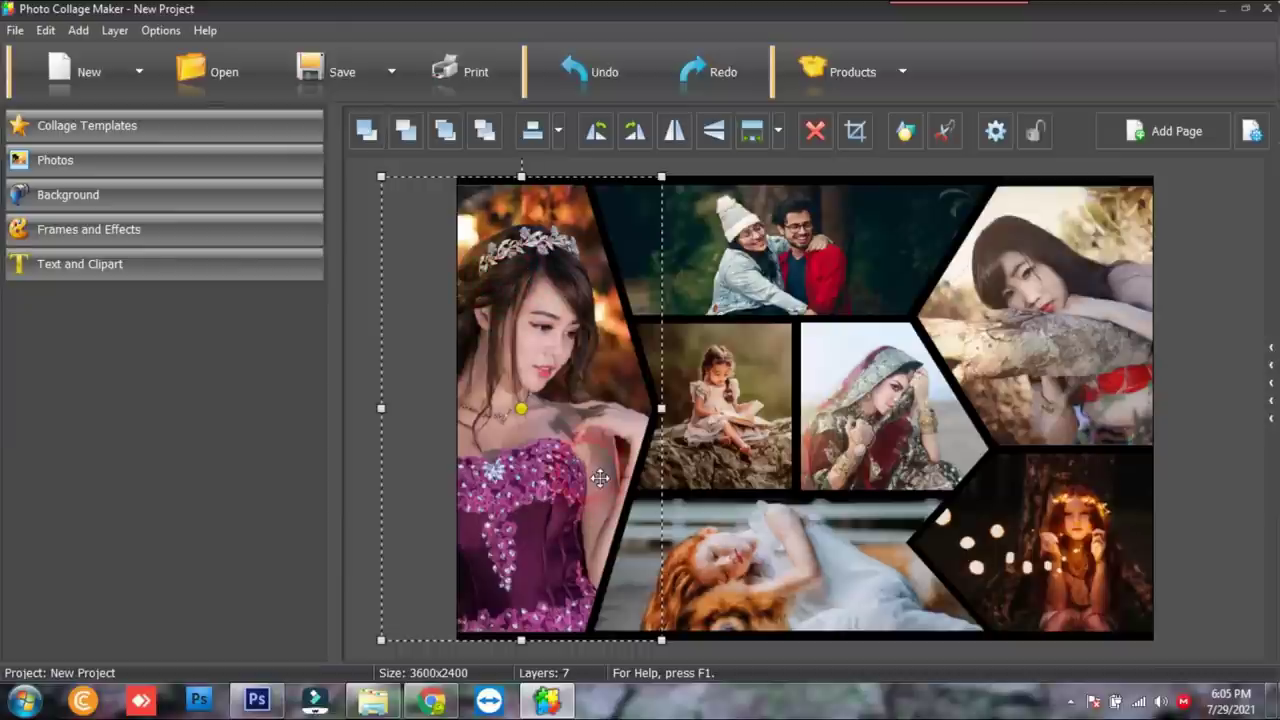
click(363, 488)
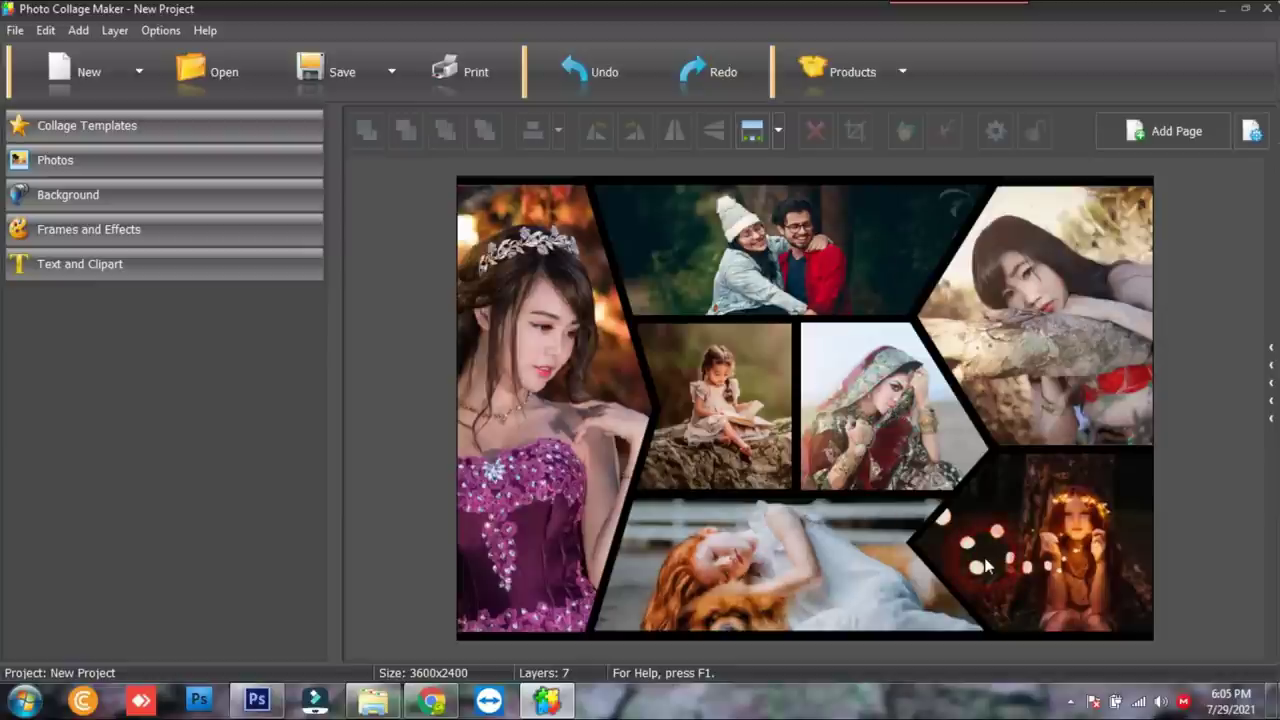
Start saving the collage as a JPEG and compare the source and JPEG previews around the woman's face
click(392, 80)
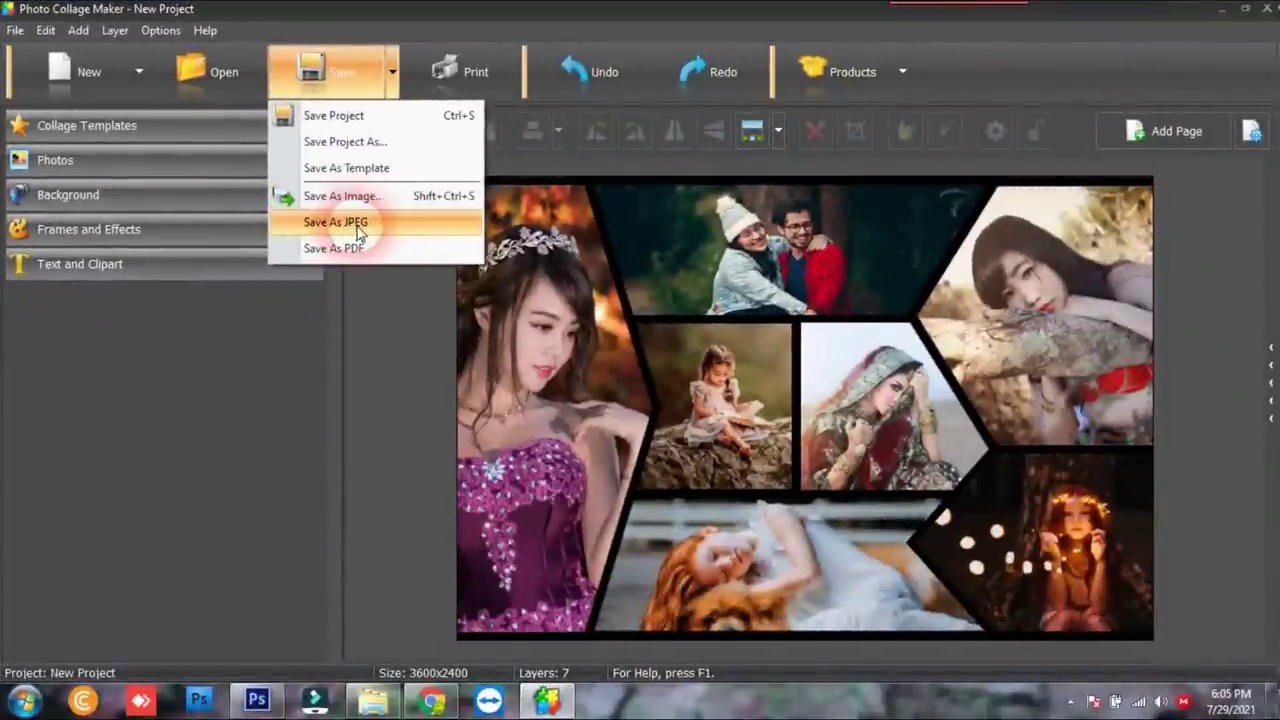
click(354, 226)
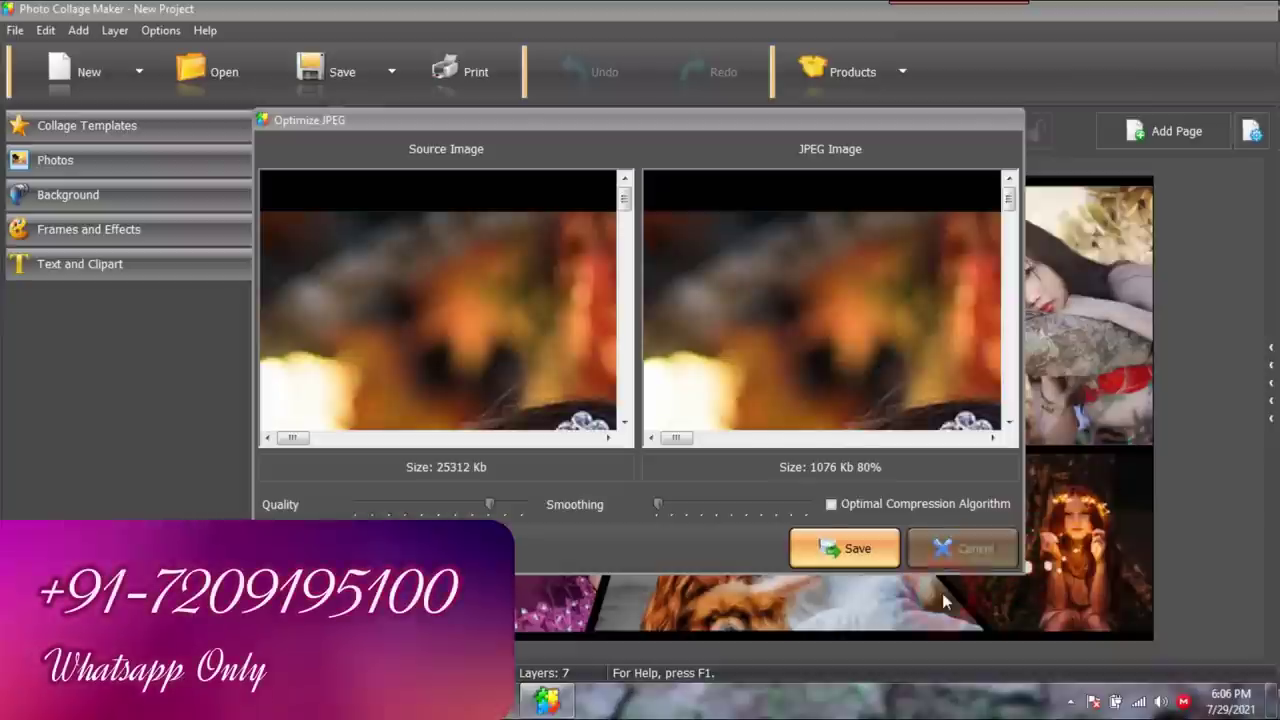
drag(652, 122, 662, 148)
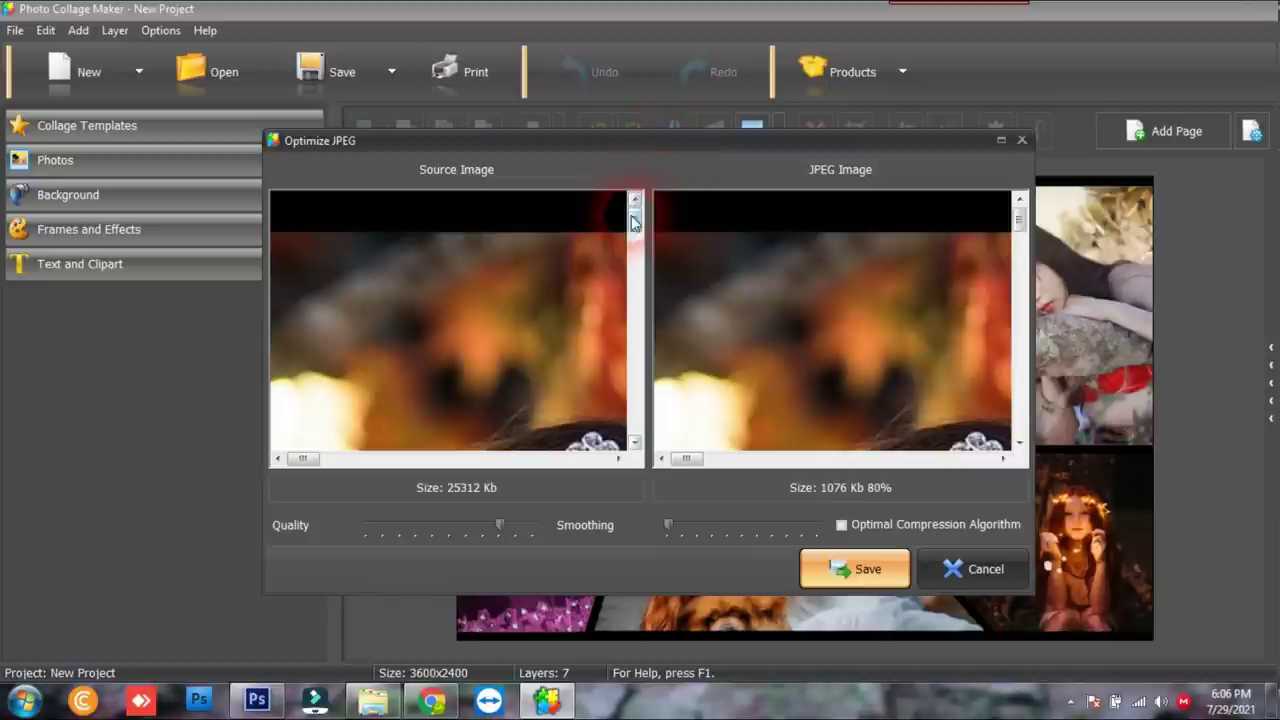
drag(634, 222, 649, 286)
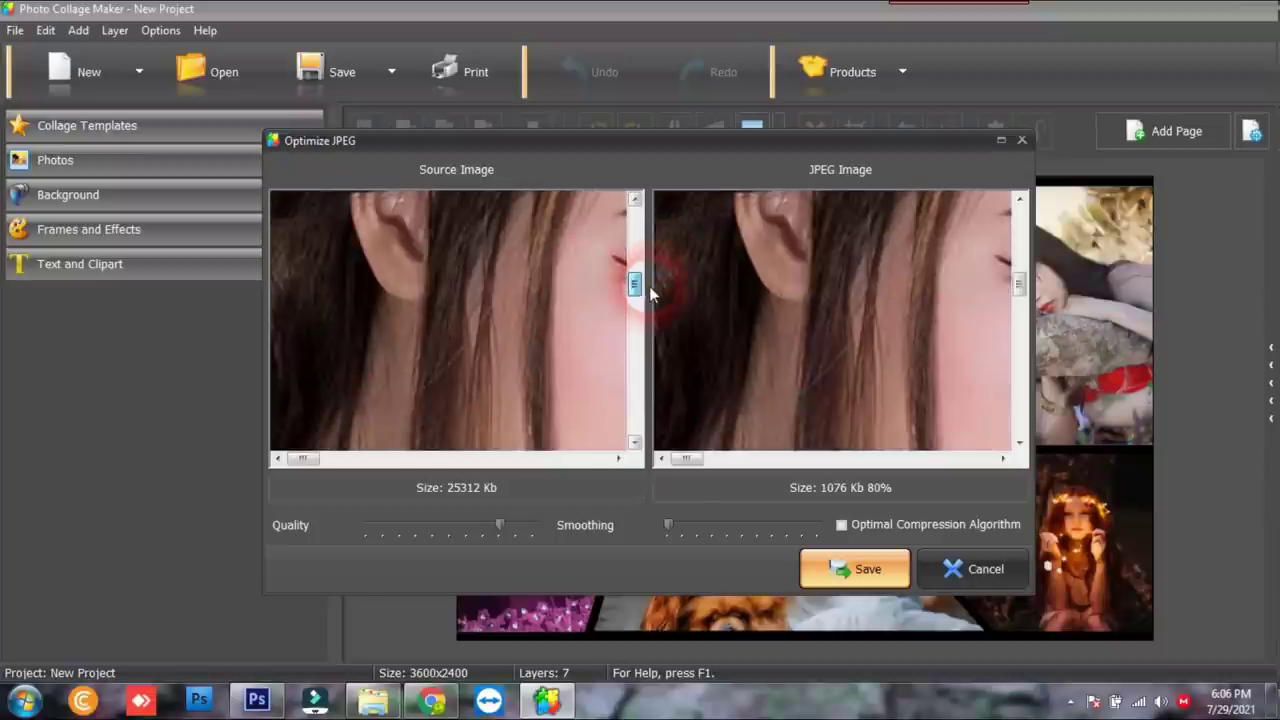
mouse_move(686, 458)
mouse_down()
mouse_move(797, 459)
mouse_move(682, 460)
mouse_up()
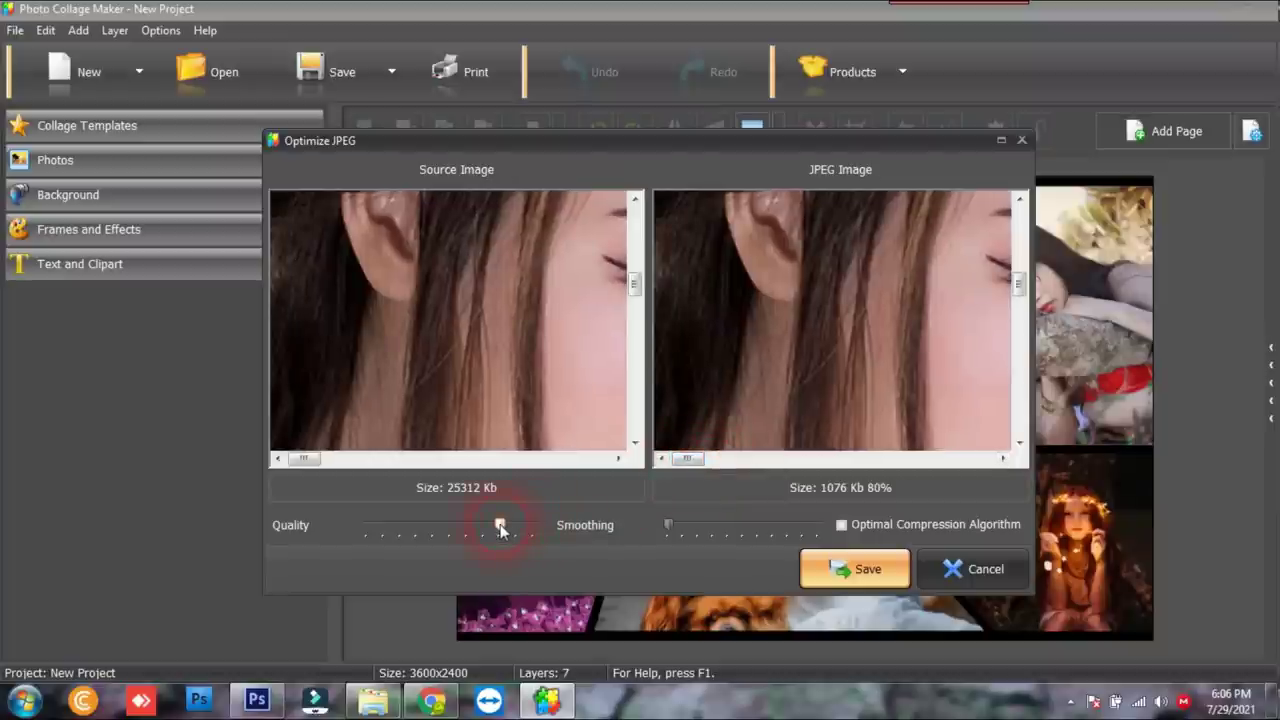
Raise the JPEG quality to the maximum
drag(501, 529, 556, 525)
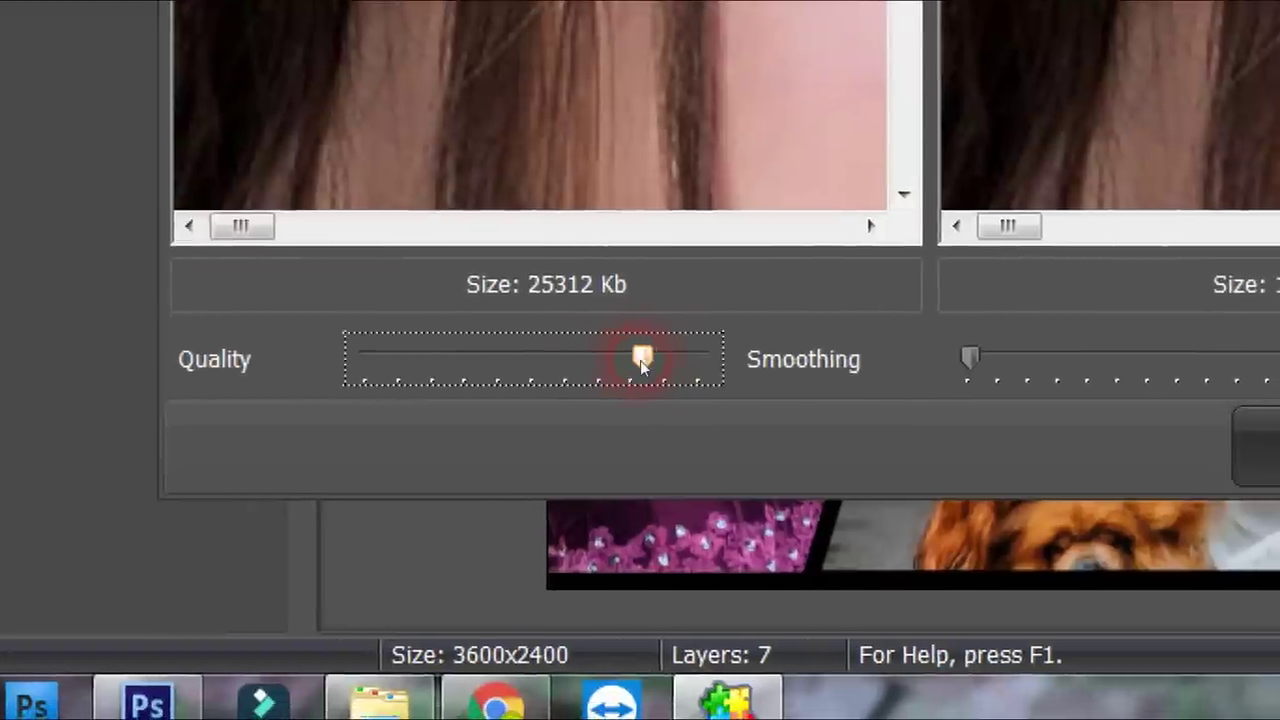
drag(640, 368, 640, 368)
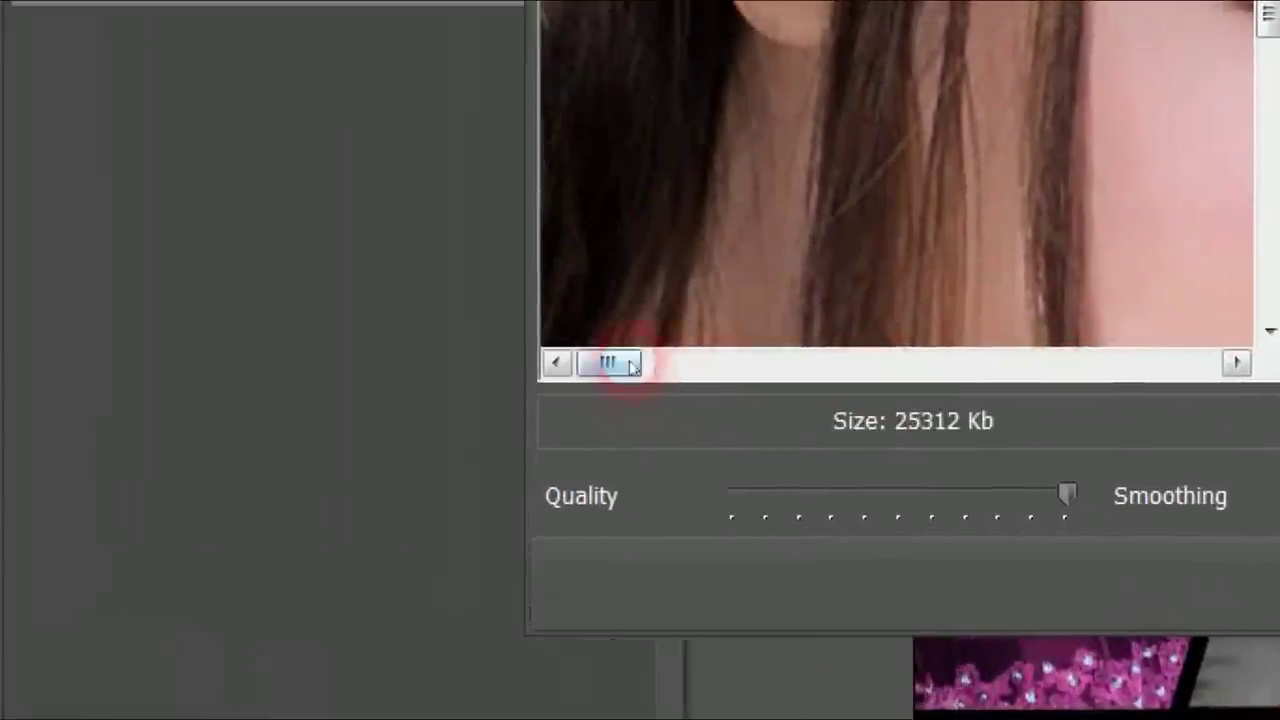
Save the optimized collage to the Desktop as New collage.jpg in JPEG format
drag(174, 218, 213, 218)
click(855, 568)
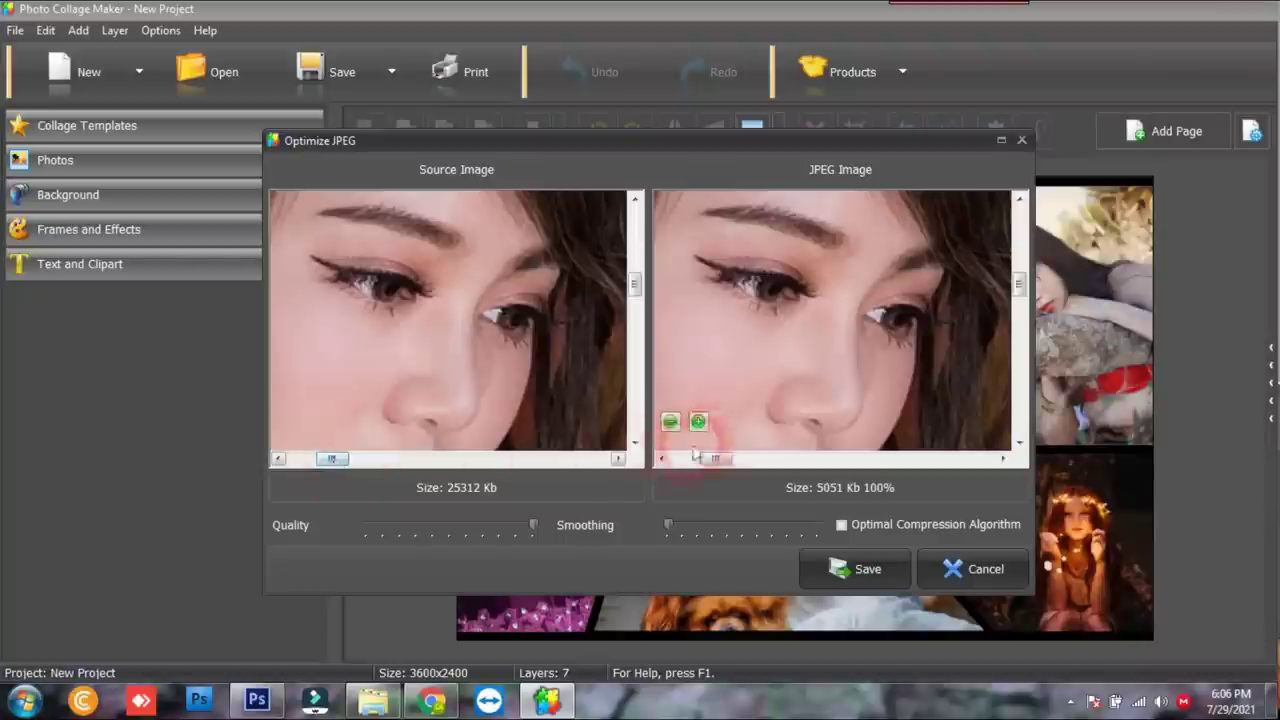
click(857, 570)
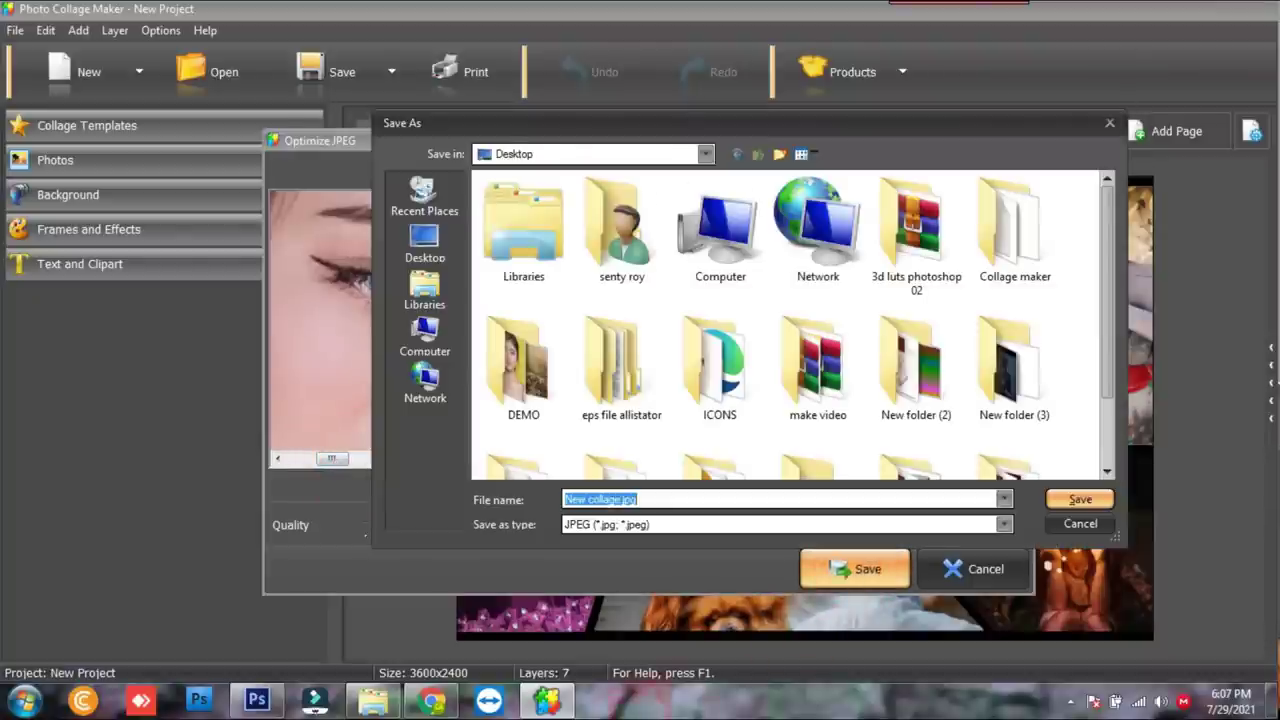
drag(825, 127, 715, 163)
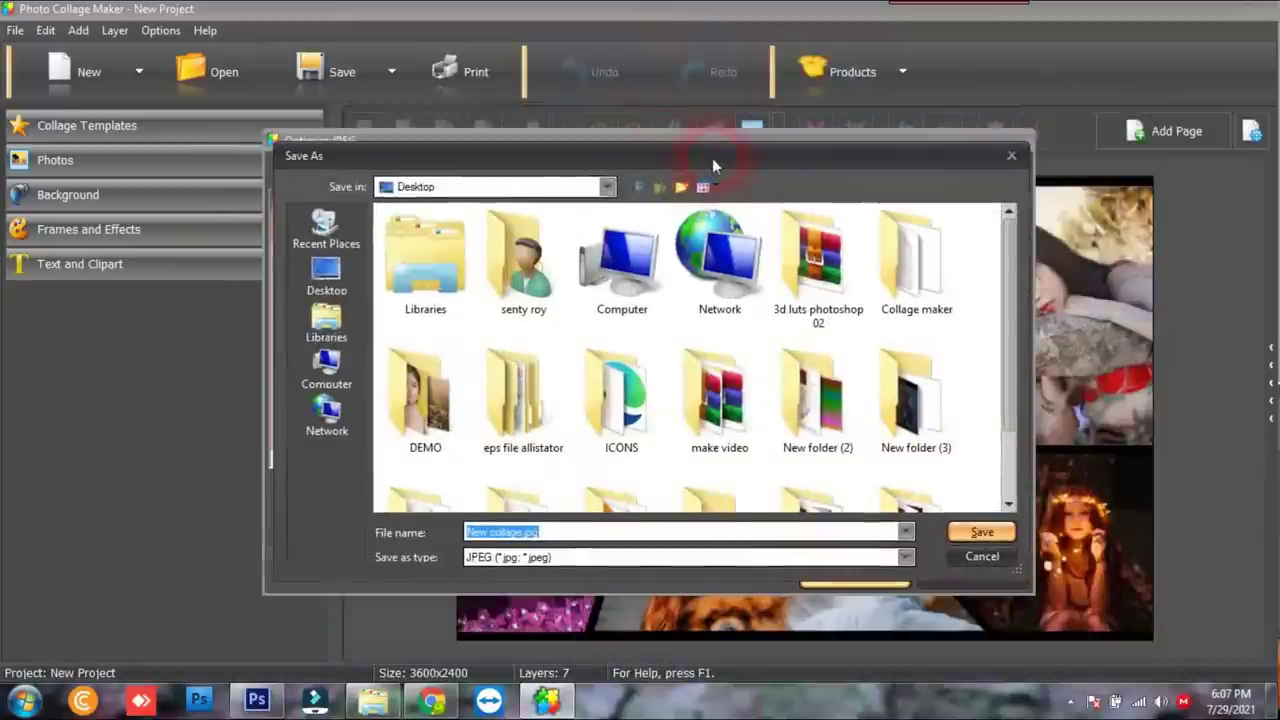
click(565, 535)
drag(575, 535, 447, 553)
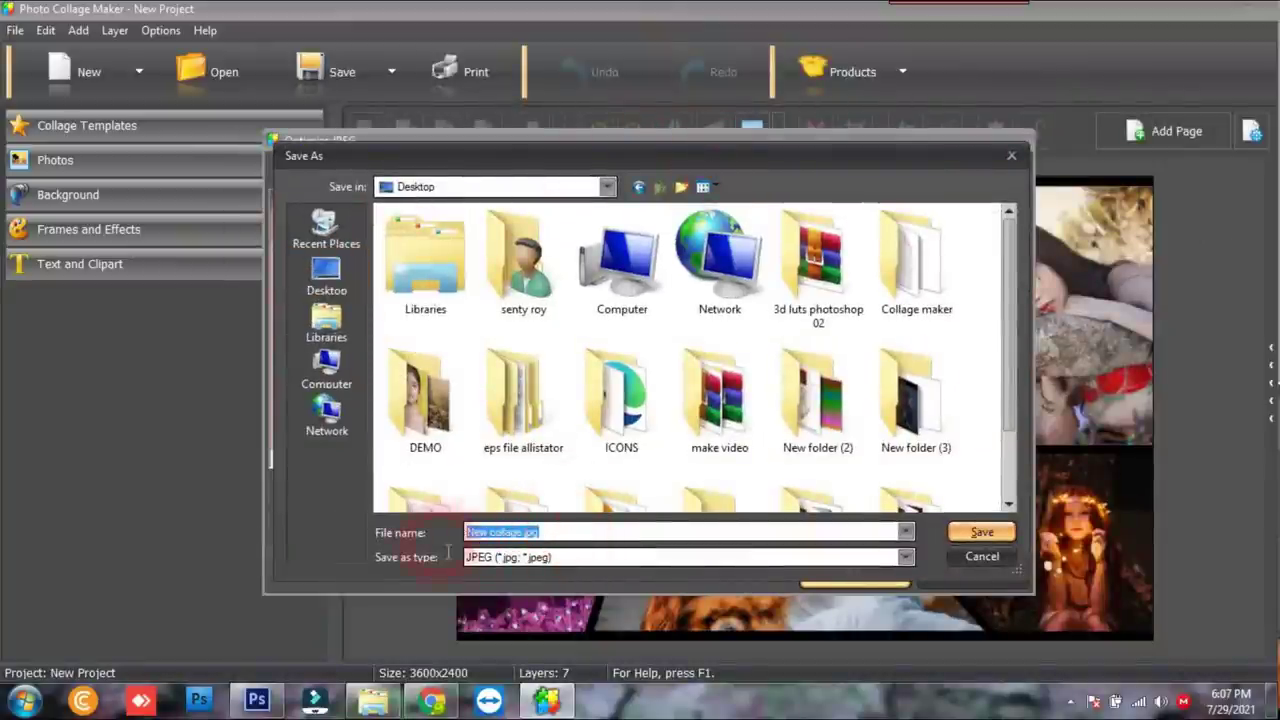
click(566, 532)
click(980, 532)
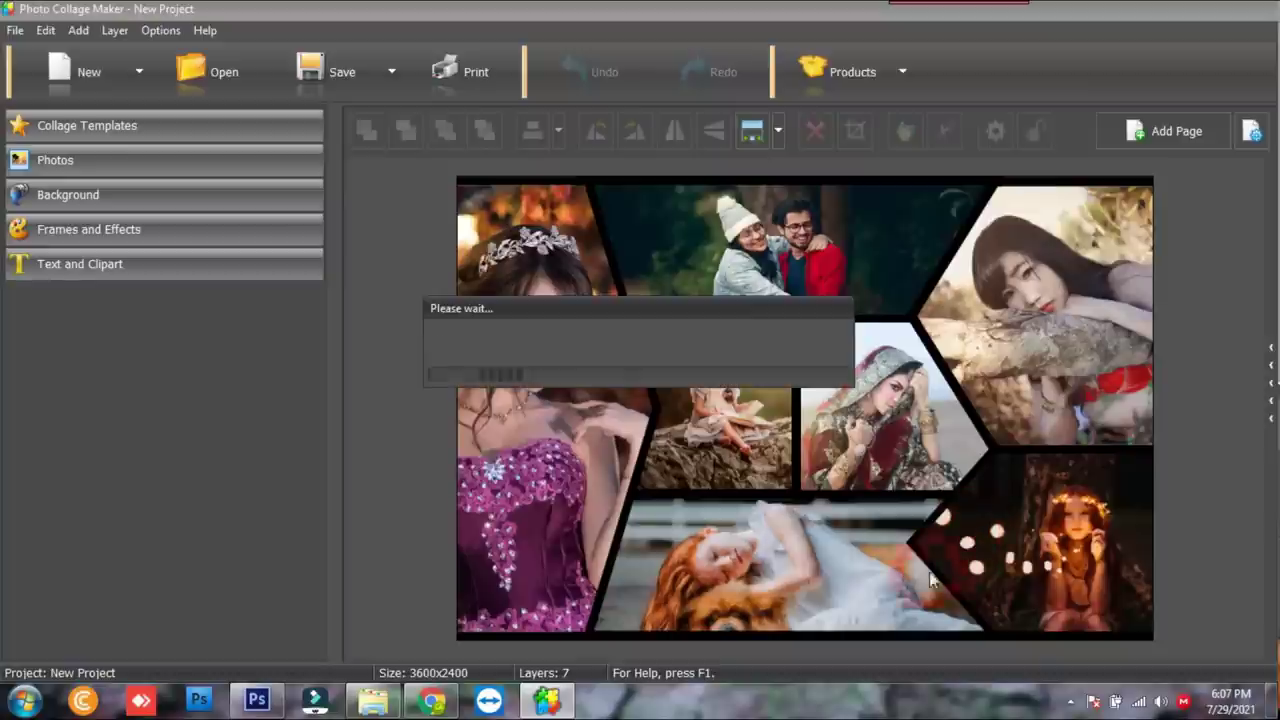
drag(715, 330, 748, 296)
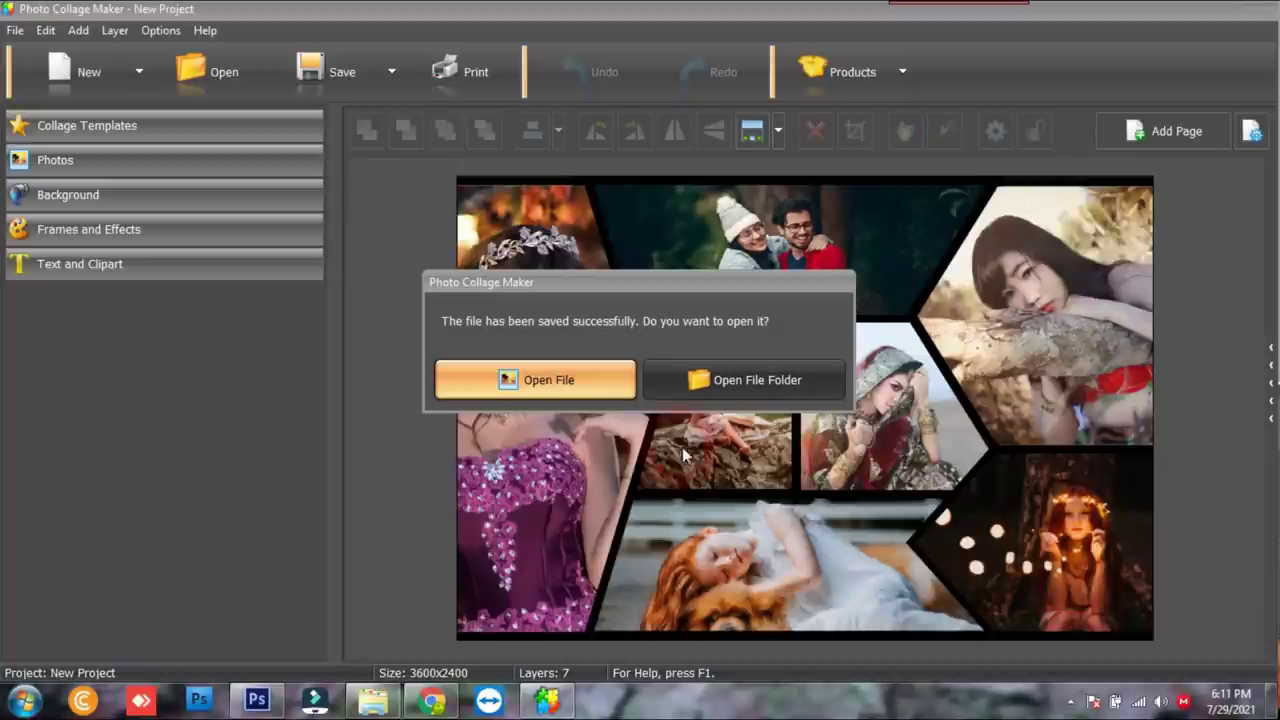
Open the folder containing the exported collage and close it
click(648, 377)
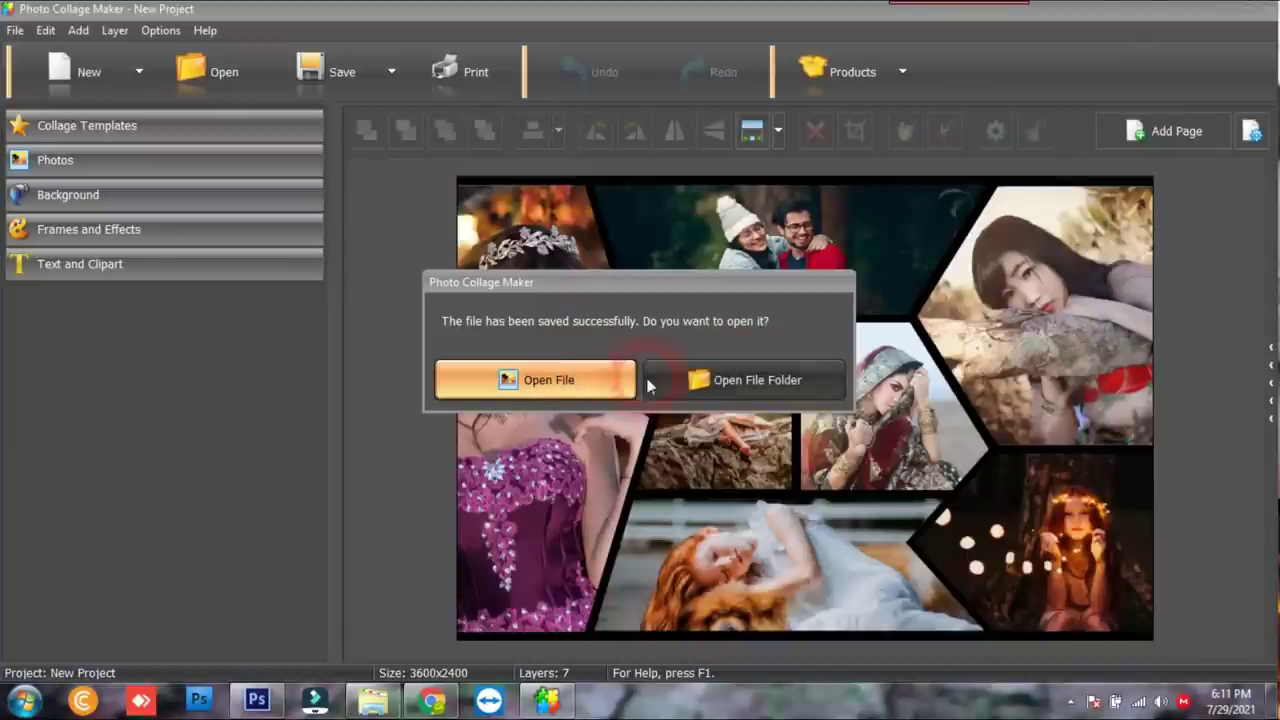
click(712, 383)
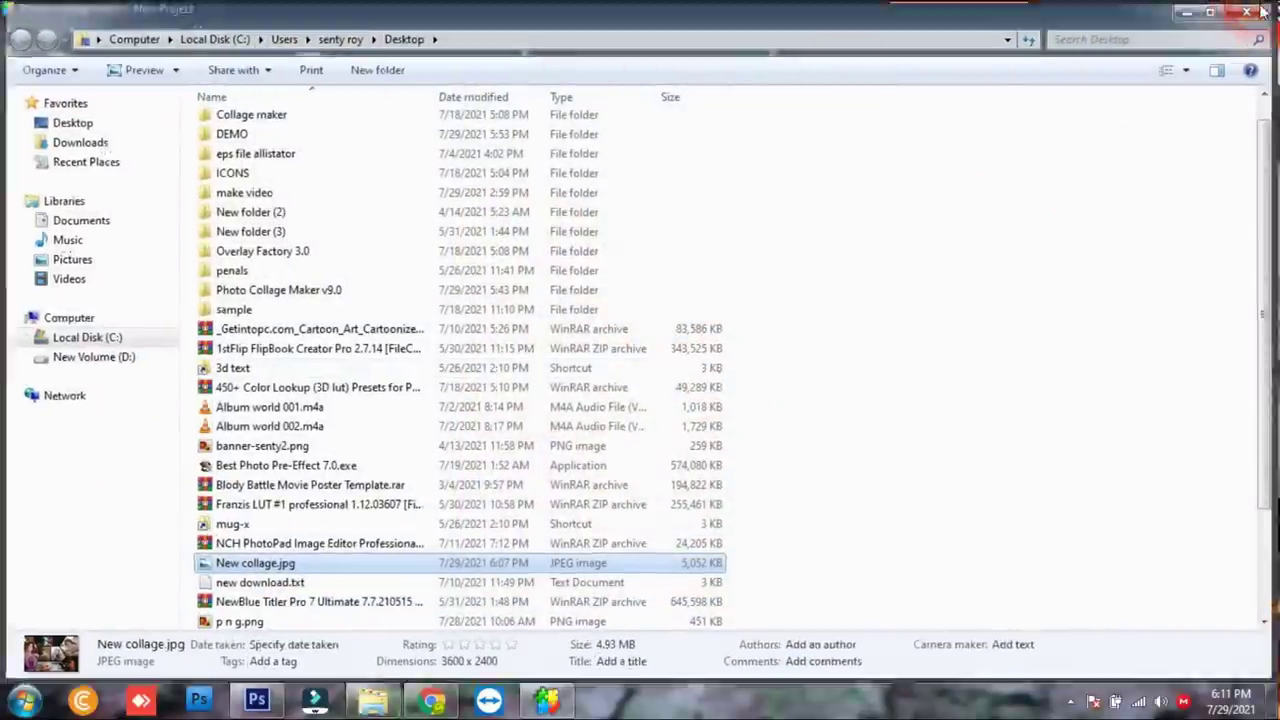
click(1263, 10)
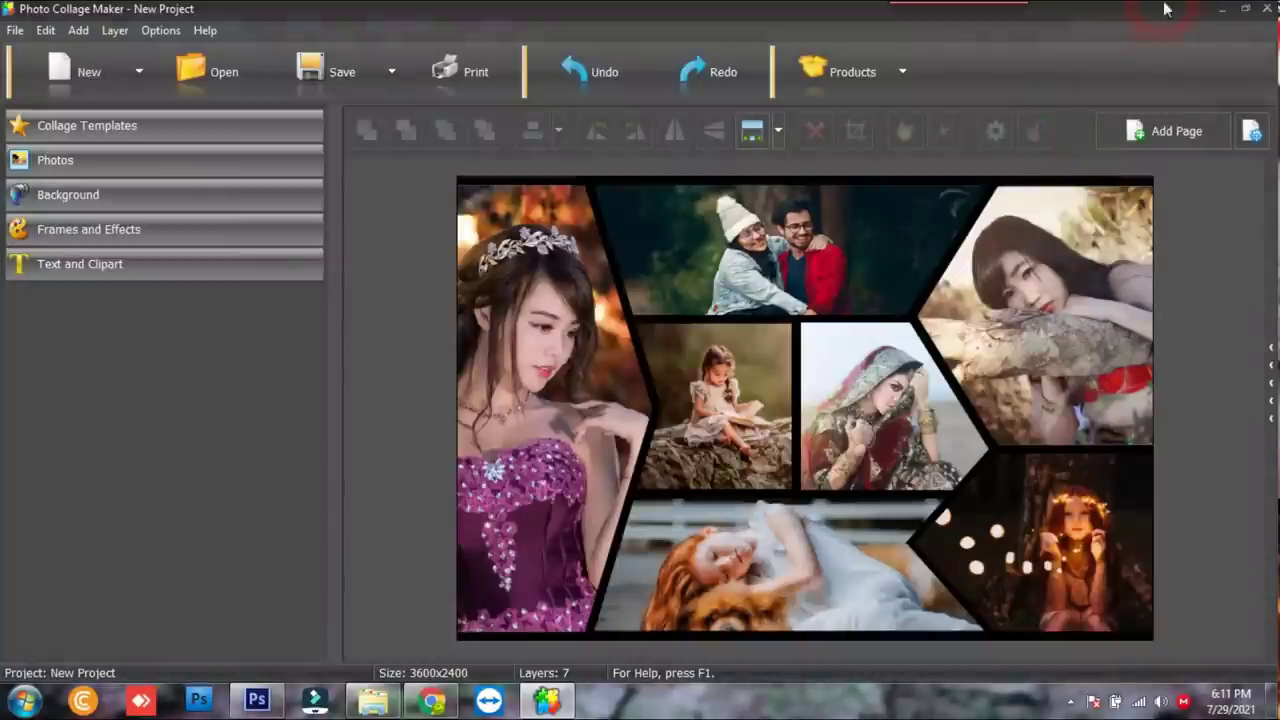
Place the New collage.jpg icon below the DEMO folder on the desktop and inspect the image enlarged in Windows Photo Viewer
click(1218, 12)
drag(176, 622, 877, 236)
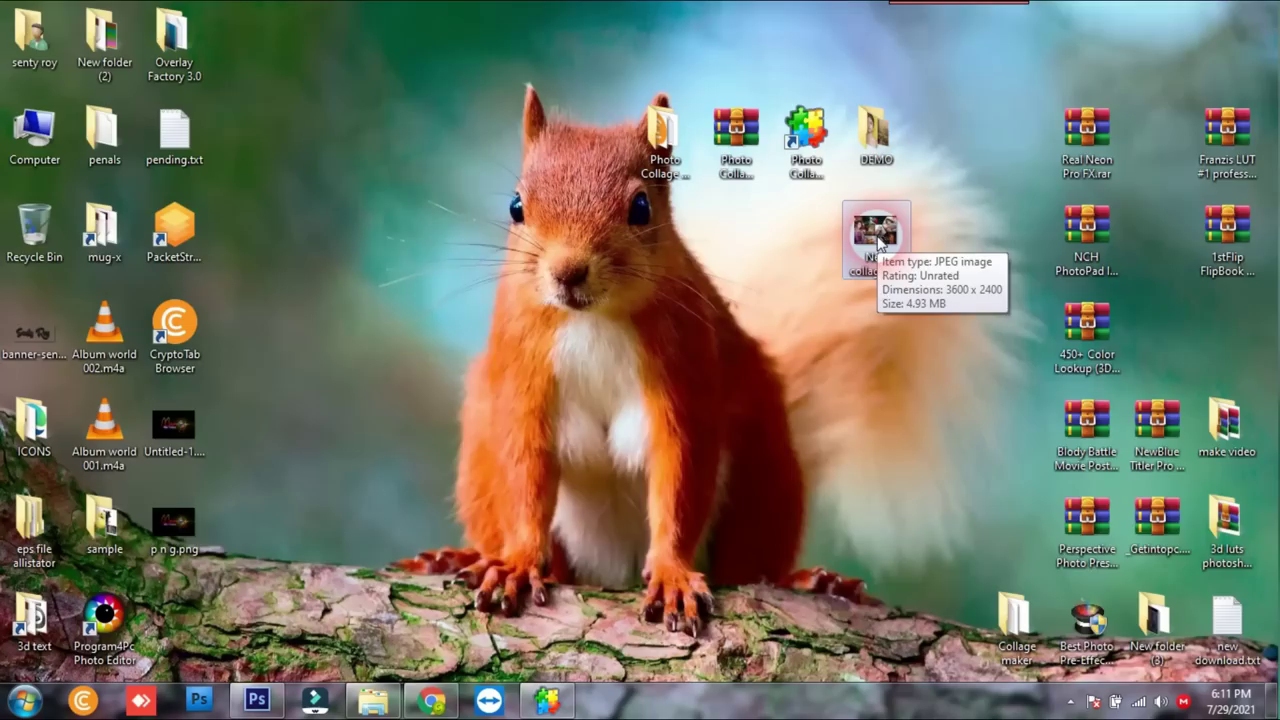
double_click(877, 236)
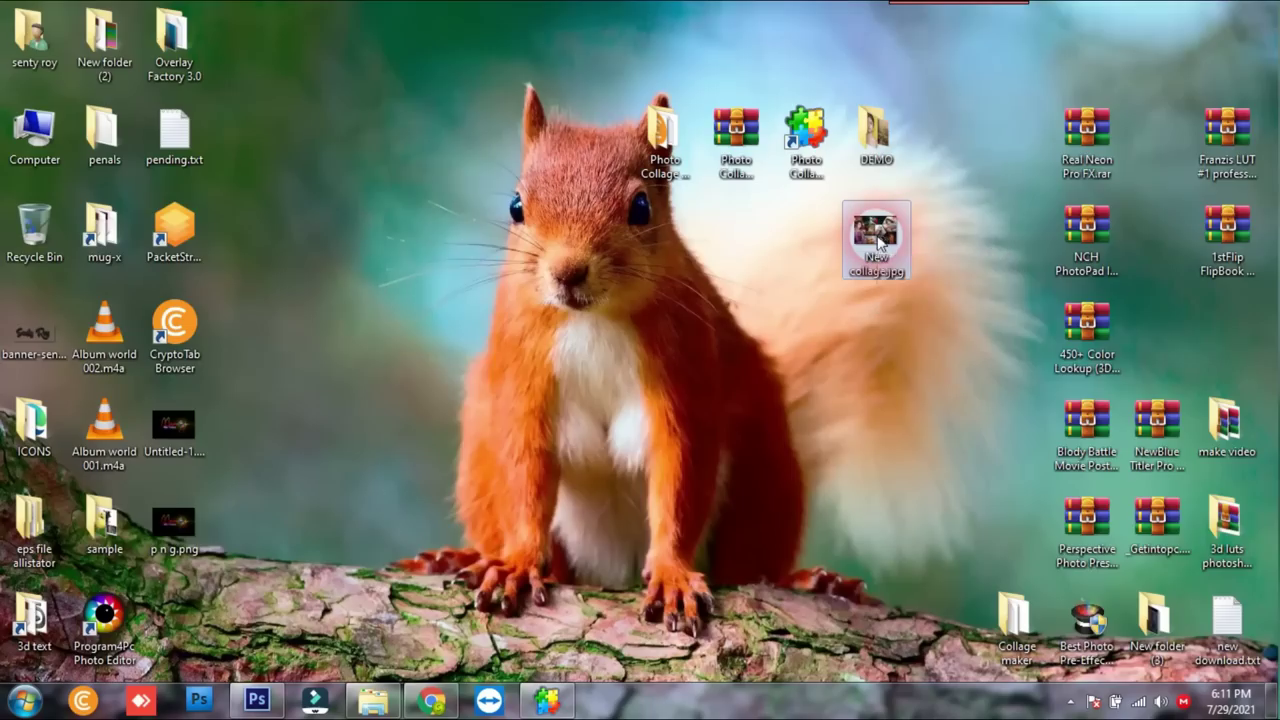
scroll(806, 424, up, 5)
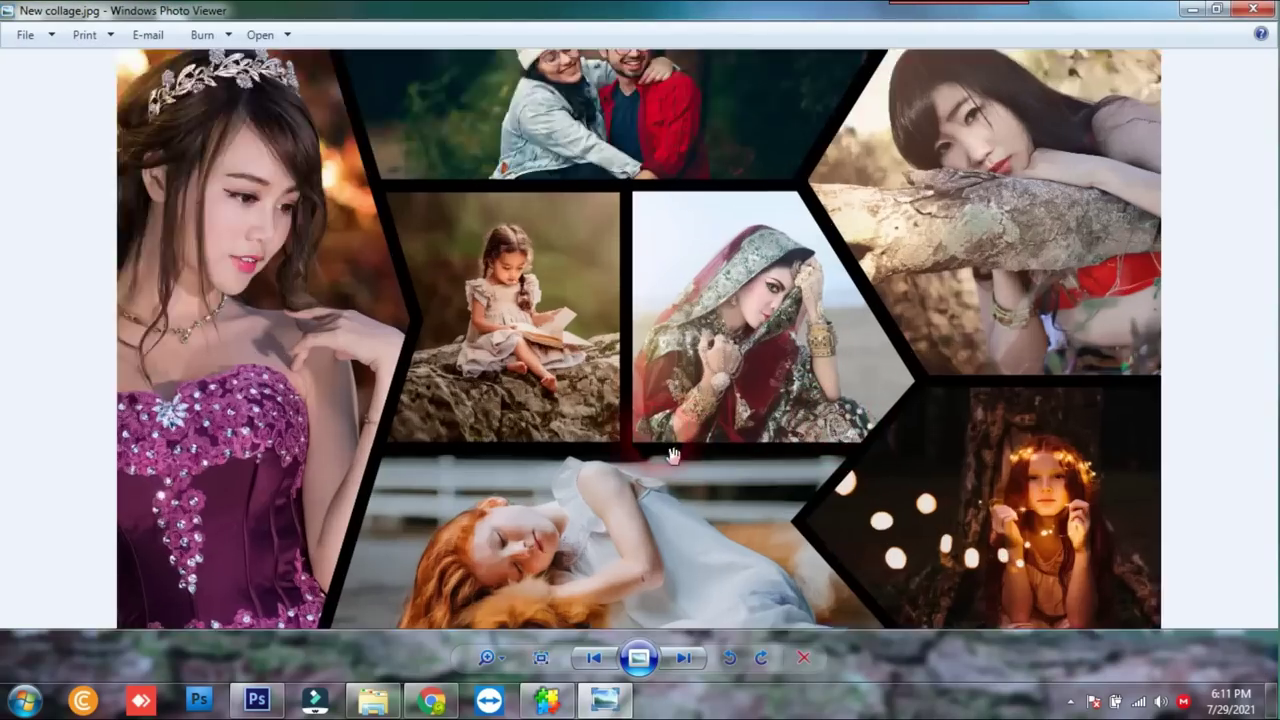
drag(560, 184, 700, 420)
key(alt+F4)
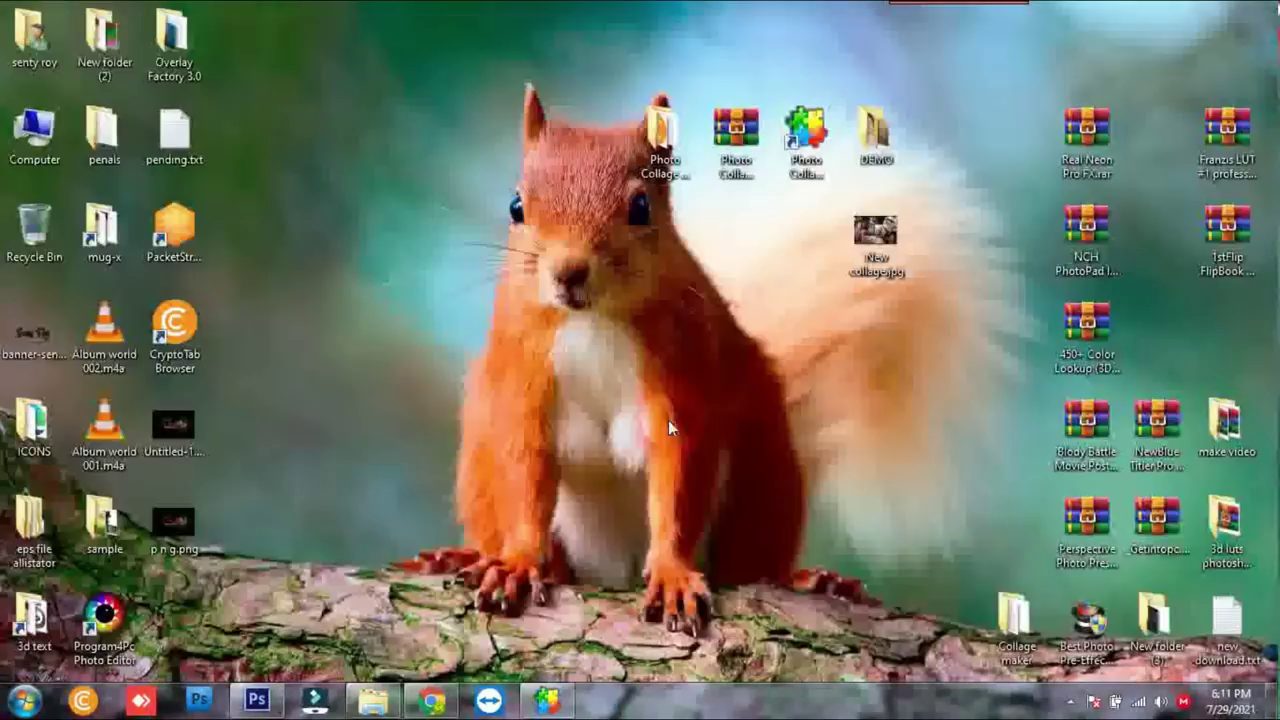
Return to Photo Collage Maker and exit it without saving the project changes
click(556, 702)
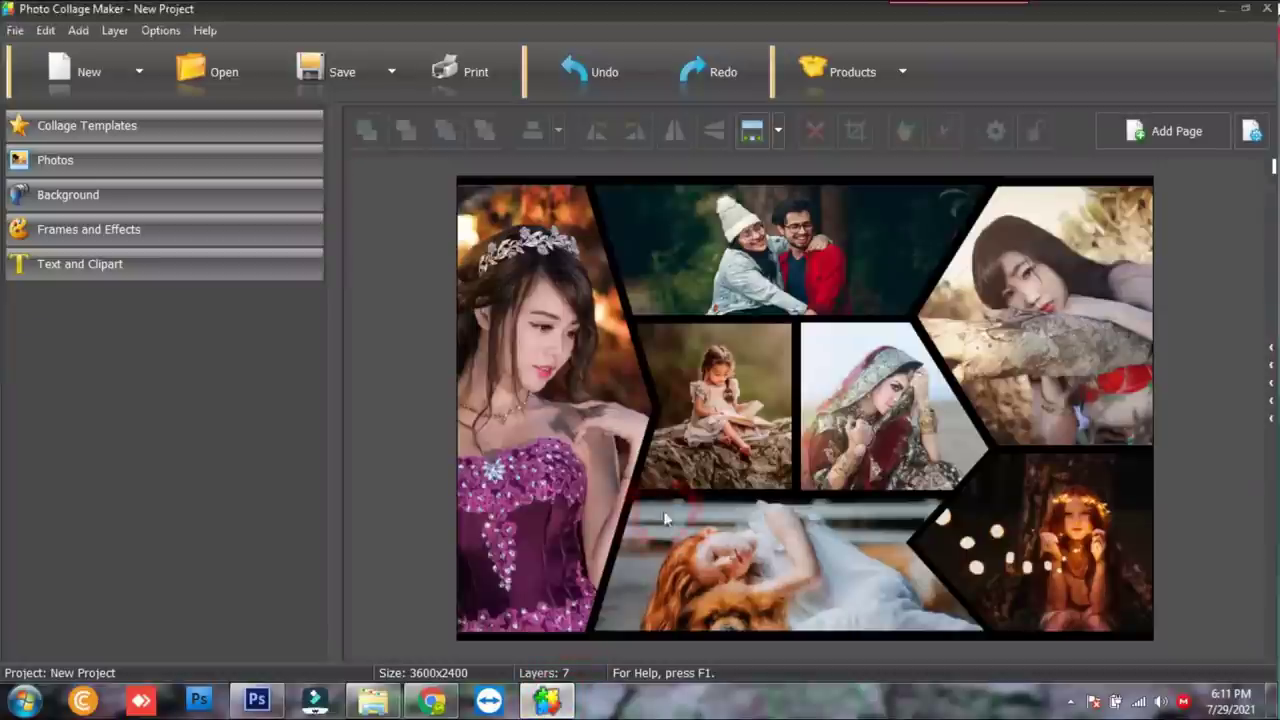
click(1271, 9)
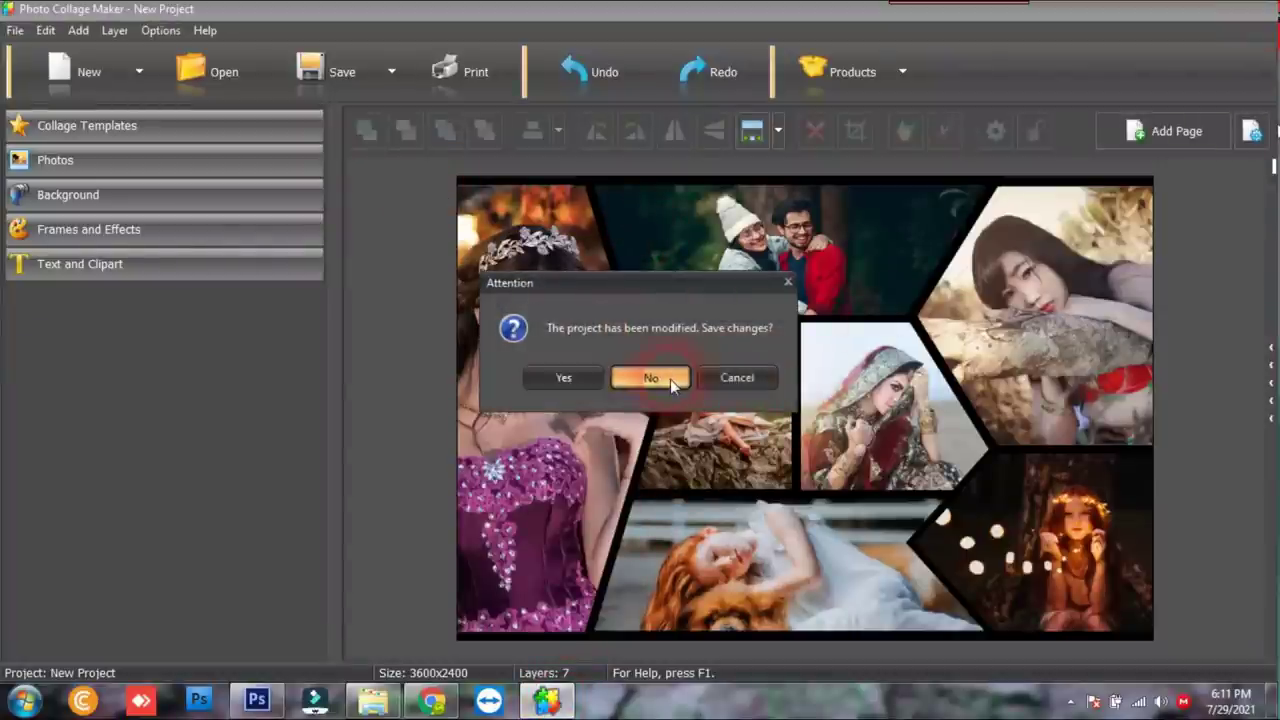
click(670, 379)
Relaunch Photo Collage Maker and create a blank landscape project of 12 × 8 inches at 300 dpi
double_click(806, 132)
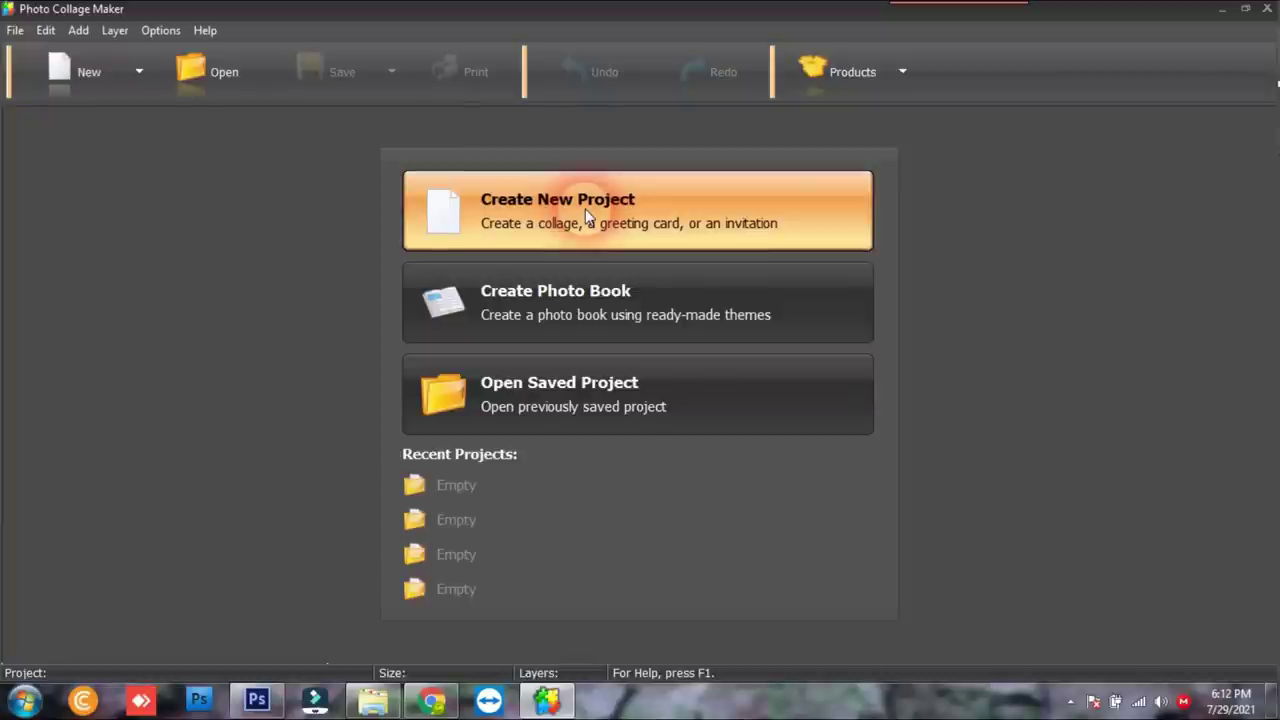
click(586, 213)
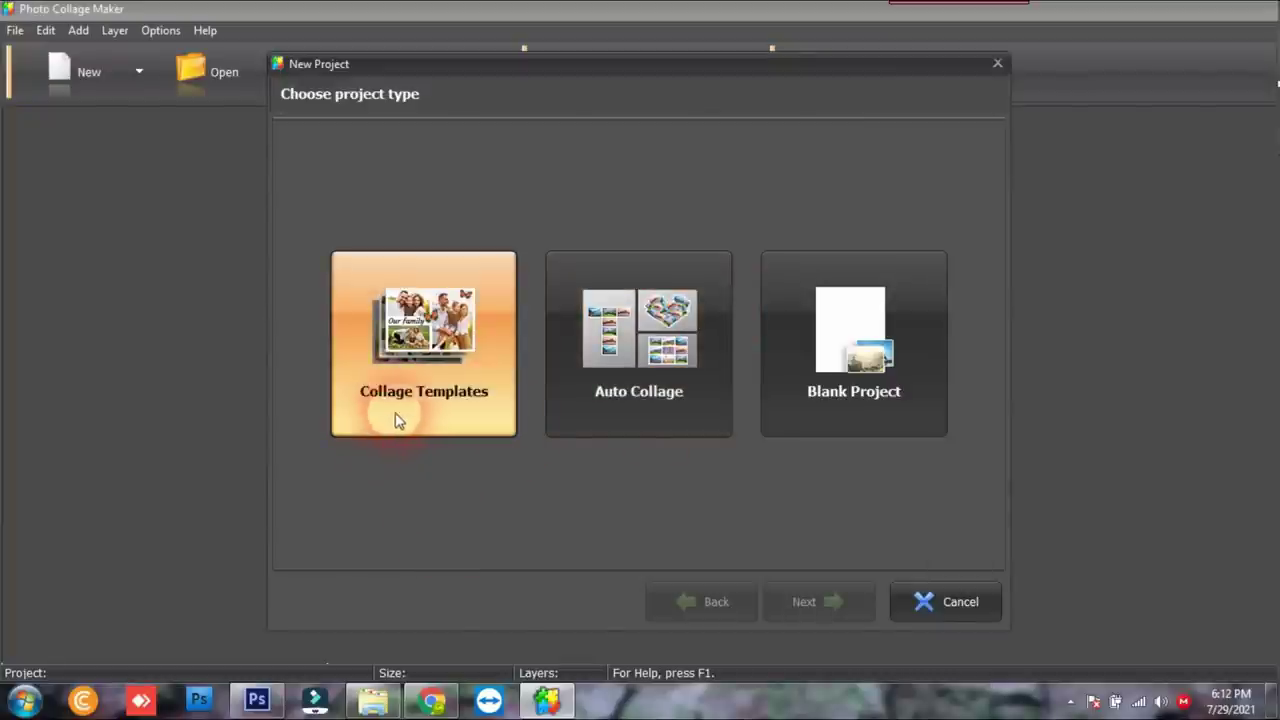
click(848, 365)
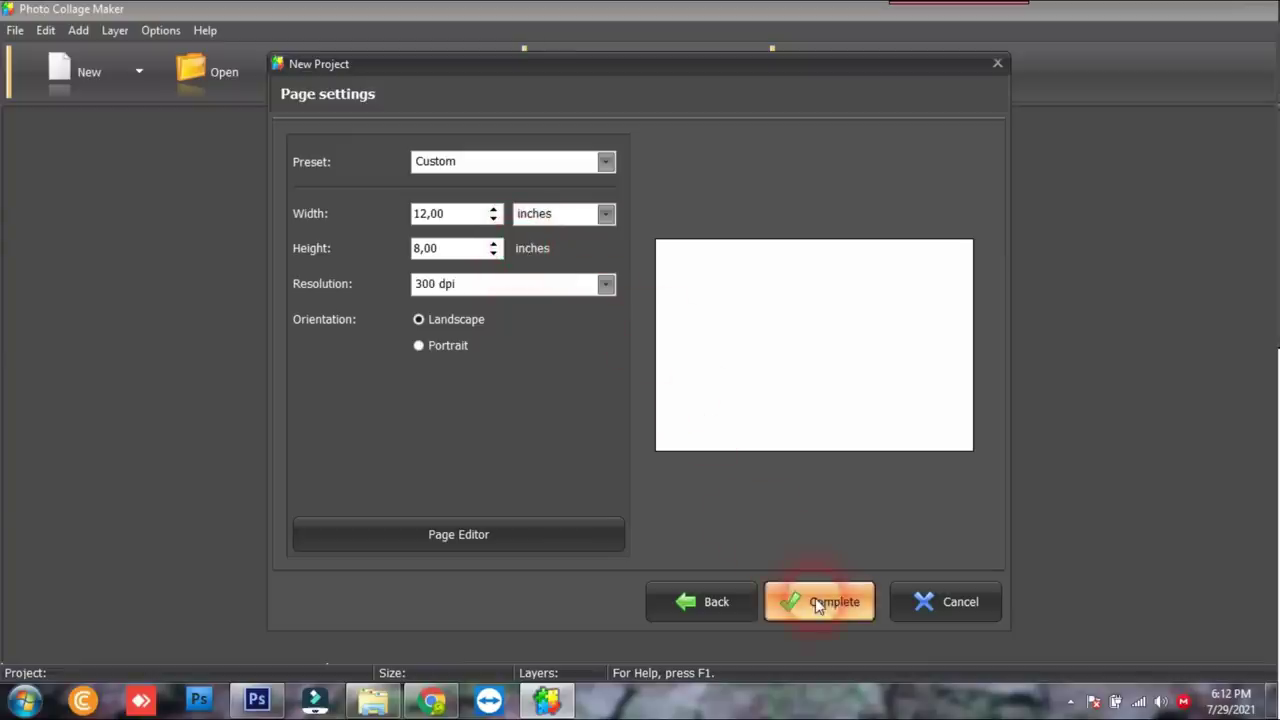
click(823, 613)
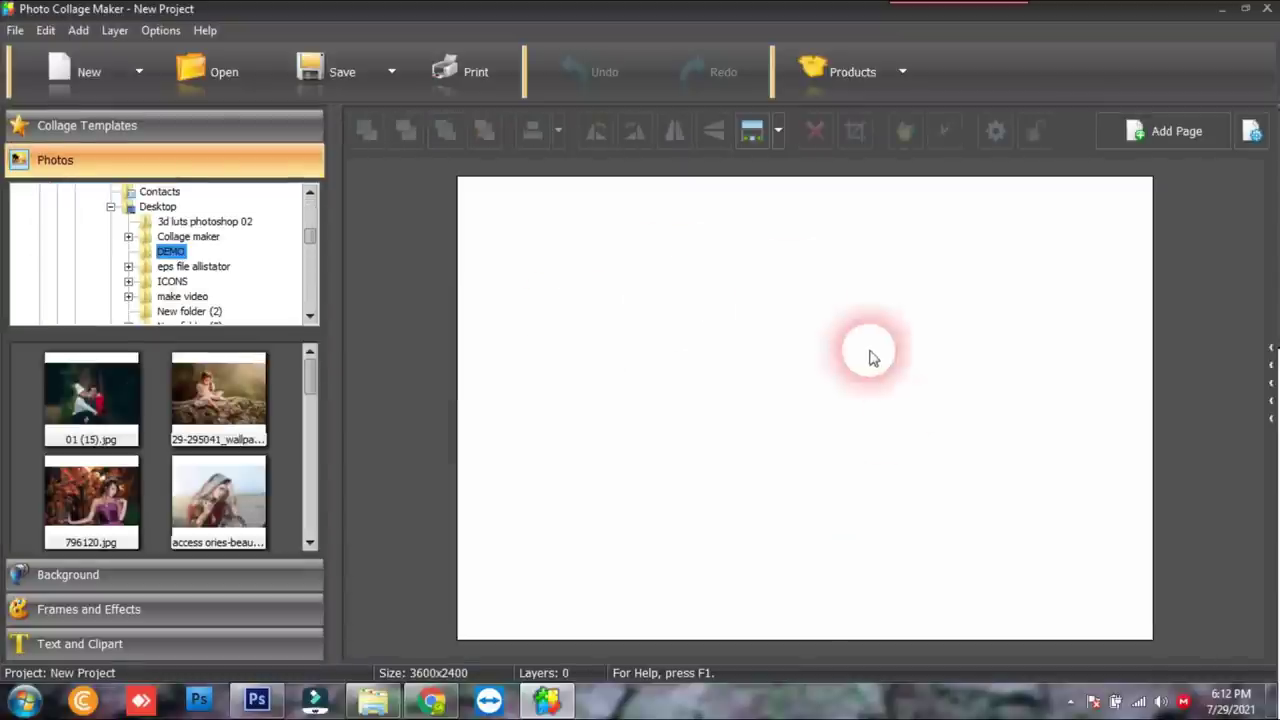
Place the couple photo 01 (15).jpg in the page's upper-left area and scale it down
mouse_move(307, 230)
mouse_down()
mouse_move(297, 194)
mouse_move(306, 220)
mouse_up()
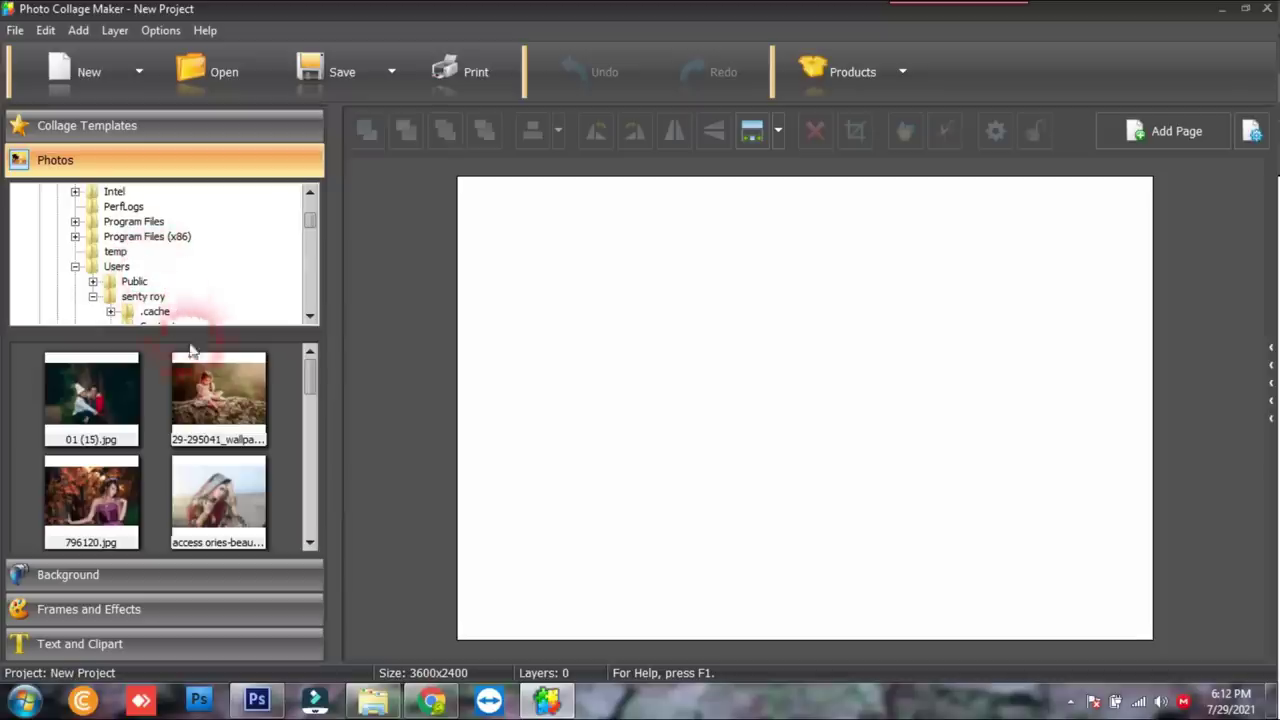
drag(307, 386, 310, 375)
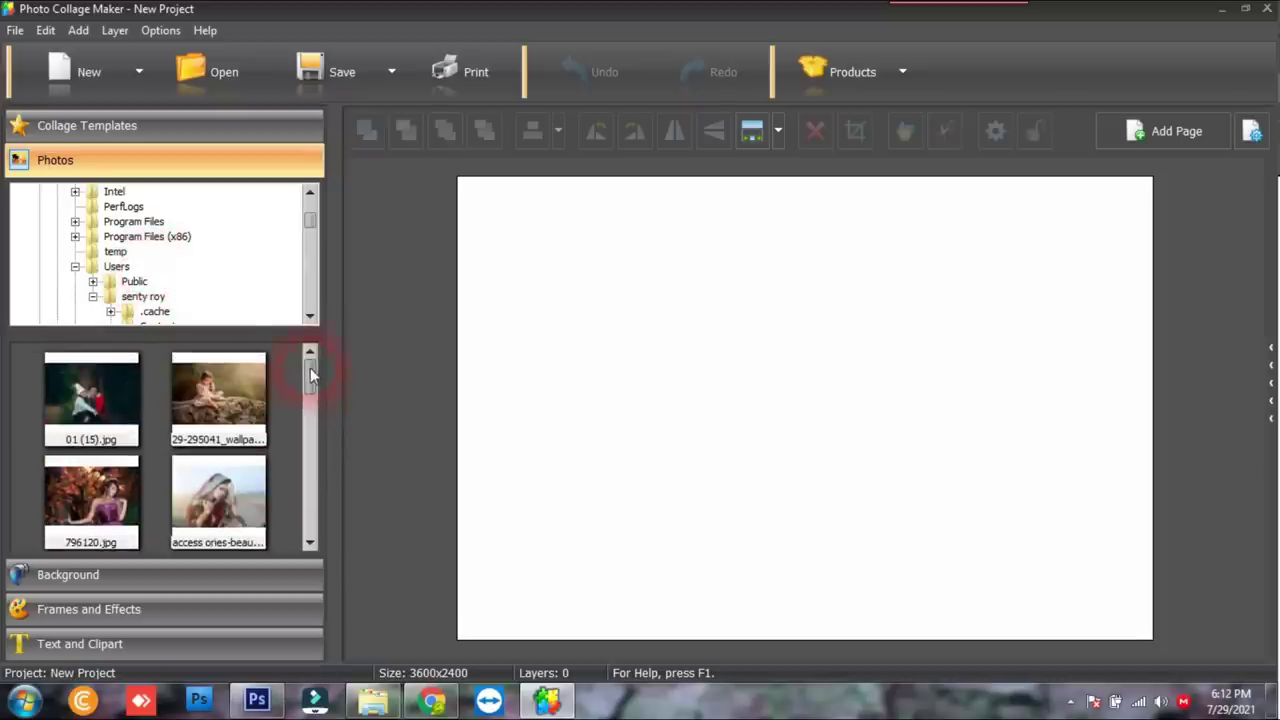
drag(88, 403, 598, 308)
drag(803, 414, 701, 353)
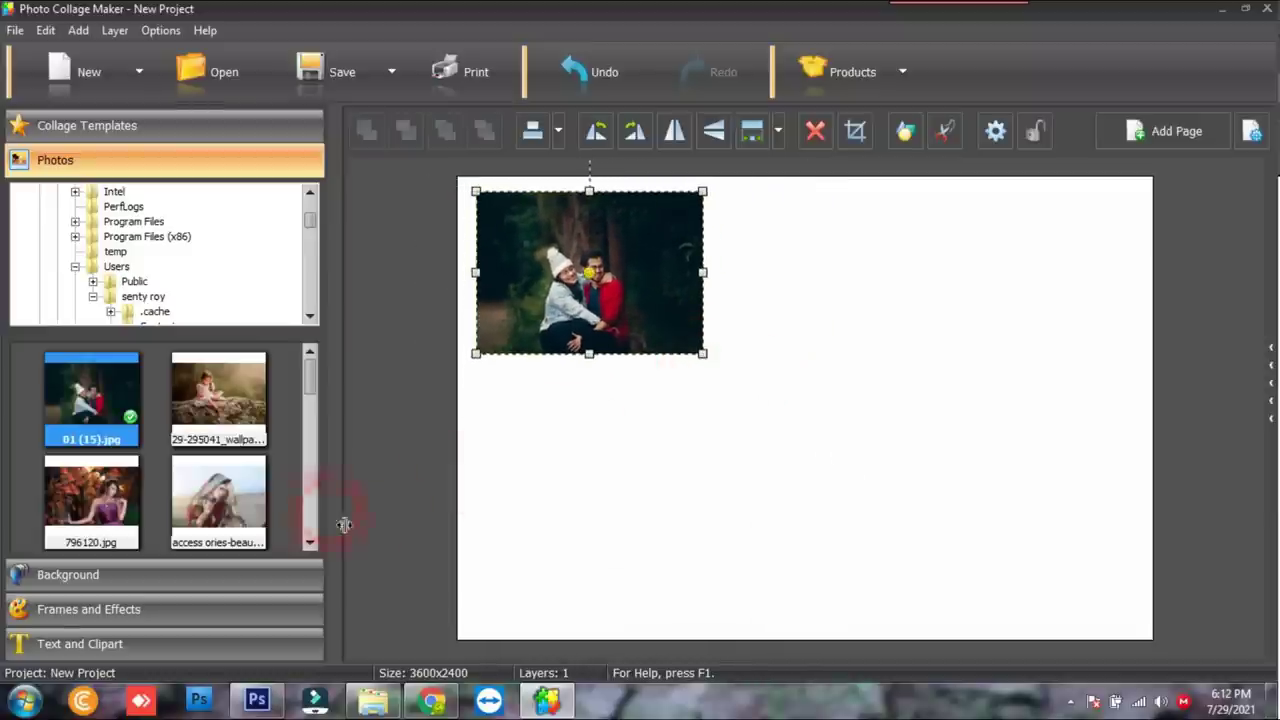
Apply a soft-edged oval mask from the Round category to the couple photo
scroll(310, 378, down, 2)
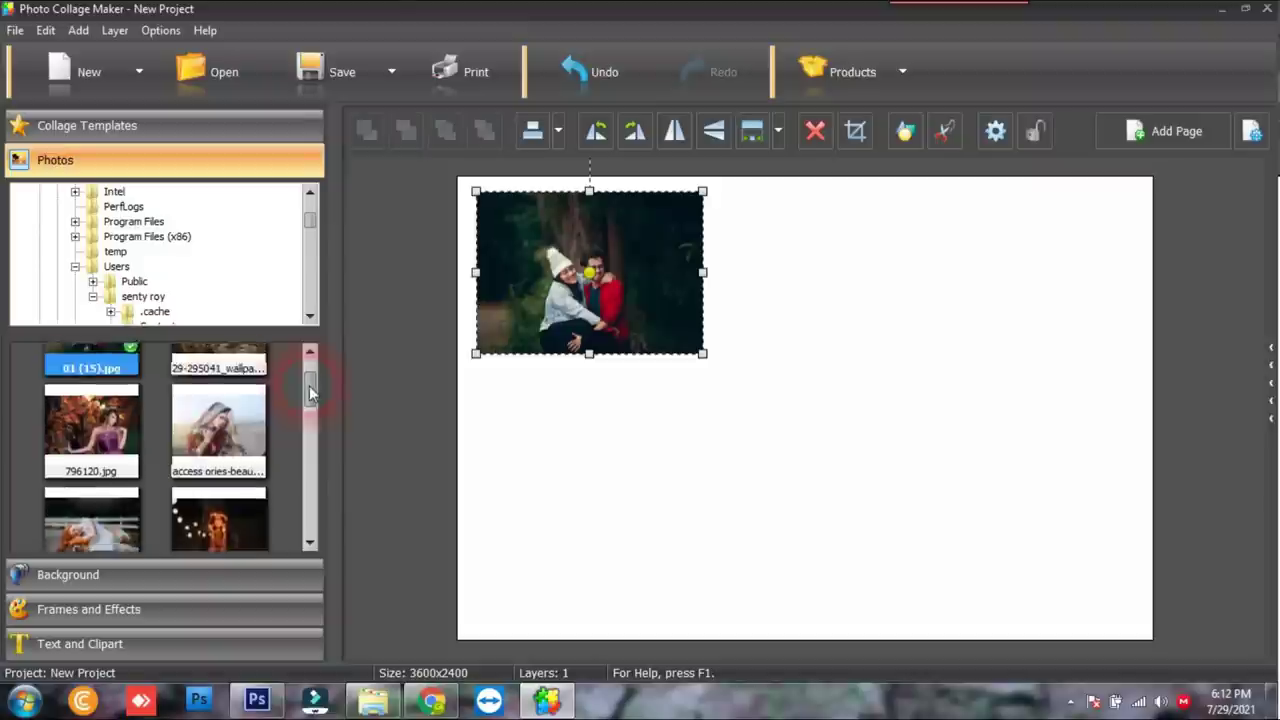
scroll(314, 386, up, 2)
click(185, 176)
click(125, 231)
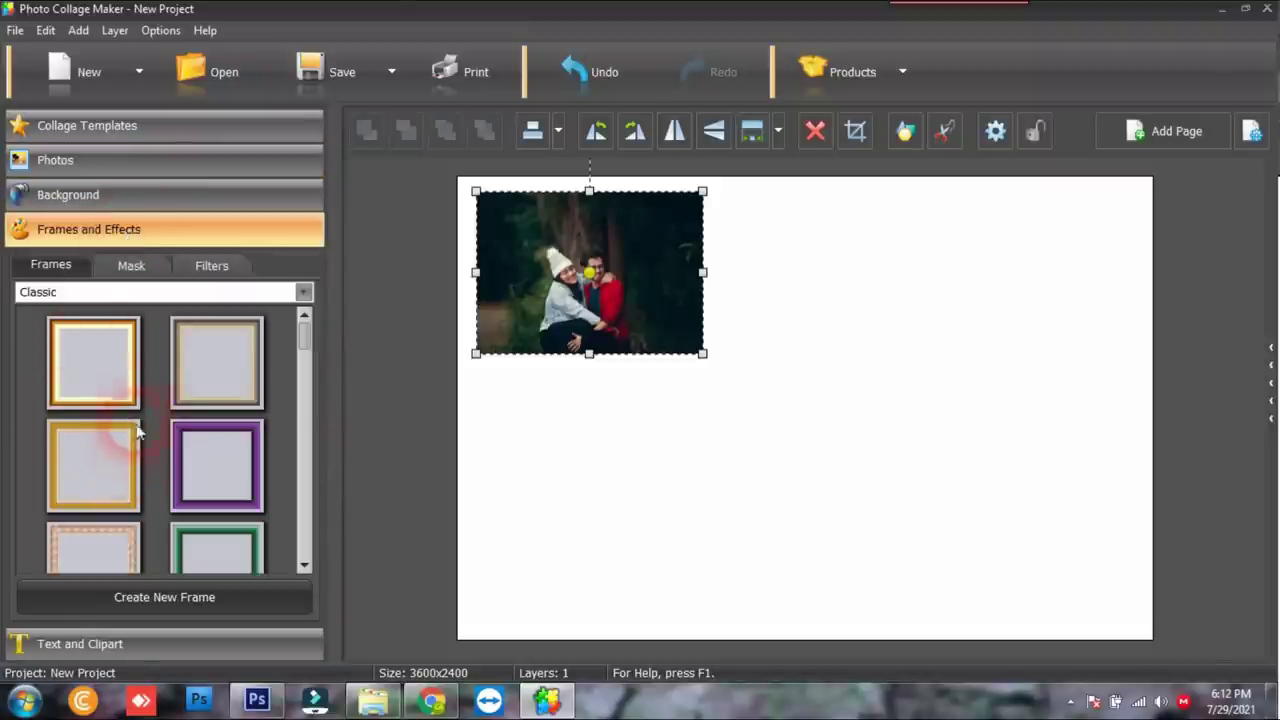
click(105, 229)
click(109, 229)
click(130, 268)
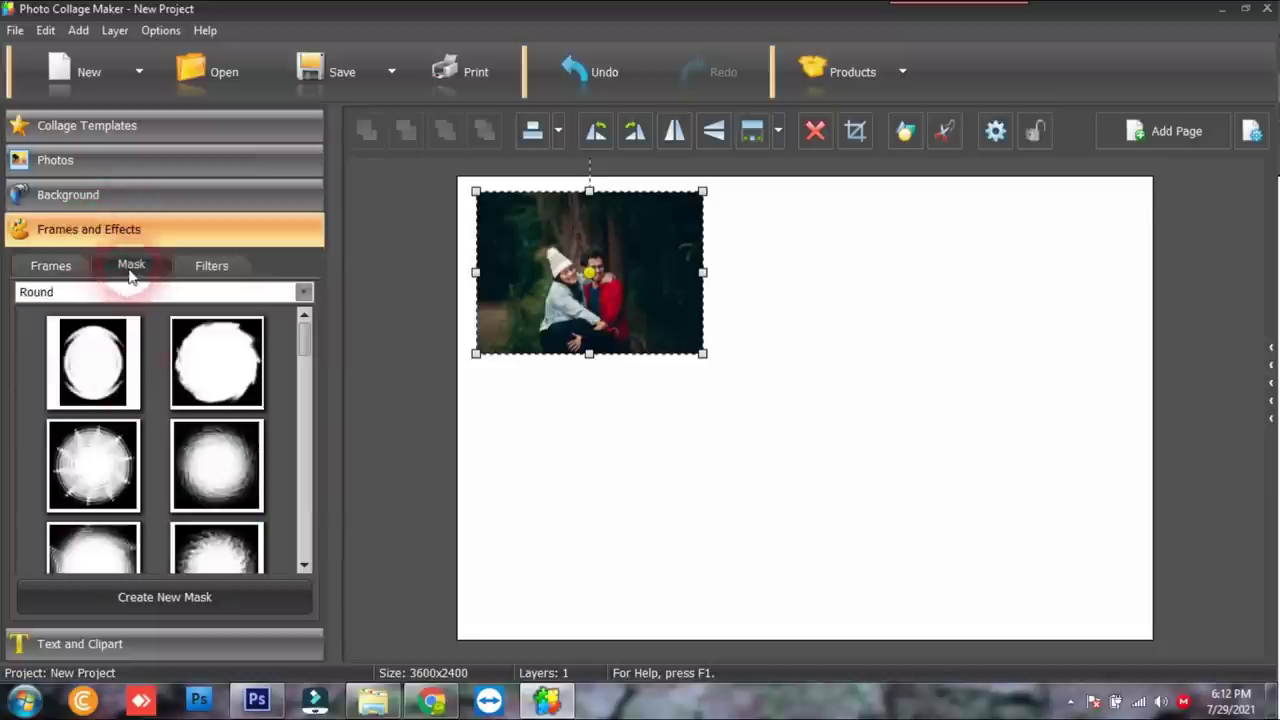
drag(303, 343, 315, 542)
drag(231, 420, 463, 302)
Enlarge the masked couple photo and move it to the centre of the page
drag(671, 341, 886, 480)
drag(731, 369, 882, 447)
click(51, 268)
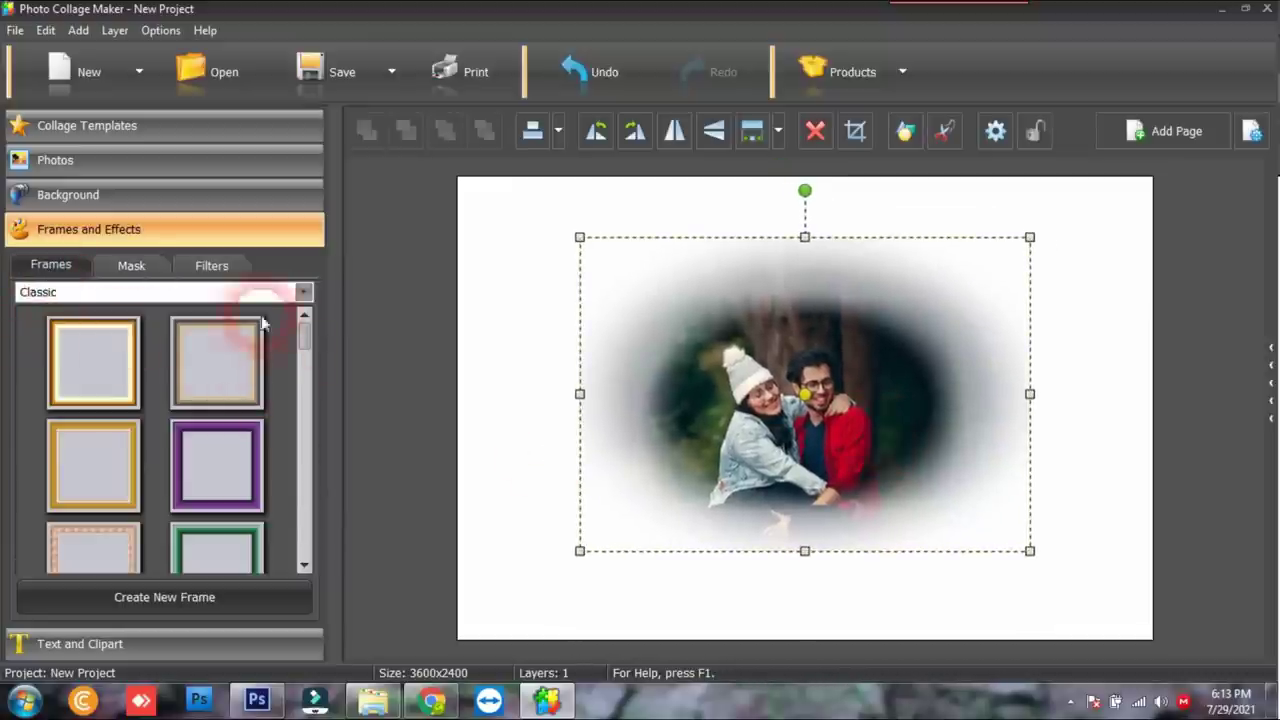
Add the reading-girl photo at the page's lower left, purple dress at upper left, headscarf woman at upper right, and girl with dog at lower right
click(128, 157)
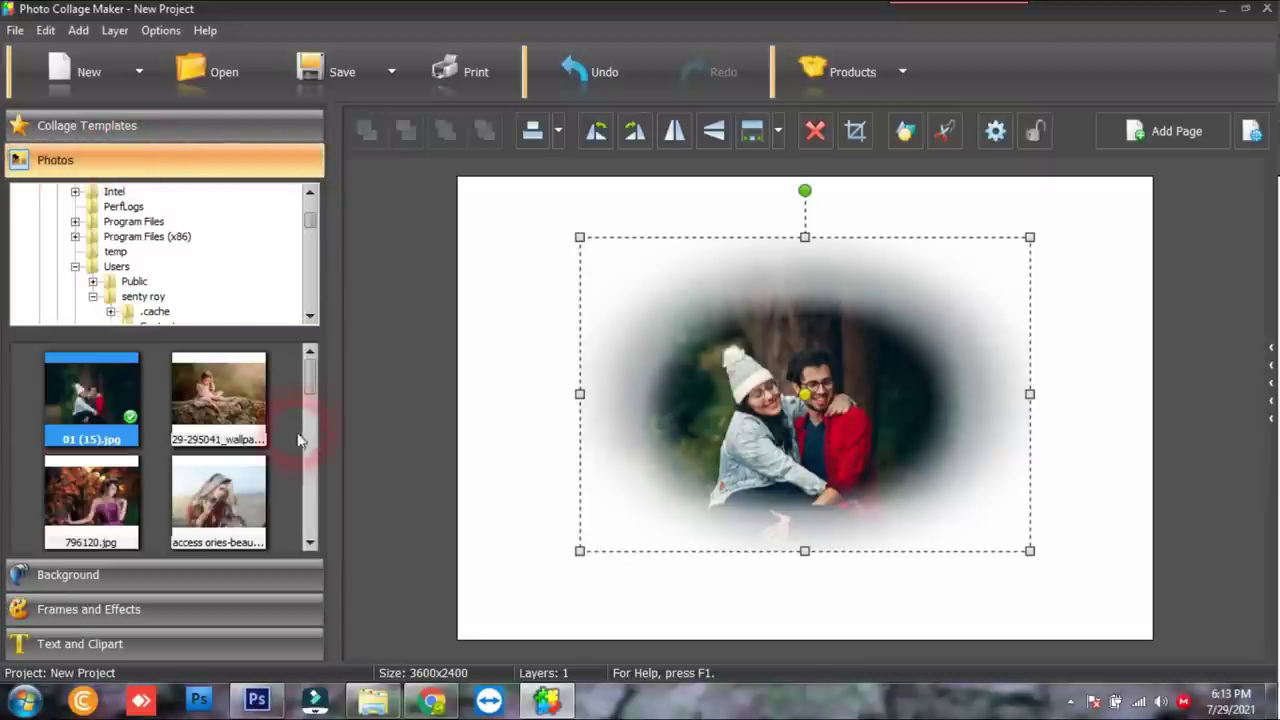
drag(197, 397, 495, 540)
drag(91, 500, 502, 293)
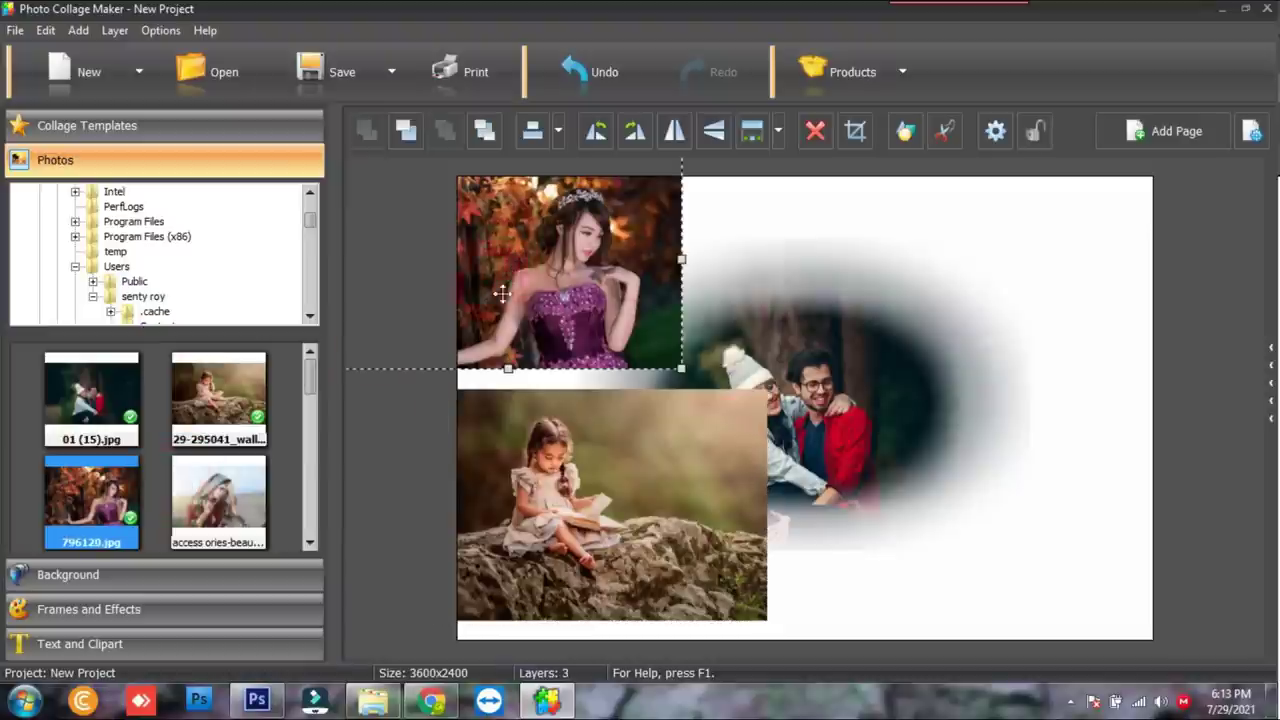
drag(207, 520, 1090, 232)
click(309, 543)
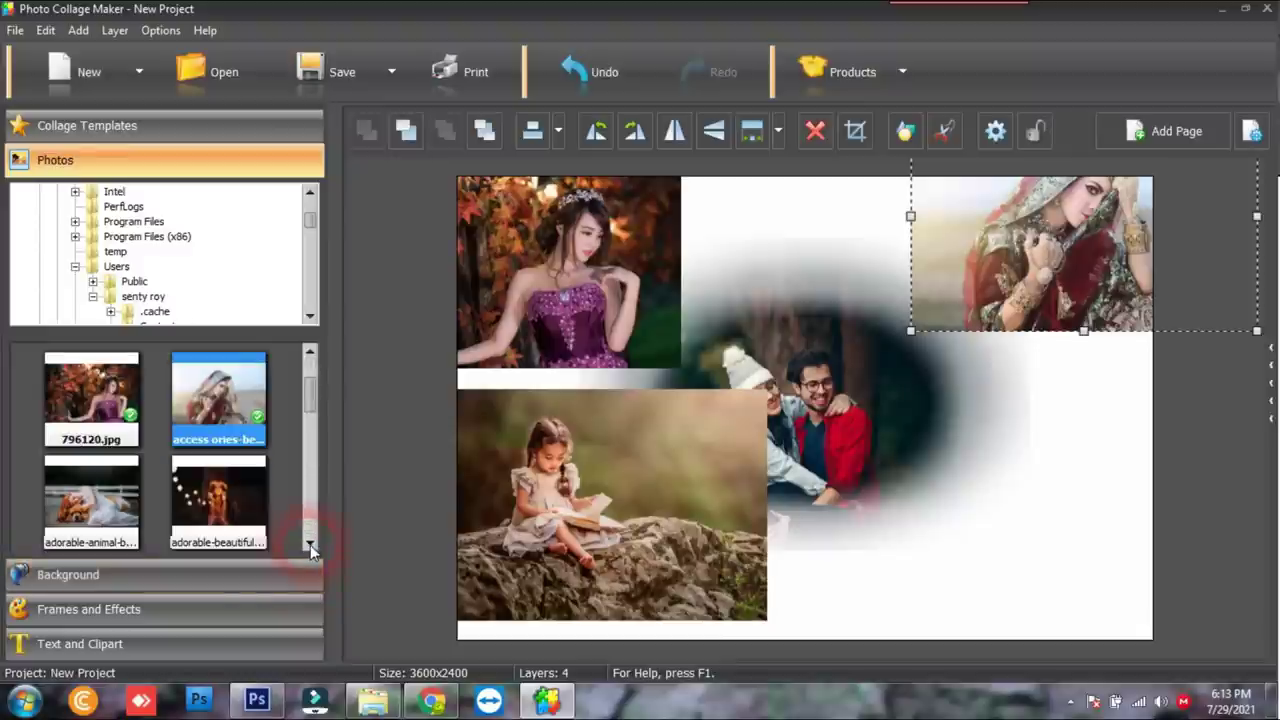
drag(85, 518, 1090, 553)
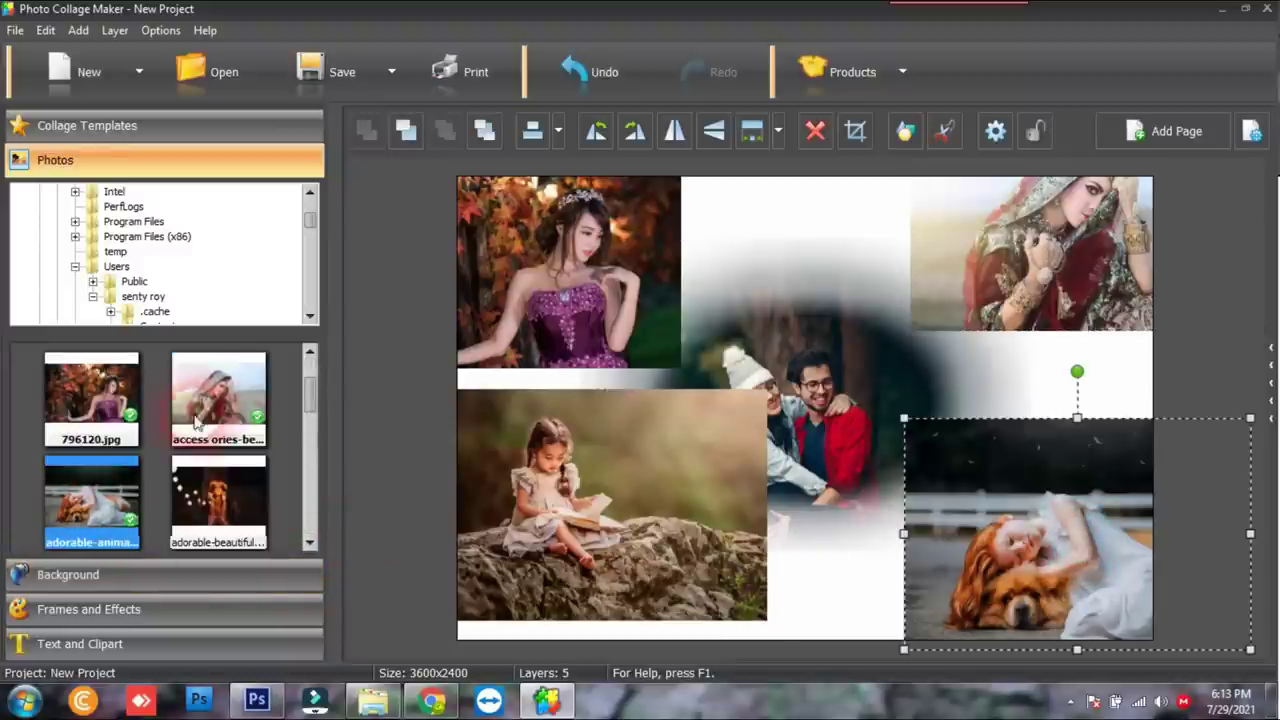
Try a swirled Round mask on the reading-girl photo and replace it with a rough-edged oval mask
click(72, 606)
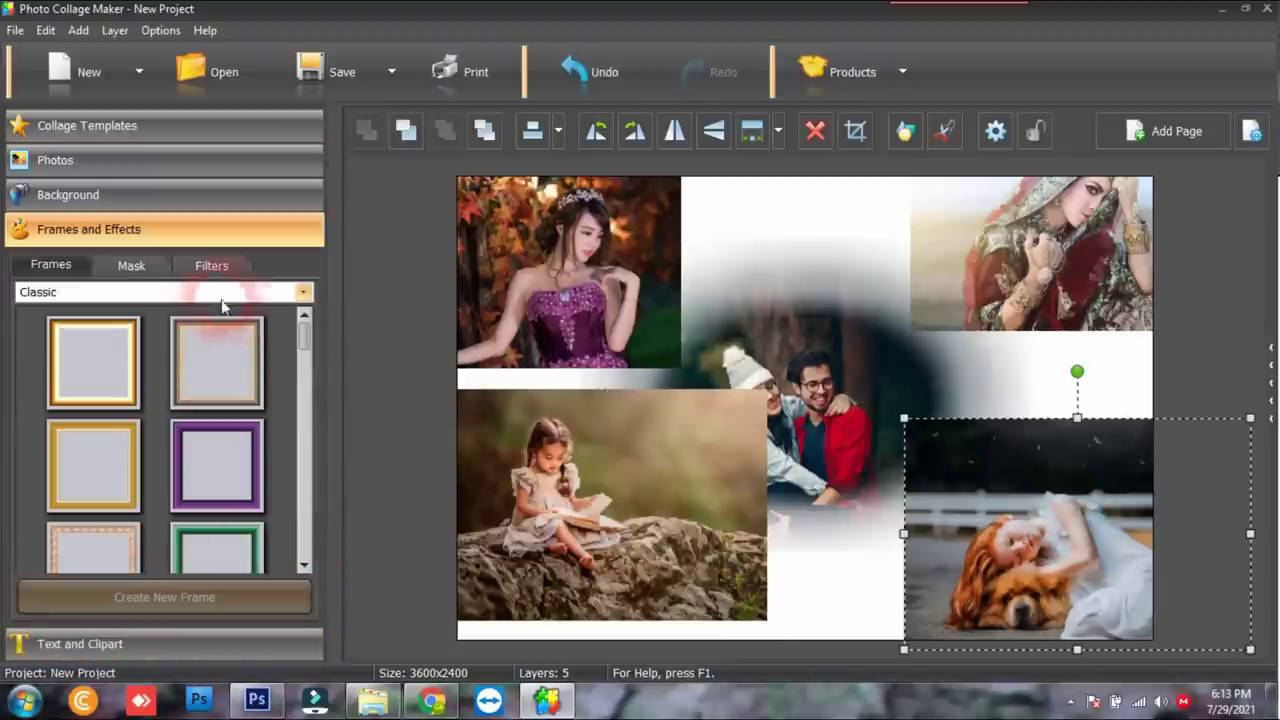
click(131, 266)
drag(304, 515, 297, 322)
drag(222, 485, 565, 490)
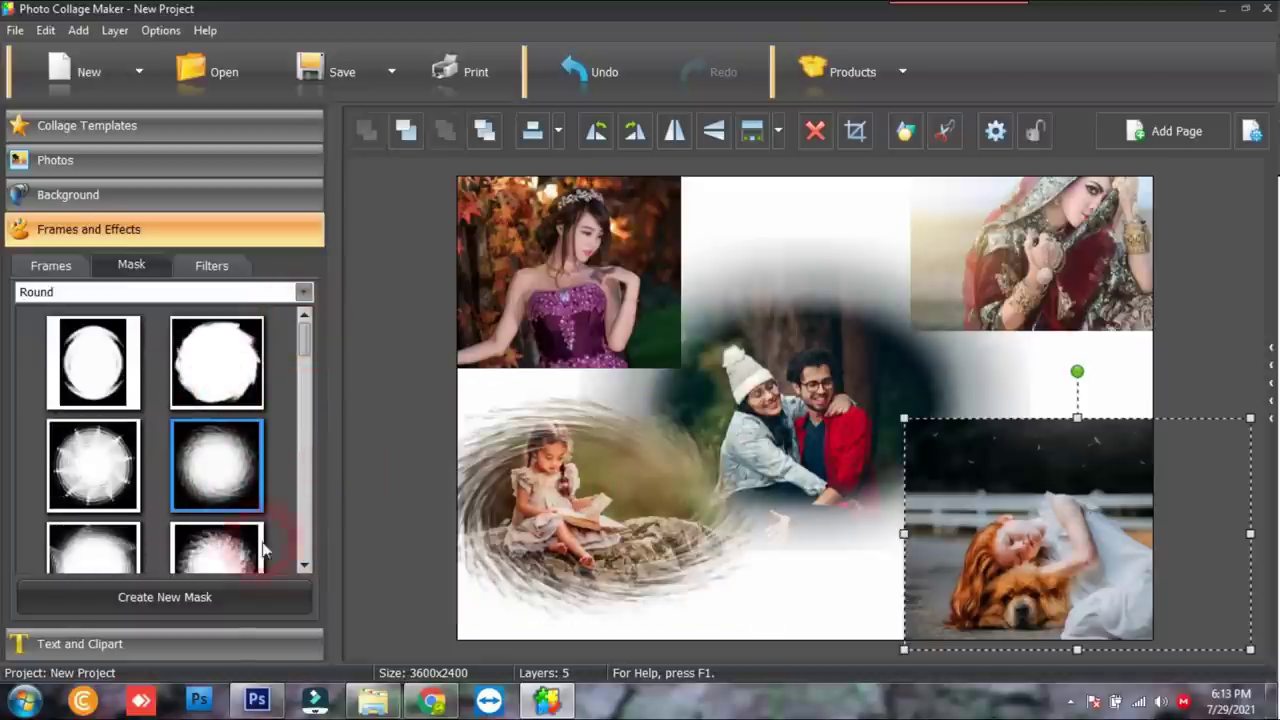
click(303, 553)
drag(255, 535, 578, 509)
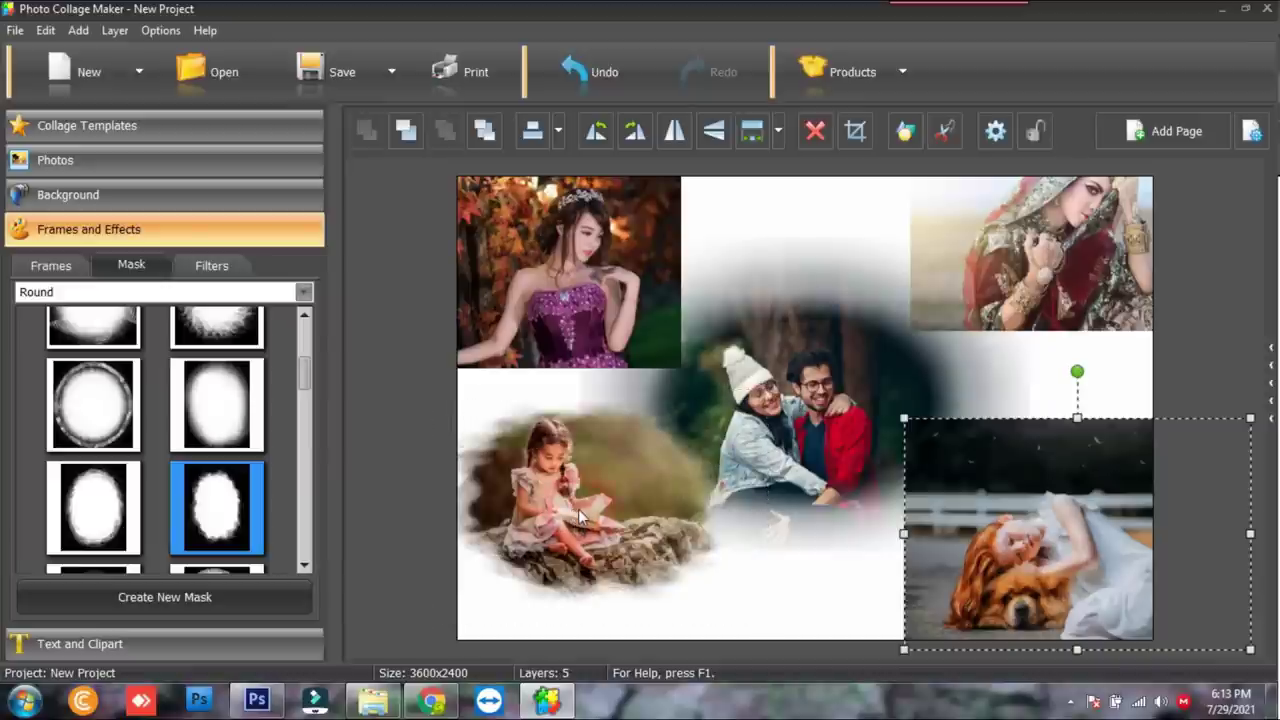
Move the reading-girl photo slightly down and apply a soft-edged round mask to the purple-dress, headscarf and girl-with-dog photos
click(304, 566)
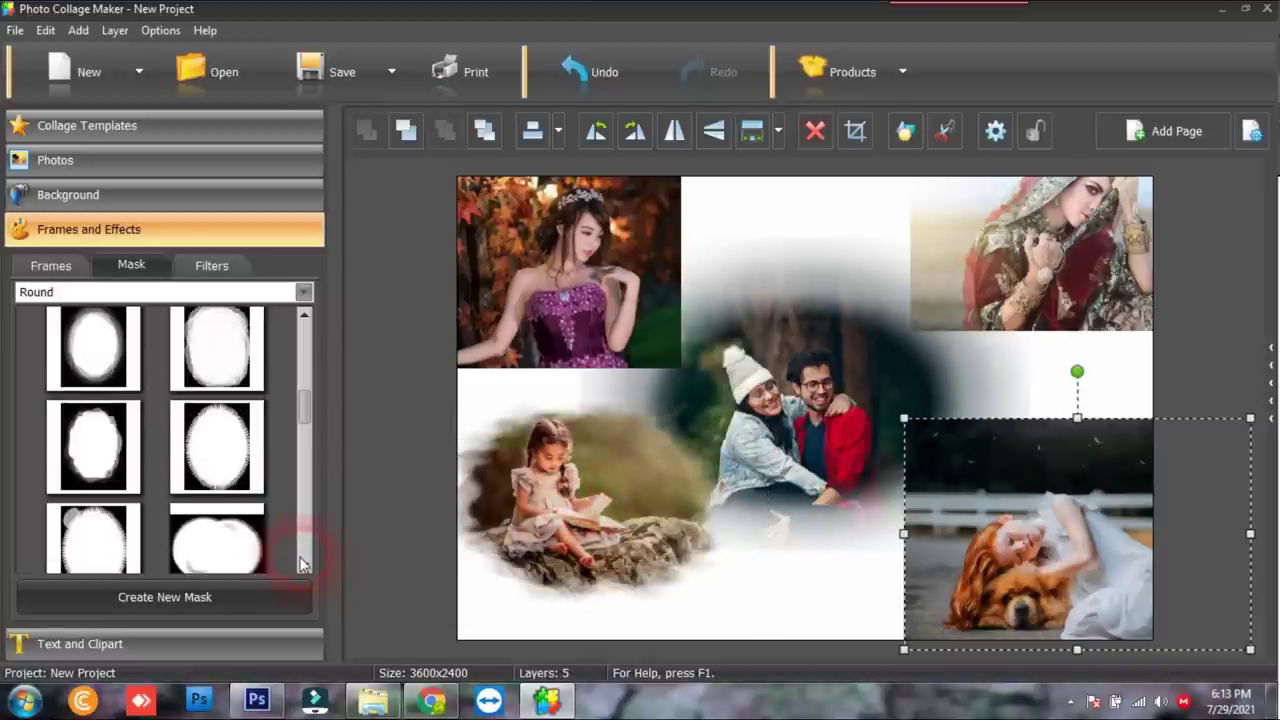
click(304, 566)
drag(303, 445, 318, 529)
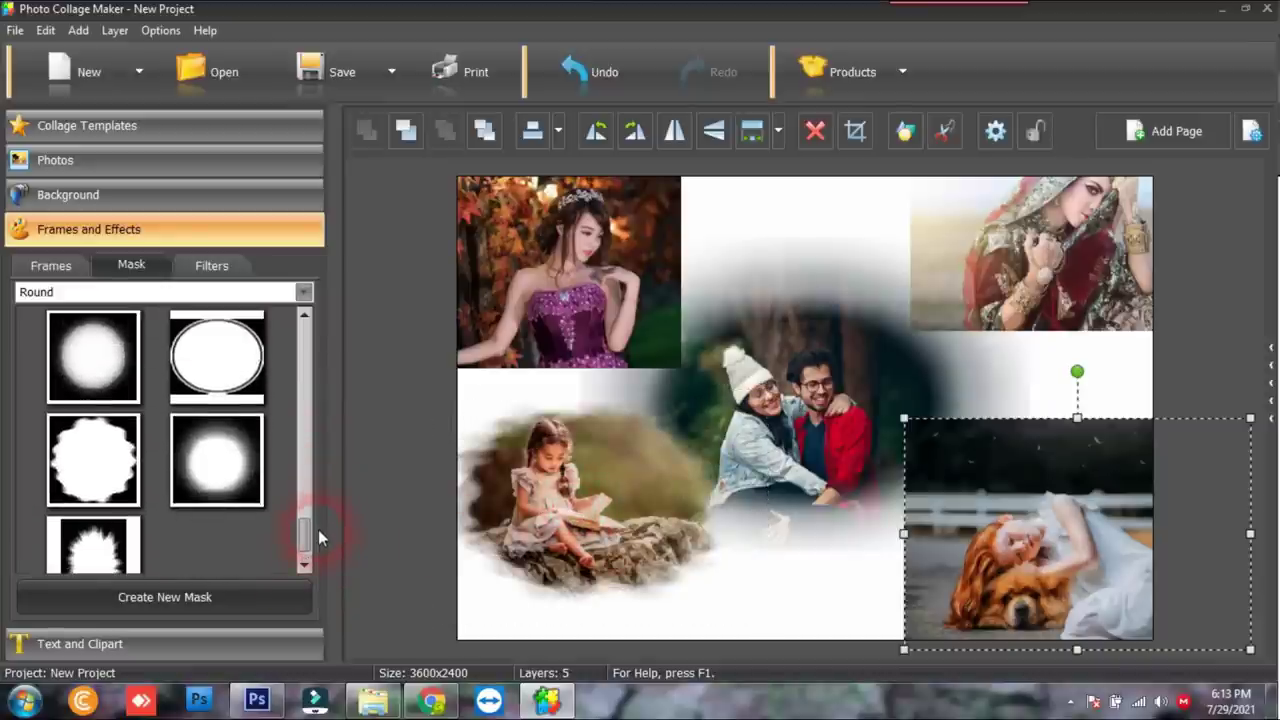
click(594, 583)
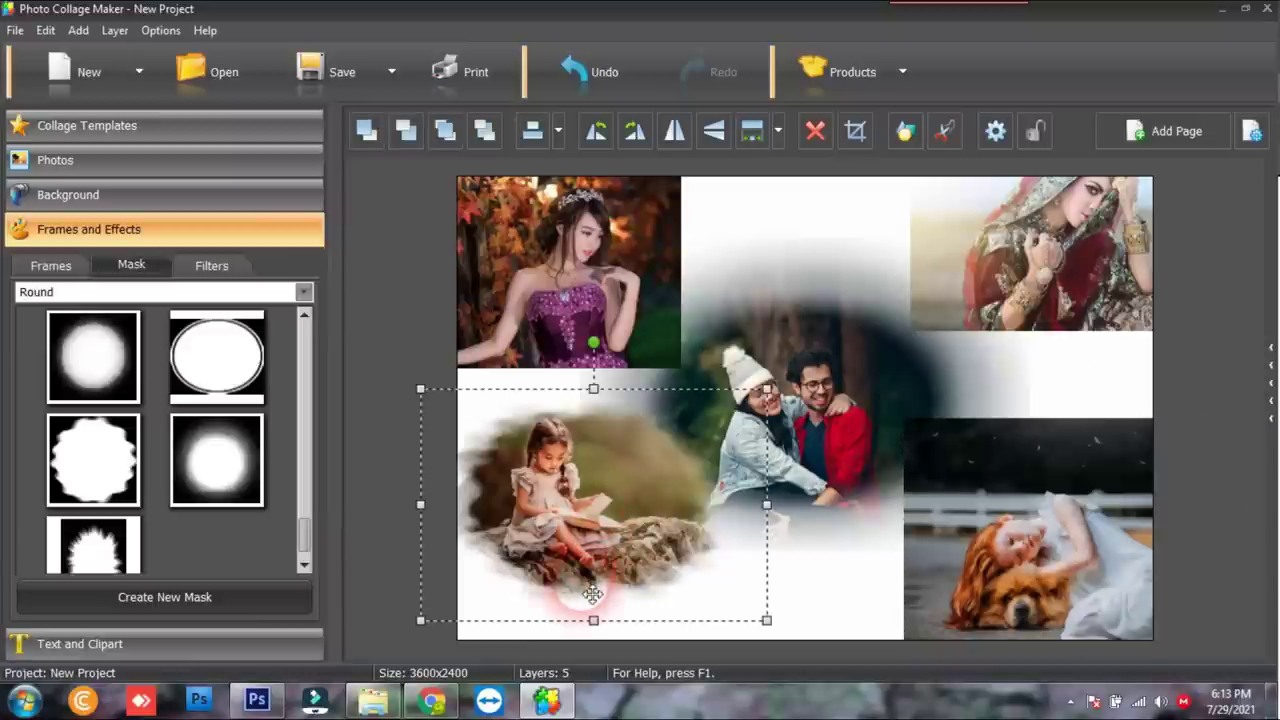
drag(574, 568, 571, 598)
drag(216, 460, 522, 286)
drag(223, 471, 980, 294)
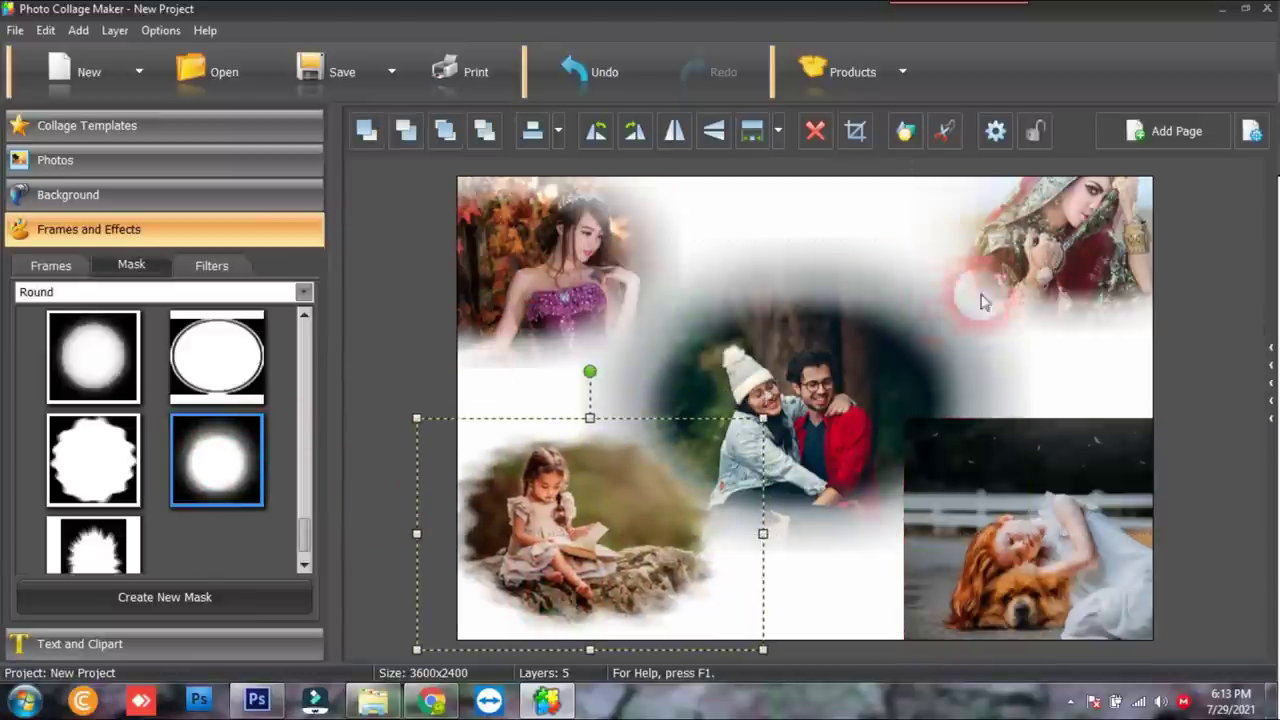
drag(352, 461, 966, 525)
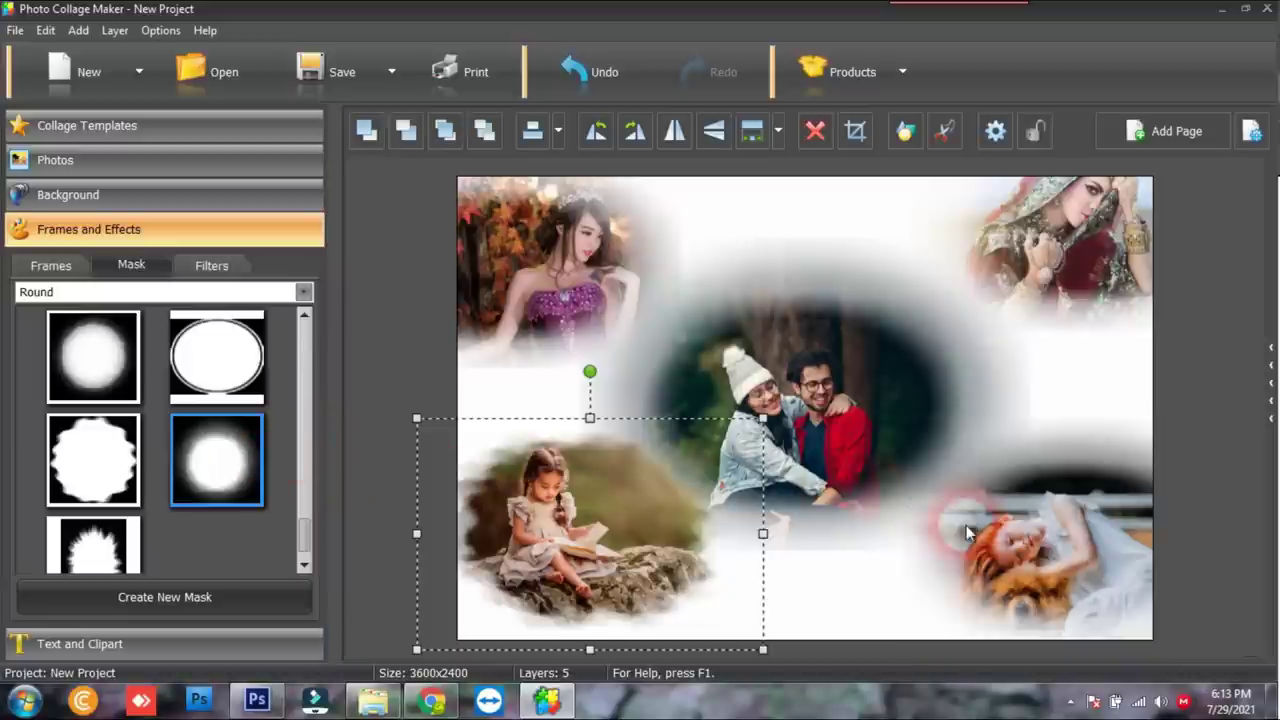
Rearrange the masked photos: purple dress slightly right, headscarf woman to top centre, girl with dog slightly left, reading girl to bottom centre
drag(585, 274, 627, 289)
drag(1133, 225, 813, 277)
drag(1060, 550, 1026, 558)
click(655, 603)
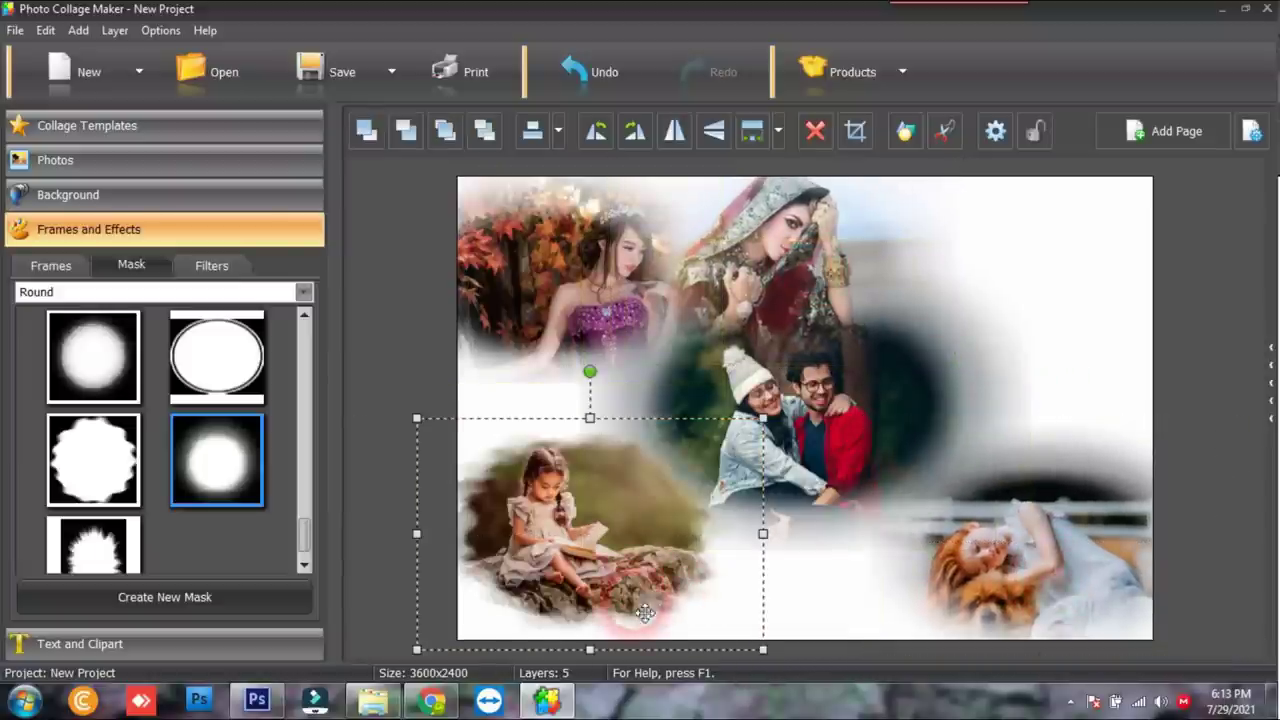
drag(572, 572, 815, 620)
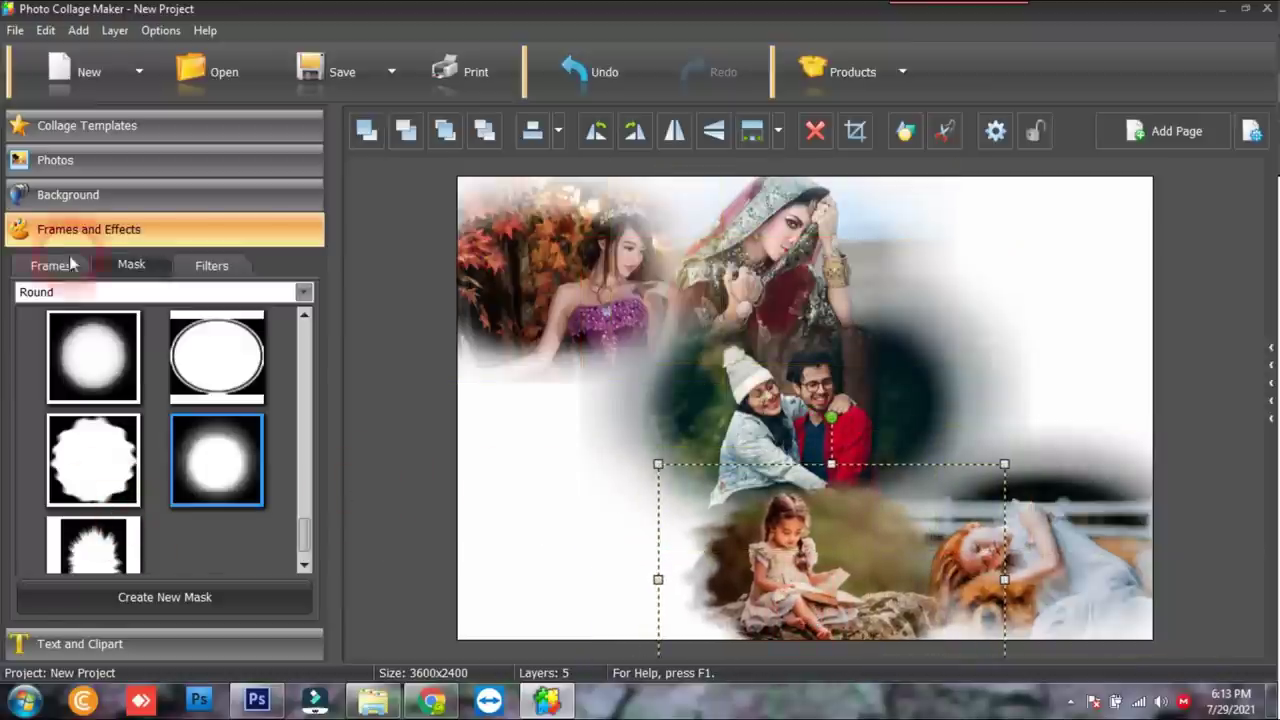
Add the fairy-lights girl photo at the page's lower left, the woman leaning on a branch at right, and the balloon couple at upper right
click(79, 163)
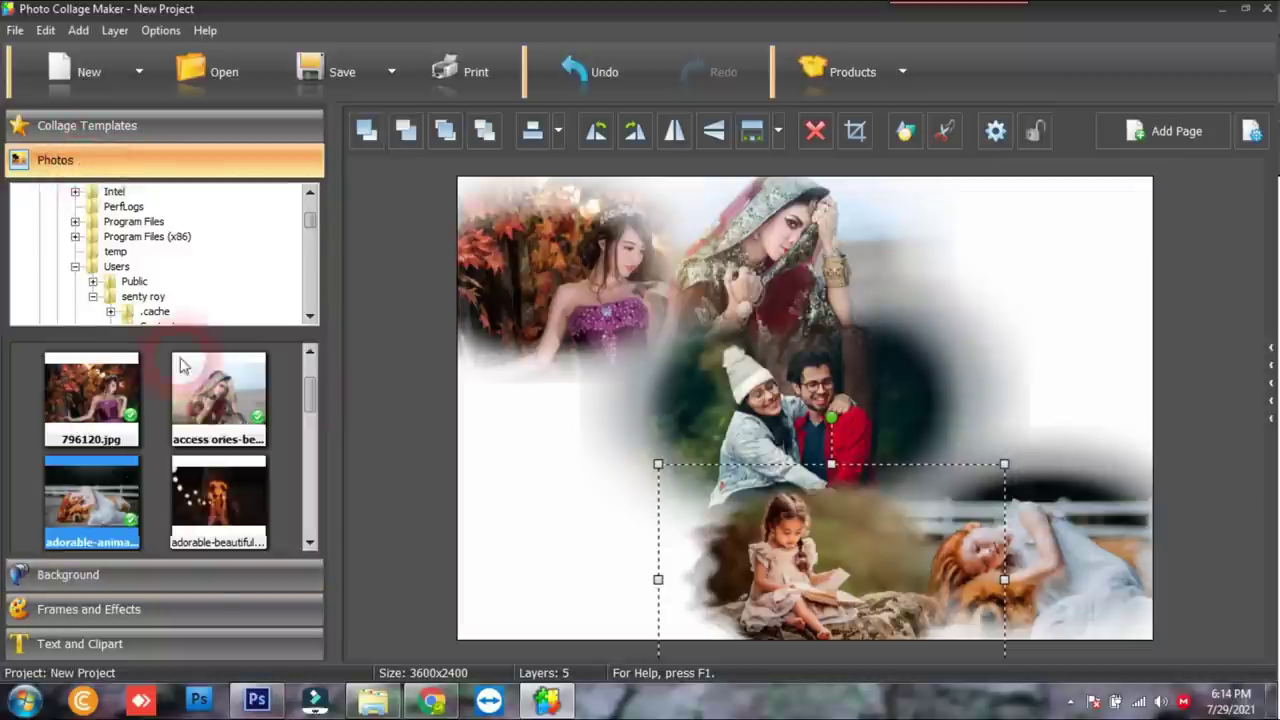
drag(204, 487, 507, 562)
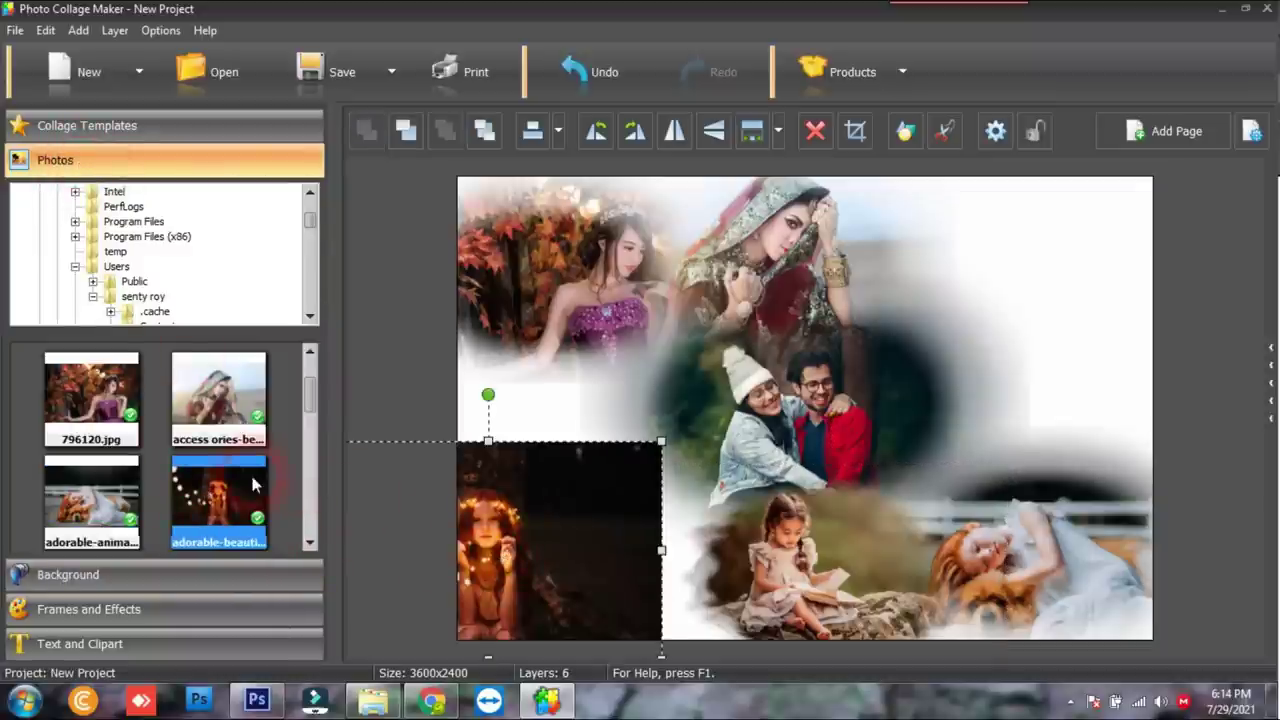
click(310, 543)
drag(91, 500, 1082, 350)
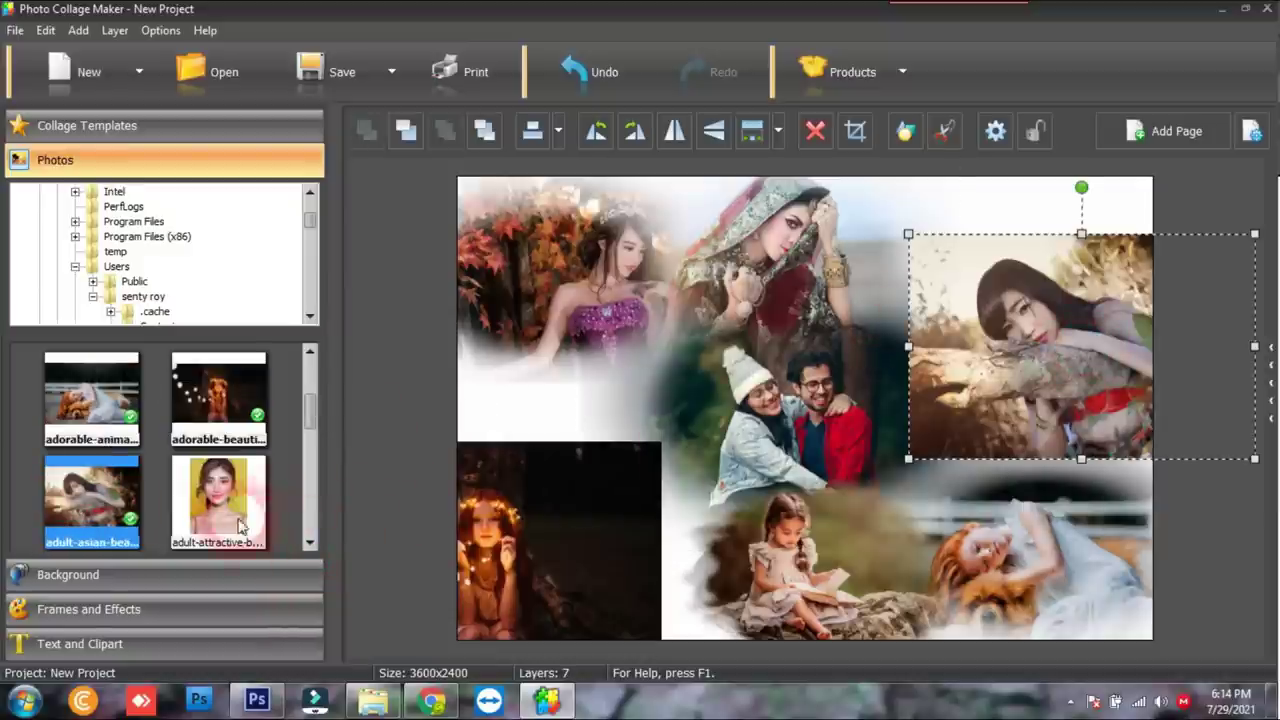
click(308, 543)
drag(240, 510, 1008, 204)
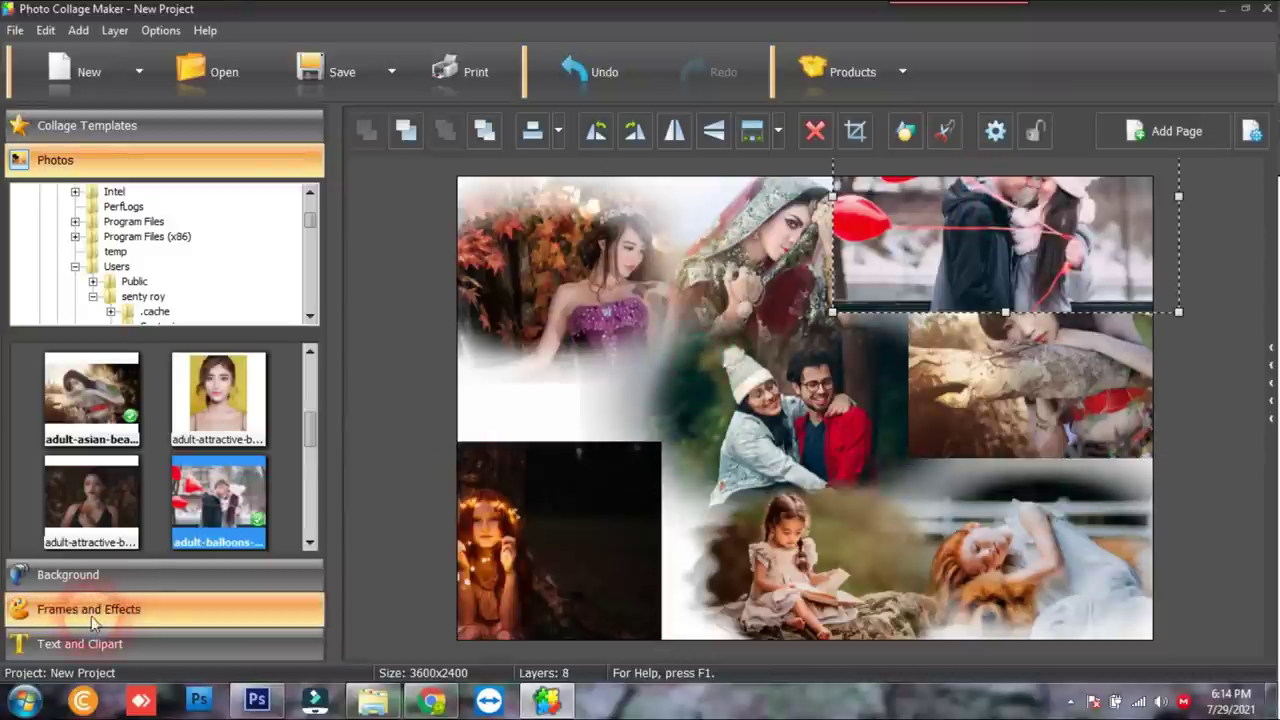
Apply the same soft-edged round mask to the fairy-lights girl, balloon couple and branch woman photos
click(91, 616)
drag(548, 562, 533, 562)
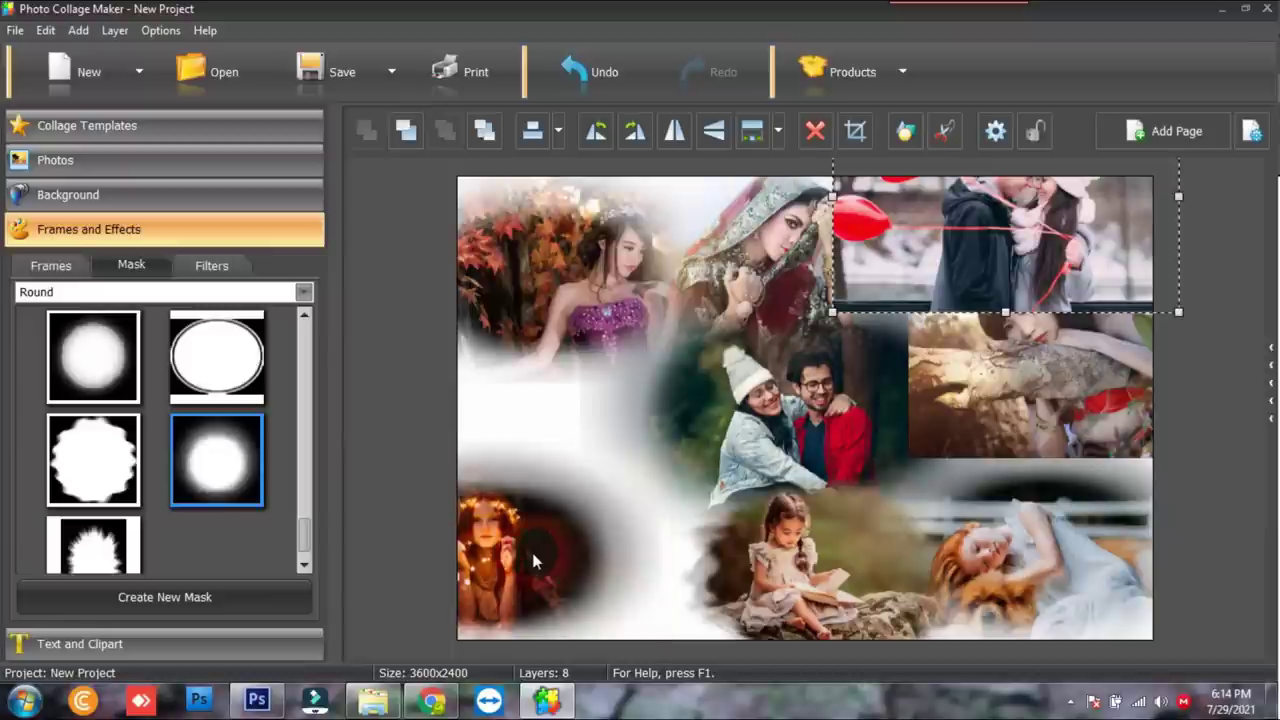
drag(785, 320, 895, 262)
click(462, 390)
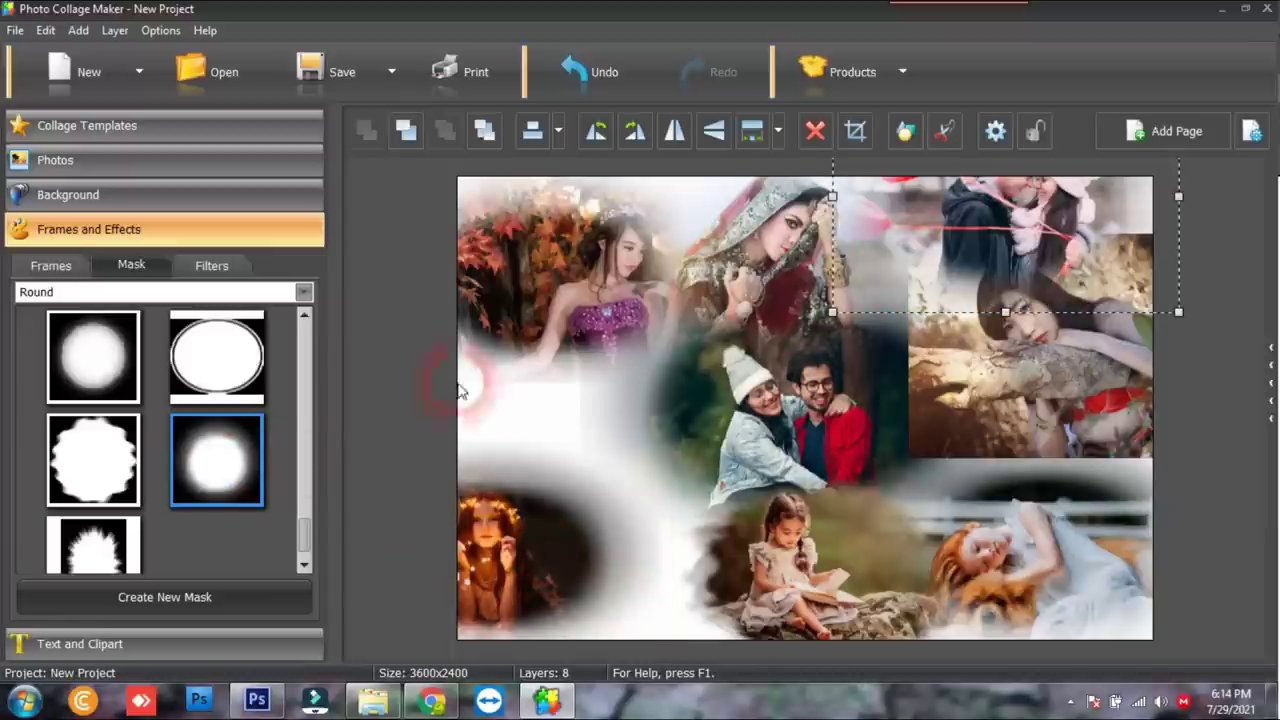
drag(977, 395, 1008, 410)
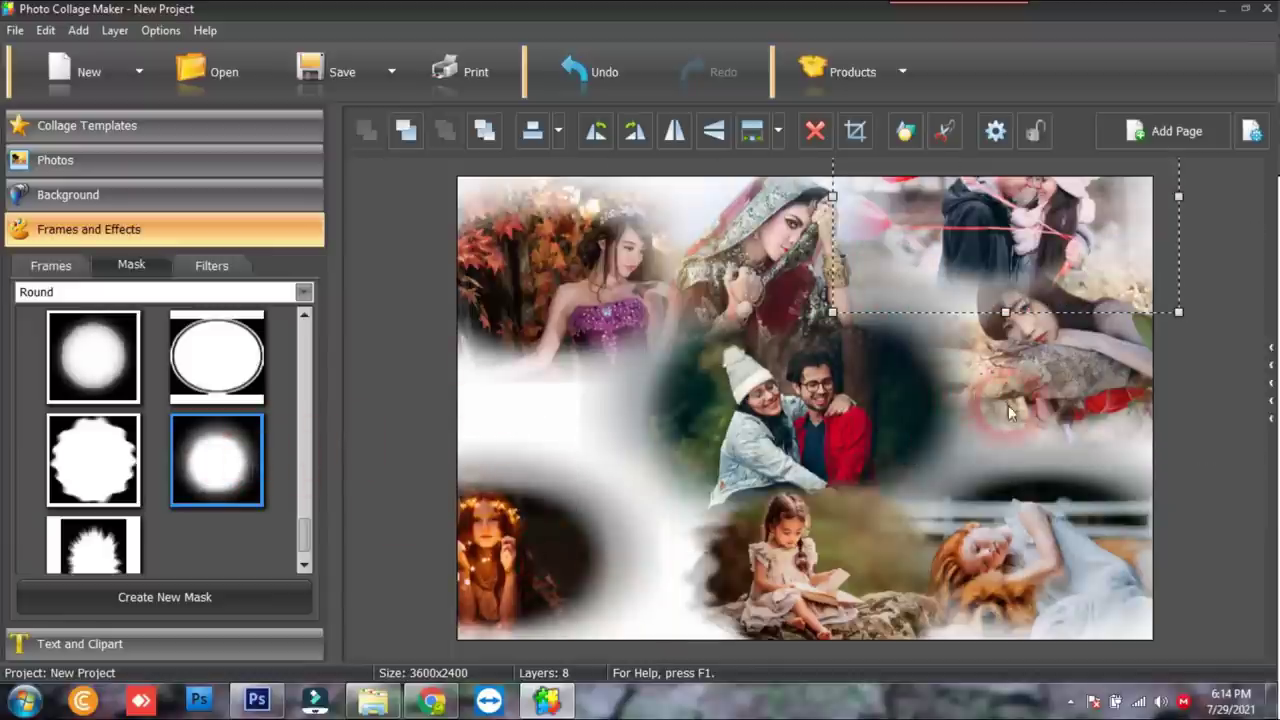
Shrink the fairy-lights girl photo and place it beside the reading girl, and shift the branch woman photo down and left
click(631, 564)
drag(557, 571, 699, 598)
drag(803, 568, 735, 570)
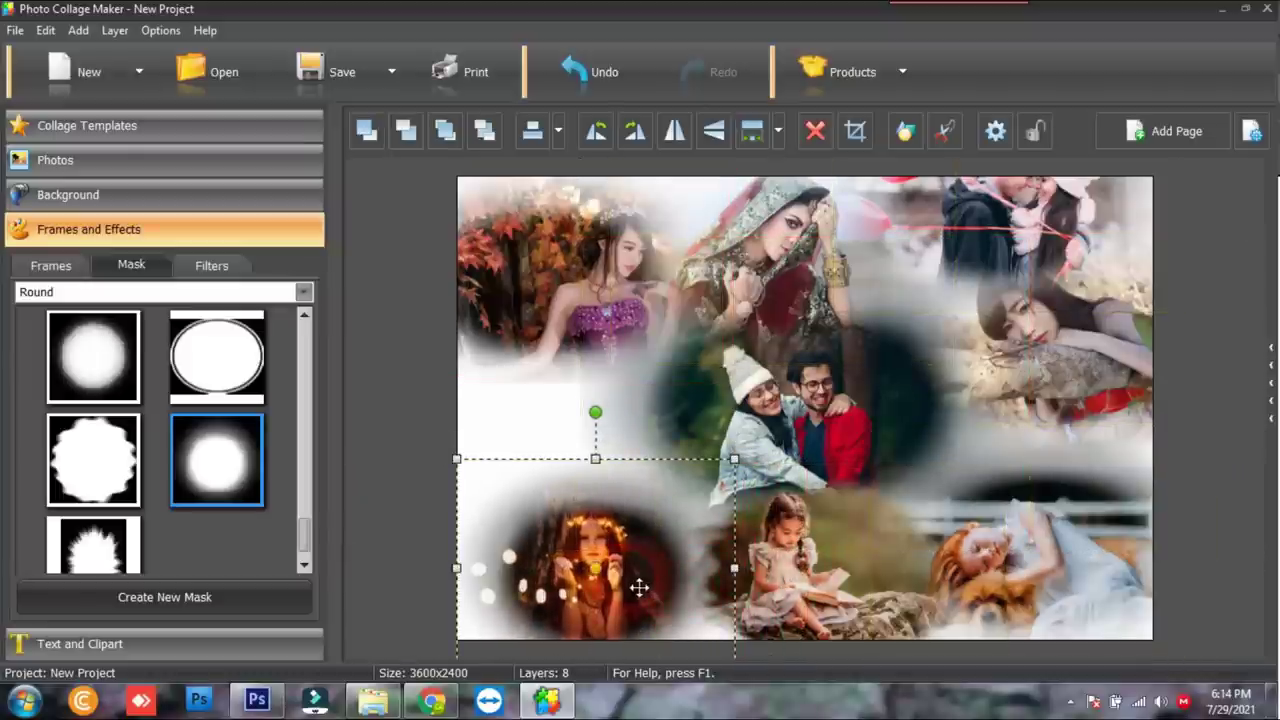
drag(638, 588, 684, 587)
click(1089, 400)
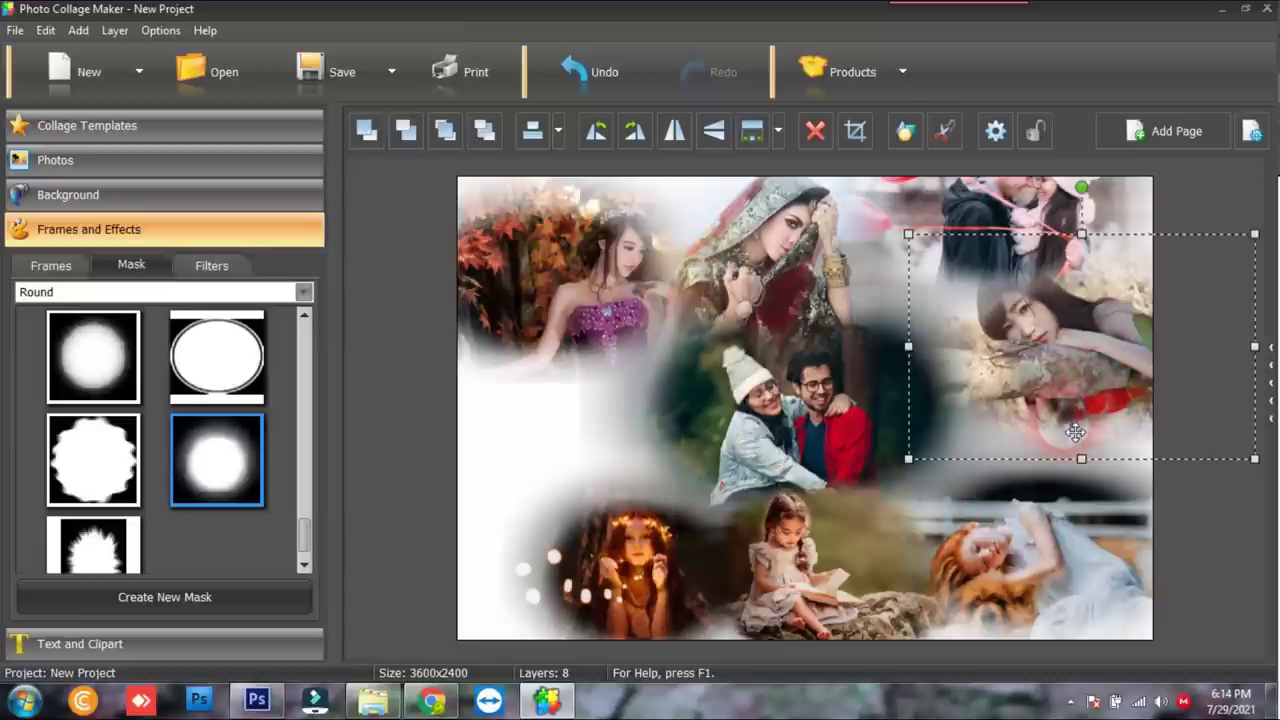
drag(1086, 391, 1055, 439)
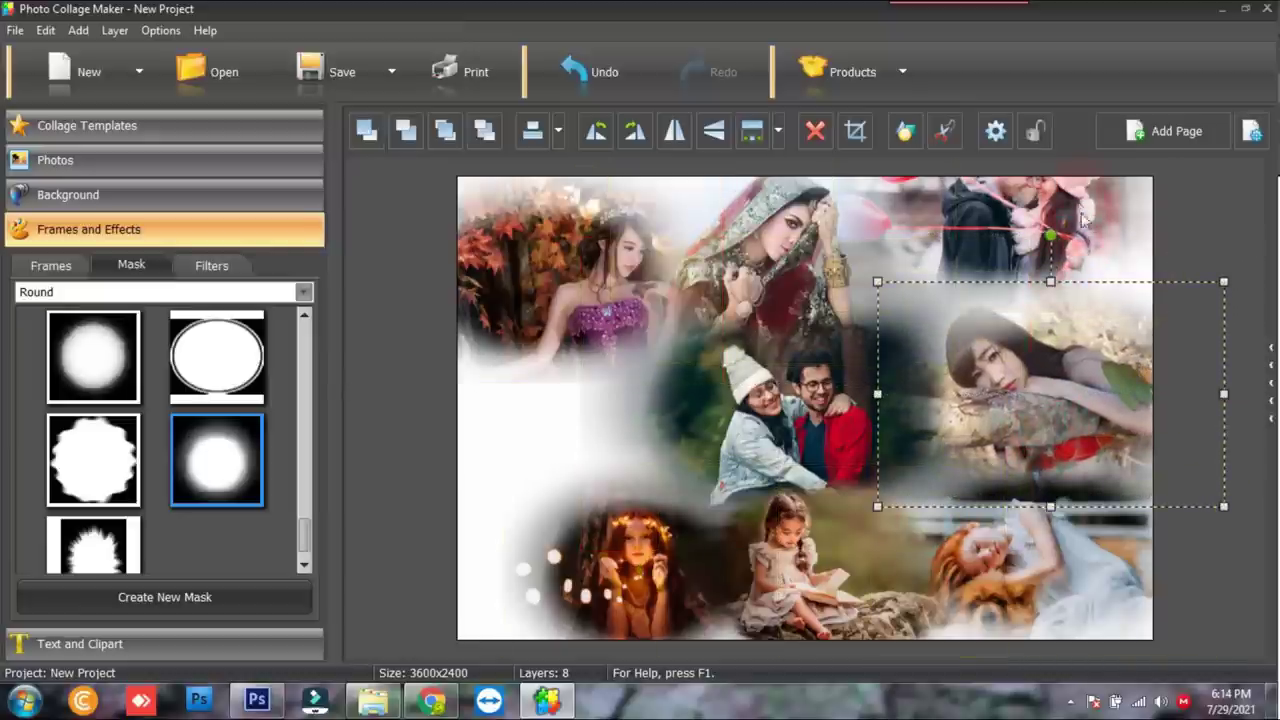
Move the balloon couple down and send it behind the other photos, and nudge the purple-dress photo slightly up
drag(1085, 220, 1097, 262)
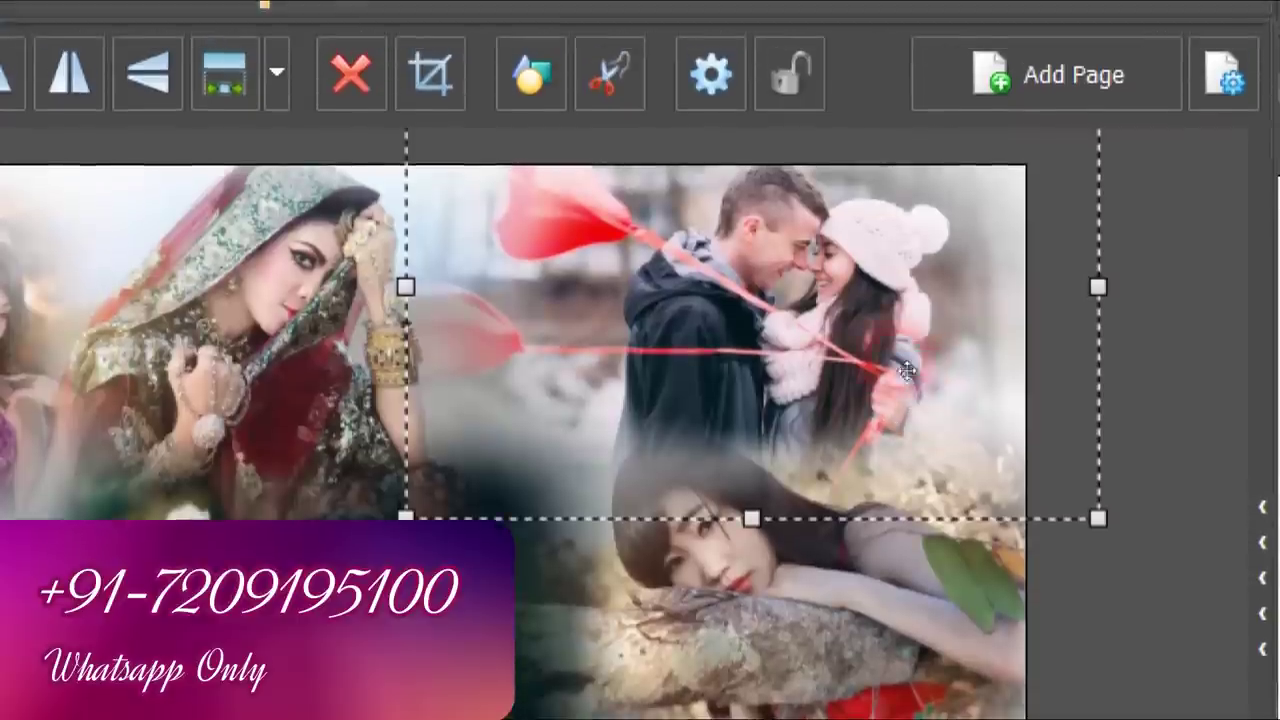
drag(921, 370, 915, 336)
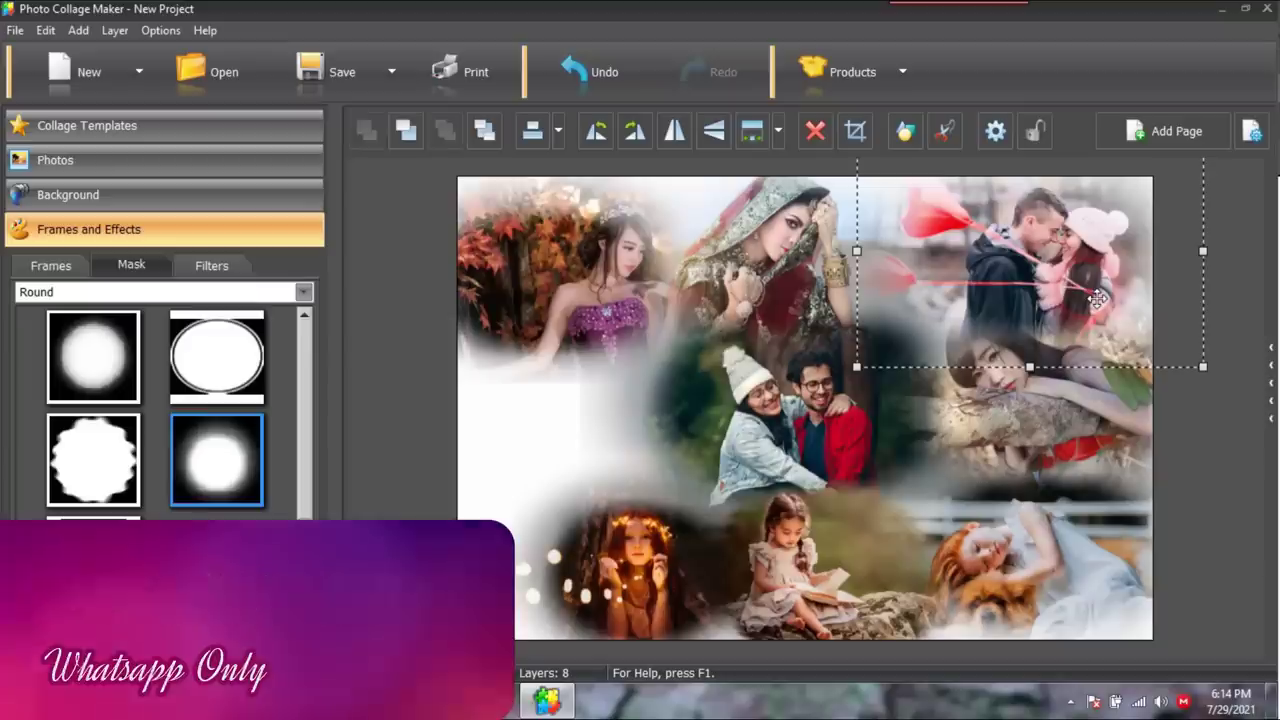
click(407, 134)
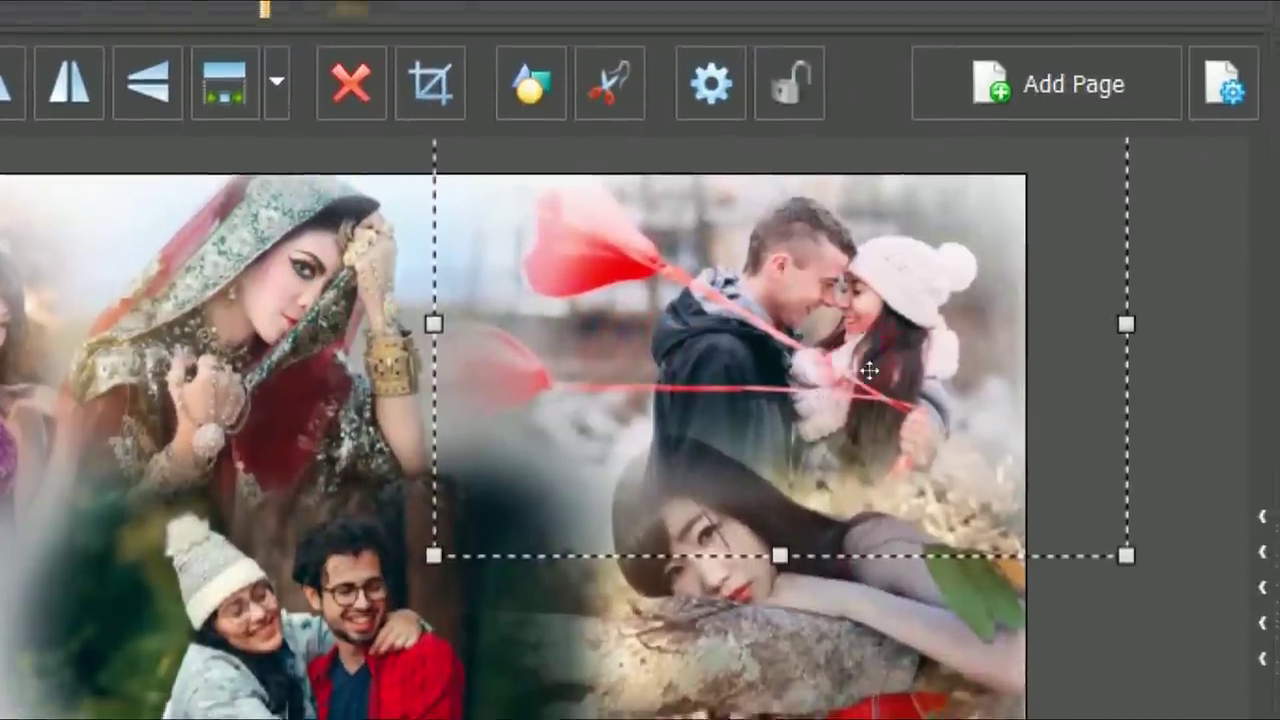
drag(869, 371, 869, 404)
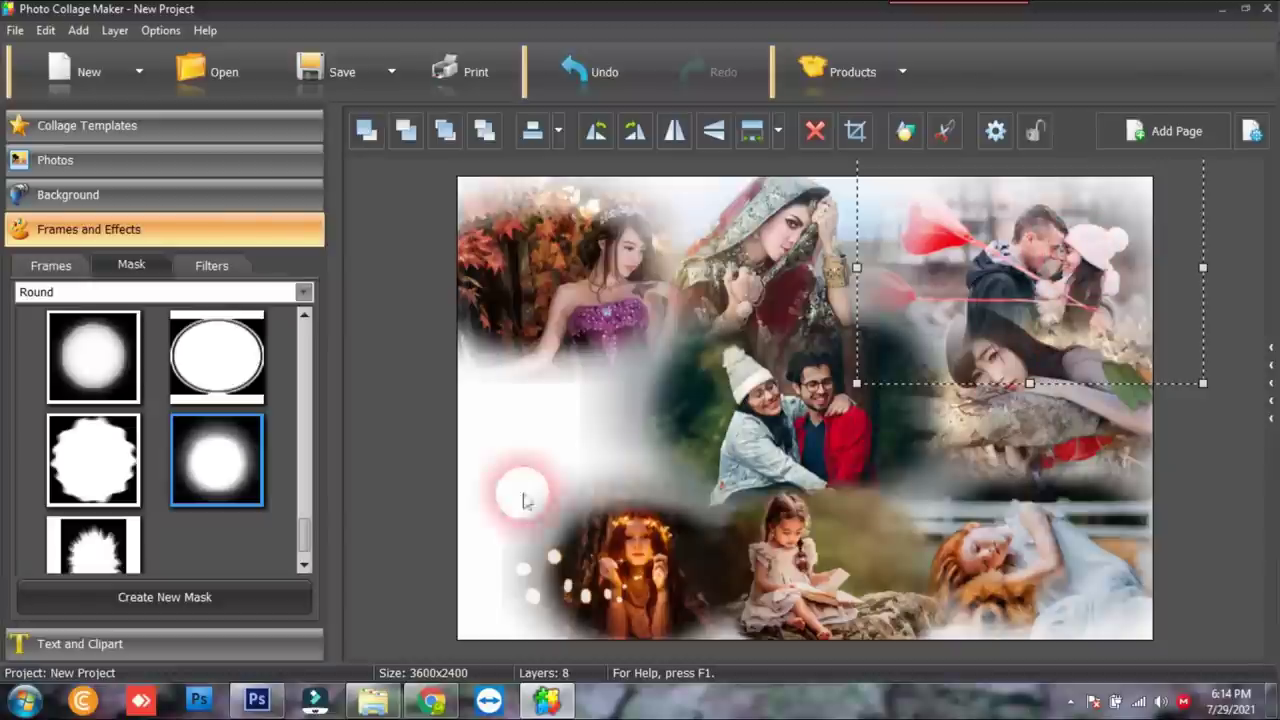
click(552, 290)
drag(552, 290, 549, 271)
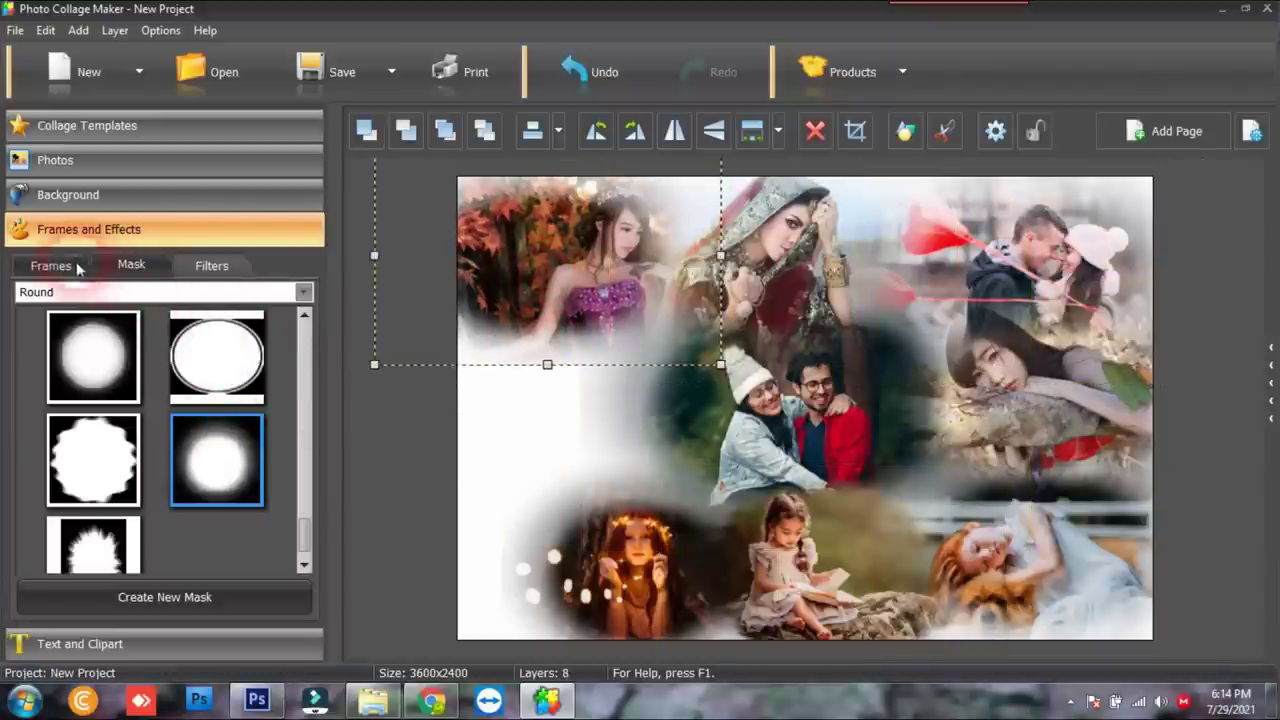
Add the photo of the couple in a field at the page's lower left and the peace-sign woman above it at the left edge
click(95, 126)
click(172, 128)
click(132, 163)
drag(308, 437, 313, 470)
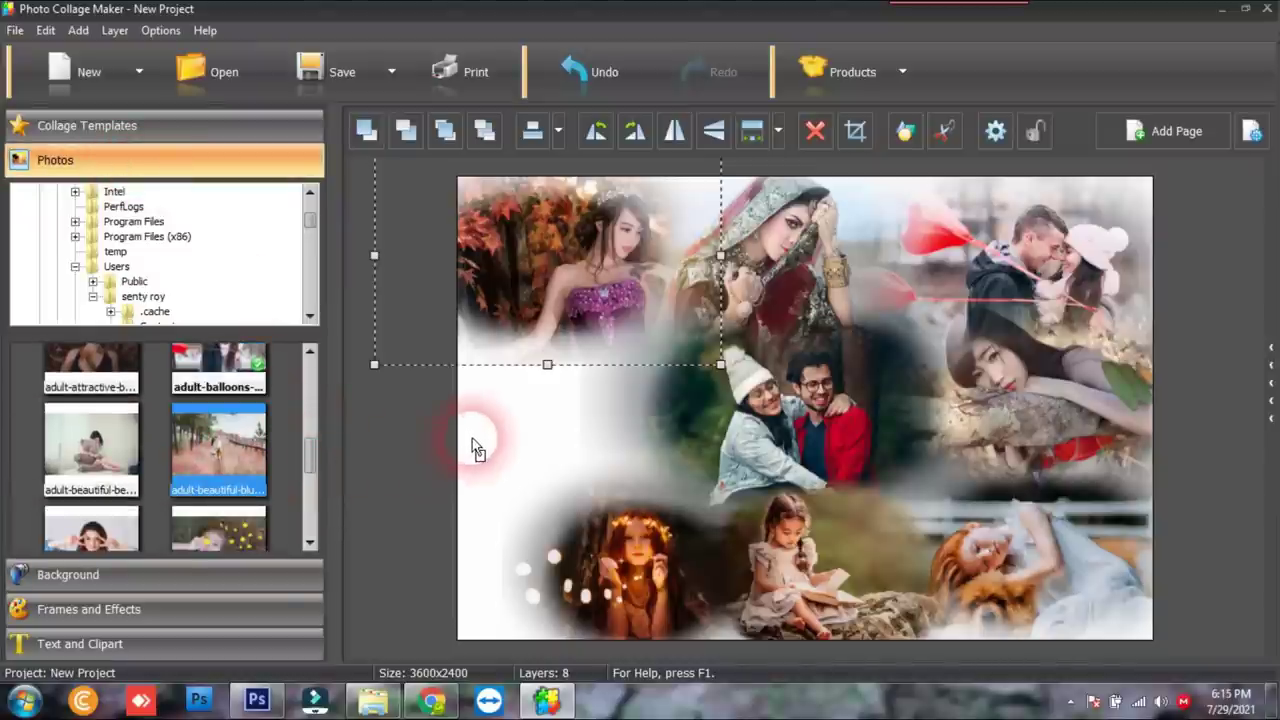
drag(480, 443, 570, 533)
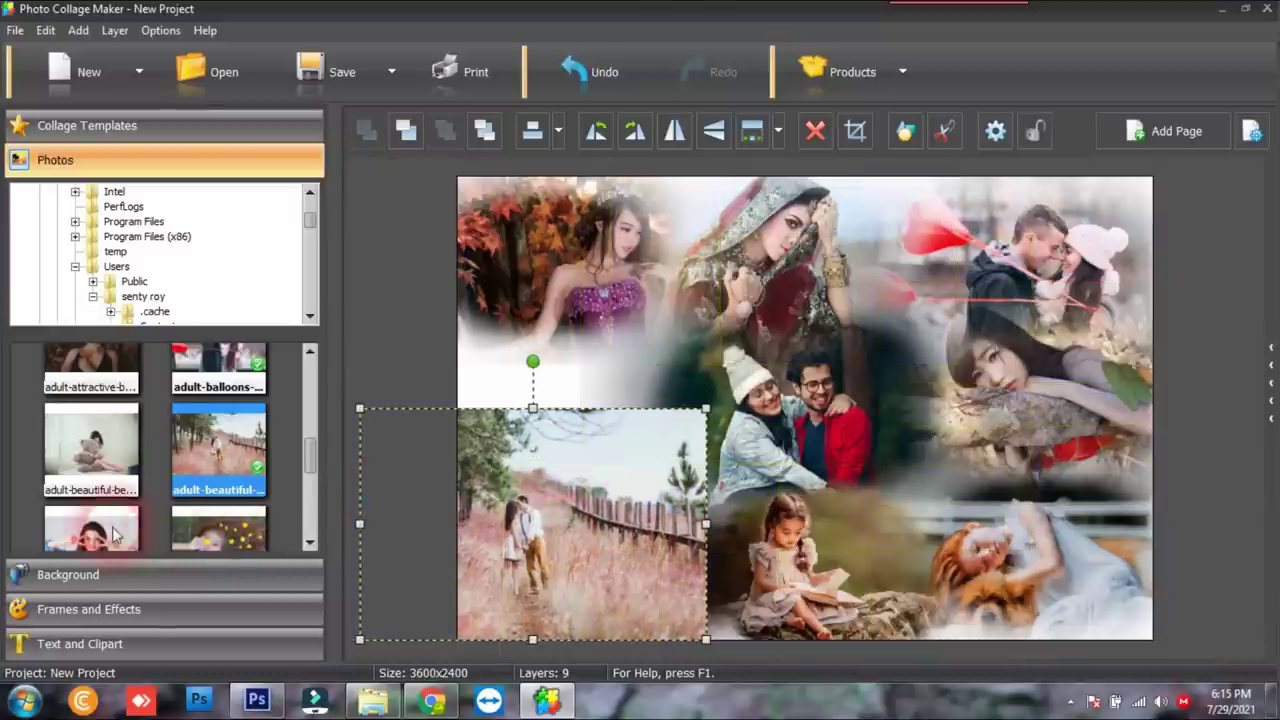
click(403, 420)
click(473, 397)
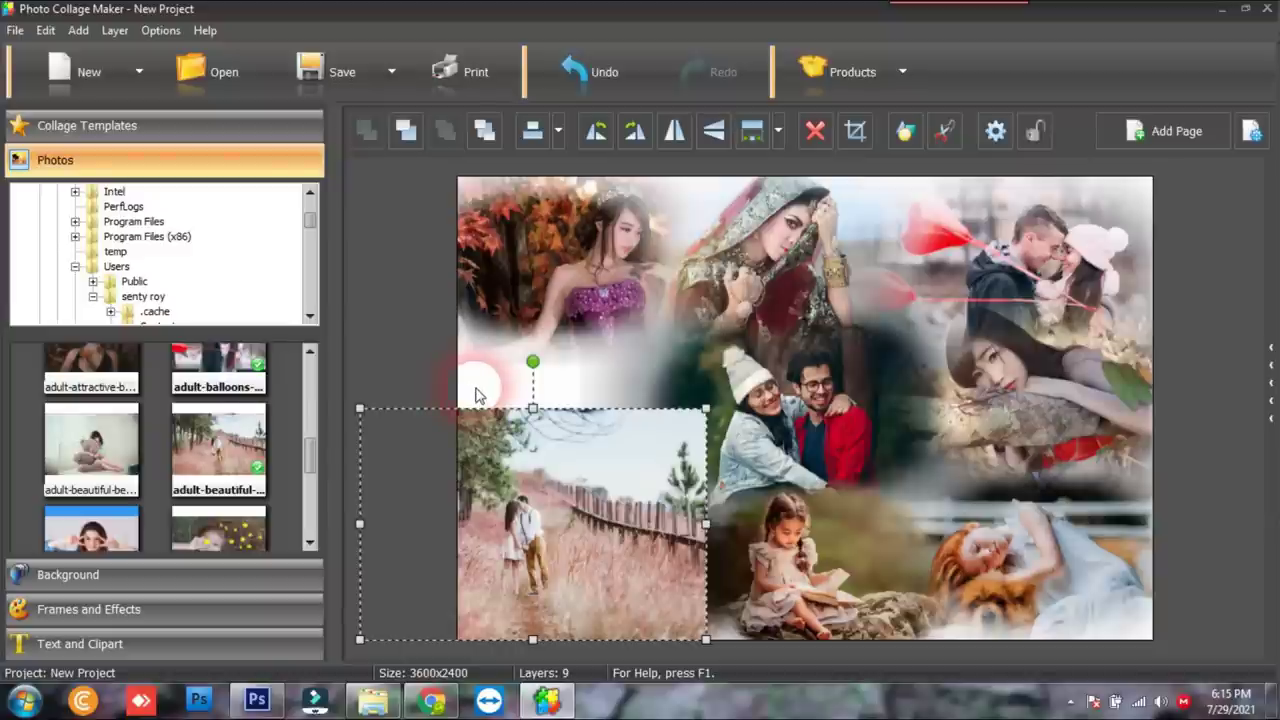
click(371, 428)
Apply the soft-edged round mask to the peace-sign woman and field couple photos
click(108, 166)
click(146, 280)
click(128, 229)
click(190, 480)
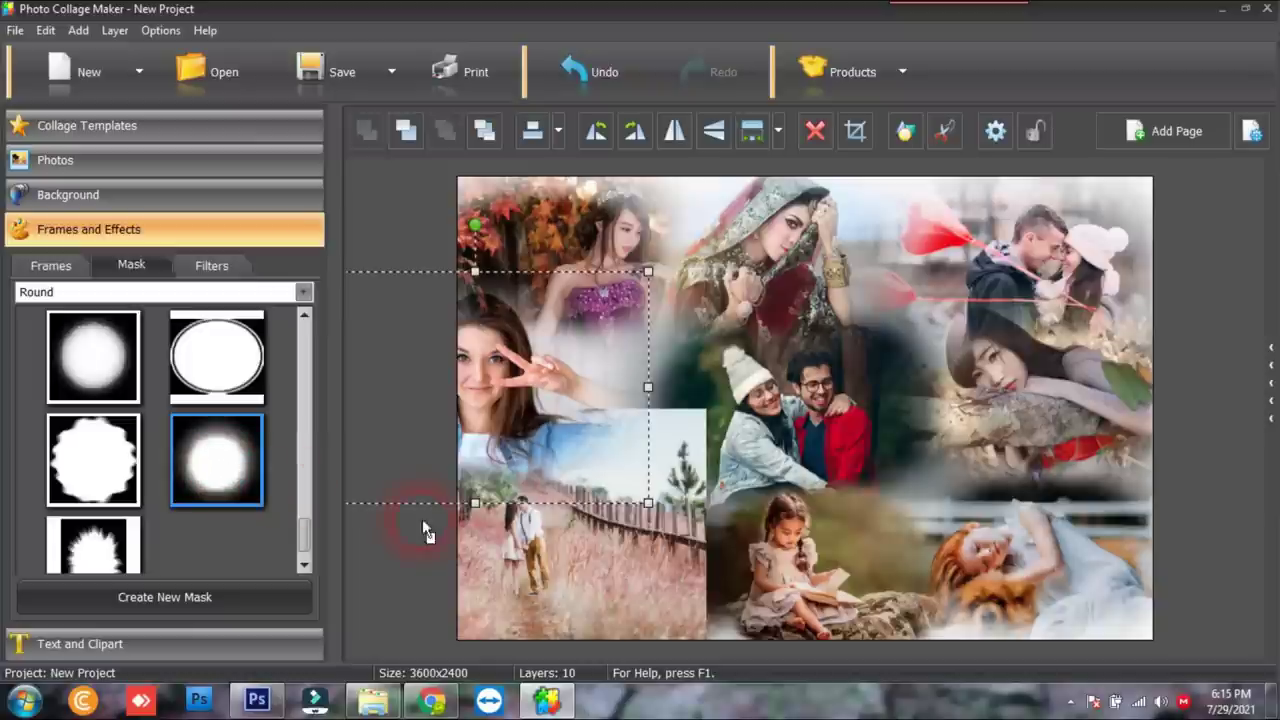
drag(423, 521, 556, 563)
click(579, 570)
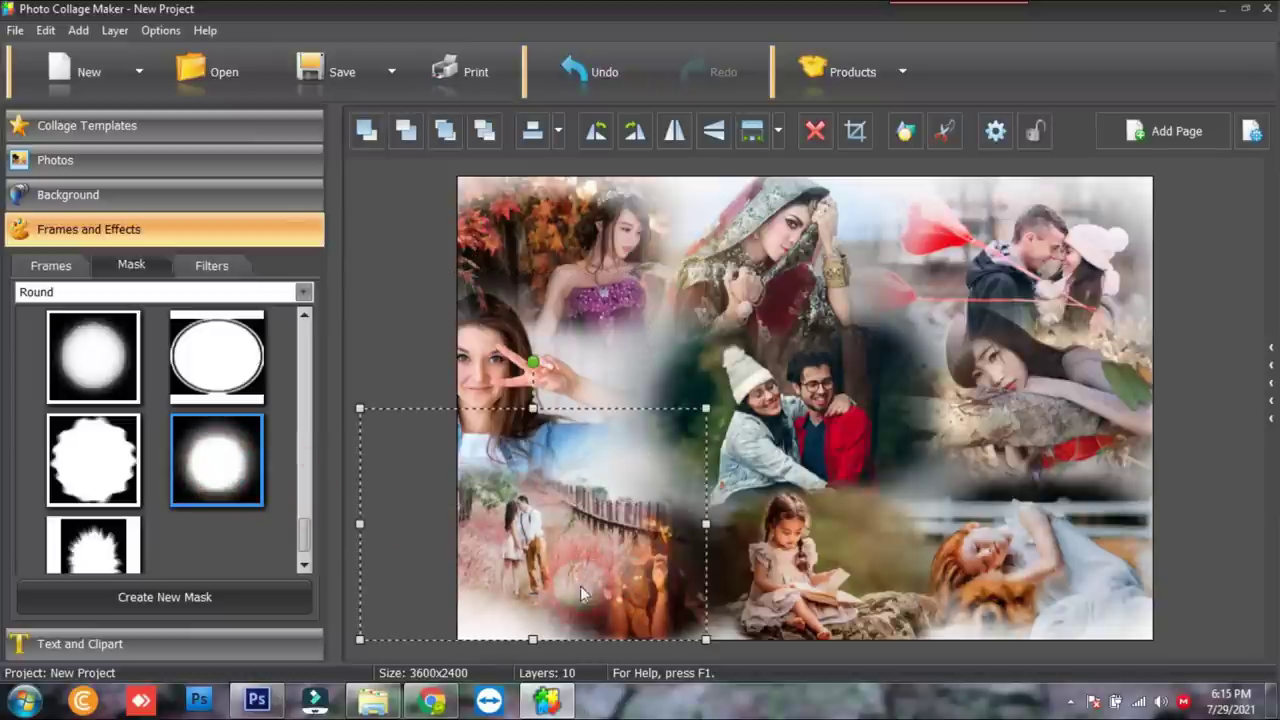
Narrow the field couple photo into the lower-left corner, and shrink and shift the peace-sign woman to fill the gap above it
drag(716, 534, 550, 532)
drag(493, 568, 556, 585)
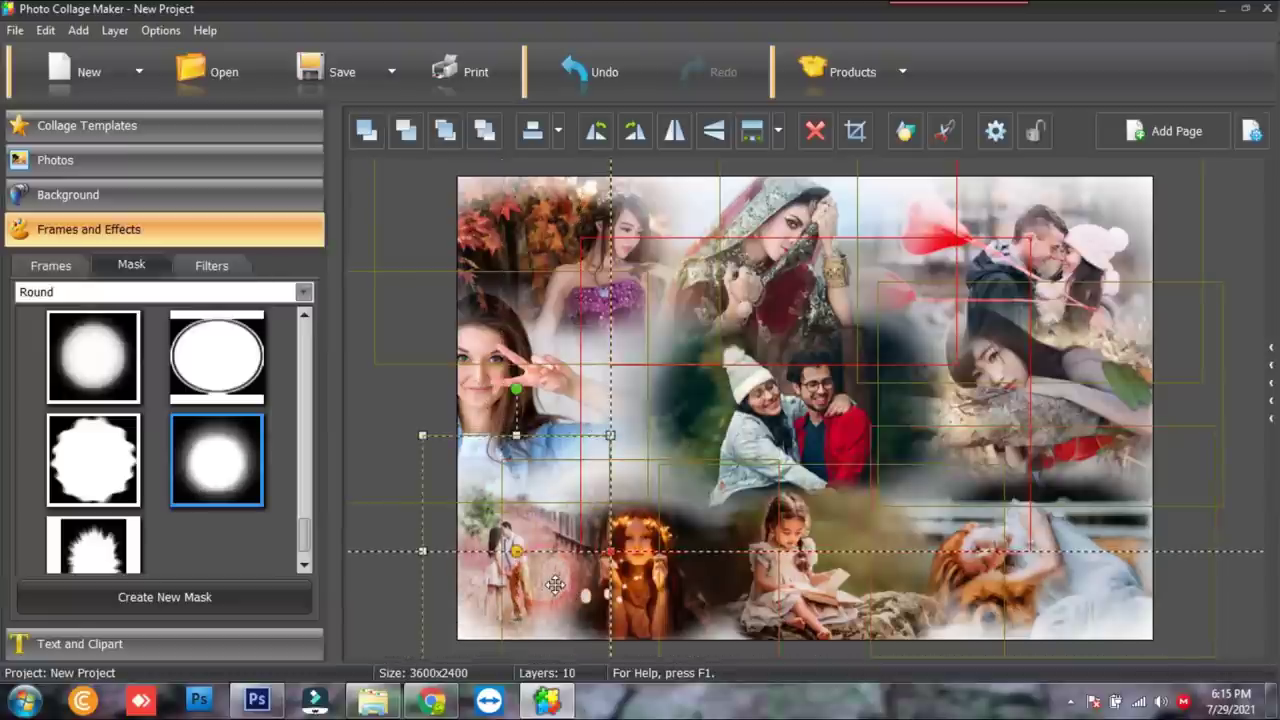
click(513, 362)
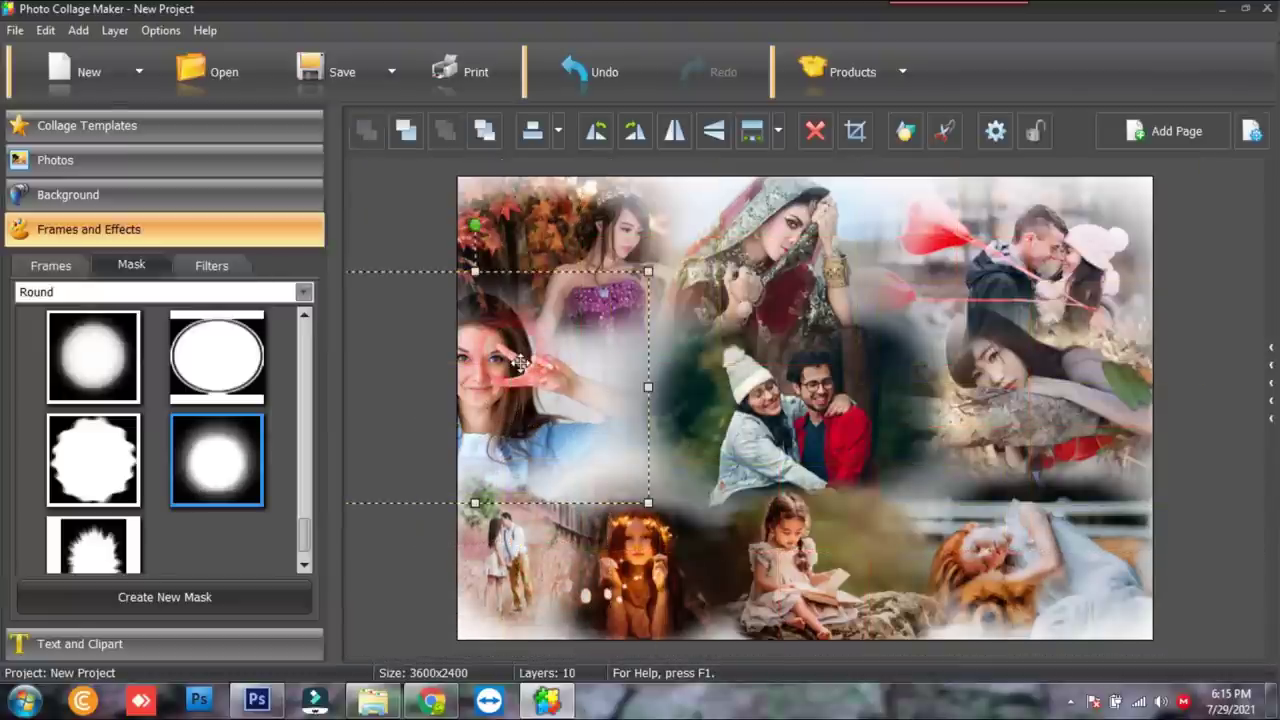
drag(556, 395, 623, 403)
drag(721, 284, 691, 309)
drag(549, 413, 579, 406)
click(1229, 264)
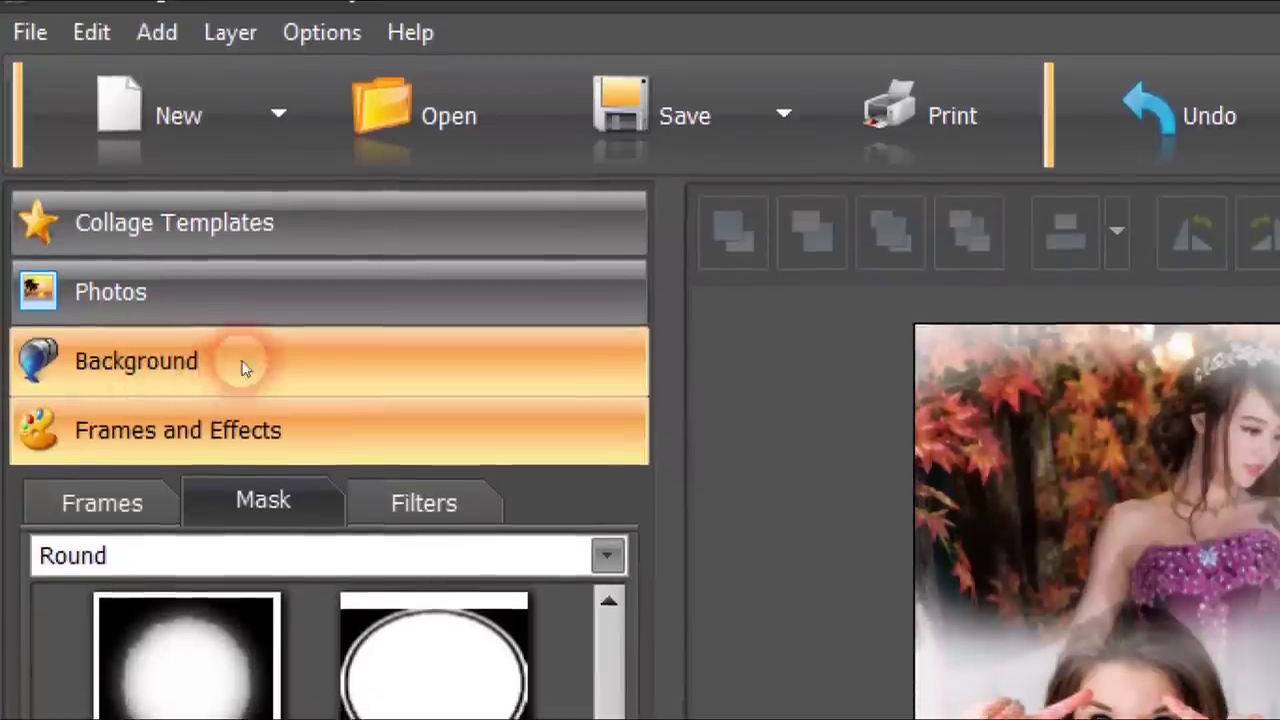
Set the page's solid background colour to black
click(97, 197)
click(240, 245)
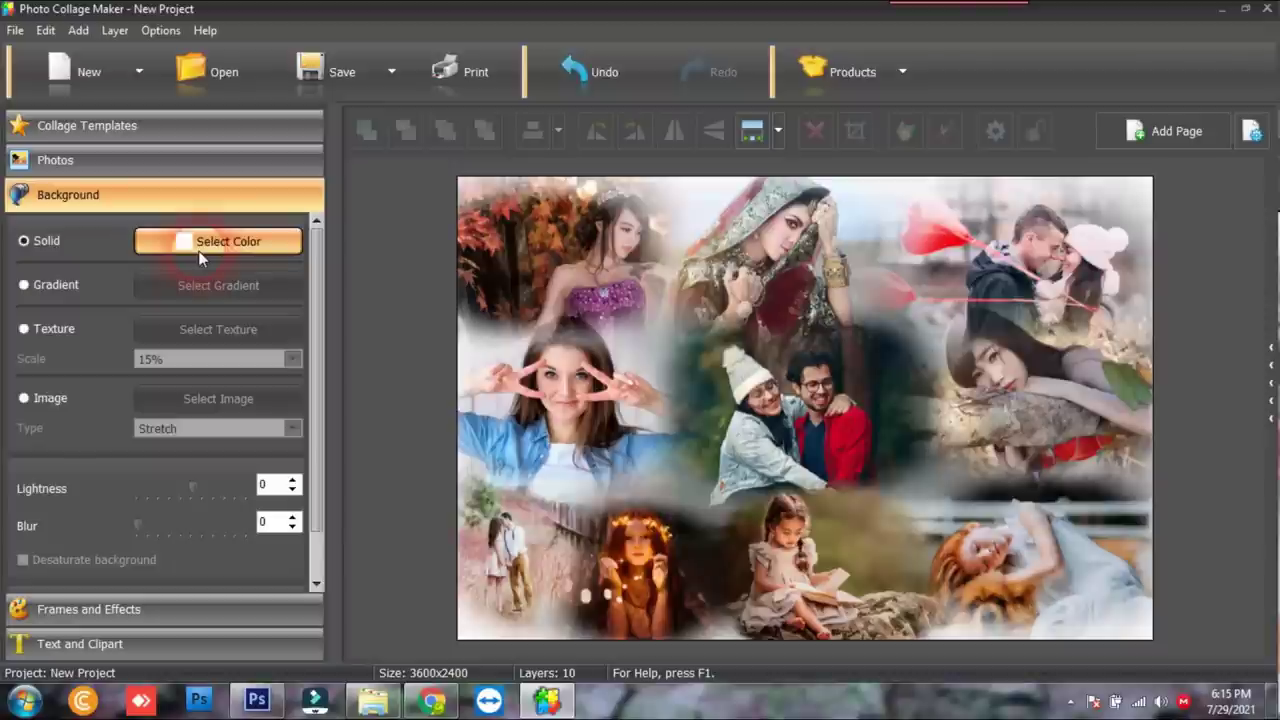
click(198, 255)
click(404, 331)
click(425, 510)
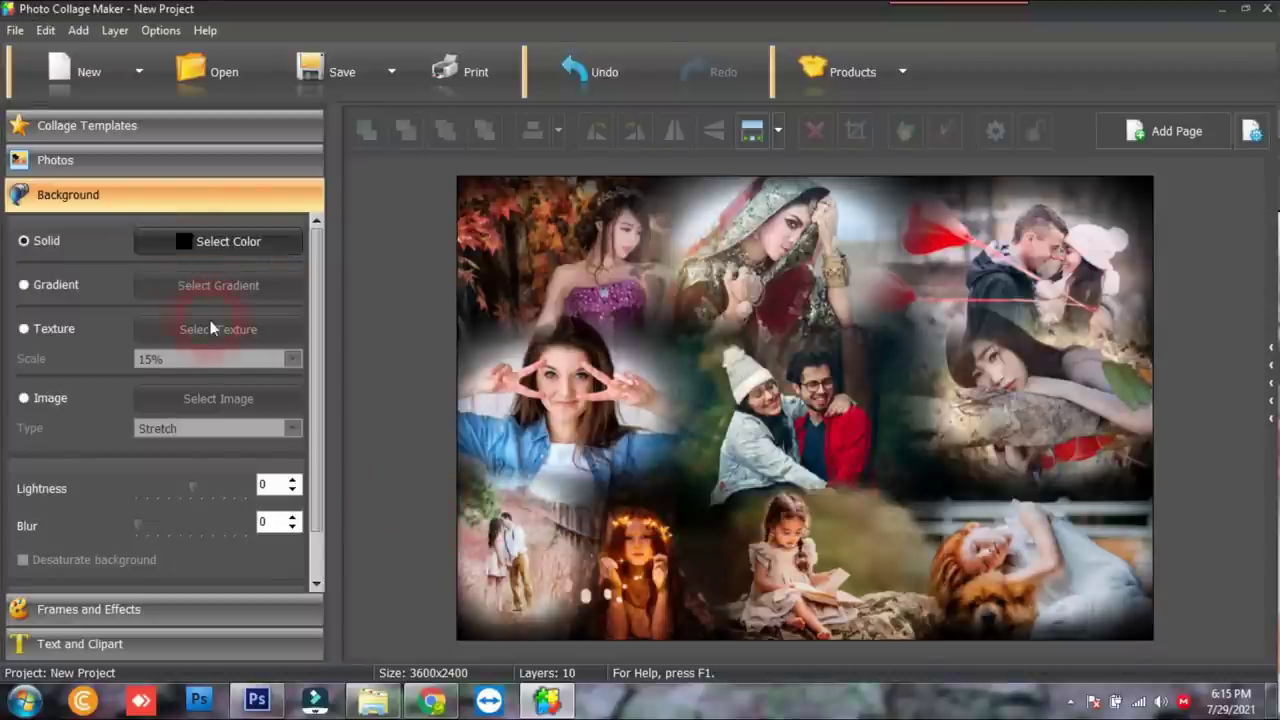
Set the page's solid background colour to green, hex 408000
click(203, 244)
click(480, 281)
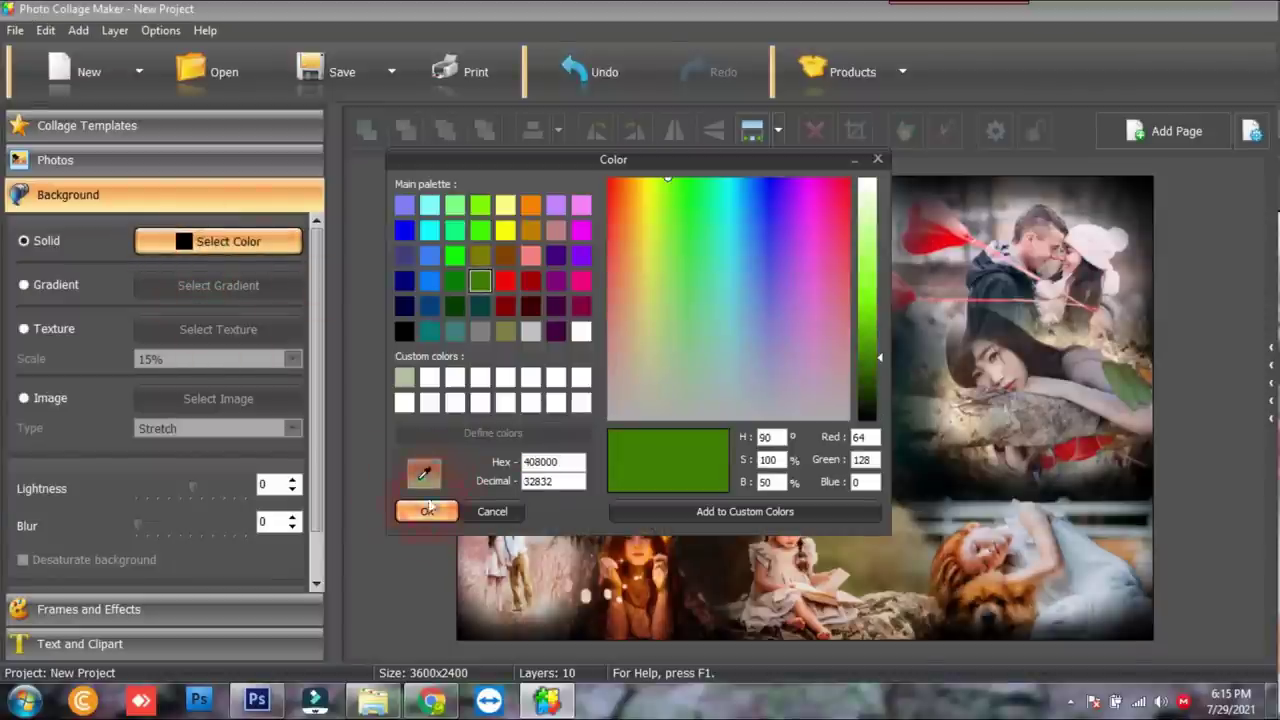
click(424, 511)
Set the page's solid background colour to periwinkle blue, RGB 128, 128, 255
click(168, 203)
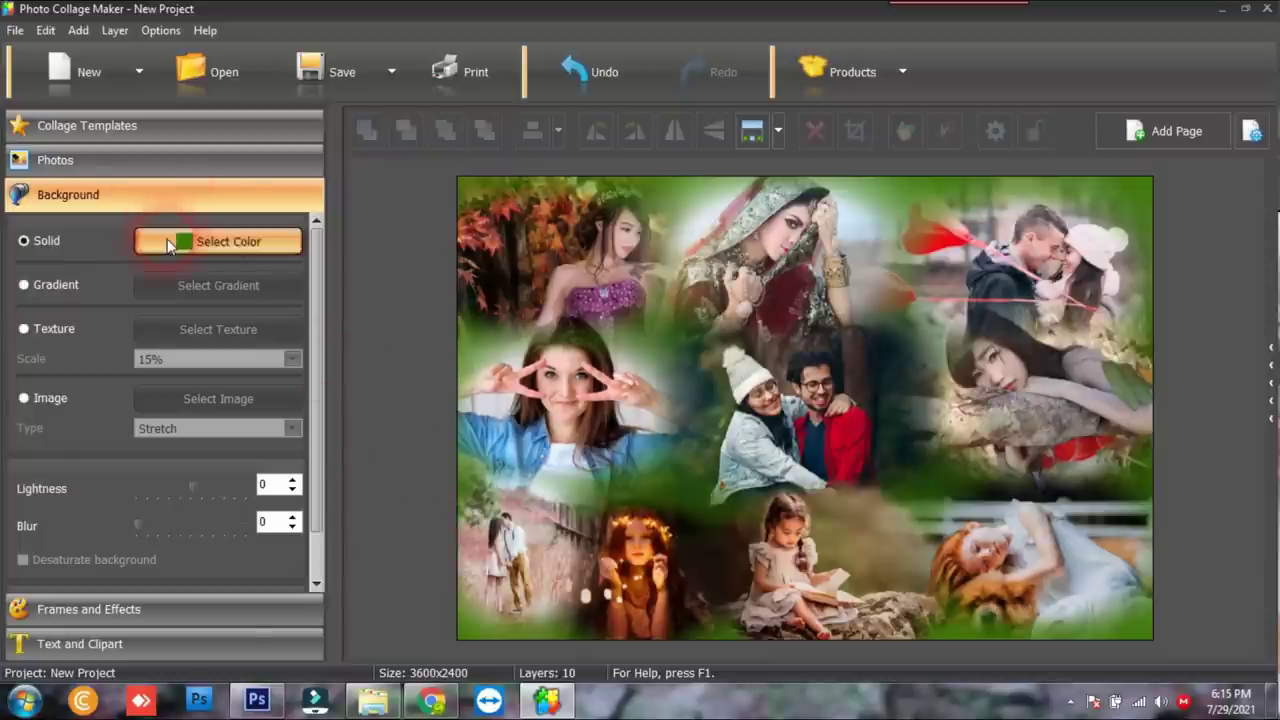
click(238, 247)
click(404, 210)
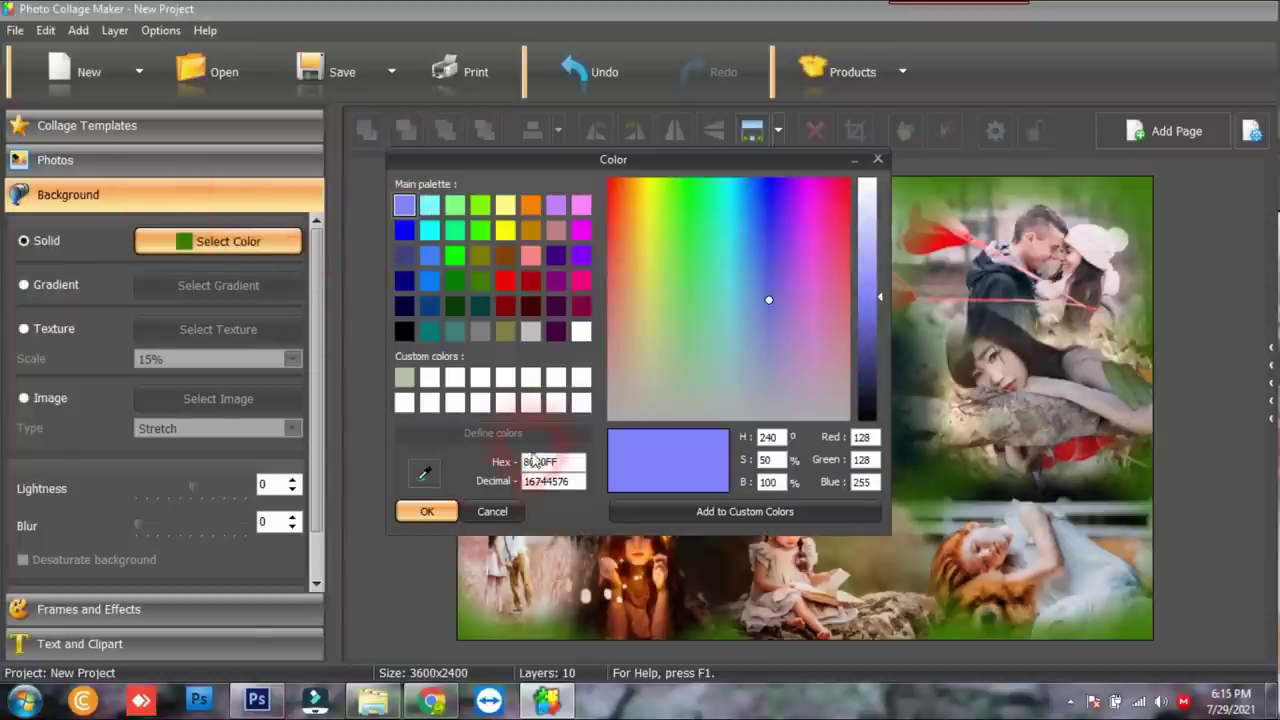
click(427, 511)
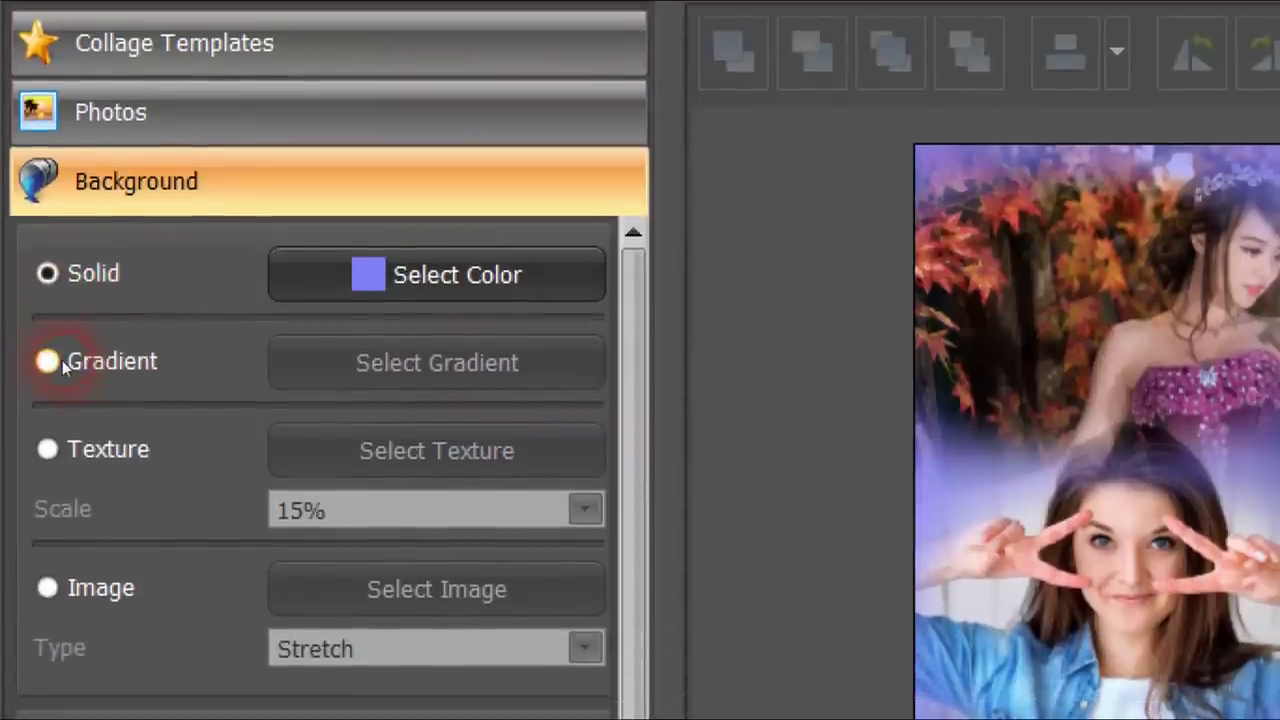
Switch the background to a gradient, trying the pink-magenta striped preset and replacing it with the blue, white and green radial preset
click(48, 361)
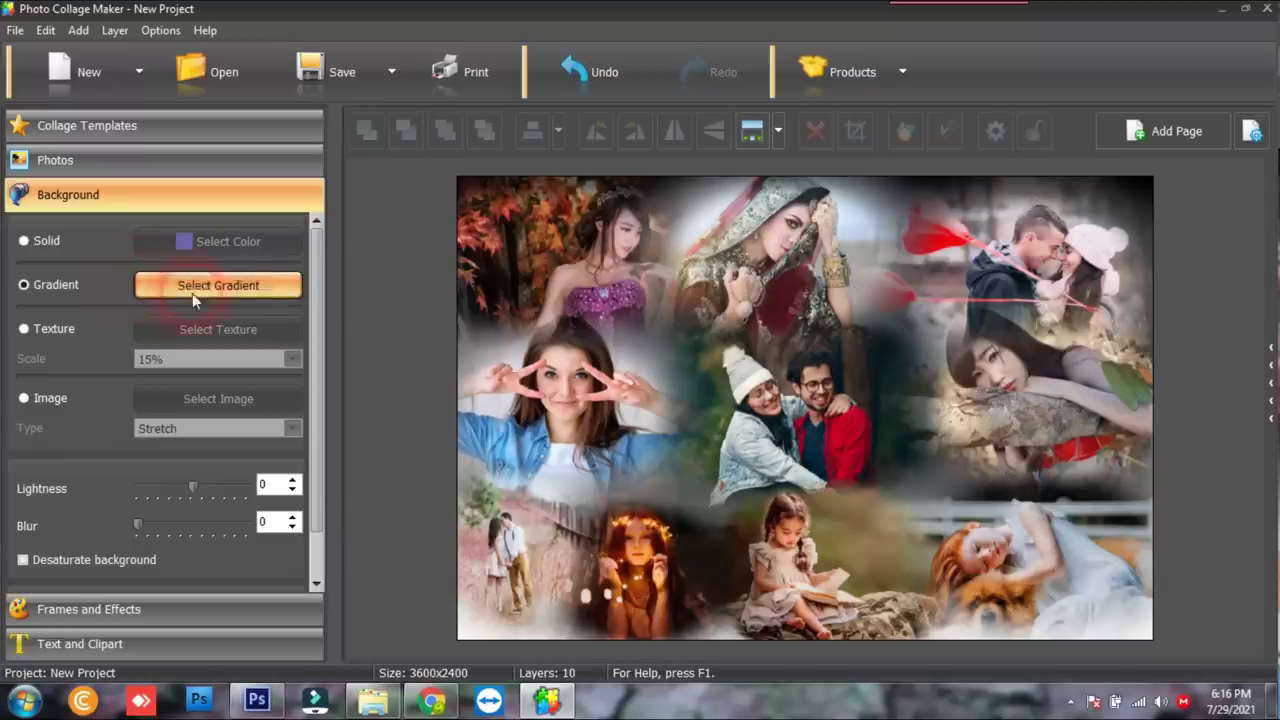
click(218, 285)
click(750, 175)
click(835, 625)
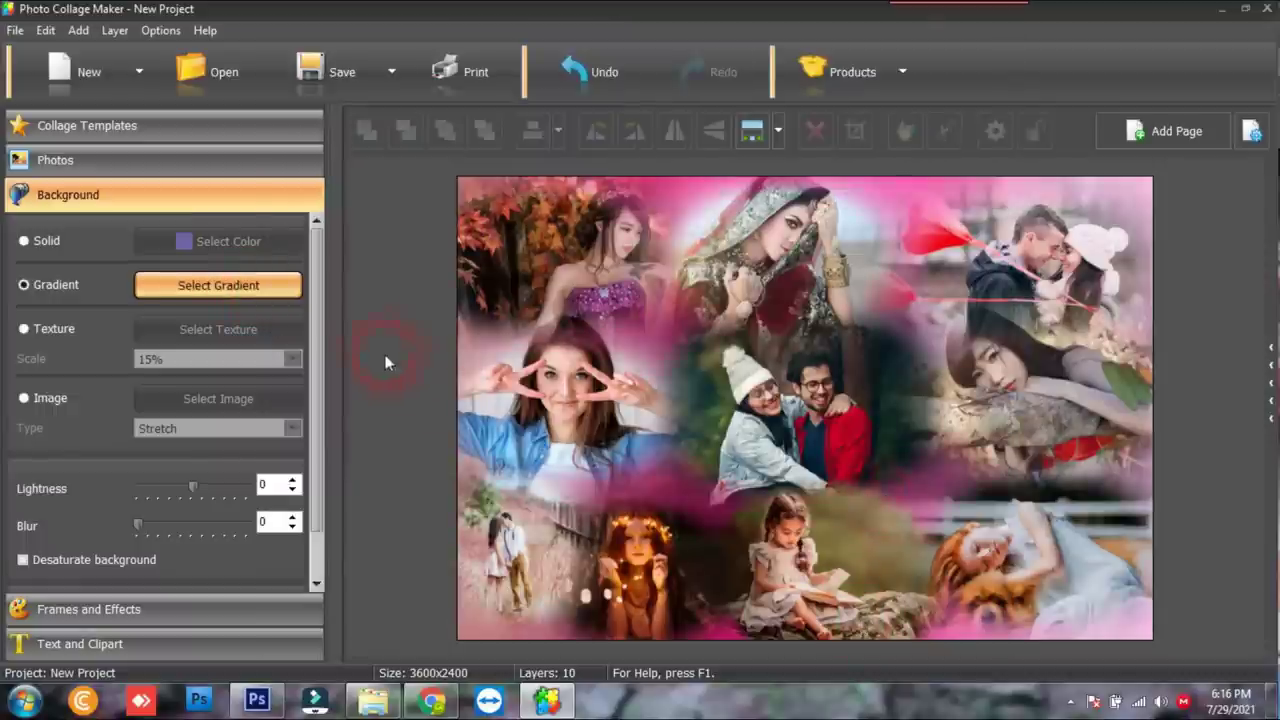
click(271, 288)
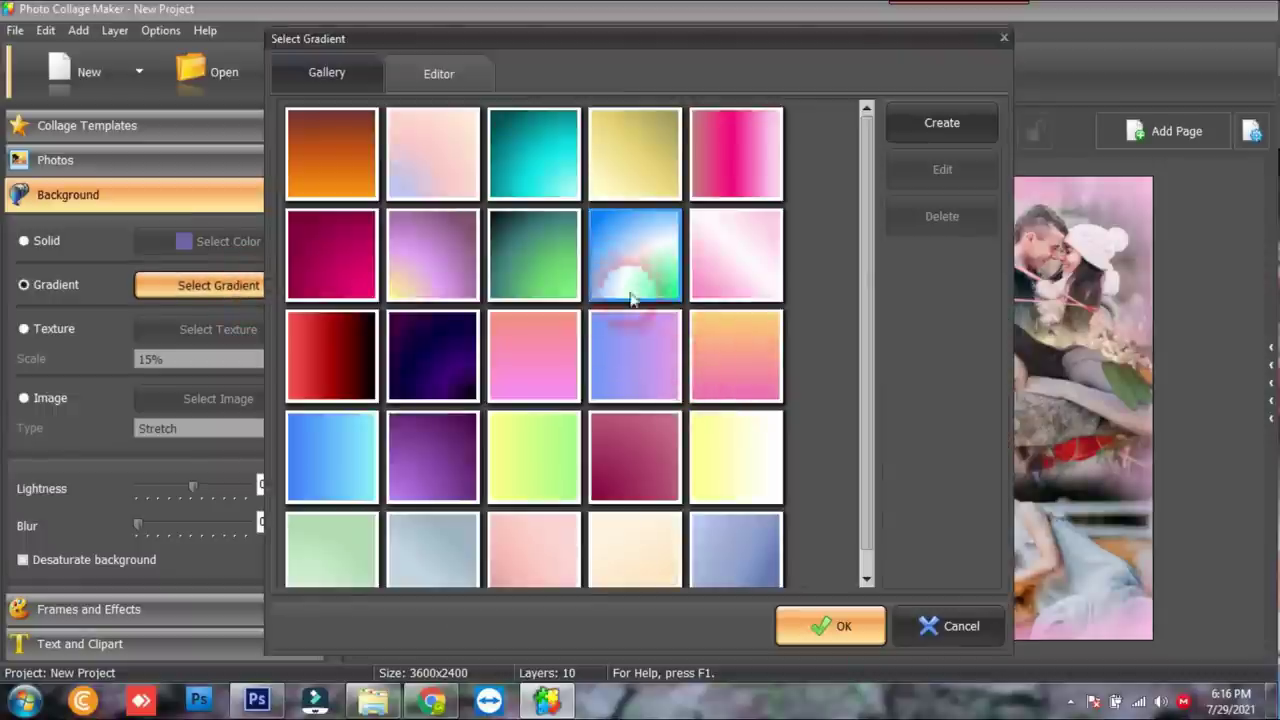
click(815, 630)
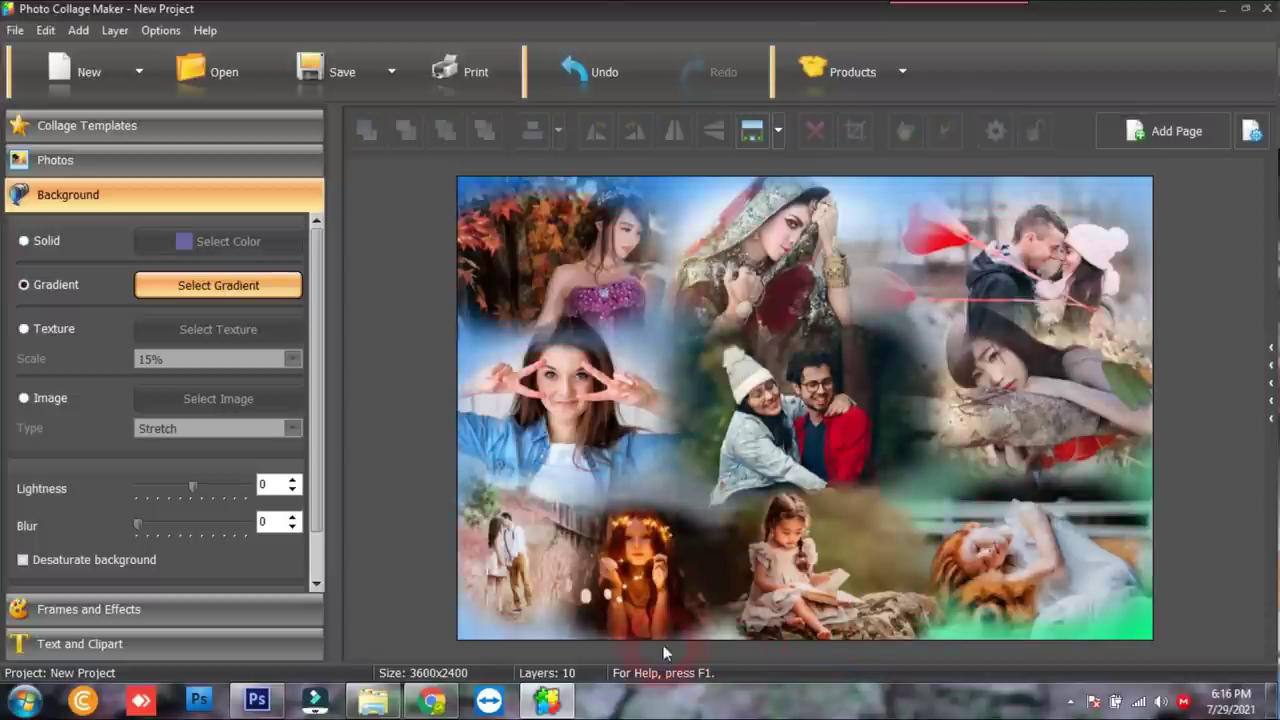
Edit the background gradient, setting colour #1 to magenta FF24DA and colour #3 to yellow F7FF18, and apply it to the page
mouse_move(546, 702)
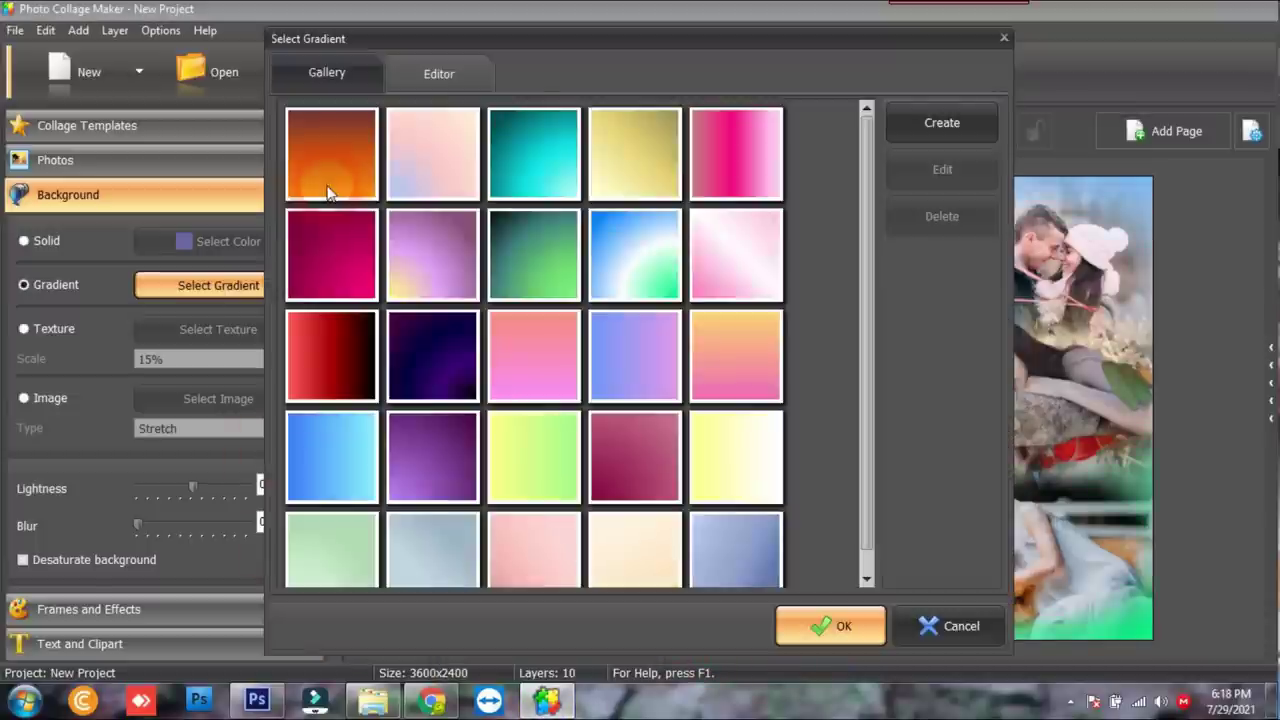
drag(887, 46, 892, 87)
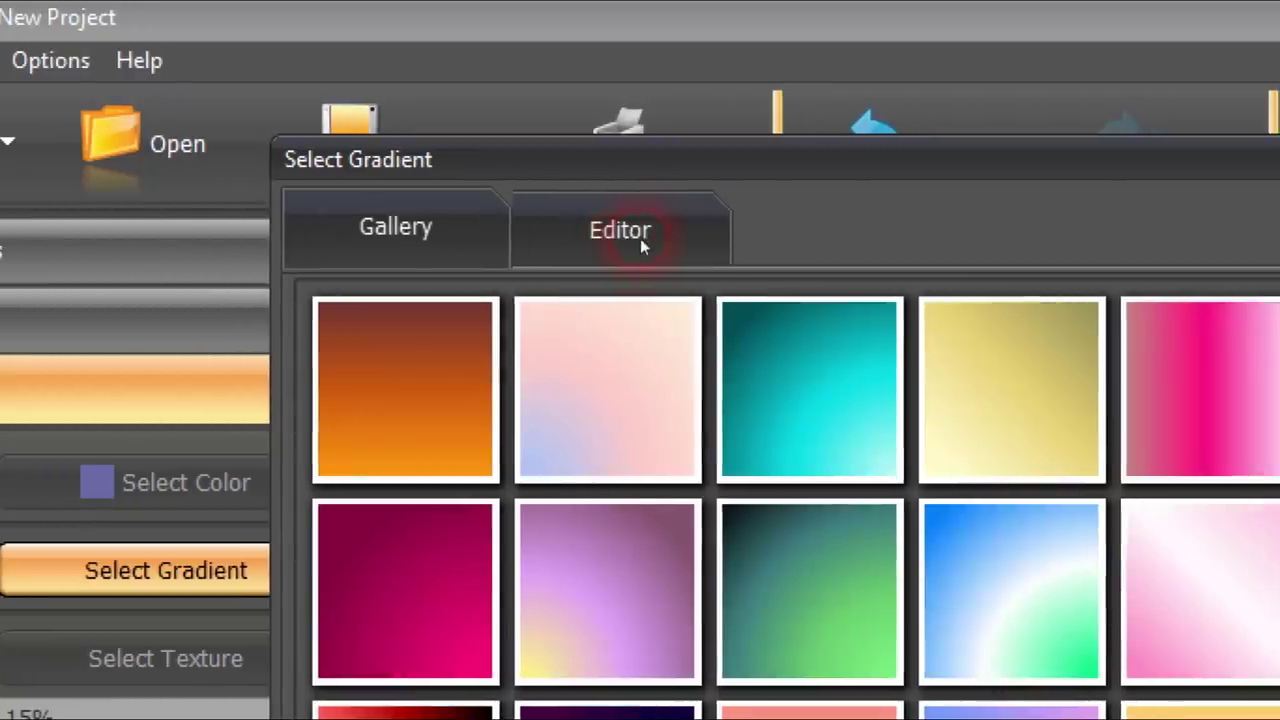
click(642, 245)
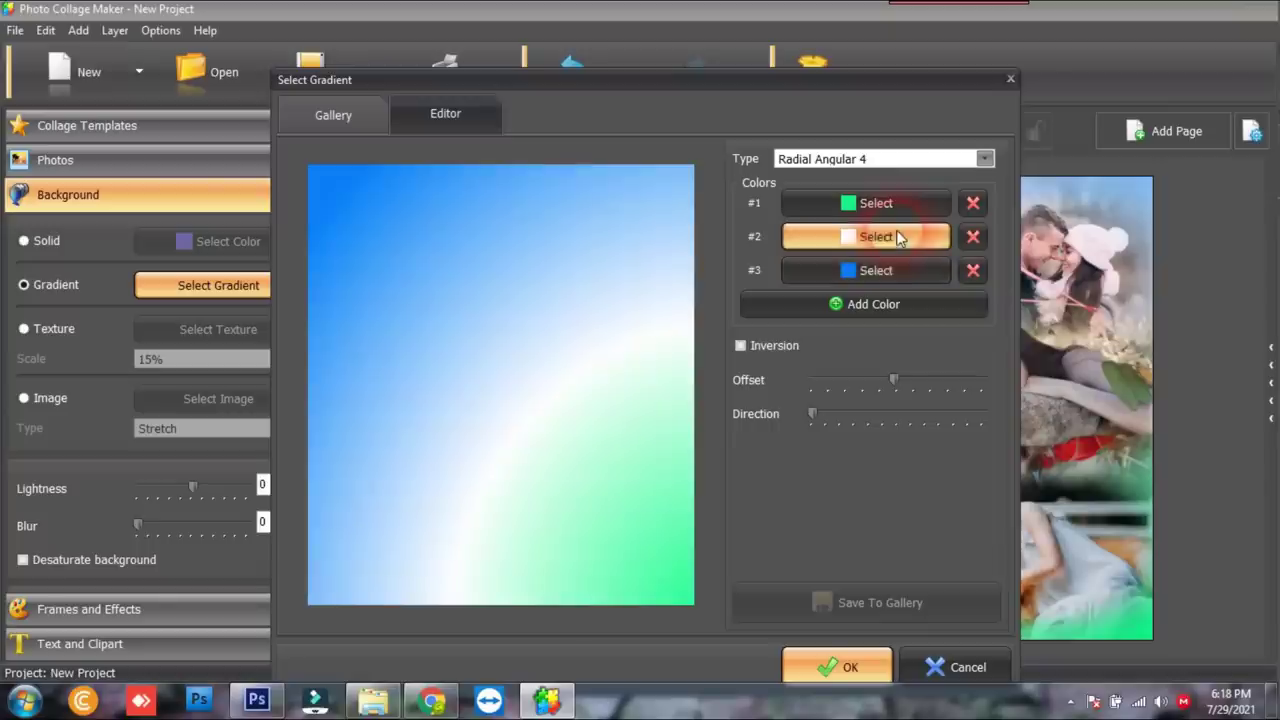
click(620, 312)
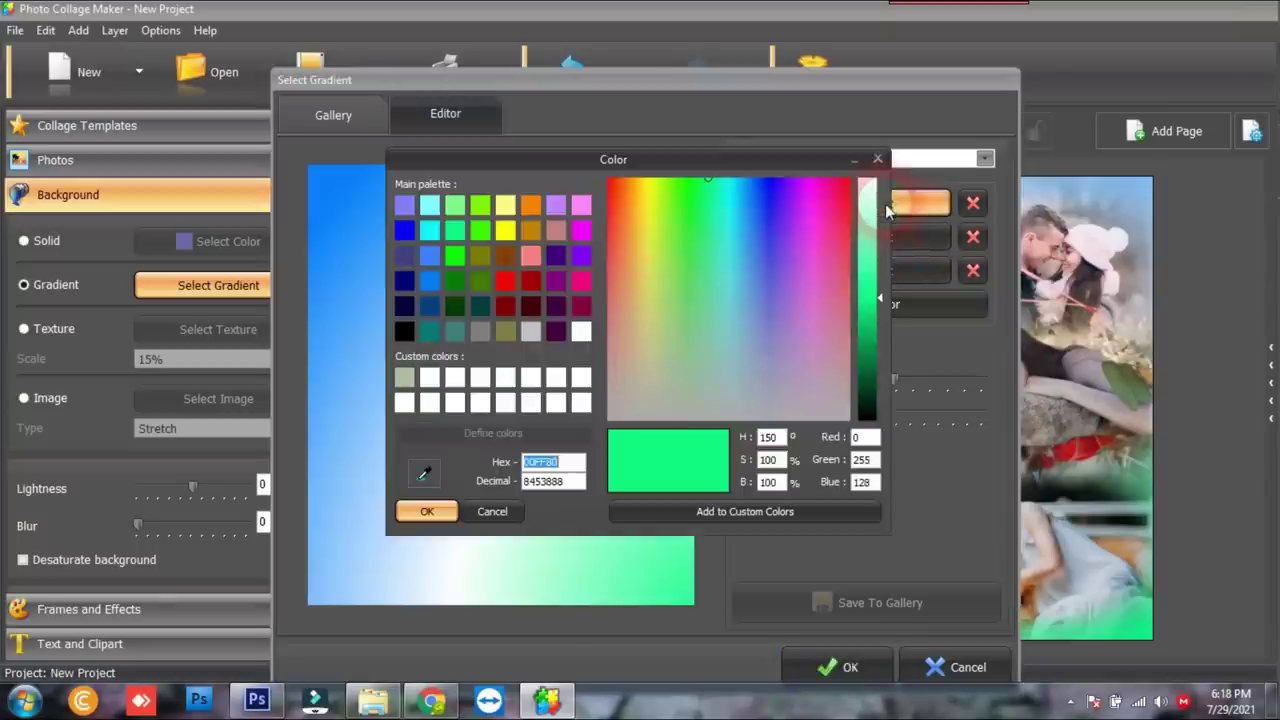
click(822, 212)
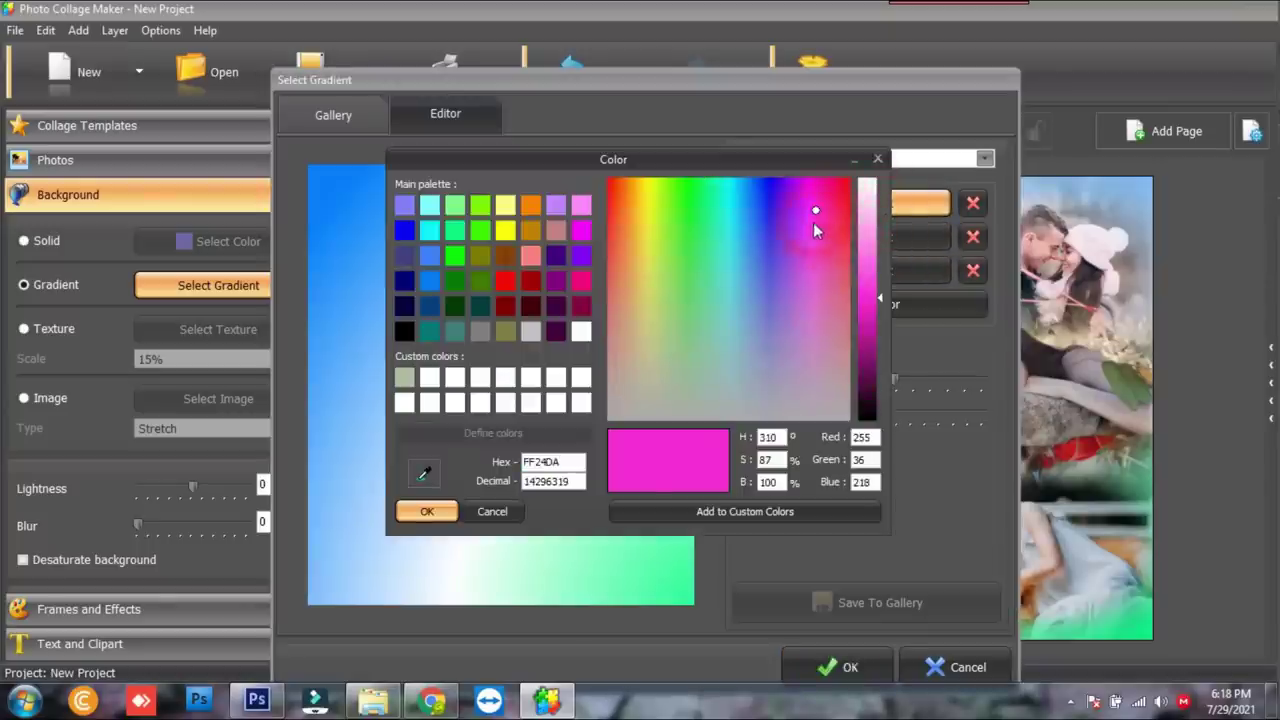
click(427, 511)
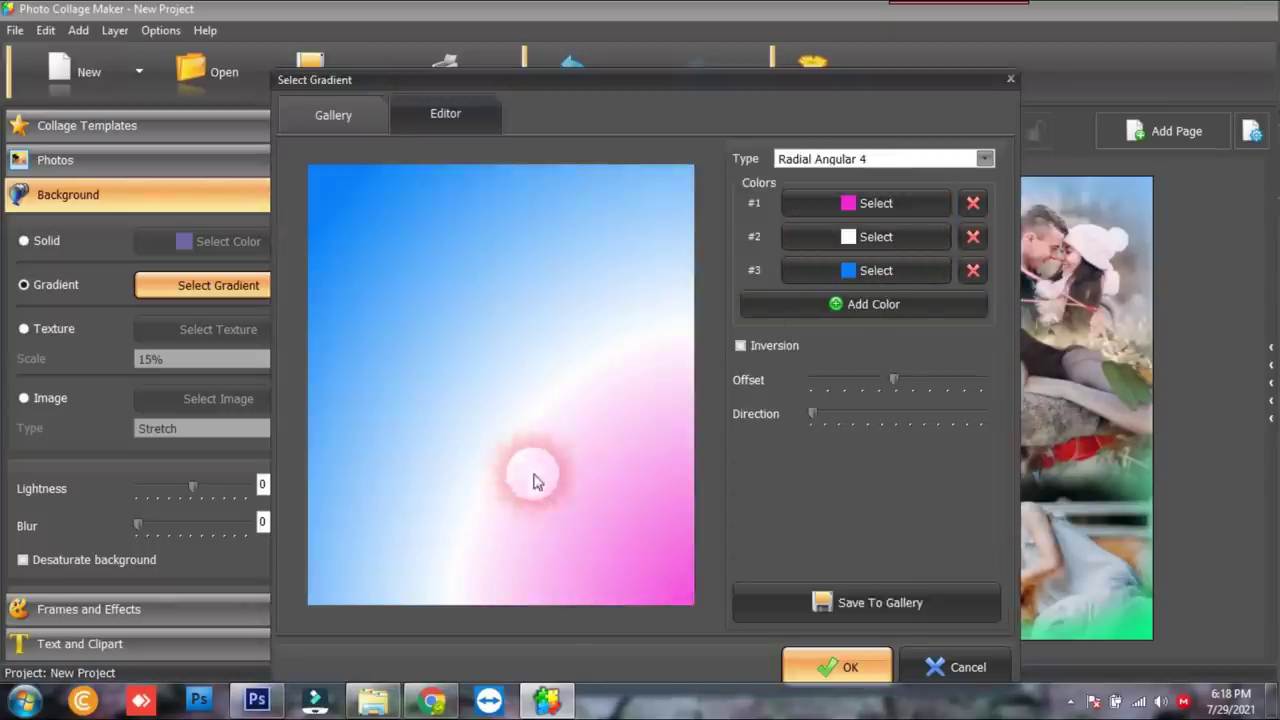
click(868, 270)
click(648, 199)
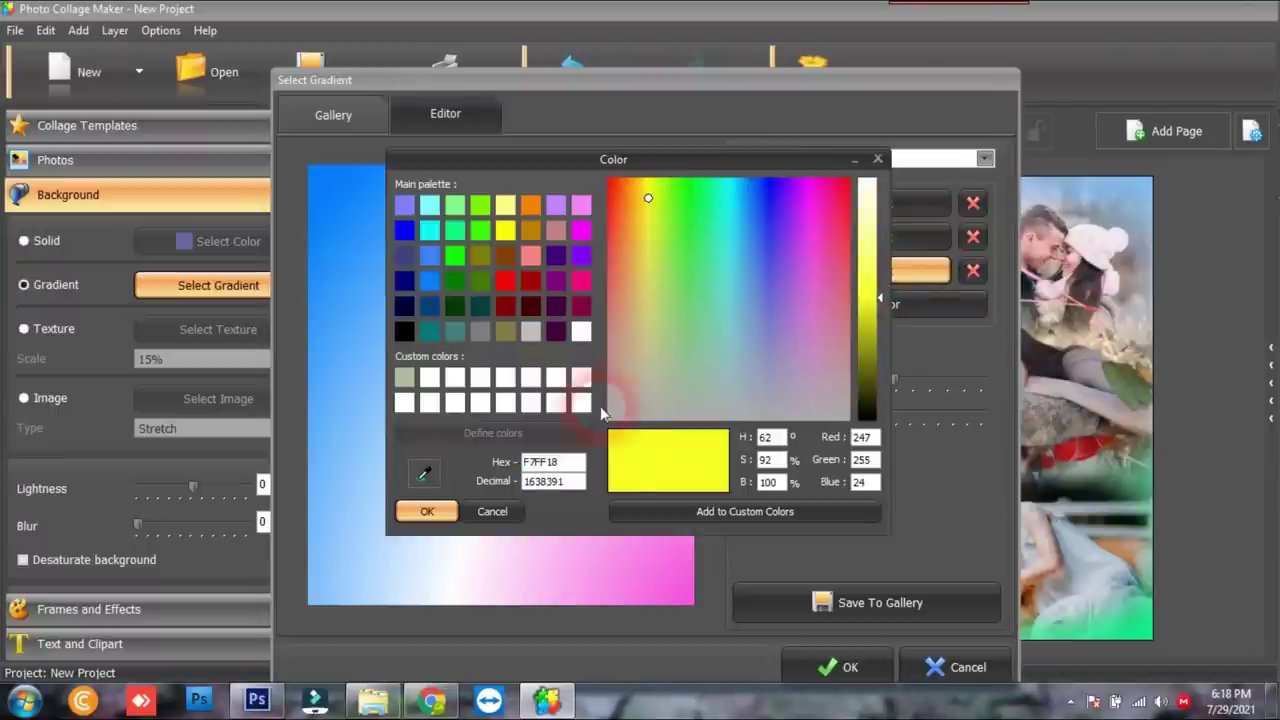
click(427, 511)
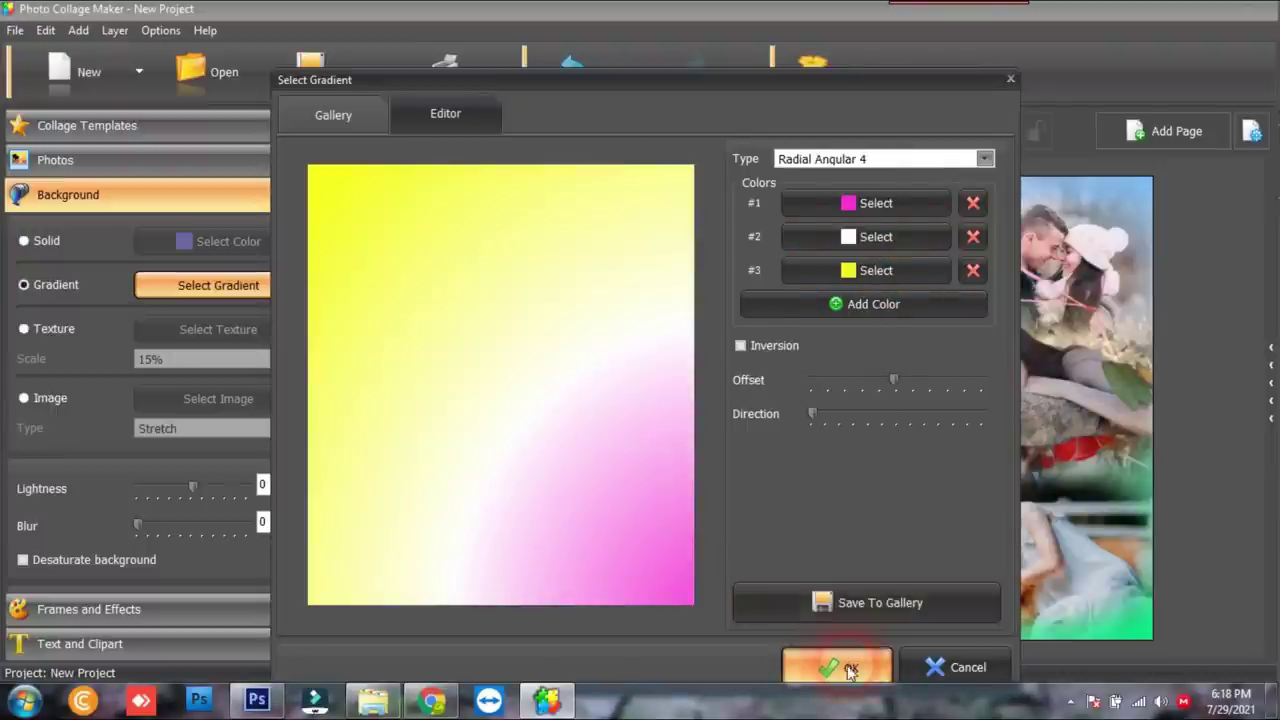
click(815, 668)
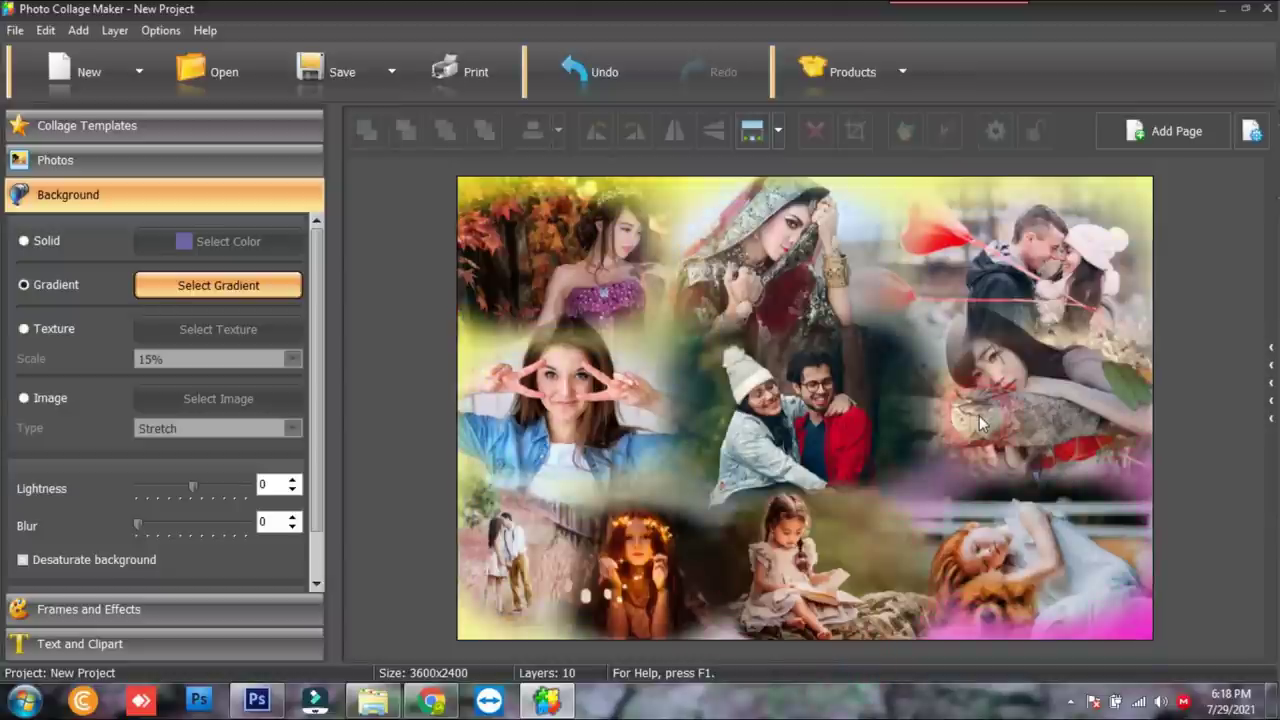
Switch the background to a texture and apply the red berries picture from the background collection
click(127, 326)
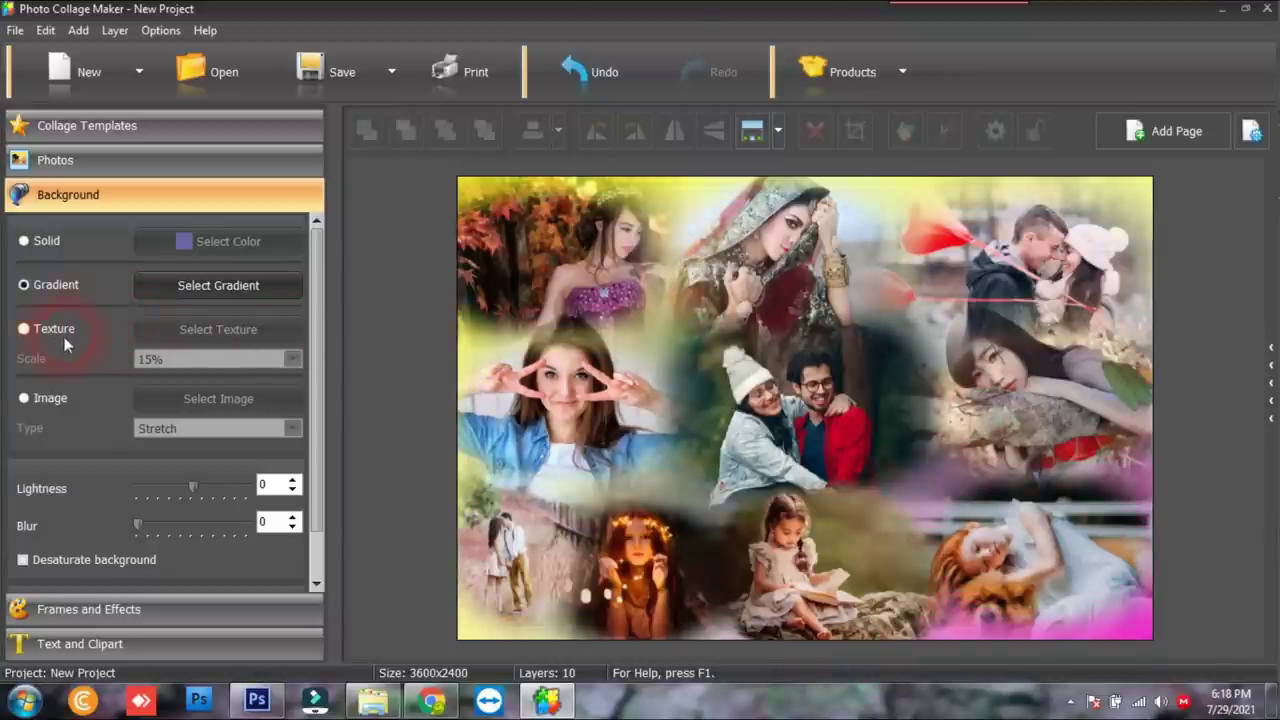
click(72, 332)
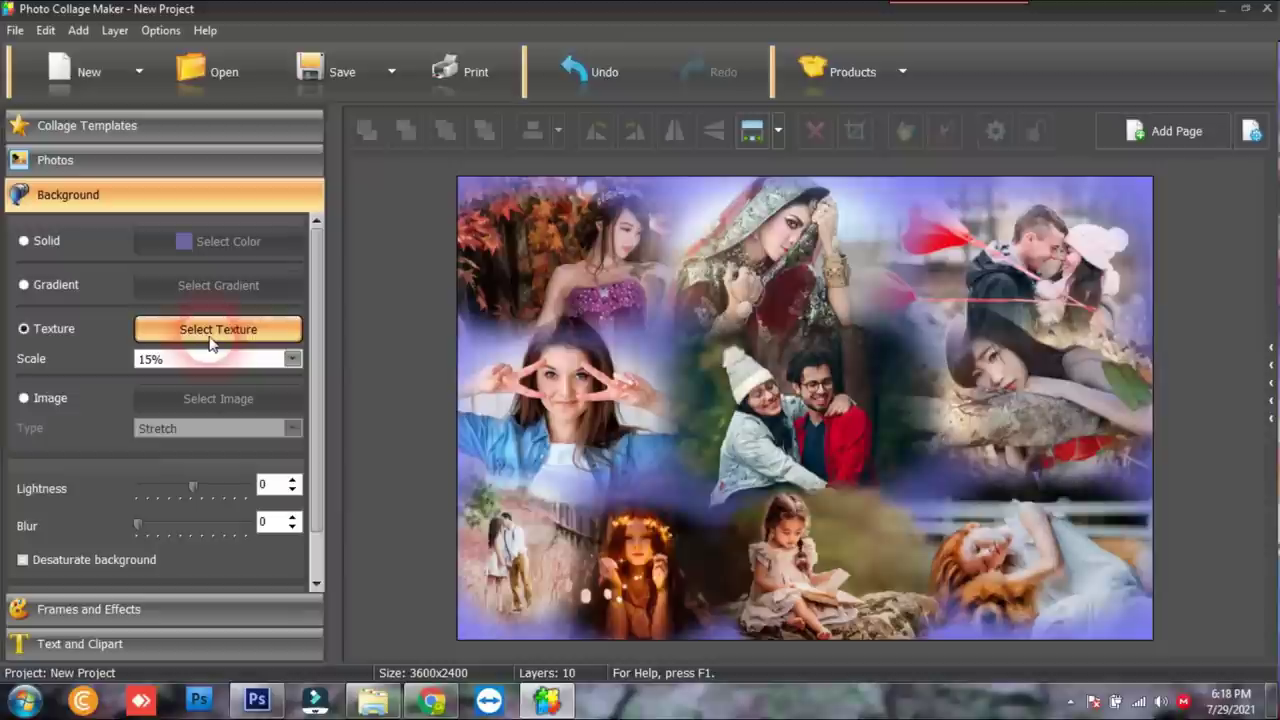
click(462, 379)
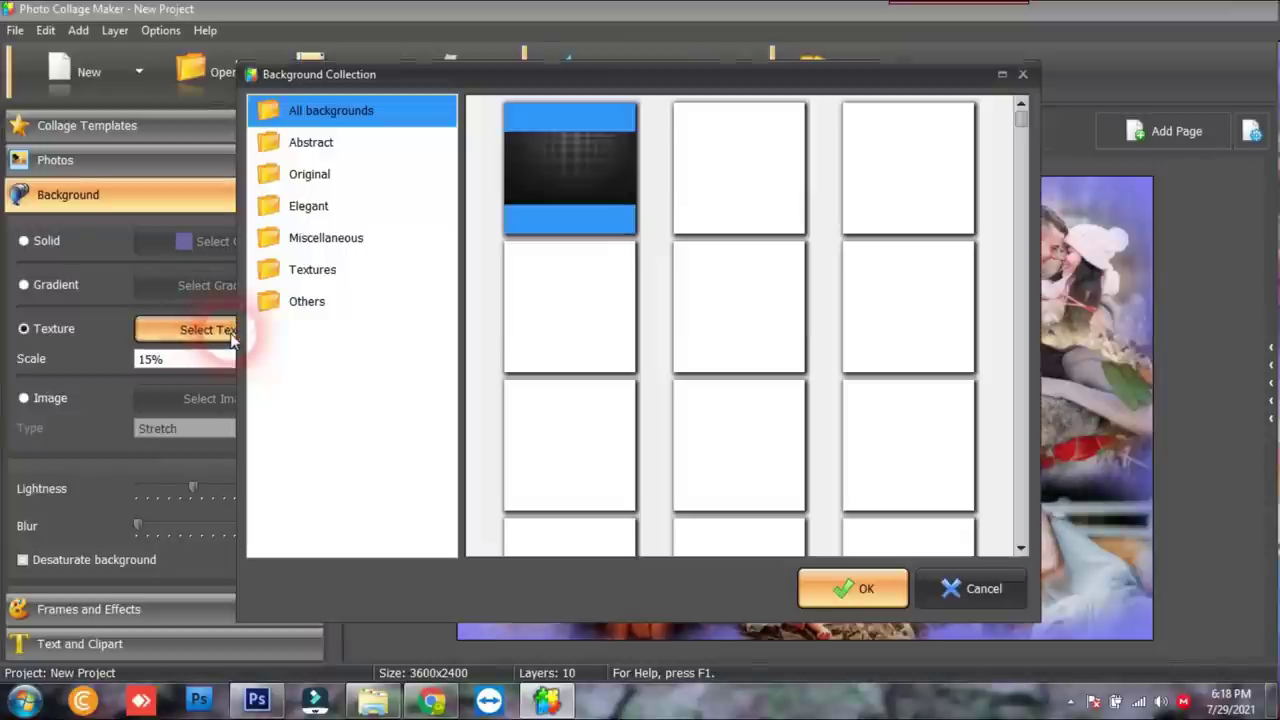
scroll(1021, 168, down, 10)
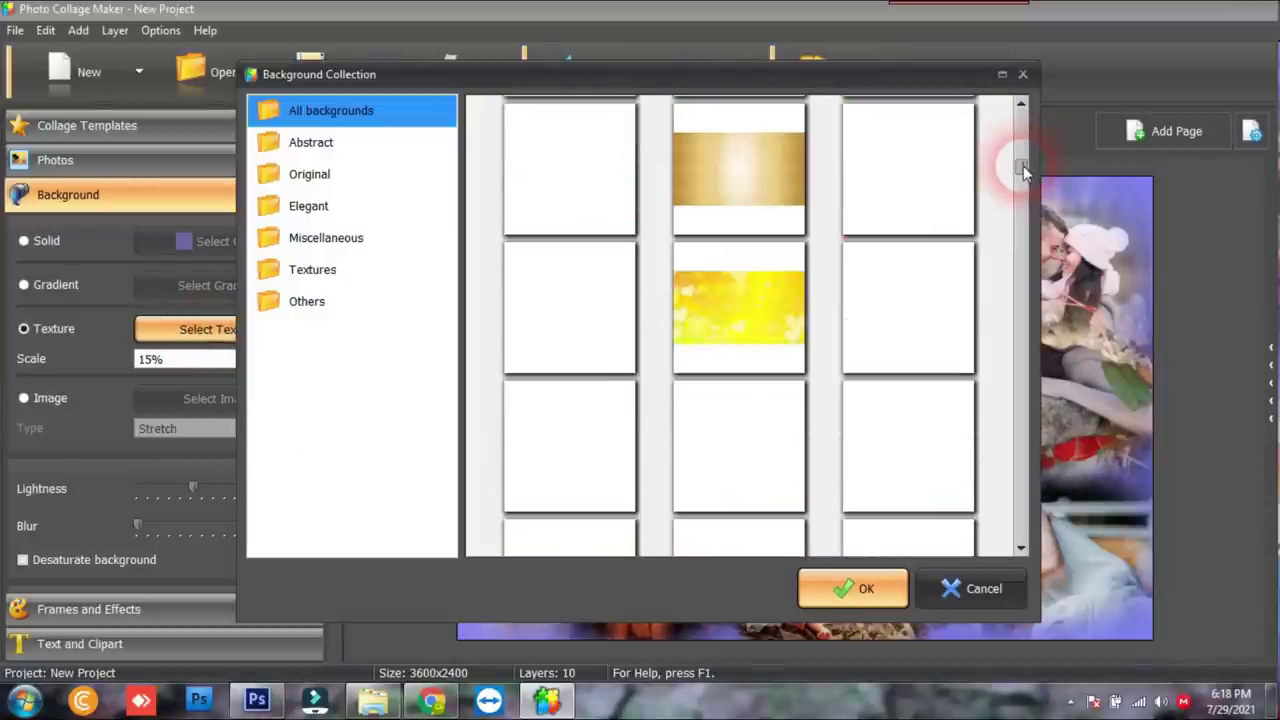
click(940, 404)
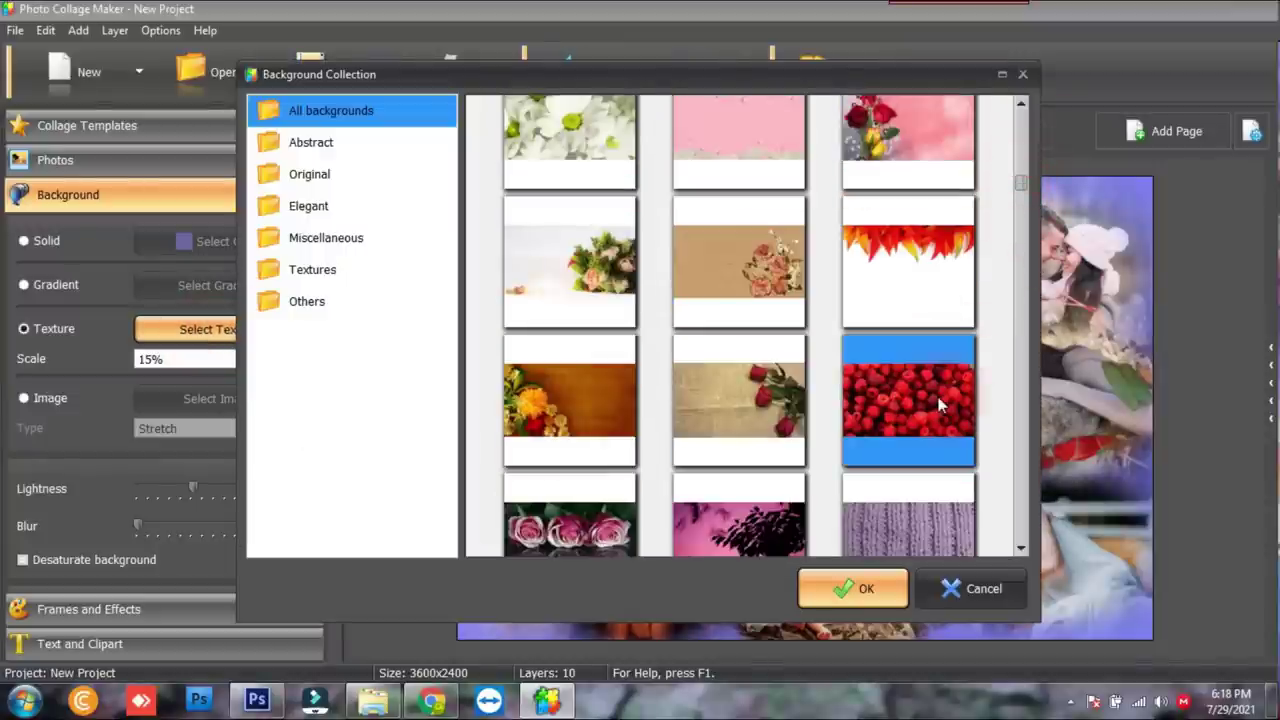
click(848, 589)
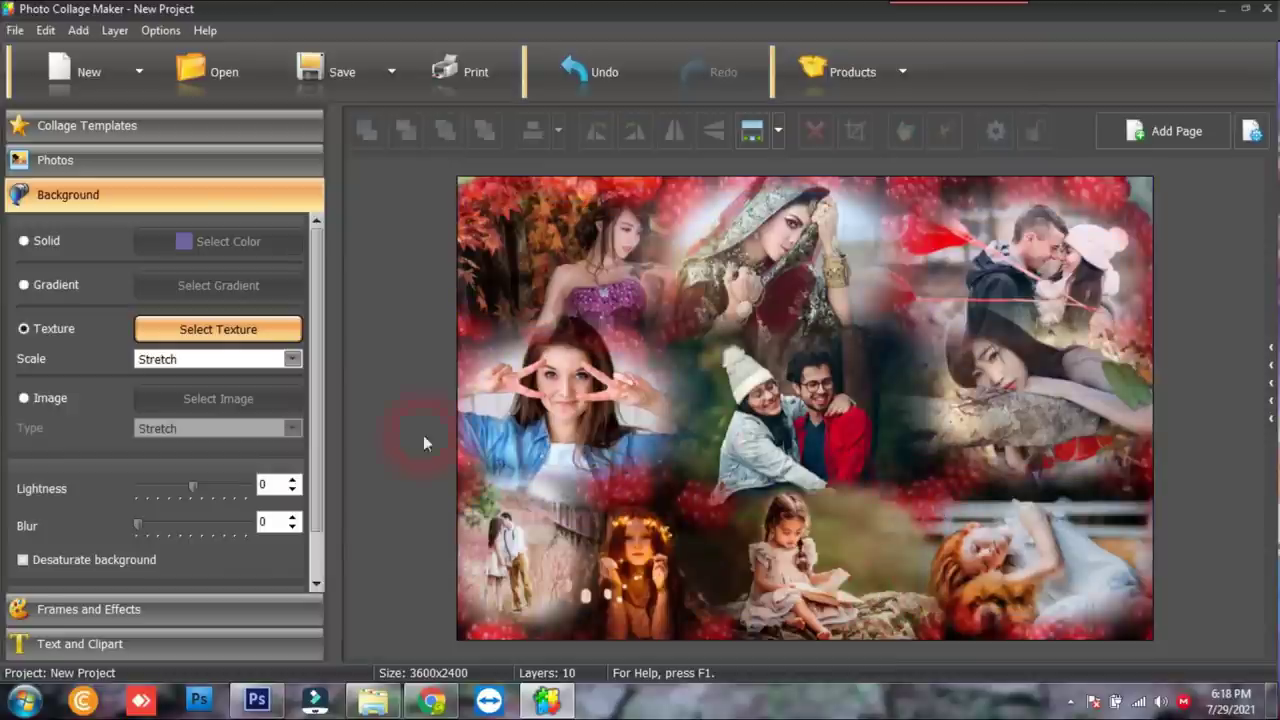
Replace the texture with the orange flowers on brown wood, and that with the landscape red-to-yellow autumn leaves picture
click(236, 330)
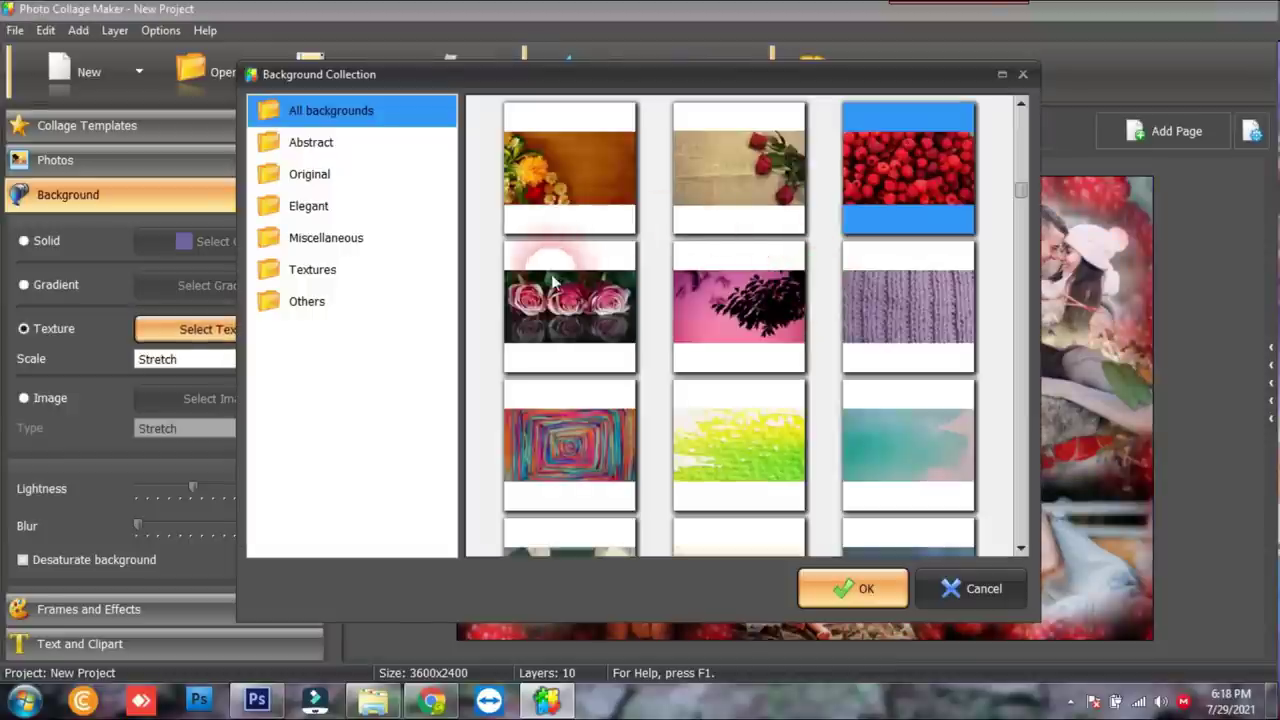
double_click(597, 157)
click(190, 332)
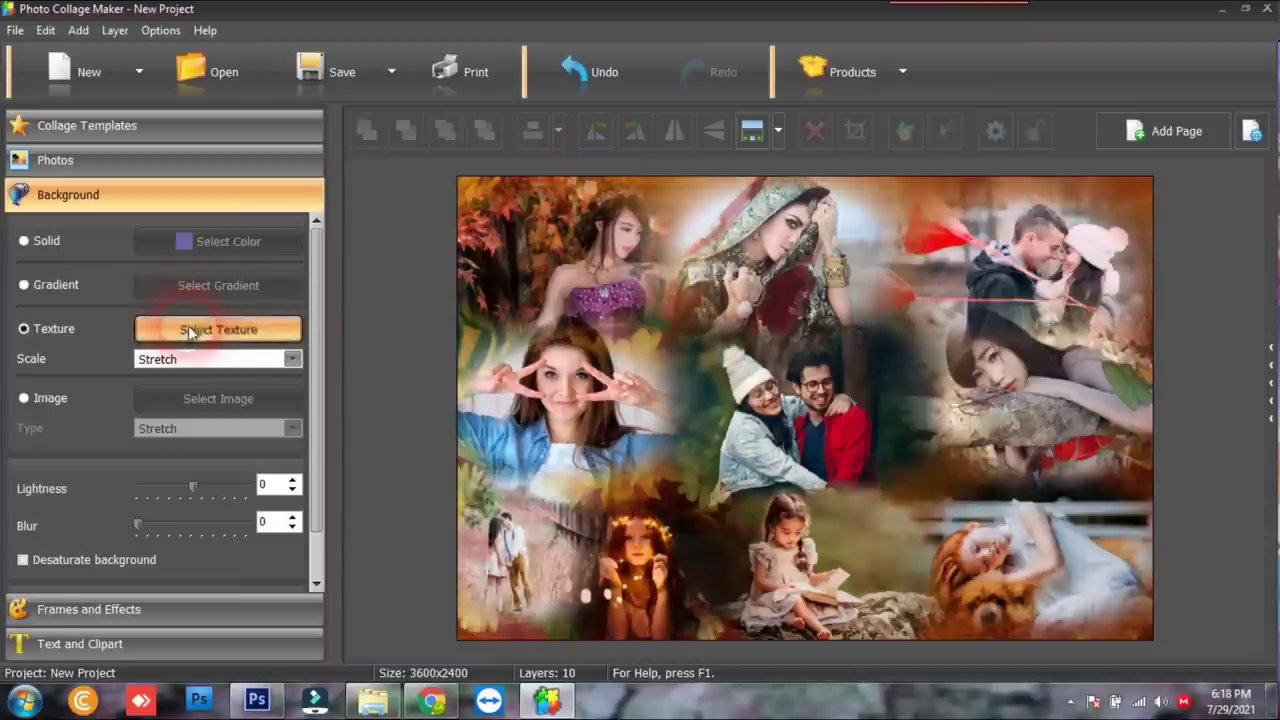
drag(1020, 150, 1050, 471)
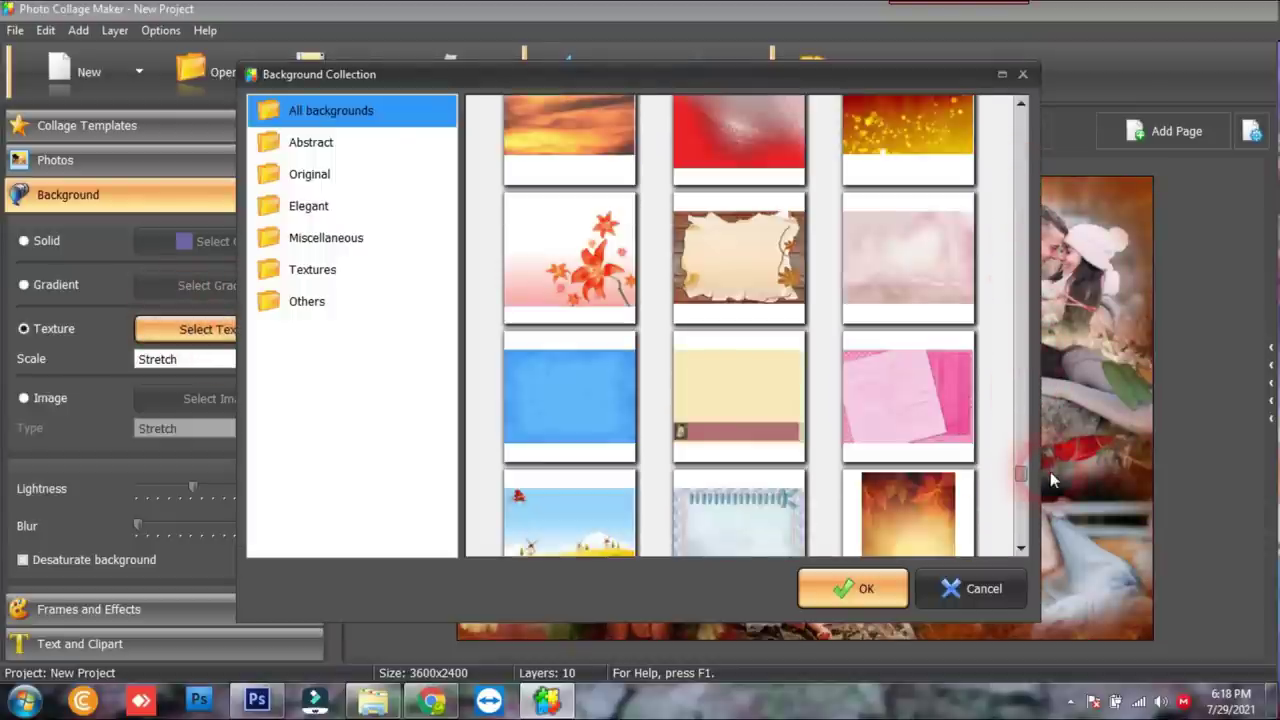
scroll(1050, 474, down, 3)
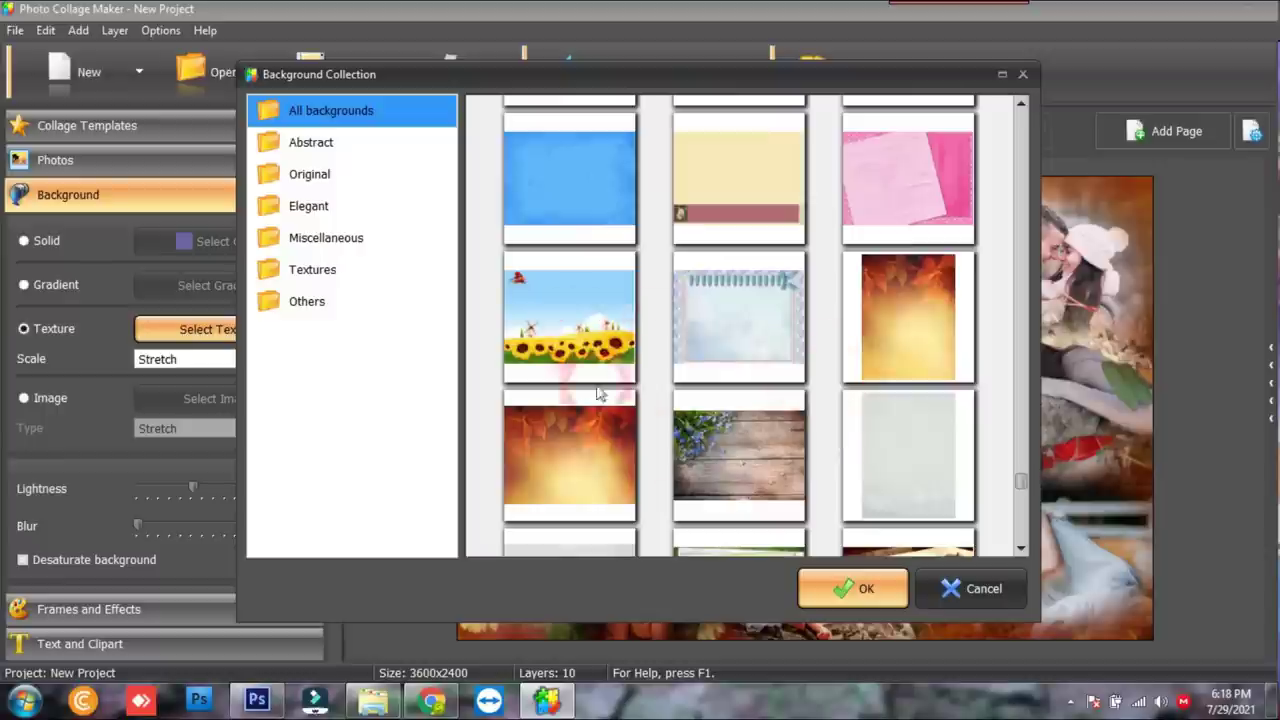
double_click(606, 445)
Switch the background to an image and load 796120.jpg from the DEMO folder on the Desktop
click(185, 394)
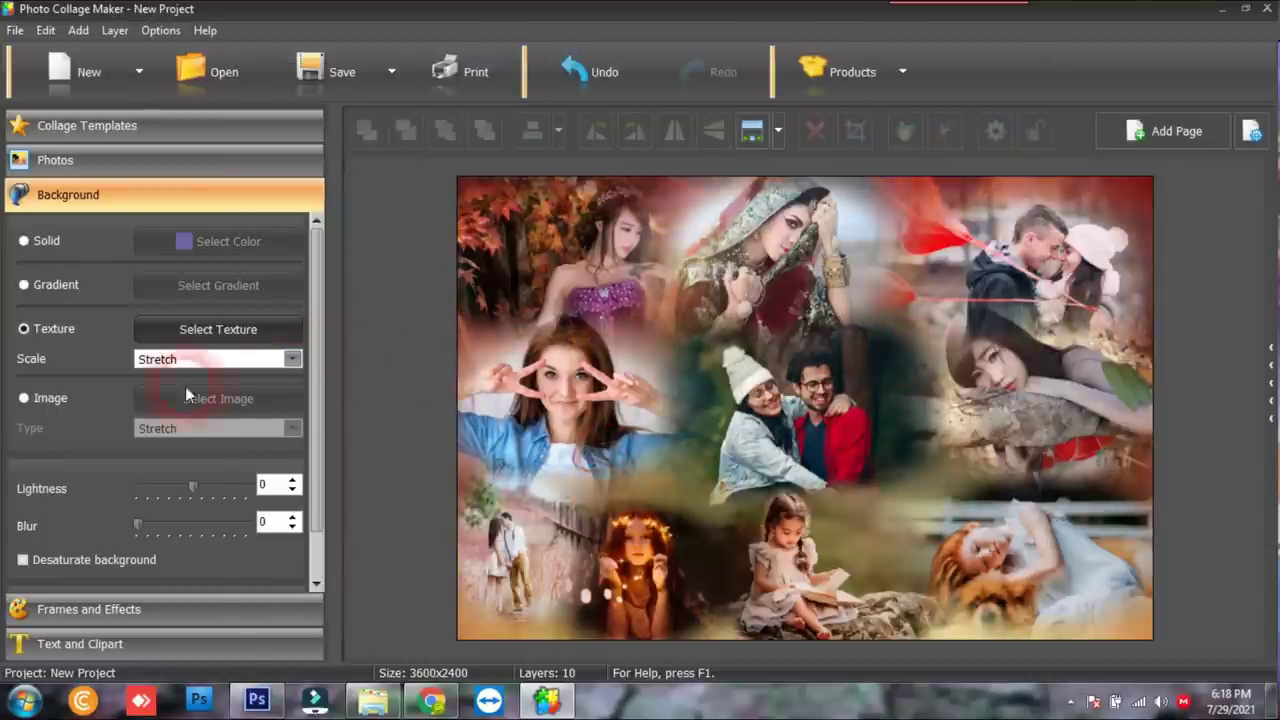
click(43, 399)
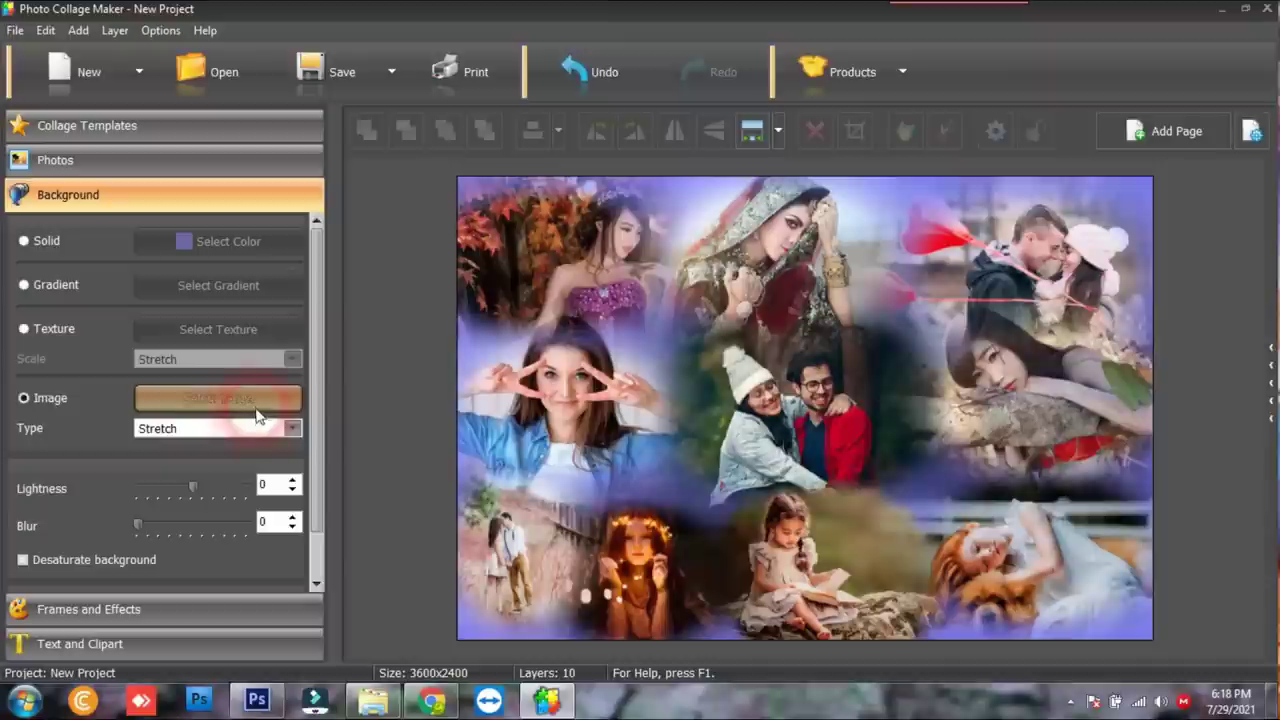
click(514, 383)
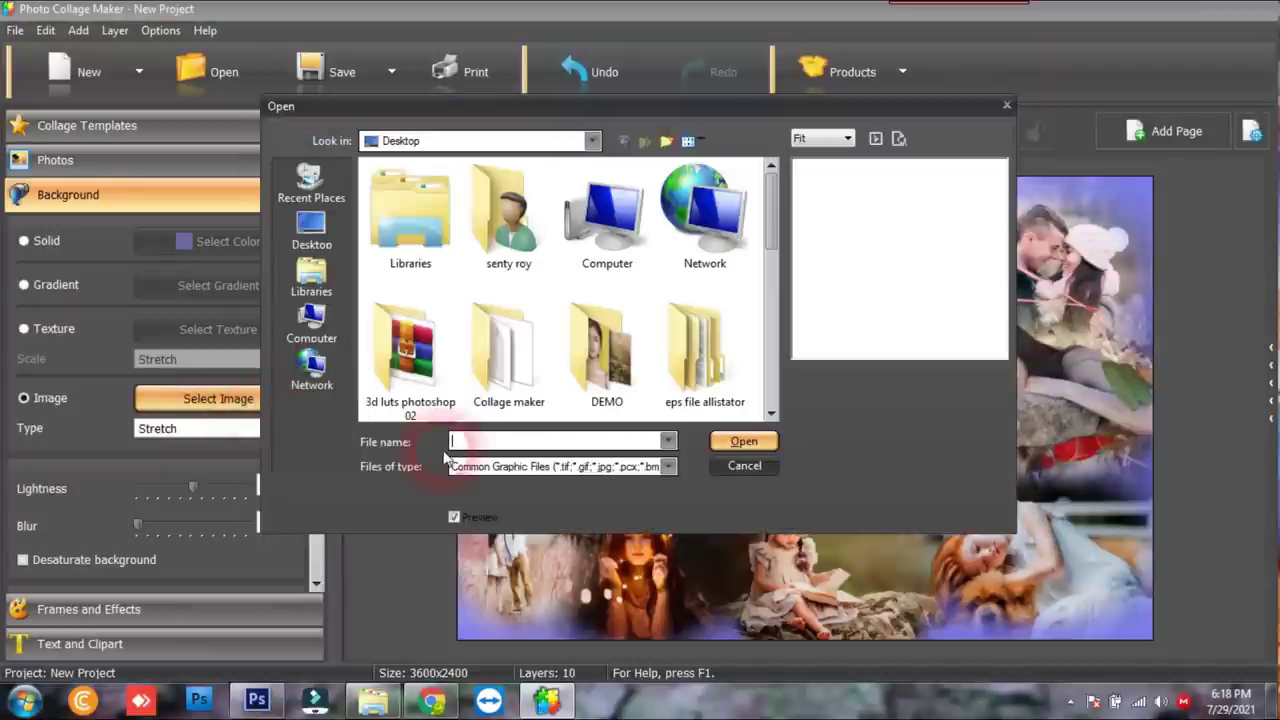
double_click(615, 360)
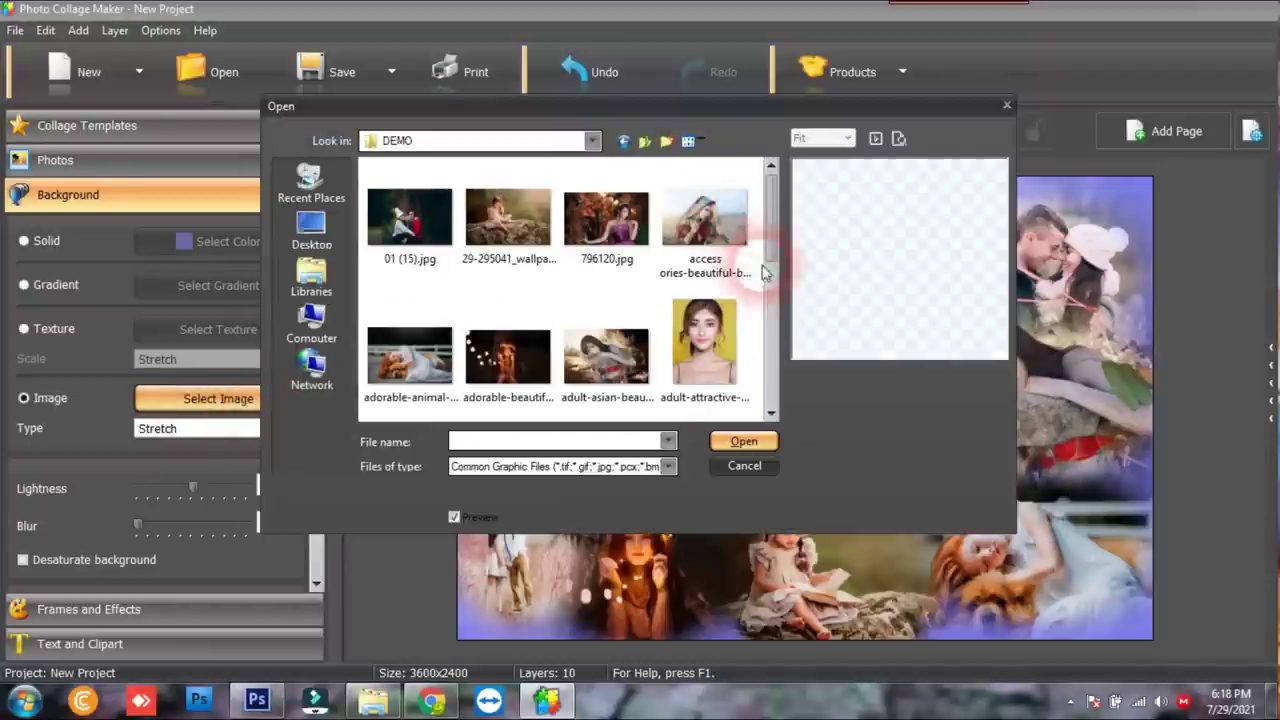
mouse_move(772, 238)
mouse_down()
mouse_move(775, 249)
mouse_move(774, 232)
mouse_up()
click(606, 222)
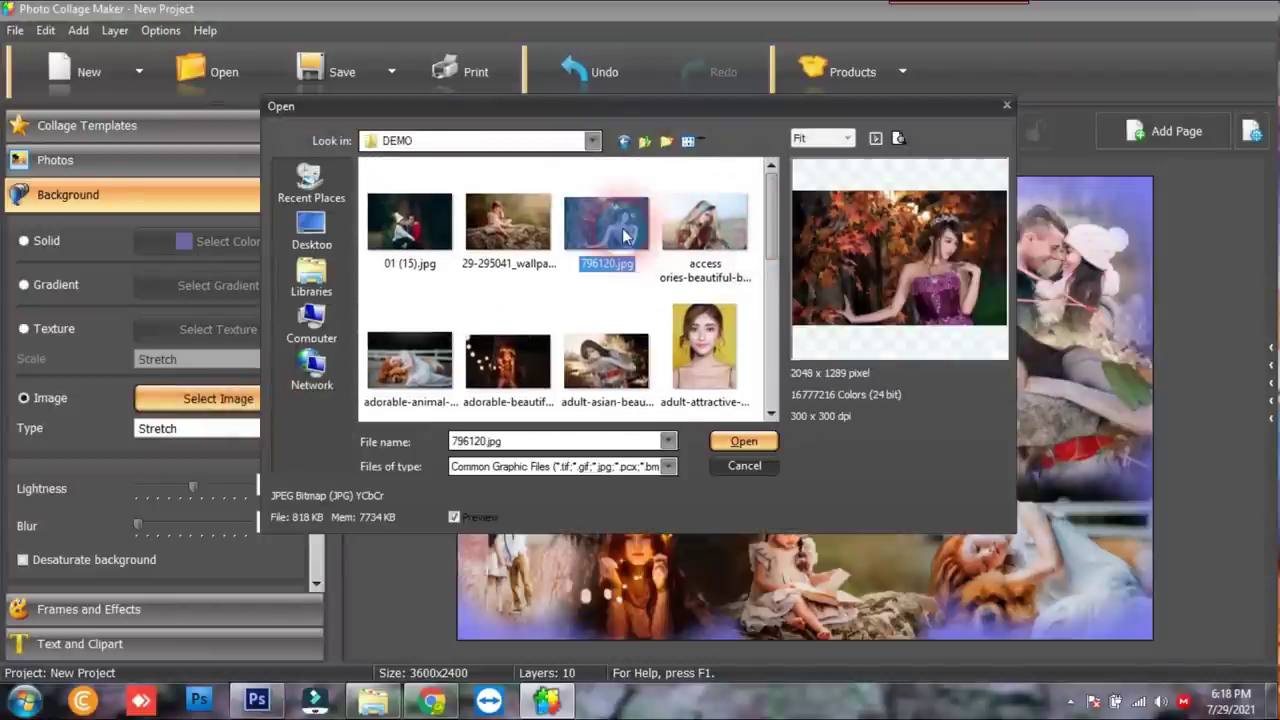
click(752, 468)
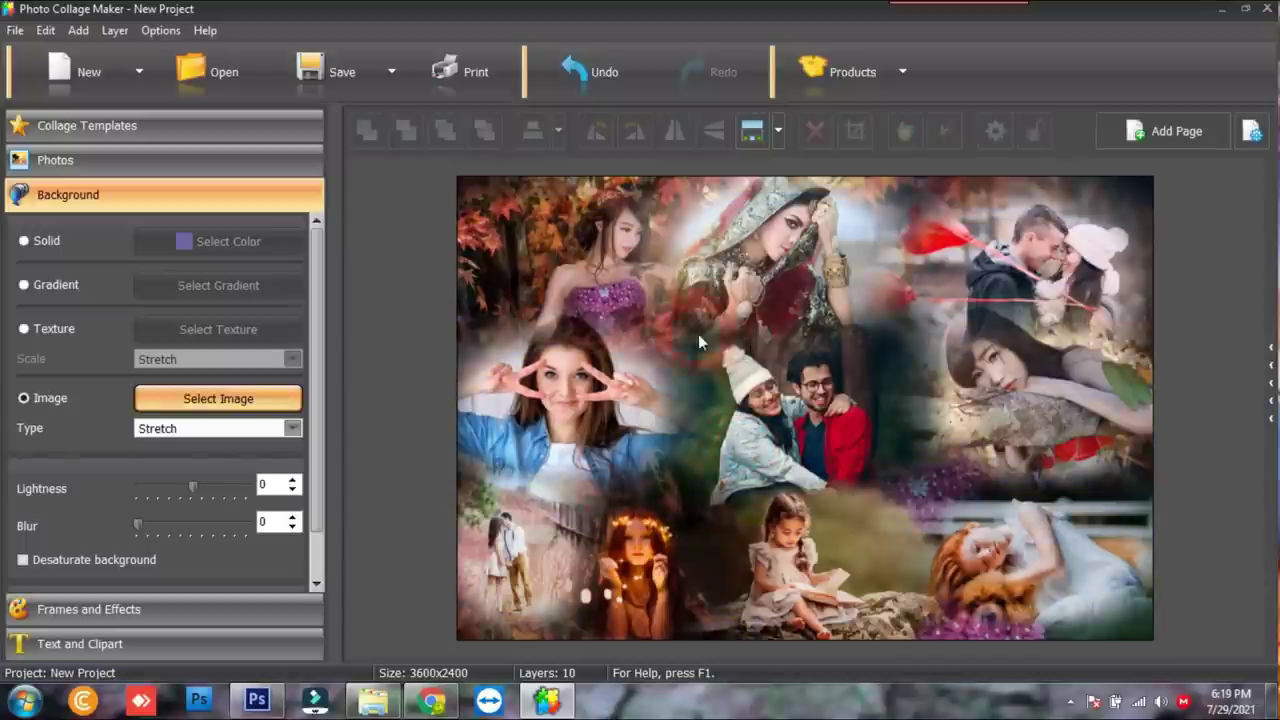
Darken the background image by setting its lightness to -73
click(192, 488)
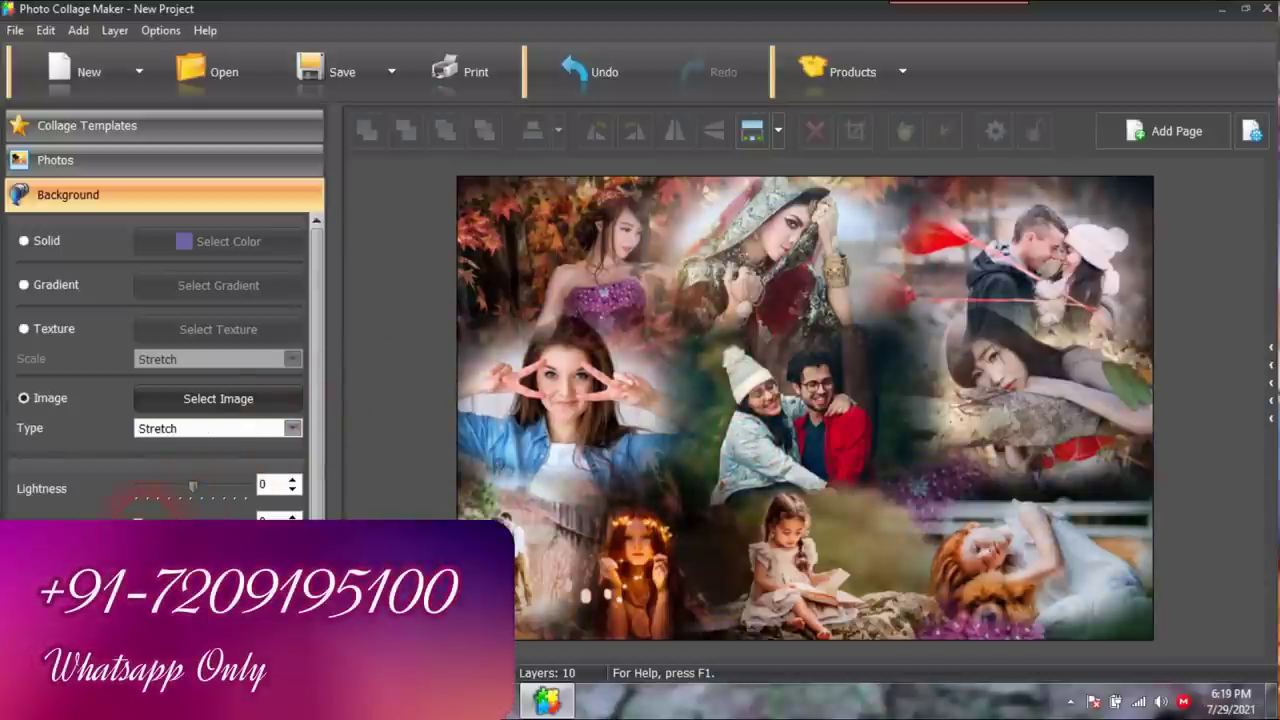
click(138, 525)
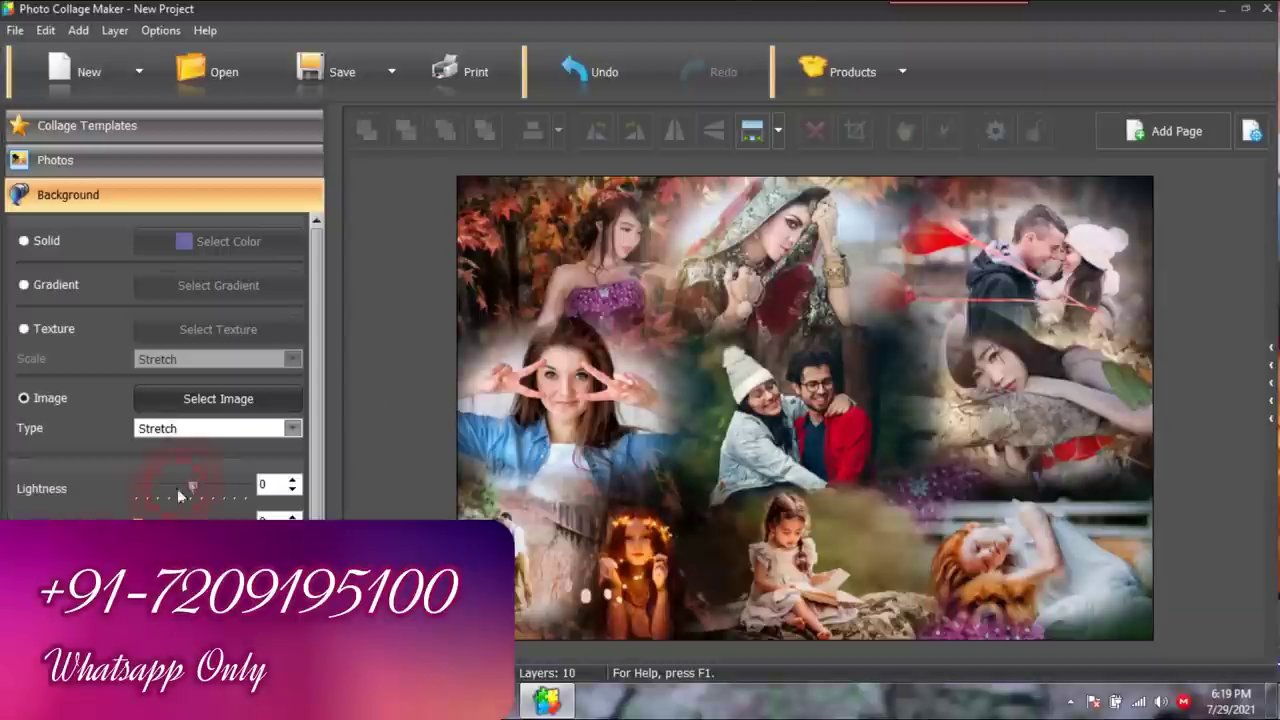
drag(189, 485, 152, 492)
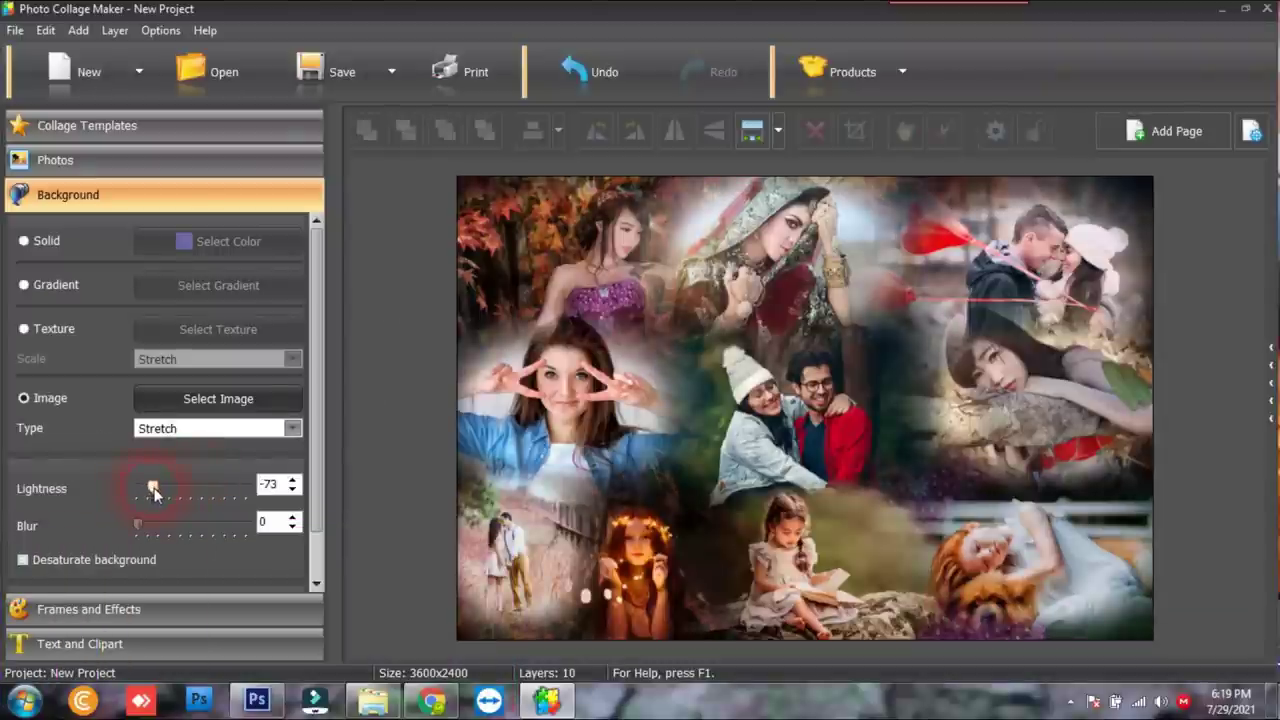
Set the background image's lightness to -3 and its blur to 51
drag(245, 488, 188, 490)
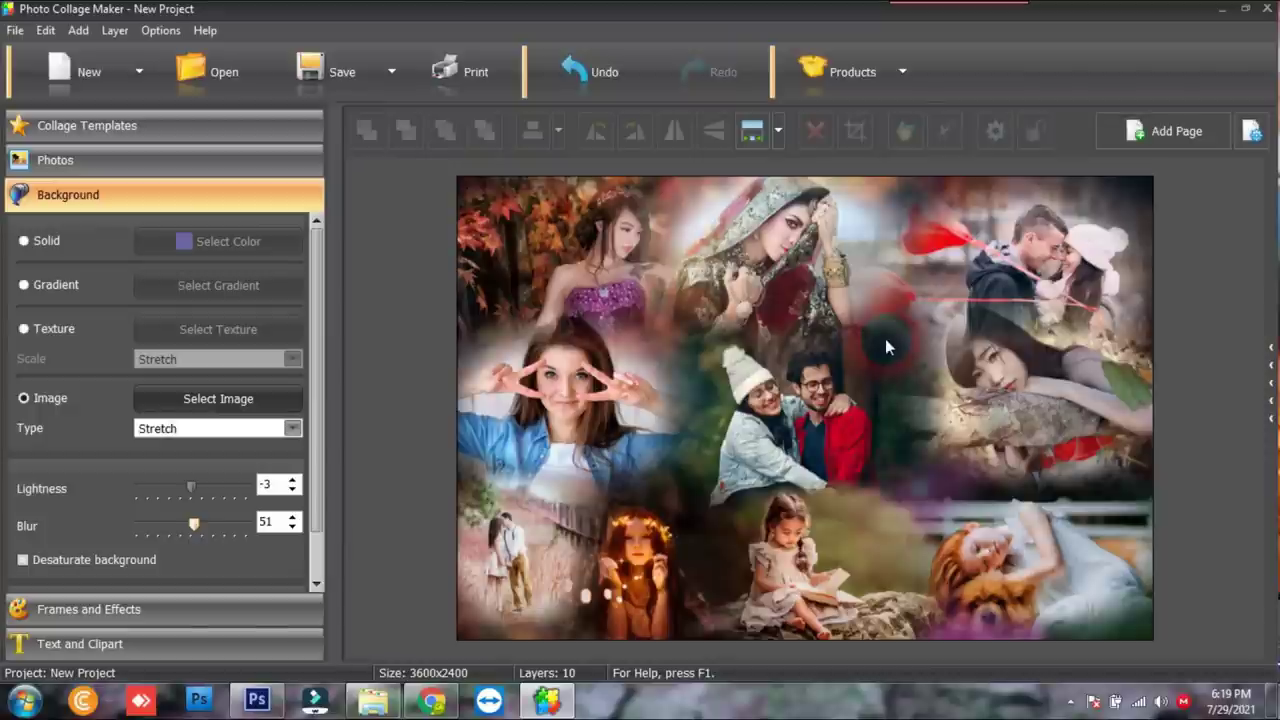
Apply the Desaturate filter to the photo of the embracing couple in the middle of the collage
click(70, 612)
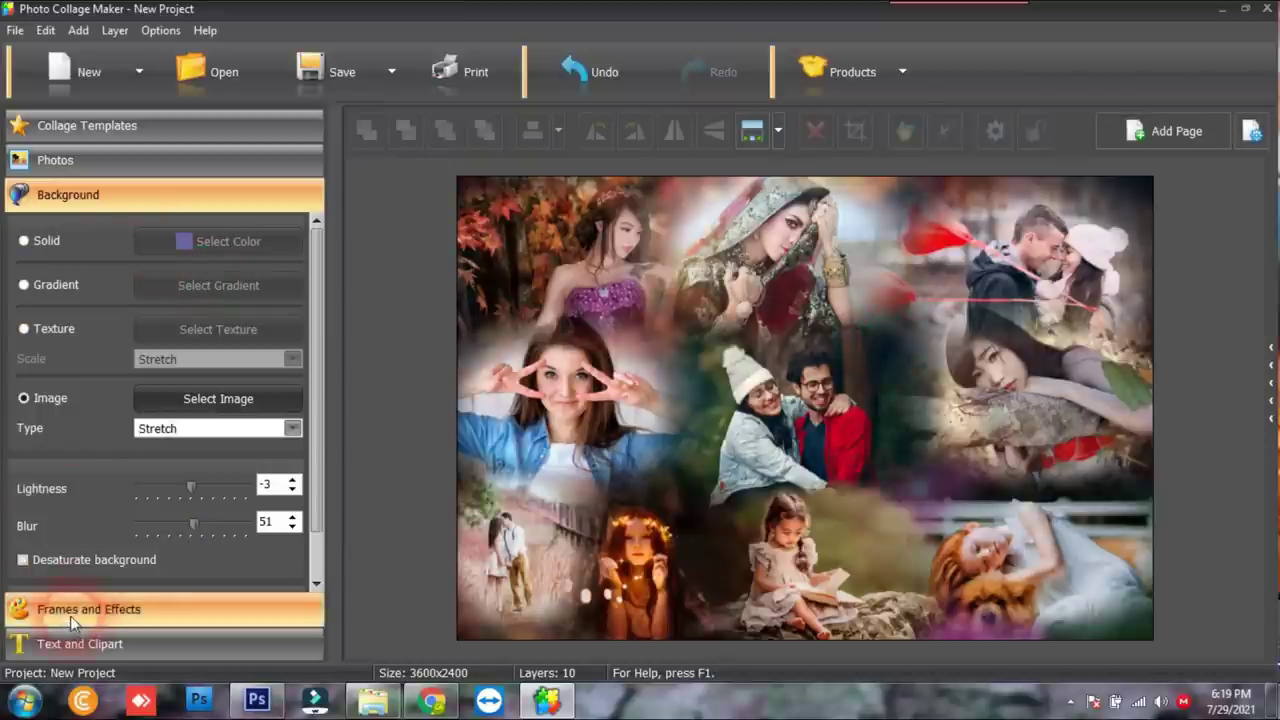
click(177, 362)
click(210, 272)
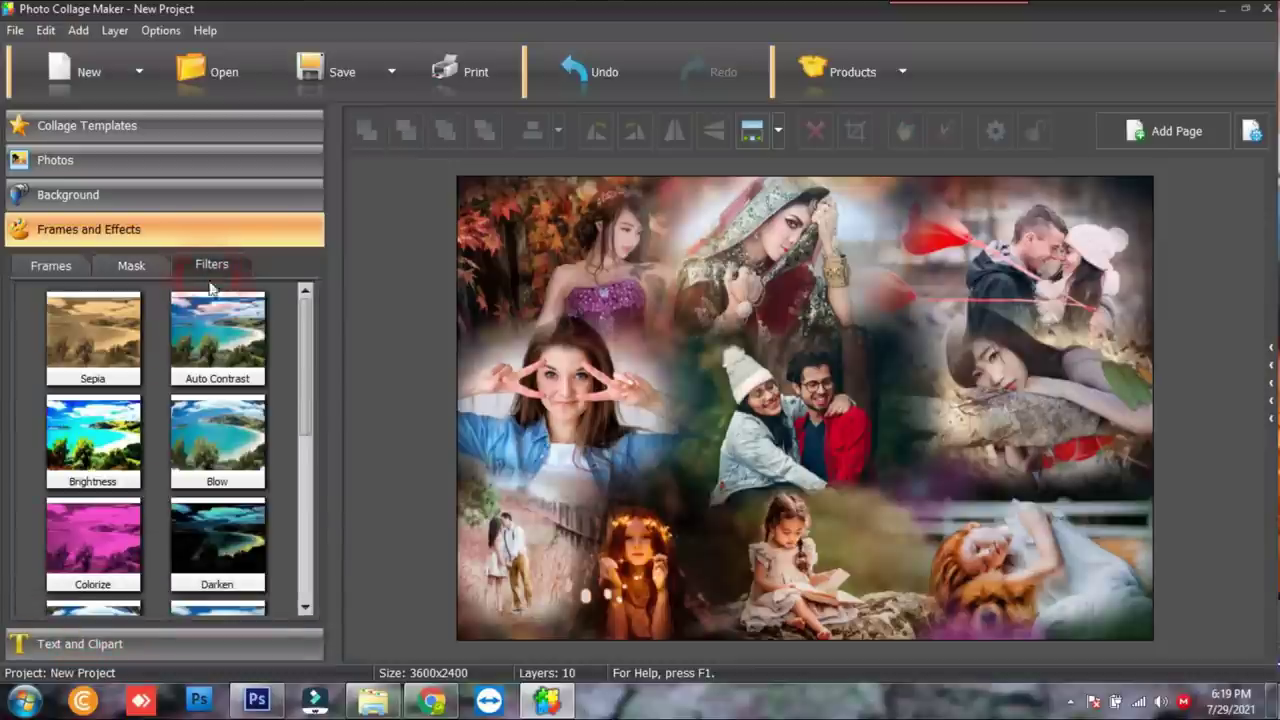
drag(301, 348, 308, 493)
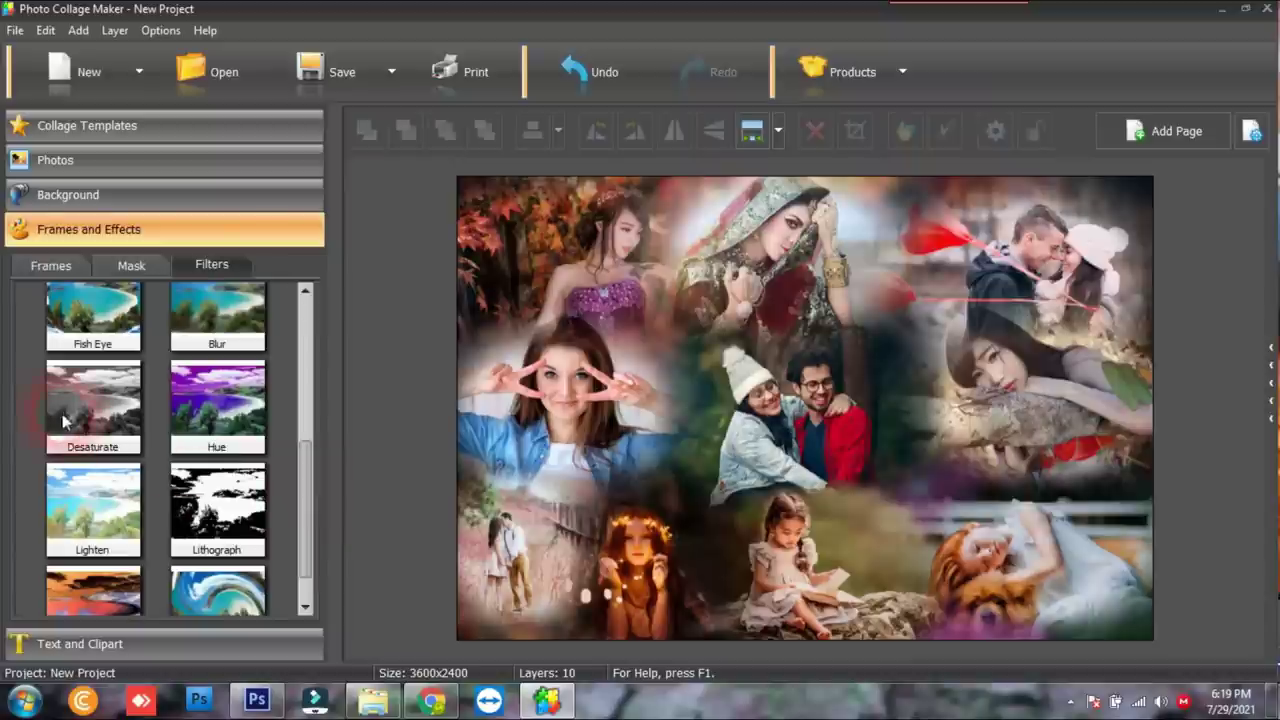
drag(76, 404, 808, 425)
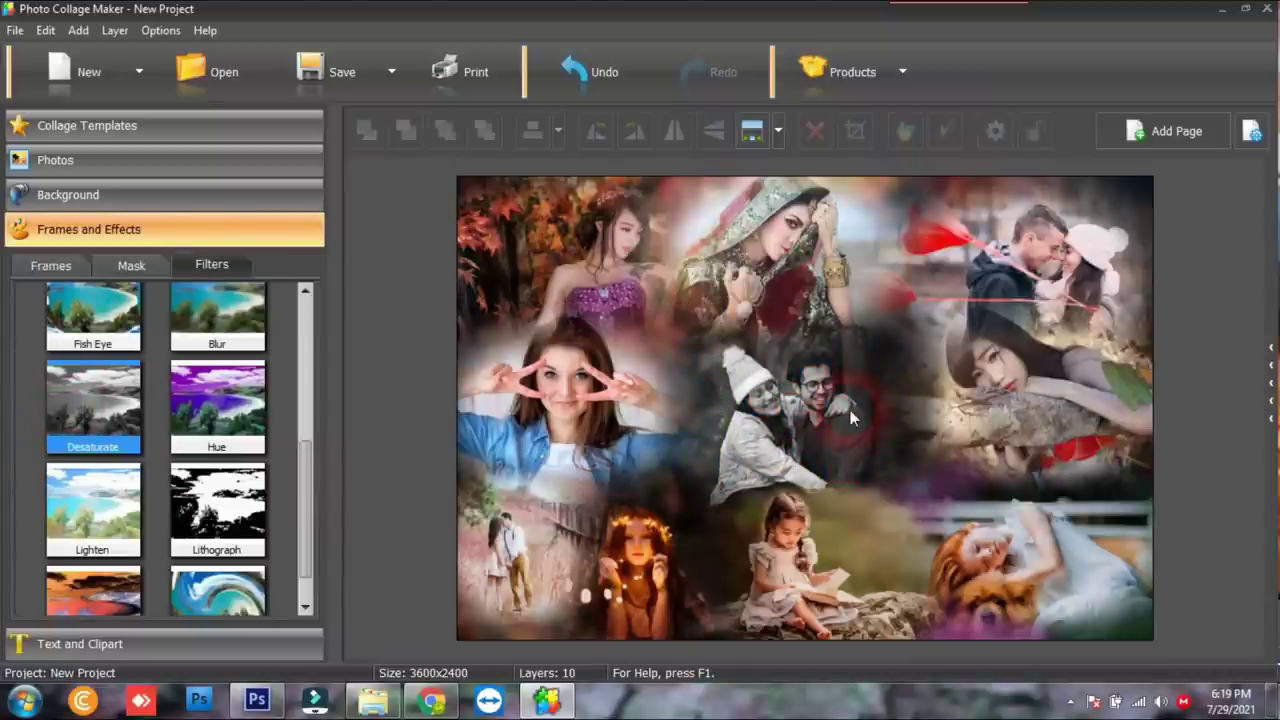
Apply the Sepia filter with the first gallery preset to the photo of the woman in the purple dress
drag(310, 529, 314, 357)
click(74, 340)
drag(337, 353, 564, 241)
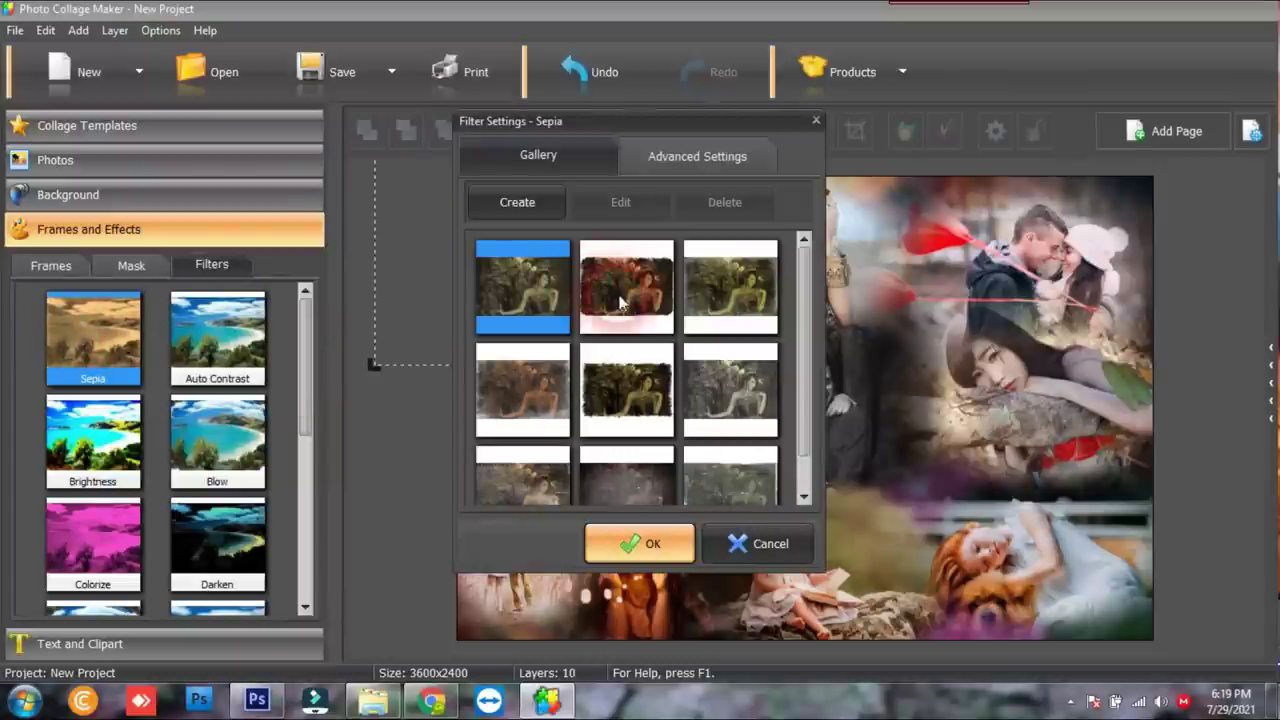
scroll(811, 327, down, 2)
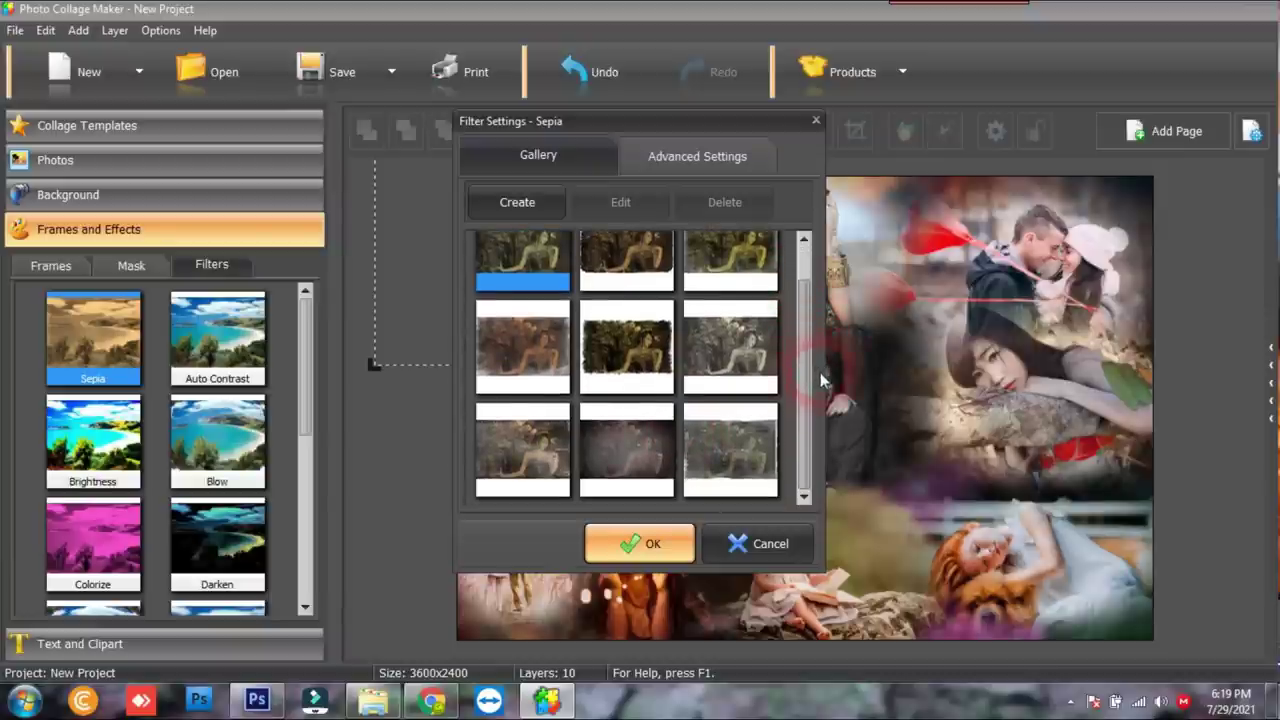
scroll(818, 320, up, 2)
scroll(818, 320, down, 1)
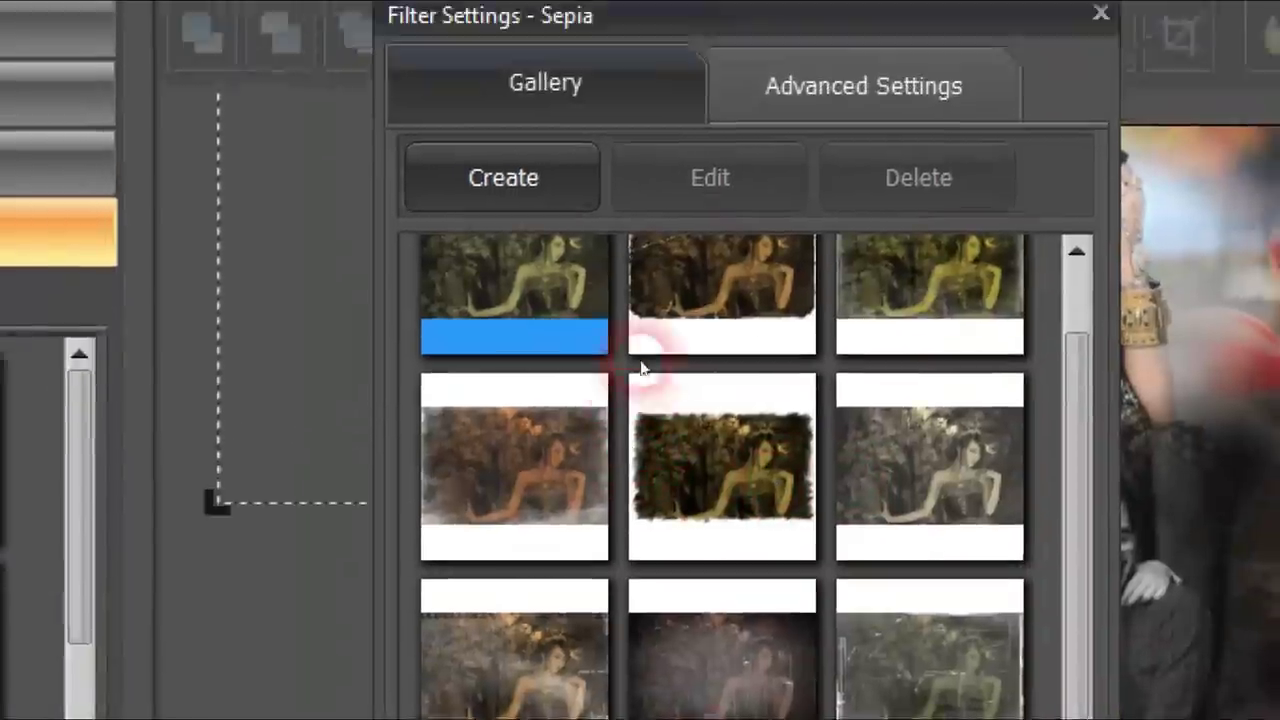
drag(630, 122, 725, 114)
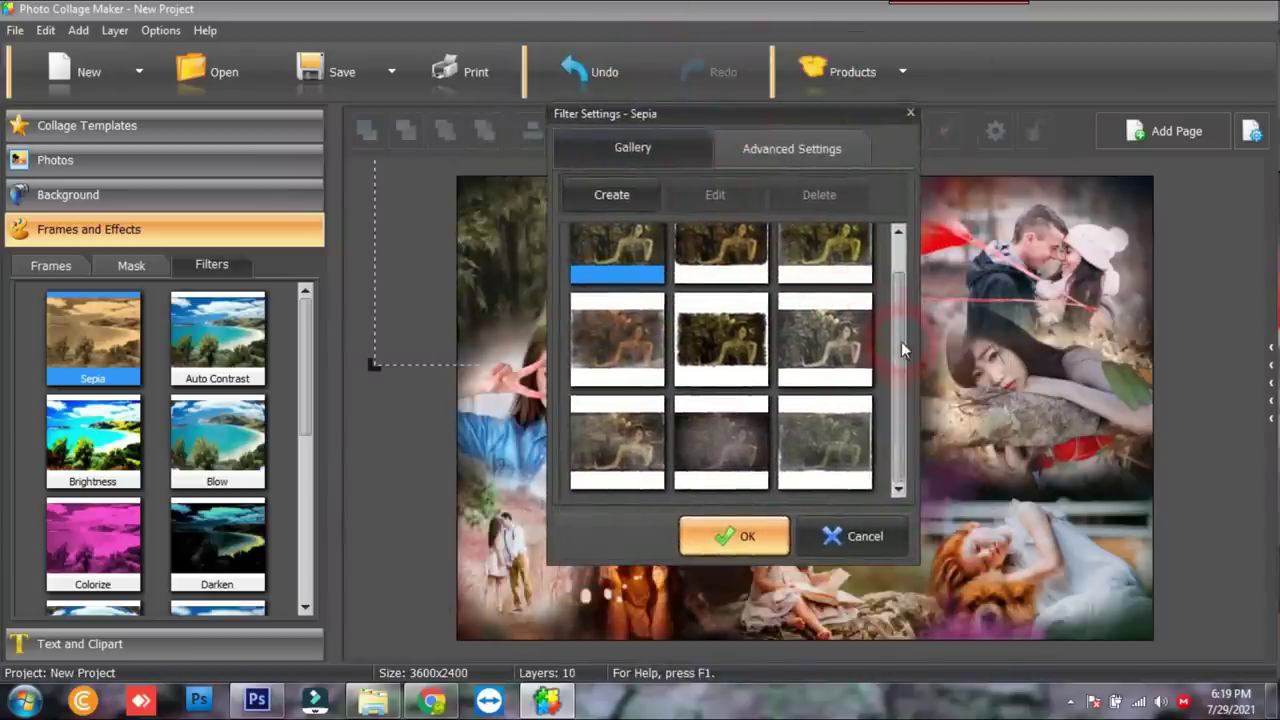
scroll(901, 341, up, 1)
scroll(897, 345, down, 1)
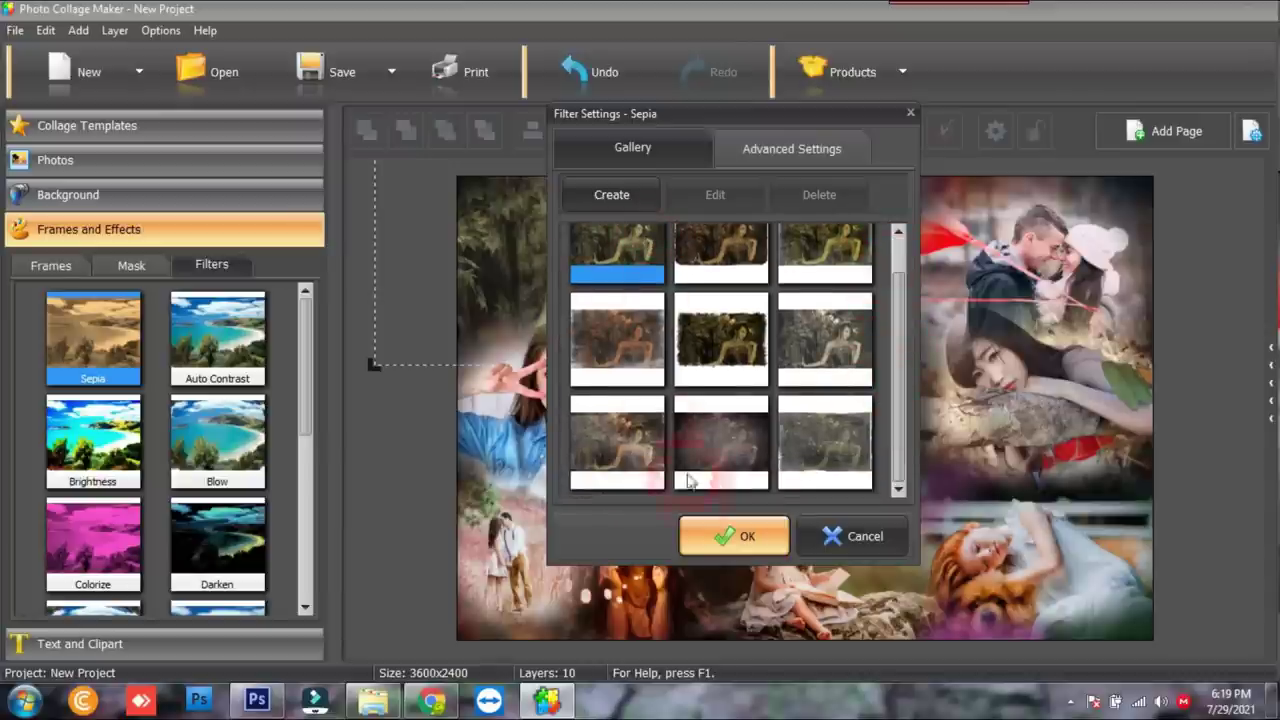
click(735, 536)
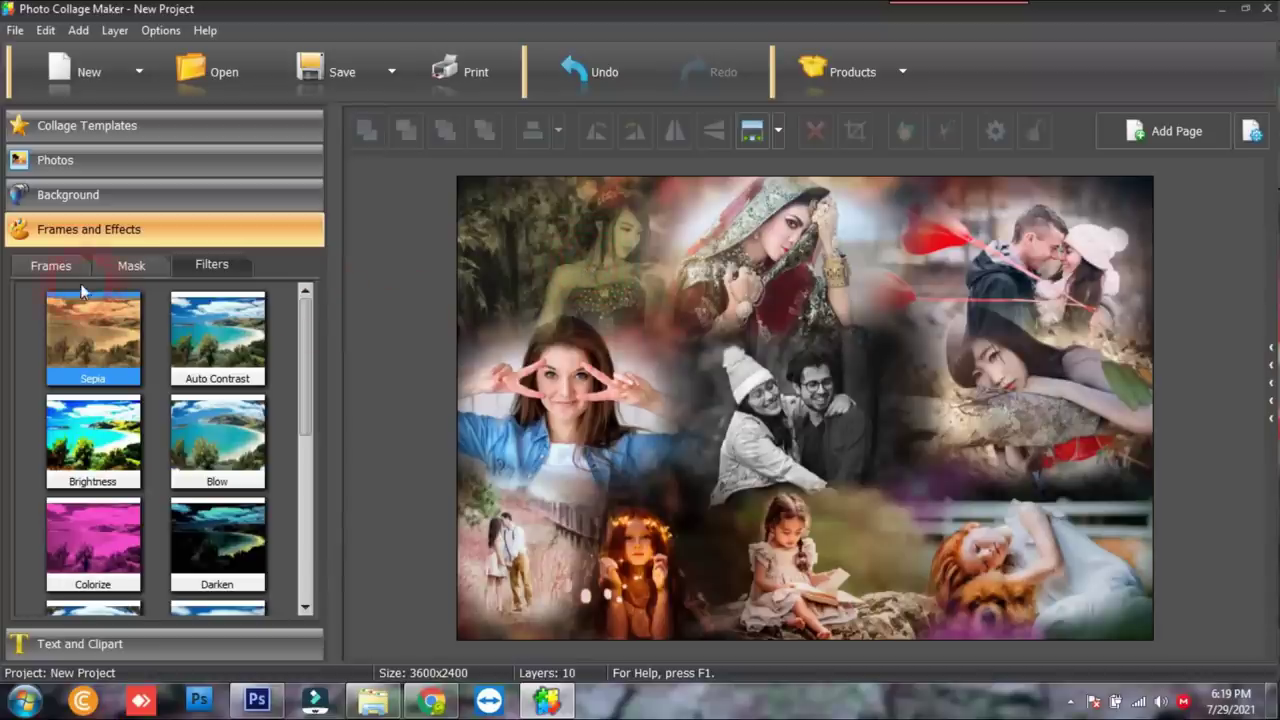
Bring up the Classic photo frames and look through them to the end of the collection
click(54, 267)
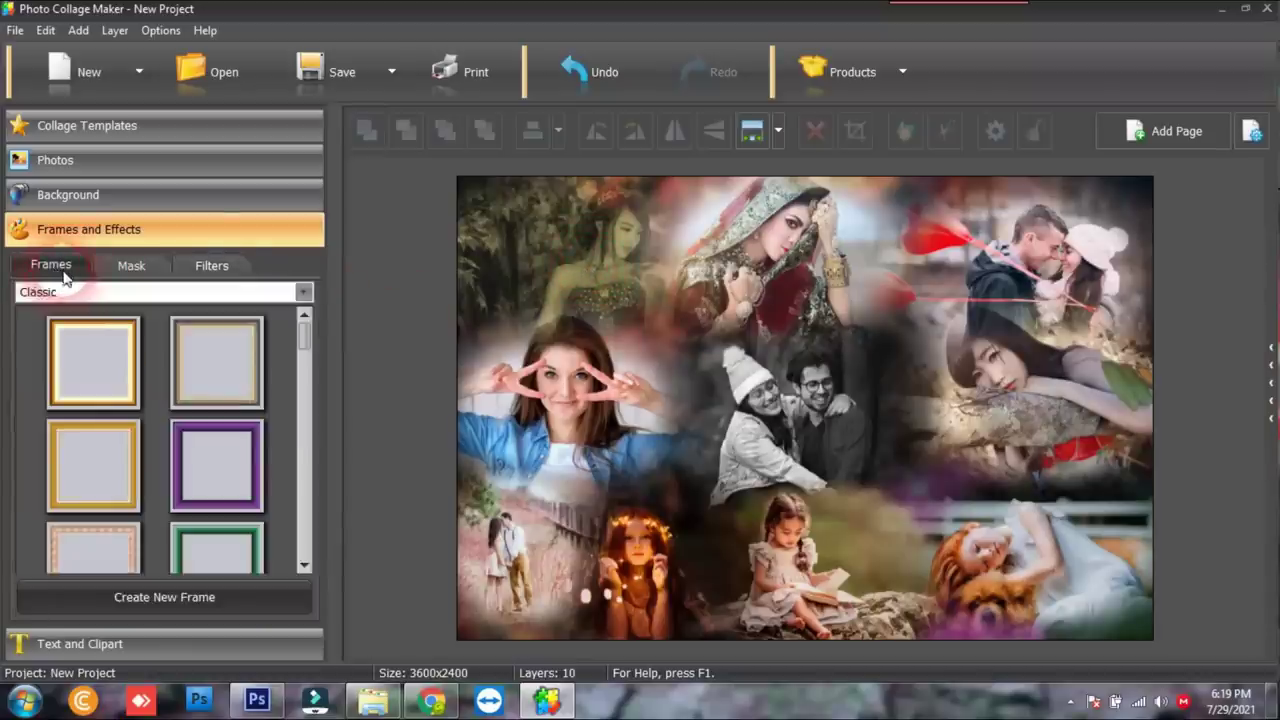
drag(305, 342, 303, 568)
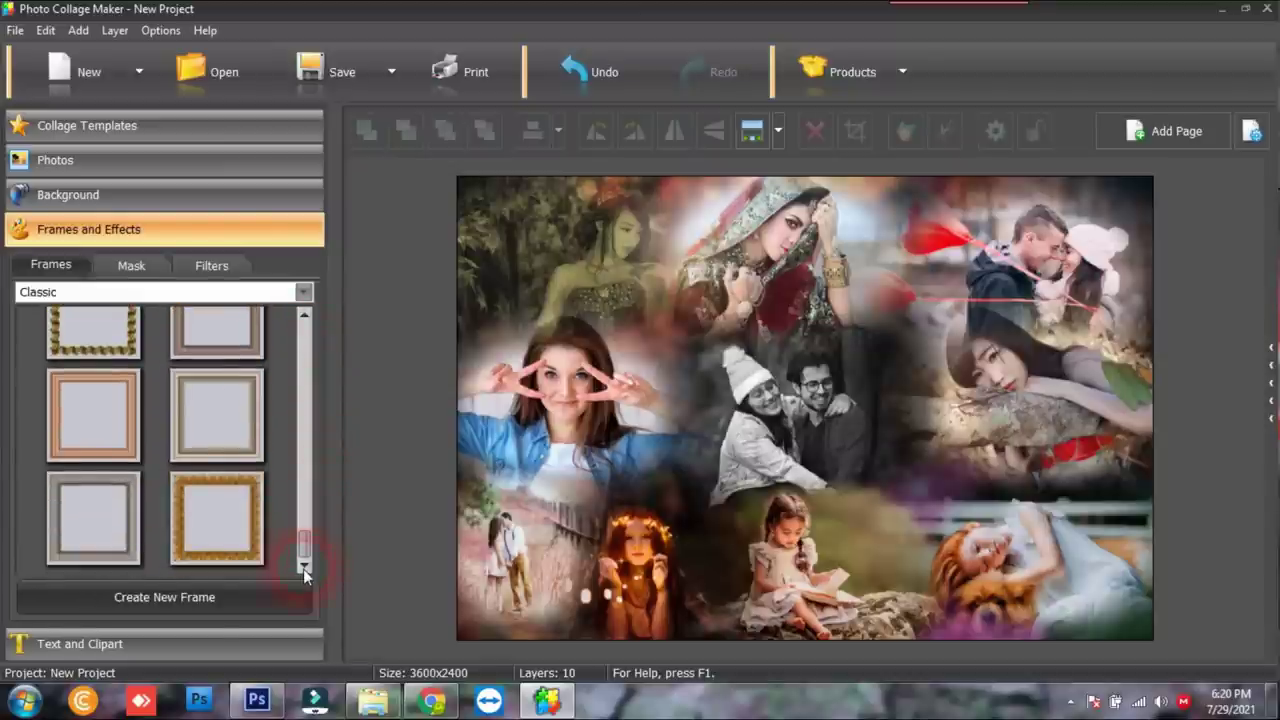
click(157, 601)
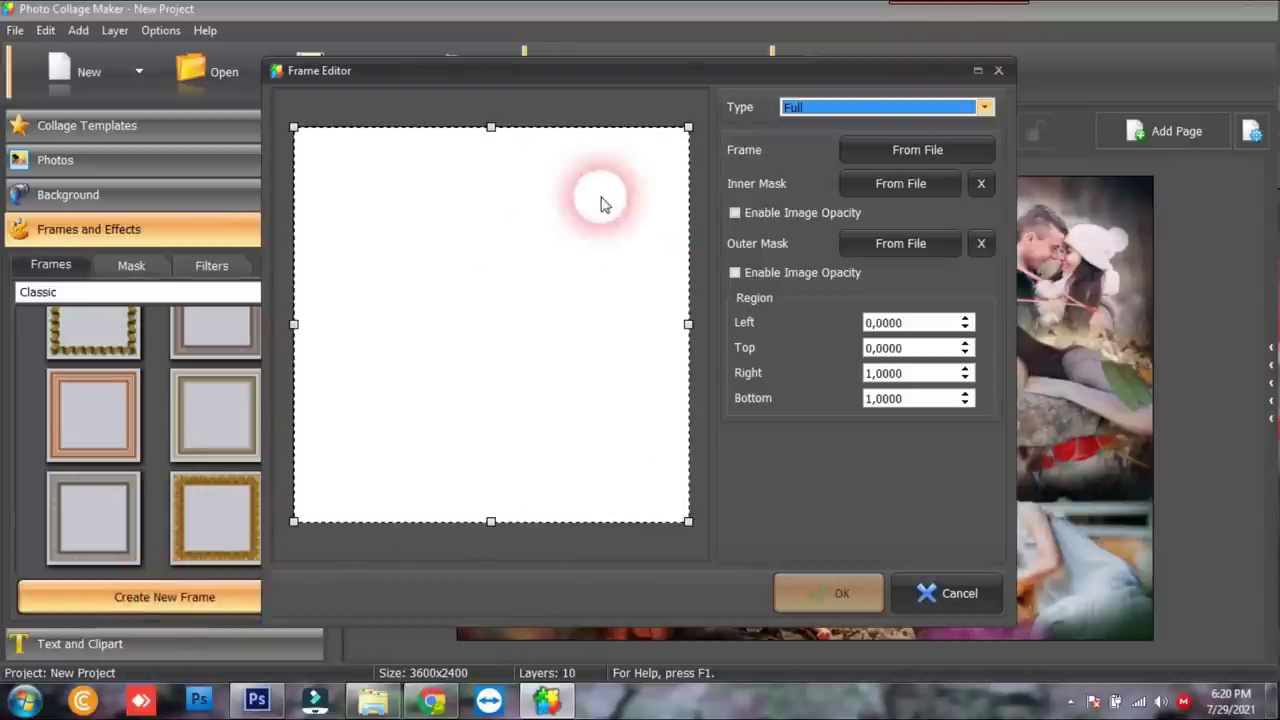
click(941, 114)
click(941, 107)
click(850, 139)
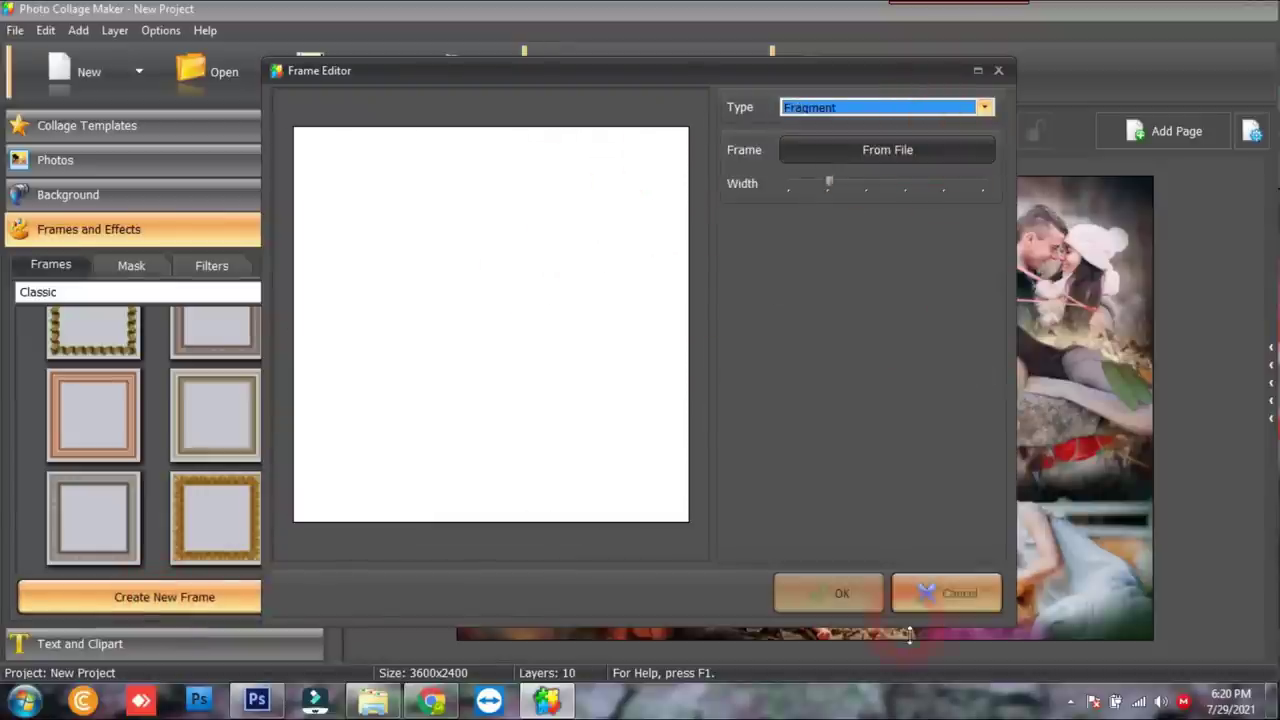
click(950, 592)
Apply the Classic frame with the golden-brown leaf-like pattern to the black-and-white couple photo
drag(312, 542, 310, 523)
click(93, 527)
drag(93, 527, 808, 408)
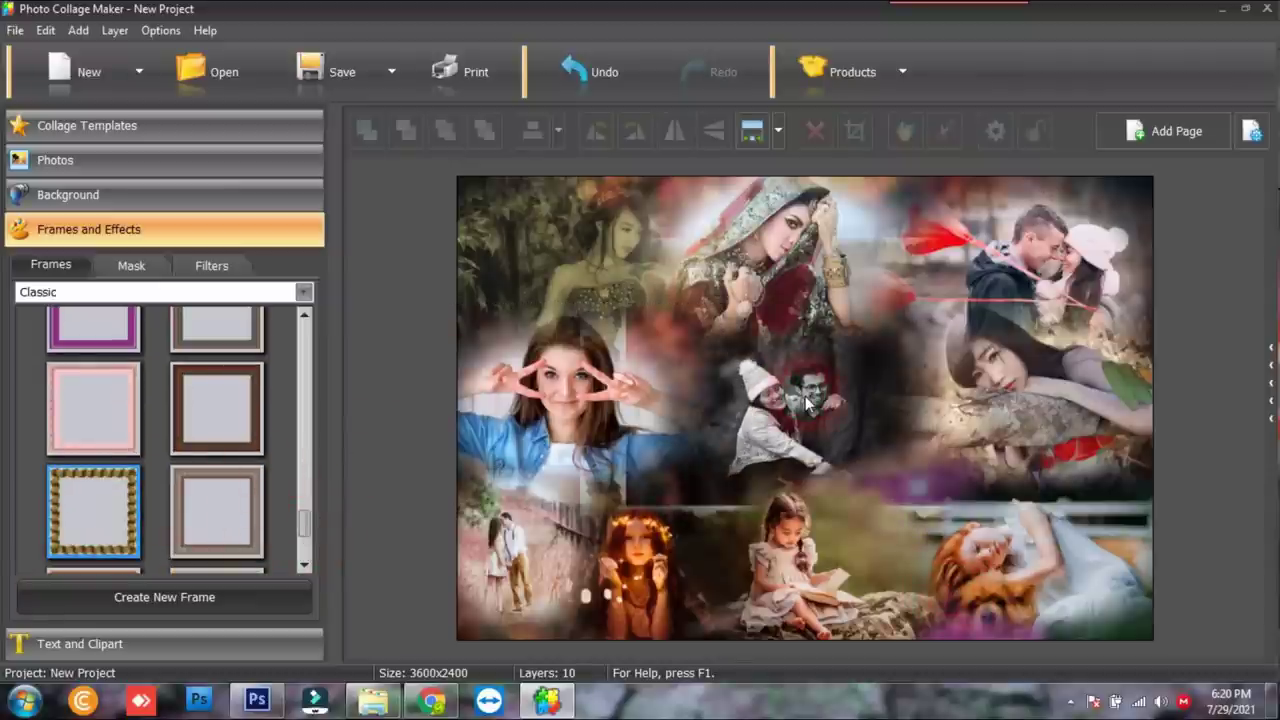
Bring the framed couple photo forward, layer by layer, until it is in front of all other photos
click(775, 425)
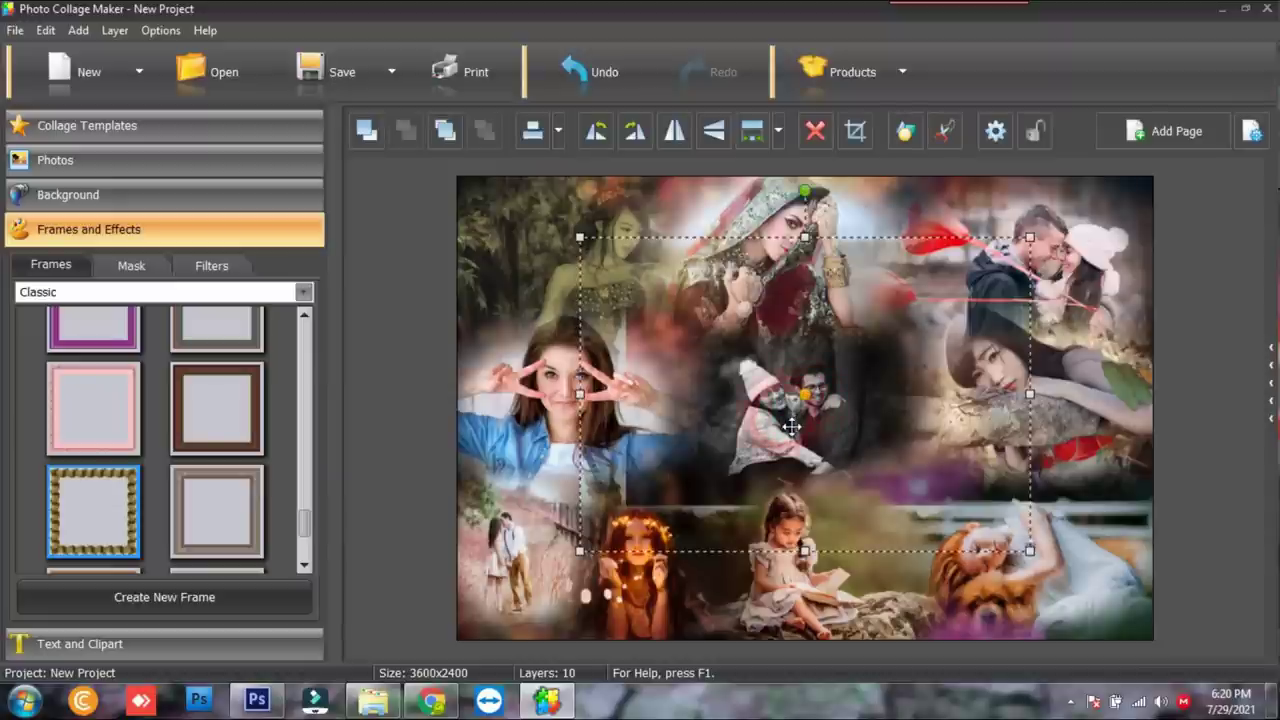
click(366, 131)
click(366, 131)
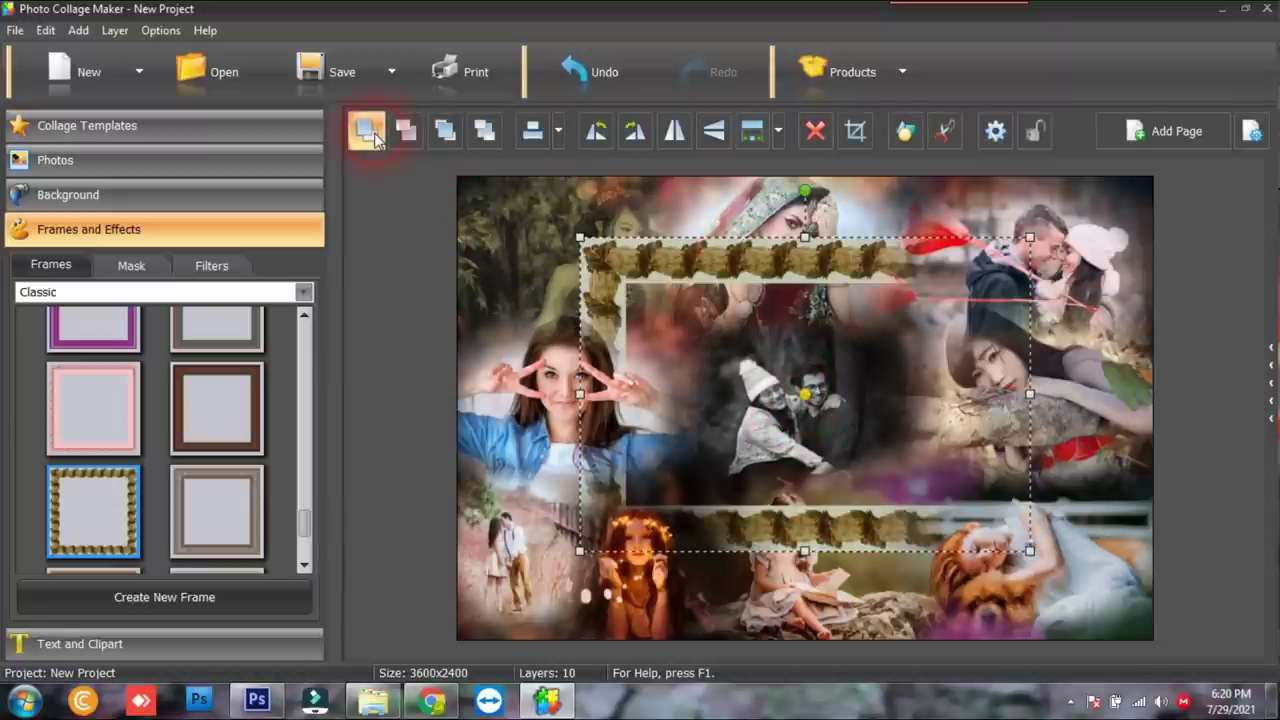
click(366, 131)
click(366, 131)
click(366, 131)
click(366, 131)
click(366, 131)
click(366, 131)
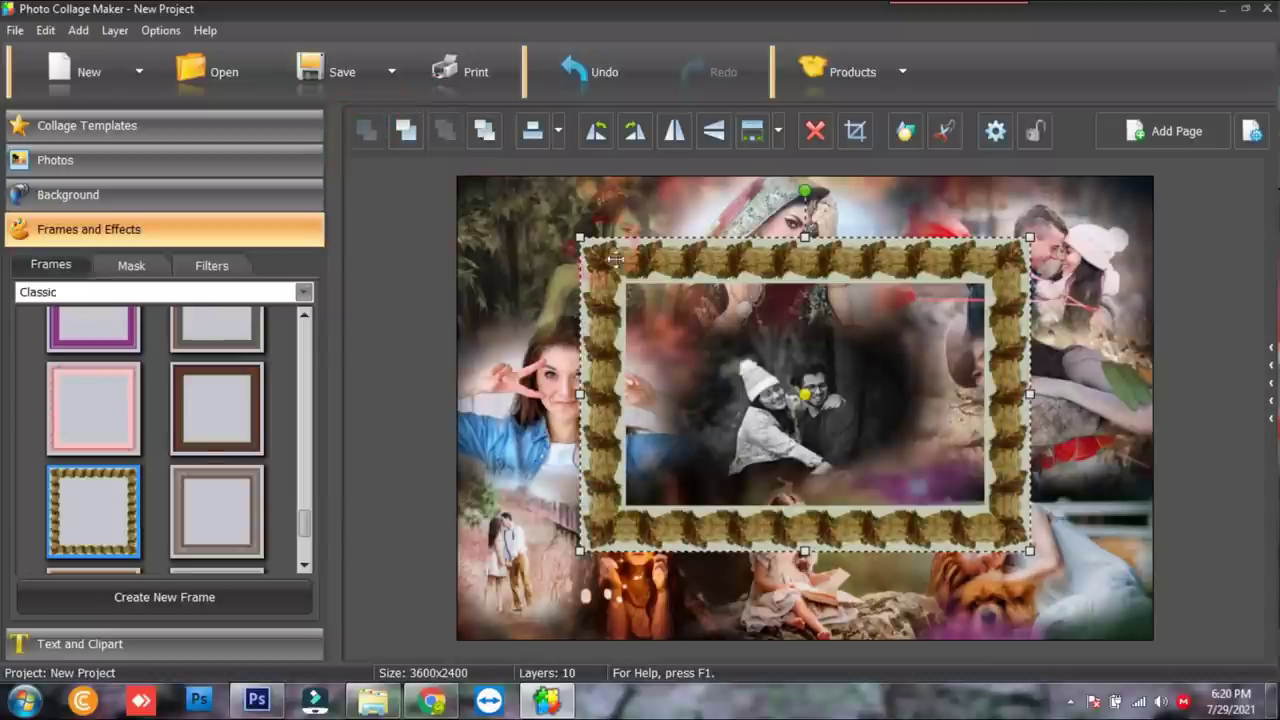
Shrink the framed couple photo and place it in the middle of the collage
drag(1036, 242, 870, 340)
drag(804, 457, 860, 437)
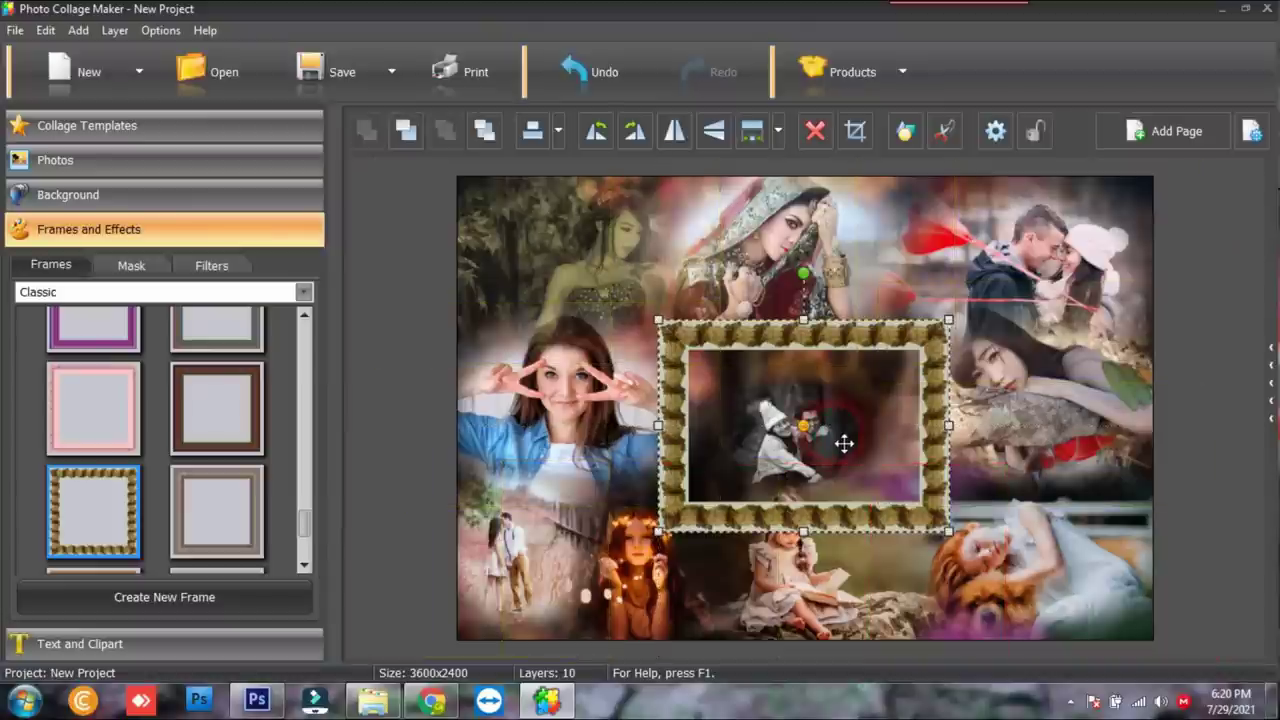
Widen the framed couple photo's crop to the full picture and tilt the photo slightly counterclockwise
click(856, 132)
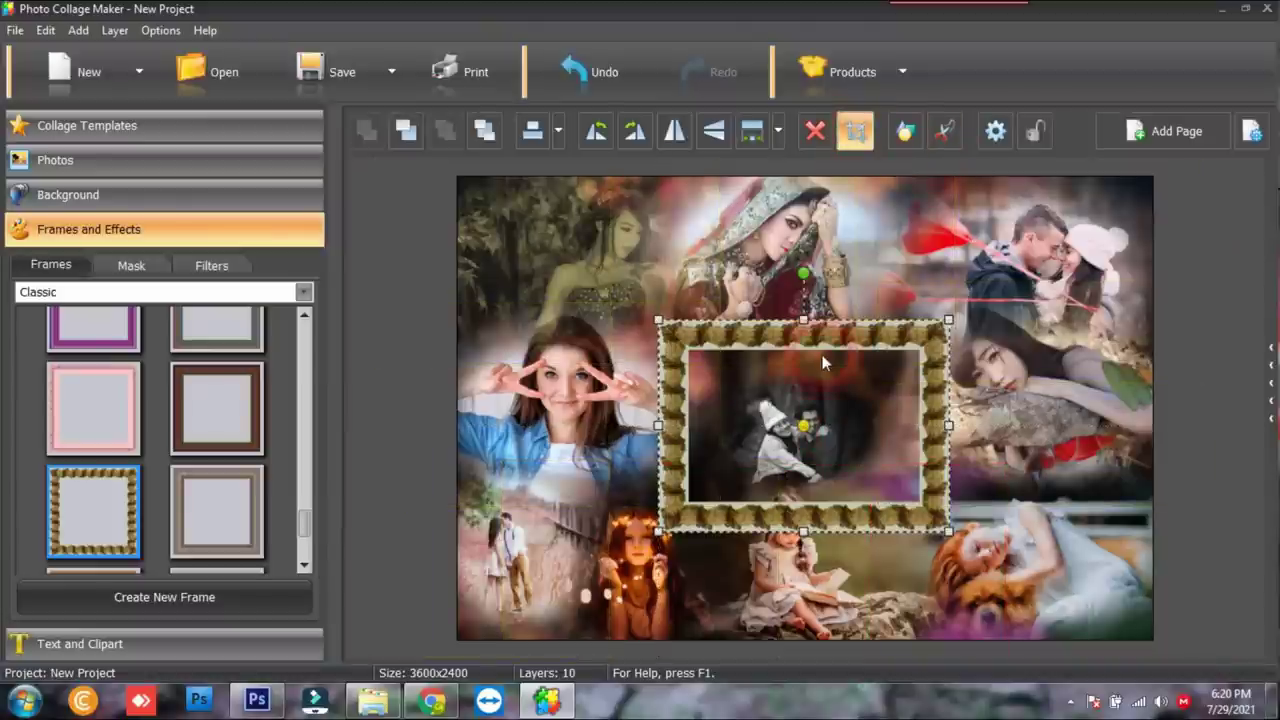
click(846, 452)
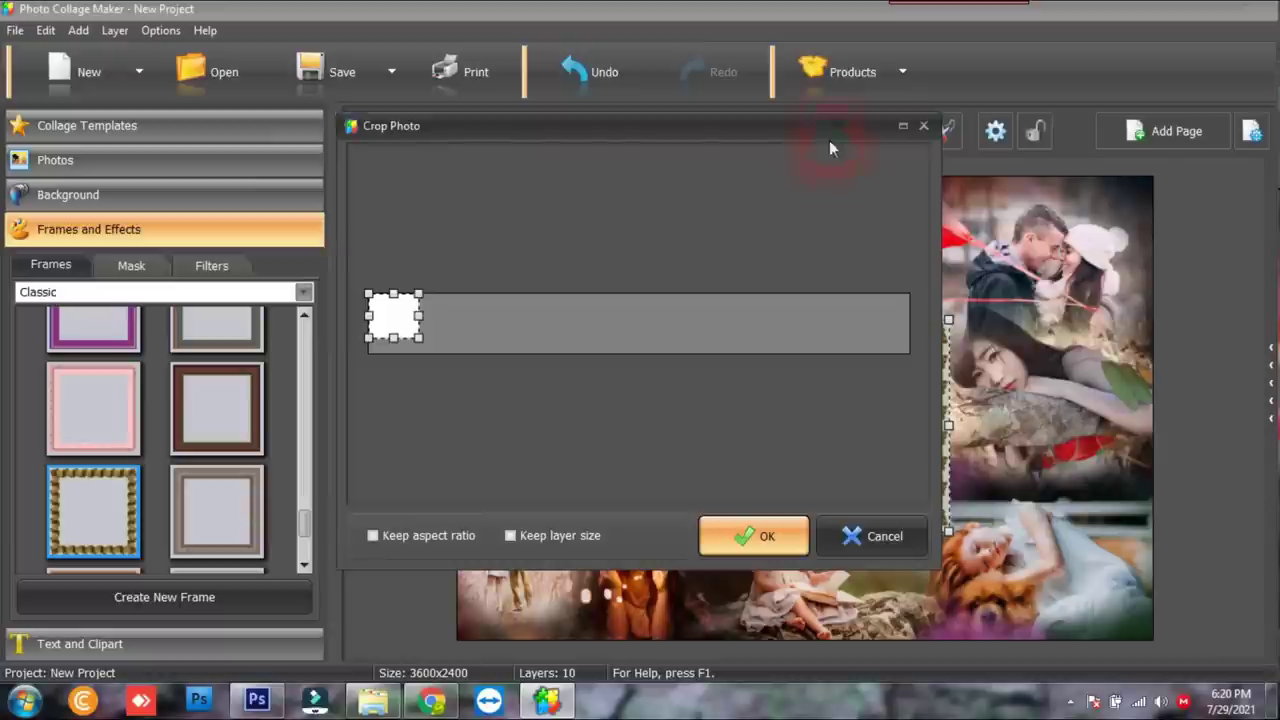
mouse_move(860, 487)
mouse_down()
mouse_move(748, 429)
mouse_move(843, 496)
mouse_move(849, 477)
mouse_move(880, 488)
mouse_up()
drag(421, 490, 383, 491)
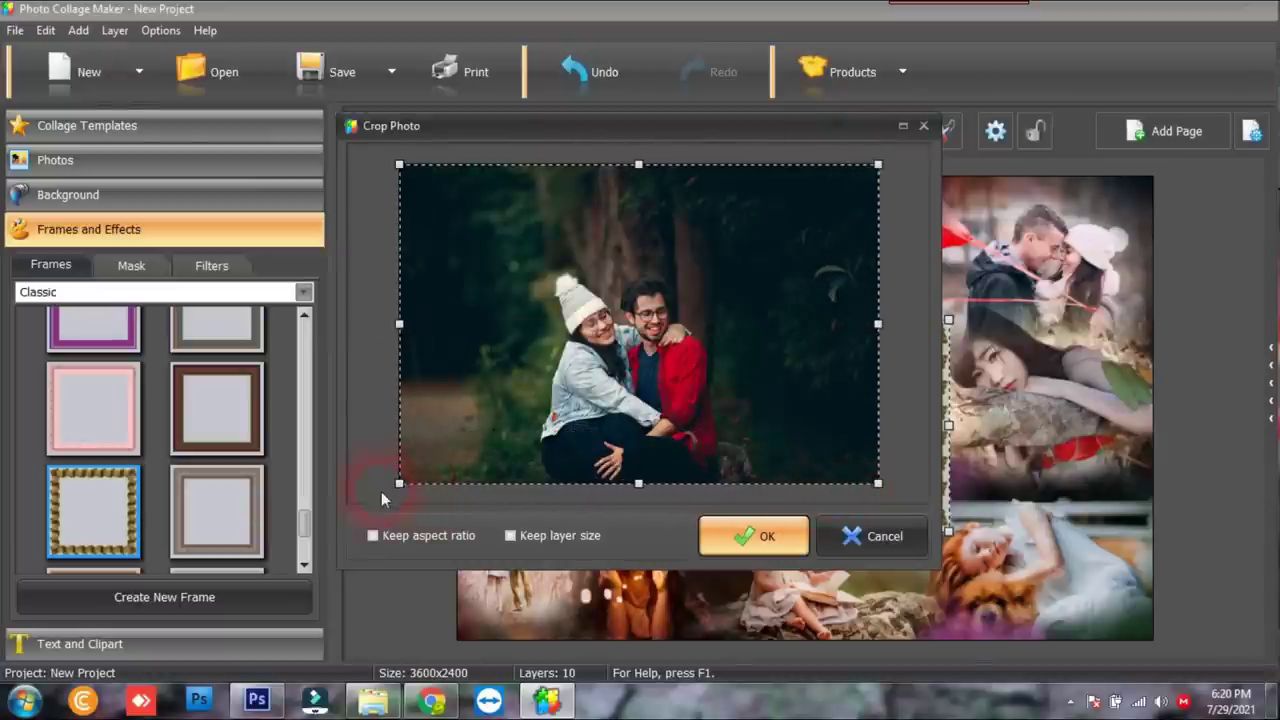
click(754, 536)
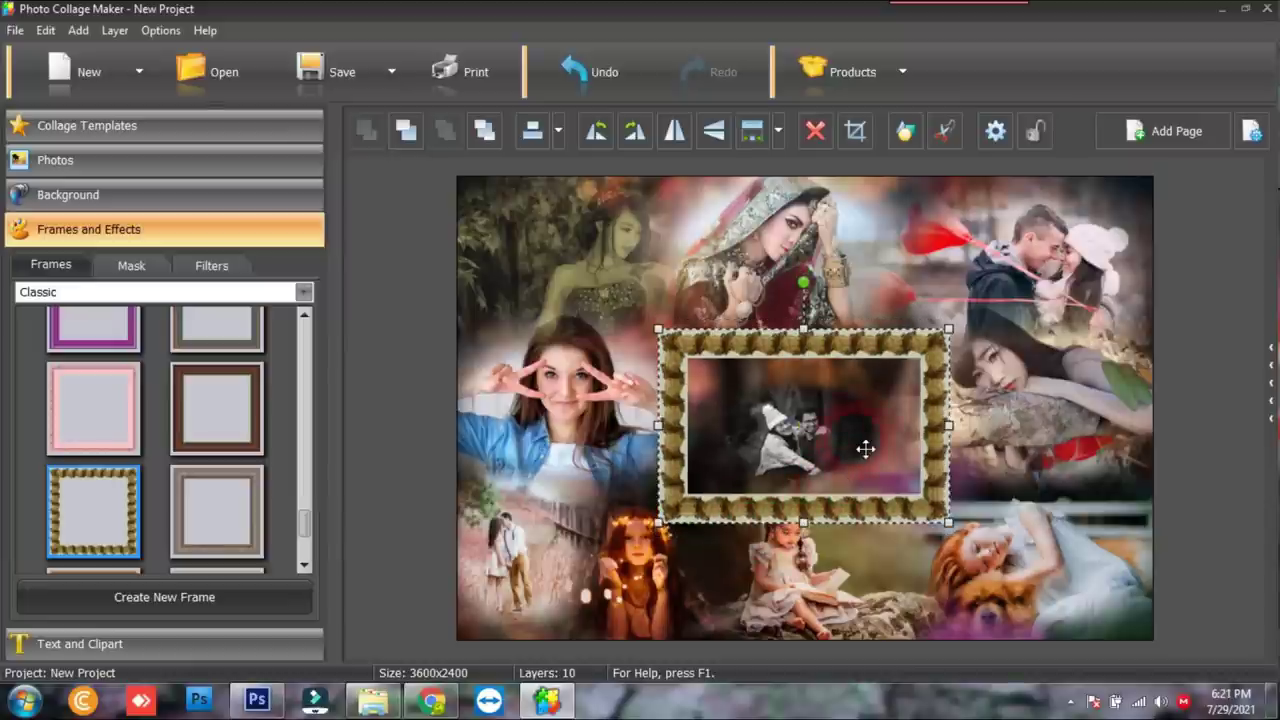
drag(817, 294, 784, 292)
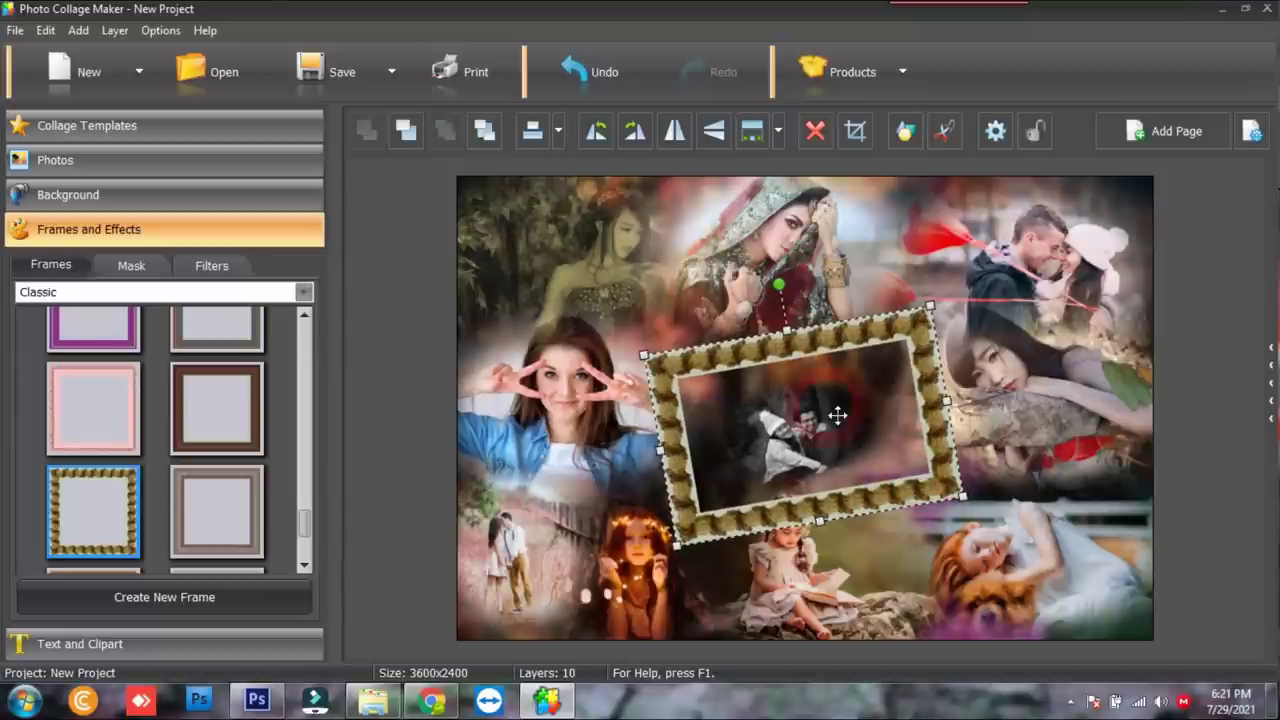
Close the collage project and exit to the desktop
click(1270, 8)
click(662, 375)
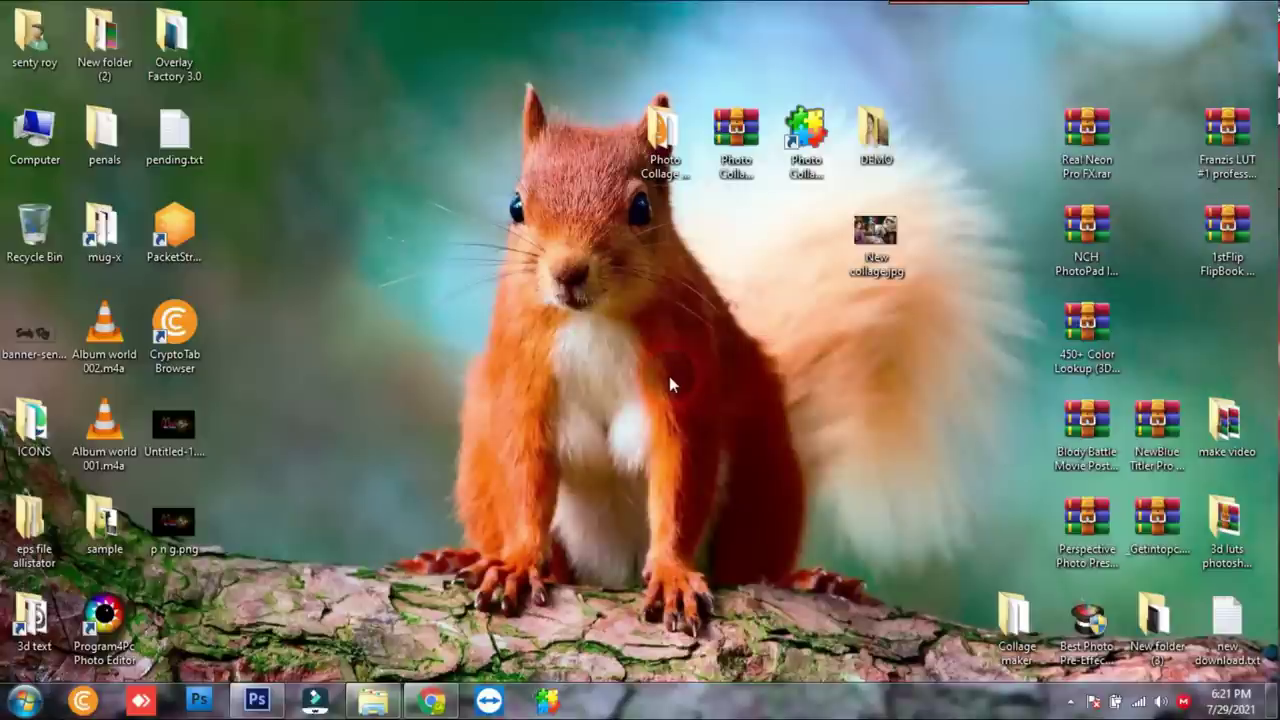
Relaunch Photo Collage Maker from the desktop and start a new Auto Collage project
double_click(805, 135)
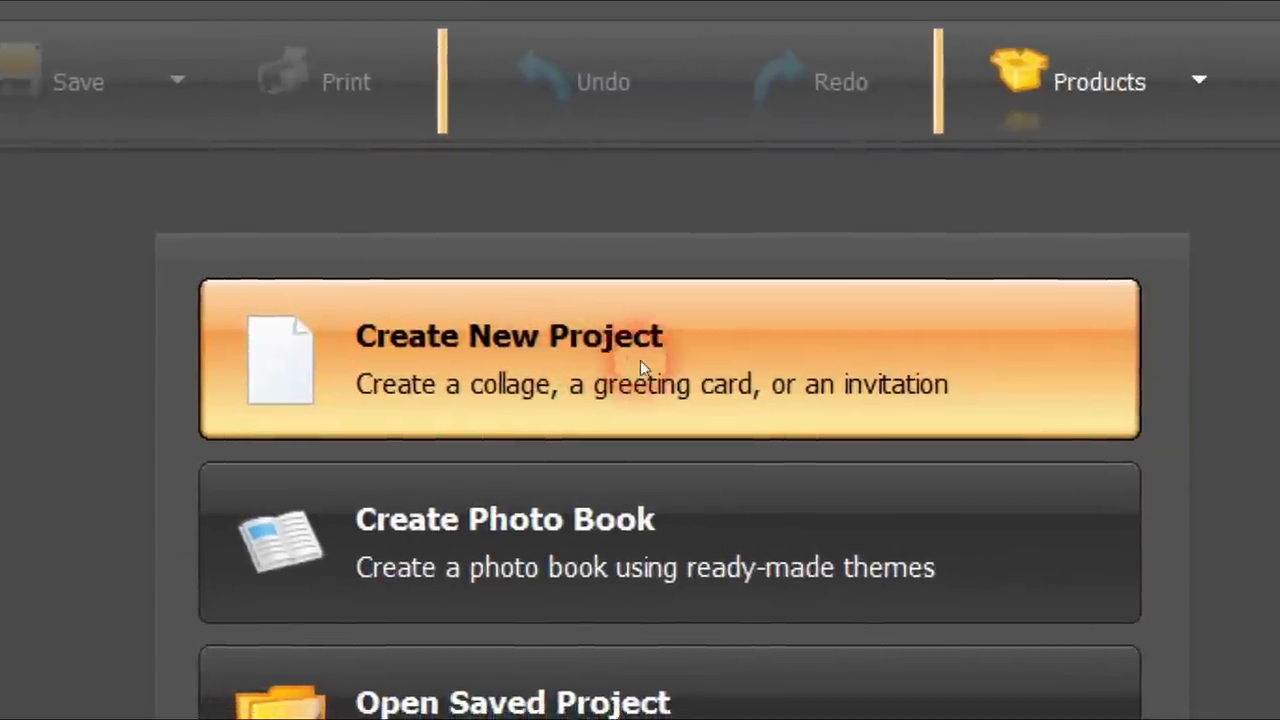
click(641, 367)
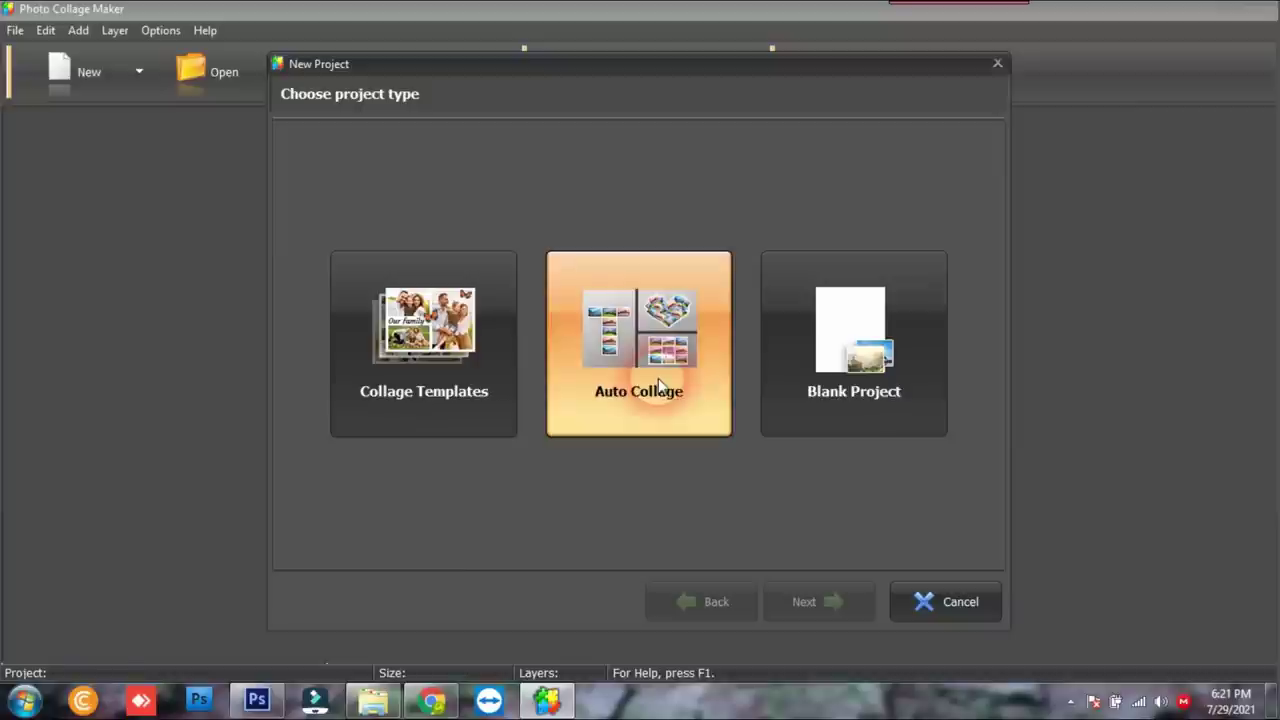
click(657, 378)
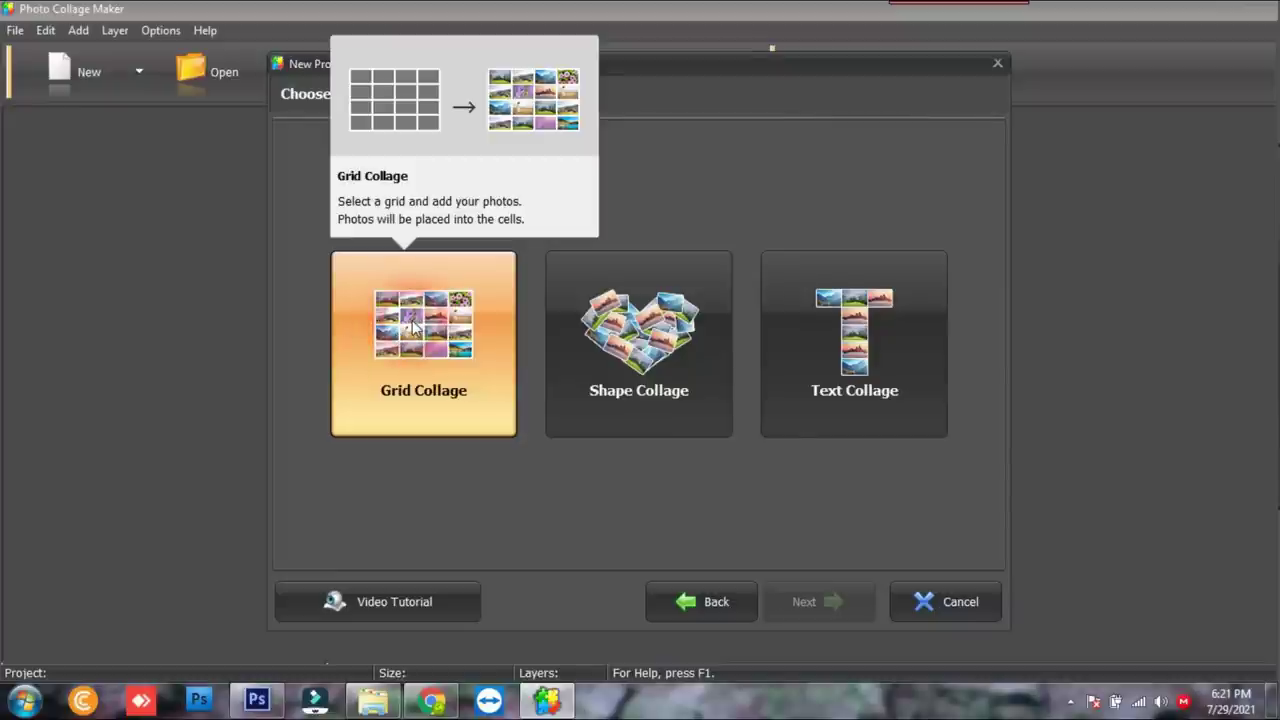
Look through the Grid Collage layouts and return to the choice of automatic collage types
click(435, 366)
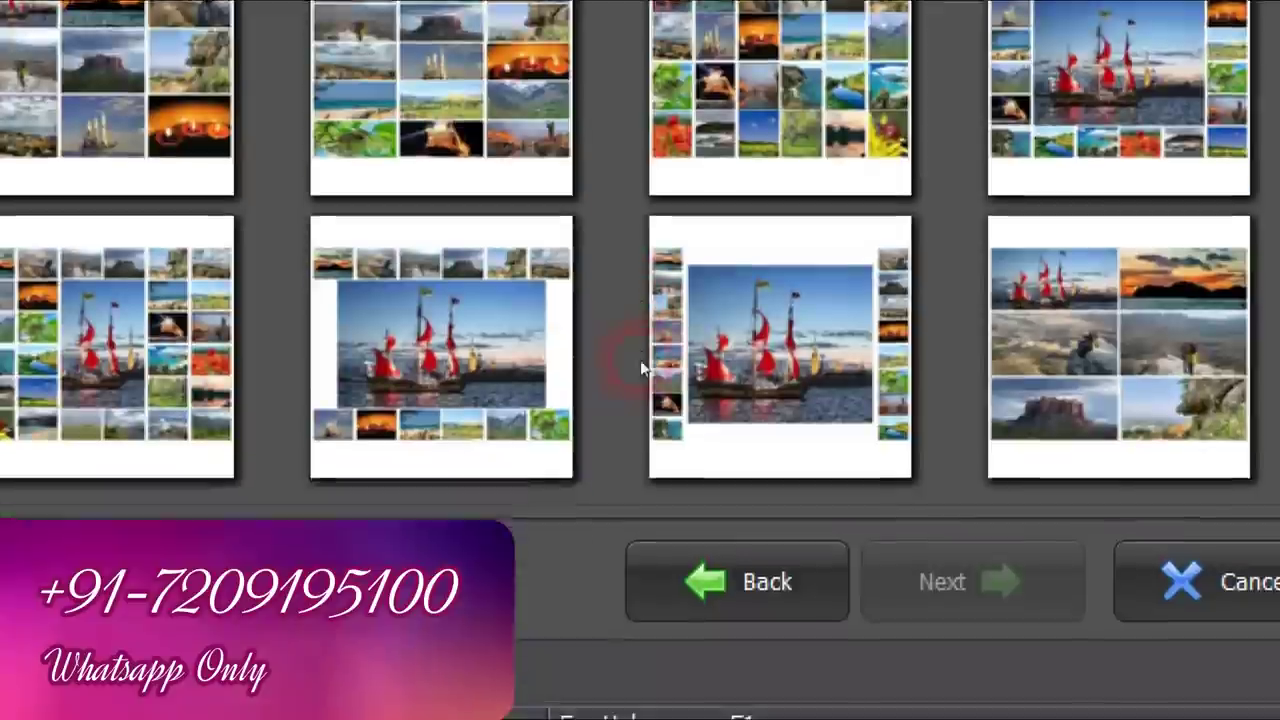
click(720, 582)
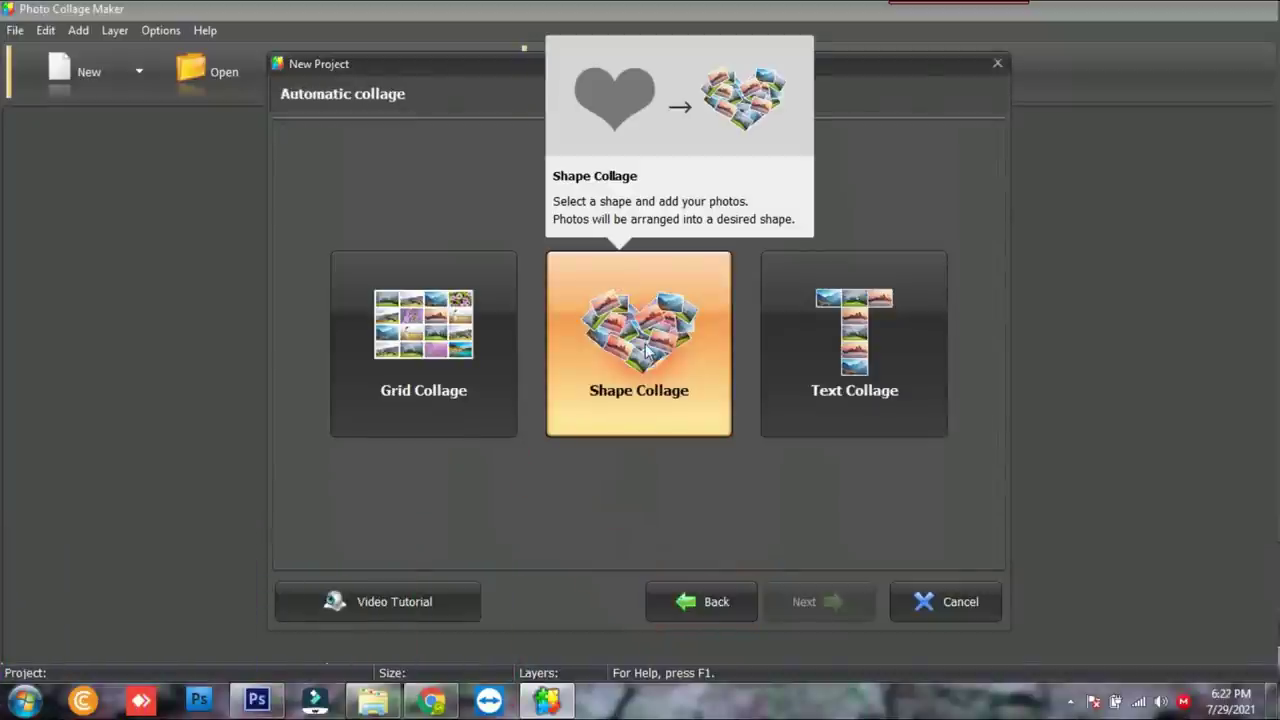
Choose a Shape Collage with the heart shape and continue to shape editing
click(645, 350)
mouse_move(1000, 212)
mouse_down()
mouse_move(1004, 512)
mouse_move(983, 180)
mouse_move(1000, 505)
mouse_move(990, 215)
mouse_up()
click(729, 218)
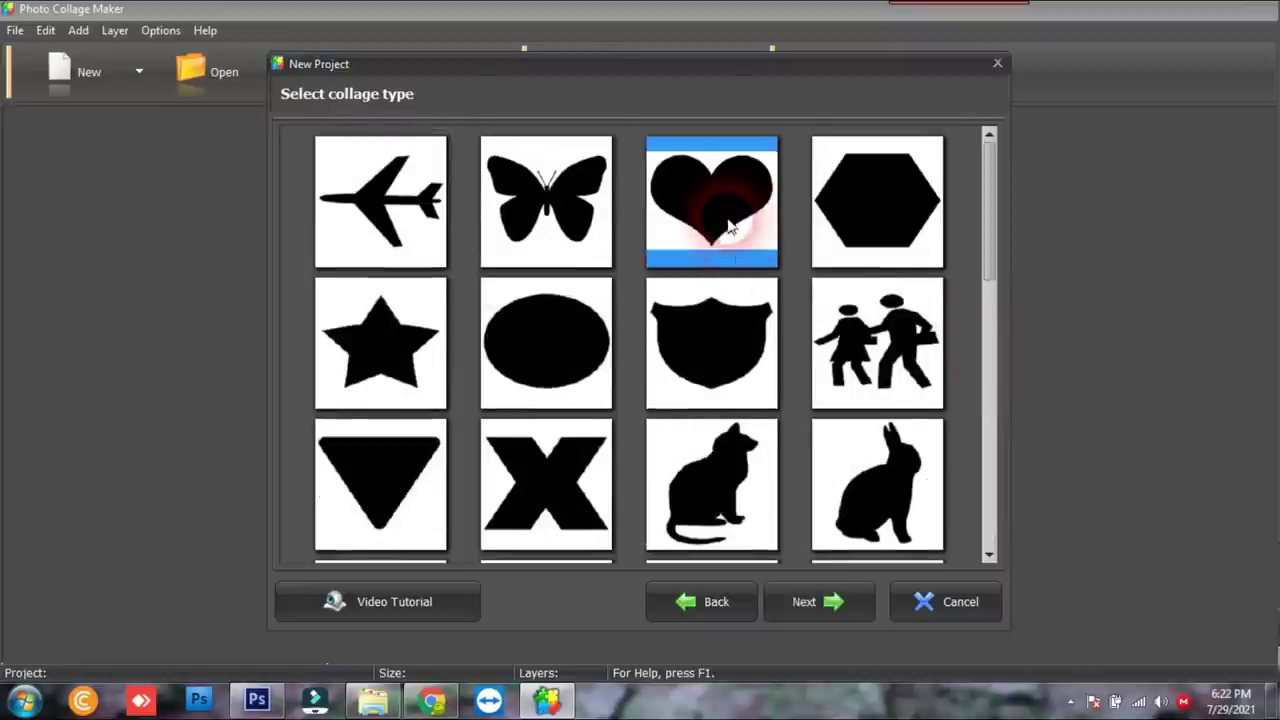
click(810, 602)
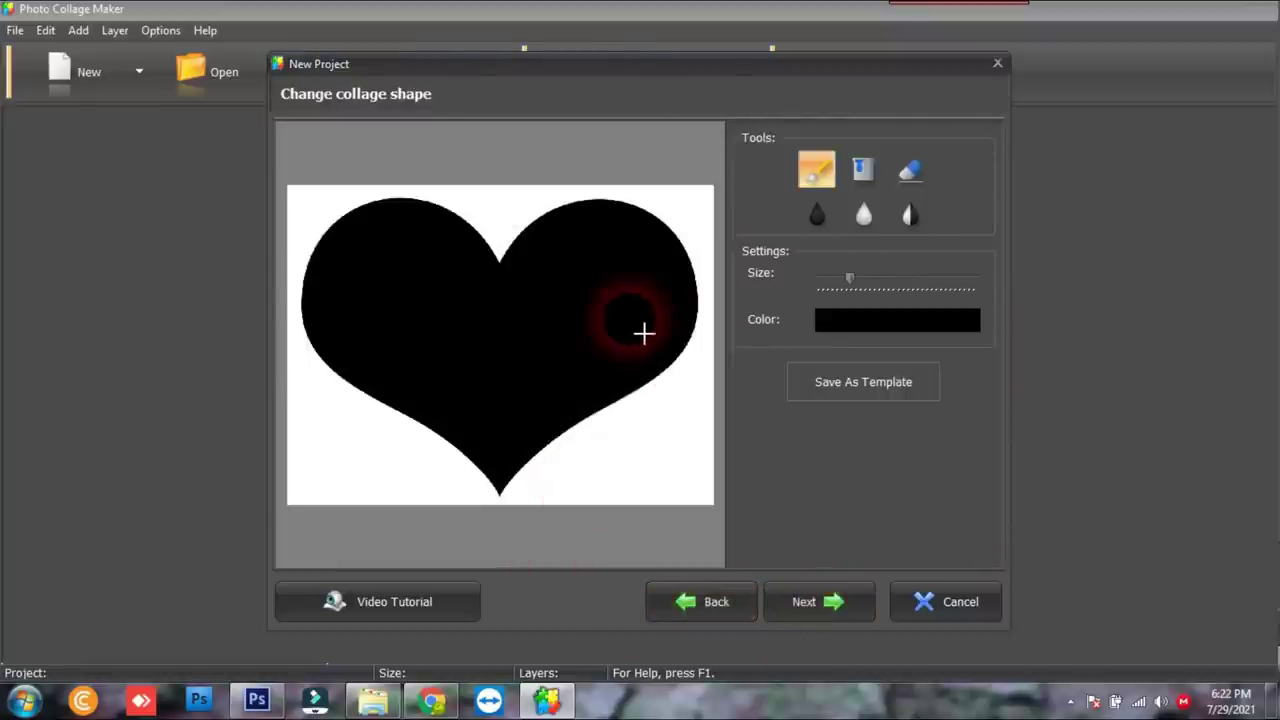
Reduce the brush size and erase a few freehand strokes across the right lobe of the heart
drag(912, 278, 841, 282)
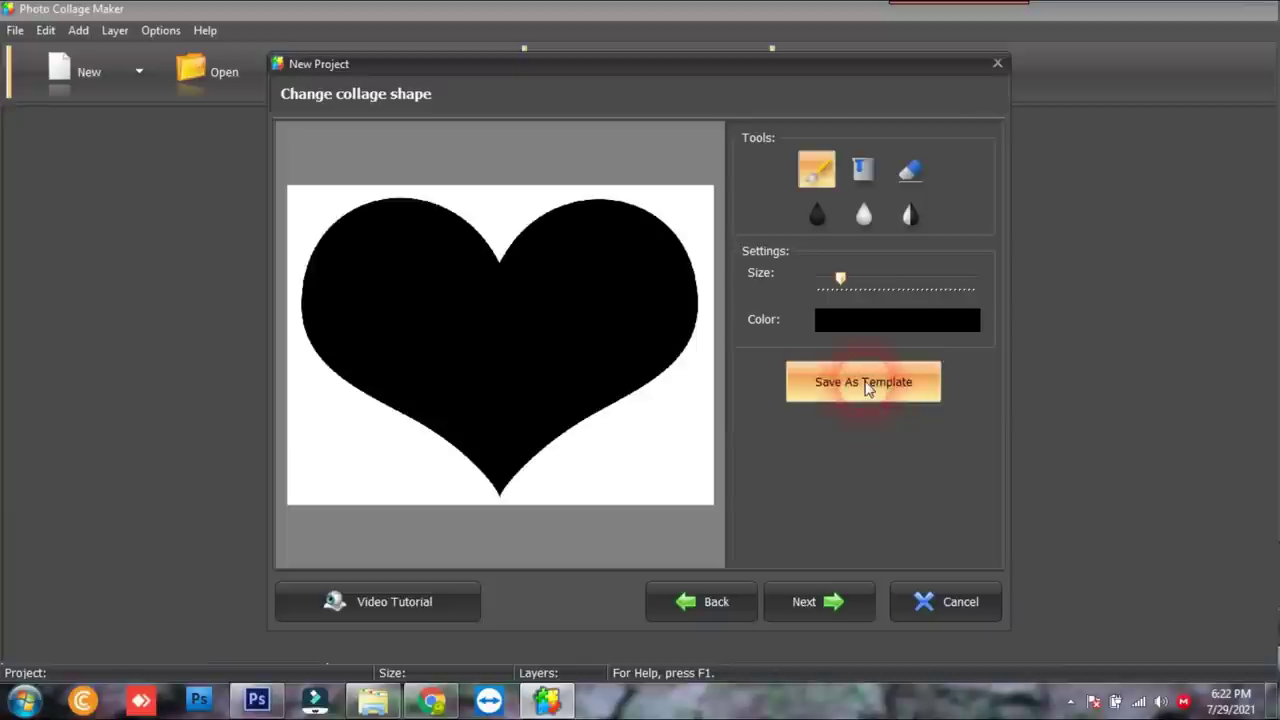
click(860, 178)
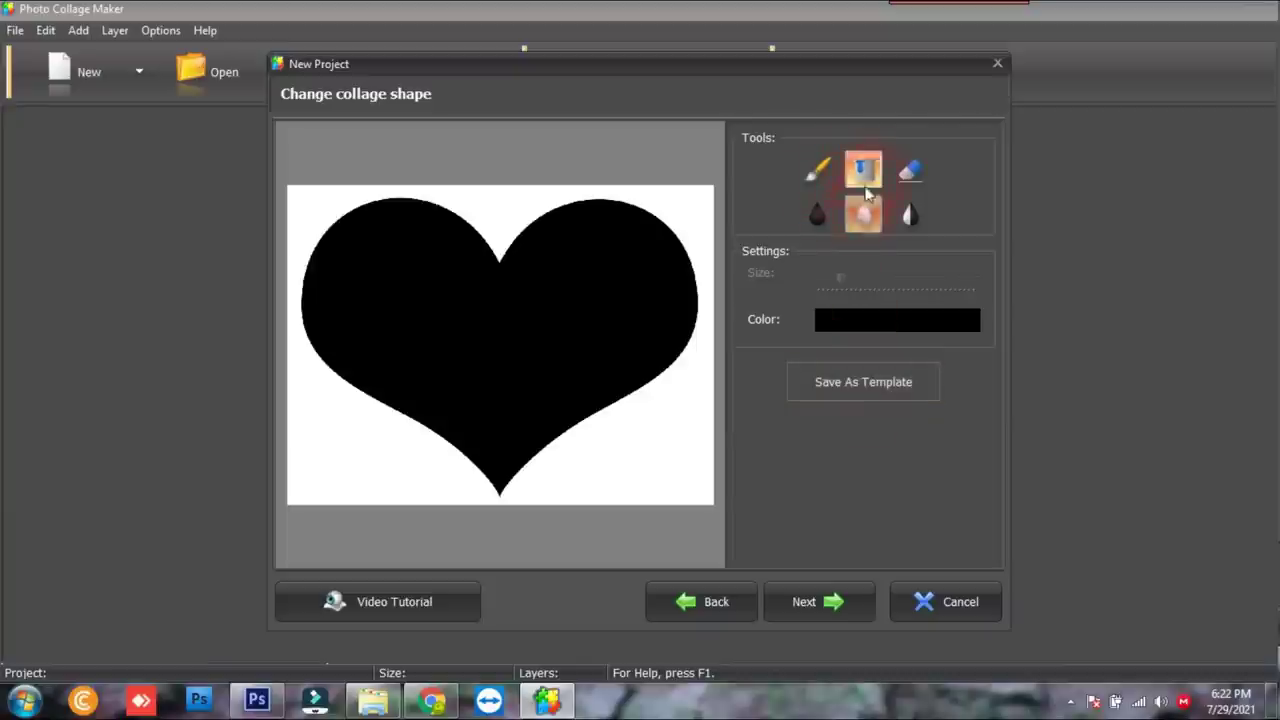
click(910, 171)
drag(535, 222, 606, 320)
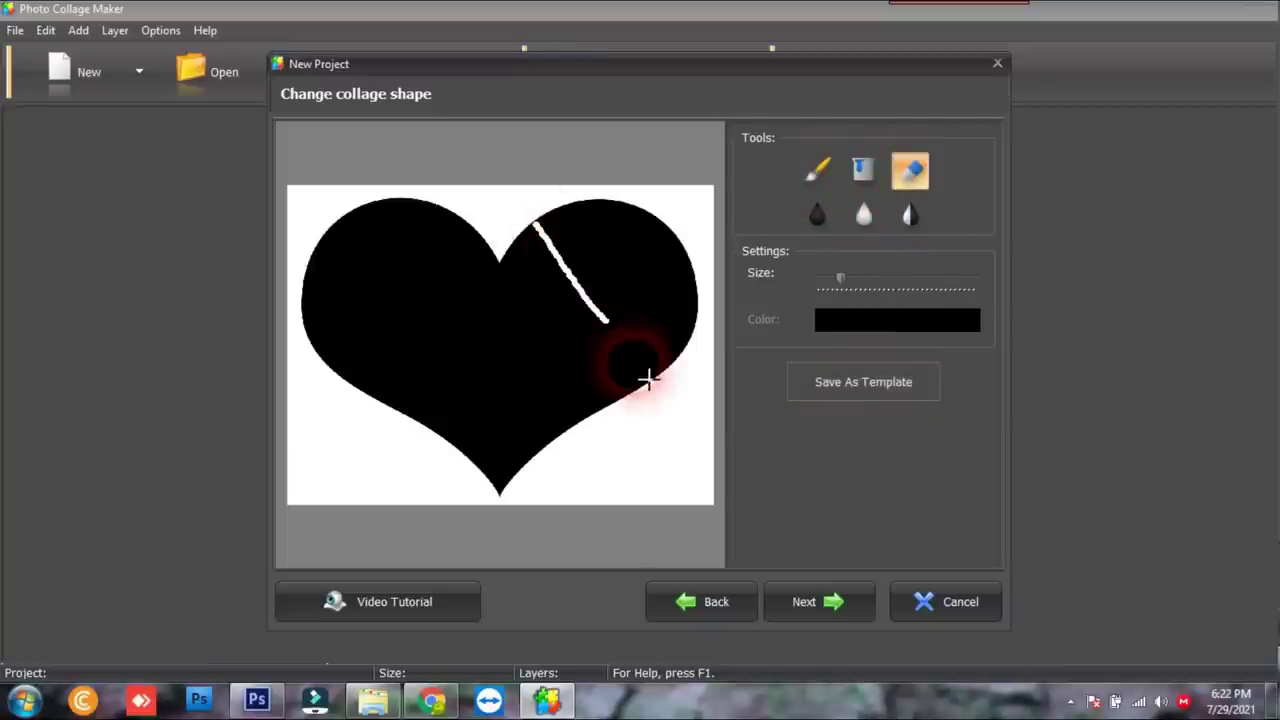
mouse_move(560, 214)
mouse_down()
mouse_move(578, 269)
mouse_move(622, 312)
mouse_move(706, 257)
mouse_move(633, 310)
mouse_move(568, 275)
mouse_move(562, 230)
mouse_move(606, 306)
mouse_move(553, 242)
mouse_move(581, 297)
mouse_move(673, 297)
mouse_move(701, 274)
mouse_move(631, 312)
mouse_move(590, 297)
mouse_move(567, 266)
mouse_move(588, 296)
mouse_move(568, 287)
mouse_move(557, 236)
mouse_move(563, 266)
mouse_up()
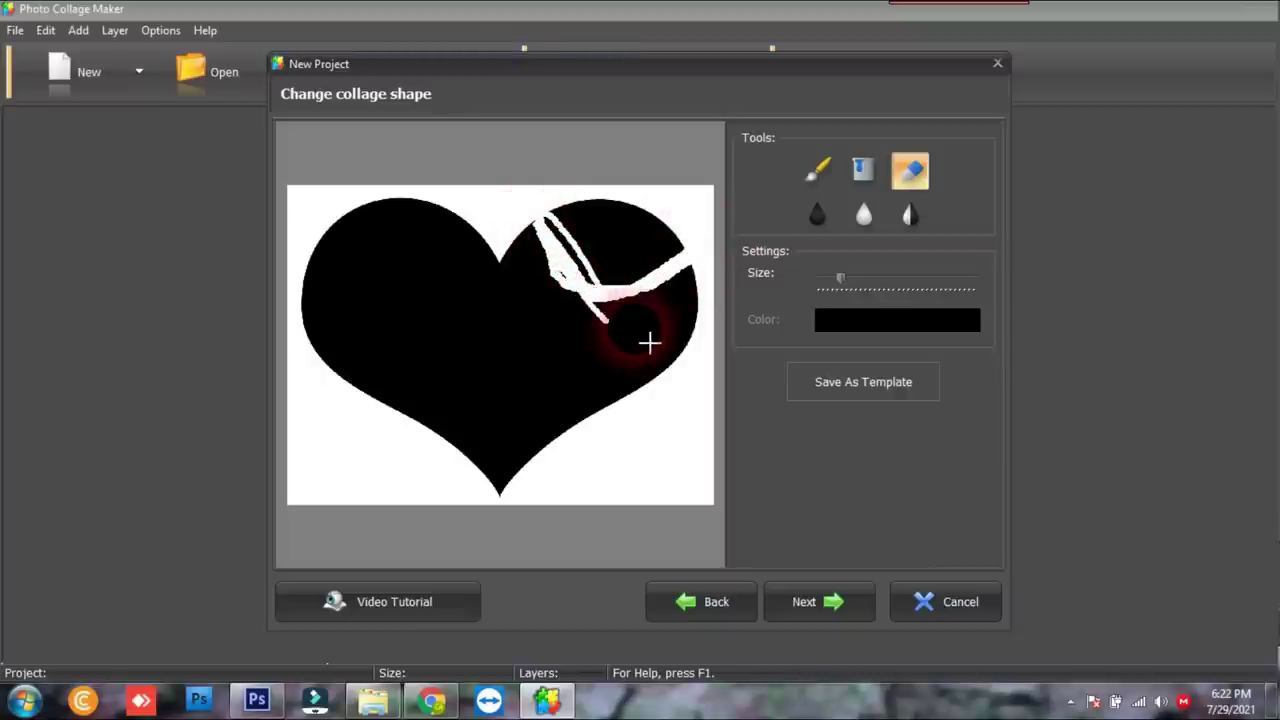
Try flooding the erased area and the surrounding canvas with black using the fill tool
click(862, 170)
click(628, 282)
click(911, 222)
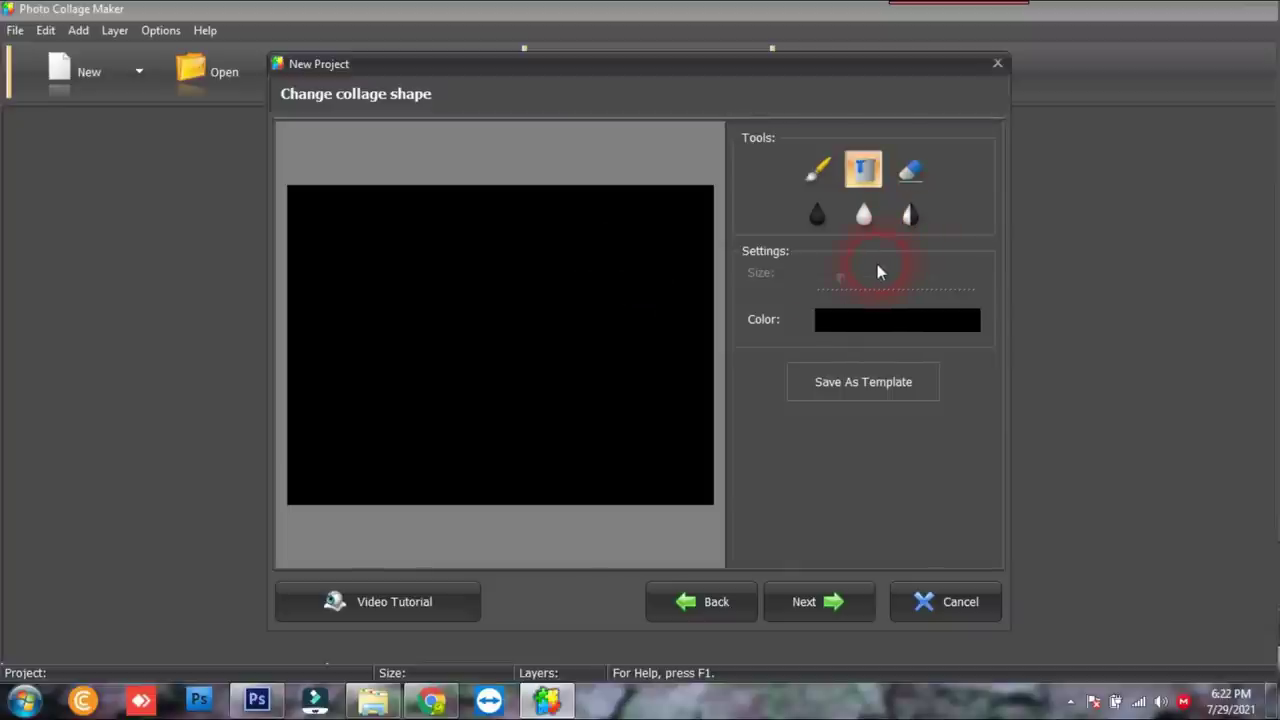
Return to the shape selection and reload the original, unedited heart shape
click(702, 601)
double_click(770, 238)
click(866, 228)
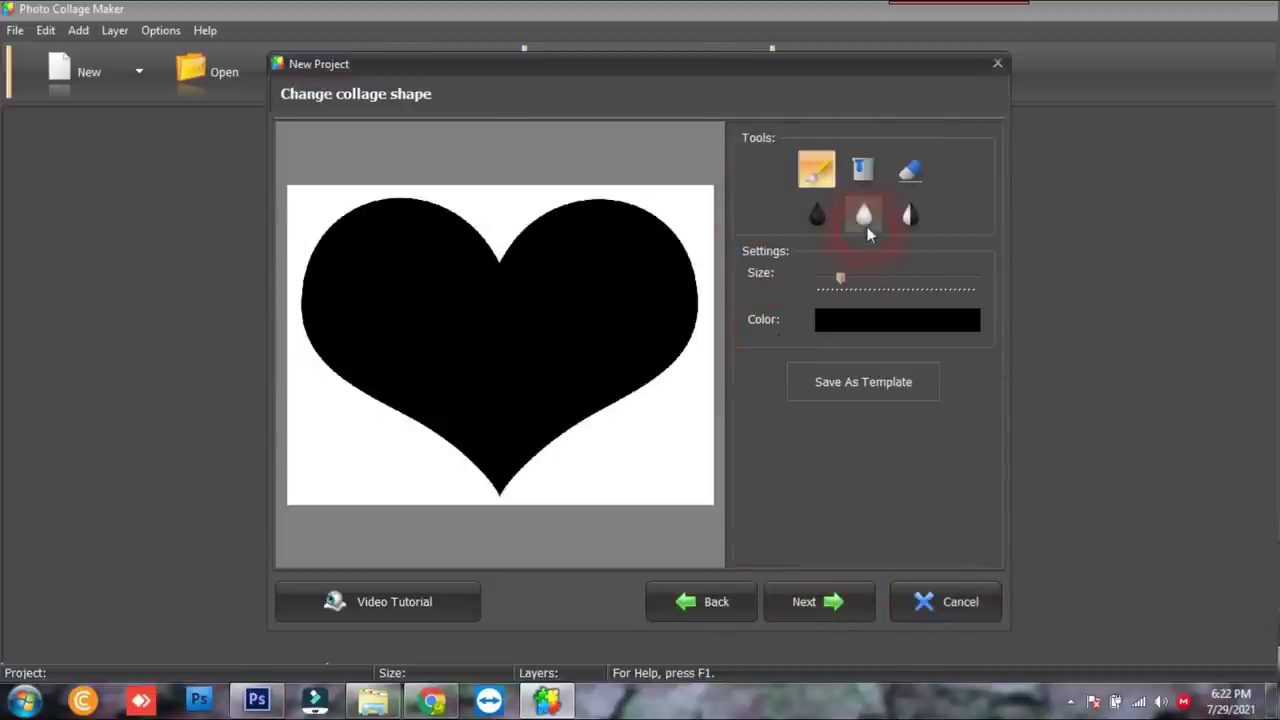
click(911, 218)
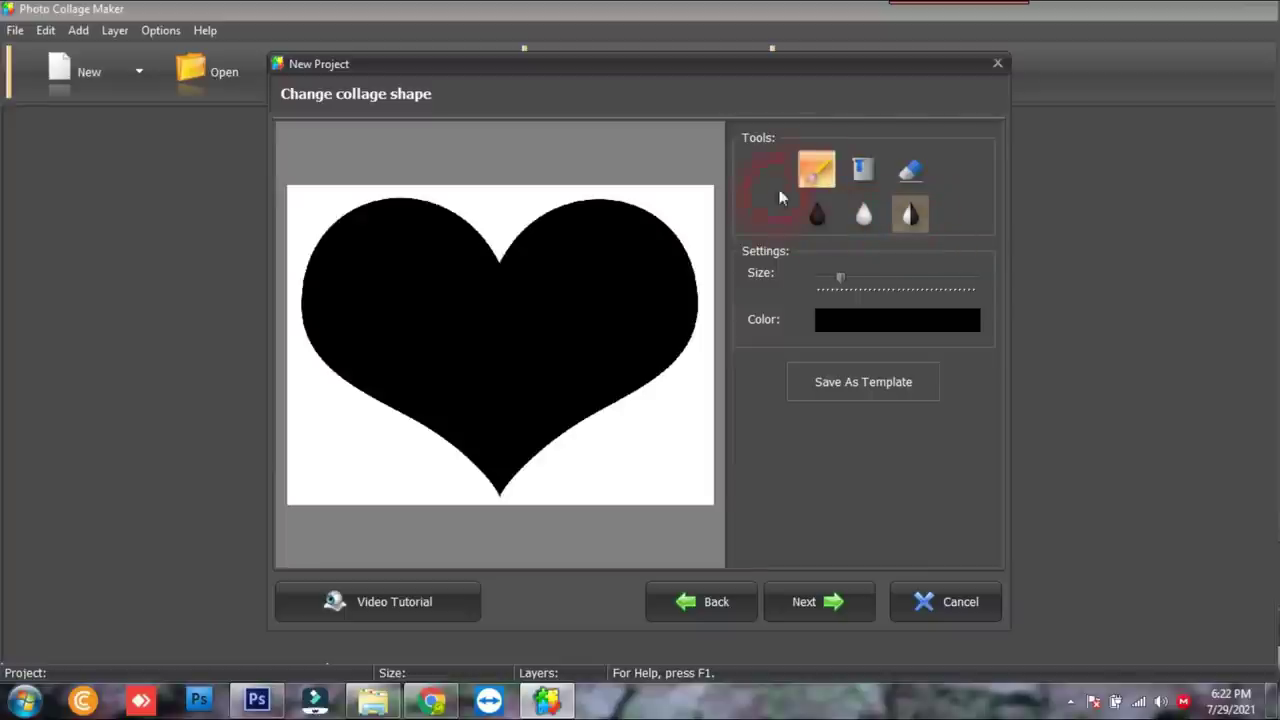
Accept the heart shape and the 12 × 8 inch, 300 dpi landscape page, and continue to adding photos
click(852, 608)
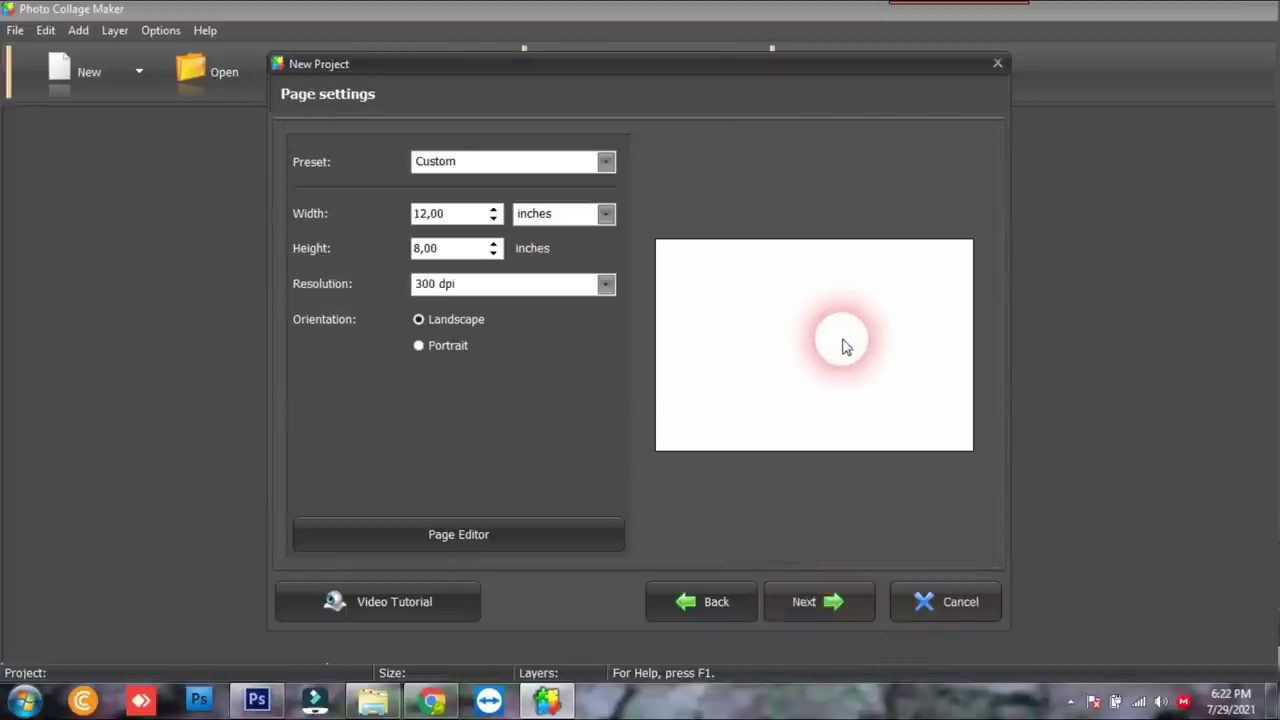
click(842, 623)
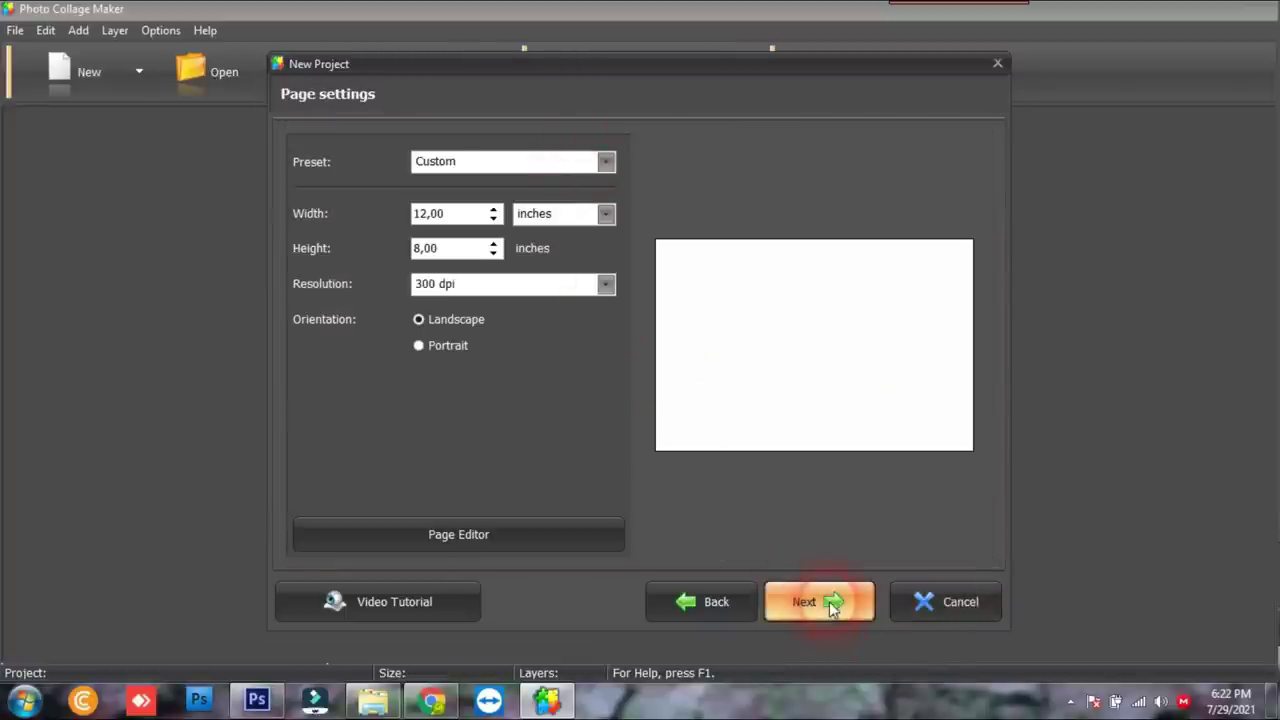
click(832, 606)
Add all photos from the DEMO folder and build the heart collage
click(523, 337)
double_click(594, 346)
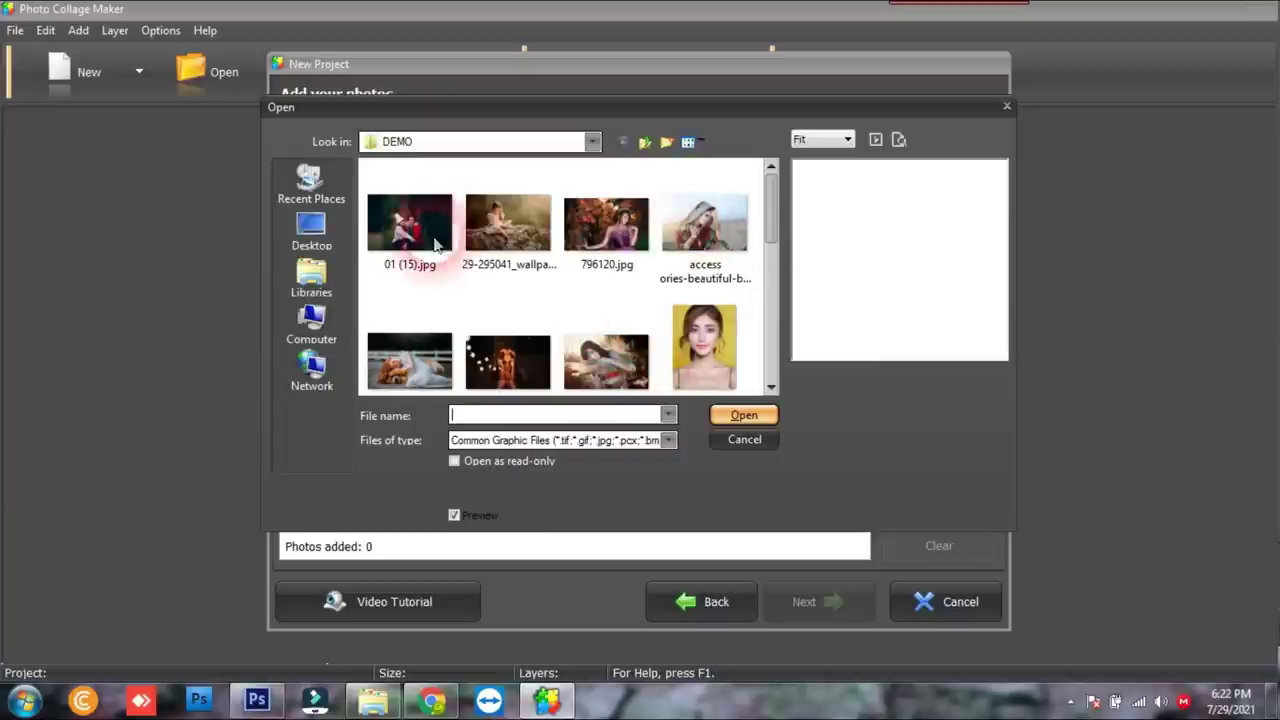
click(435, 245)
key(ctrl+a)
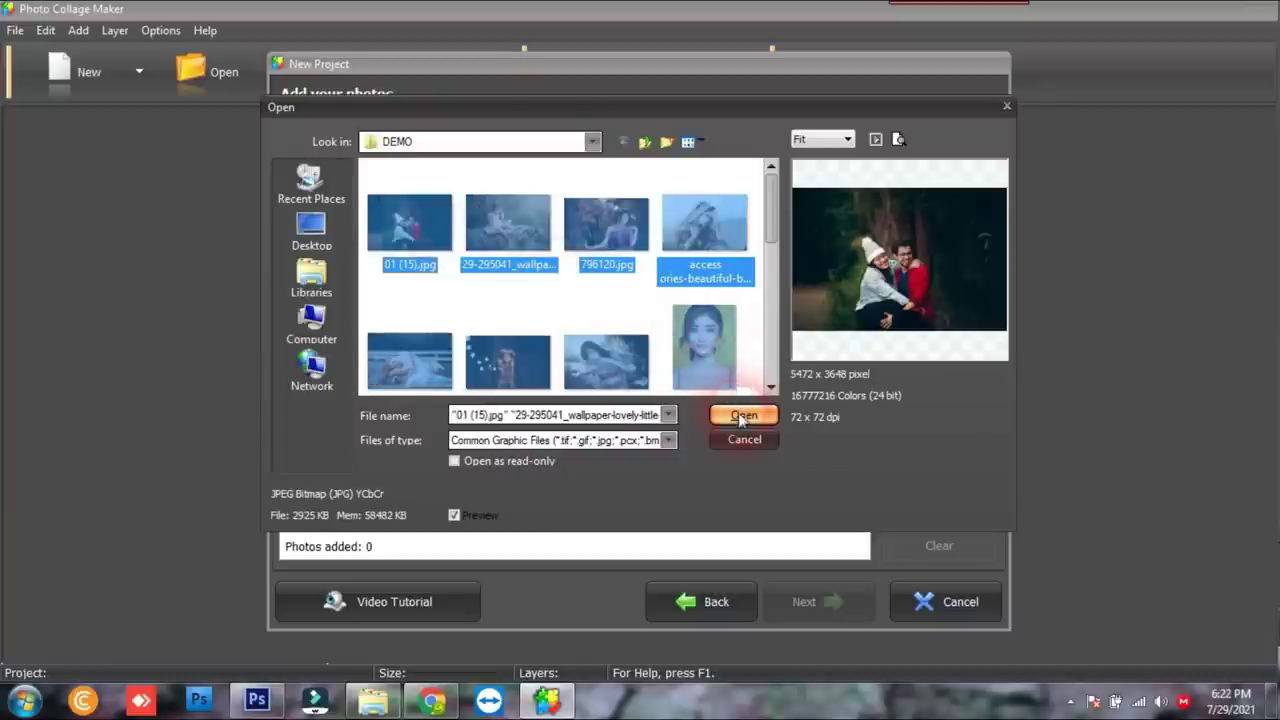
click(743, 416)
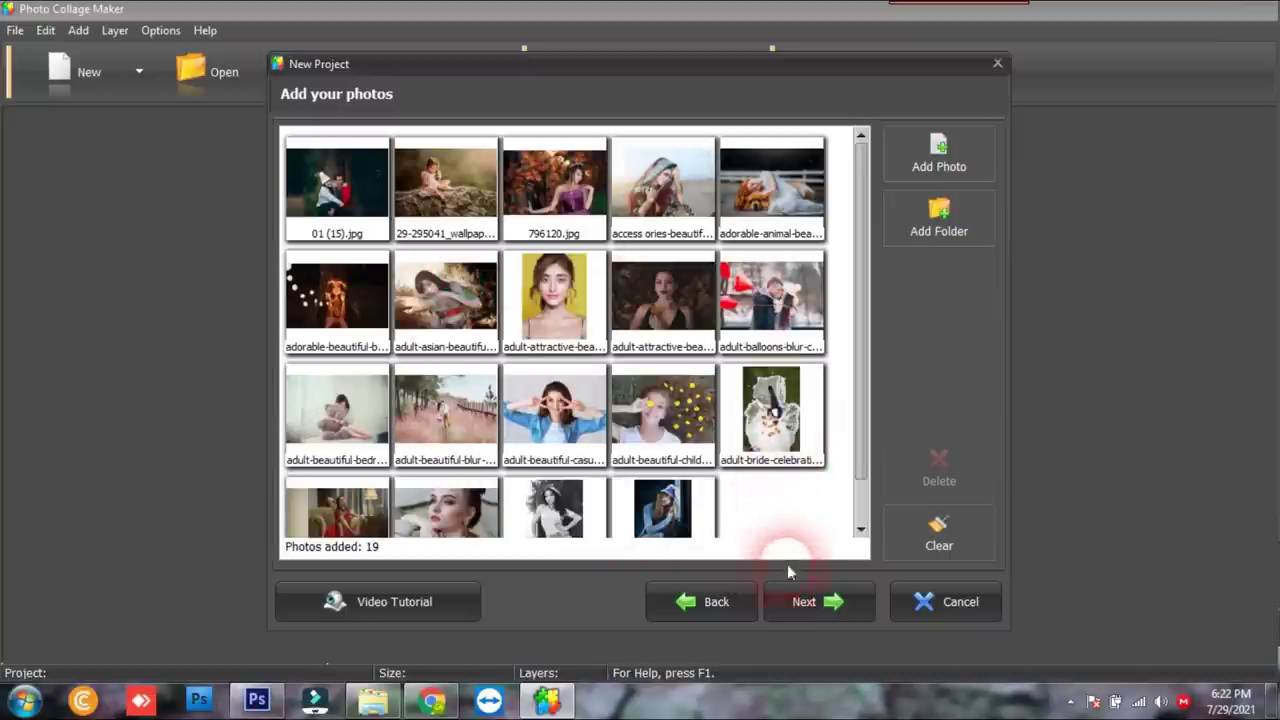
click(830, 603)
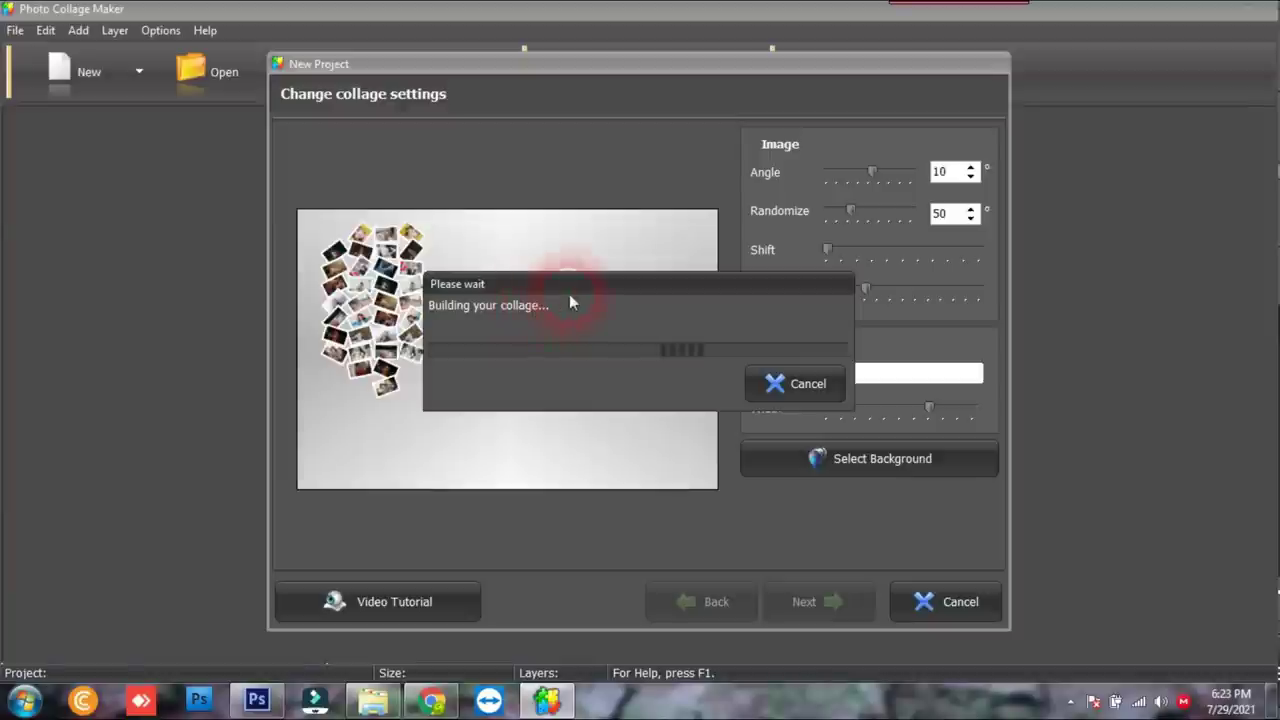
Switch the photo border off and back on, and complete the heart collage
drag(606, 290, 971, 229)
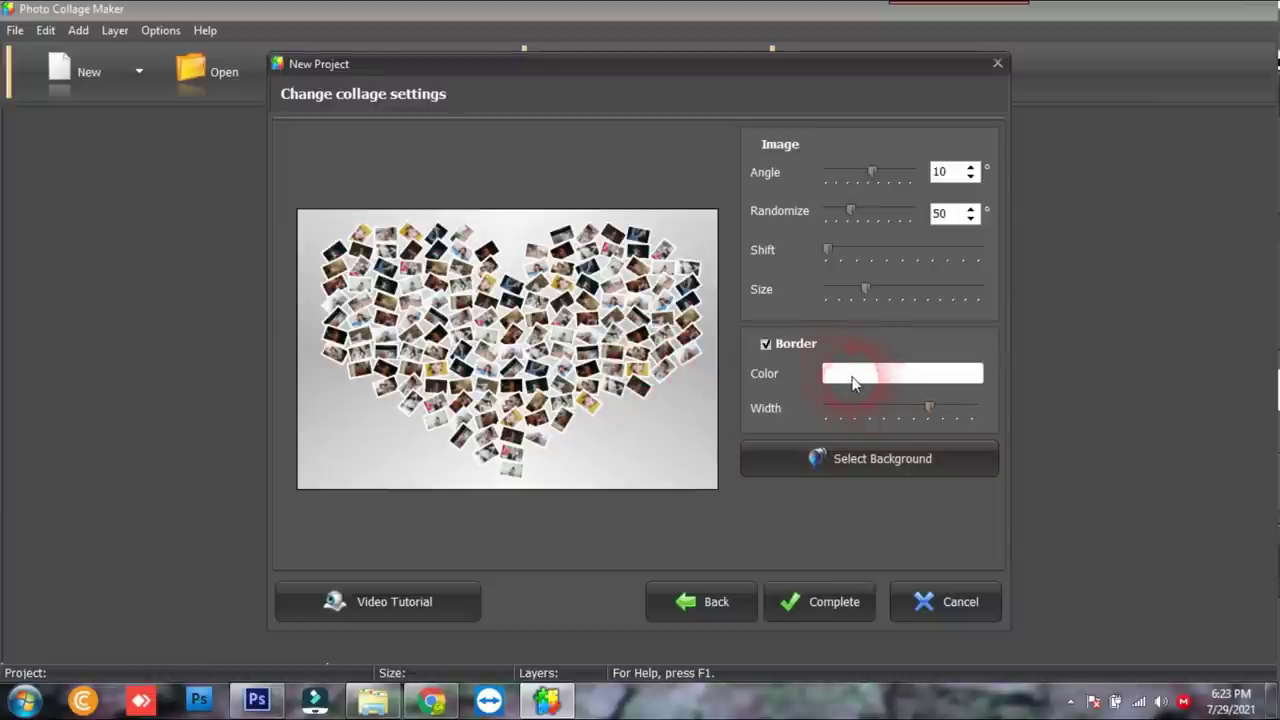
click(766, 345)
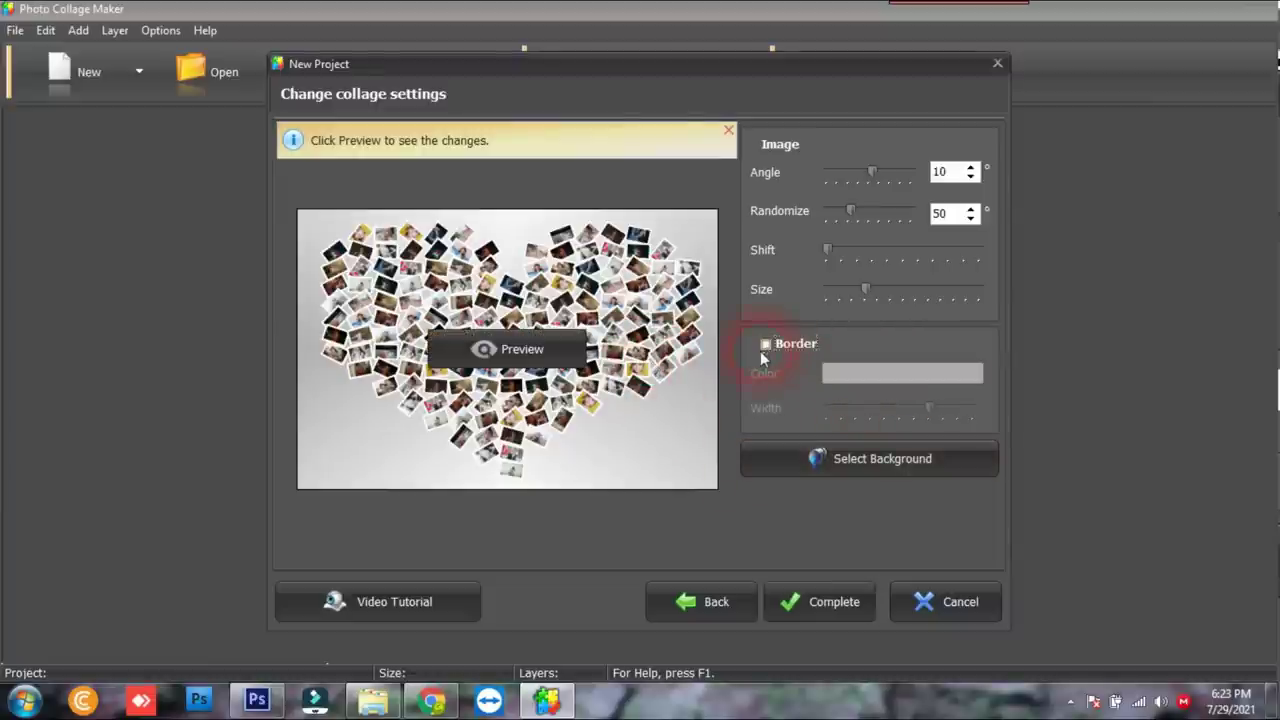
click(766, 344)
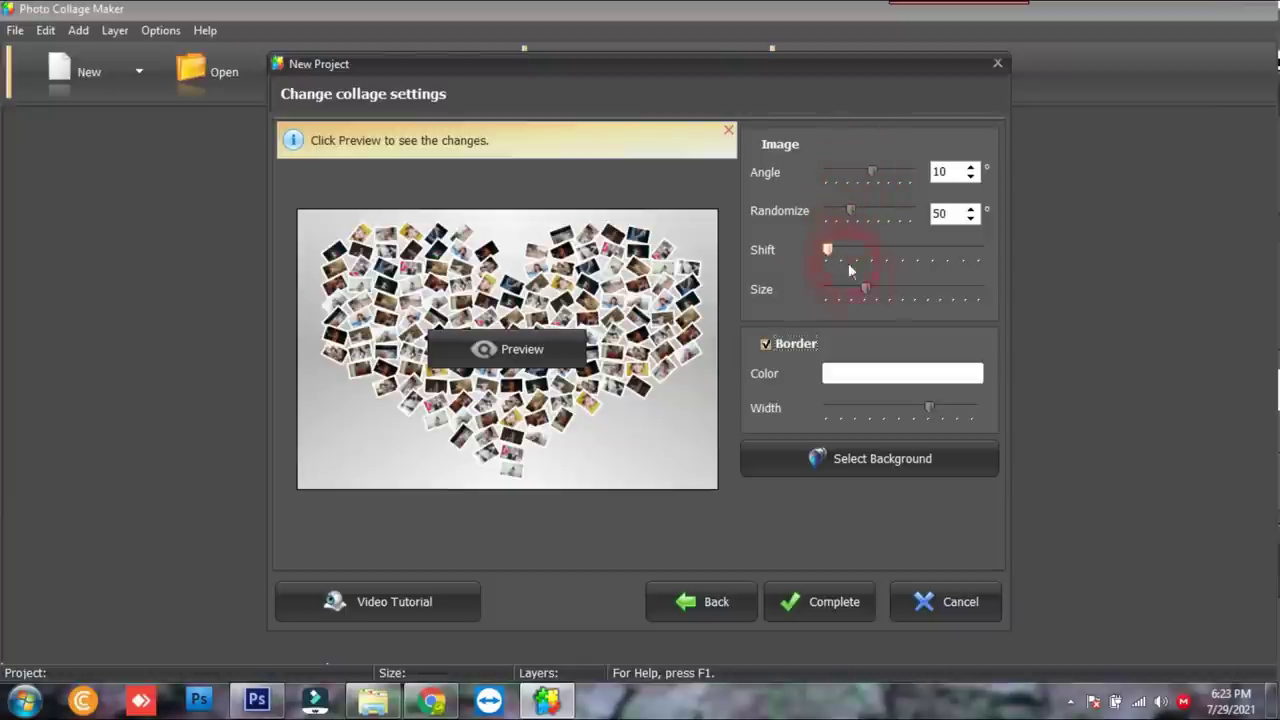
click(921, 470)
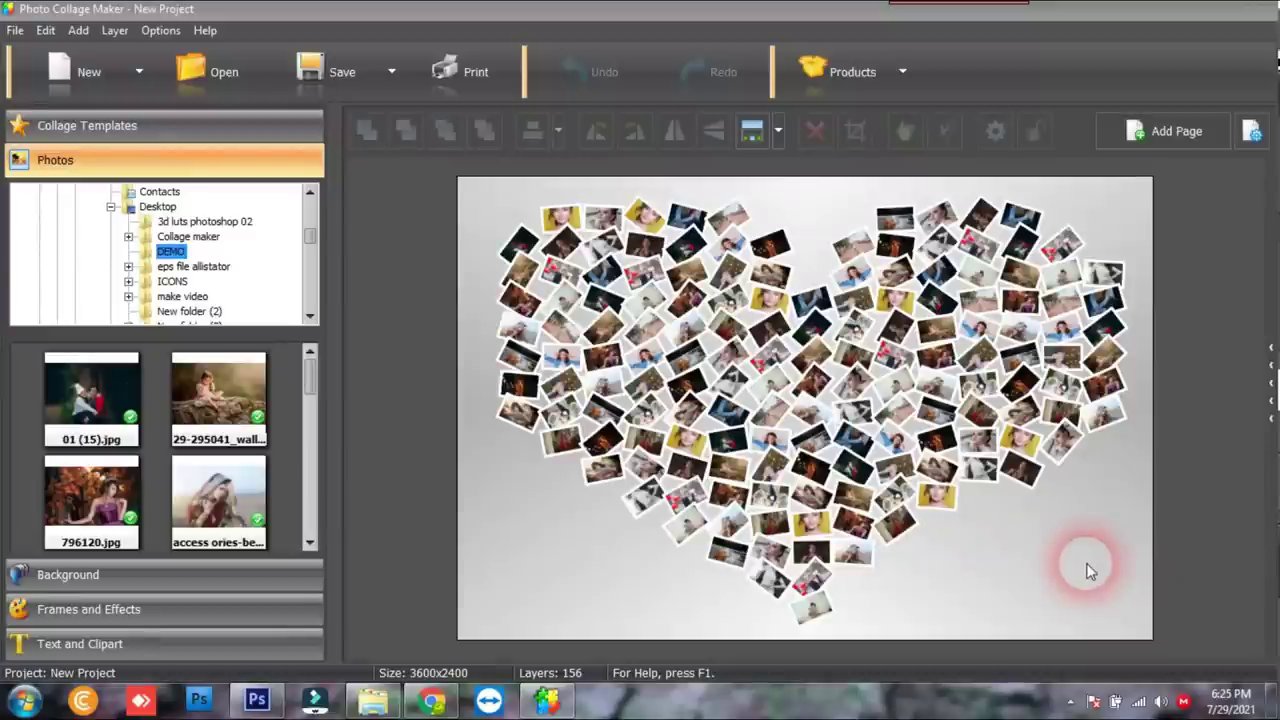
Select individual photos in the finished heart collage to examine them as separate layers
click(752, 388)
drag(754, 393, 852, 258)
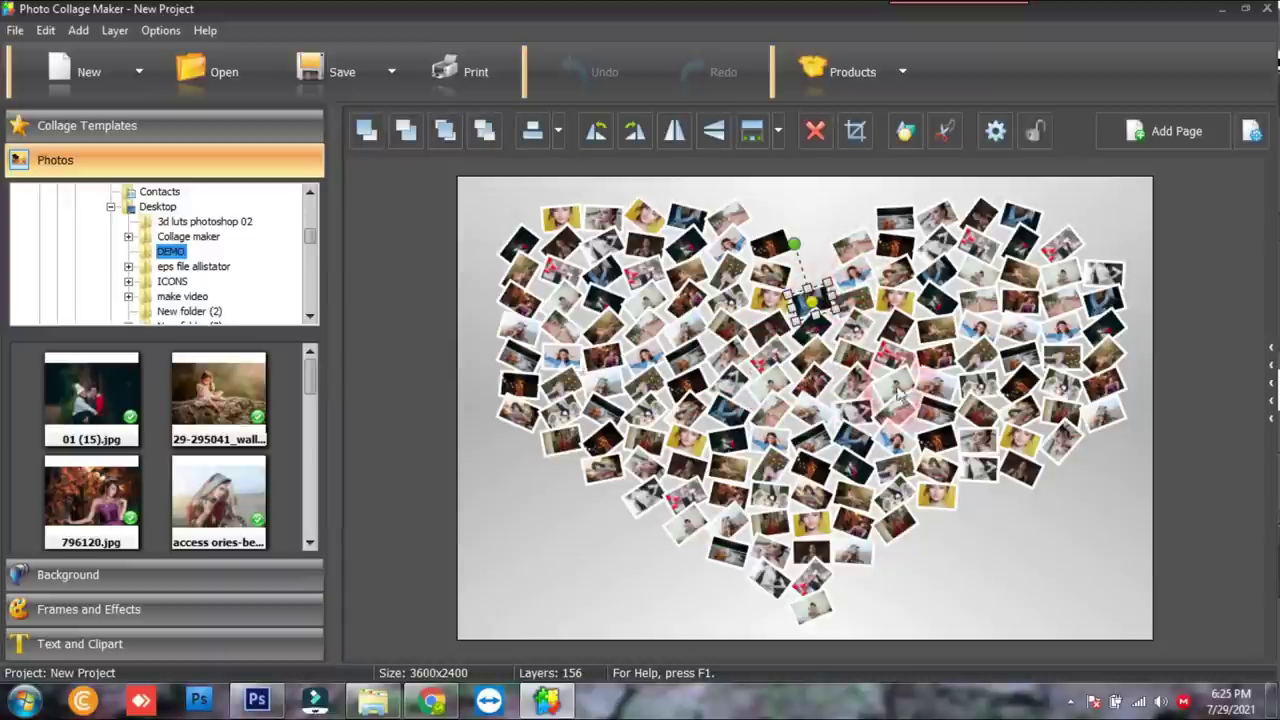
click(686, 410)
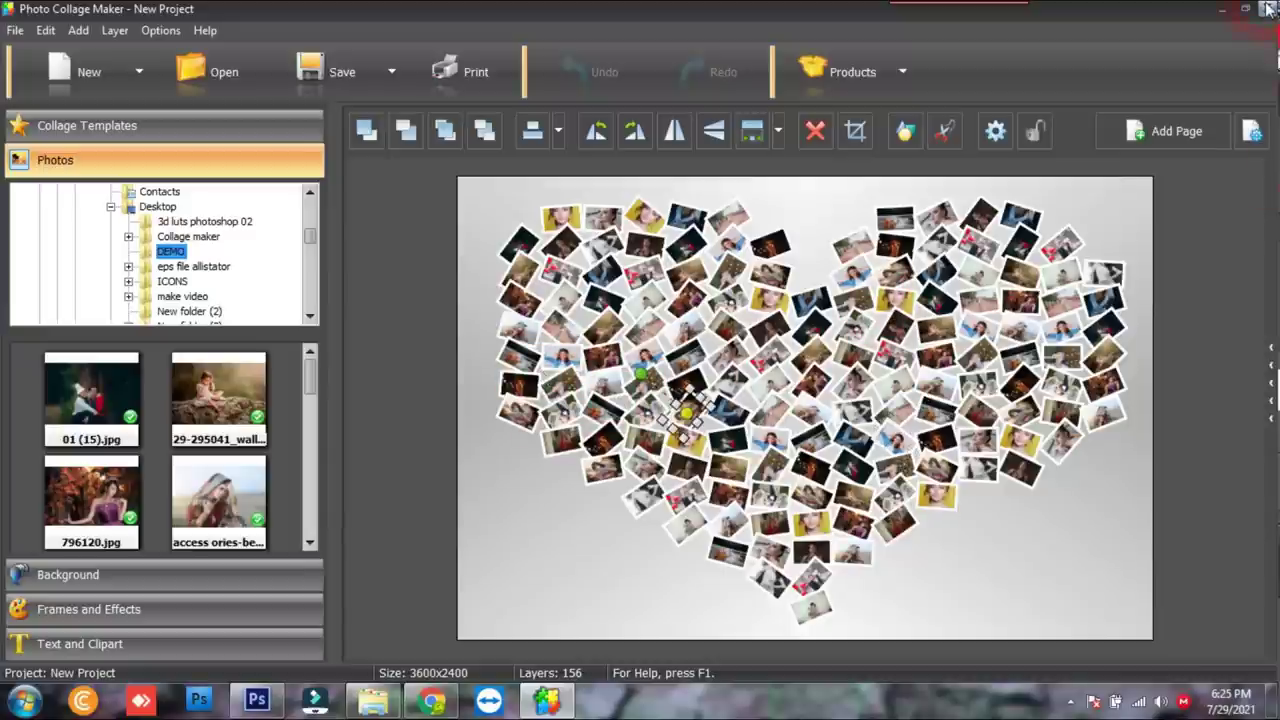
Start a new Text Collage project with the 12 × 8 inch, 300 dpi landscape page
click(89, 72)
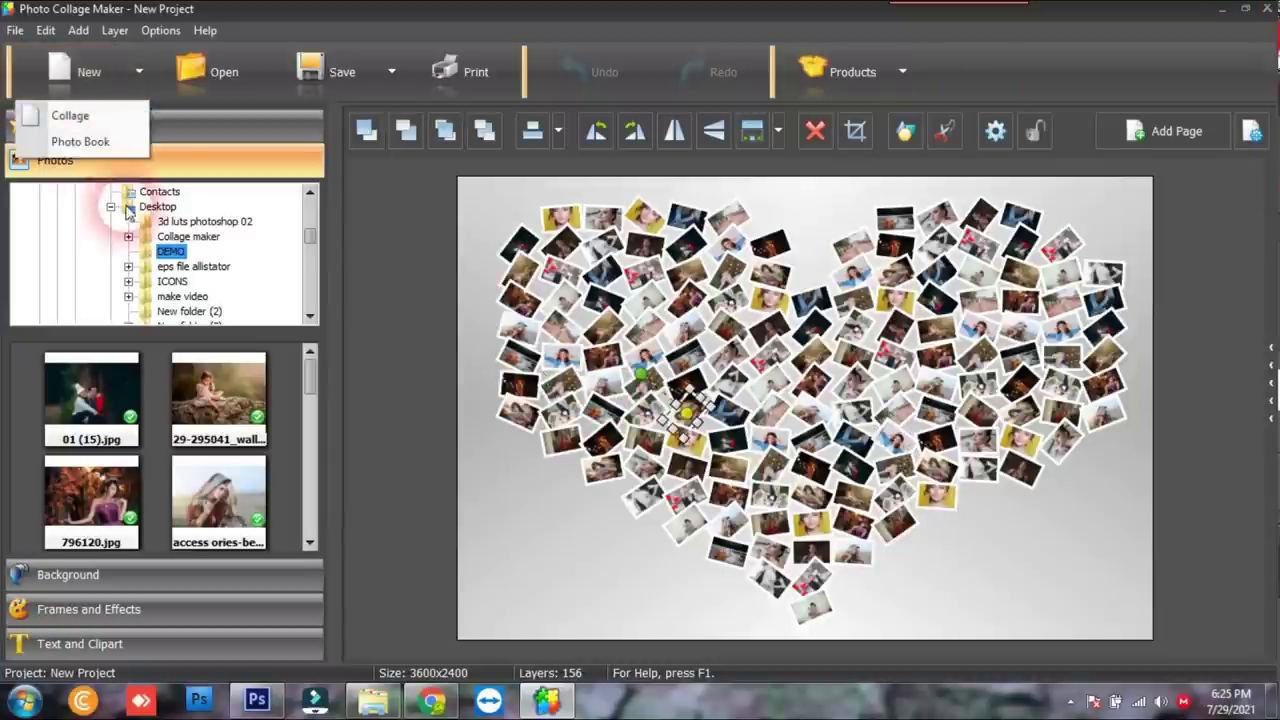
click(105, 118)
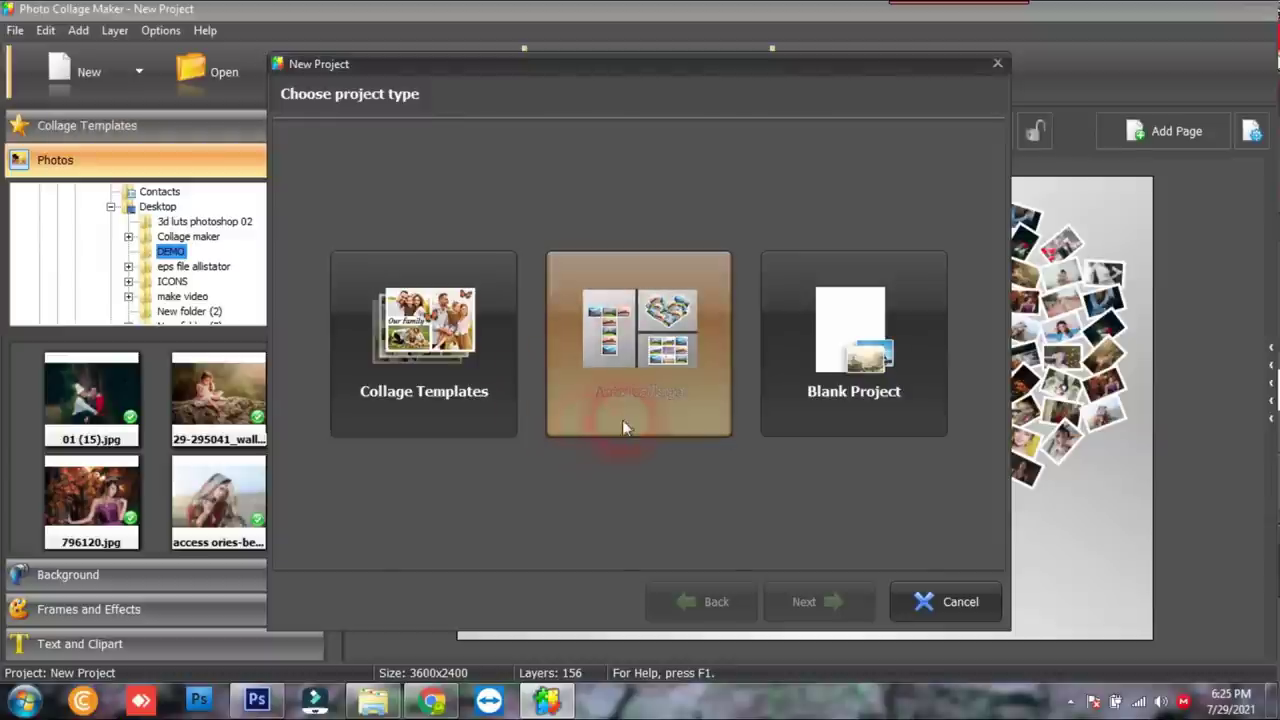
click(678, 380)
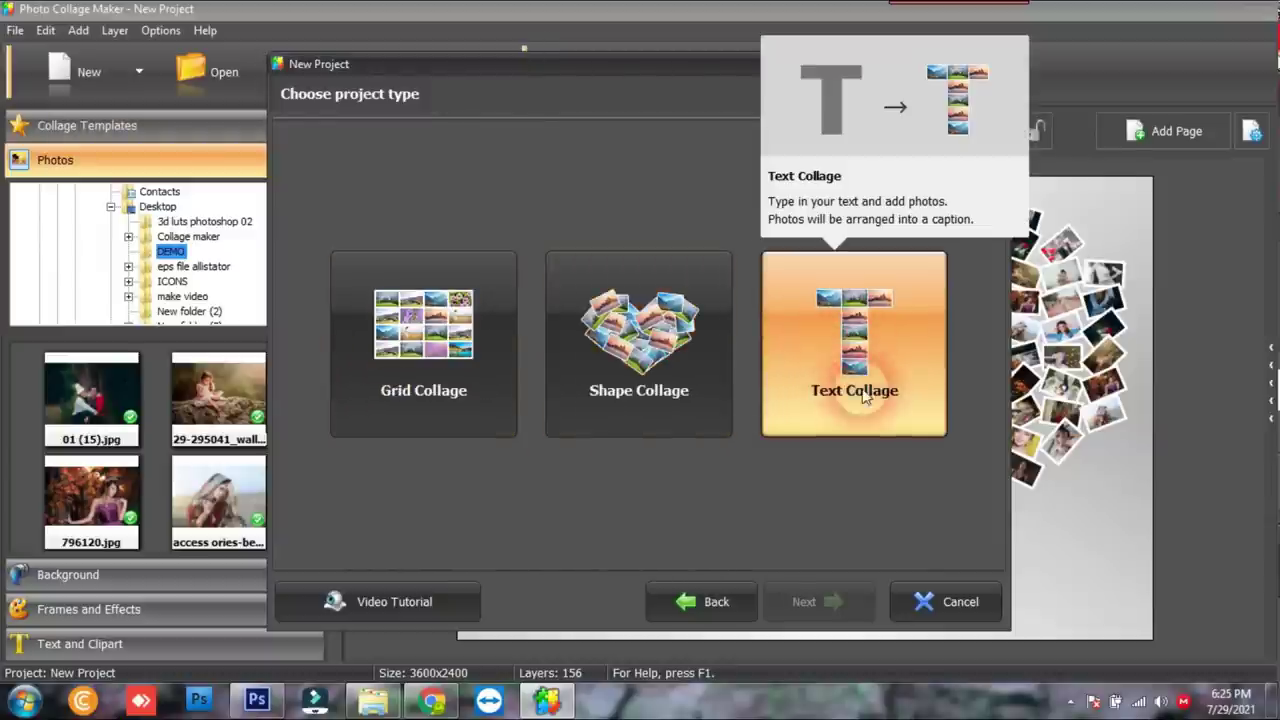
click(866, 382)
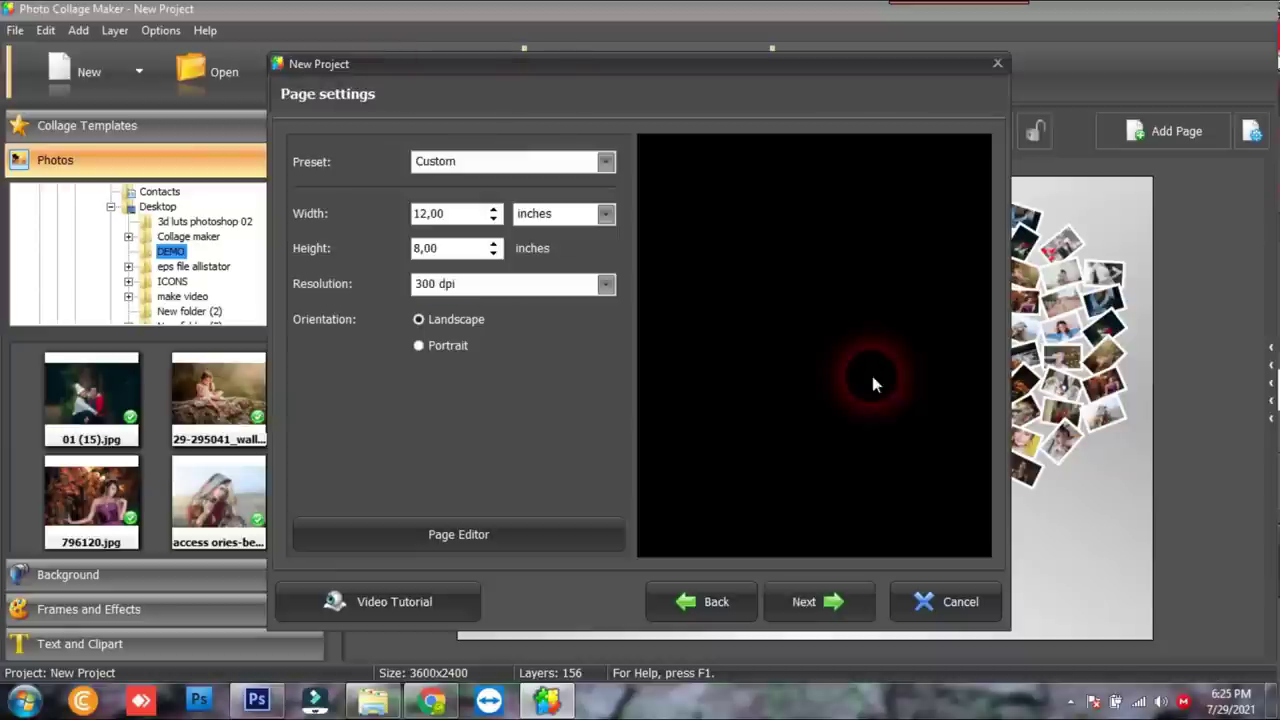
click(806, 601)
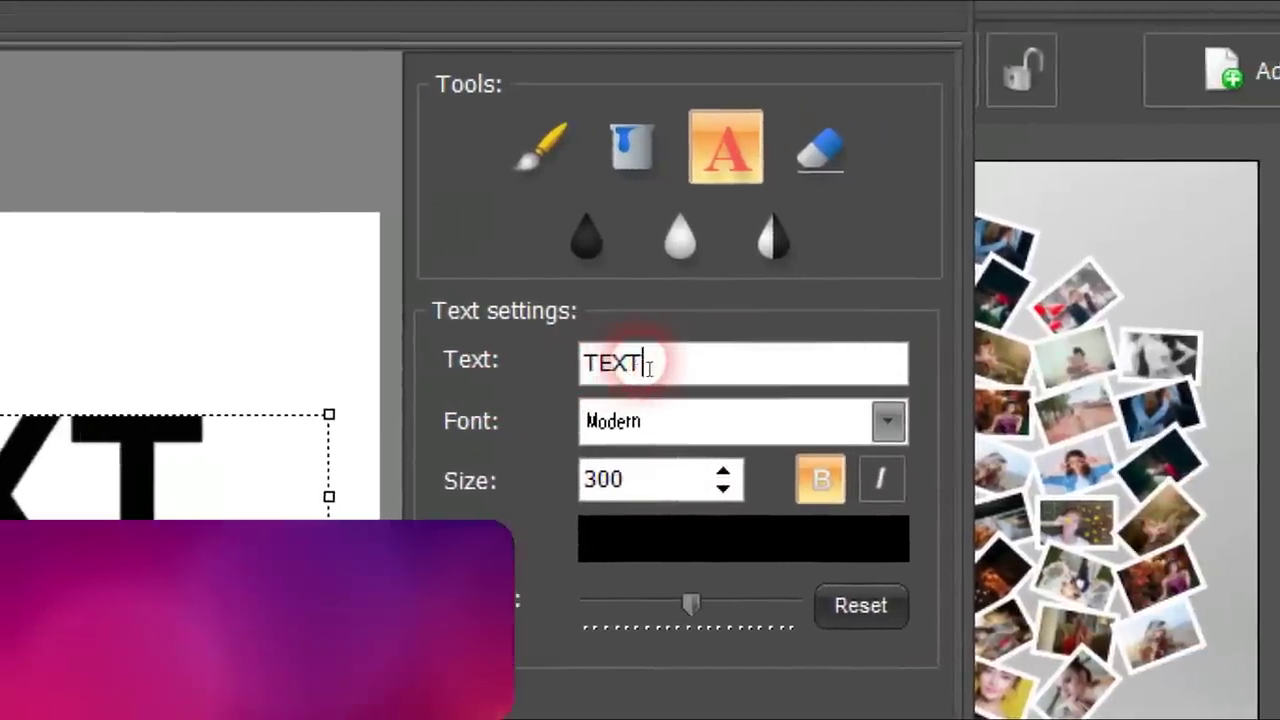
Replace the collage text with "S&P"
drag(636, 362, 563, 364)
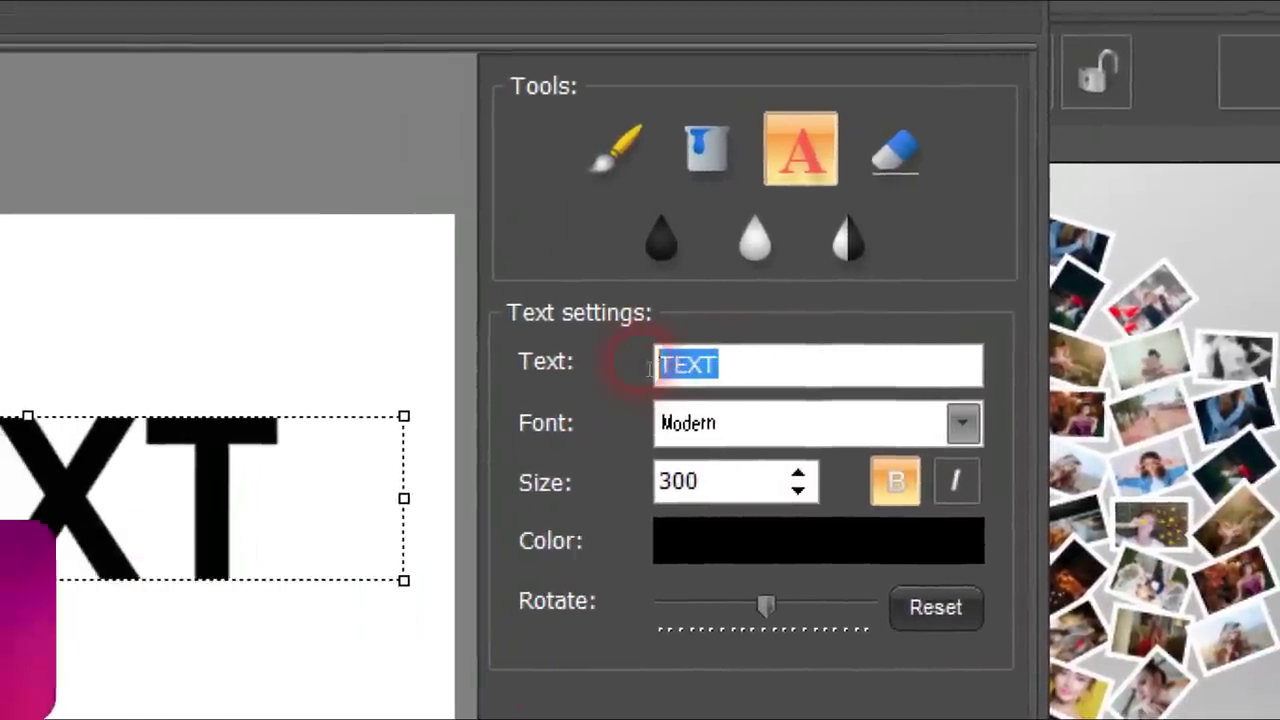
text(S)
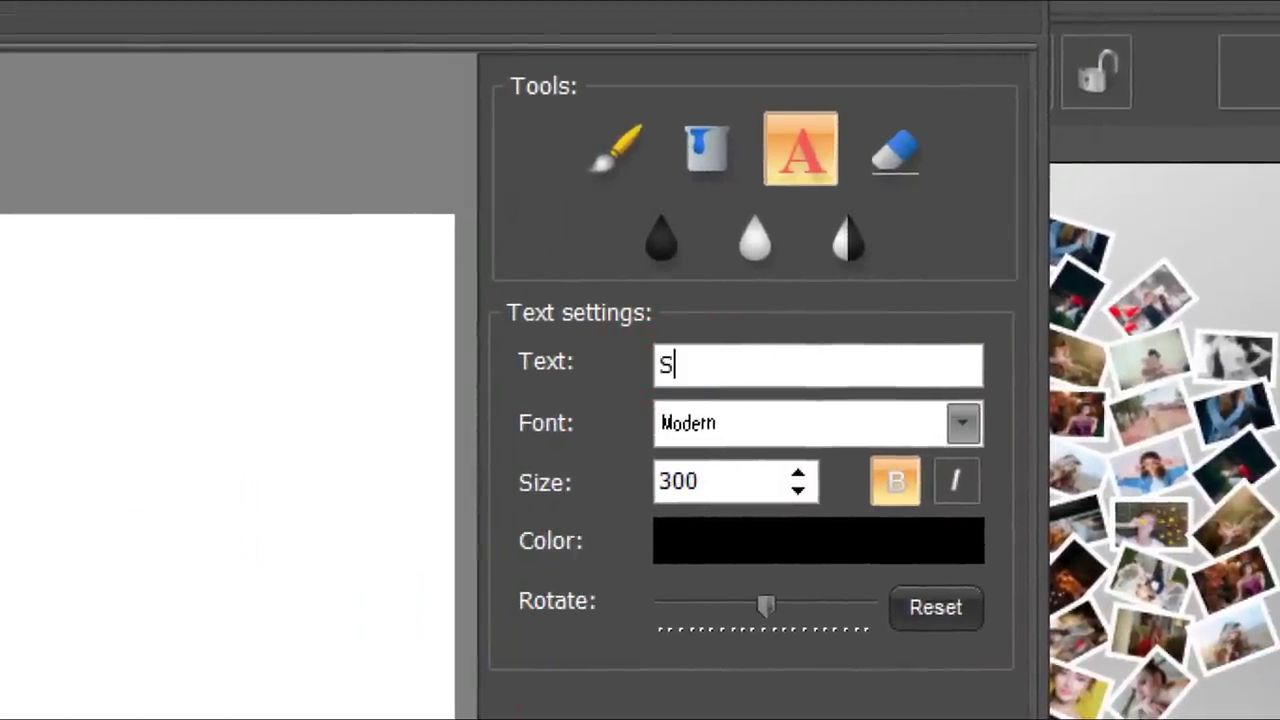
text(&)
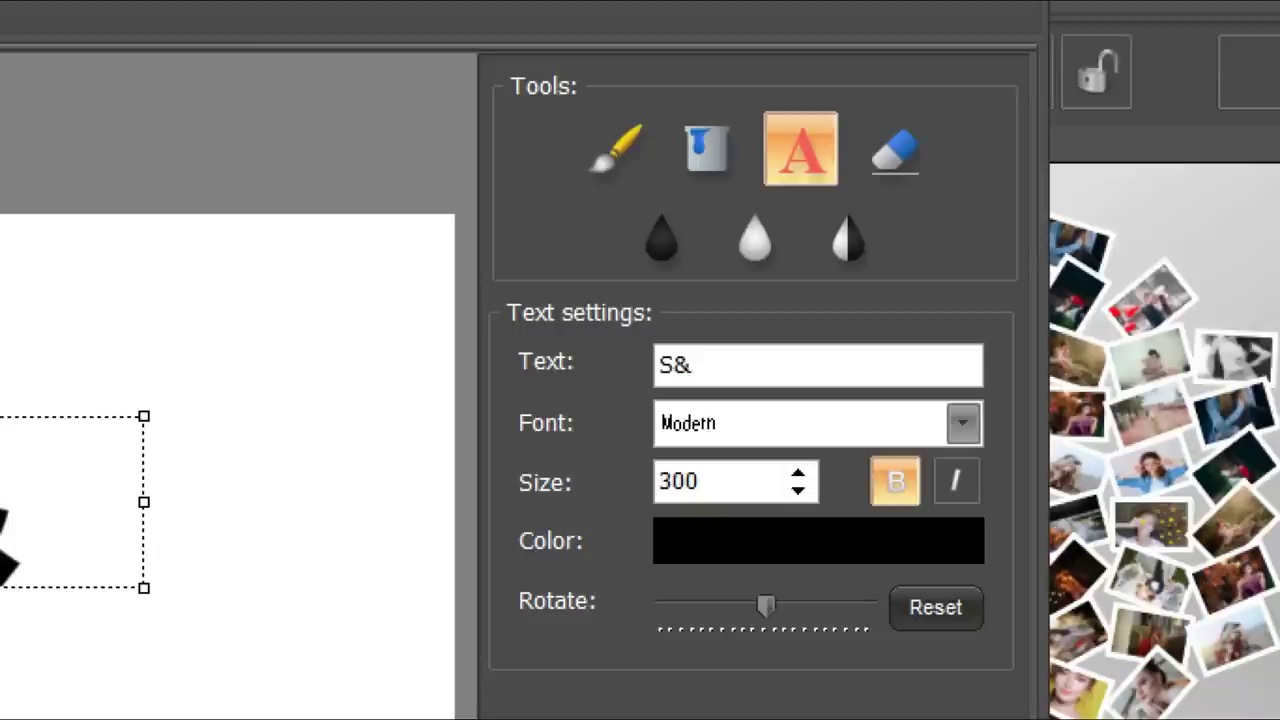
text(p)
key(BackSpace)
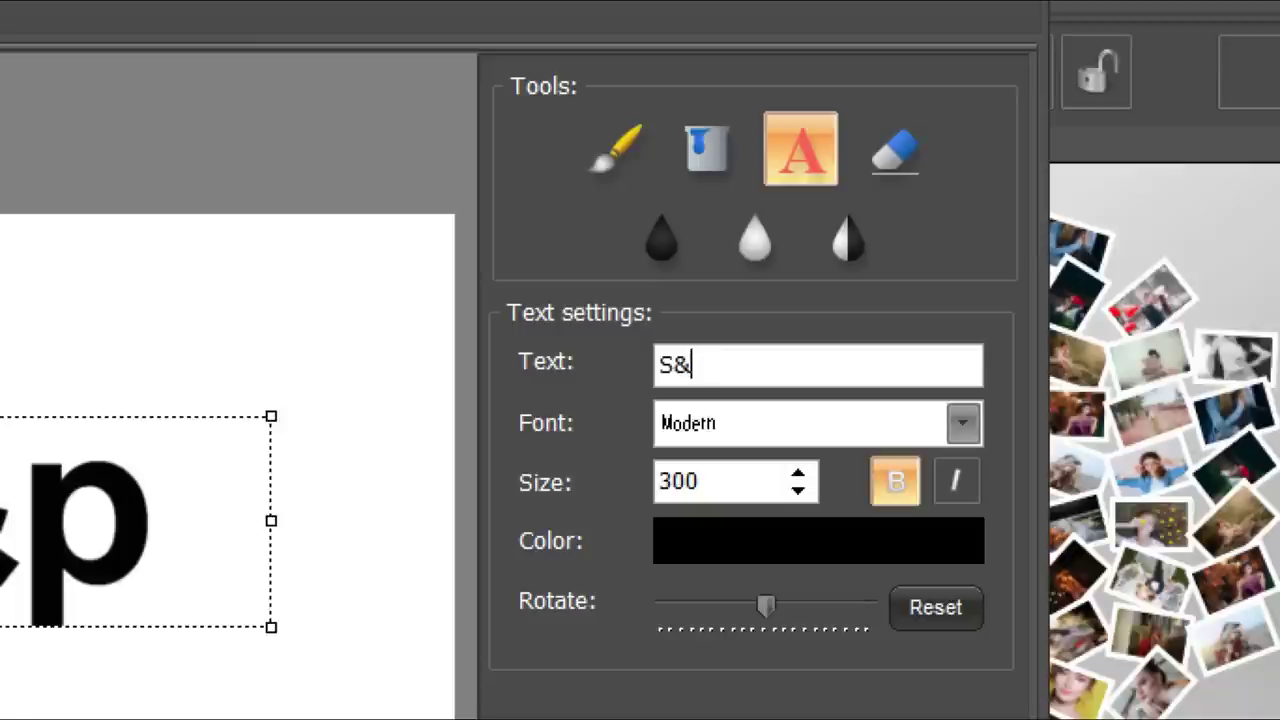
text(P)
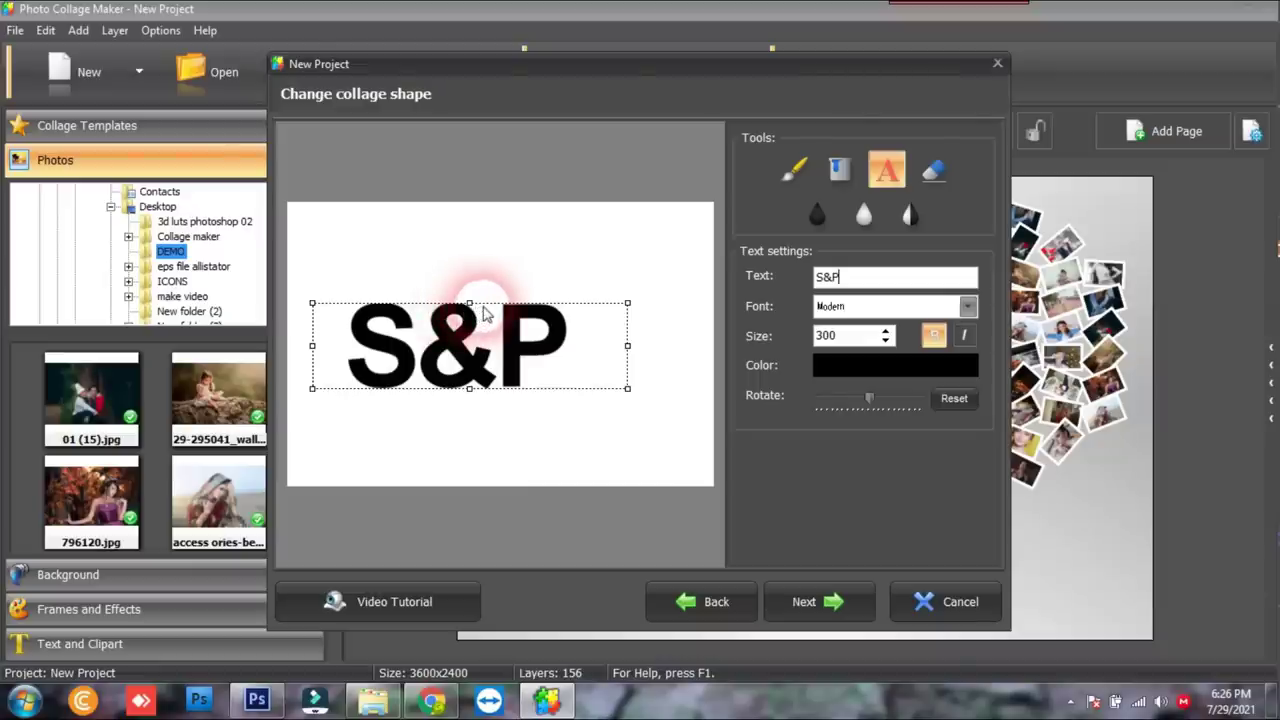
Enlarge the S&P text to size 530, centre it on the page and continue to adding photos
drag(500, 316, 540, 330)
drag(654, 305, 709, 251)
drag(336, 397, 243, 463)
drag(710, 288, 777, 194)
drag(617, 327, 643, 334)
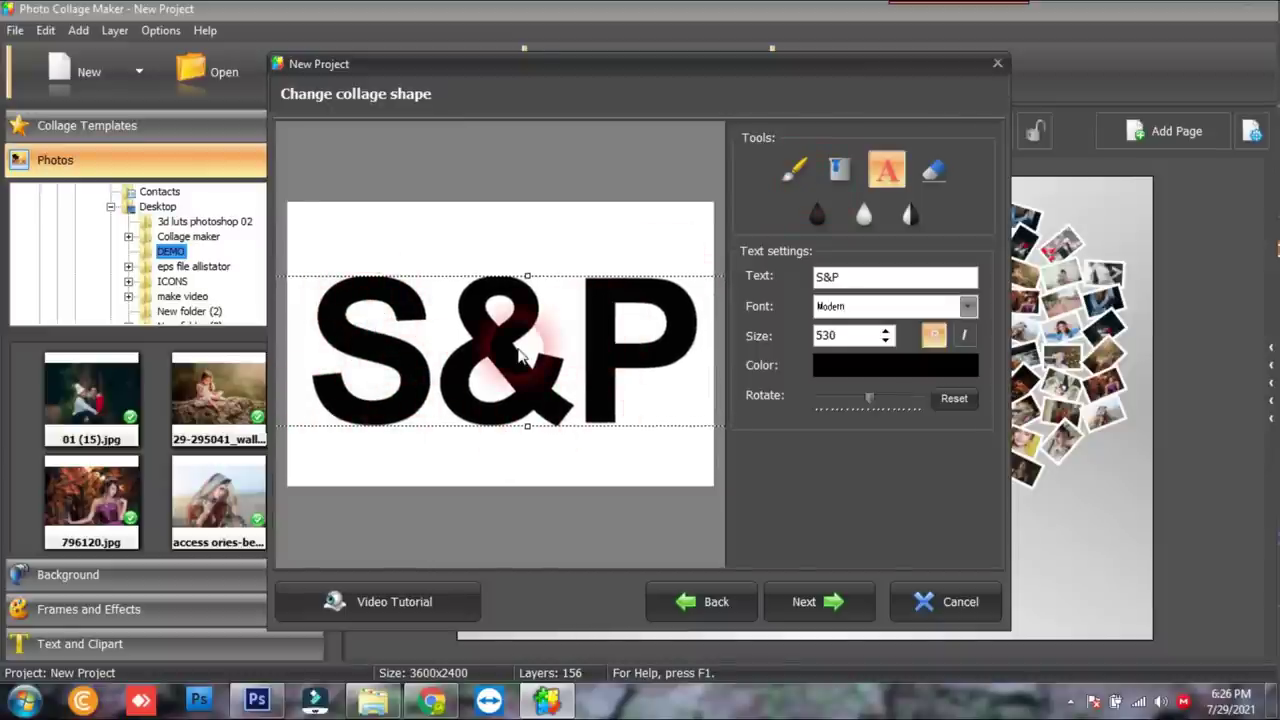
click(812, 601)
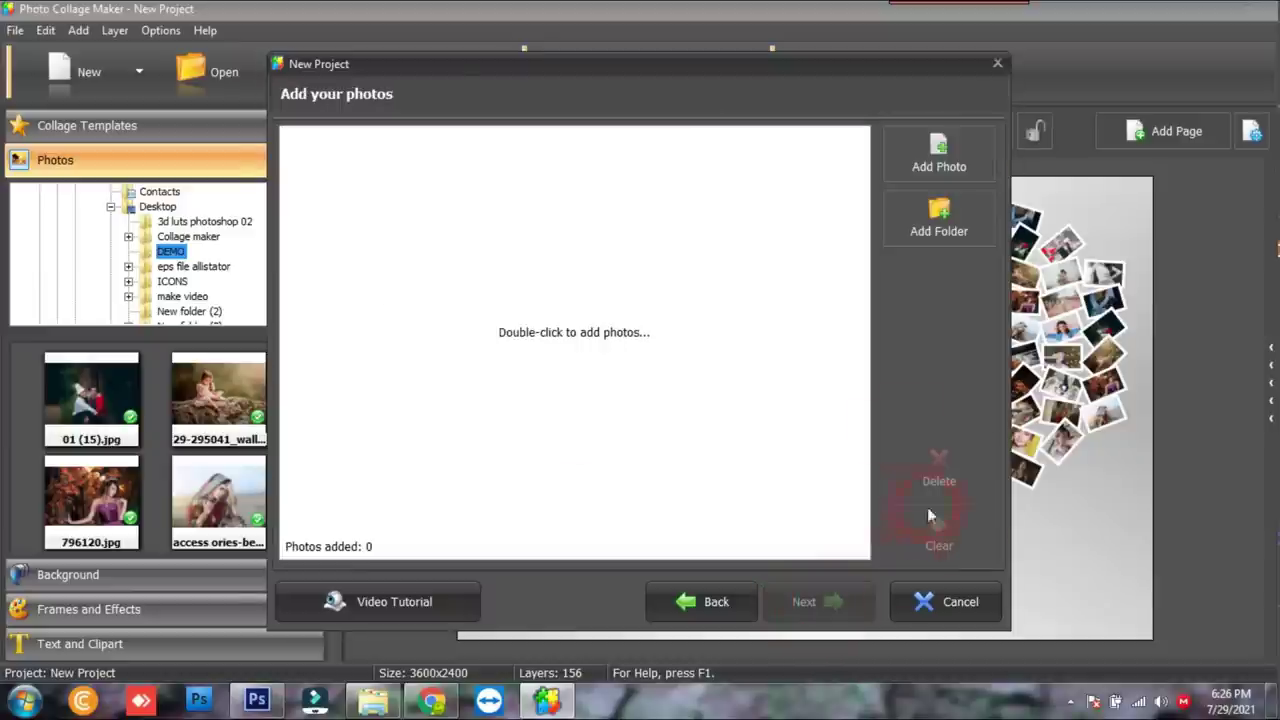
Add all photos from the DEMO folder and build the S&P text collage
double_click(555, 340)
click(700, 240)
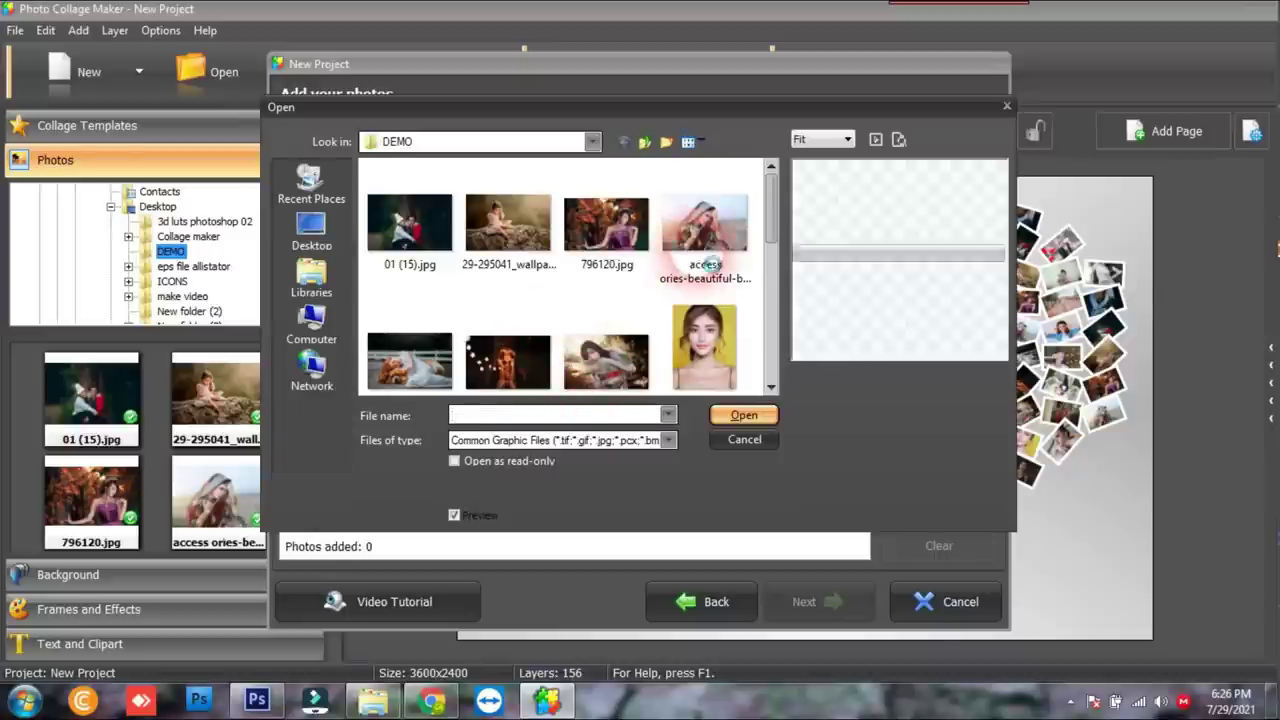
key(ctrl+a)
click(748, 416)
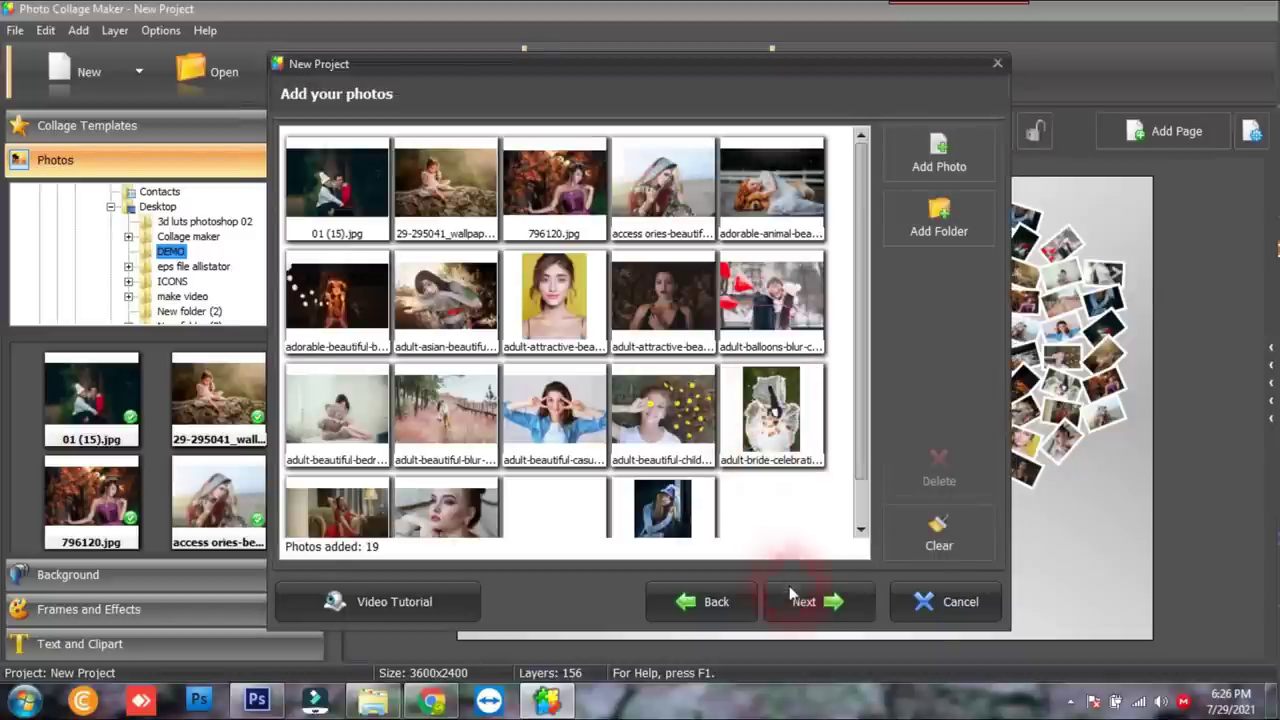
click(803, 602)
click(625, 343)
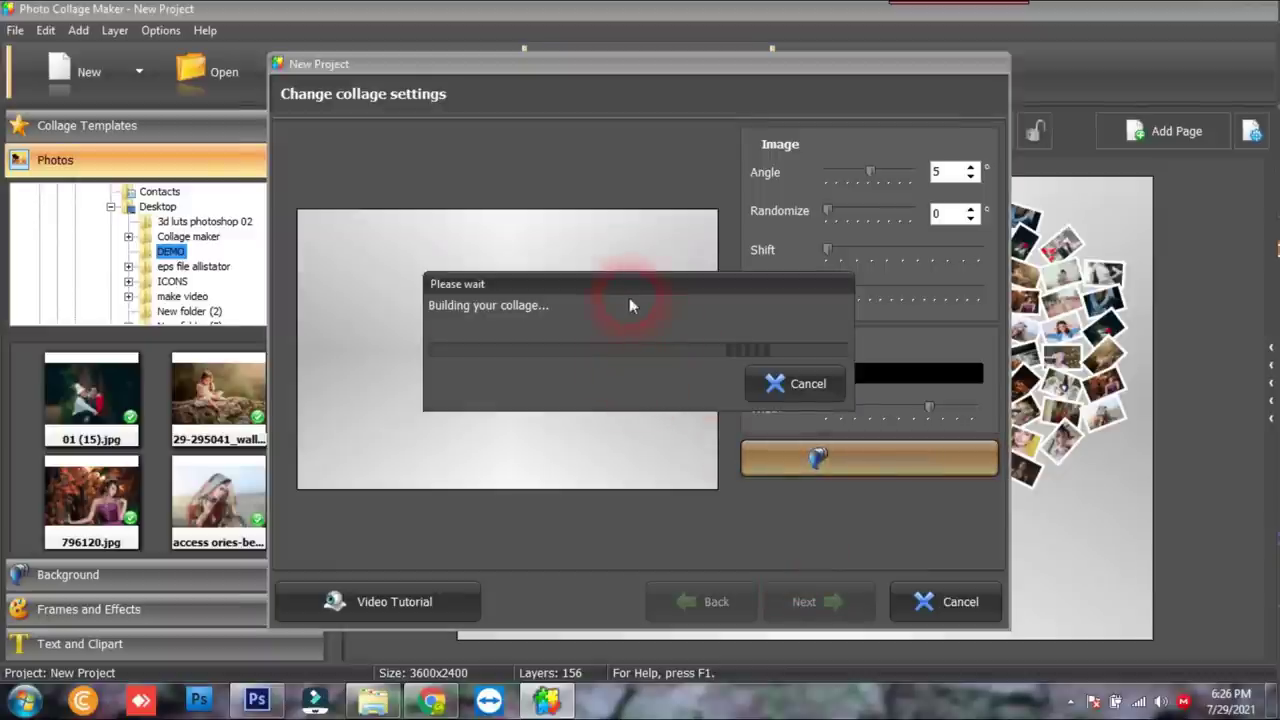
drag(620, 293, 668, 94)
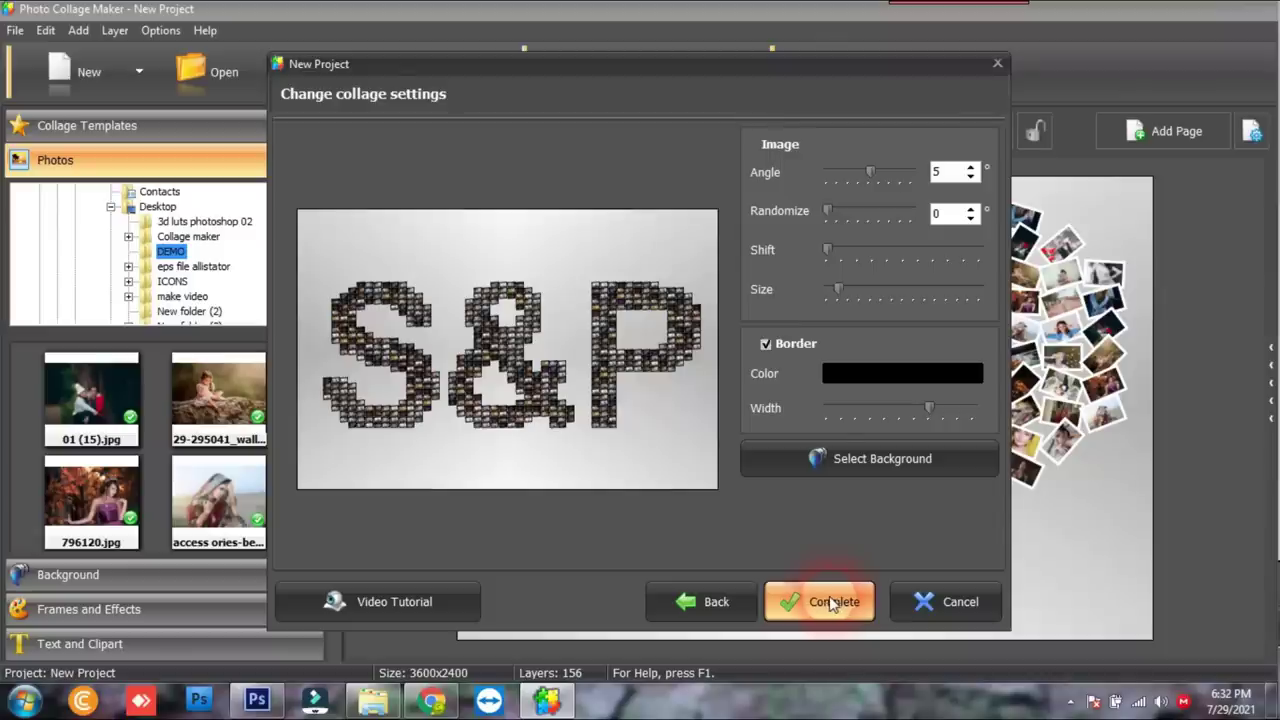
Finish the S&P text collage and set its background to a gradient, trying the blue-white-green one before choosing the diagonal pink-and-white one
click(831, 603)
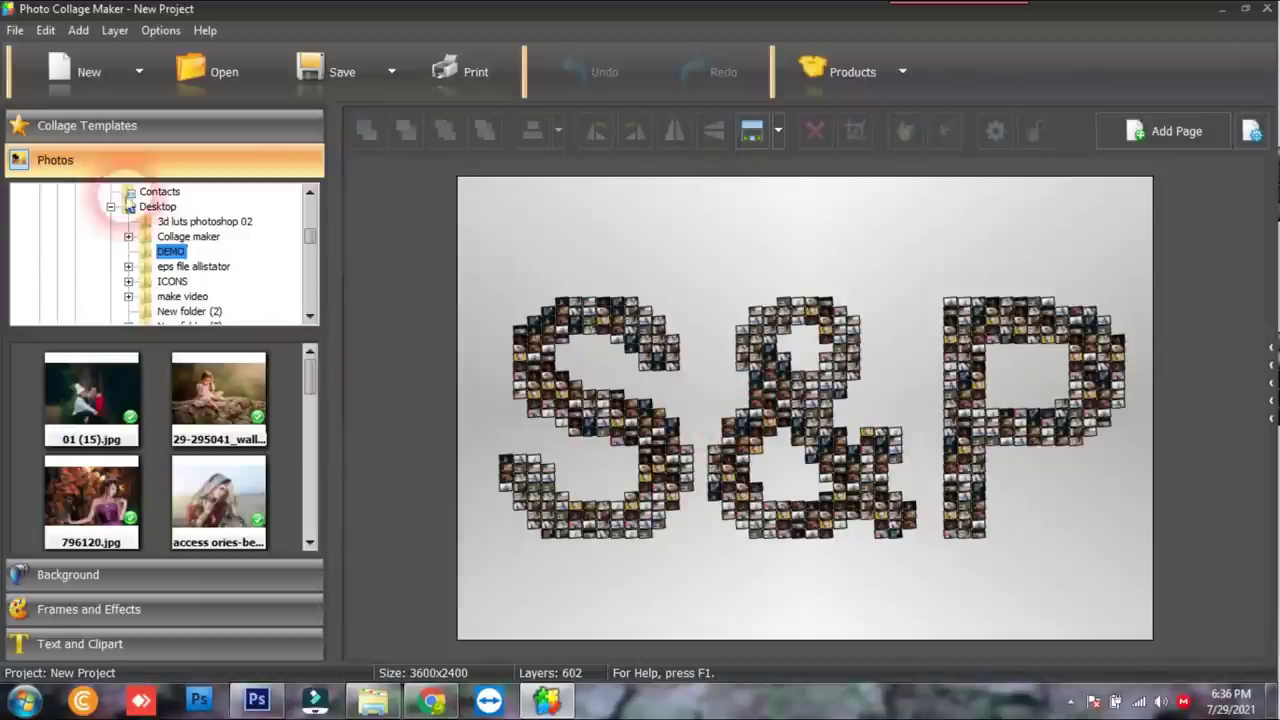
click(78, 592)
click(56, 285)
click(237, 285)
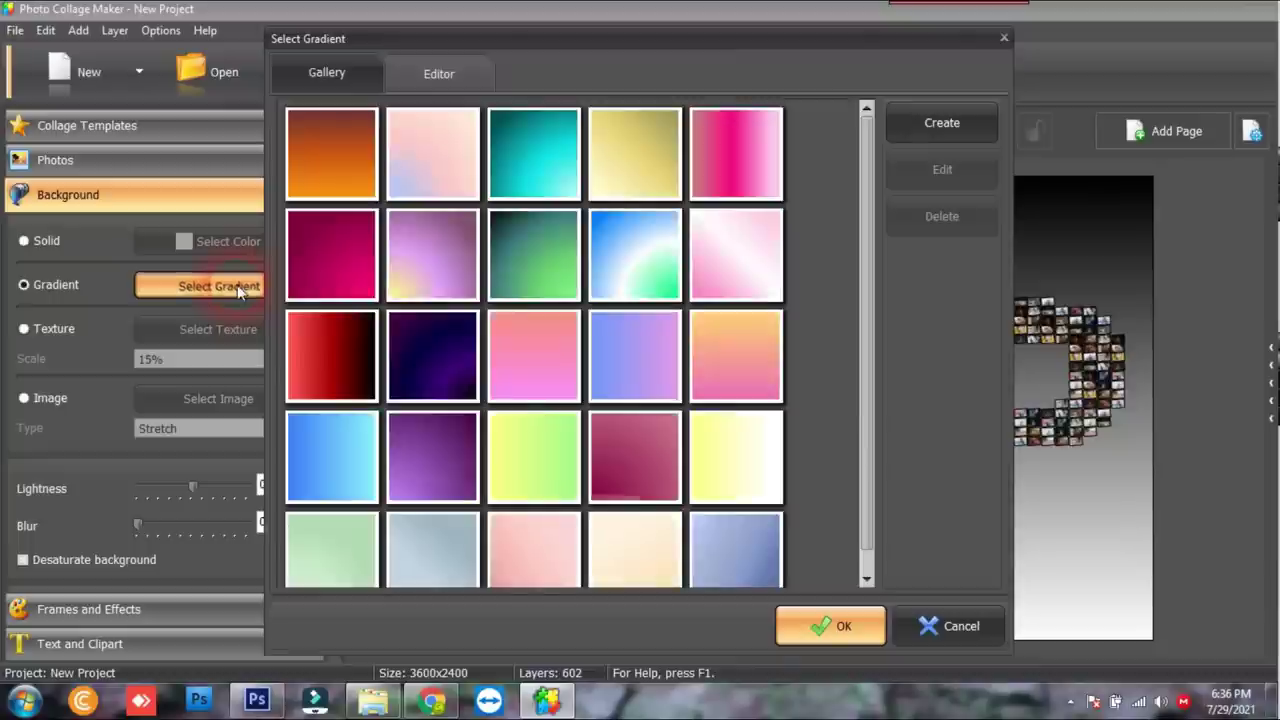
double_click(661, 276)
click(266, 288)
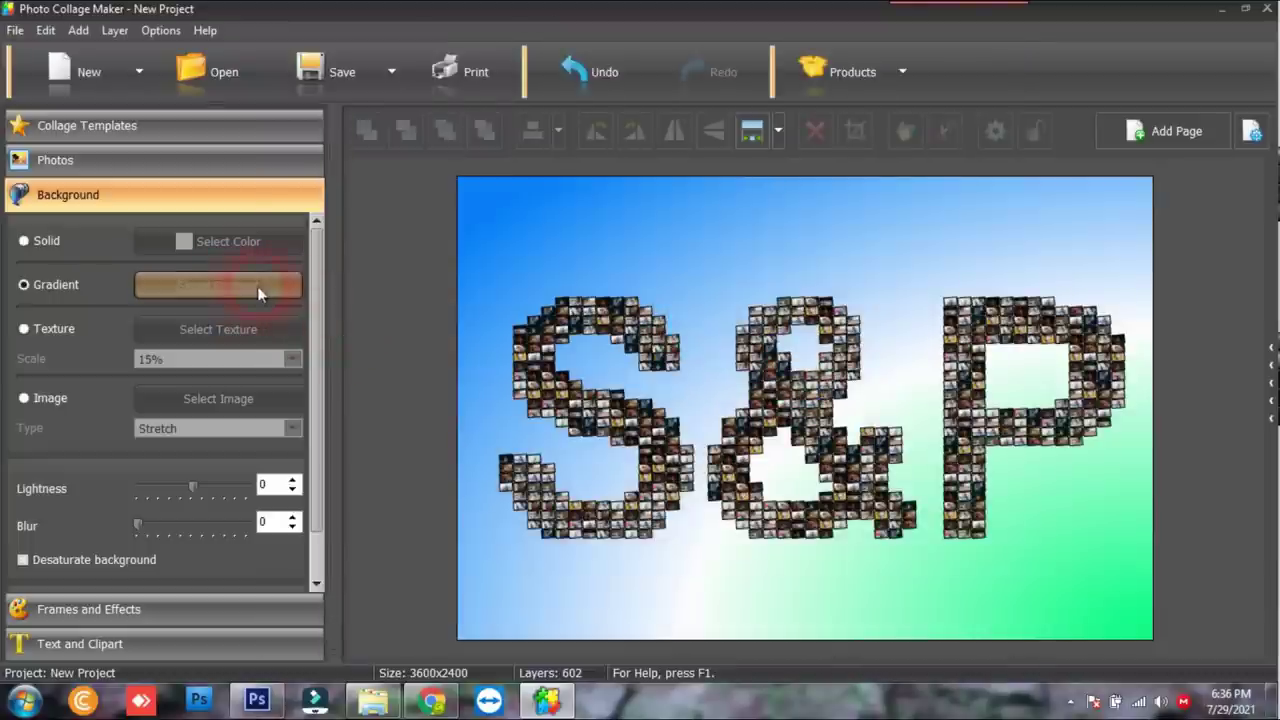
double_click(744, 259)
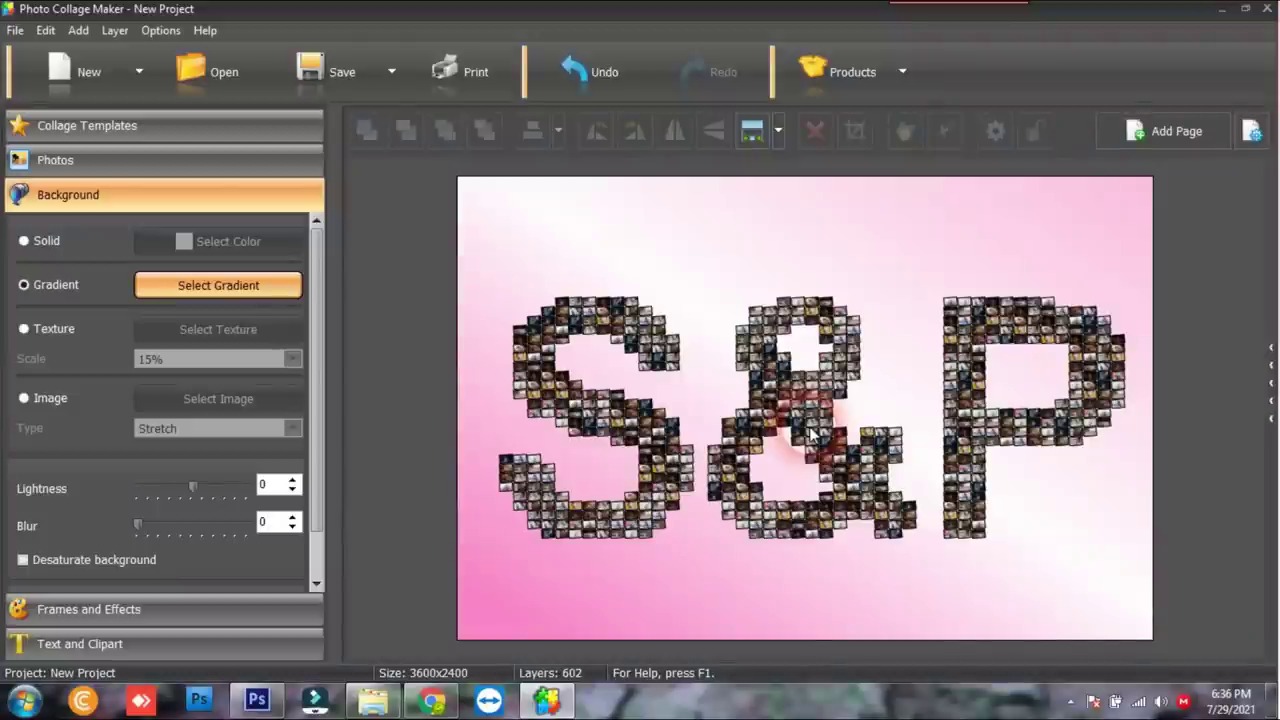
Create a new blank project without saving the text collage, and minimize the program to the desktop
click(90, 75)
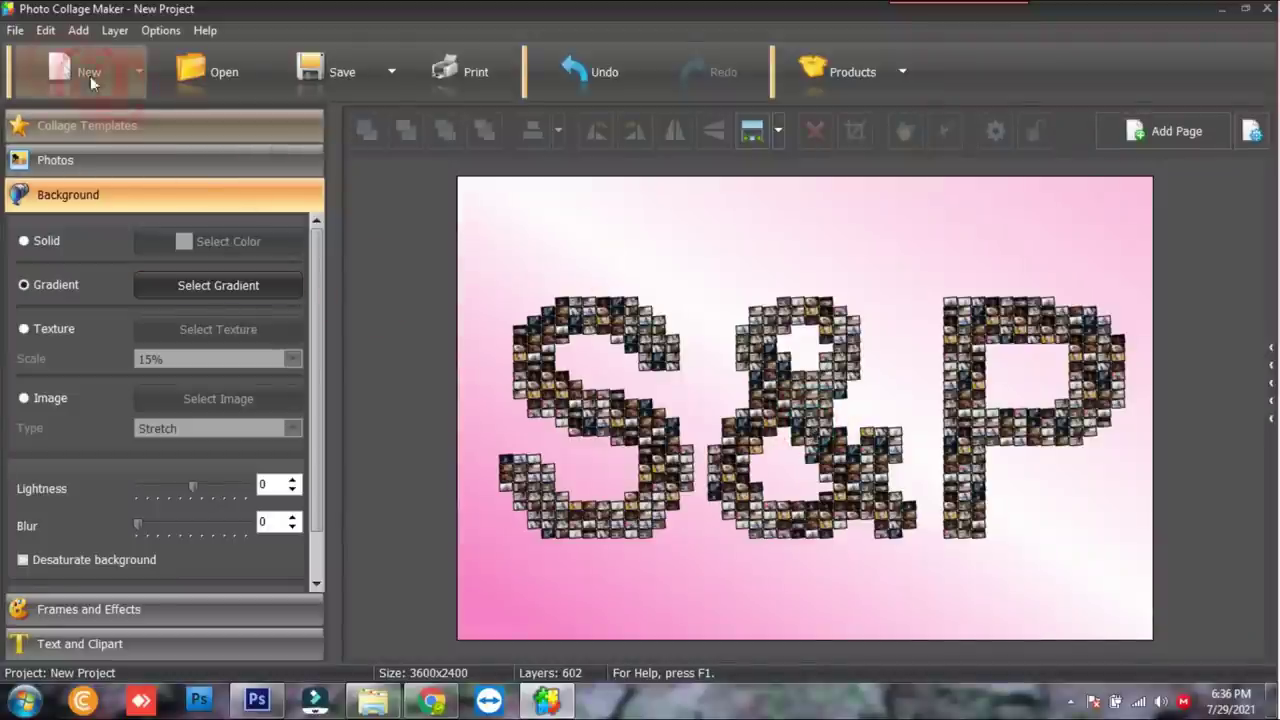
click(90, 117)
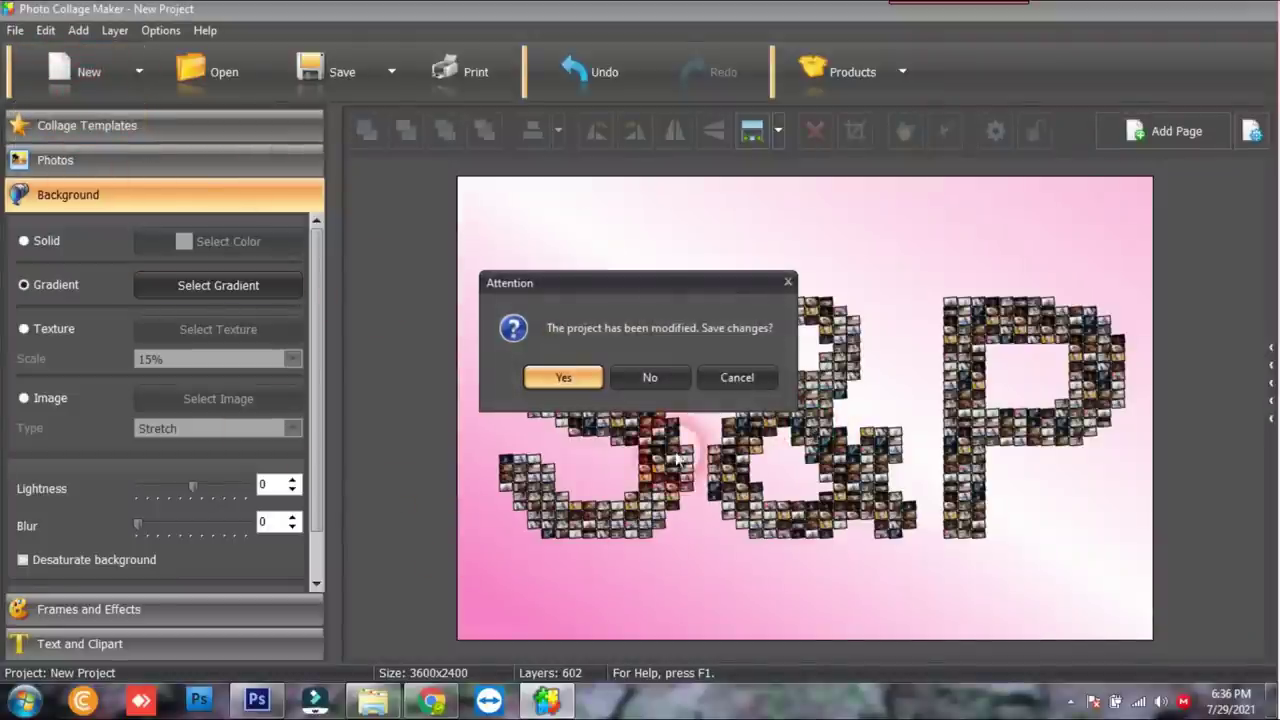
click(650, 380)
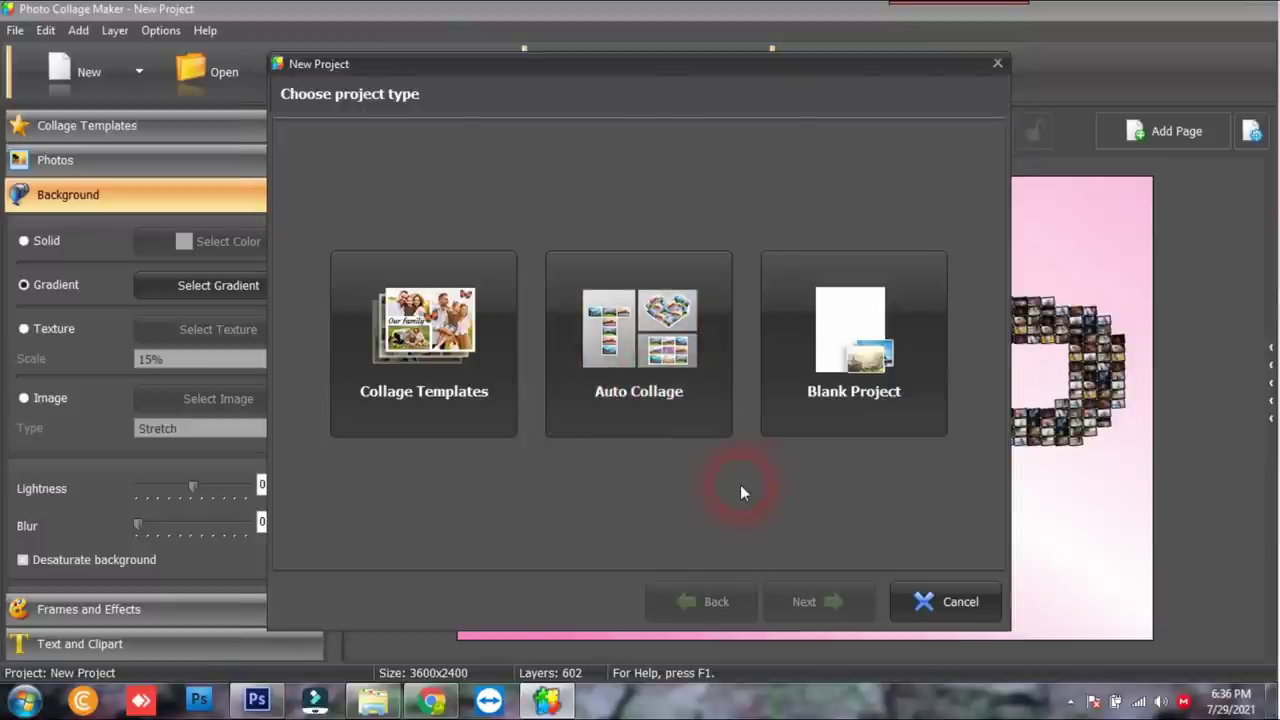
click(866, 397)
click(828, 602)
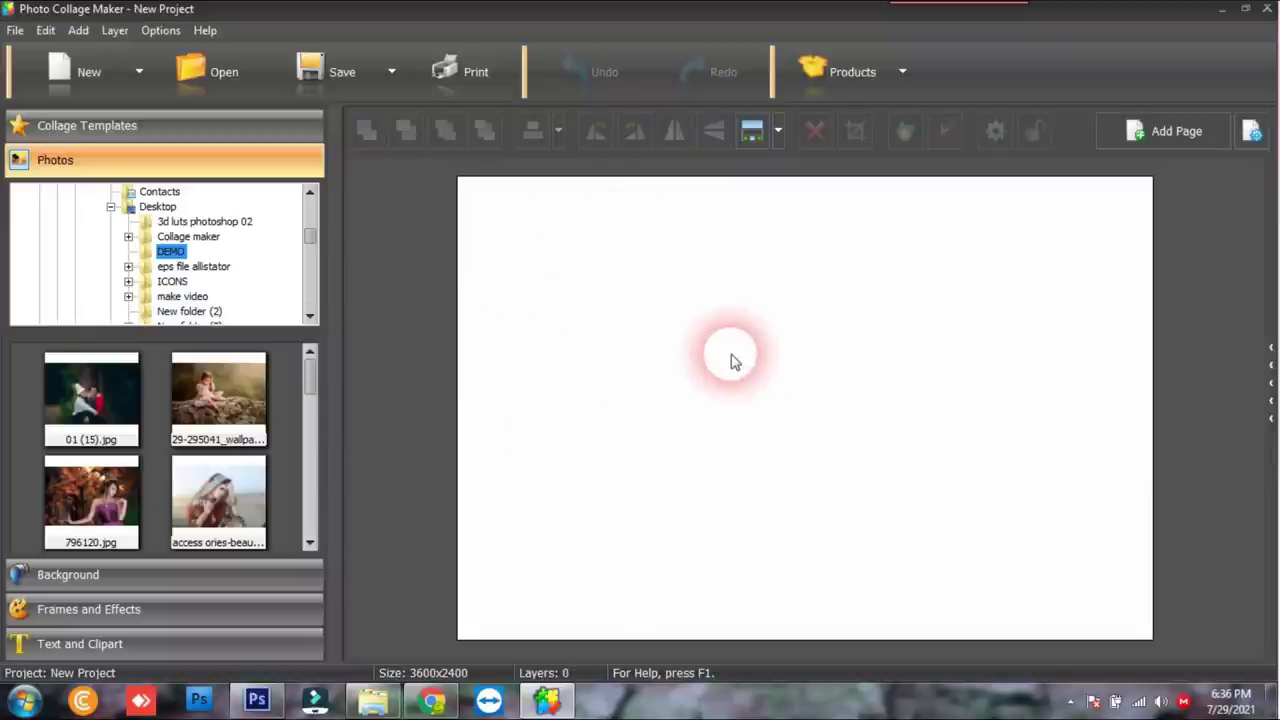
click(1222, 8)
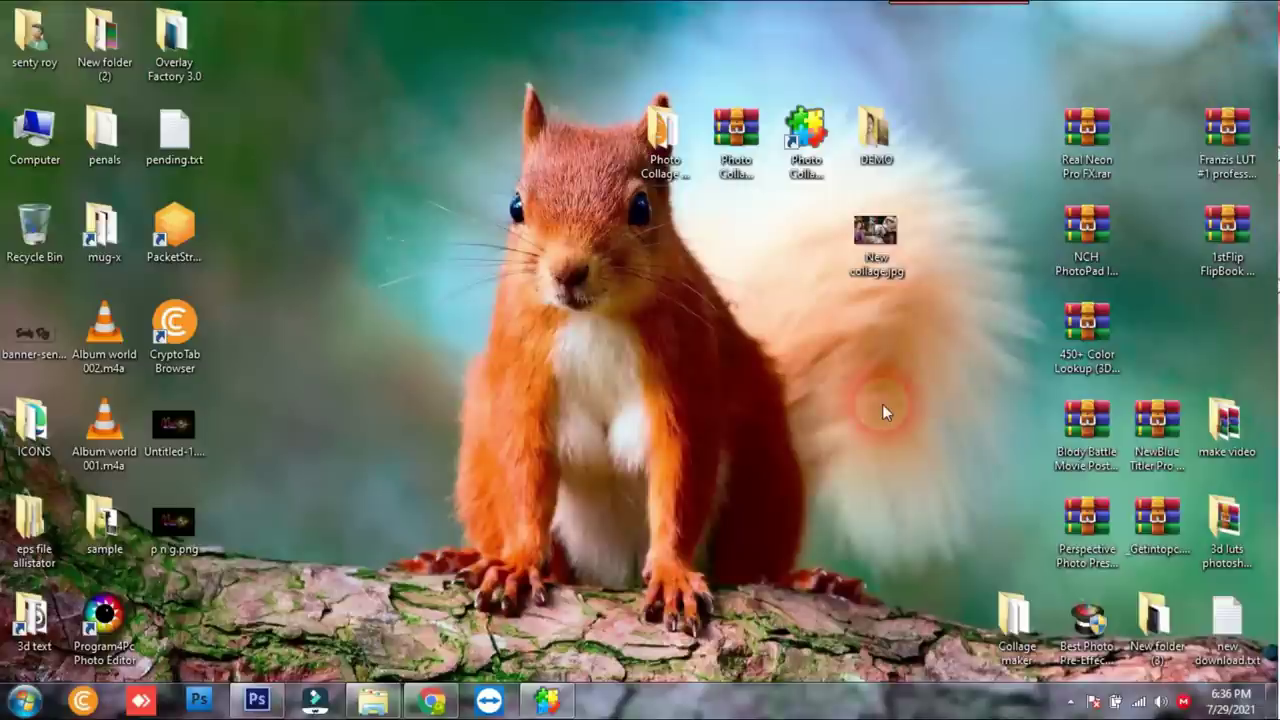